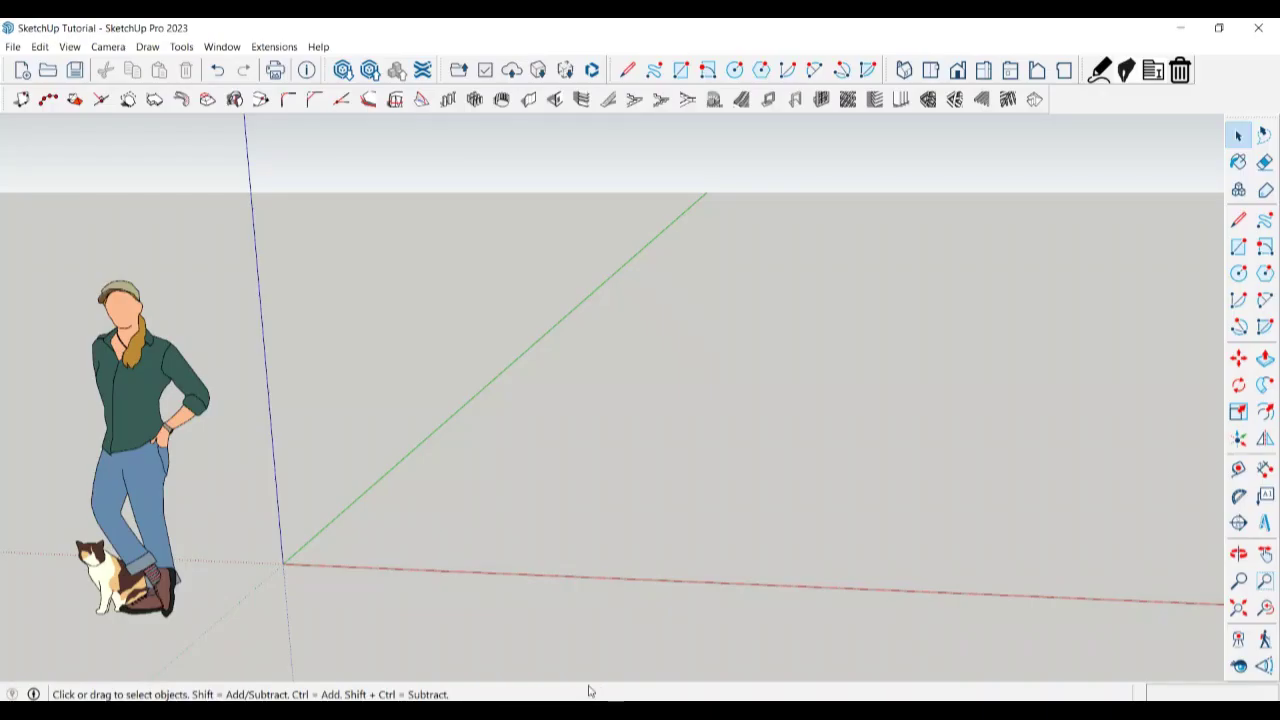
Pull guides off the green and red axes and offset a guide 50 mm from the red-axis guide.
{"action": "key", "text": "t"}
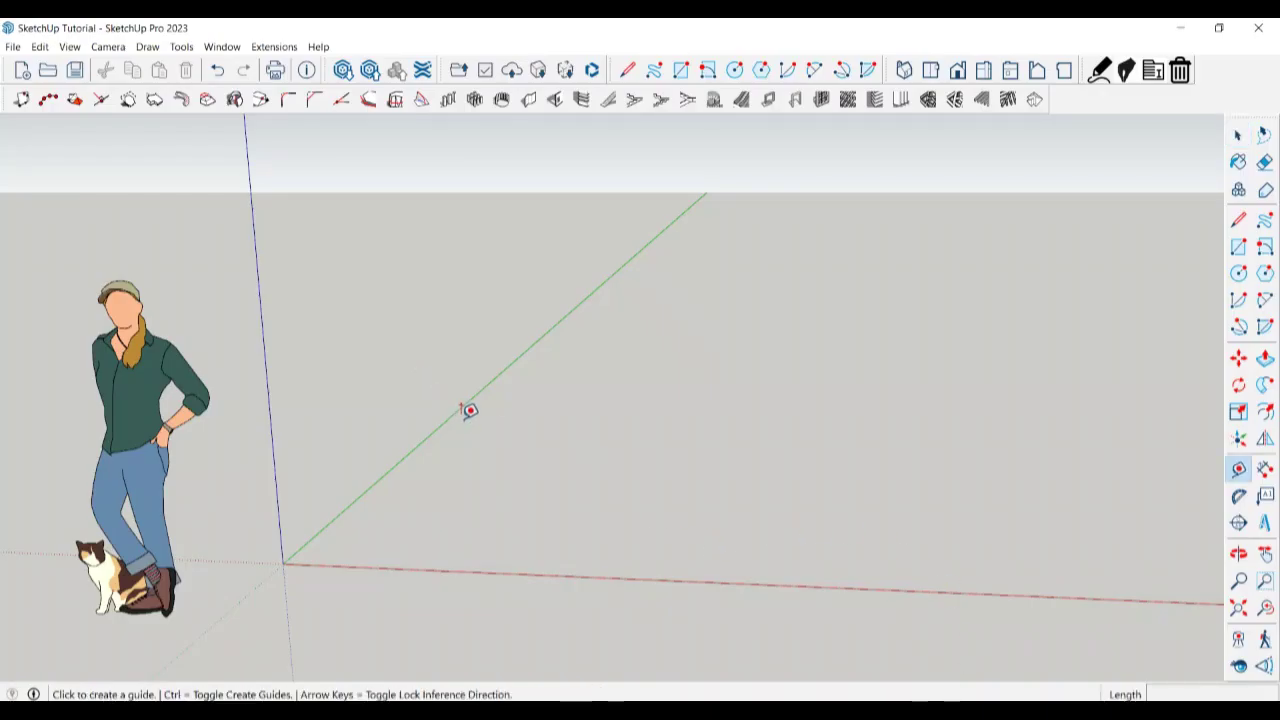
{"action": "left_click", "coordinate": [469, 410]}
{"action": "left_click", "coordinate": [600, 416]}
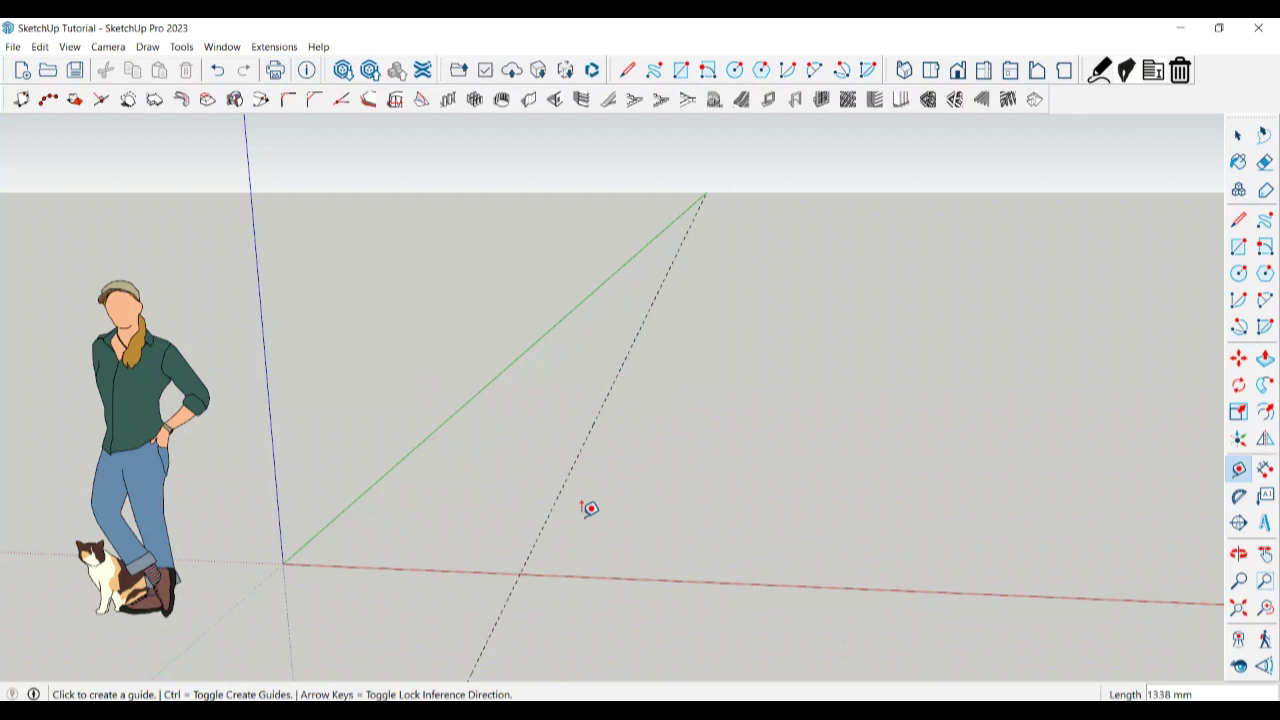
{"action": "left_click", "coordinate": [588, 574]}
{"action": "left_click", "coordinate": [634, 489]}
{"action": "left_click", "coordinate": [627, 492]}
{"action": "type", "text": "50"}
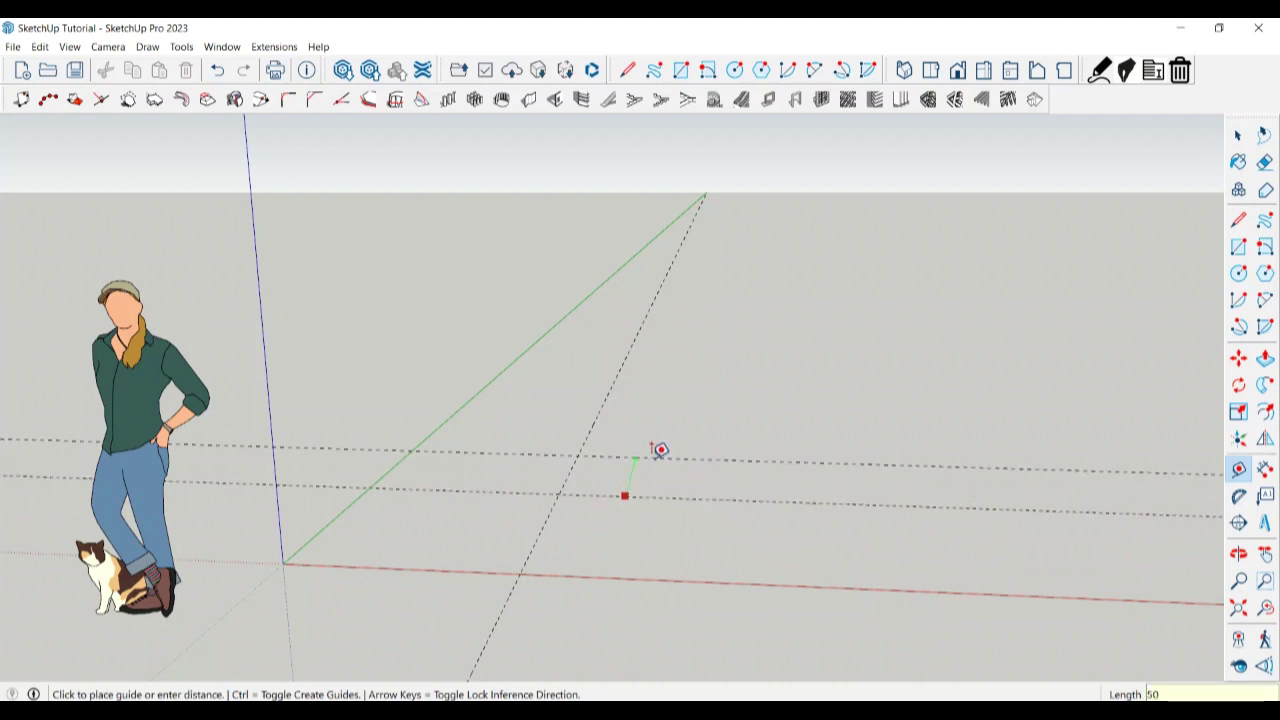
{"action": "key", "text": "Return"}
Offset a second guide 50 mm from the green-axis guide.
{"action": "scroll", "coordinate": [593, 473], "scroll_direction": "up", "scroll_amount": 3}
{"action": "left_click", "coordinate": [566, 462]}
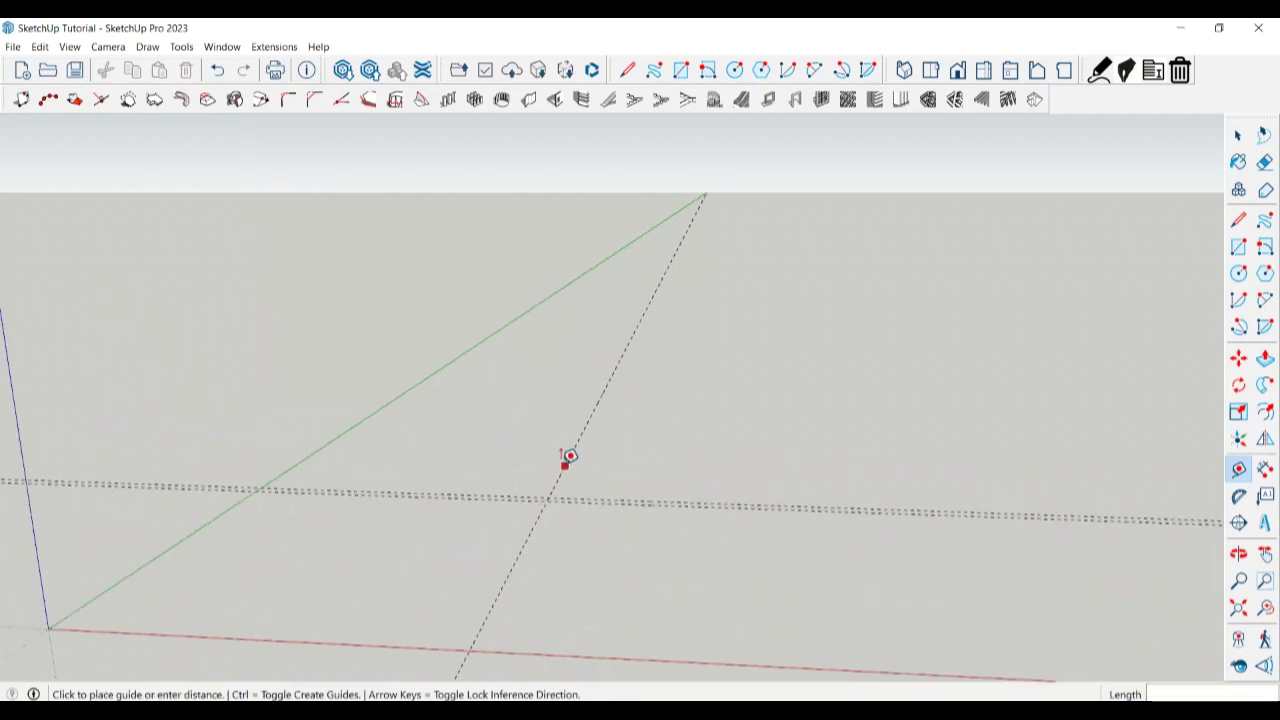
{"action": "type", "text": "5"}
{"action": "key", "text": "Return"}
{"action": "key", "text": "space"}
Orbit and zoom in on the crossing guides.
{"action": "key", "text": "o"}
{"action": "mouse_move", "coordinate": [546, 500]}
{"action": "left_mouse_down"}
{"action": "mouse_move", "coordinate": [577, 523]}
{"action": "mouse_move", "coordinate": [457, 605]}
{"action": "left_mouse_up"}
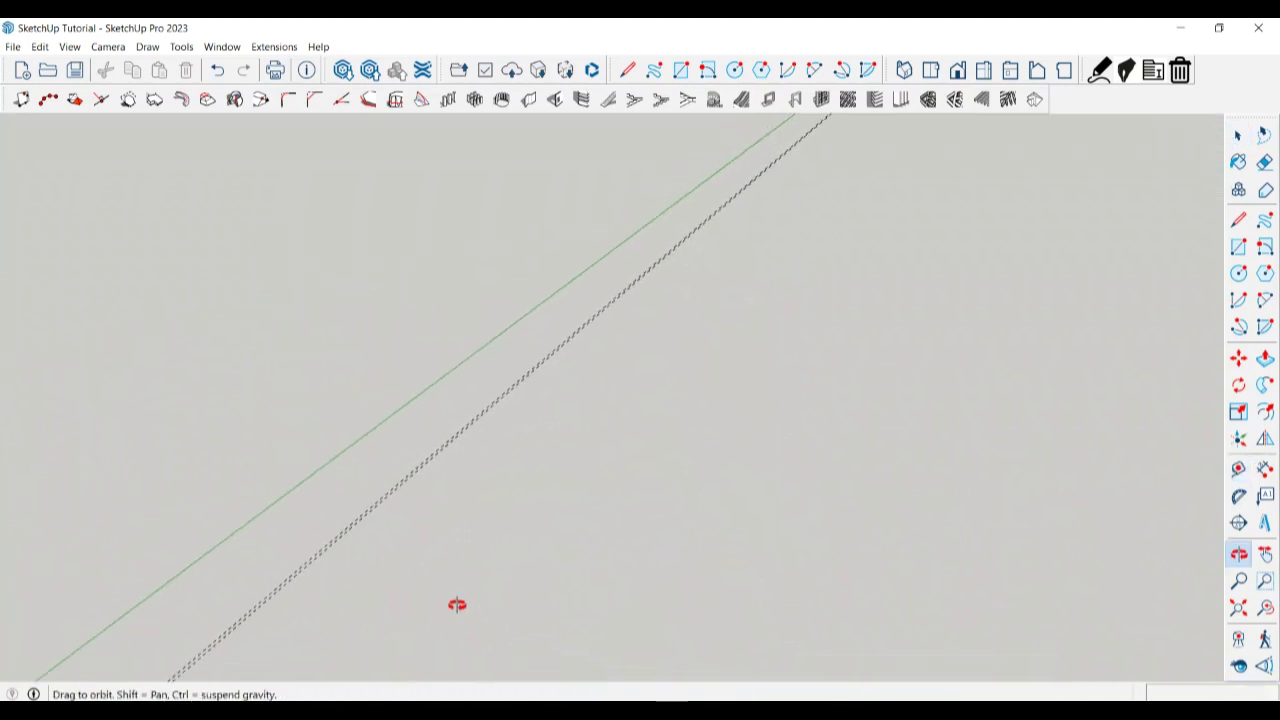
{"action": "key", "text": "space"}
{"action": "scroll", "coordinate": [640, 386], "scroll_direction": "down", "scroll_amount": 3}
{"action": "scroll", "coordinate": [537, 452], "scroll_direction": "up", "scroll_amount": 2}
{"action": "scroll", "coordinate": [537, 452], "scroll_direction": "up", "scroll_amount": 2}
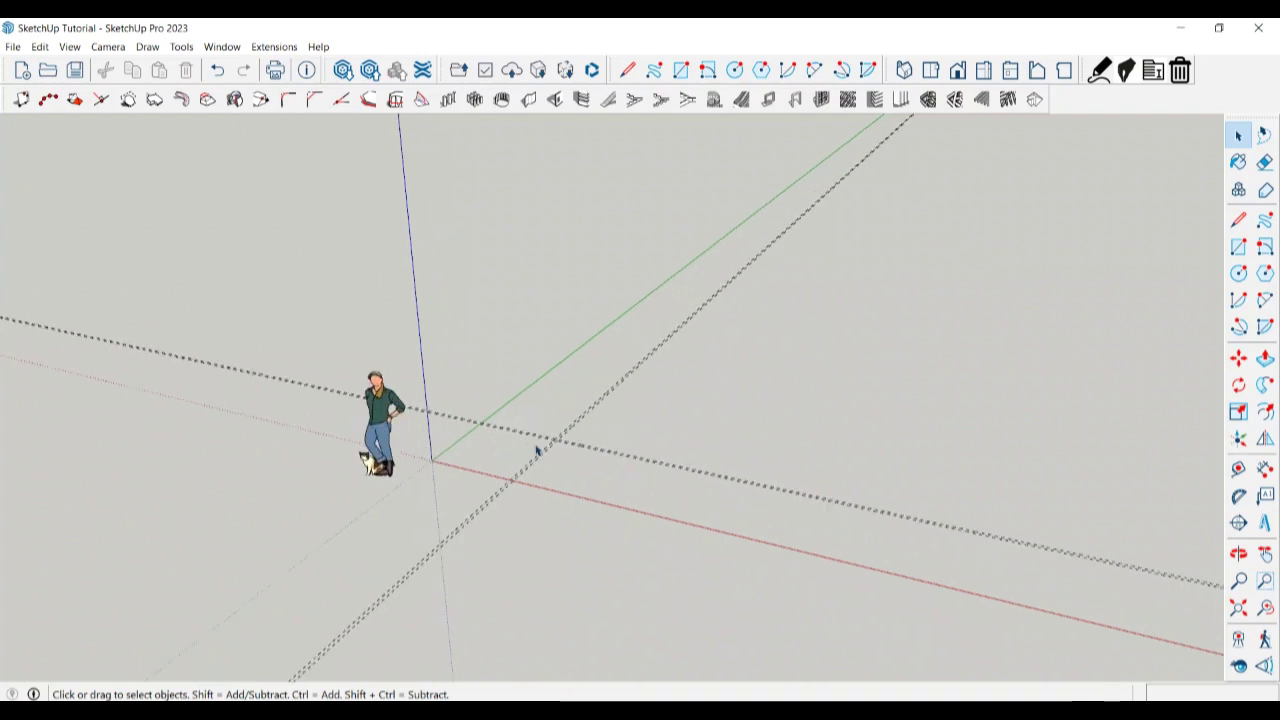
{"action": "scroll", "coordinate": [530, 460], "scroll_direction": "up", "scroll_amount": 2}
{"action": "scroll", "coordinate": [520, 463], "scroll_direction": "up", "scroll_amount": 2}
{"action": "scroll", "coordinate": [520, 460], "scroll_direction": "up", "scroll_amount": 1}
{"action": "scroll", "coordinate": [480, 410], "scroll_direction": "up", "scroll_amount": 1}
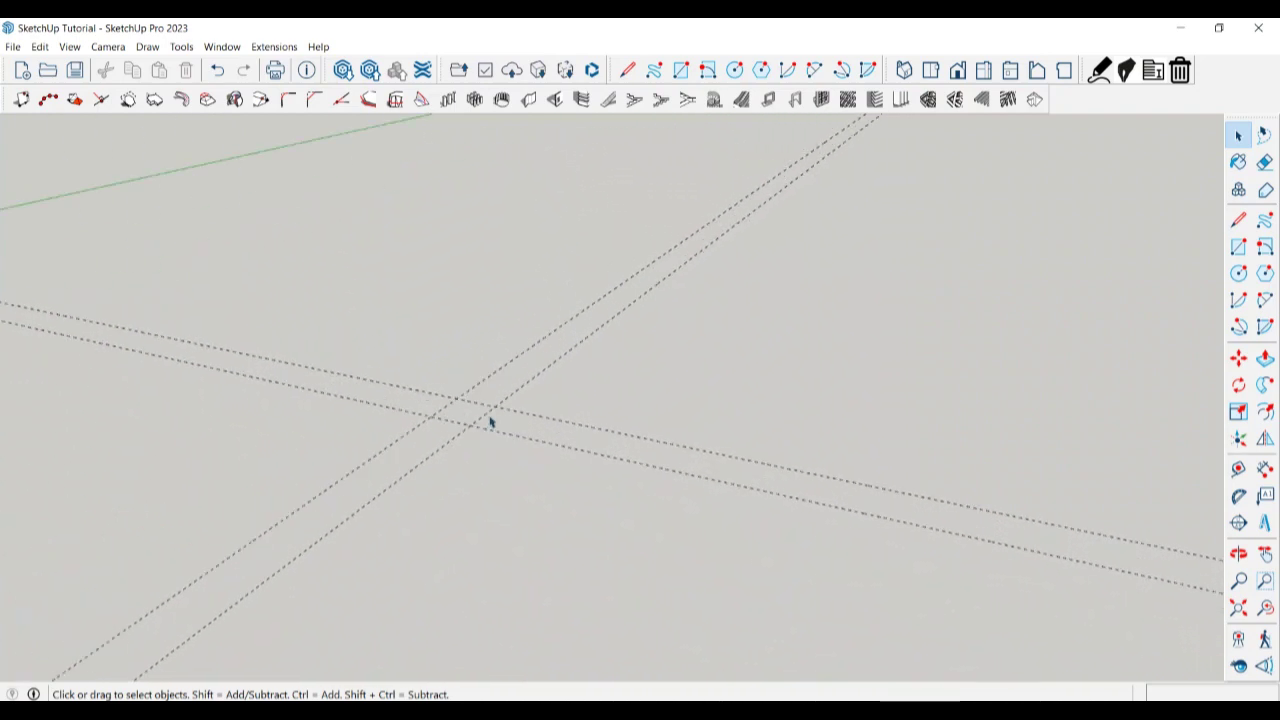
{"action": "scroll", "coordinate": [490, 422], "scroll_direction": "up", "scroll_amount": 2}
{"action": "scroll", "coordinate": [470, 400], "scroll_direction": "up", "scroll_amount": 1}
Draw the square between the guide intersections and erase both guides.
{"action": "key", "text": "r"}
{"action": "left_click", "coordinate": [390, 364]}
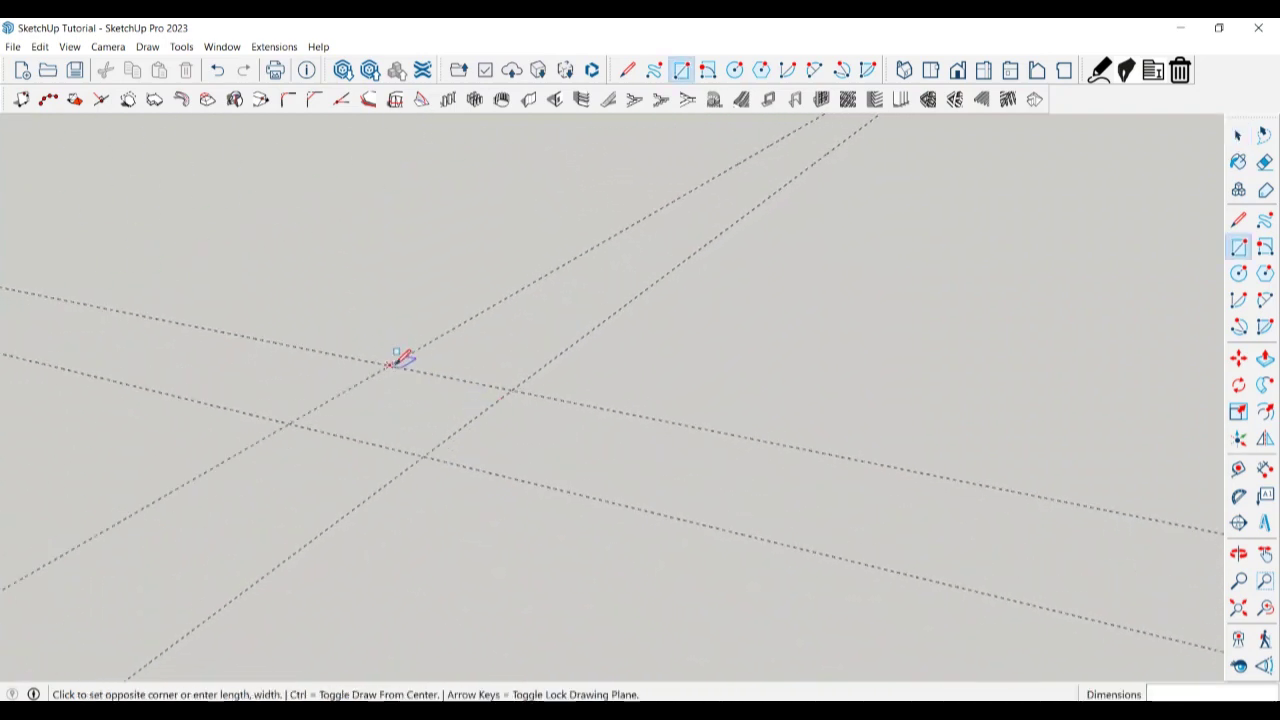
{"action": "left_click", "coordinate": [427, 453]}
{"action": "key", "text": "space"}
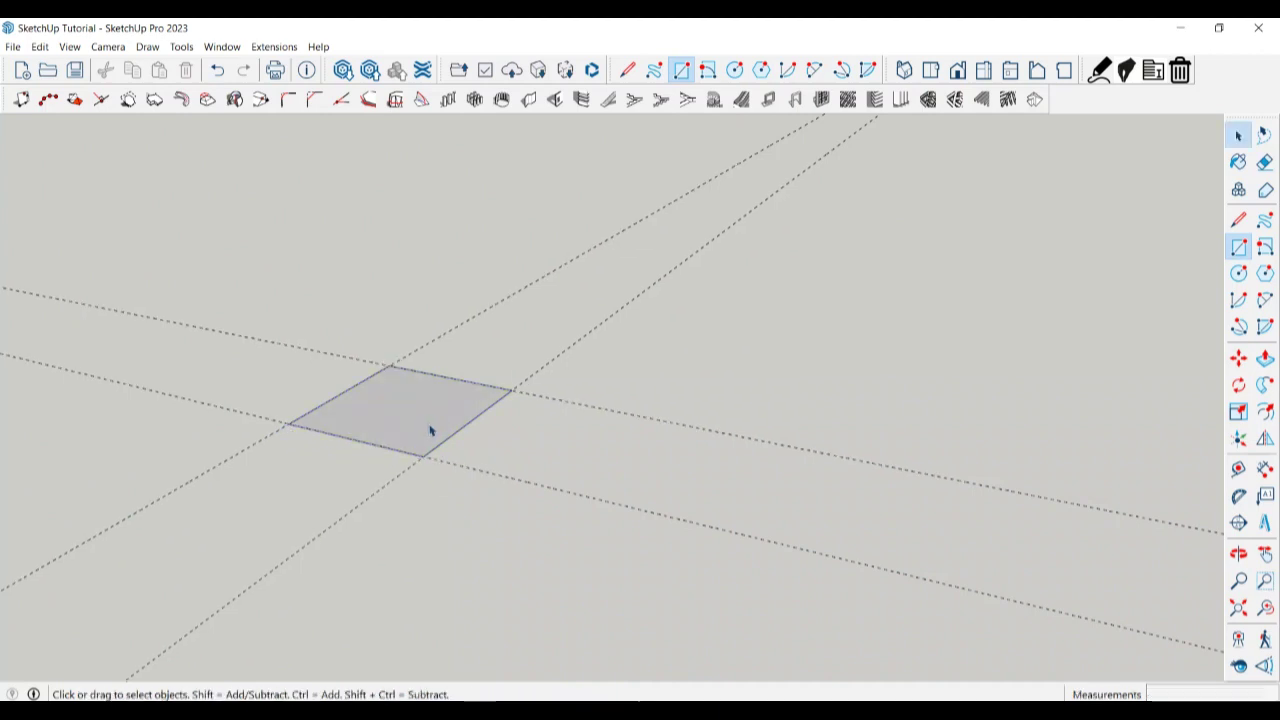
{"action": "key", "text": "e"}
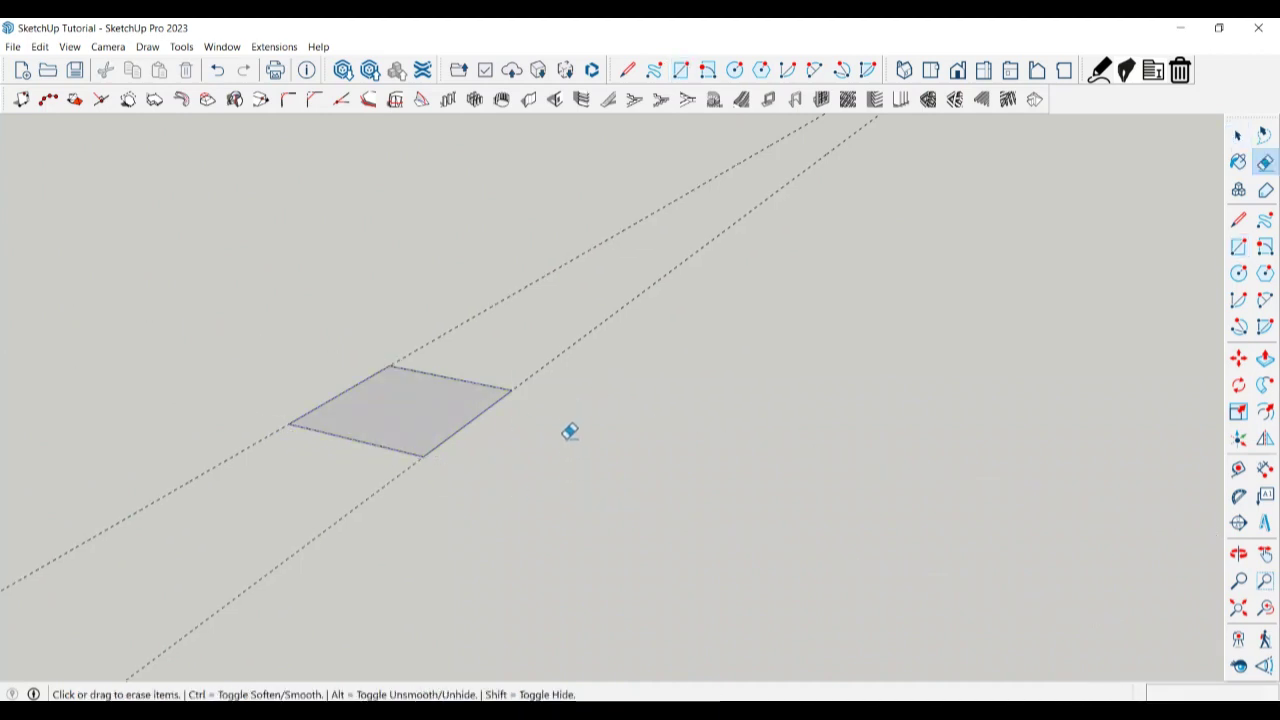
{"action": "left_click_drag", "start_coordinate": [568, 428], "coordinate": [434, 300]}
{"action": "key", "text": "space"}
Make the square face a group and enter it for editing.
{"action": "left_click", "coordinate": [422, 403]}
{"action": "right_click", "coordinate": [422, 403]}
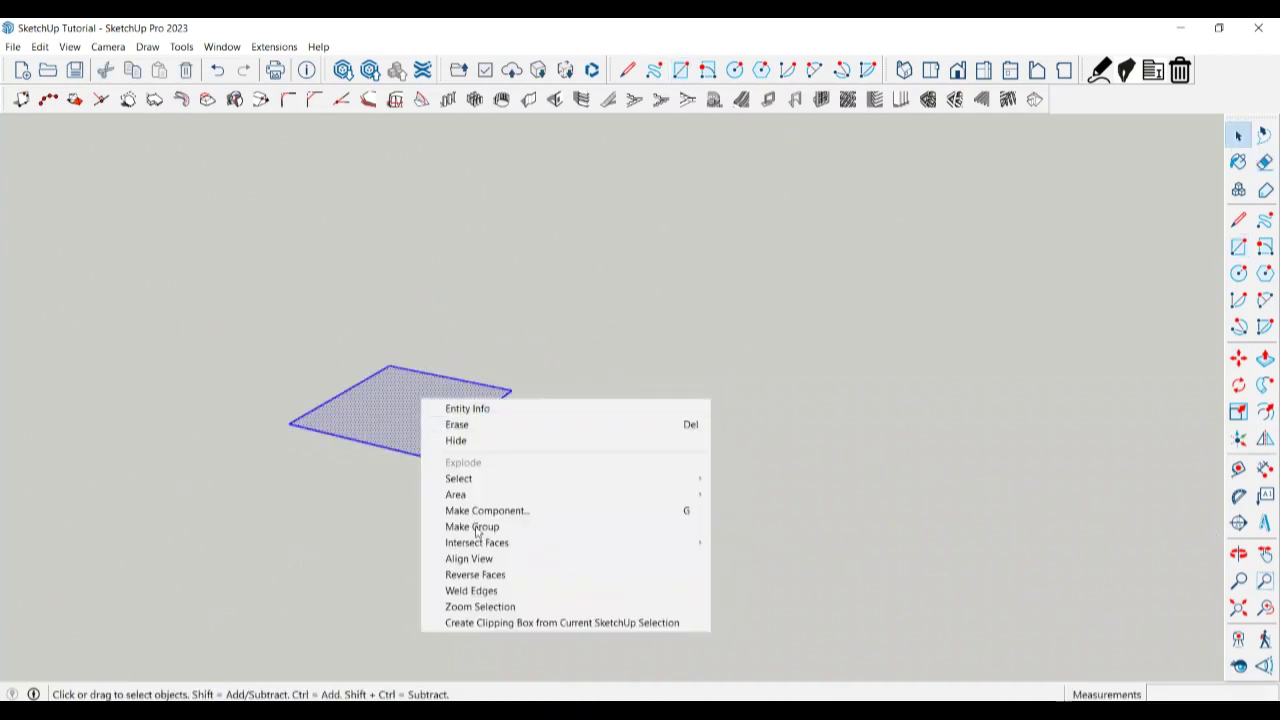
{"action": "left_click", "coordinate": [485, 526]}
{"action": "double_click", "coordinate": [398, 435]}
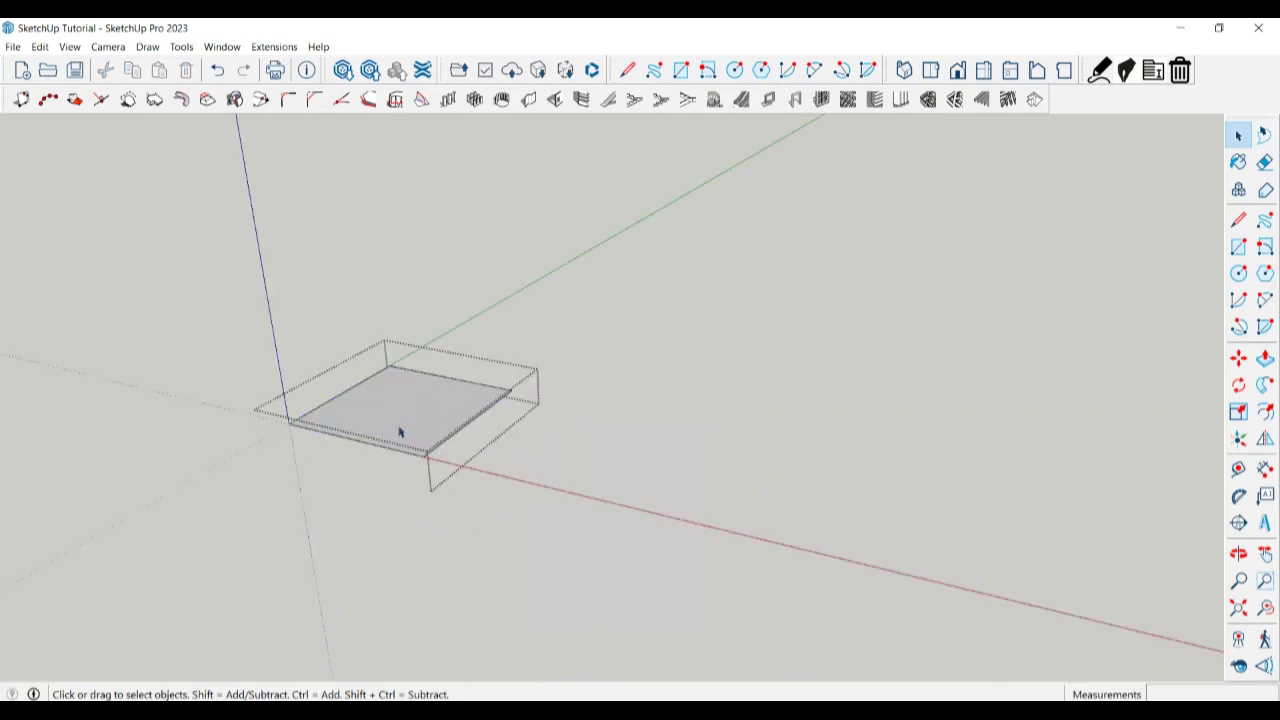
Push/Pull the square up 400 mm into a post.
{"action": "left_click", "coordinate": [398, 435]}
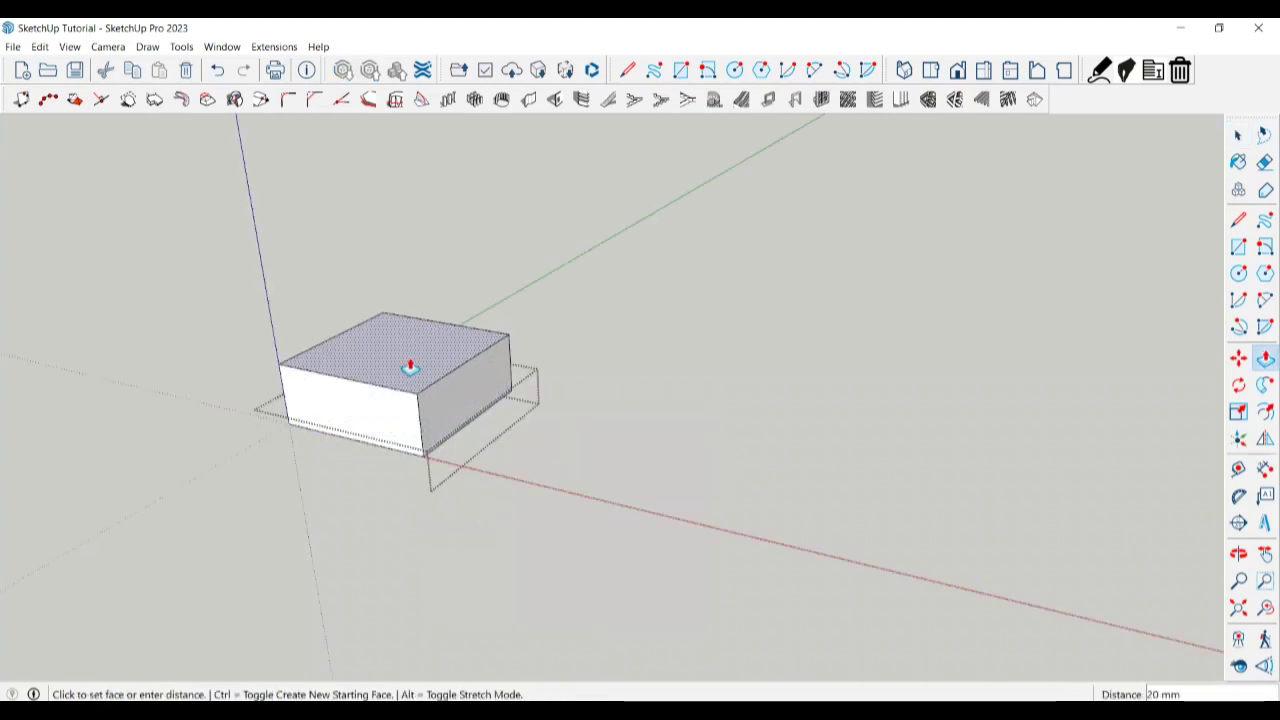
{"action": "left_click", "coordinate": [410, 368]}
{"action": "type", "text": "400"}
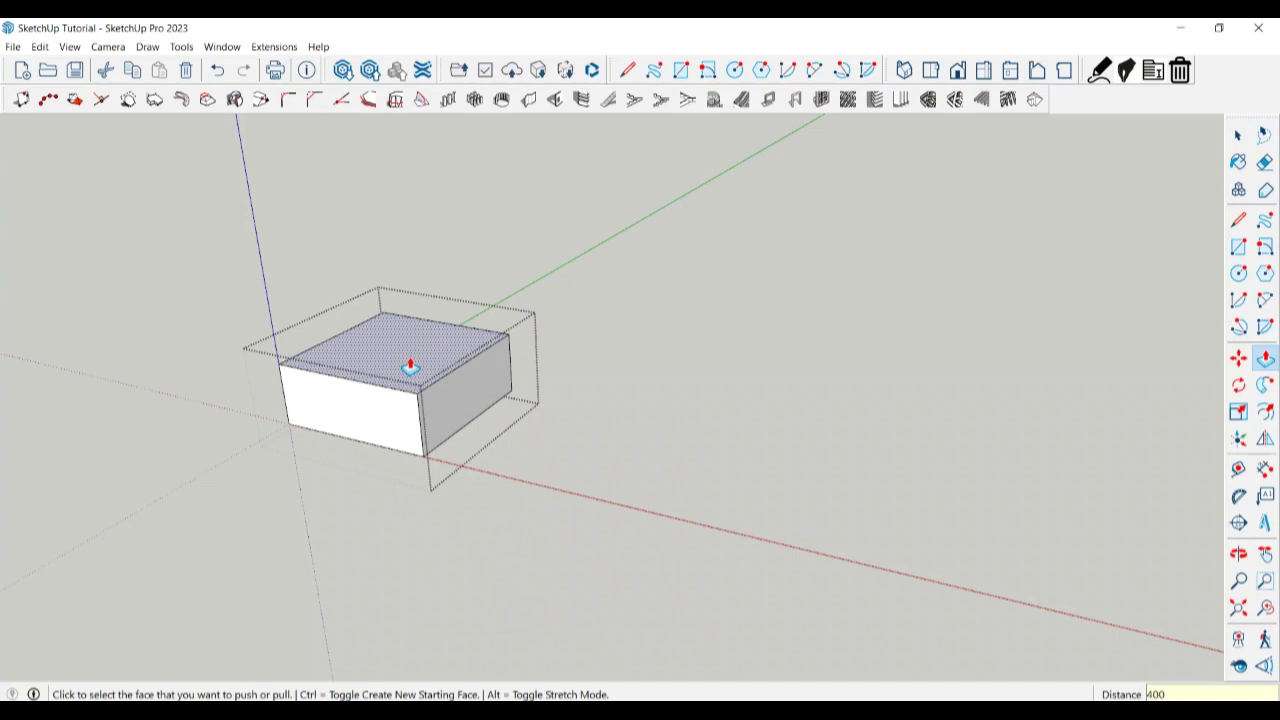
{"action": "key", "text": "Return"}
{"action": "scroll", "coordinate": [551, 491], "scroll_direction": "down", "scroll_amount": 3}
{"action": "scroll", "coordinate": [549, 474], "scroll_direction": "down", "scroll_amount": 2}
{"action": "scroll", "coordinate": [540, 474], "scroll_direction": "down", "scroll_amount": 2}
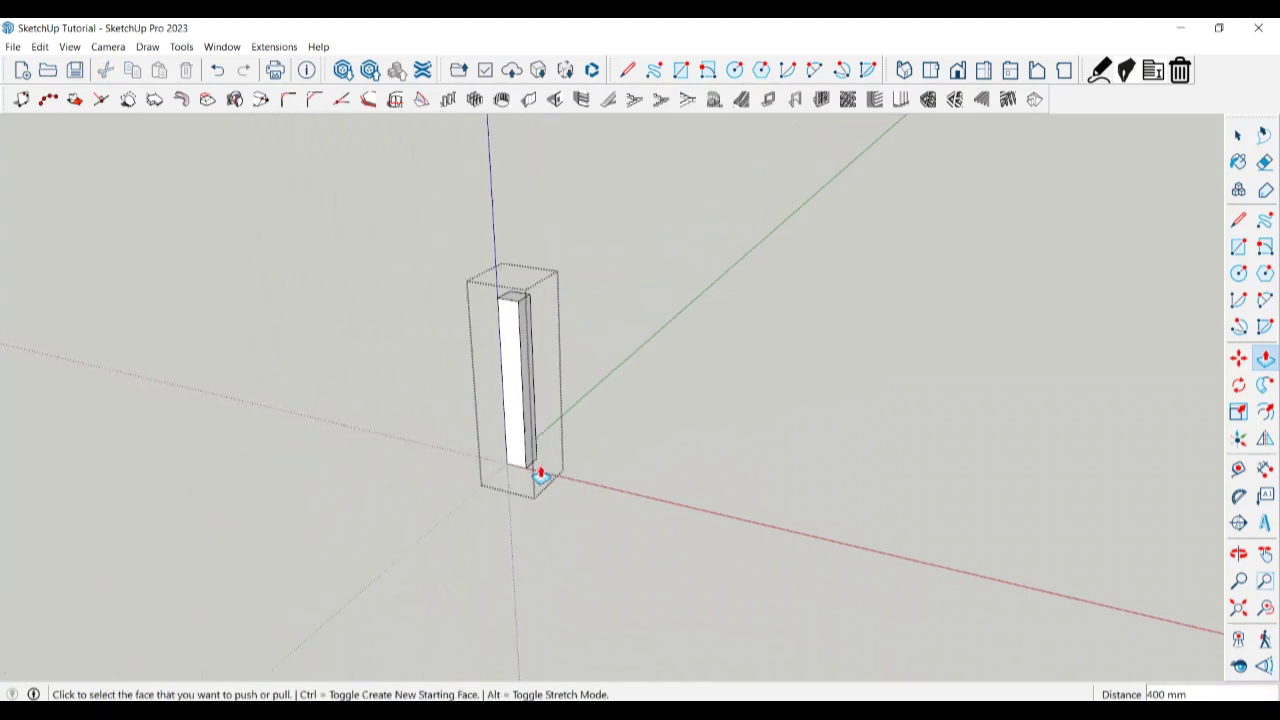
{"action": "mouse_move", "coordinate": [540, 474]}
{"action": "middle_mouse_down"}
{"action": "mouse_move", "coordinate": [474, 397]}
{"action": "mouse_move", "coordinate": [543, 356]}
{"action": "mouse_move", "coordinate": [531, 348]}
{"action": "mouse_move", "coordinate": [557, 266]}
{"action": "middle_mouse_up"}
Add a guide 50 mm below the post top and split the front face with a line there.
{"action": "key", "text": "t"}
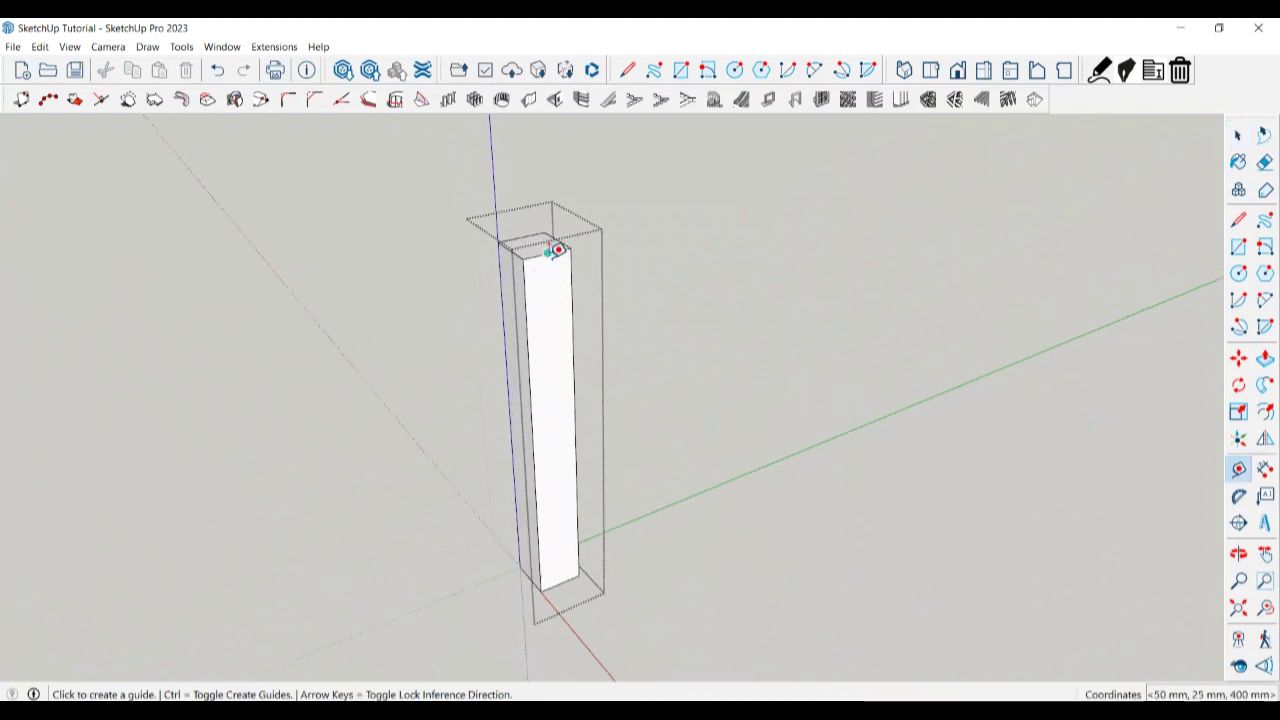
{"action": "left_click", "coordinate": [555, 251]}
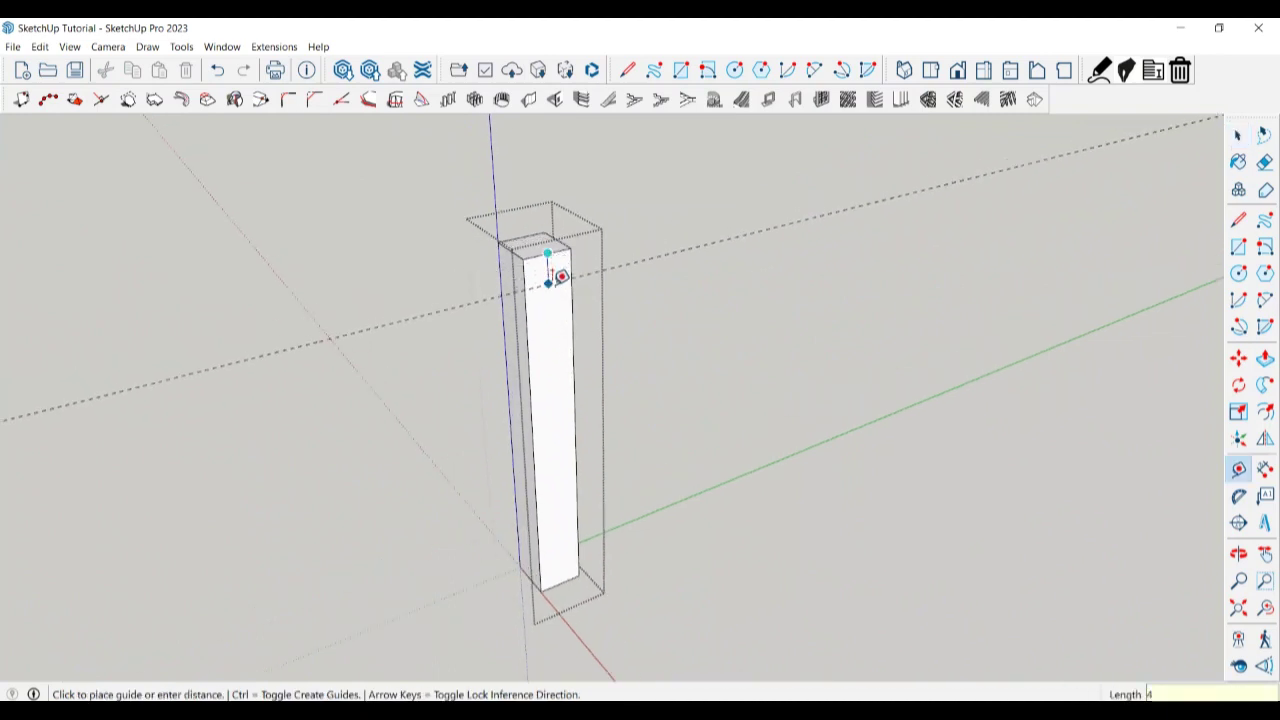
{"action": "type", "text": "50"}
{"action": "key", "text": "Return"}
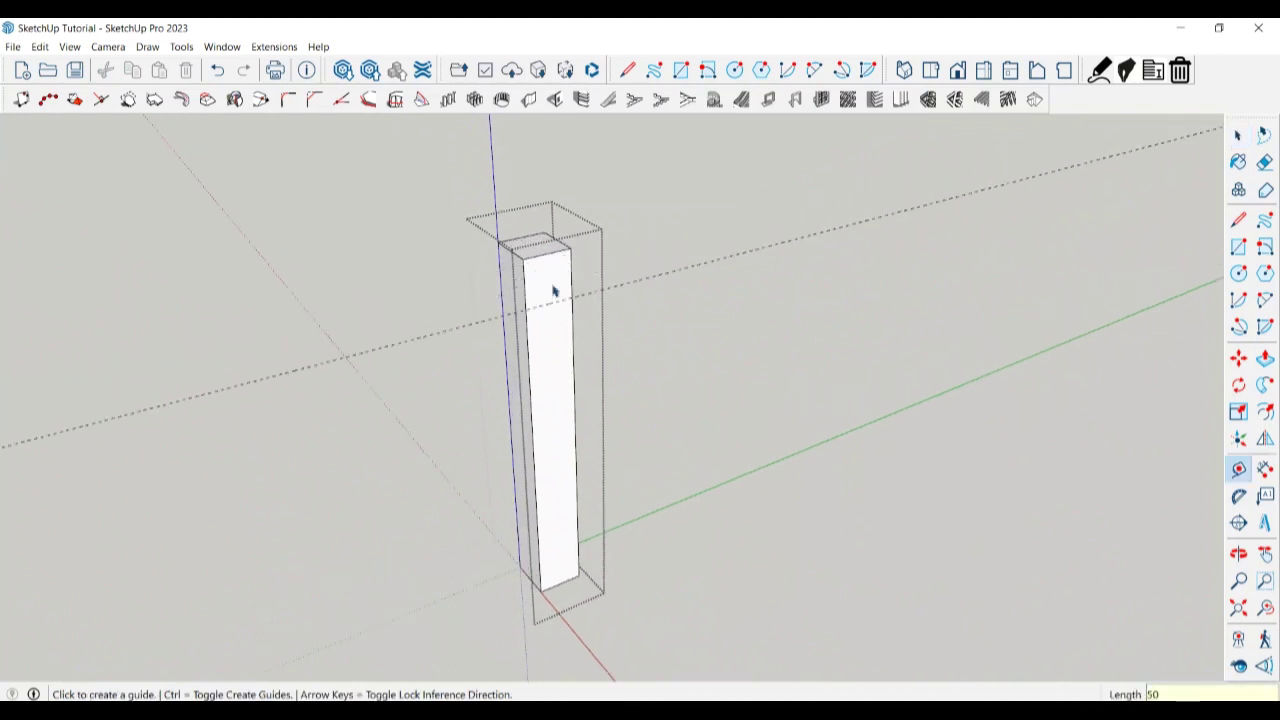
{"action": "key", "text": "space"}
{"action": "key", "text": "l"}
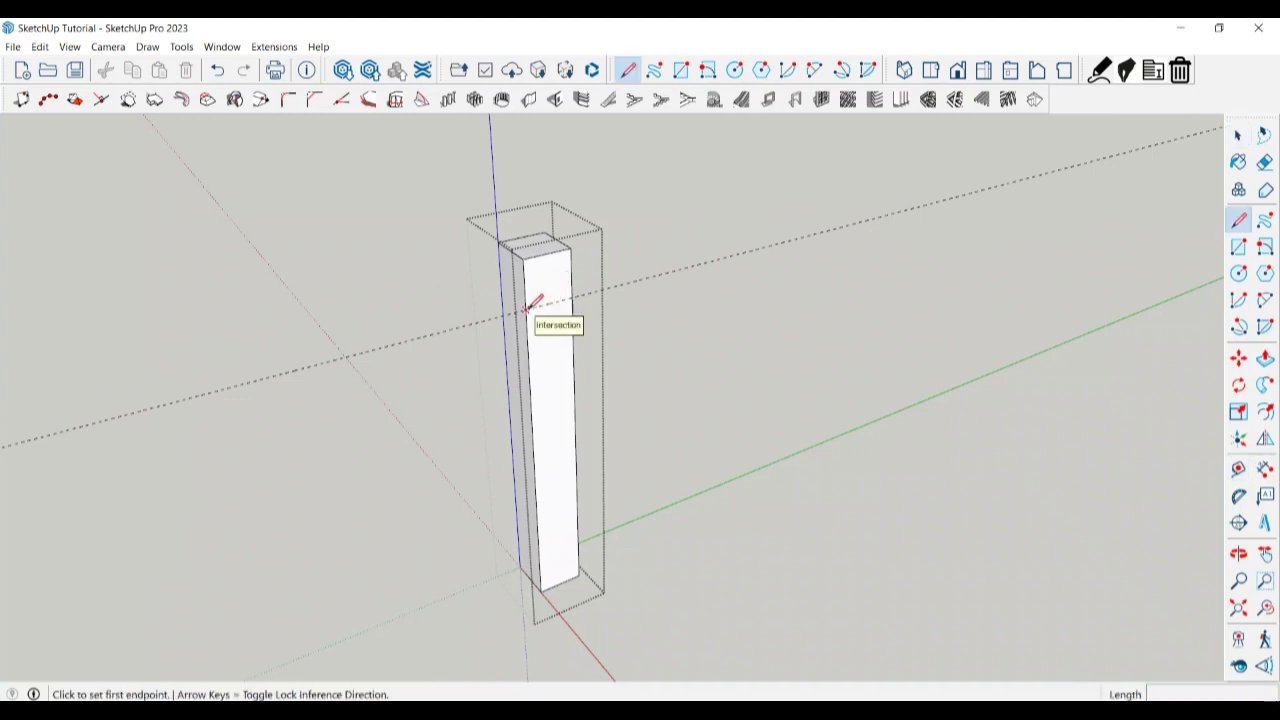
{"action": "left_click", "coordinate": [525, 309]}
{"action": "left_click", "coordinate": [572, 298]}
{"action": "key", "text": "space"}
Pull the upper face piece out 50 mm, then lengthen it into the top beam.
{"action": "left_click", "coordinate": [545, 284]}
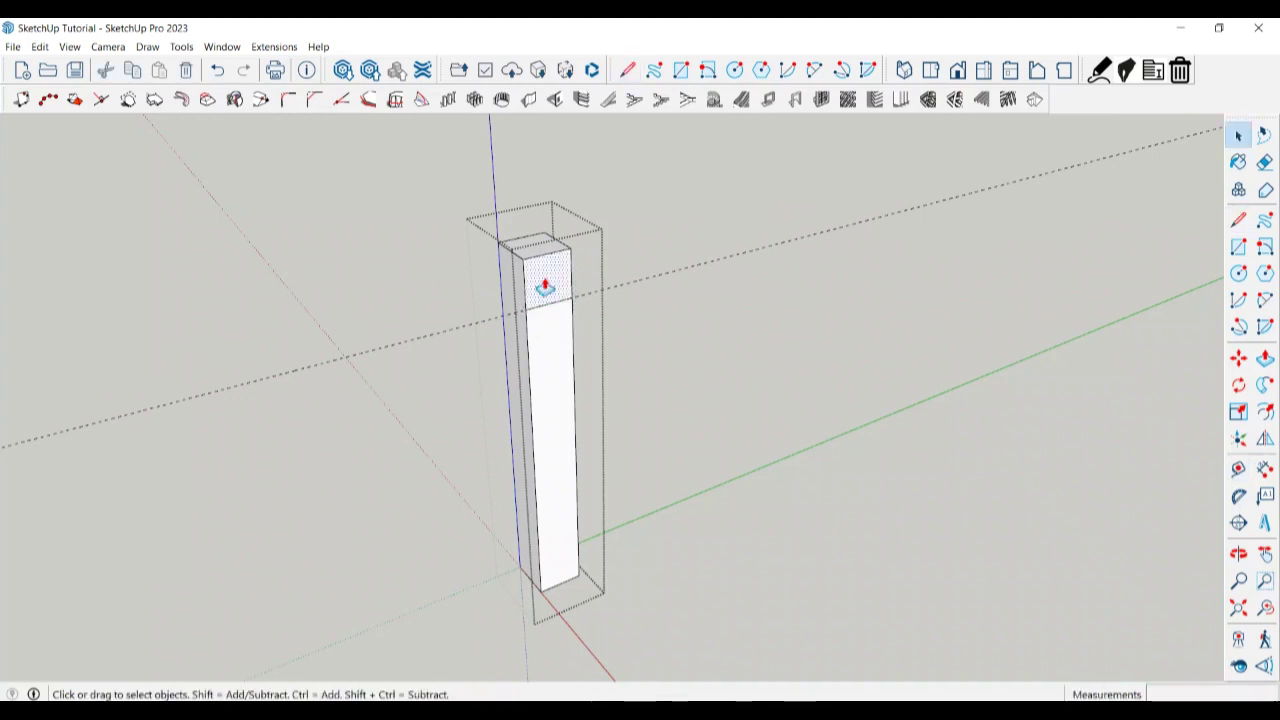
{"action": "key", "text": "p"}
{"action": "left_click", "coordinate": [545, 288]}
{"action": "type", "text": "50"}
{"action": "key", "text": "Return"}
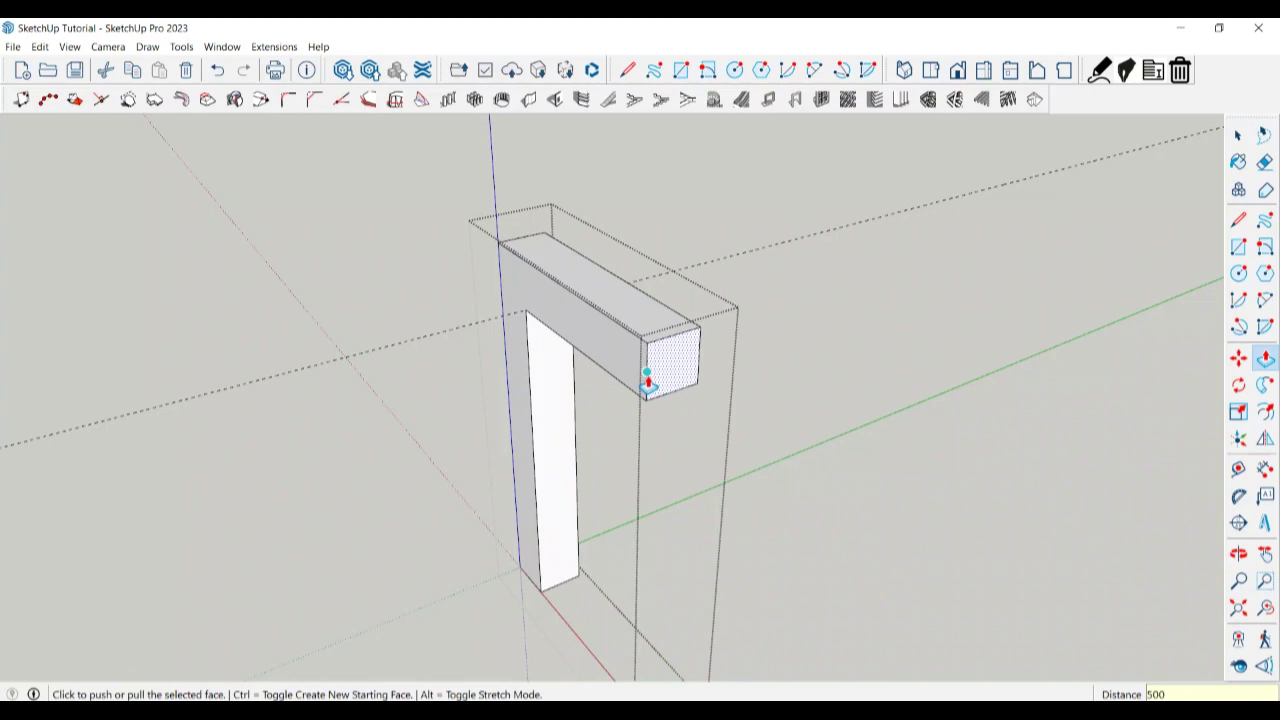
{"action": "double_click", "coordinate": [648, 380]}
{"action": "scroll", "coordinate": [505, 368], "scroll_direction": "down", "scroll_amount": 3}
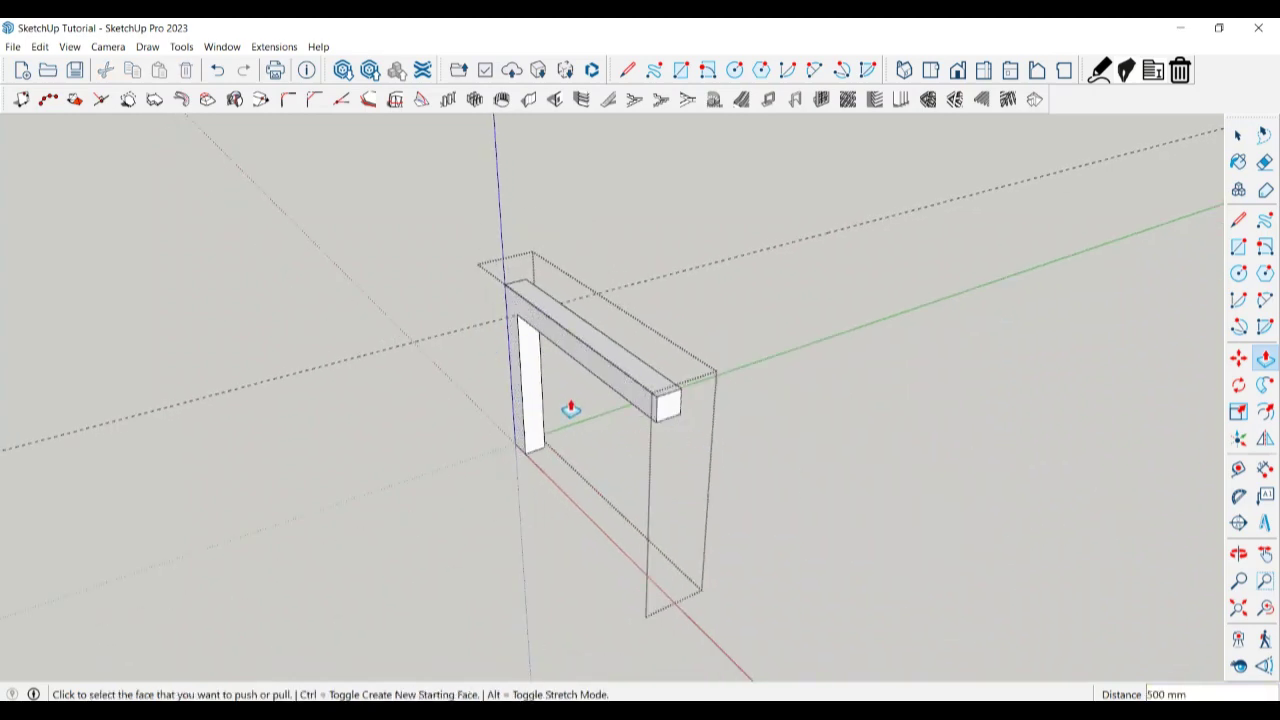
{"action": "mouse_move", "coordinate": [570, 410]}
{"action": "middle_mouse_down"}
{"action": "mouse_move", "coordinate": [591, 246]}
{"action": "mouse_move", "coordinate": [694, 320]}
{"action": "mouse_move", "coordinate": [573, 230]}
{"action": "mouse_move", "coordinate": [586, 223]}
{"action": "middle_mouse_up"}
Start a guide and a line at the beam end, then cancel both.
{"action": "key", "text": "t"}
{"action": "left_click", "coordinate": [606, 252]}
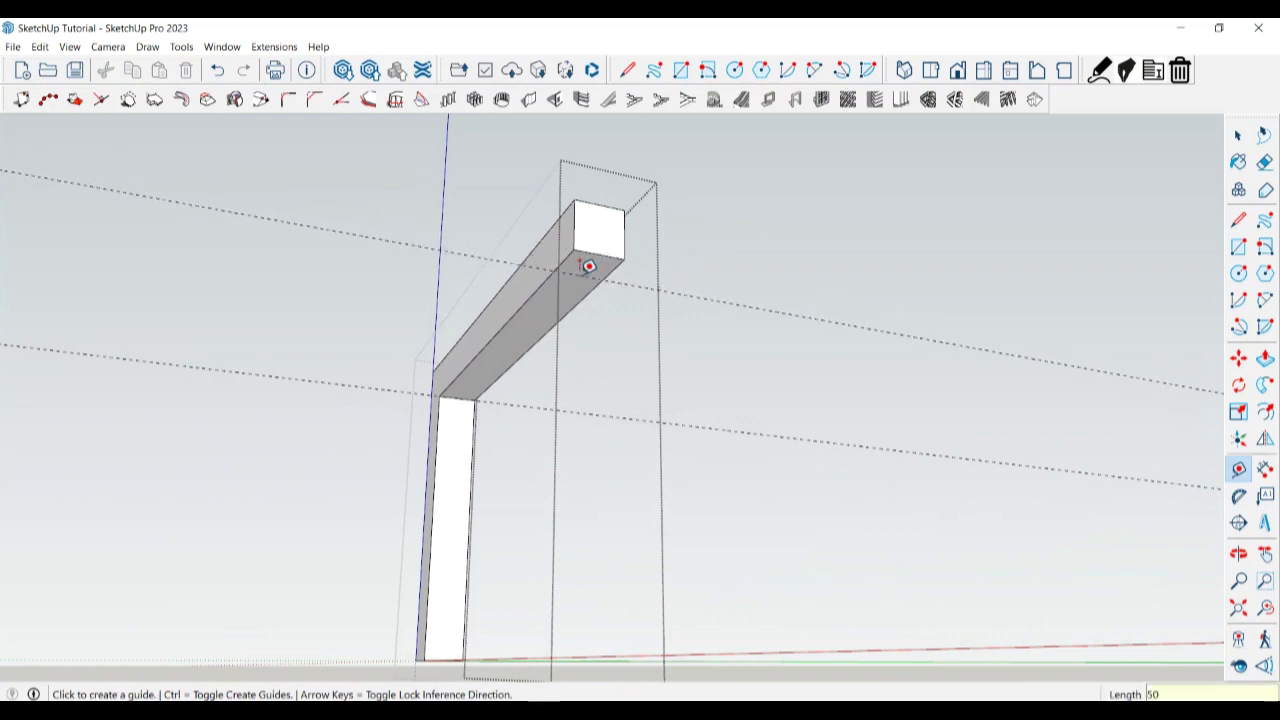
{"action": "key", "text": "space"}
{"action": "key", "text": "l"}
{"action": "left_click", "coordinate": [603, 279]}
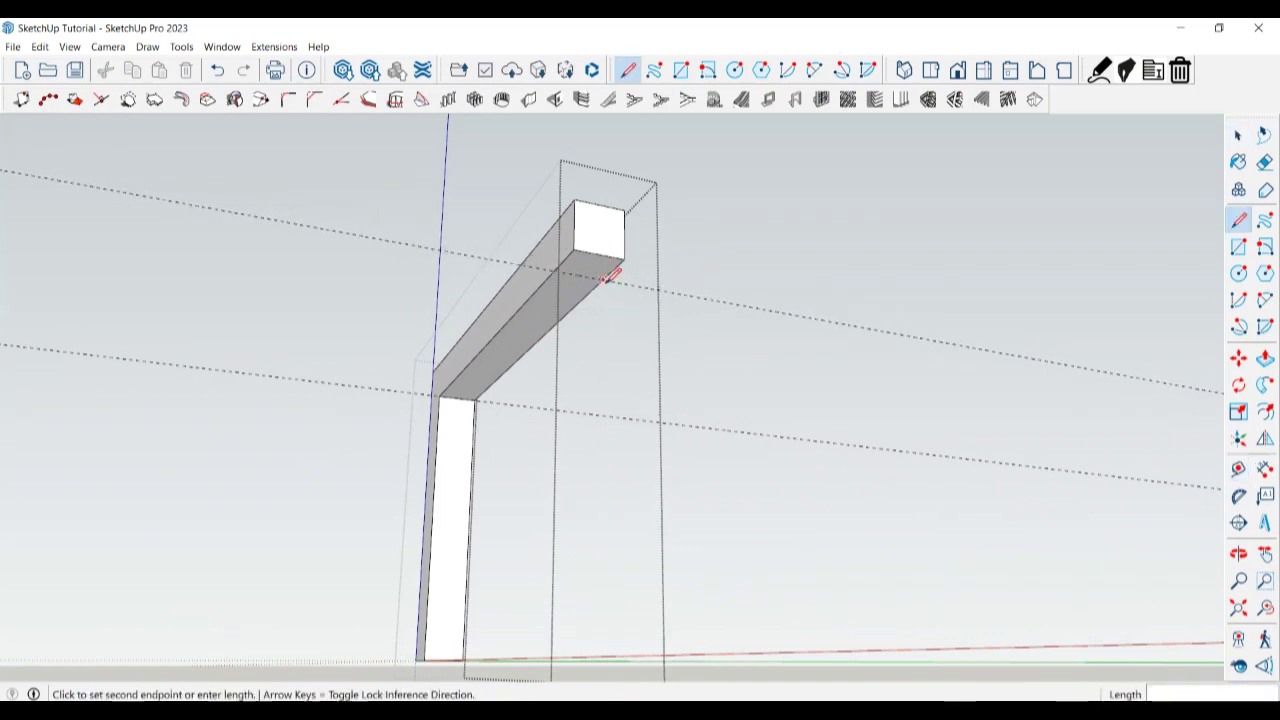
{"action": "key", "text": "space"}
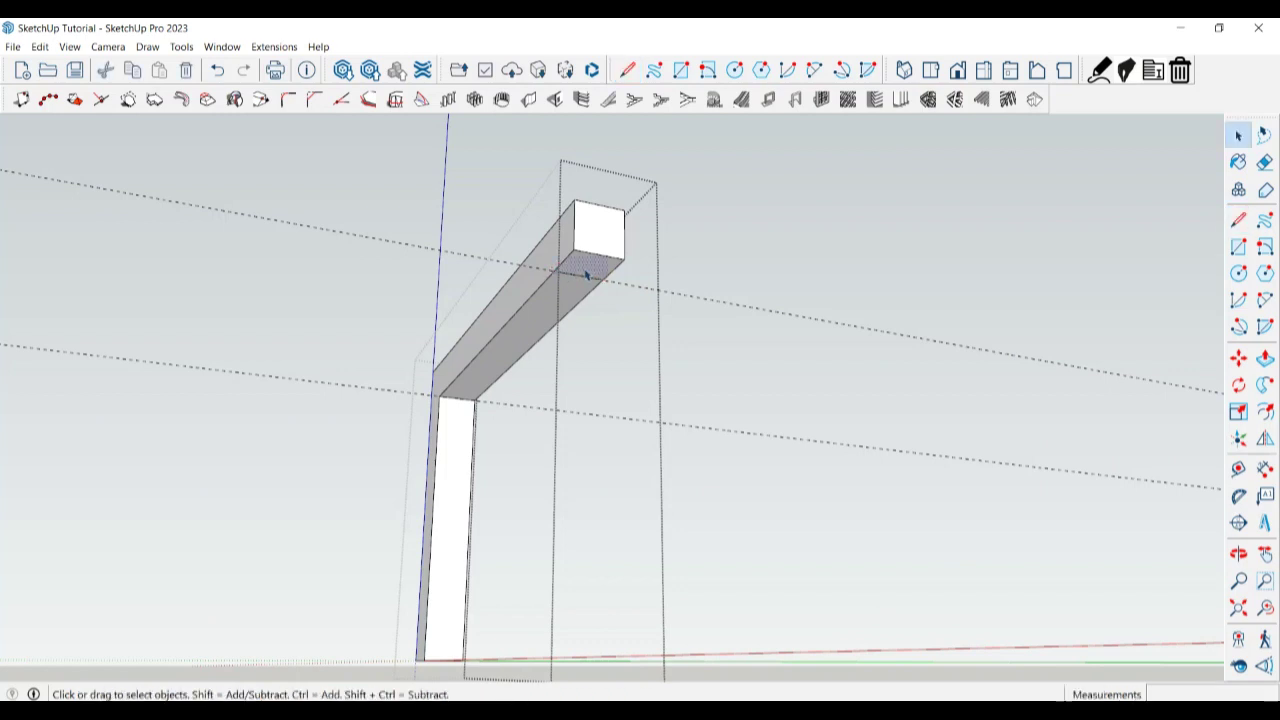
Push the beam's end face down into a second leg reaching the floor.
{"action": "key", "text": "p"}
{"action": "left_click", "coordinate": [585, 278]}
{"action": "left_click", "coordinate": [573, 387]}
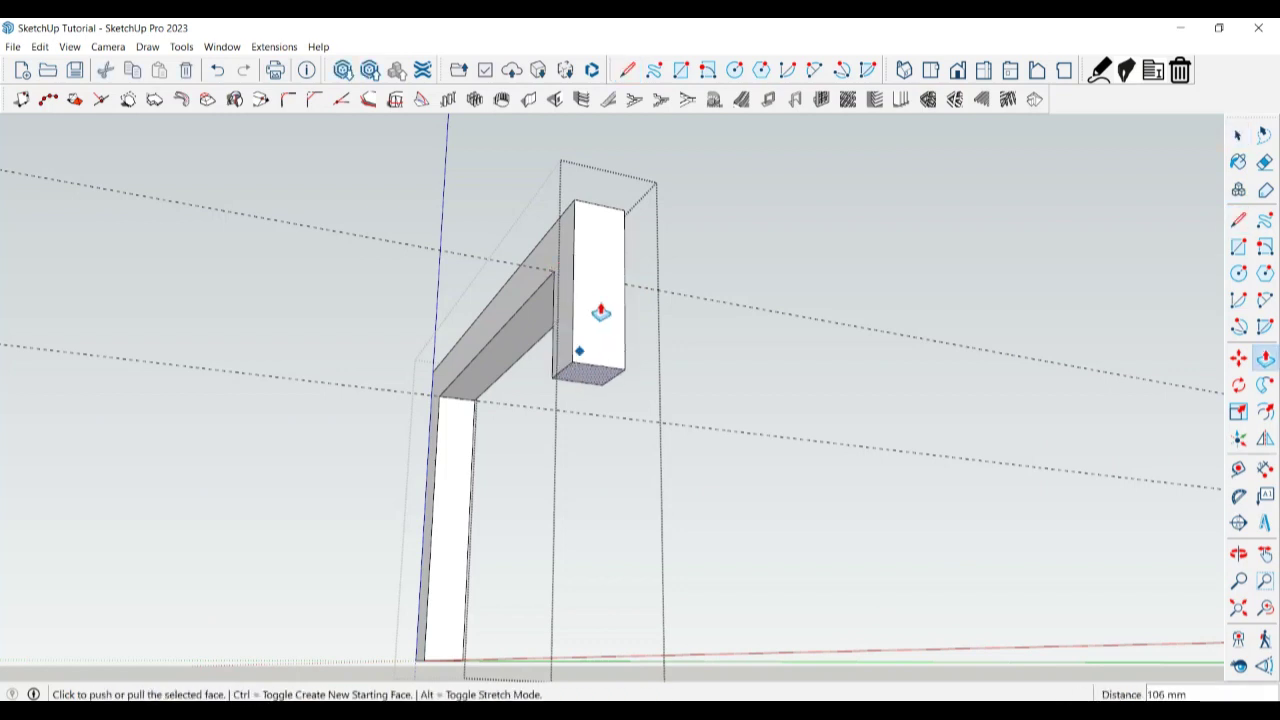
{"action": "scroll", "coordinate": [612, 333], "scroll_direction": "down", "scroll_amount": 3}
{"action": "left_click", "coordinate": [595, 345]}
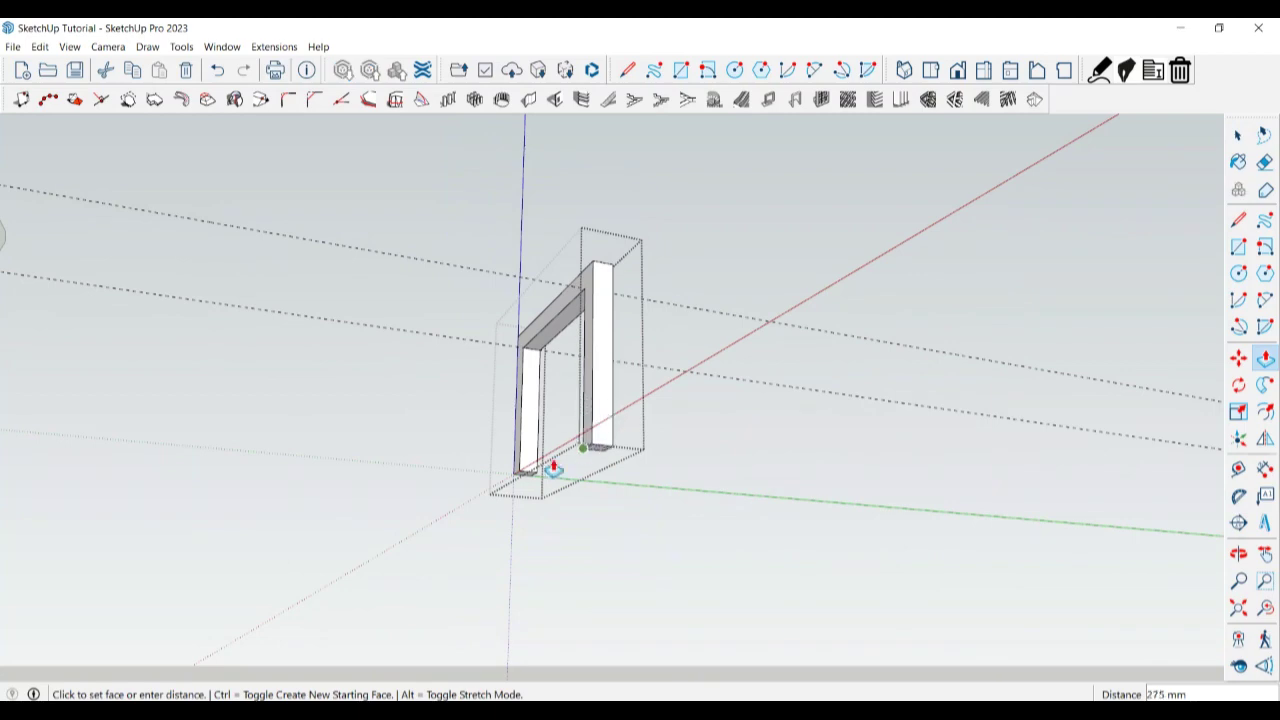
{"action": "left_click", "coordinate": [518, 487]}
{"action": "key", "text": "space"}
{"action": "scroll", "coordinate": [709, 443], "scroll_direction": "down", "scroll_amount": 2}
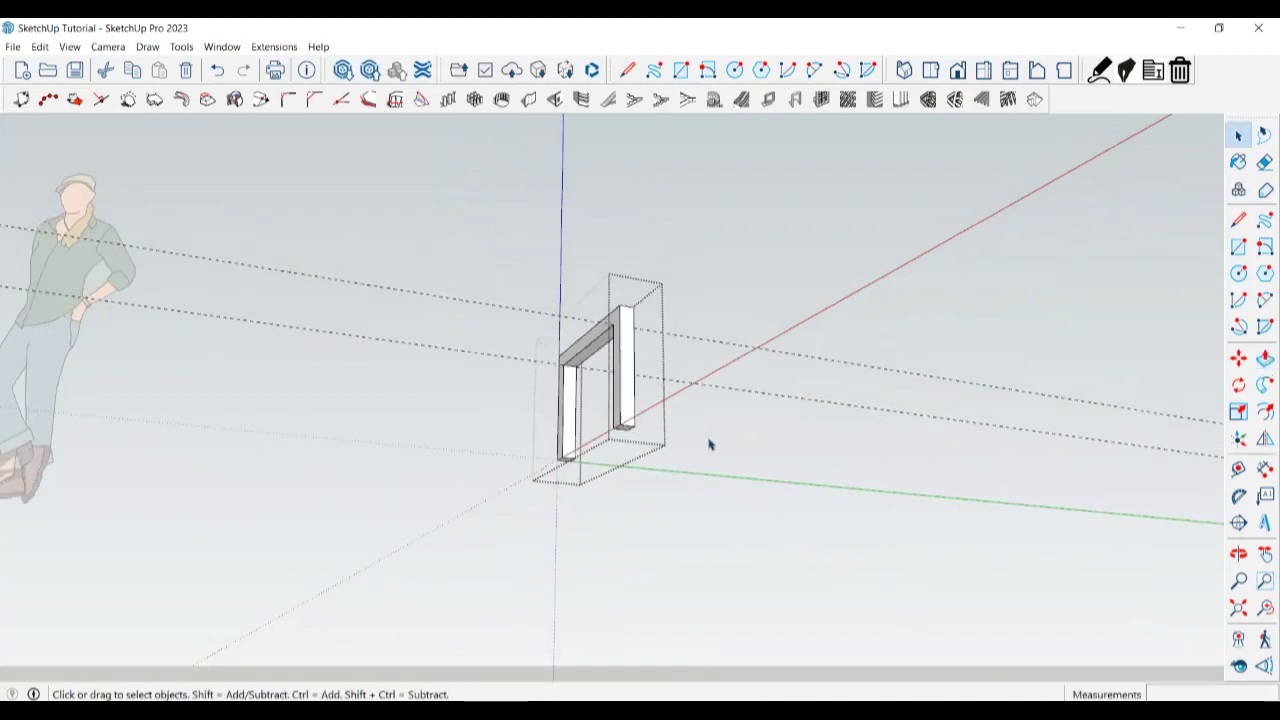
{"action": "middle_click_drag", "start_coordinate": [709, 443], "coordinate": [297, 609]}
{"action": "scroll", "coordinate": [483, 379], "scroll_direction": "up", "scroll_amount": 4}
{"action": "middle_click_drag", "start_coordinate": [483, 379], "coordinate": [314, 451]}
Draw a corner square at the frame's top-left corner.
{"action": "scroll", "coordinate": [417, 403], "scroll_direction": "up", "scroll_amount": 3}
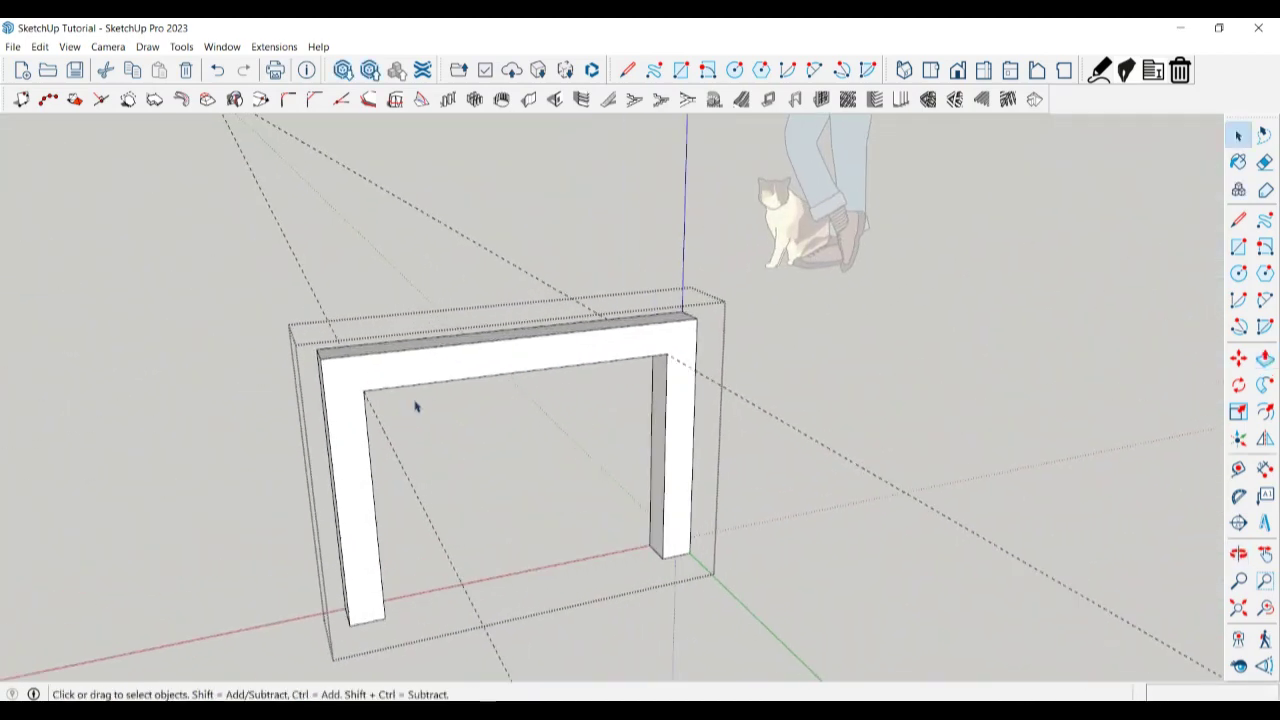
{"action": "scroll", "coordinate": [440, 400], "scroll_direction": "up", "scroll_amount": 2}
{"action": "key", "text": "r"}
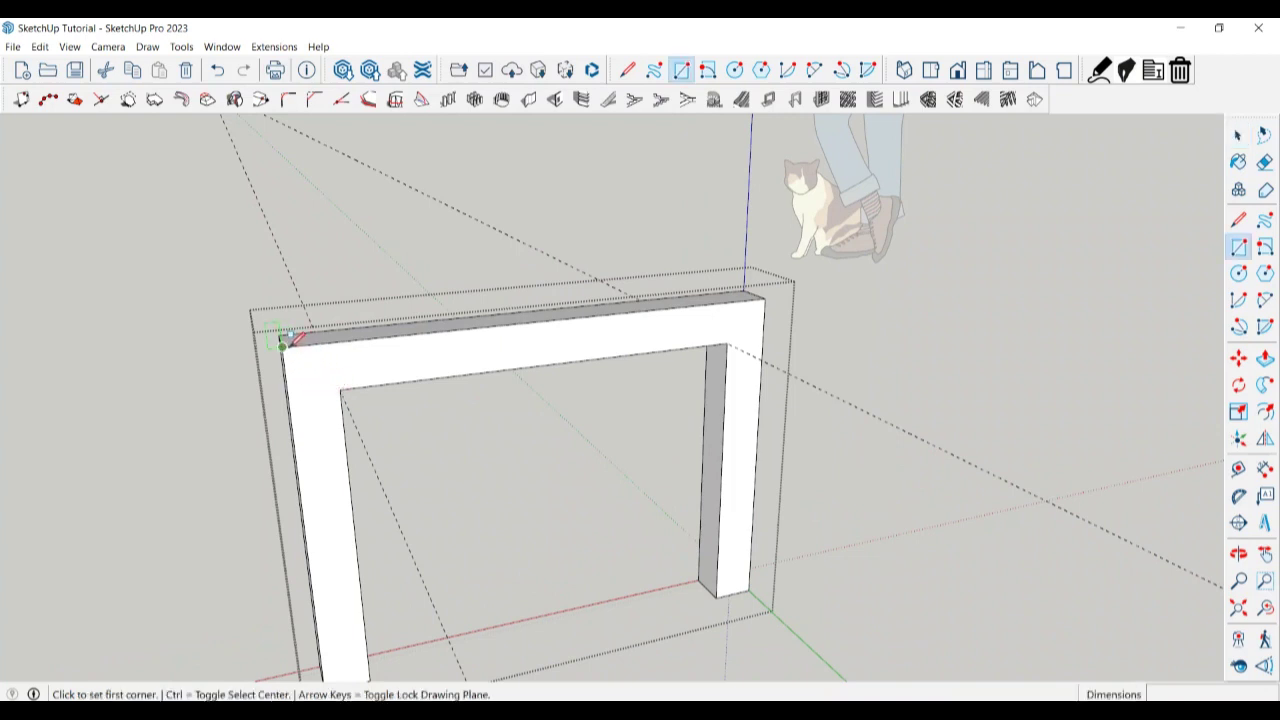
{"action": "left_click", "coordinate": [283, 340]}
{"action": "left_click", "coordinate": [340, 390]}
{"action": "key", "text": "space"}
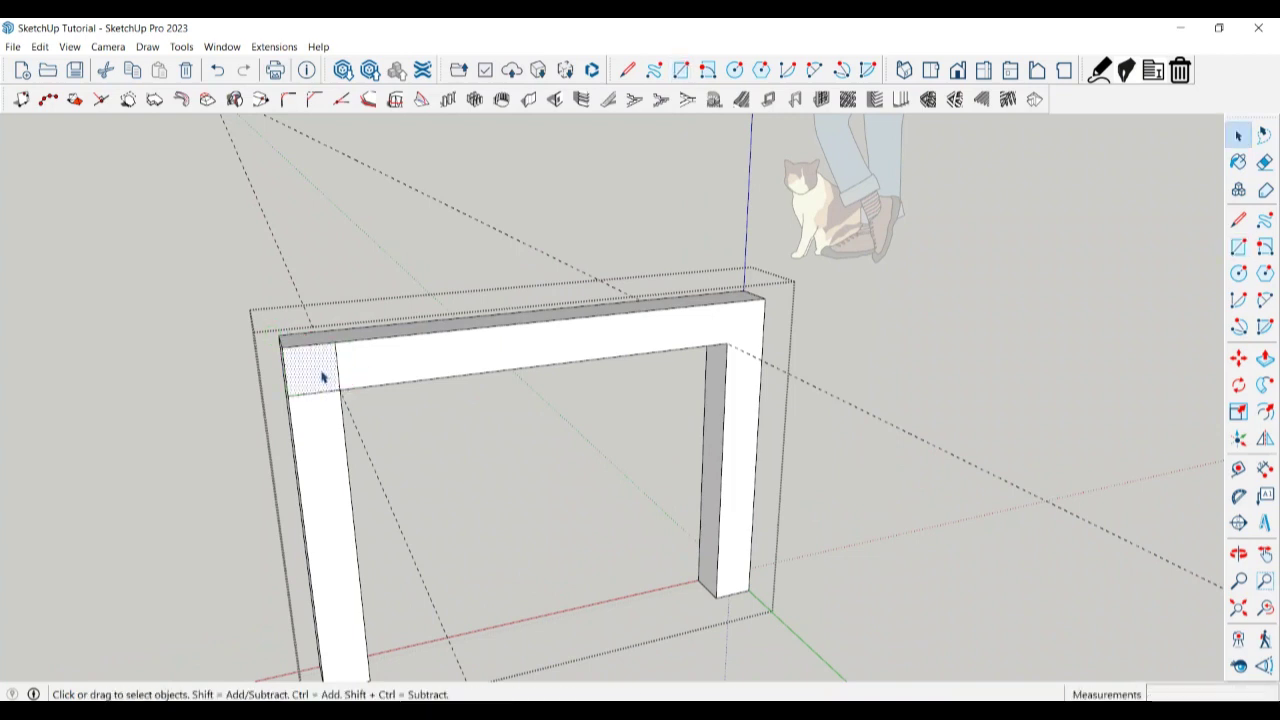
Push/Pull the corner square 500 mm out into a side beam.
{"action": "key", "text": "p"}
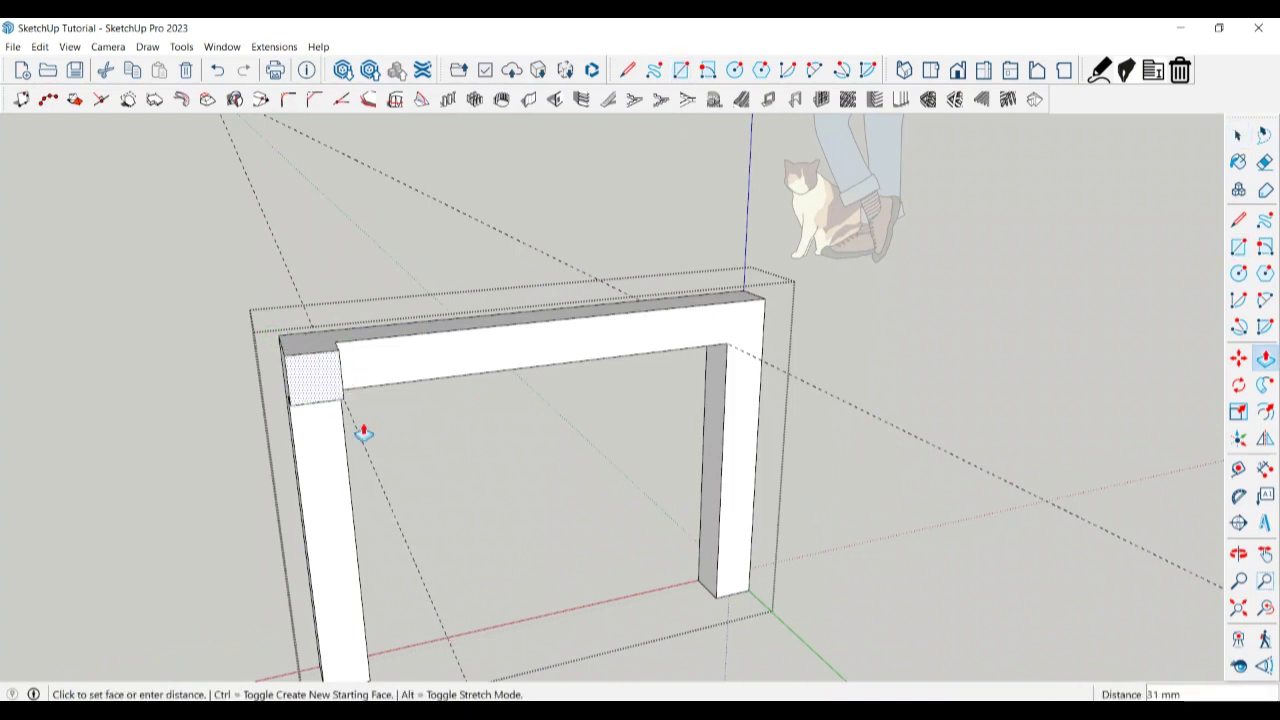
{"action": "left_click", "coordinate": [363, 429]}
{"action": "type", "text": "500"}
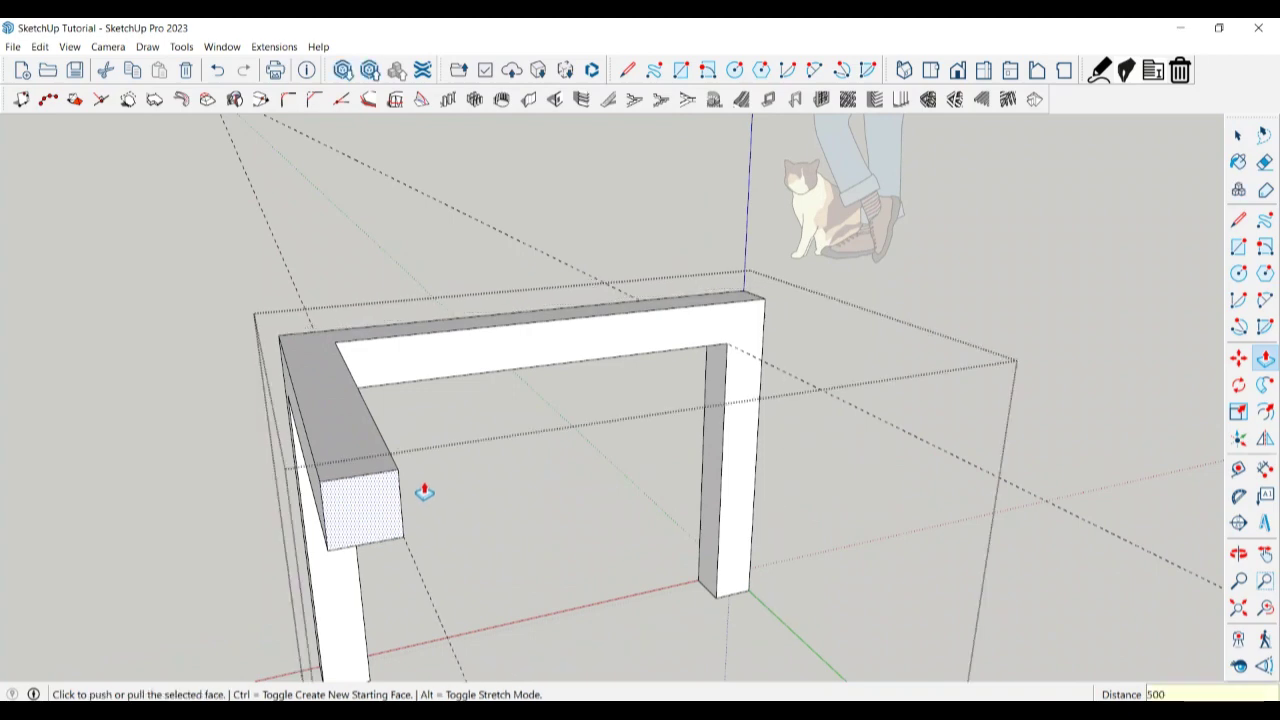
{"action": "left_click", "coordinate": [423, 486]}
{"action": "scroll", "coordinate": [394, 443], "scroll_direction": "down", "scroll_amount": 3}
{"action": "mouse_move", "coordinate": [394, 443]}
{"action": "middle_mouse_down"}
{"action": "mouse_move", "coordinate": [449, 529]}
{"action": "mouse_move", "coordinate": [574, 353]}
{"action": "mouse_move", "coordinate": [709, 374]}
{"action": "mouse_move", "coordinate": [874, 460]}
{"action": "mouse_move", "coordinate": [546, 523]}
{"action": "mouse_move", "coordinate": [952, 418]}
{"action": "middle_mouse_up"}
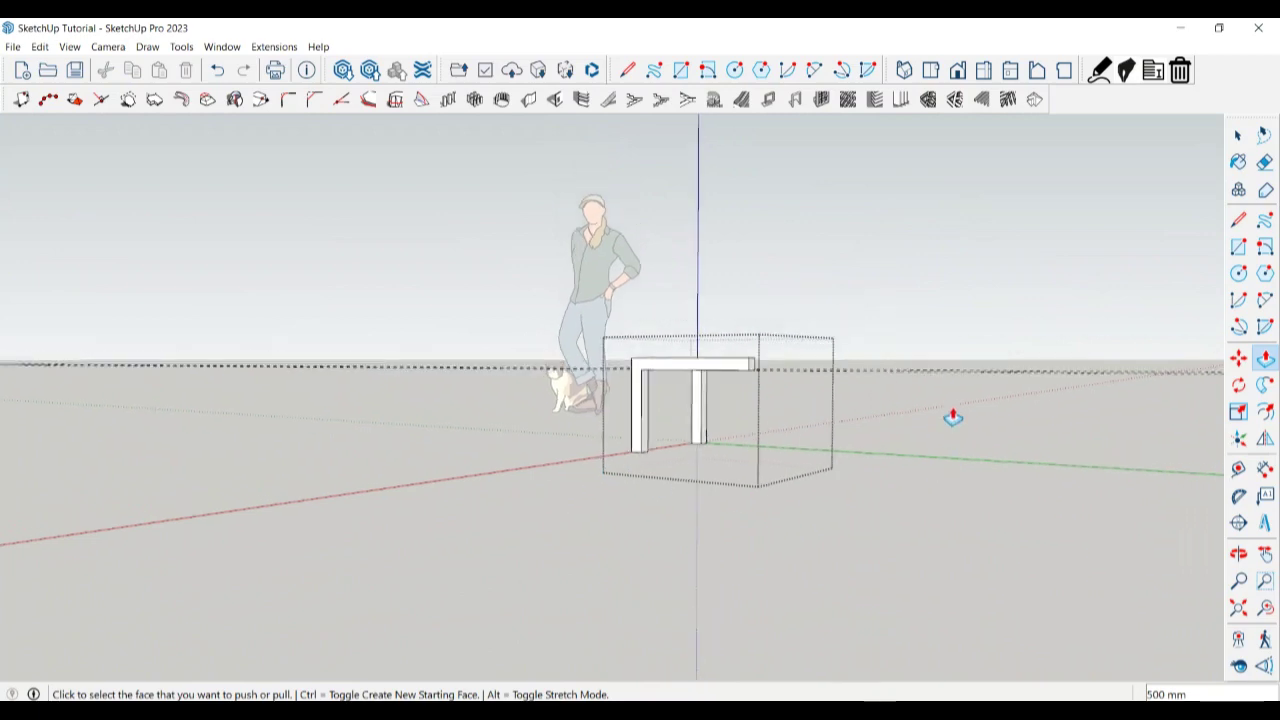
{"action": "scroll", "coordinate": [723, 349], "scroll_direction": "up", "scroll_amount": 2}
{"action": "middle_click_drag", "start_coordinate": [723, 349], "coordinate": [694, 263]}
{"action": "scroll", "coordinate": [649, 329], "scroll_direction": "up", "scroll_amount": 2}
{"action": "scroll", "coordinate": [731, 290], "scroll_direction": "up", "scroll_amount": 2}
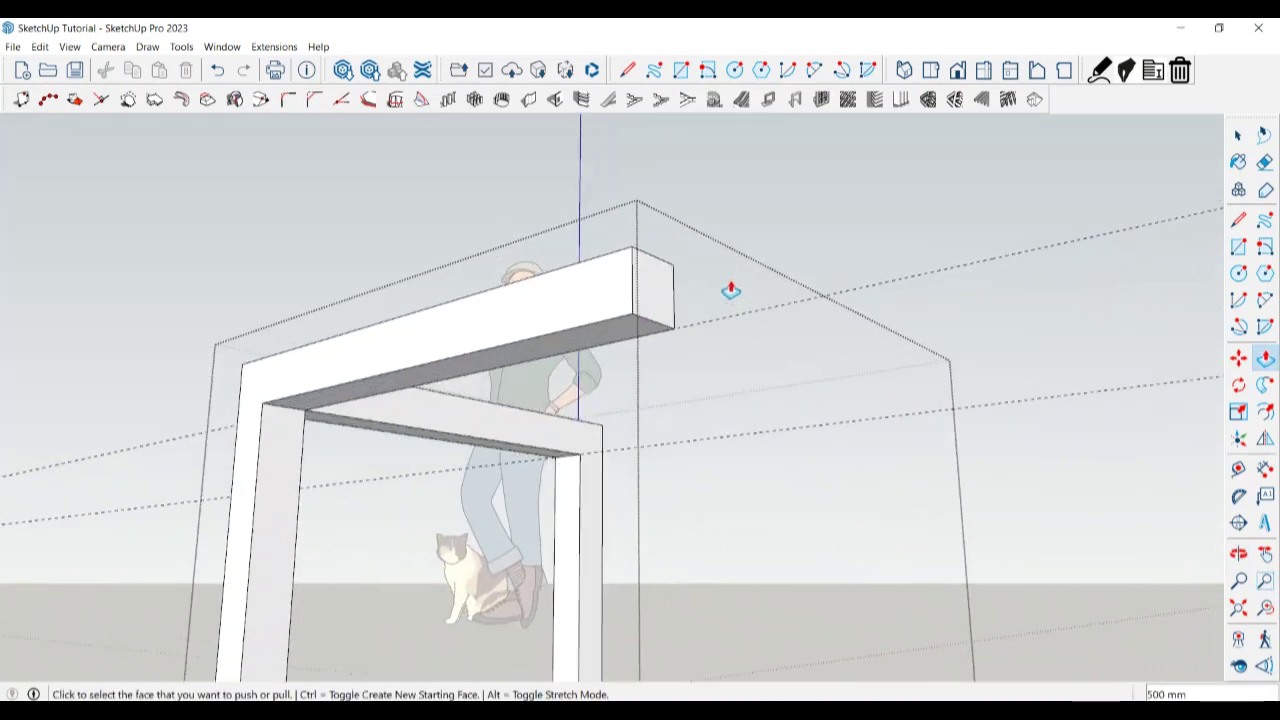
{"action": "key", "text": "space"}
Place a guide 50 mm from the beam's bottom edge, discarding an unfinished line.
{"action": "key", "text": "t"}
{"action": "left_click", "coordinate": [648, 319]}
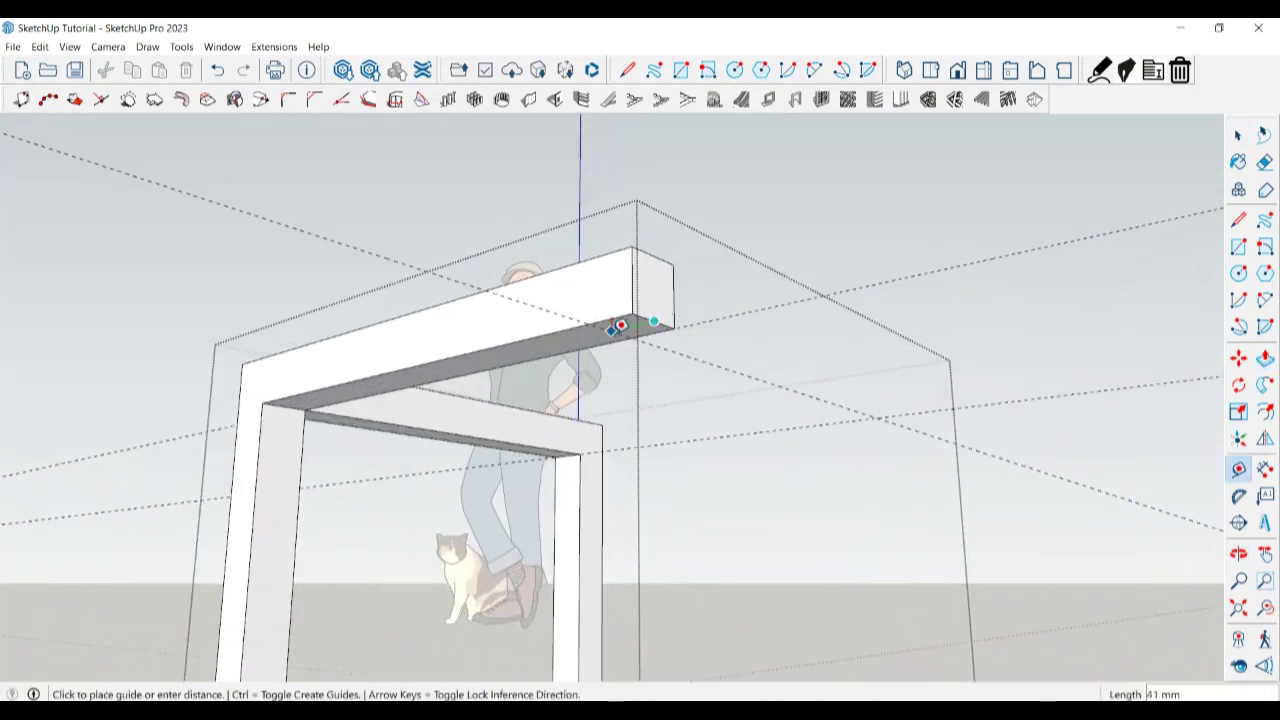
{"action": "type", "text": "50"}
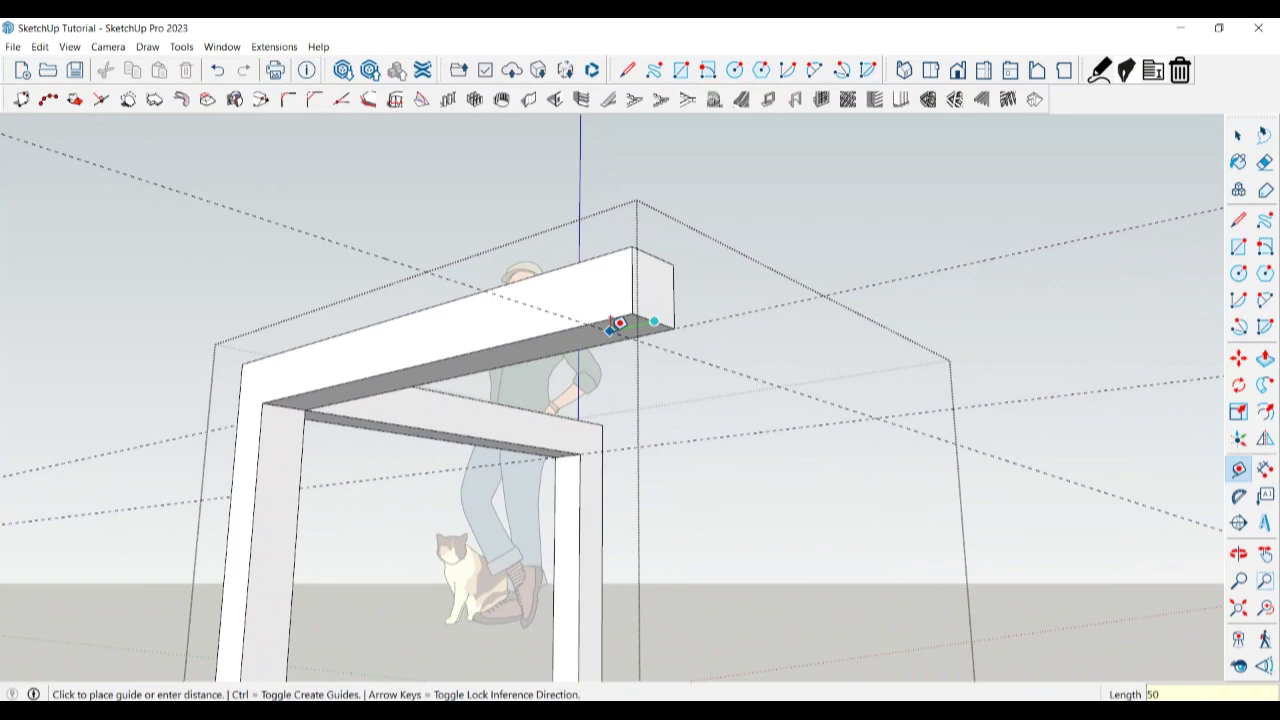
{"action": "key", "text": "Return"}
{"action": "key", "text": "space"}
{"action": "key", "text": "l"}
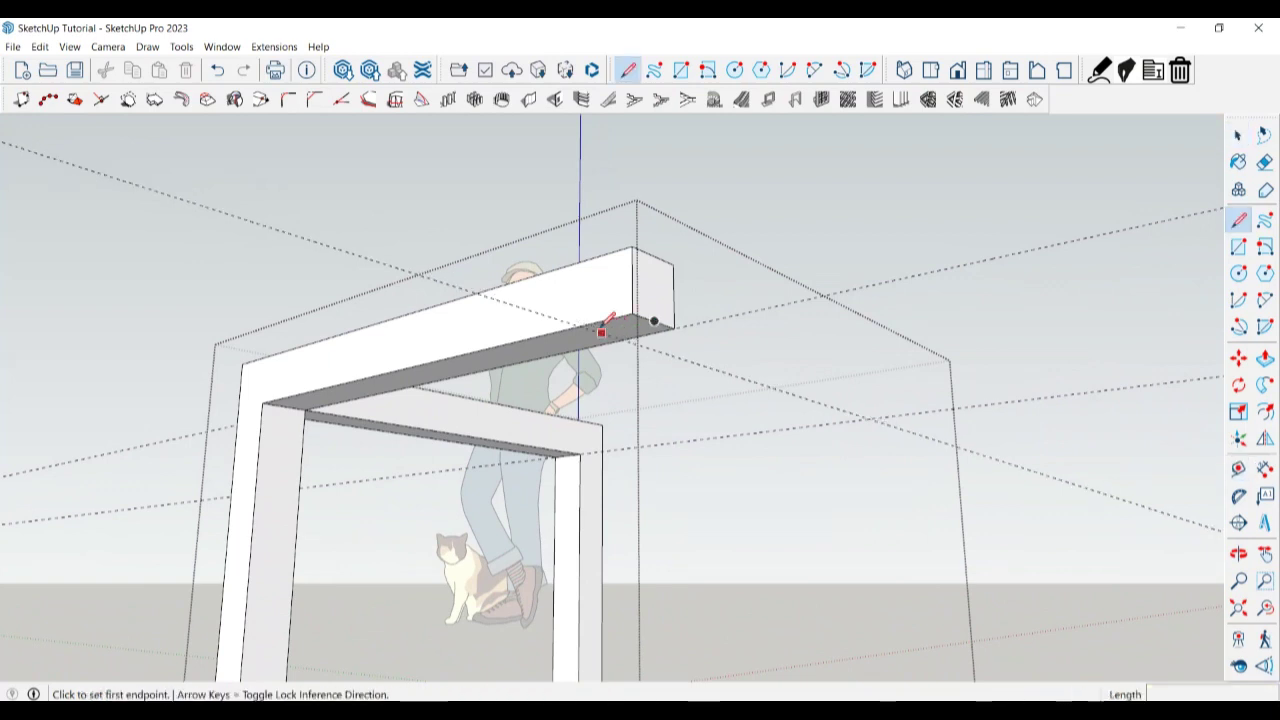
{"action": "left_click", "coordinate": [622, 339]}
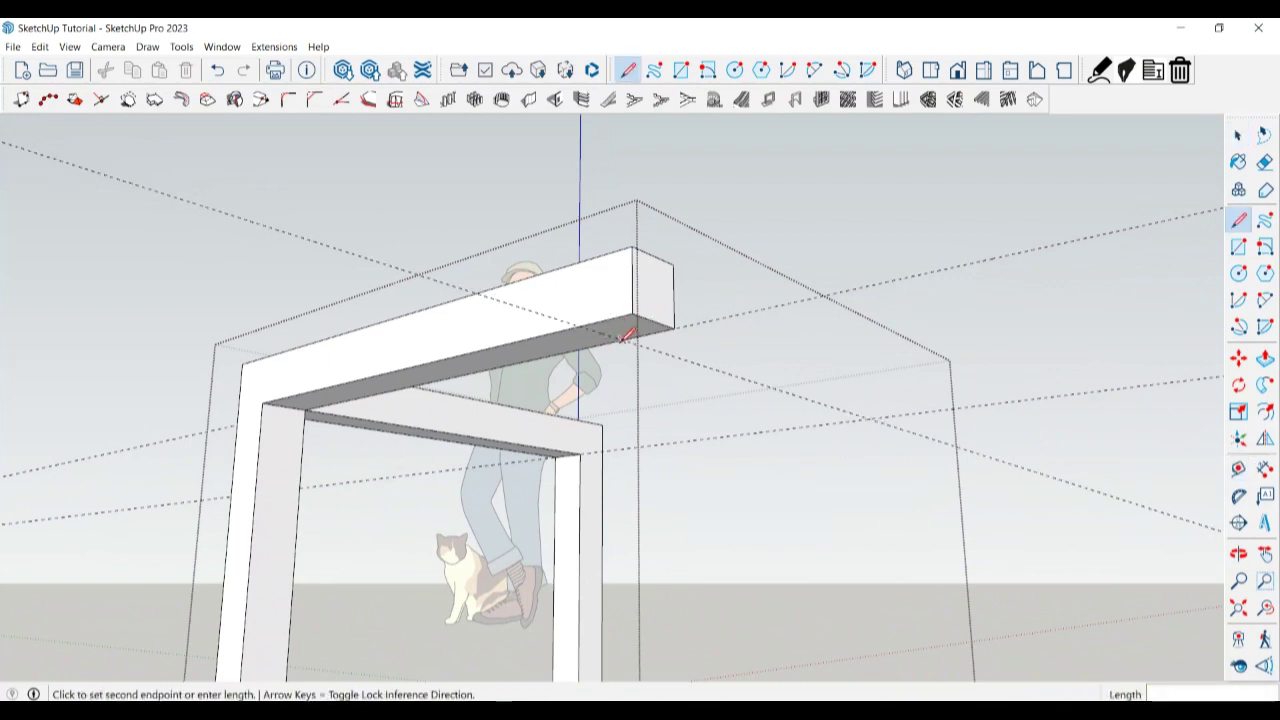
{"action": "key", "text": "Escape"}
{"action": "key", "text": "space"}
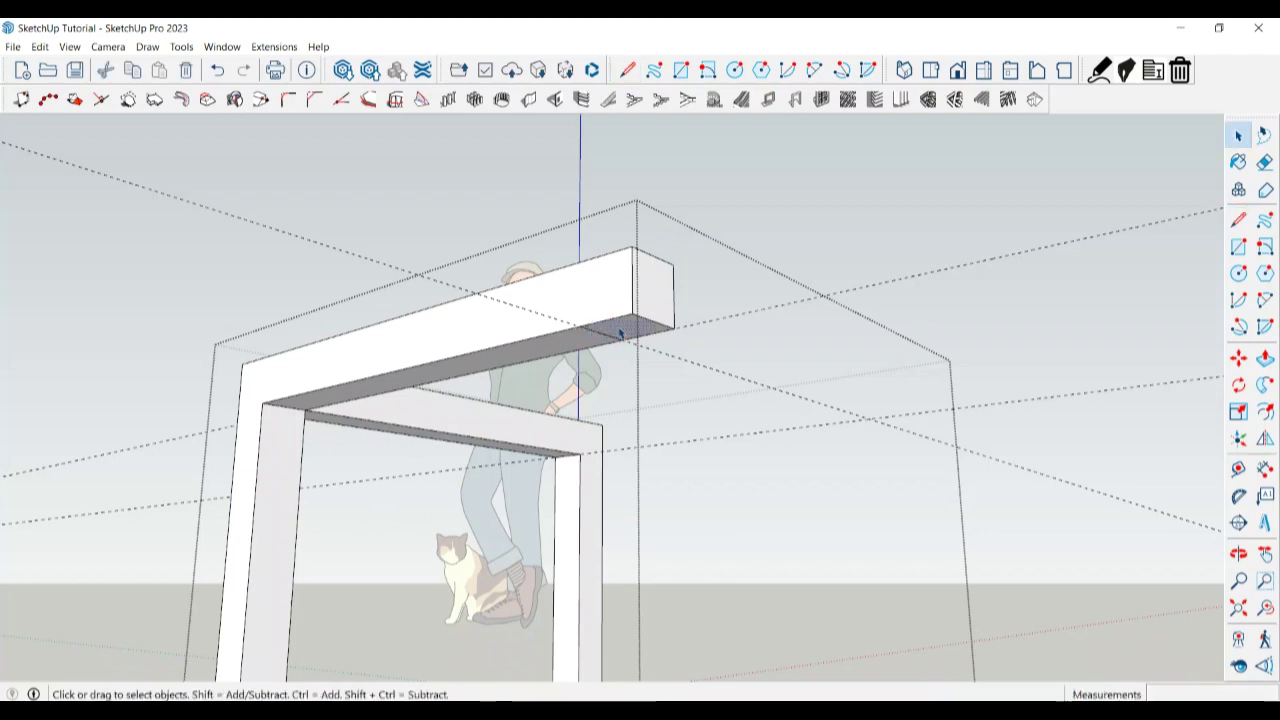
Push the underside of the beam's end down into a third leg at base level.
{"action": "key", "text": "p"}
{"action": "left_click", "coordinate": [620, 333]}
{"action": "left_click", "coordinate": [611, 450]}
{"action": "scroll", "coordinate": [625, 340], "scroll_direction": "down", "scroll_amount": 5}
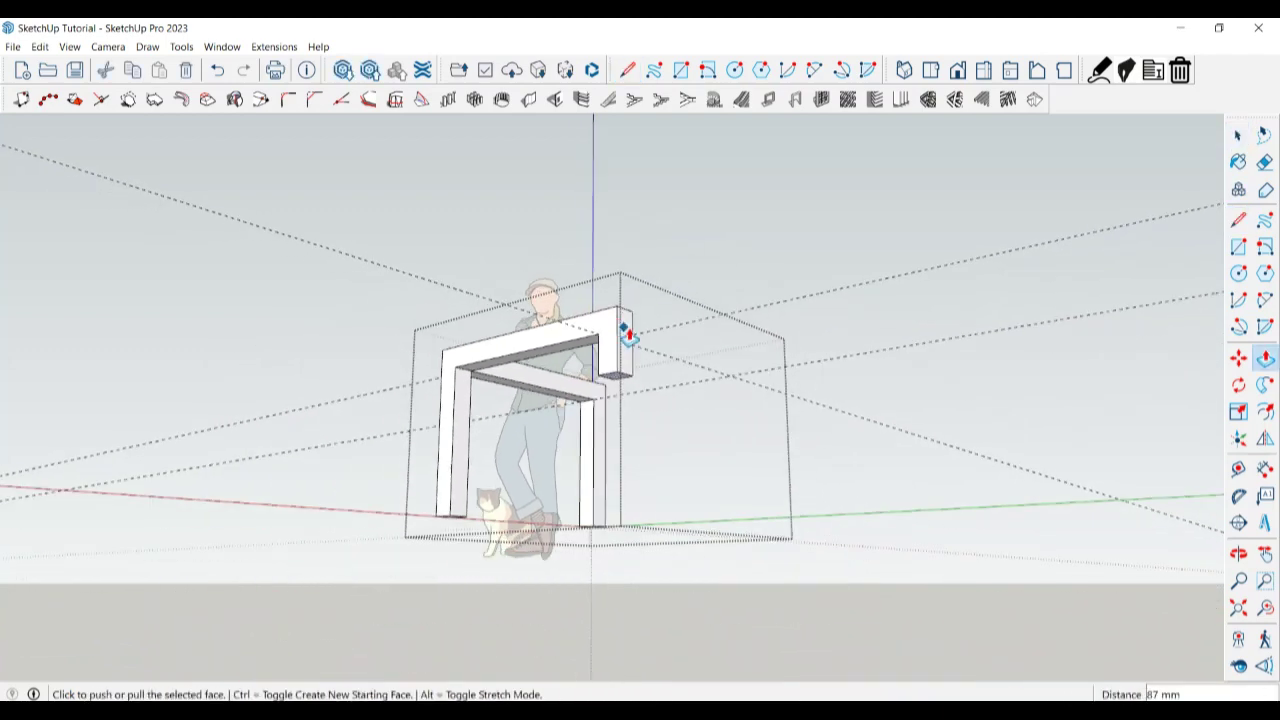
{"action": "left_click", "coordinate": [622, 393]}
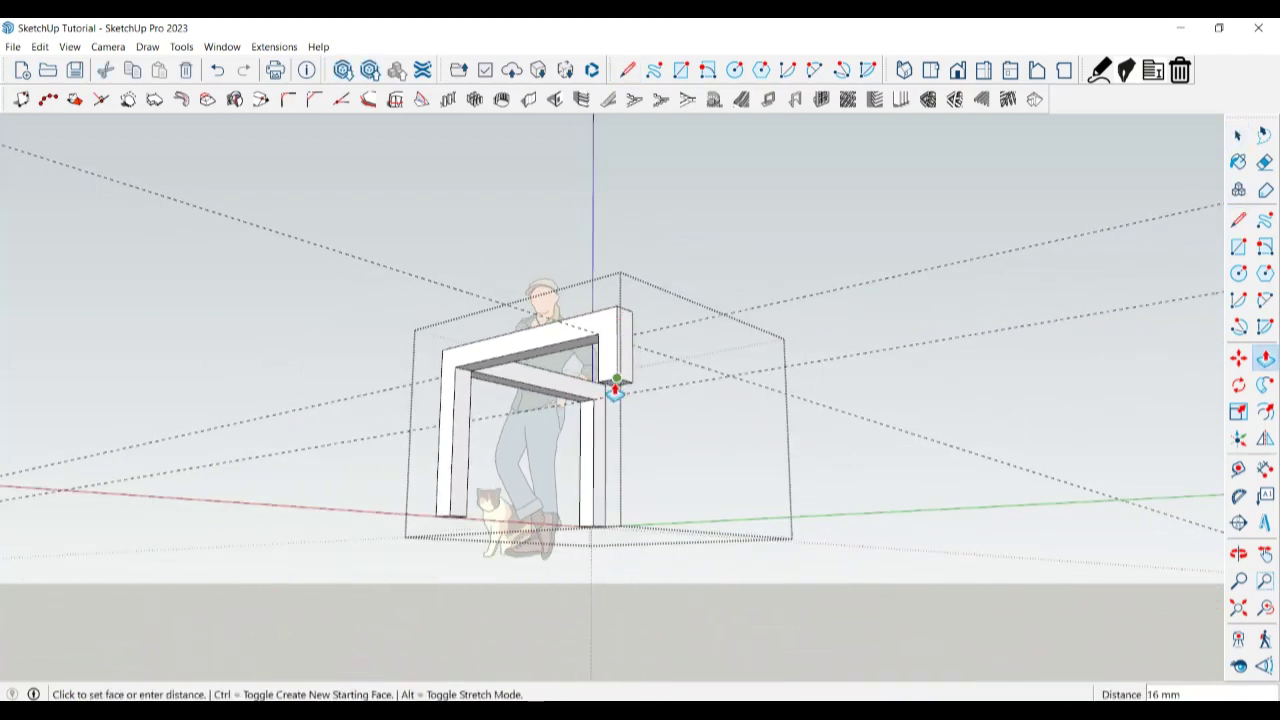
{"action": "left_click", "coordinate": [455, 521]}
Draw a small square at the frame's top-left corner.
{"action": "key", "text": "space"}
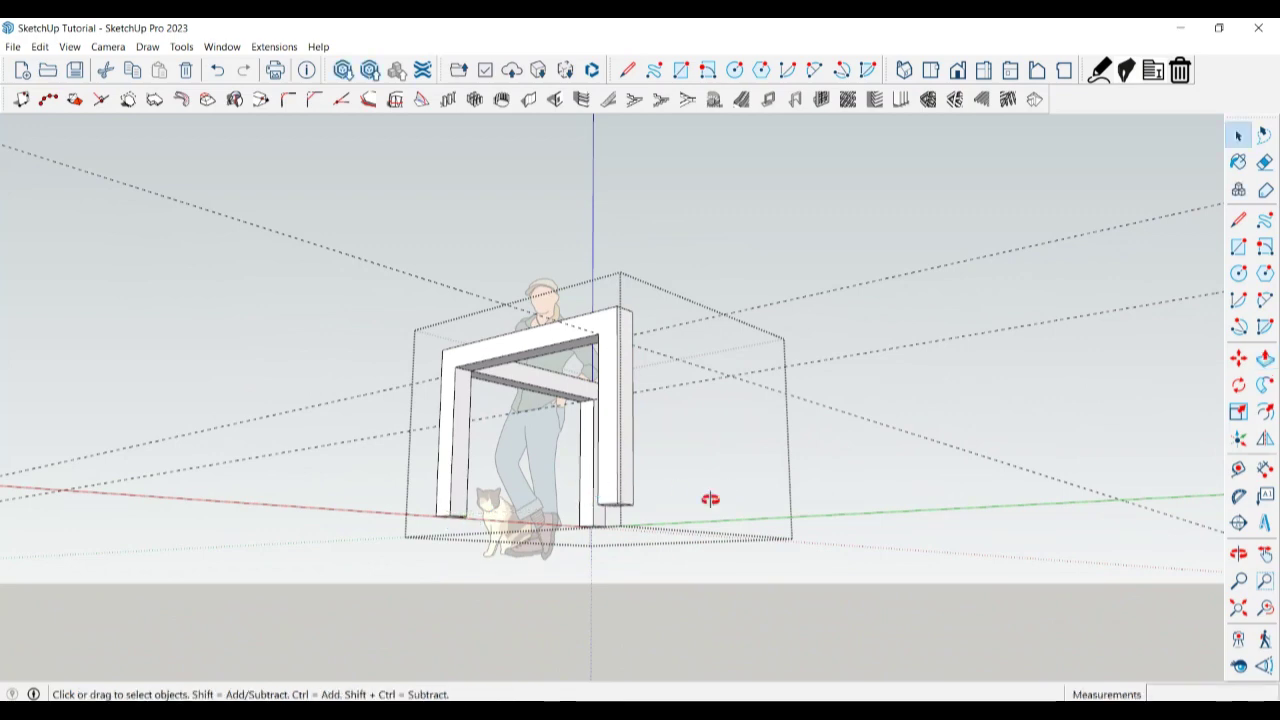
{"action": "mouse_move", "coordinate": [709, 500]}
{"action": "middle_mouse_down"}
{"action": "mouse_move", "coordinate": [251, 569]}
{"action": "mouse_move", "coordinate": [600, 400]}
{"action": "mouse_move", "coordinate": [369, 479]}
{"action": "mouse_move", "coordinate": [457, 351]}
{"action": "middle_mouse_up"}
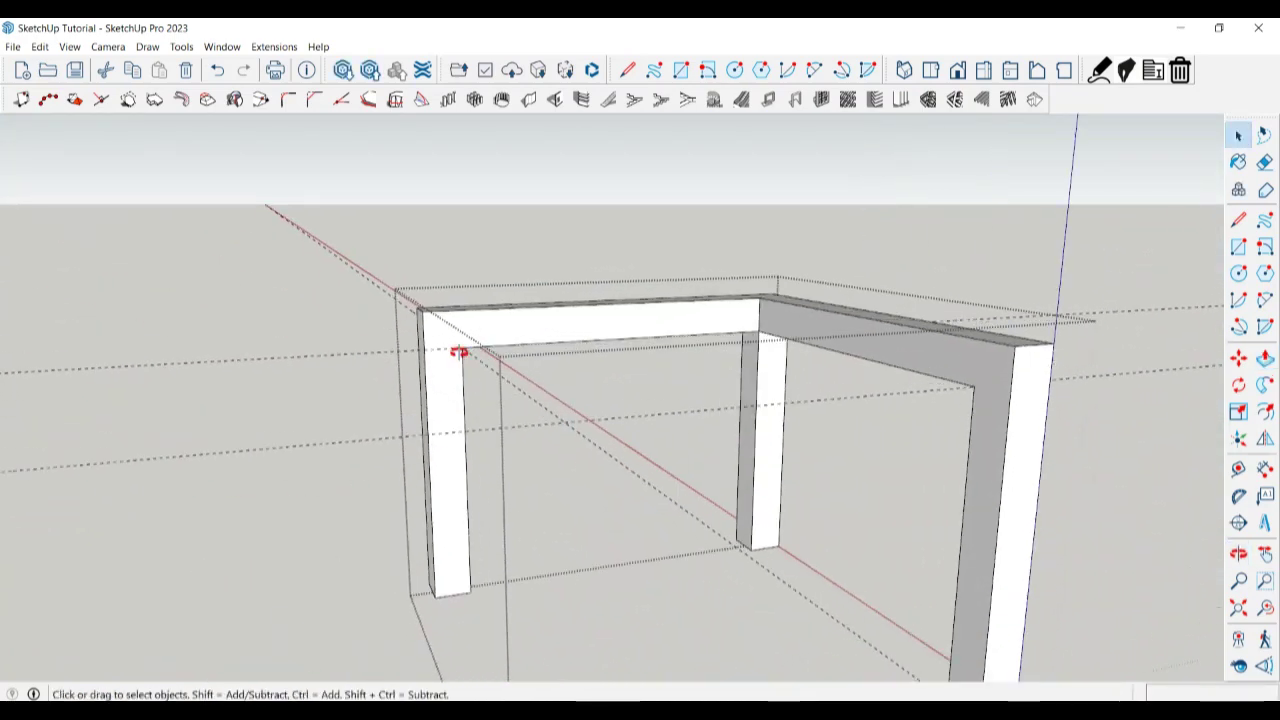
{"action": "scroll", "coordinate": [380, 354], "scroll_direction": "up", "scroll_amount": 2}
{"action": "key", "text": "r"}
{"action": "left_click", "coordinate": [439, 306]}
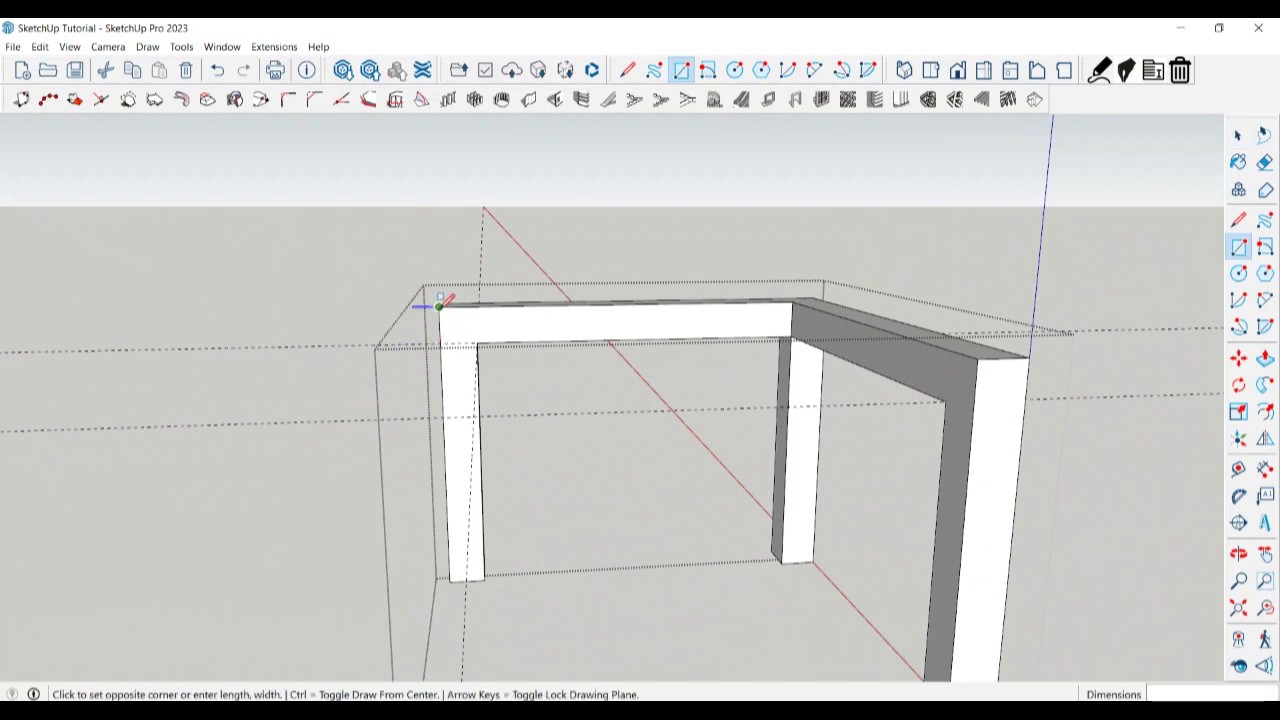
{"action": "left_click", "coordinate": [477, 341]}
{"action": "key", "text": "space"}
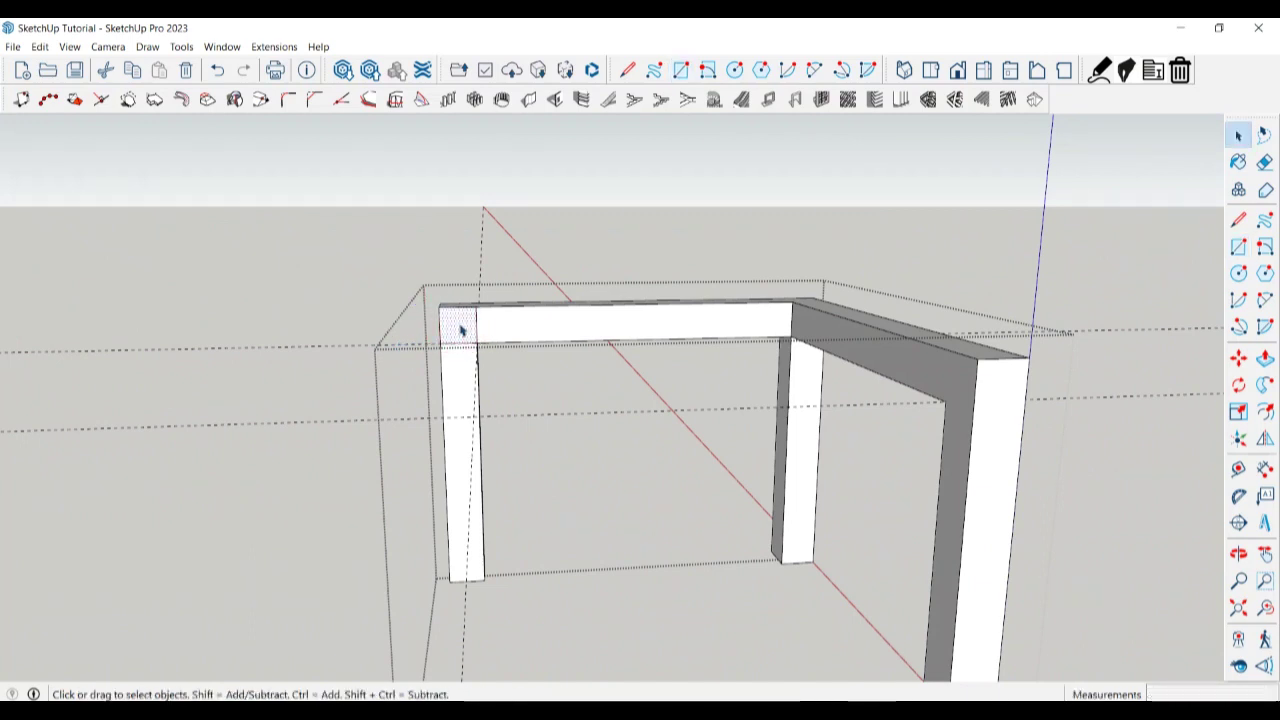
Push/Pull the square out to the far beam's endpoint as the fourth rail.
{"action": "key", "text": "p"}
{"action": "left_click", "coordinate": [459, 333]}
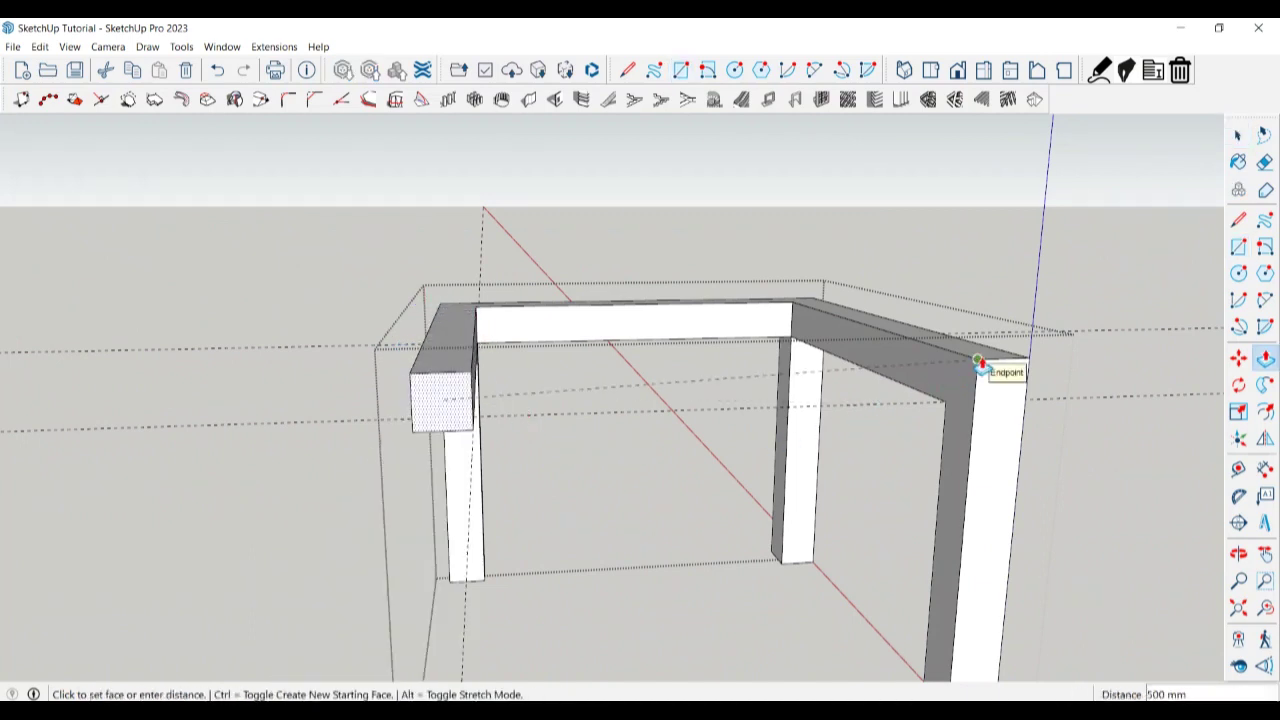
{"action": "left_click", "coordinate": [986, 366]}
{"action": "key", "text": "space"}
{"action": "middle_click_drag", "start_coordinate": [986, 366], "coordinate": [440, 366]}
{"action": "scroll", "coordinate": [440, 360], "scroll_direction": "up", "scroll_amount": 2}
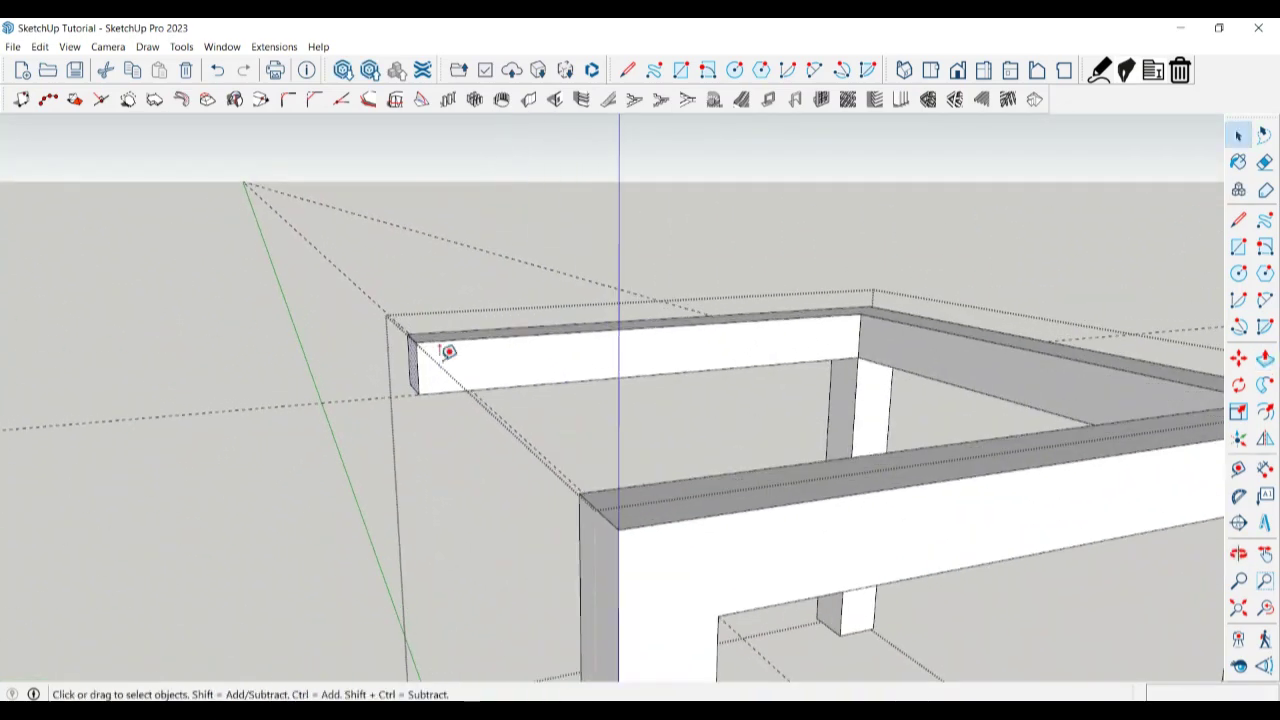
Set a 50 mm guide at the beam end and split its end face with a line.
{"action": "key", "text": "t"}
{"action": "scroll", "coordinate": [446, 354], "scroll_direction": "up", "scroll_amount": 2}
{"action": "left_click", "coordinate": [405, 371]}
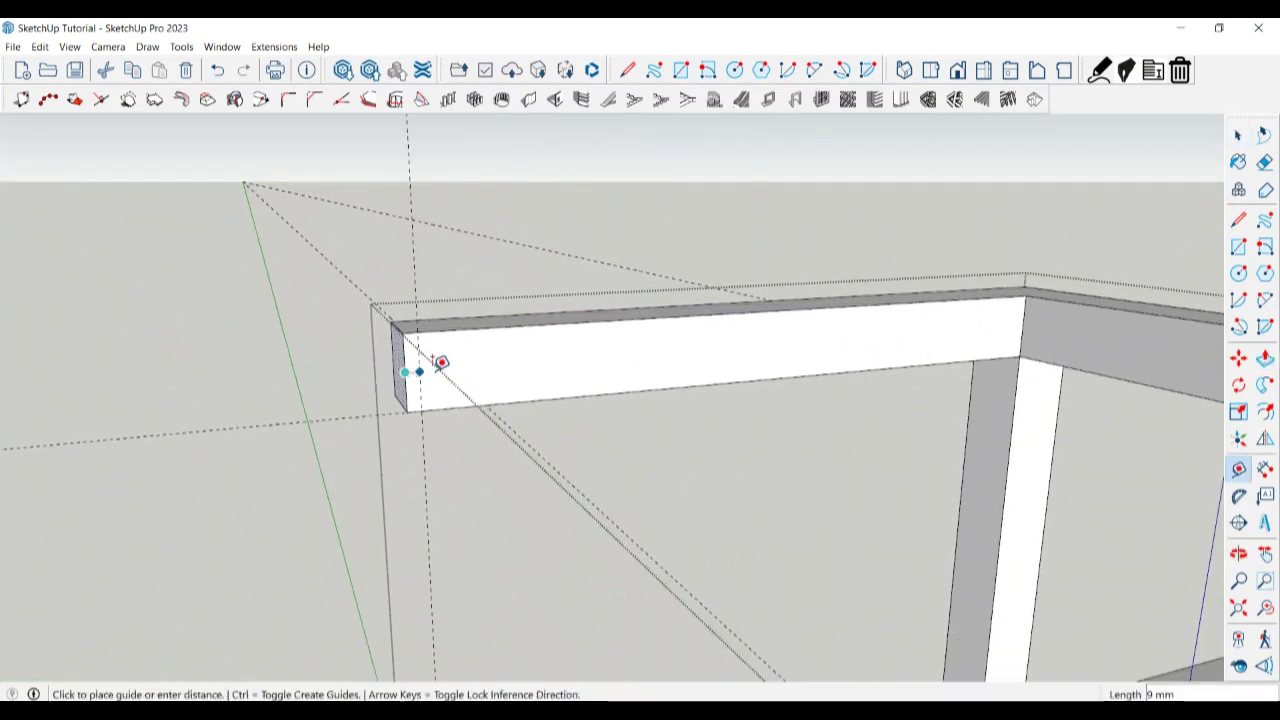
{"action": "type", "text": "50"}
{"action": "key", "text": "Escape"}
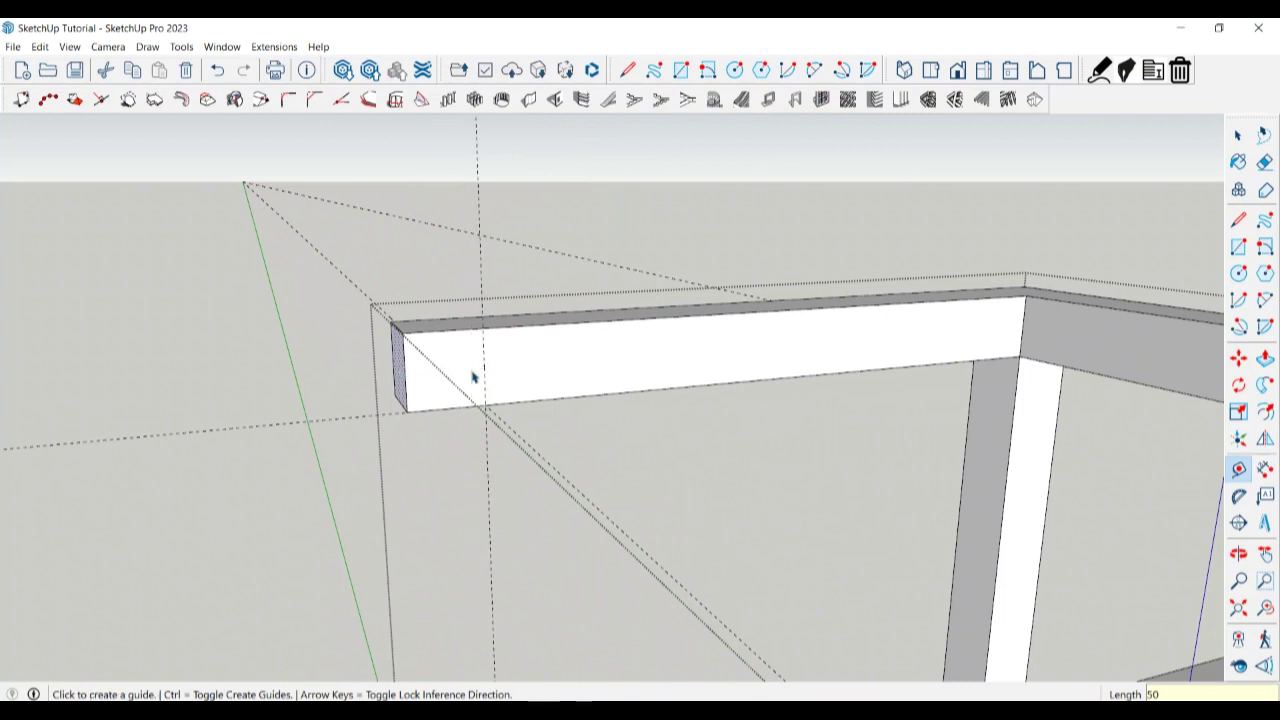
{"action": "key", "text": "space"}
{"action": "key", "text": "l"}
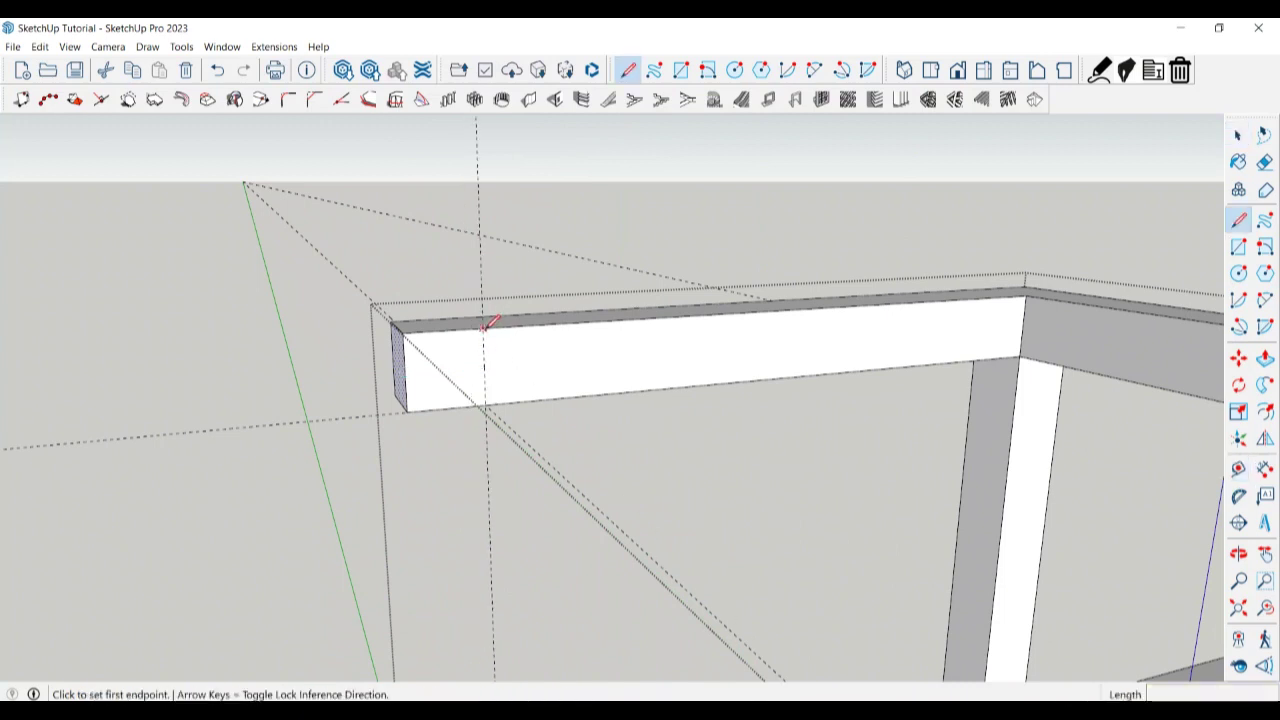
{"action": "left_click", "coordinate": [483, 327]}
{"action": "left_click", "coordinate": [485, 404]}
{"action": "key", "text": "space"}
Extrude the split-off end face out to the corner endpoint.
{"action": "left_click", "coordinate": [462, 376]}
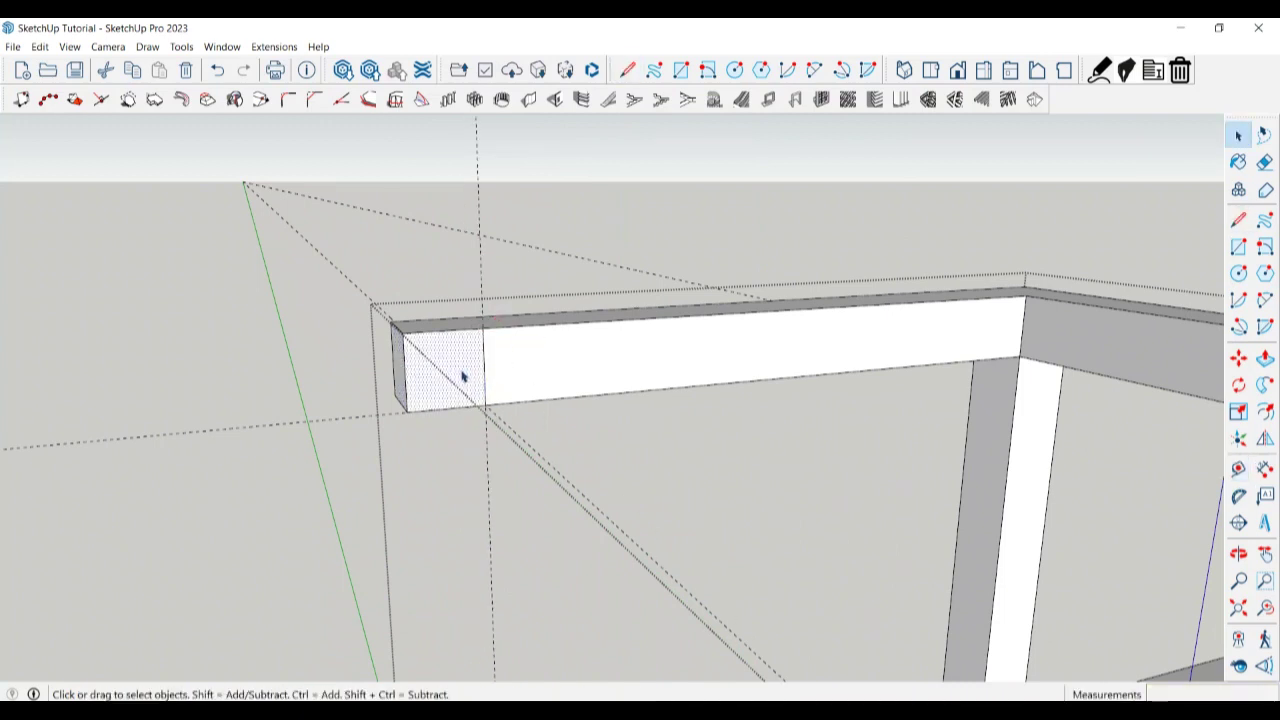
{"action": "key", "text": "p"}
{"action": "left_click", "coordinate": [457, 366]}
{"action": "left_click", "coordinate": [569, 480]}
{"action": "mouse_move", "coordinate": [569, 480]}
{"action": "middle_mouse_down"}
{"action": "mouse_move", "coordinate": [449, 337]}
{"action": "mouse_move", "coordinate": [521, 400]}
{"action": "middle_mouse_up"}
{"action": "left_click", "coordinate": [491, 379]}
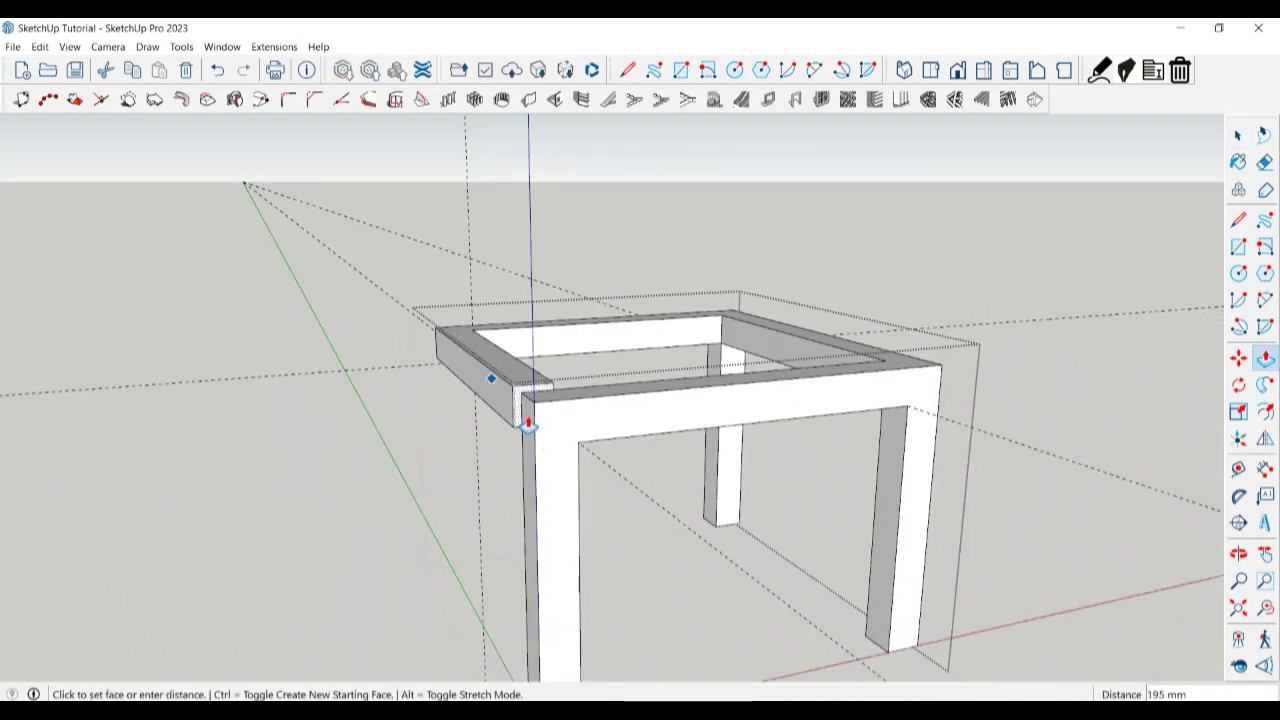
{"action": "left_click", "coordinate": [521, 410]}
Erase the stray vertical edge on the table leg.
{"action": "mouse_move", "coordinate": [523, 409]}
{"action": "middle_mouse_down"}
{"action": "mouse_move", "coordinate": [777, 486]}
{"action": "mouse_move", "coordinate": [734, 457]}
{"action": "middle_mouse_up"}
{"action": "scroll", "coordinate": [739, 469], "scroll_direction": "up", "scroll_amount": 3}
{"action": "key", "text": "space"}
{"action": "key", "text": "e"}
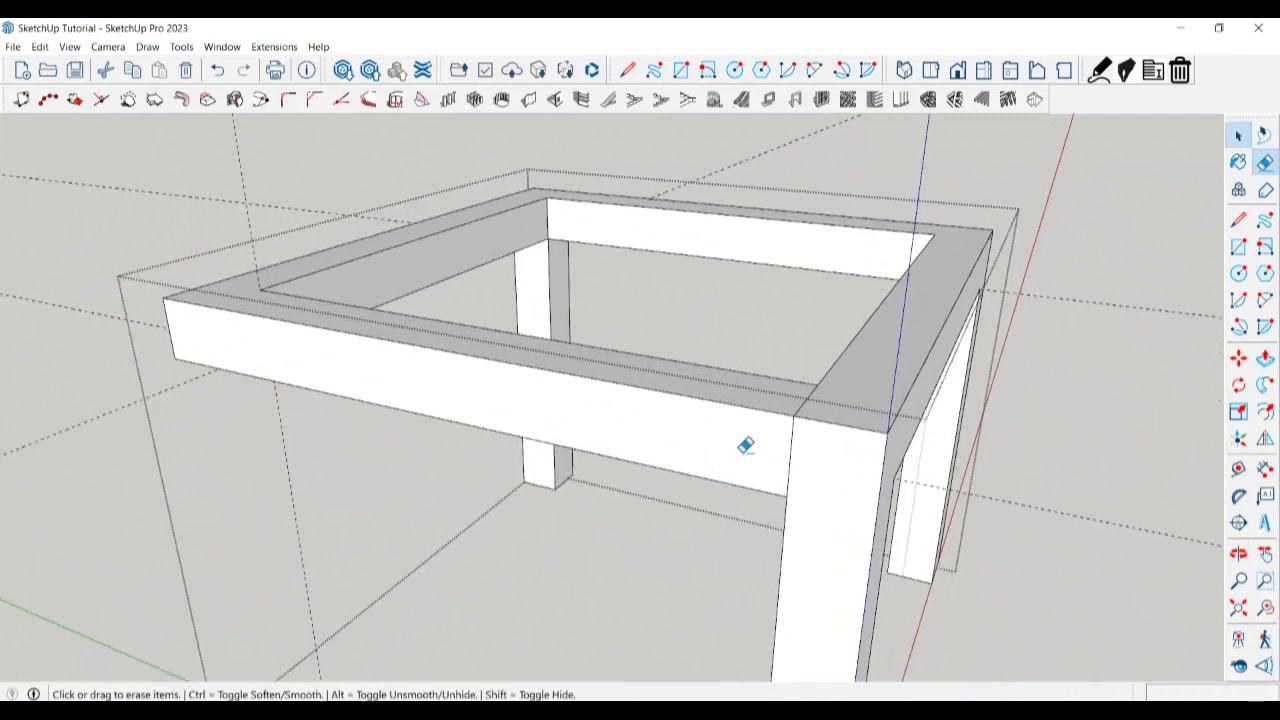
{"action": "left_click", "coordinate": [790, 440]}
Erase the dashed guide lines through the table and check the frame from above.
{"action": "mouse_move", "coordinate": [804, 386]}
{"action": "middle_mouse_down"}
{"action": "mouse_move", "coordinate": [951, 349]}
{"action": "mouse_move", "coordinate": [829, 400]}
{"action": "mouse_move", "coordinate": [843, 286]}
{"action": "mouse_move", "coordinate": [797, 411]}
{"action": "mouse_move", "coordinate": [757, 426]}
{"action": "middle_mouse_up"}
{"action": "scroll", "coordinate": [757, 426], "scroll_direction": "down", "scroll_amount": 3}
{"action": "scroll", "coordinate": [563, 429], "scroll_direction": "down", "scroll_amount": 3}
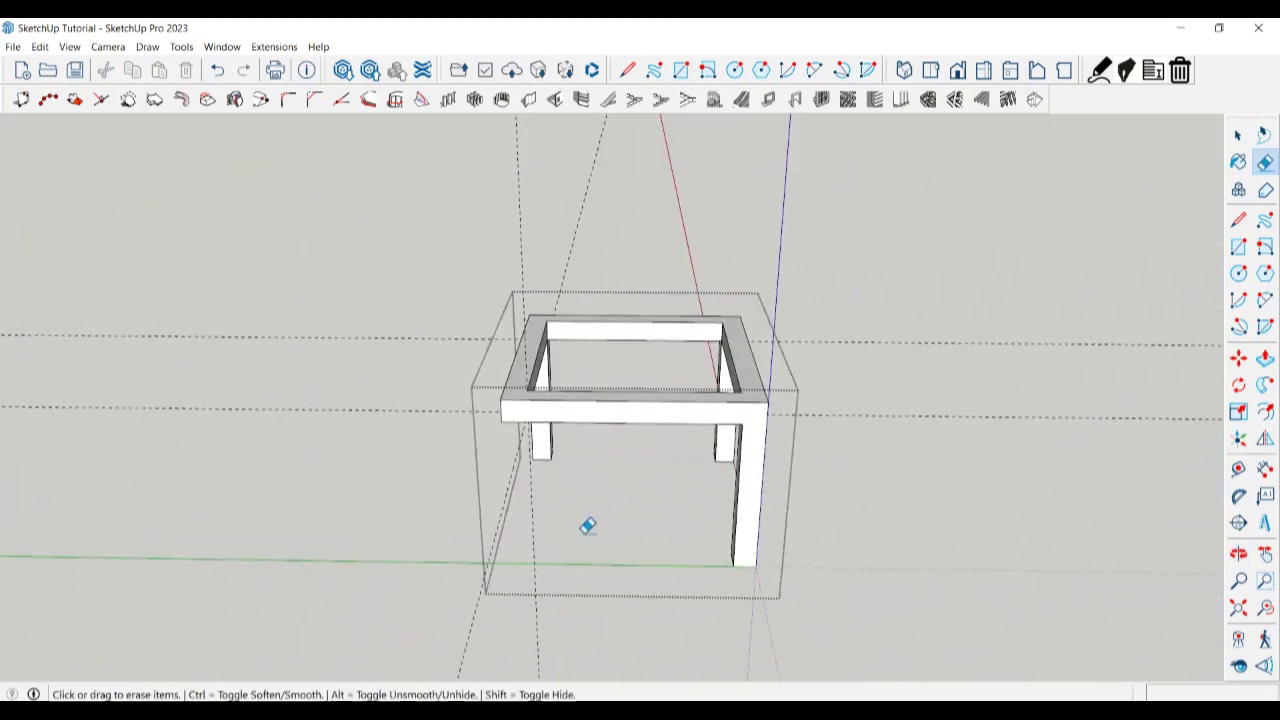
{"action": "mouse_move", "coordinate": [587, 526]}
{"action": "left_mouse_down"}
{"action": "mouse_move", "coordinate": [520, 509]}
{"action": "mouse_move", "coordinate": [343, 334]}
{"action": "mouse_move", "coordinate": [403, 289]}
{"action": "mouse_move", "coordinate": [500, 326]}
{"action": "left_mouse_up"}
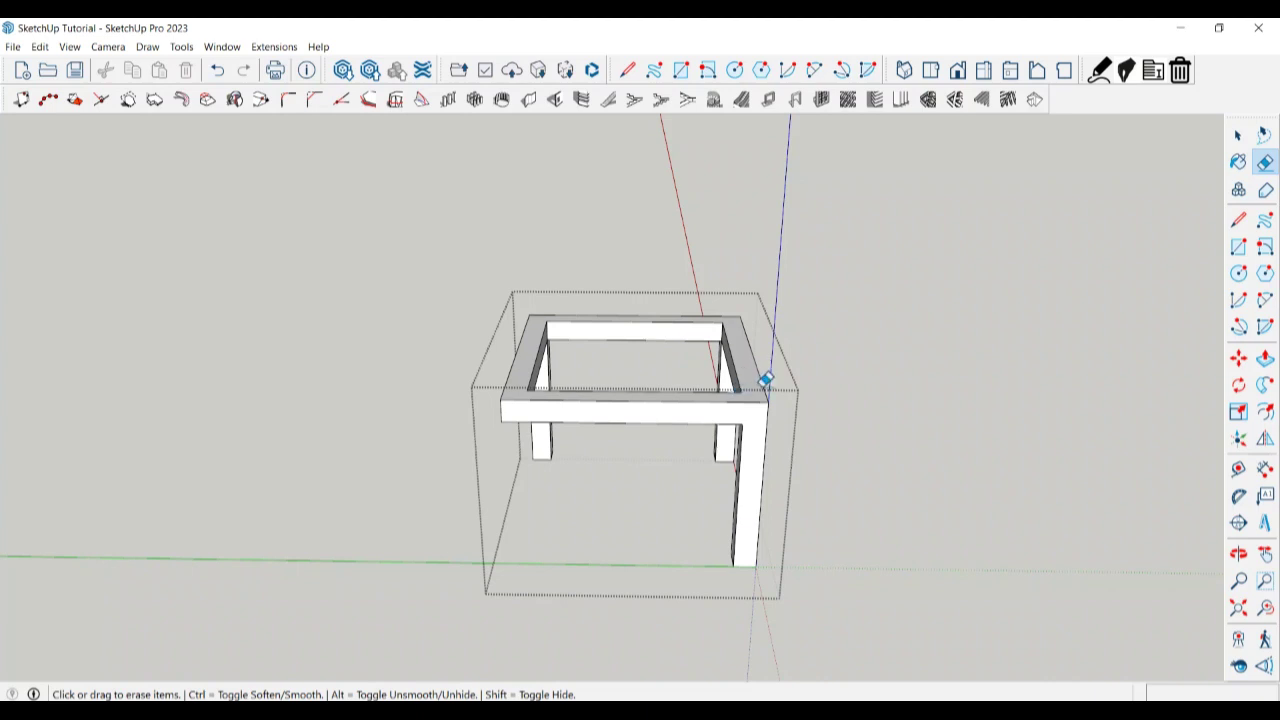
{"action": "mouse_move", "coordinate": [765, 380]}
{"action": "middle_mouse_down"}
{"action": "mouse_move", "coordinate": [472, 310]}
{"action": "mouse_move", "coordinate": [522, 290]}
{"action": "middle_mouse_up"}
{"action": "key", "text": "space"}
Draw a 50 mm square at the front-left corner of the table frame.
{"action": "key", "text": "r"}
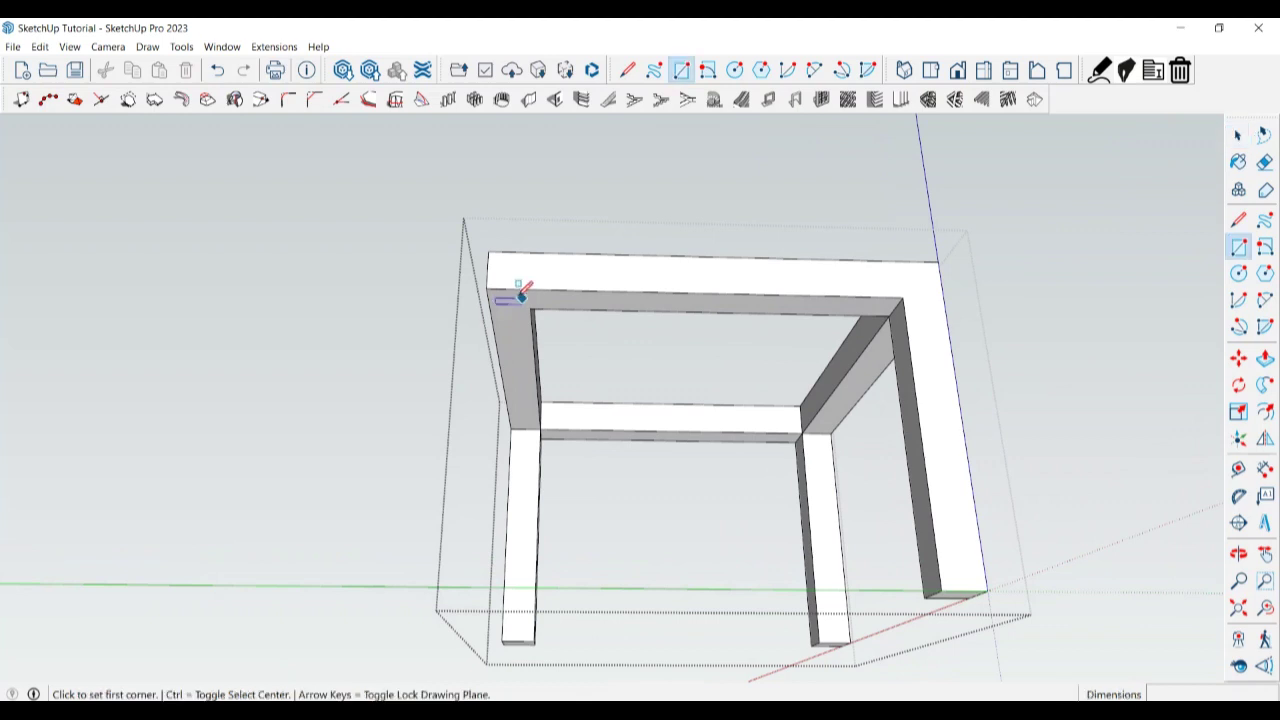
{"action": "left_click", "coordinate": [486, 288]}
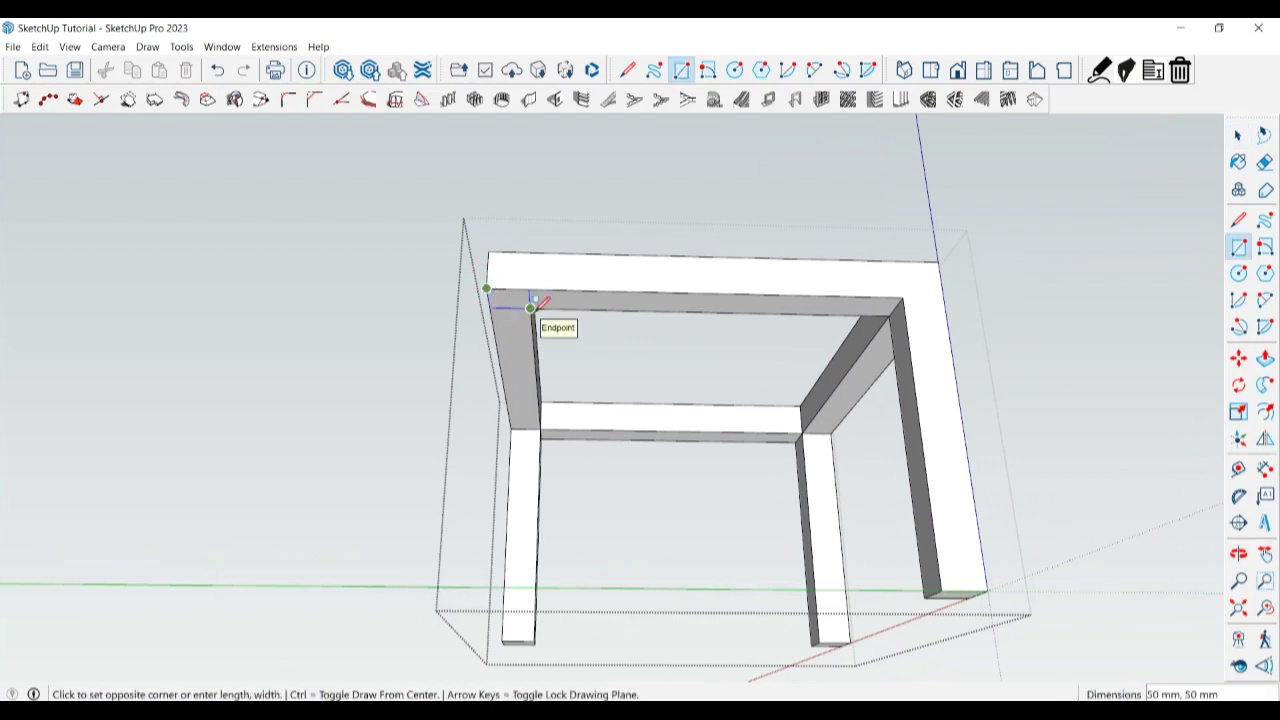
{"action": "scroll", "coordinate": [530, 307], "scroll_direction": "up", "scroll_amount": 2}
{"action": "scroll", "coordinate": [563, 306], "scroll_direction": "up", "scroll_amount": 2}
{"action": "left_click", "coordinate": [508, 288]}
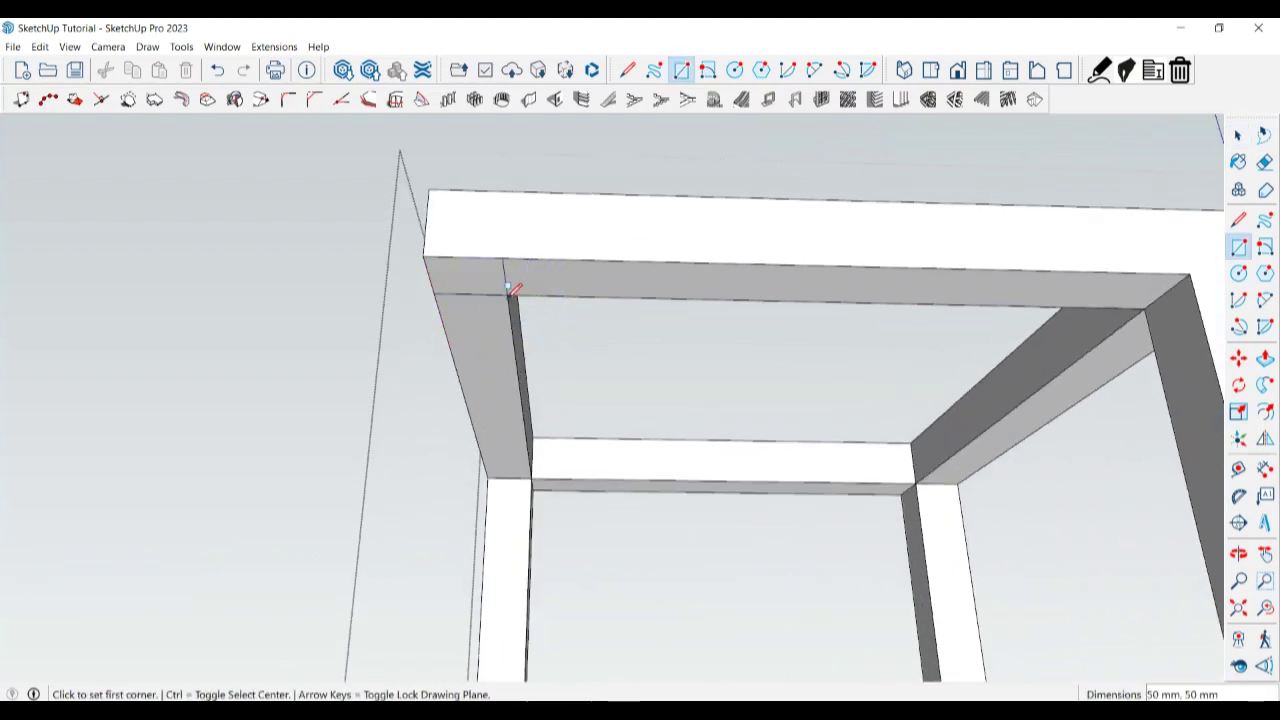
{"action": "key", "text": "space"}
{"action": "left_click", "coordinate": [474, 280]}
{"action": "middle_click_drag", "start_coordinate": [474, 280], "coordinate": [474, 290]}
Push/Pull the square downward into the fourth corner leg of the frame.
{"action": "key", "text": "p"}
{"action": "left_click", "coordinate": [470, 285]}
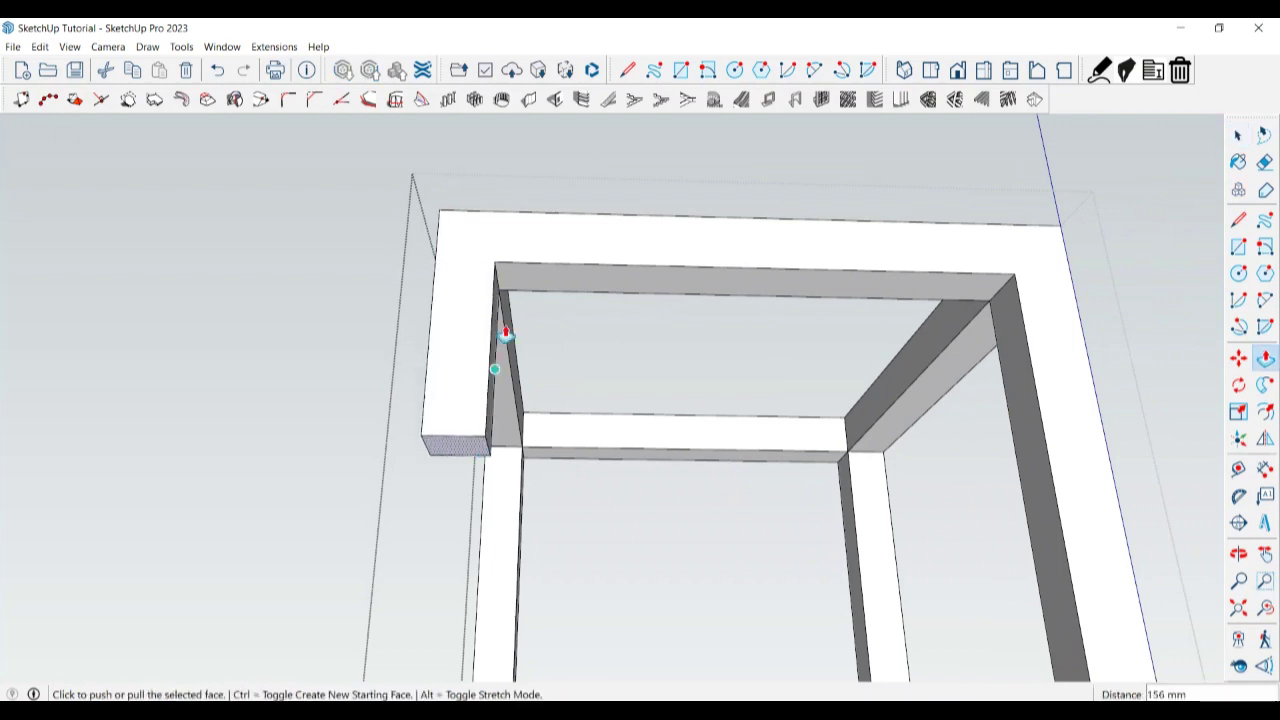
{"action": "scroll", "coordinate": [505, 333], "scroll_direction": "down", "scroll_amount": 5}
{"action": "left_click", "coordinate": [492, 355]}
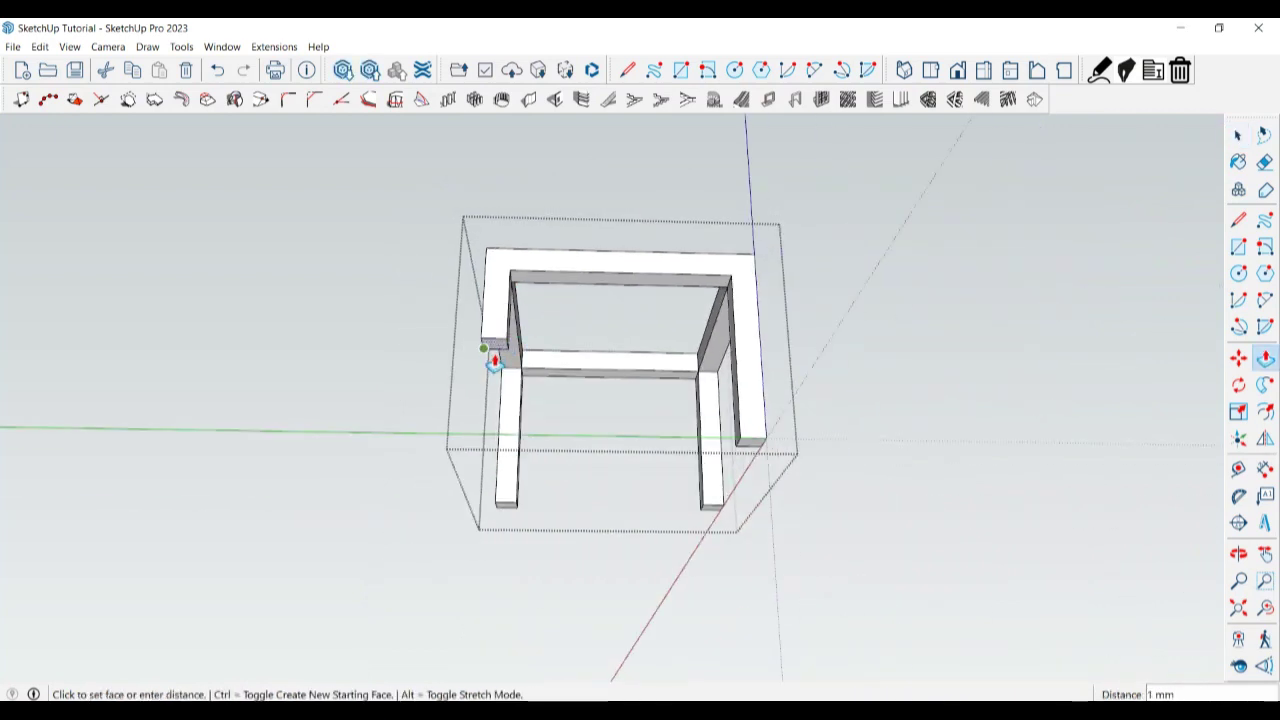
{"action": "left_click", "coordinate": [517, 515]}
{"action": "key", "text": "space"}
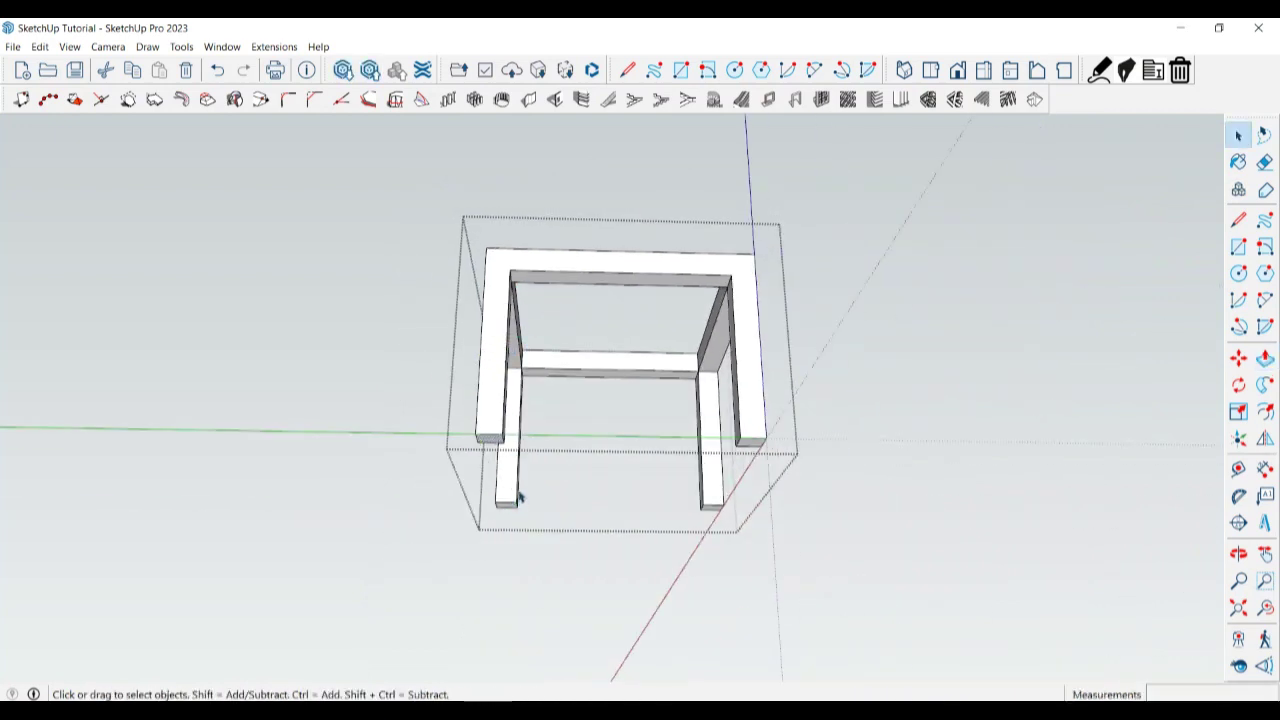
{"action": "middle_click_drag", "start_coordinate": [522, 500], "coordinate": [522, 440]}
{"action": "mouse_move", "coordinate": [530, 610]}
{"action": "middle_mouse_down"}
{"action": "mouse_move", "coordinate": [533, 647]}
{"action": "mouse_move", "coordinate": [762, 674]}
{"action": "middle_mouse_up"}
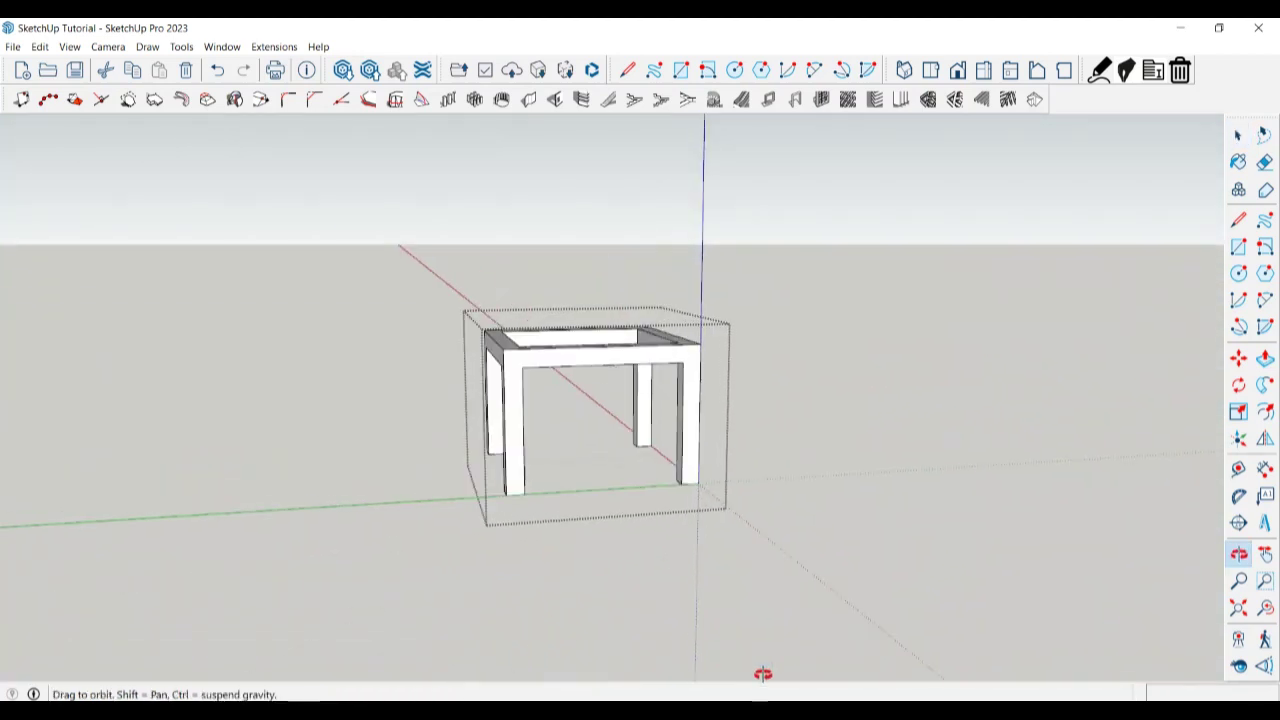
Zoom and orbit in close on the bases of the back table legs.
{"action": "scroll", "coordinate": [631, 420], "scroll_direction": "up", "scroll_amount": 1}
{"action": "scroll", "coordinate": [666, 443], "scroll_direction": "up", "scroll_amount": 2}
{"action": "scroll", "coordinate": [669, 443], "scroll_direction": "up", "scroll_amount": 2}
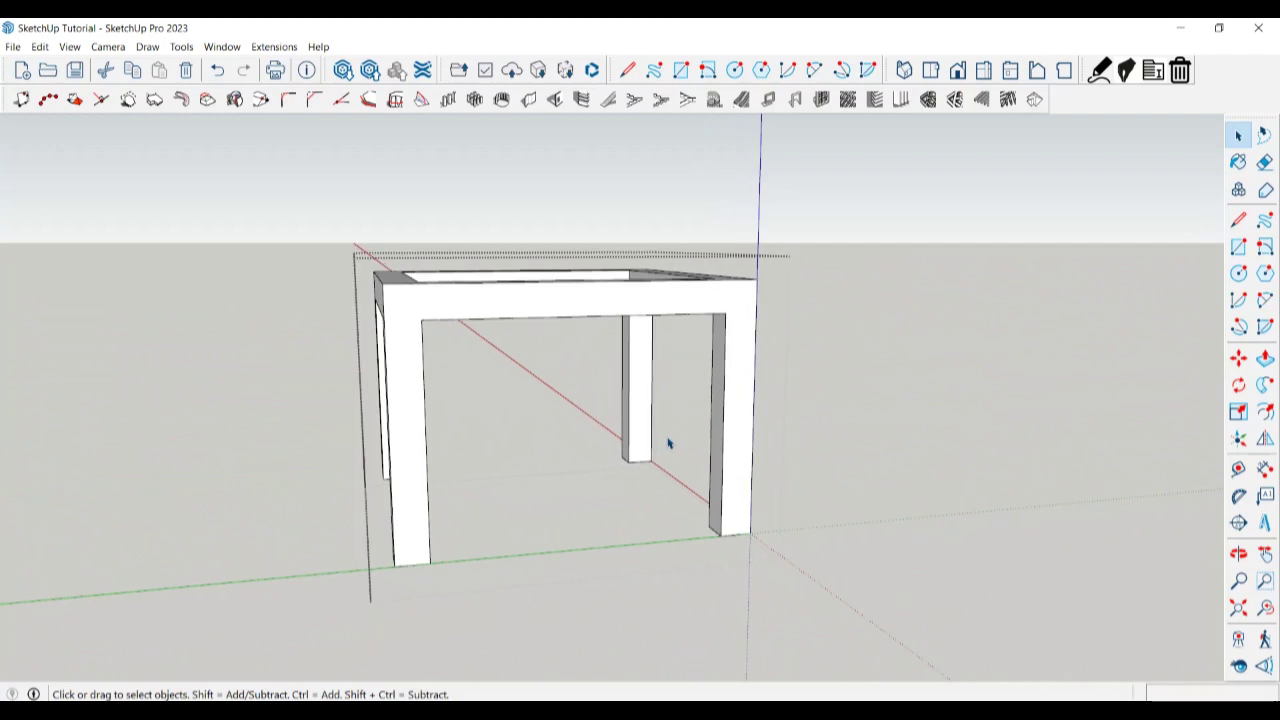
{"action": "scroll", "coordinate": [647, 458], "scroll_direction": "up", "scroll_amount": 2}
{"action": "middle_click_drag", "start_coordinate": [640, 449], "coordinate": [614, 449]}
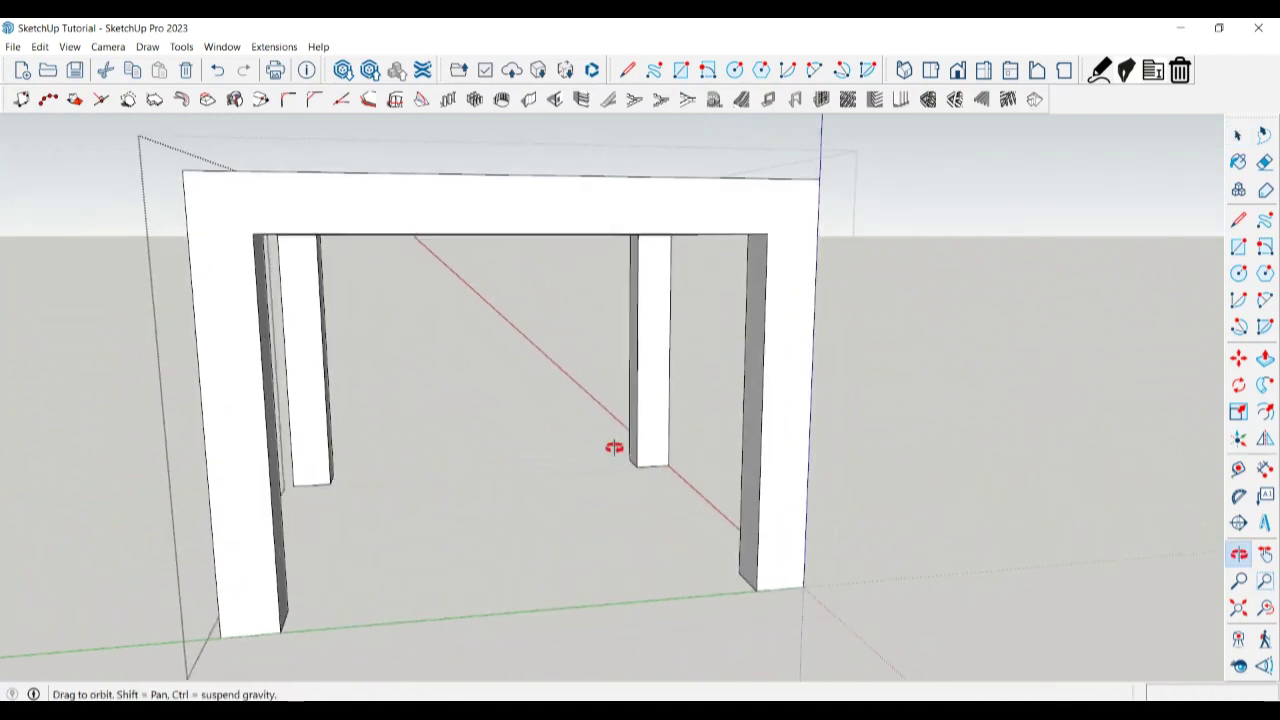
{"action": "scroll", "coordinate": [649, 480], "scroll_direction": "up", "scroll_amount": 3}
{"action": "scroll", "coordinate": [660, 464], "scroll_direction": "up", "scroll_amount": 2}
{"action": "scroll", "coordinate": [660, 464], "scroll_direction": "up", "scroll_amount": 2}
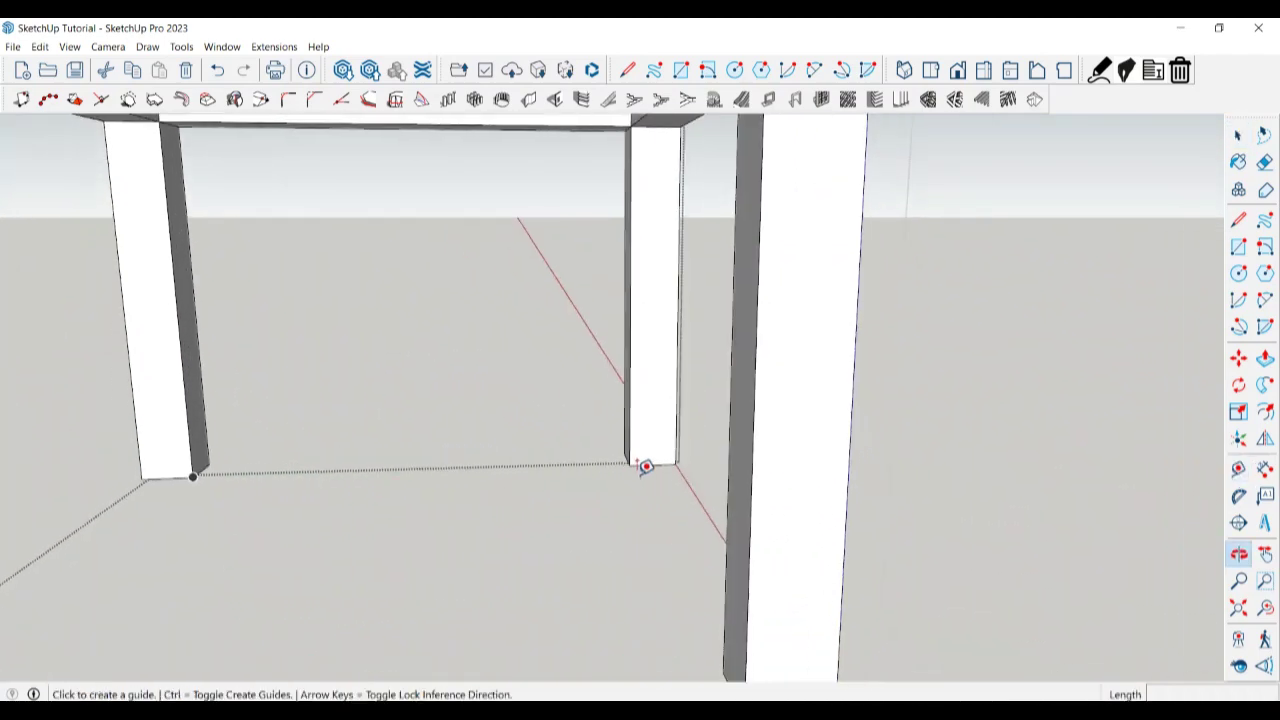
Measure a horizontal guide up from the back right leg's base, entering 388.
{"action": "key", "text": "t"}
{"action": "left_click", "coordinate": [652, 464]}
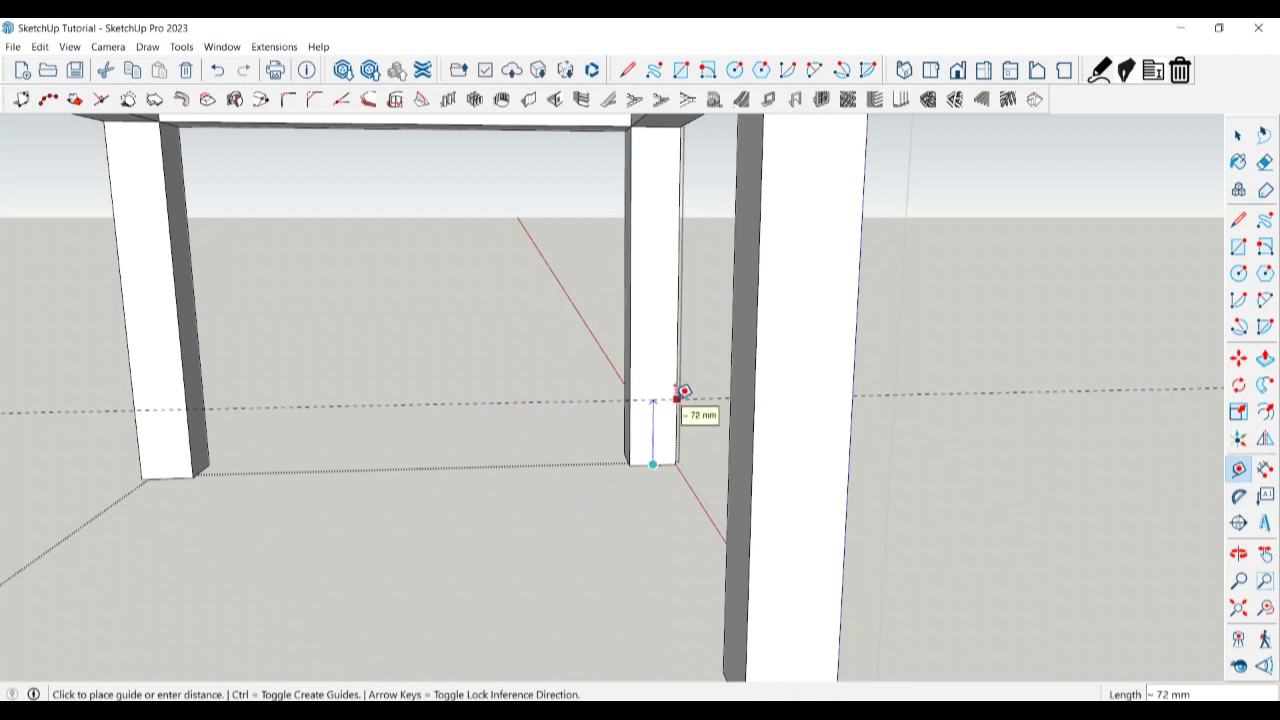
{"action": "type", "text": "388"}
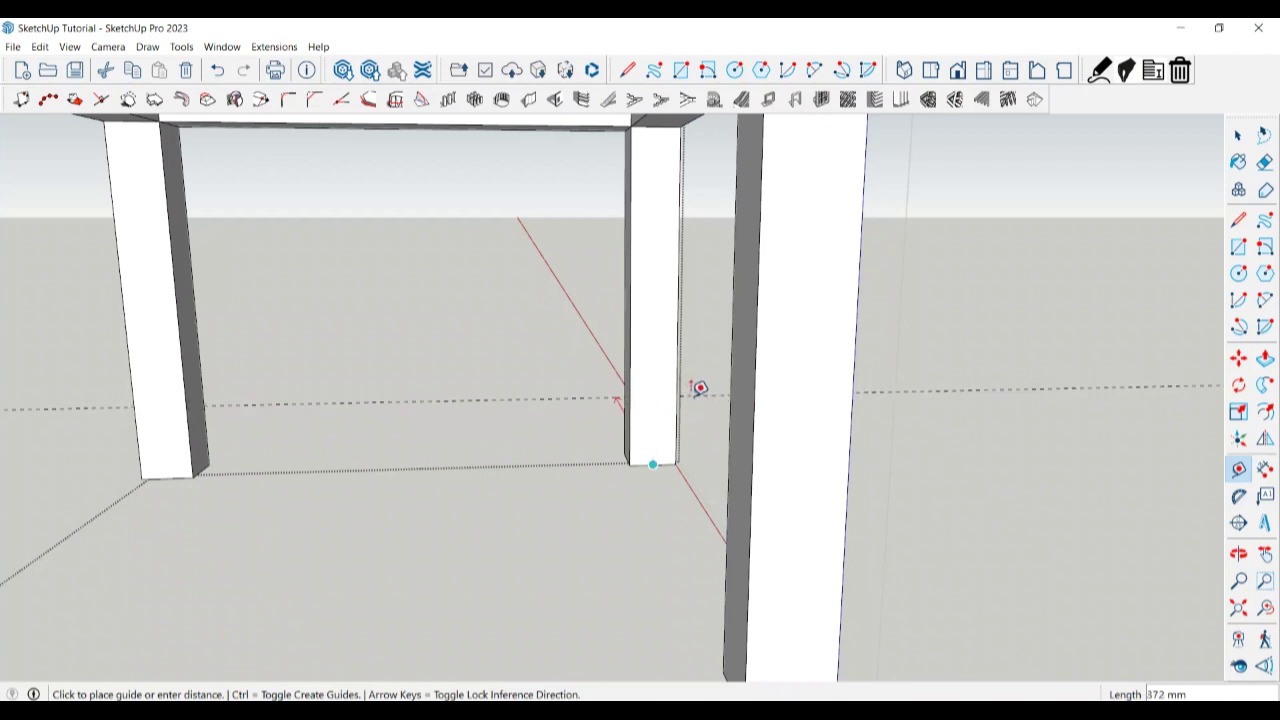
{"action": "scroll", "coordinate": [698, 381], "scroll_direction": "down", "scroll_amount": 2}
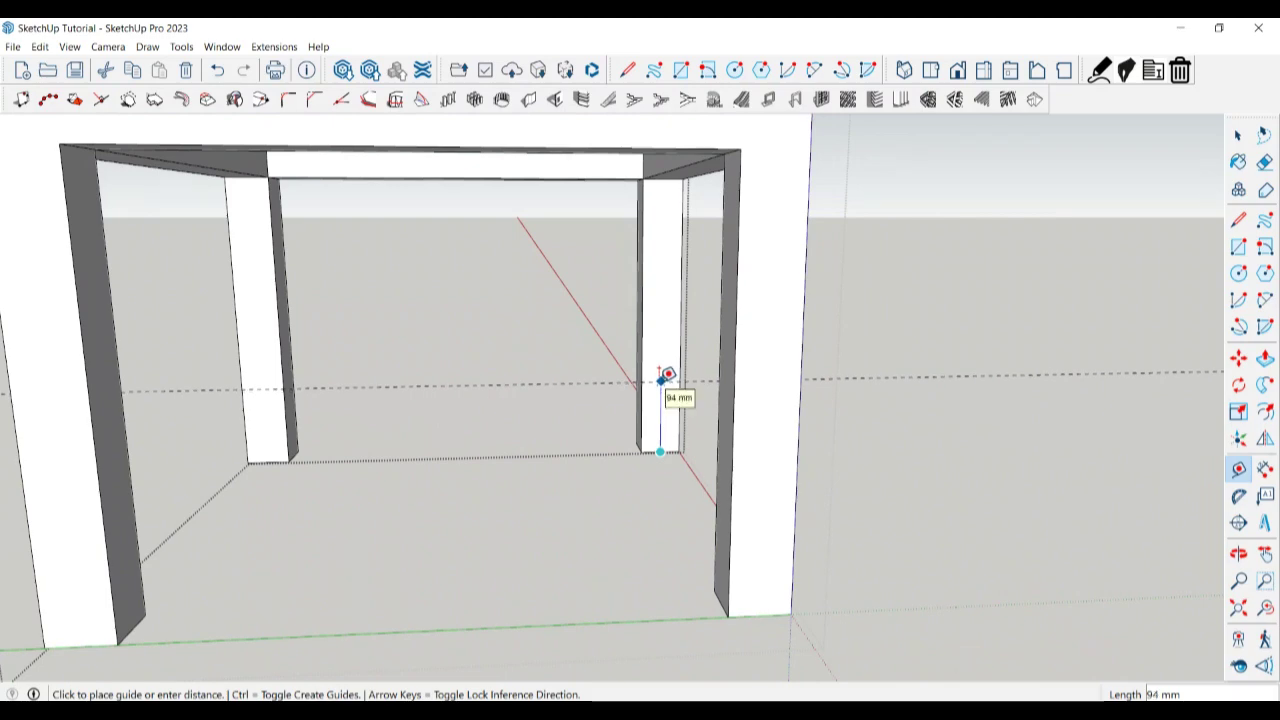
{"action": "type", "text": "100"}
{"action": "left_click", "coordinate": [662, 378]}
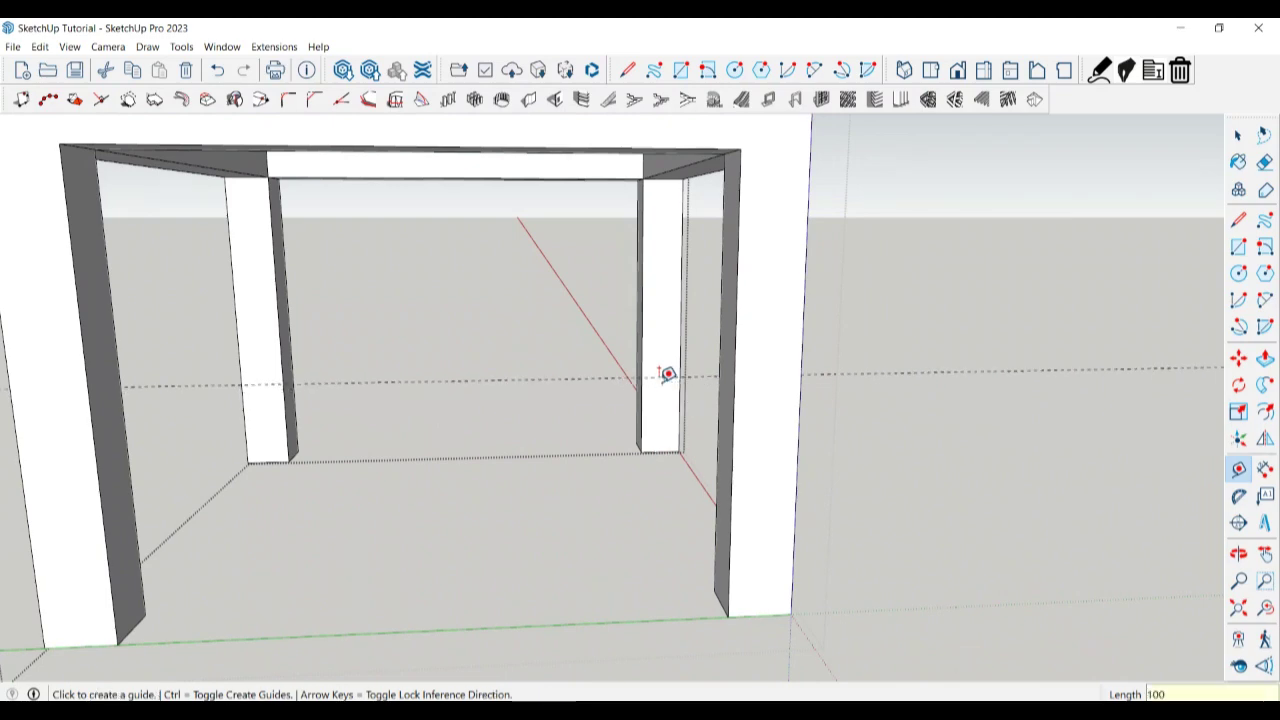
{"action": "scroll", "coordinate": [457, 447], "scroll_direction": "down", "scroll_amount": 3}
{"action": "mouse_move", "coordinate": [571, 437]}
{"action": "middle_mouse_down"}
{"action": "mouse_move", "coordinate": [609, 514]}
{"action": "mouse_move", "coordinate": [1029, 474]}
{"action": "mouse_move", "coordinate": [787, 537]}
{"action": "mouse_move", "coordinate": [846, 537]}
{"action": "middle_mouse_up"}
Place a guide 1 mm from the front column's base corner.
{"action": "scroll", "coordinate": [840, 550], "scroll_direction": "up", "scroll_amount": 4}
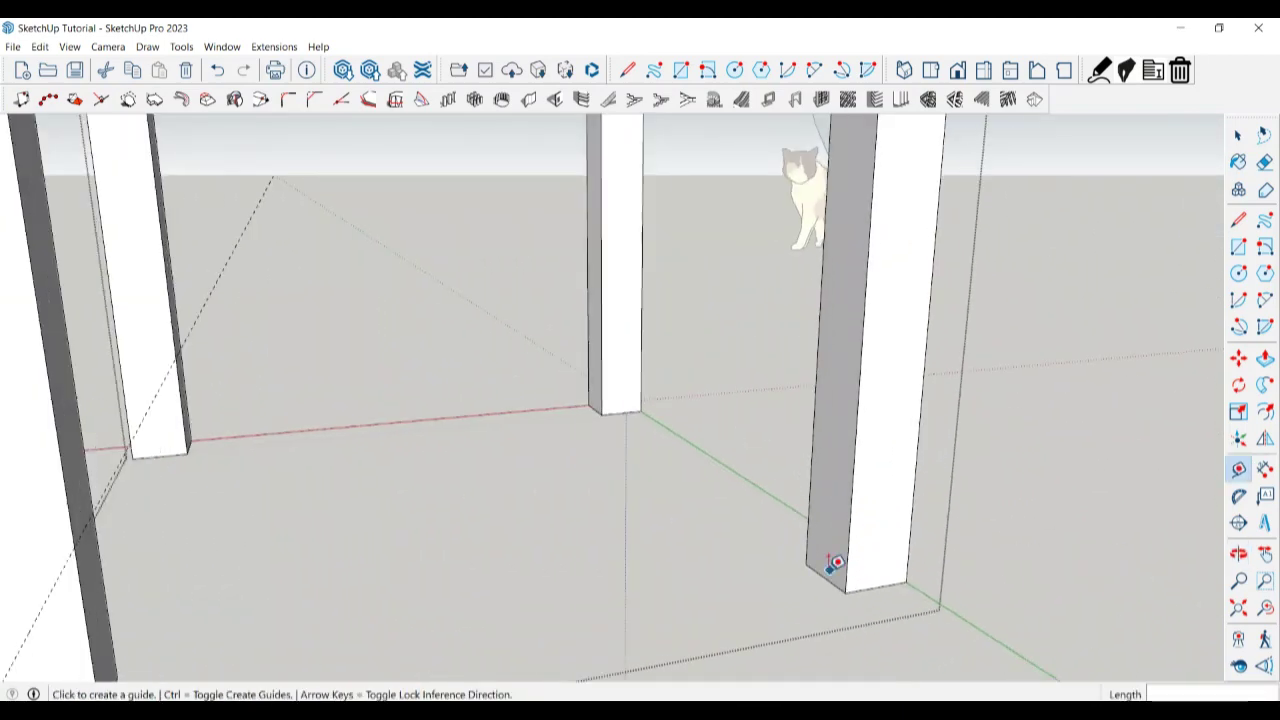
{"action": "left_click", "coordinate": [830, 568]}
{"action": "type", "text": "100"}
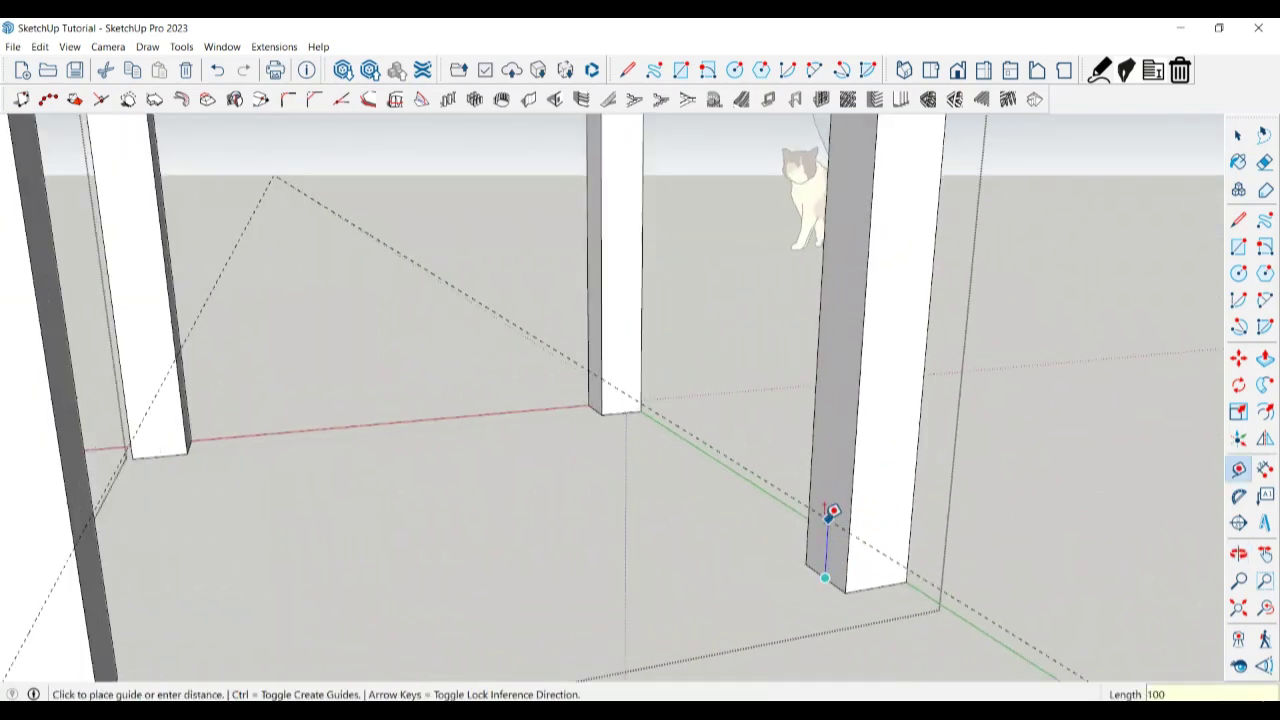
{"action": "key", "text": "Return"}
{"action": "key", "text": "space"}
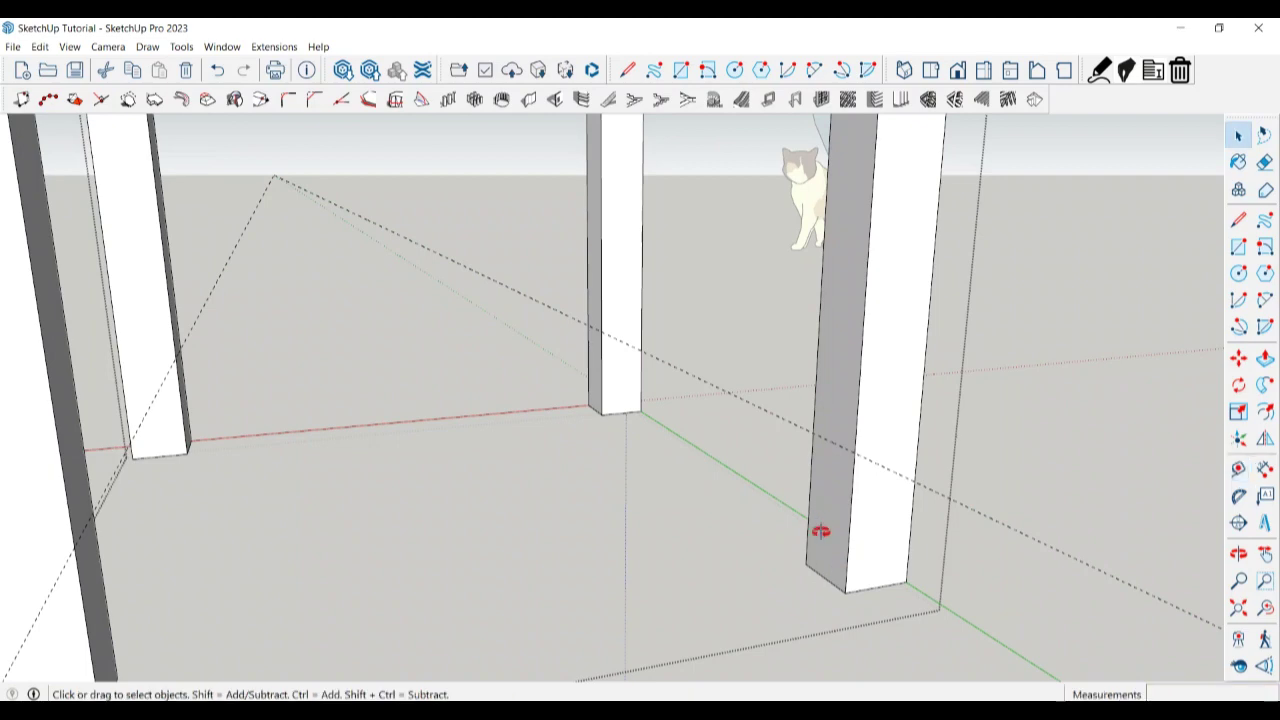
{"action": "mouse_move", "coordinate": [814, 531]}
{"action": "middle_mouse_down"}
{"action": "mouse_move", "coordinate": [918, 548]}
{"action": "mouse_move", "coordinate": [943, 514]}
{"action": "middle_mouse_up"}
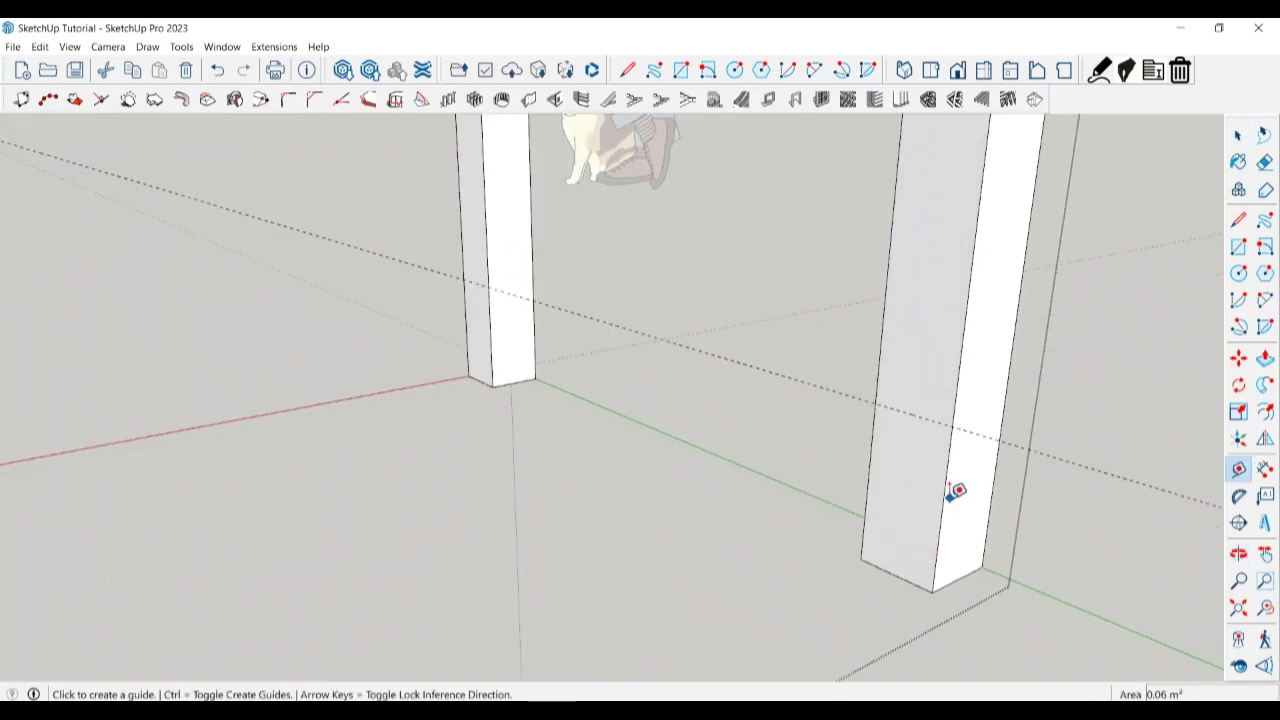
Add parallel guides along the front column and near the left column's base.
{"action": "left_click", "coordinate": [944, 494]}
{"action": "left_click", "coordinate": [897, 551]}
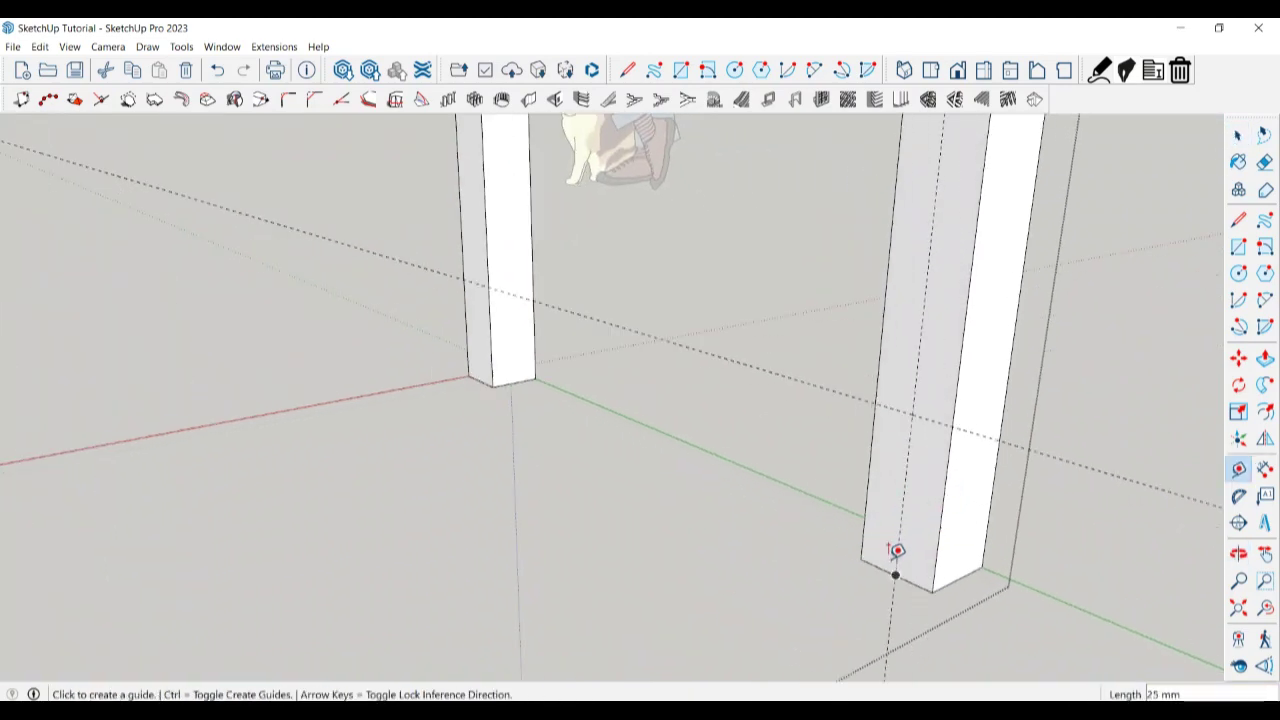
{"action": "mouse_move", "coordinate": [897, 551]}
{"action": "middle_mouse_down"}
{"action": "mouse_move", "coordinate": [920, 534]}
{"action": "mouse_move", "coordinate": [603, 423]}
{"action": "mouse_move", "coordinate": [558, 388]}
{"action": "middle_mouse_up"}
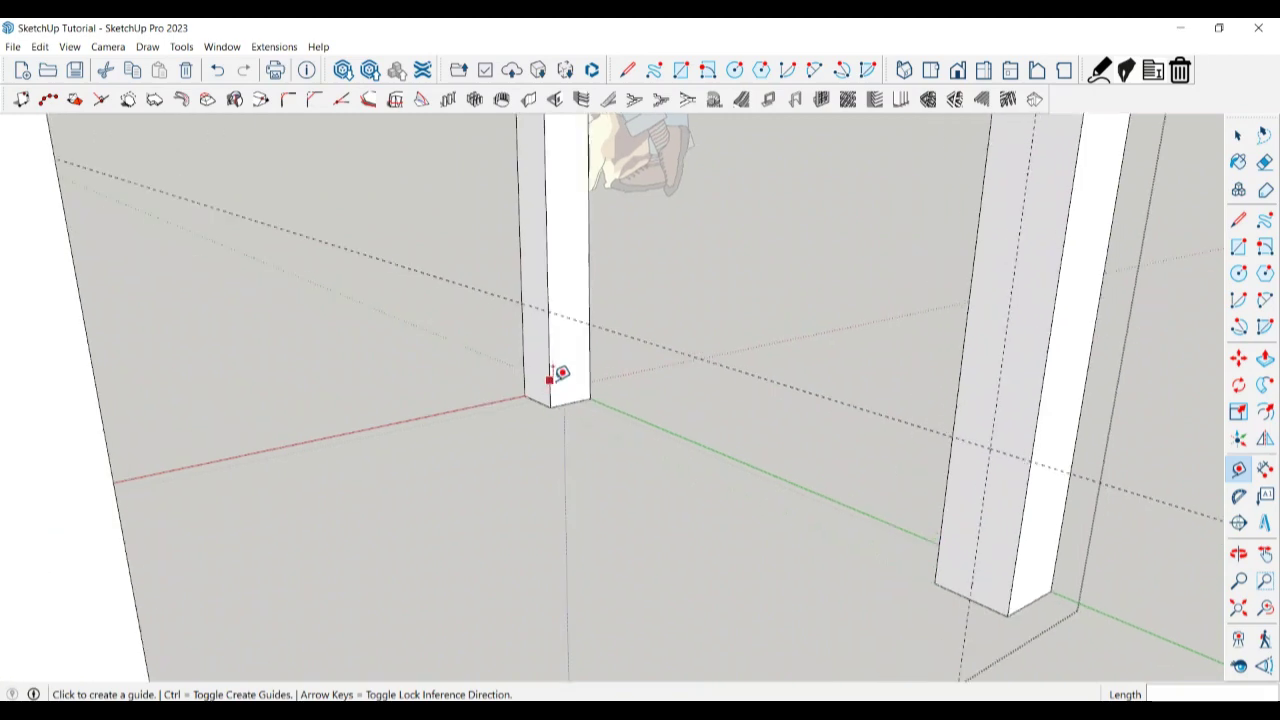
{"action": "left_click", "coordinate": [549, 378]}
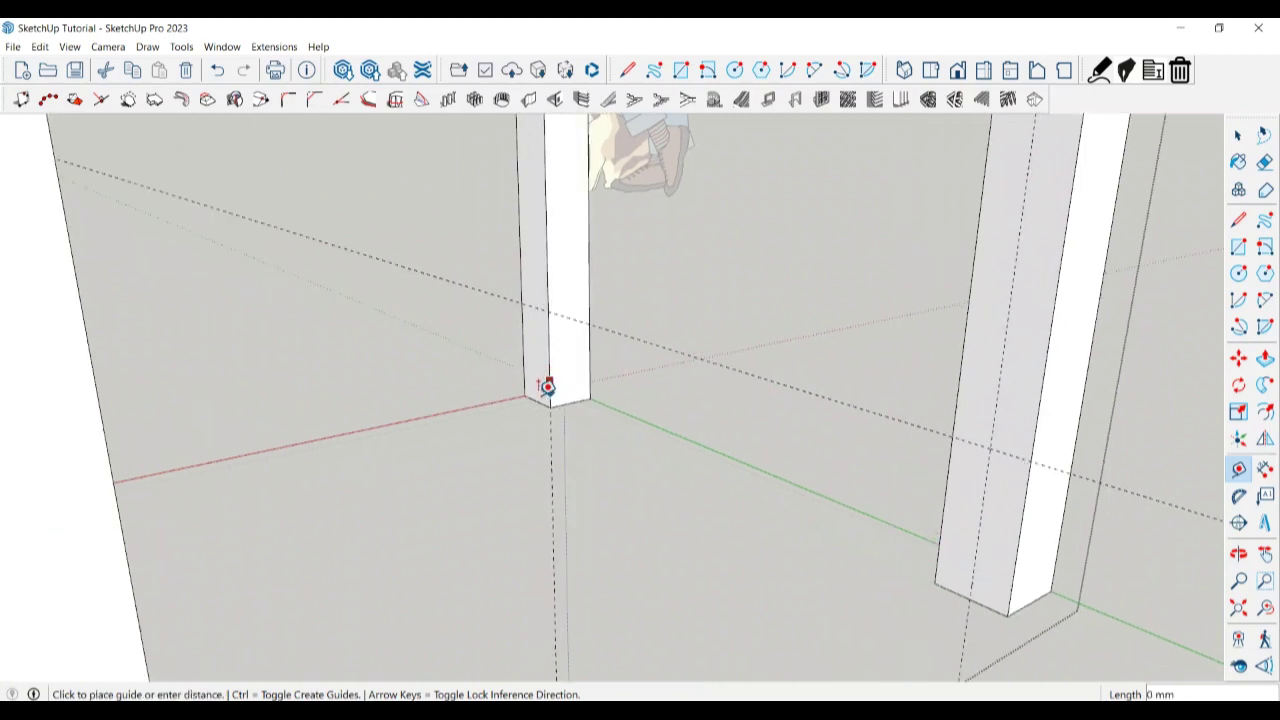
{"action": "scroll", "coordinate": [546, 387], "scroll_direction": "up", "scroll_amount": 2}
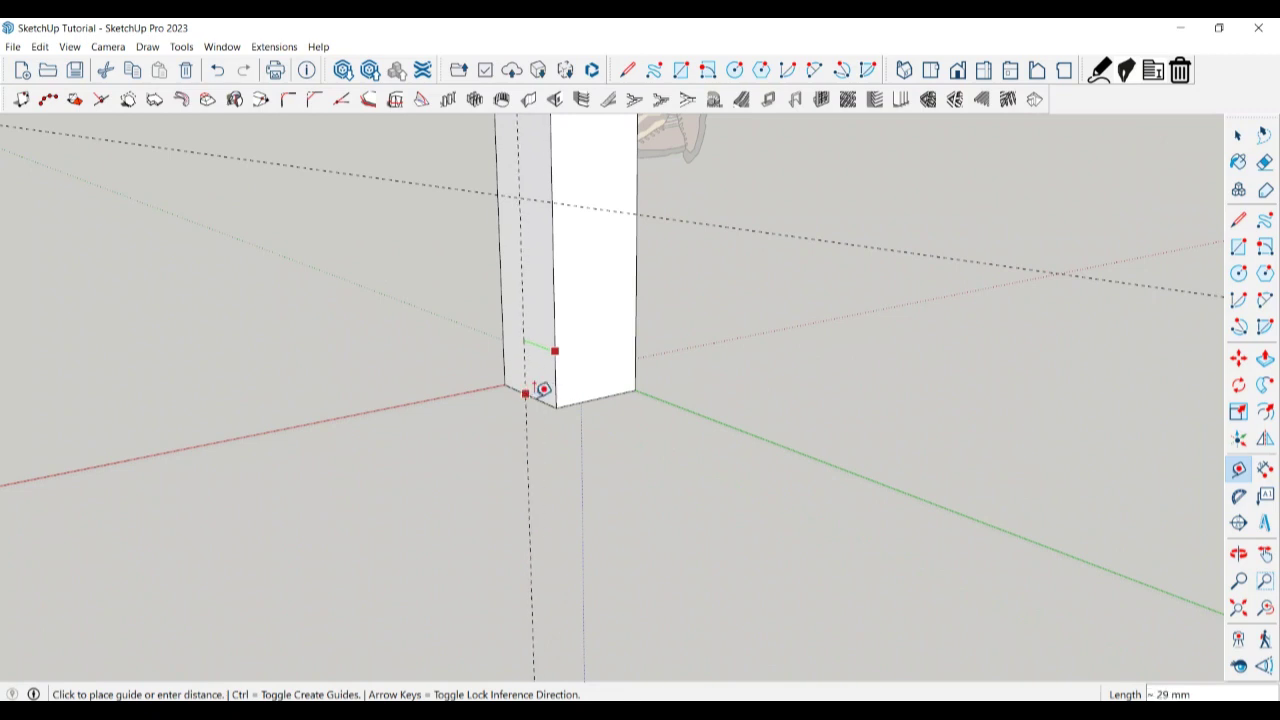
{"action": "left_click", "coordinate": [543, 390]}
{"action": "scroll", "coordinate": [540, 405], "scroll_direction": "down", "scroll_amount": 1}
{"action": "scroll", "coordinate": [533, 420], "scroll_direction": "down", "scroll_amount": 2}
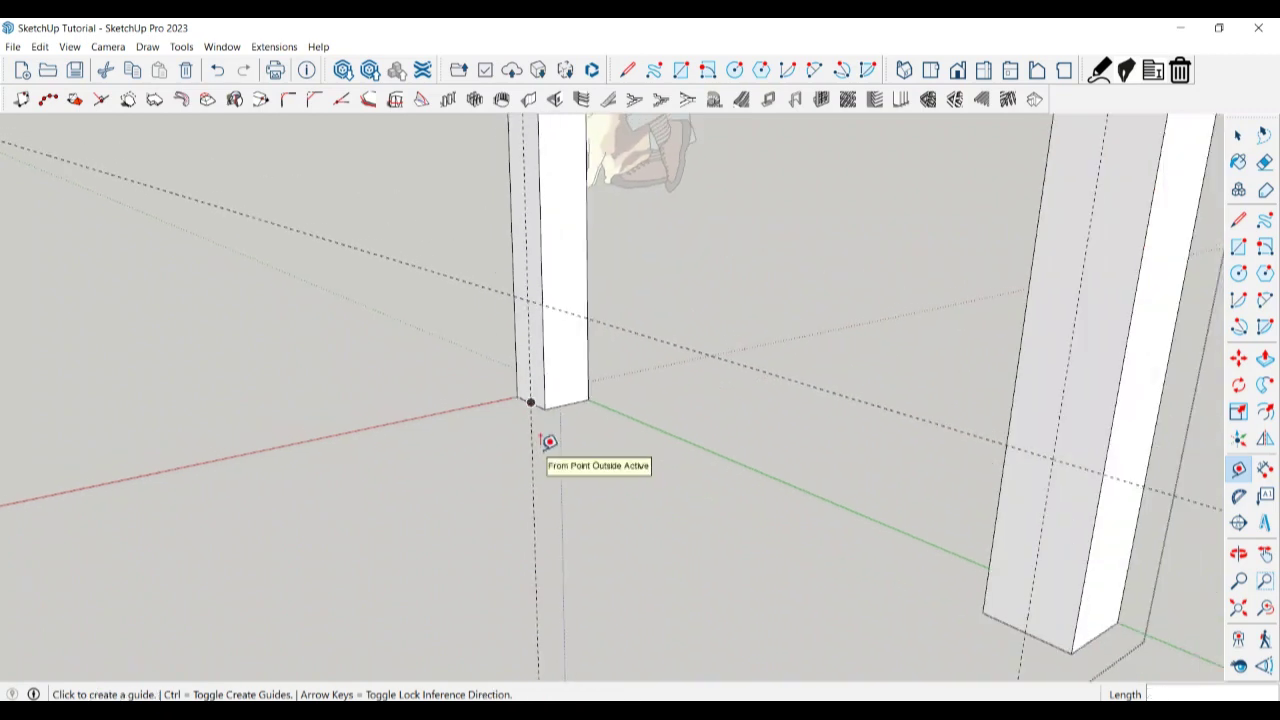
{"action": "scroll", "coordinate": [543, 445], "scroll_direction": "down", "scroll_amount": 2}
{"action": "scroll", "coordinate": [540, 455], "scroll_direction": "down", "scroll_amount": 2}
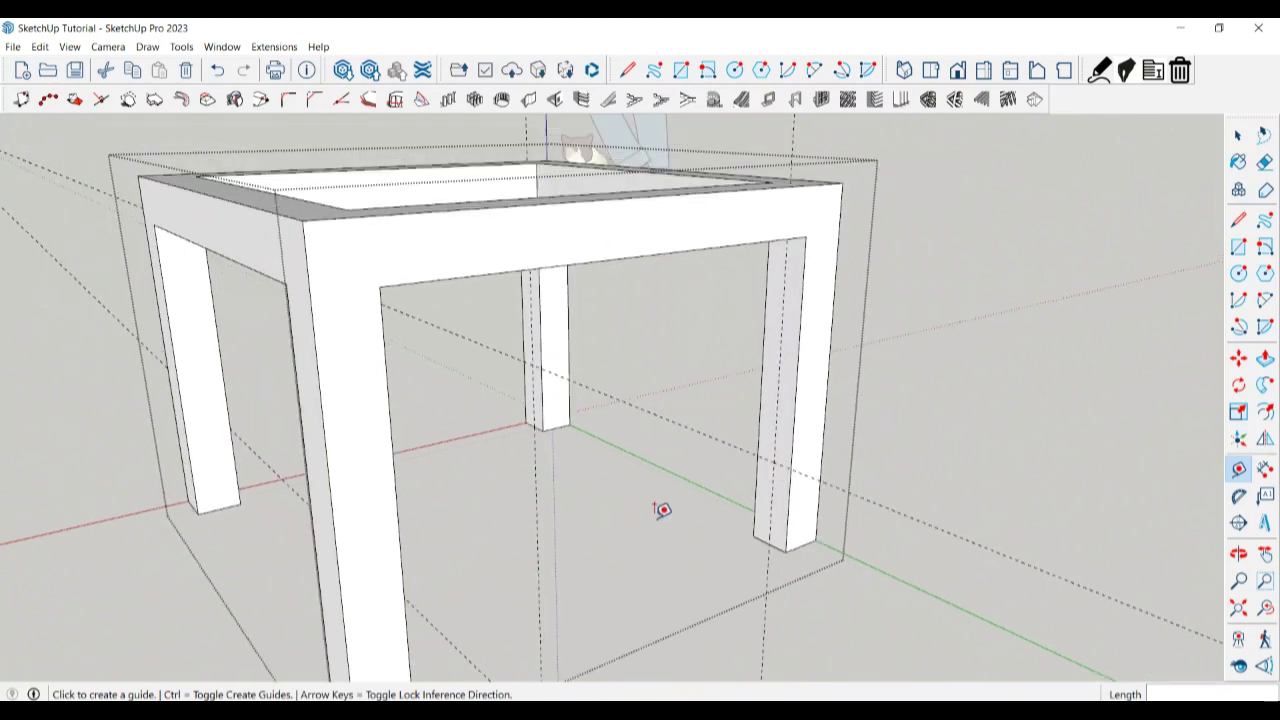
{"action": "scroll", "coordinate": [700, 500], "scroll_direction": "up", "scroll_amount": 3}
{"action": "scroll", "coordinate": [790, 490], "scroll_direction": "up", "scroll_amount": 1}
{"action": "scroll", "coordinate": [835, 480], "scroll_direction": "up", "scroll_amount": 1}
{"action": "scroll", "coordinate": [843, 472], "scroll_direction": "up", "scroll_amount": 1}
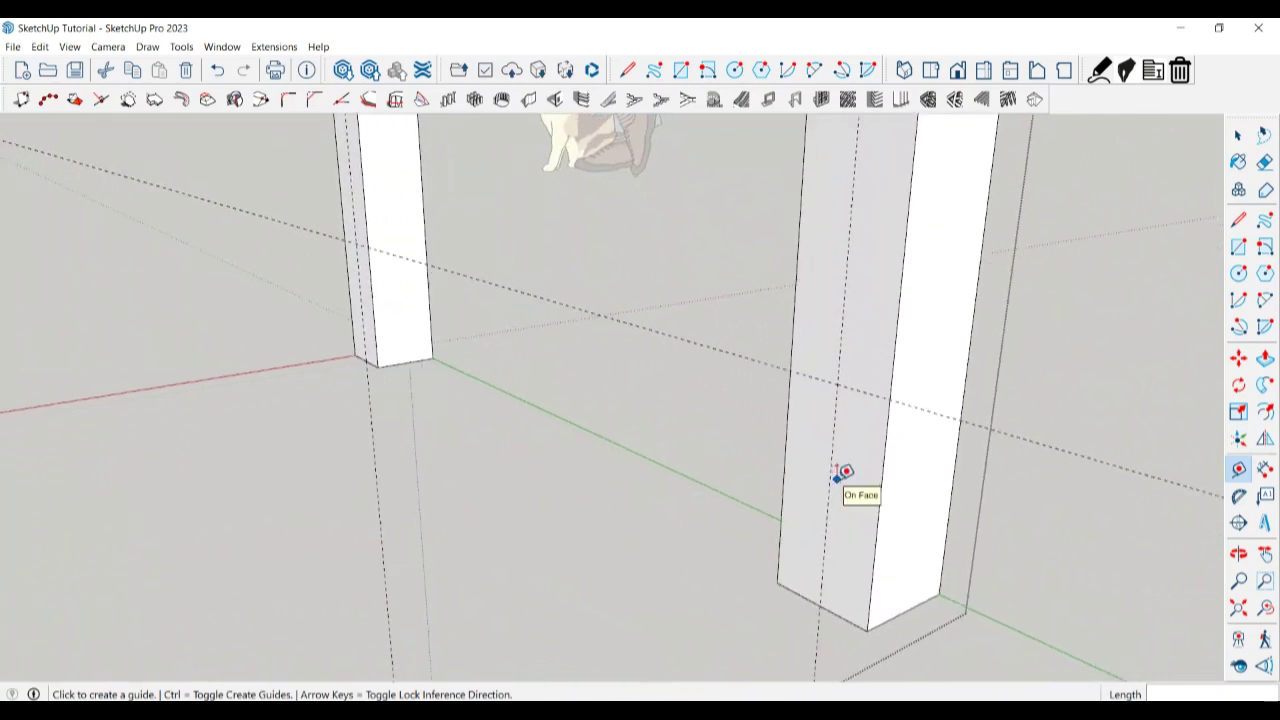
{"action": "scroll", "coordinate": [843, 472], "scroll_direction": "up", "scroll_amount": 1}
Add guides offset 5 mm from the right column's edge.
{"action": "left_click", "coordinate": [836, 407]}
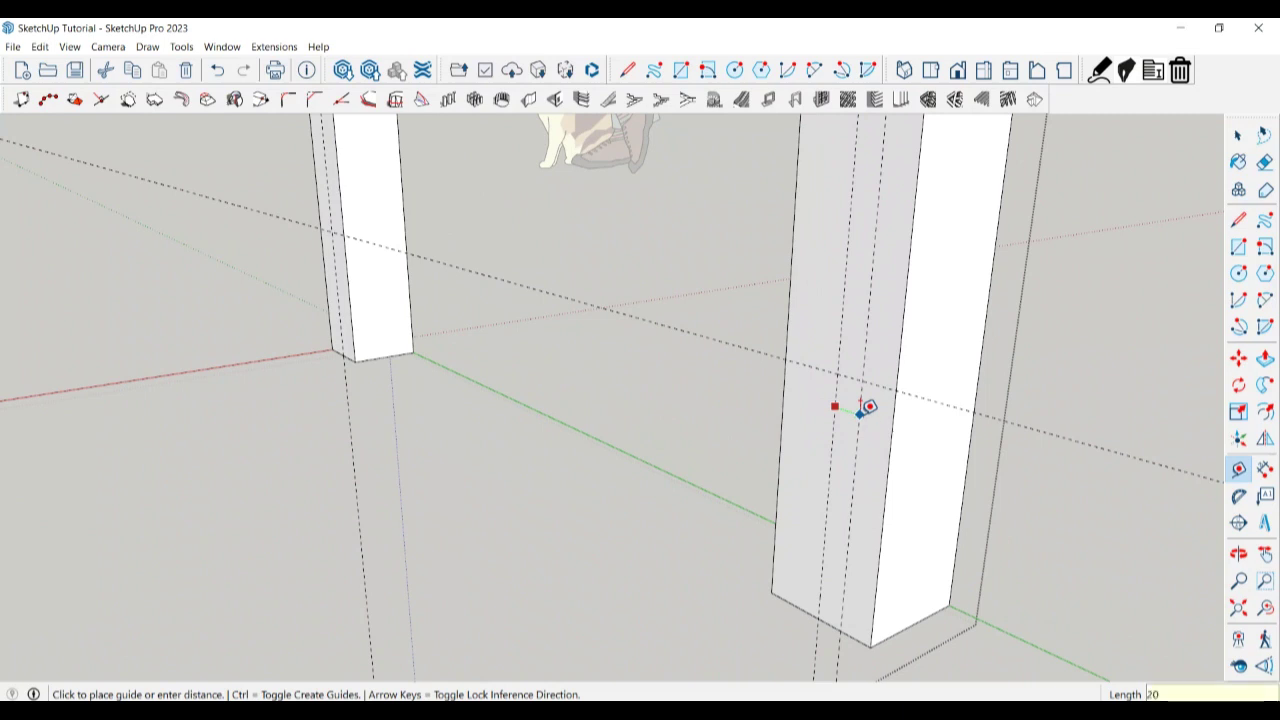
{"action": "left_click", "coordinate": [868, 407]}
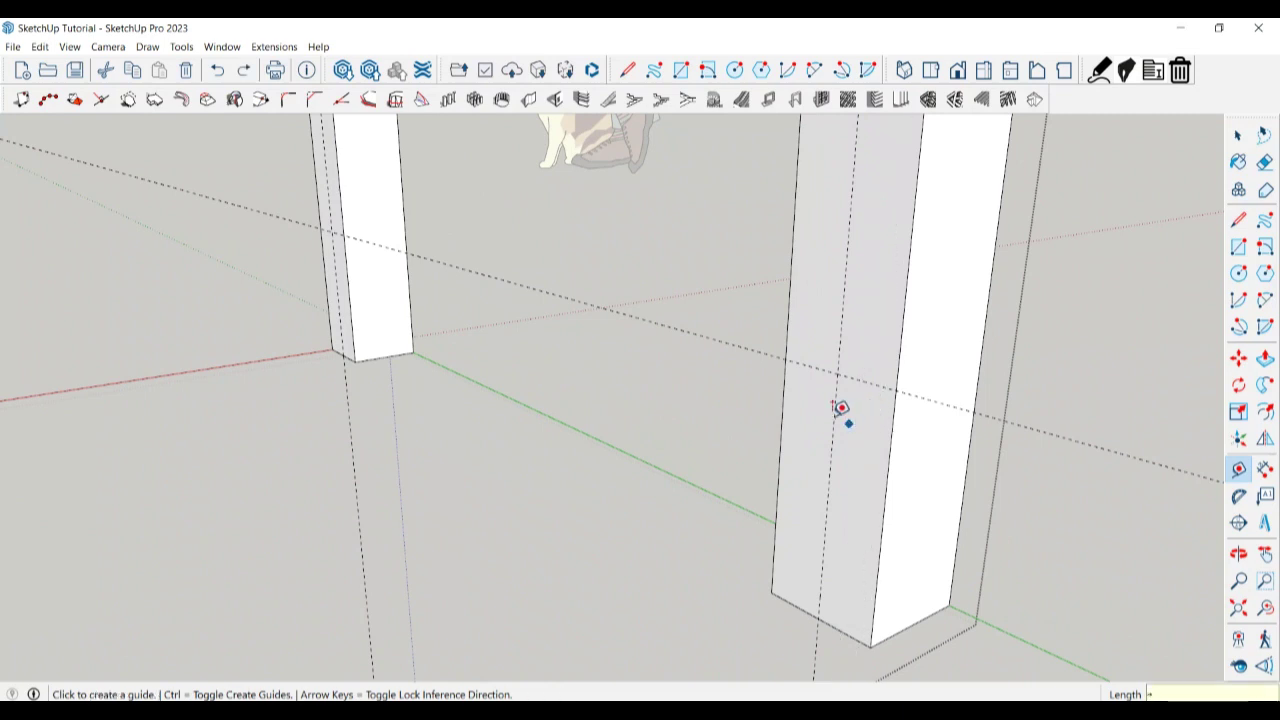
{"action": "left_click", "coordinate": [836, 409]}
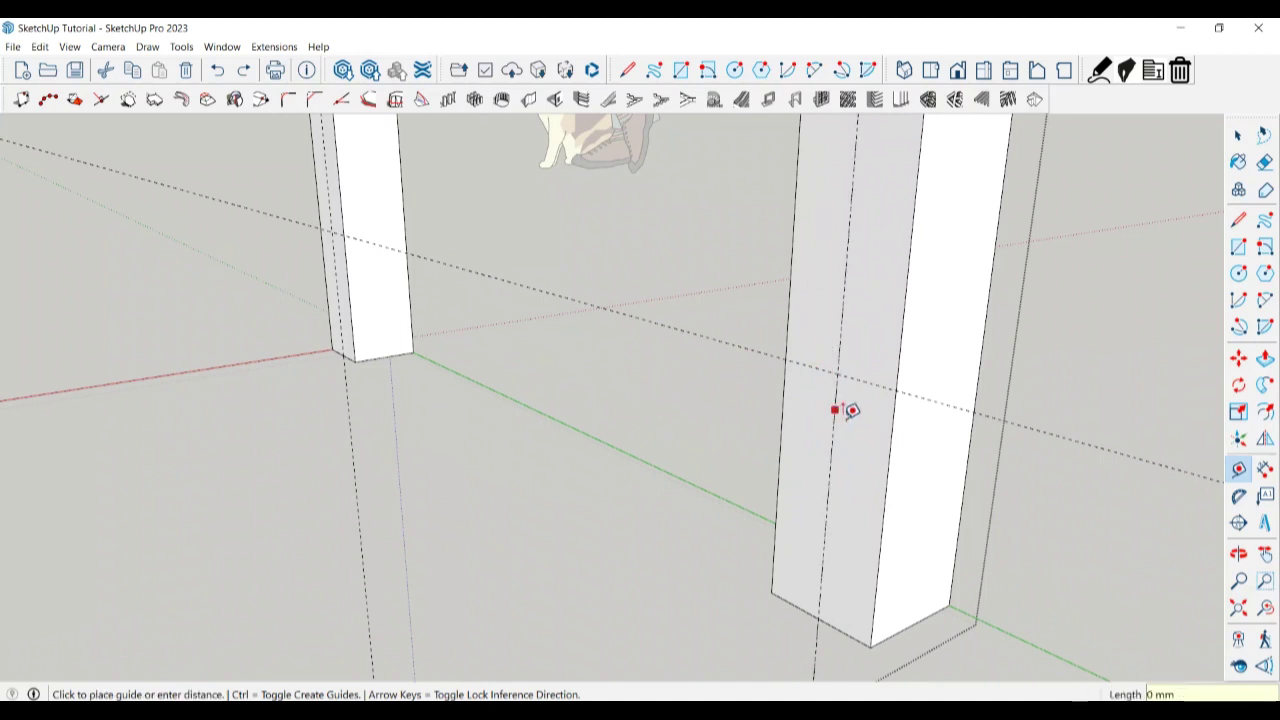
{"action": "type", "text": "5"}
{"action": "key", "text": "Return"}
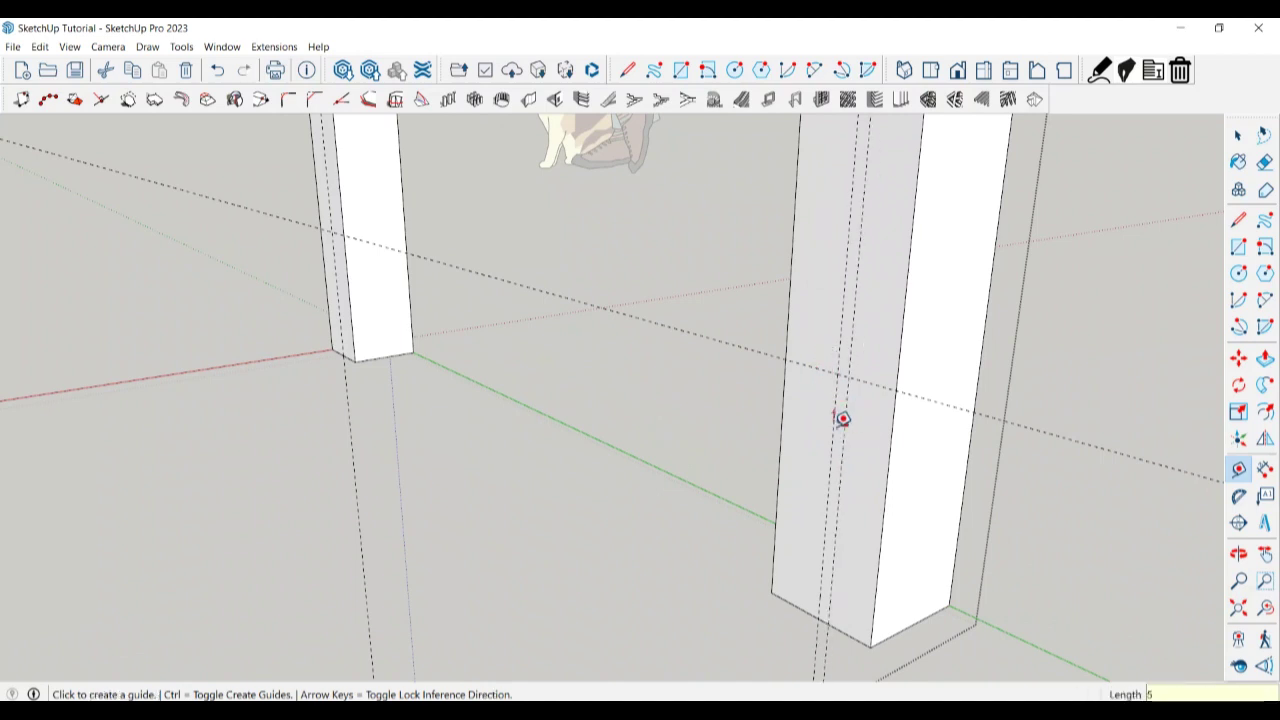
{"action": "scroll", "coordinate": [838, 405], "scroll_direction": "up", "scroll_amount": 1}
{"action": "left_click", "coordinate": [838, 409]}
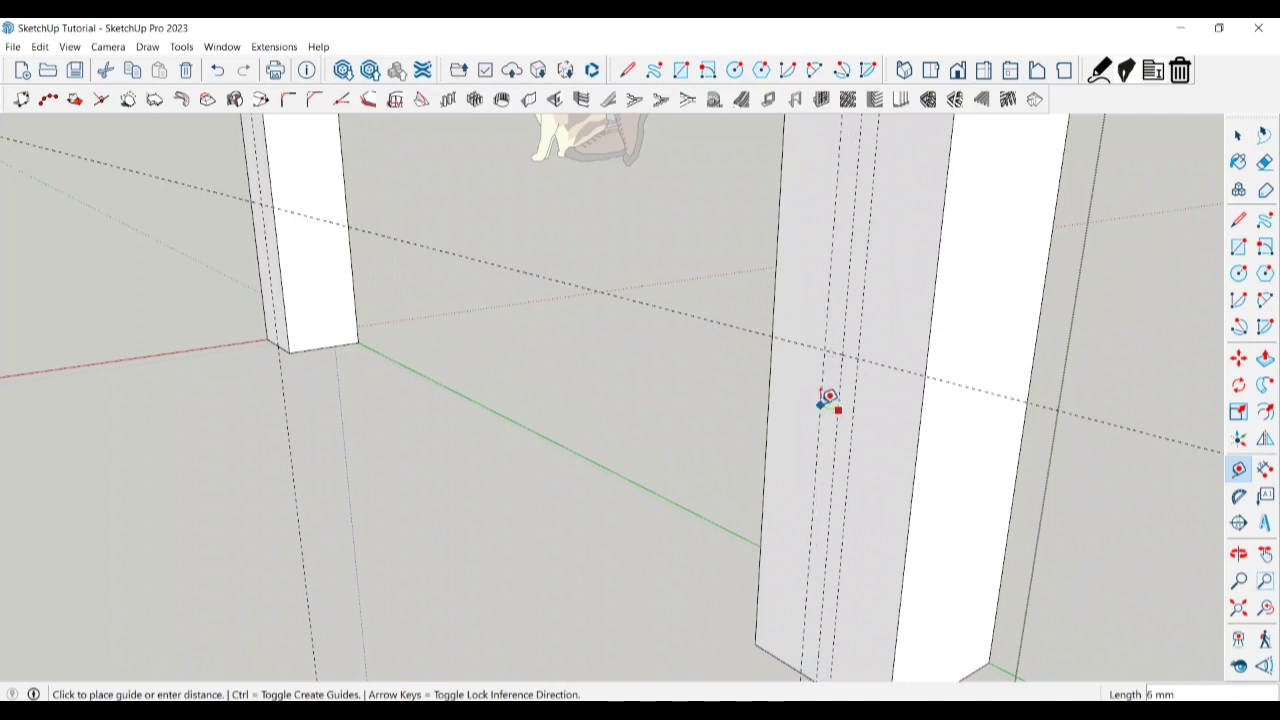
{"action": "type", "text": "5"}
{"action": "key", "text": "Return"}
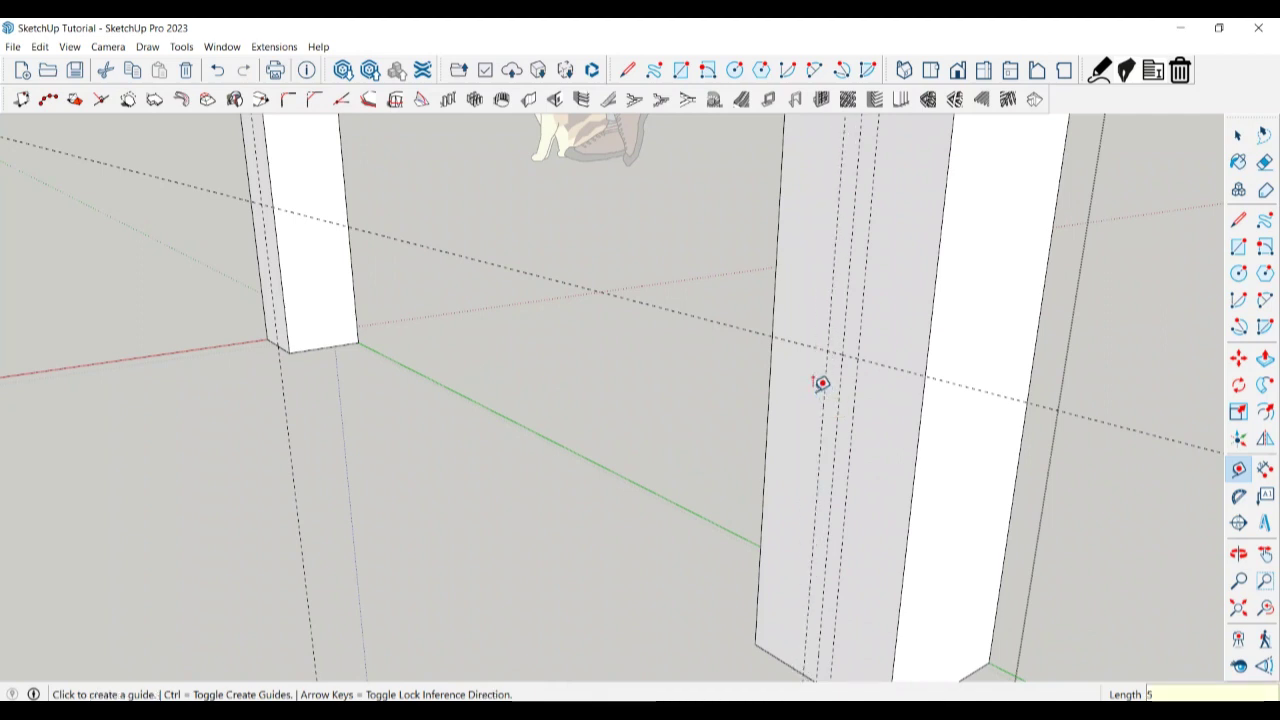
{"action": "key", "text": "space"}
Offset a second guide 20 mm and start a rectangle at the guide crossing.
{"action": "key", "text": "t"}
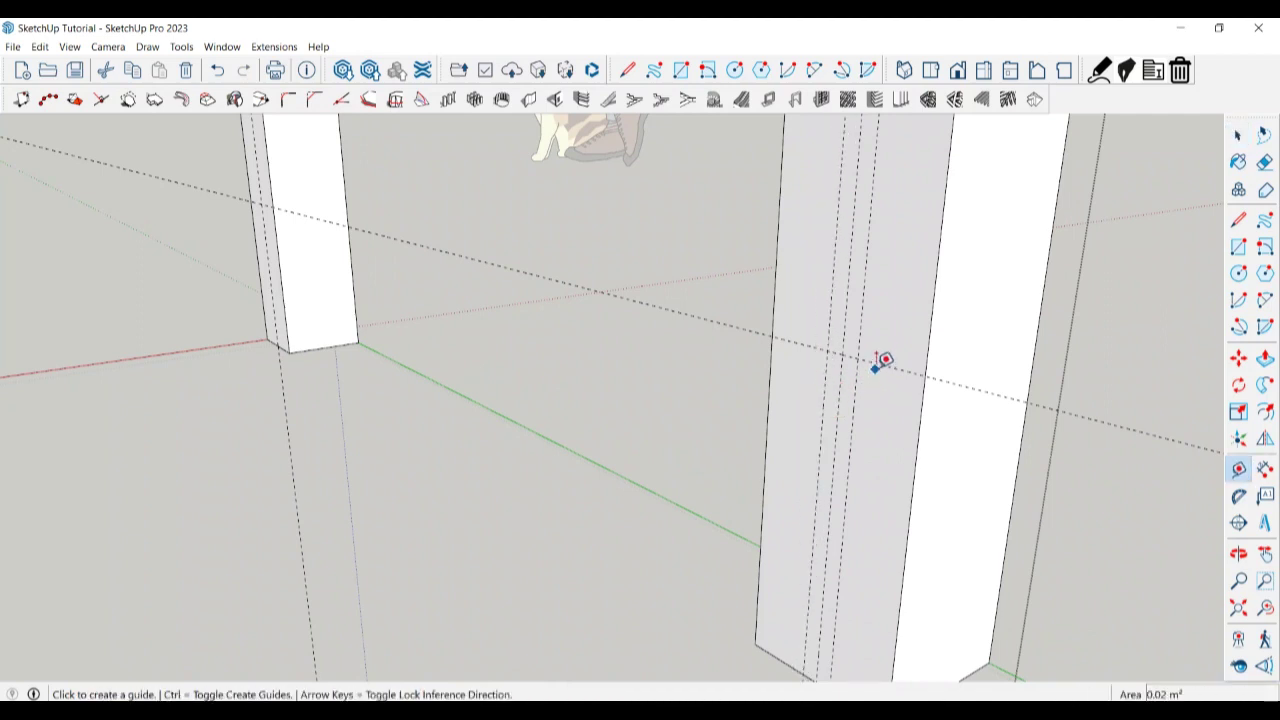
{"action": "left_click", "coordinate": [877, 363]}
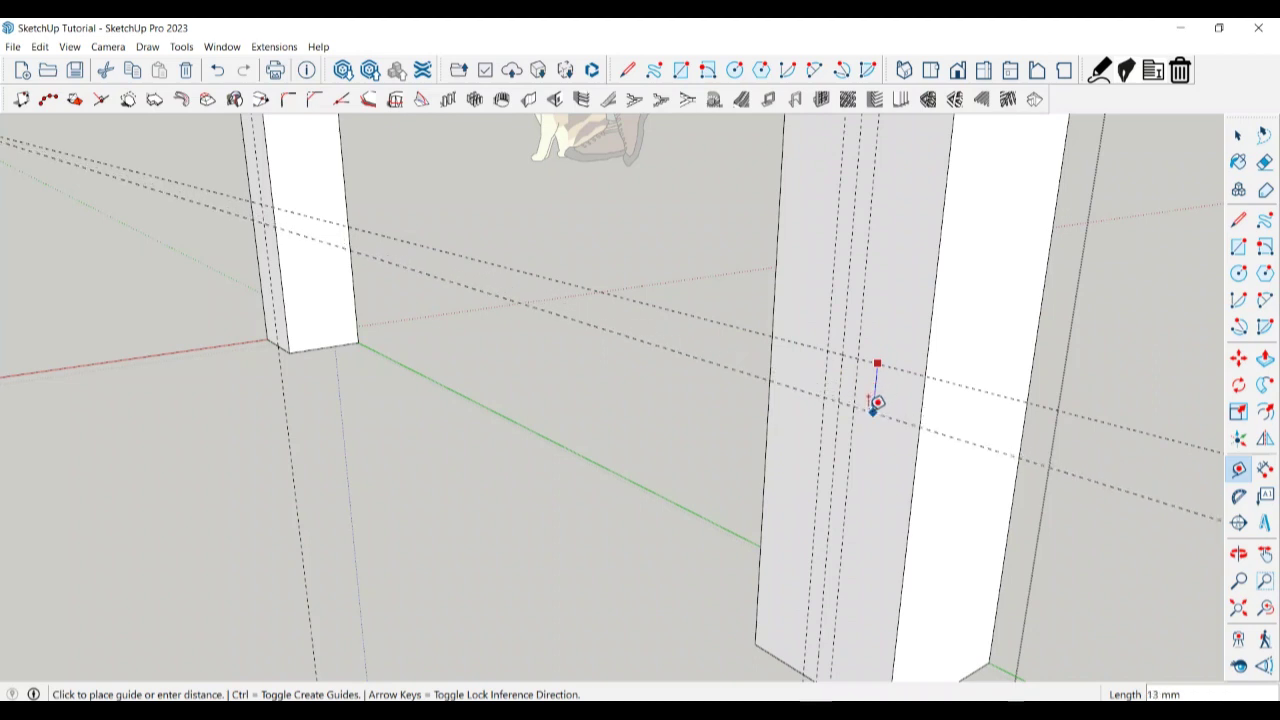
{"action": "type", "text": "20"}
{"action": "key", "text": "Return"}
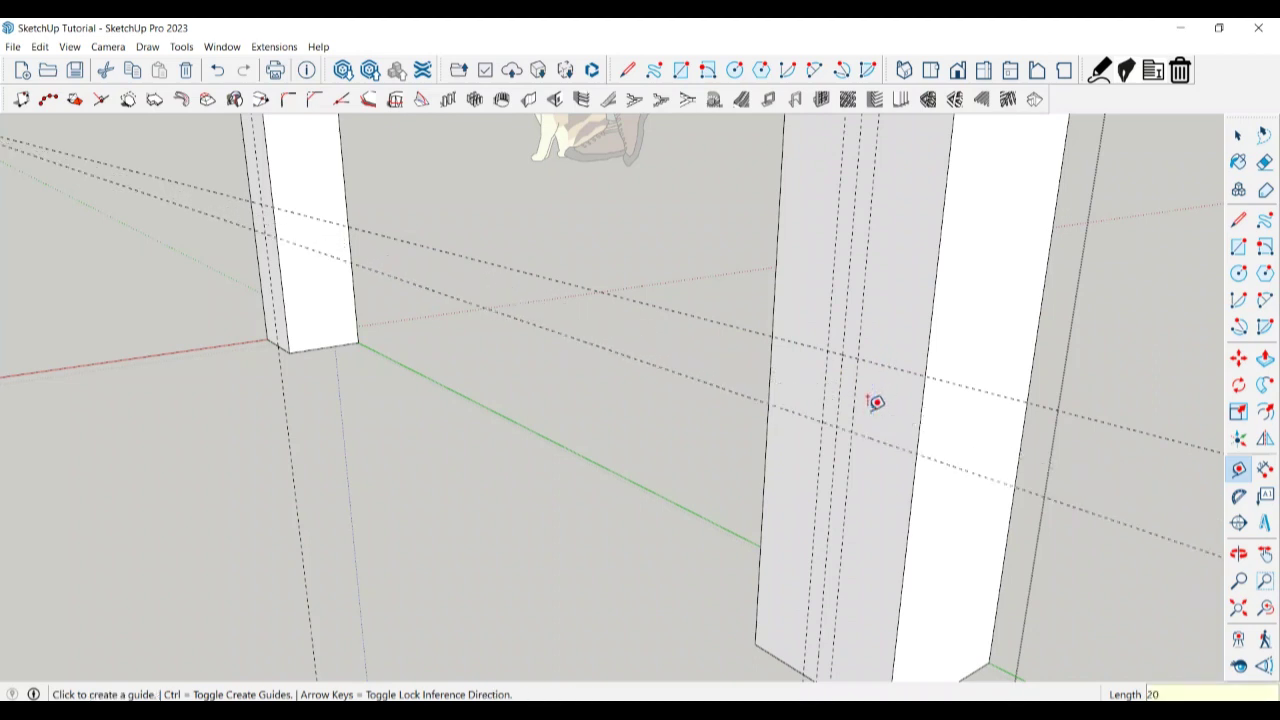
{"action": "key", "text": "space"}
{"action": "key", "text": "r"}
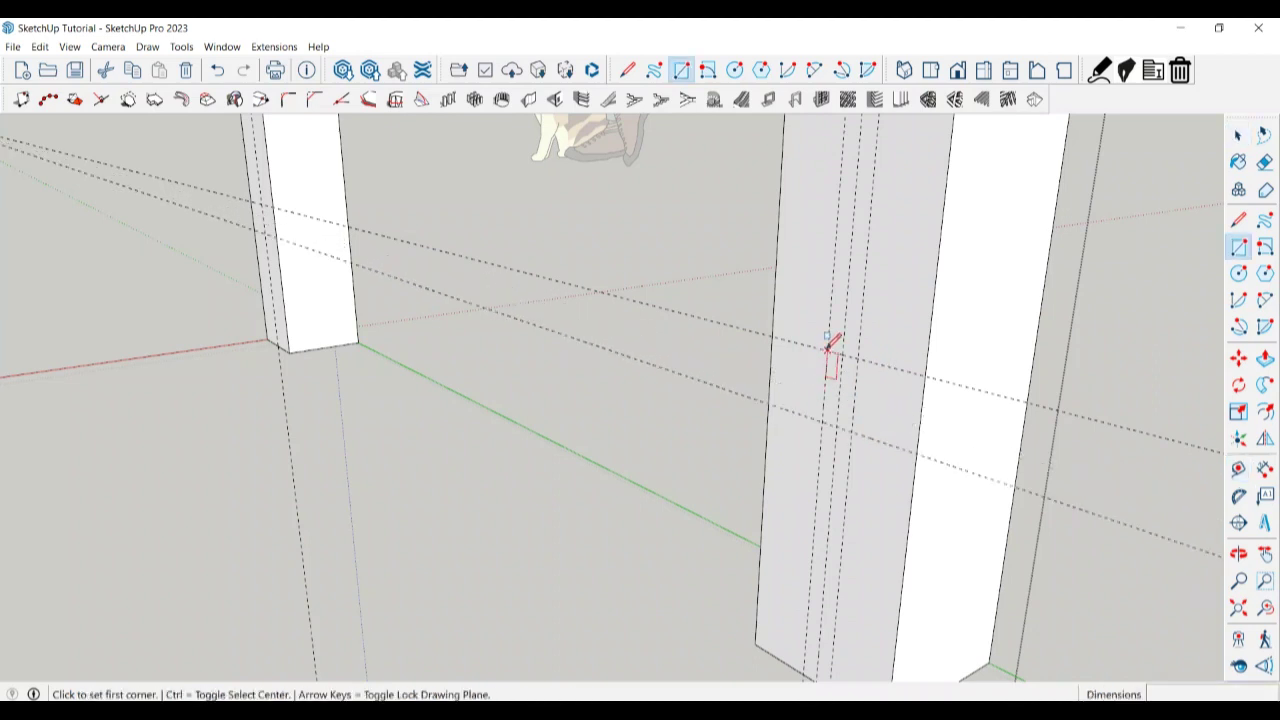
{"action": "left_click", "coordinate": [827, 347]}
Finish the small rectangle and Push/Pull it into a rail reaching the far leg.
{"action": "left_click", "coordinate": [854, 430]}
{"action": "key", "text": "space"}
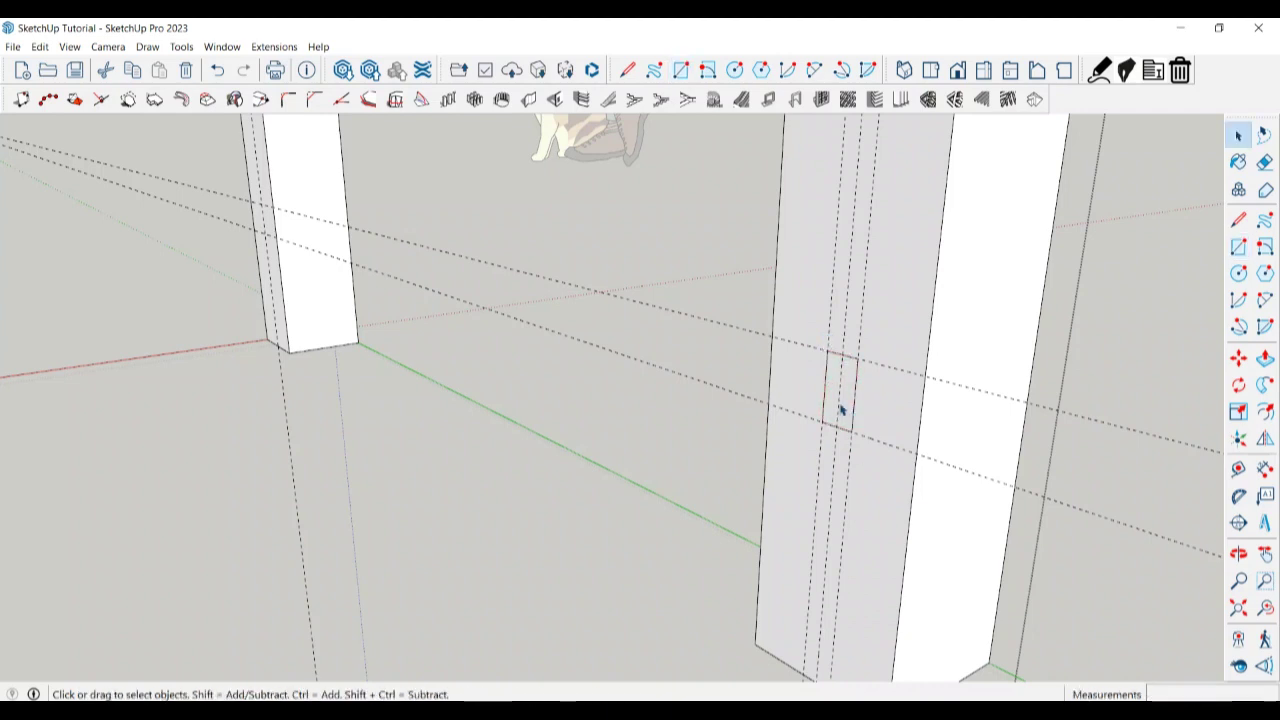
{"action": "left_click", "coordinate": [847, 410]}
{"action": "key", "text": "p"}
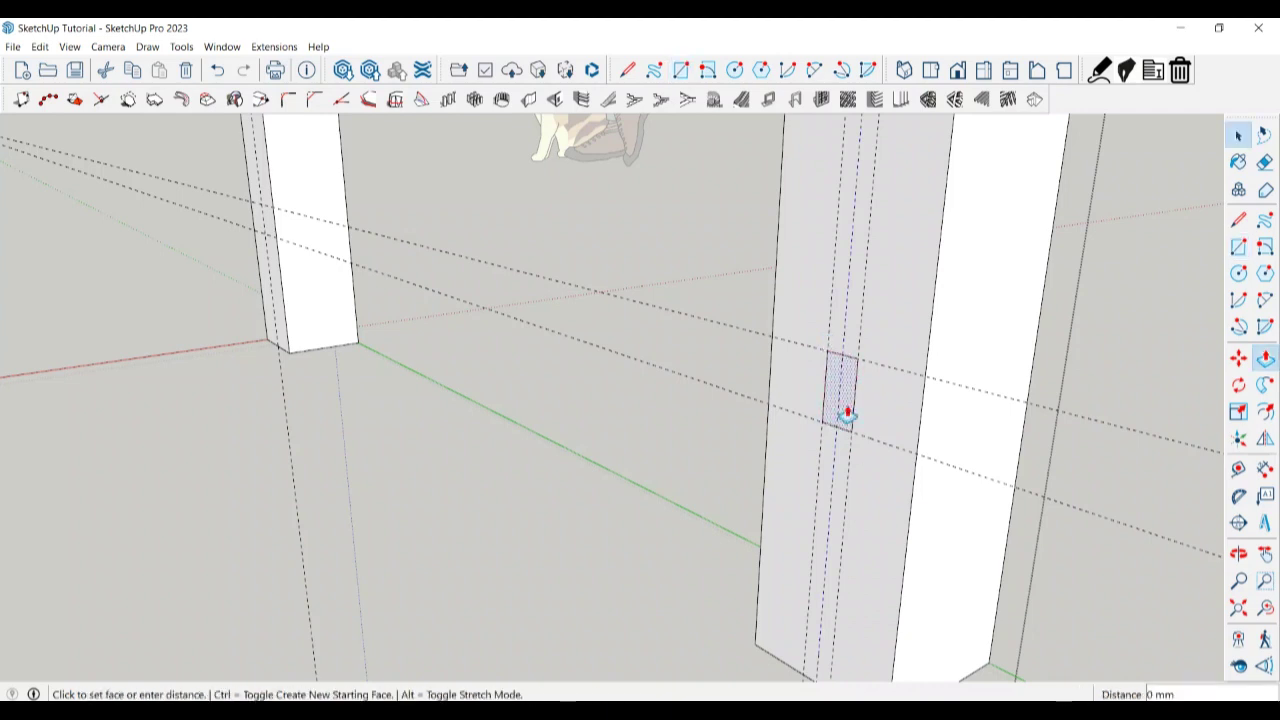
{"action": "left_click", "coordinate": [847, 410]}
{"action": "scroll", "coordinate": [889, 400], "scroll_direction": "down", "scroll_amount": 2}
{"action": "scroll", "coordinate": [950, 357], "scroll_direction": "down", "scroll_amount": 3}
{"action": "scroll", "coordinate": [950, 357], "scroll_direction": "down", "scroll_amount": 2}
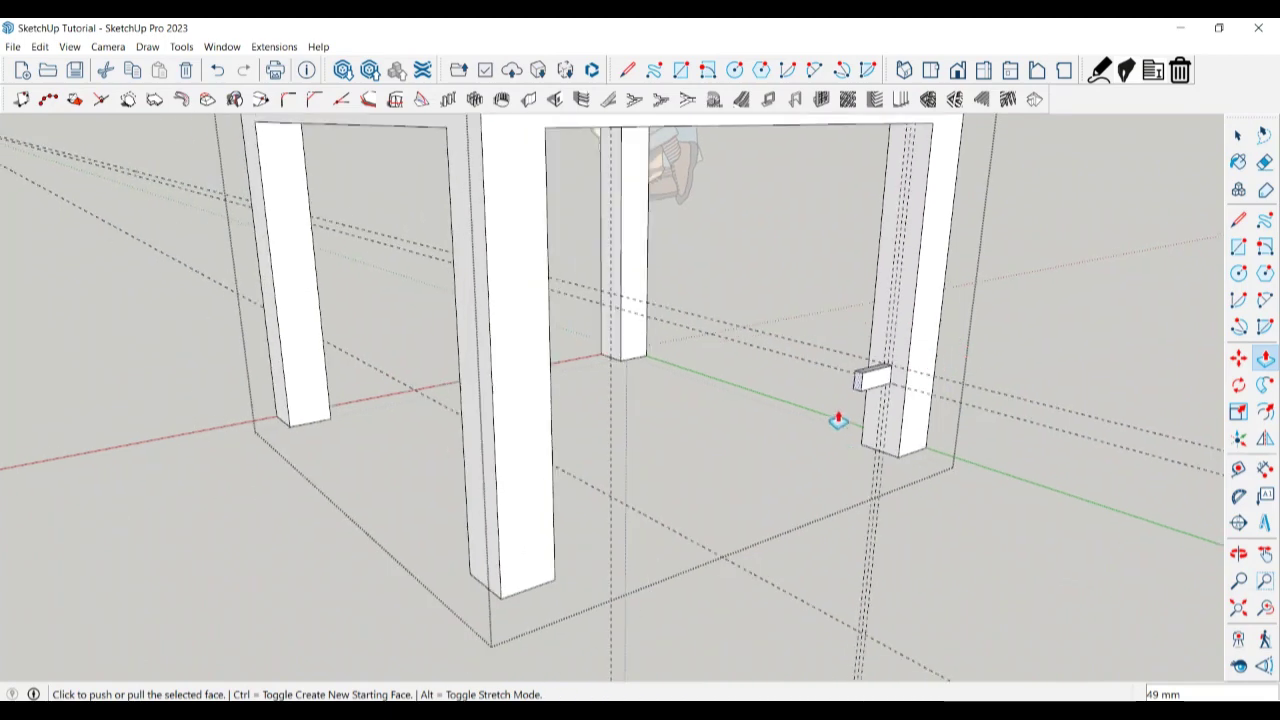
{"action": "left_click", "coordinate": [853, 386]}
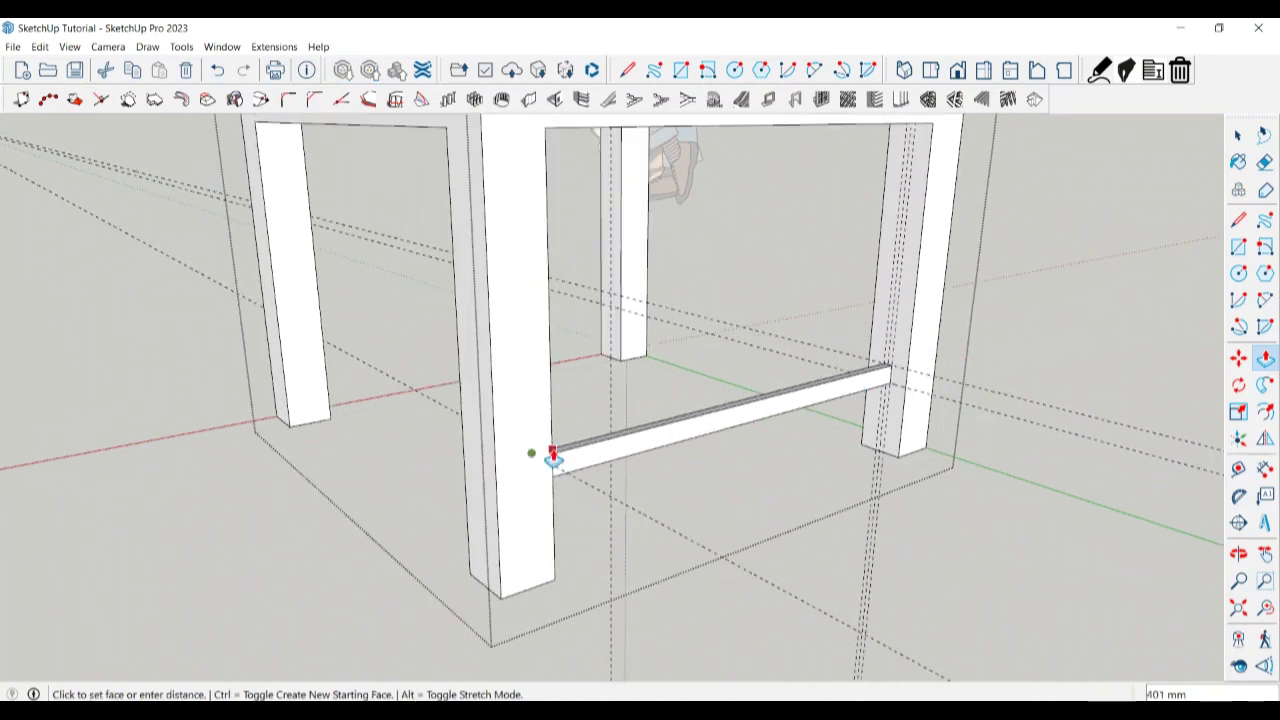
{"action": "left_click", "coordinate": [552, 455]}
{"action": "scroll", "coordinate": [566, 480], "scroll_direction": "down", "scroll_amount": 3}
{"action": "key", "text": "space"}
Place a guide 5 mm from the next leg's edge.
{"action": "scroll", "coordinate": [606, 337], "scroll_direction": "up", "scroll_amount": 5}
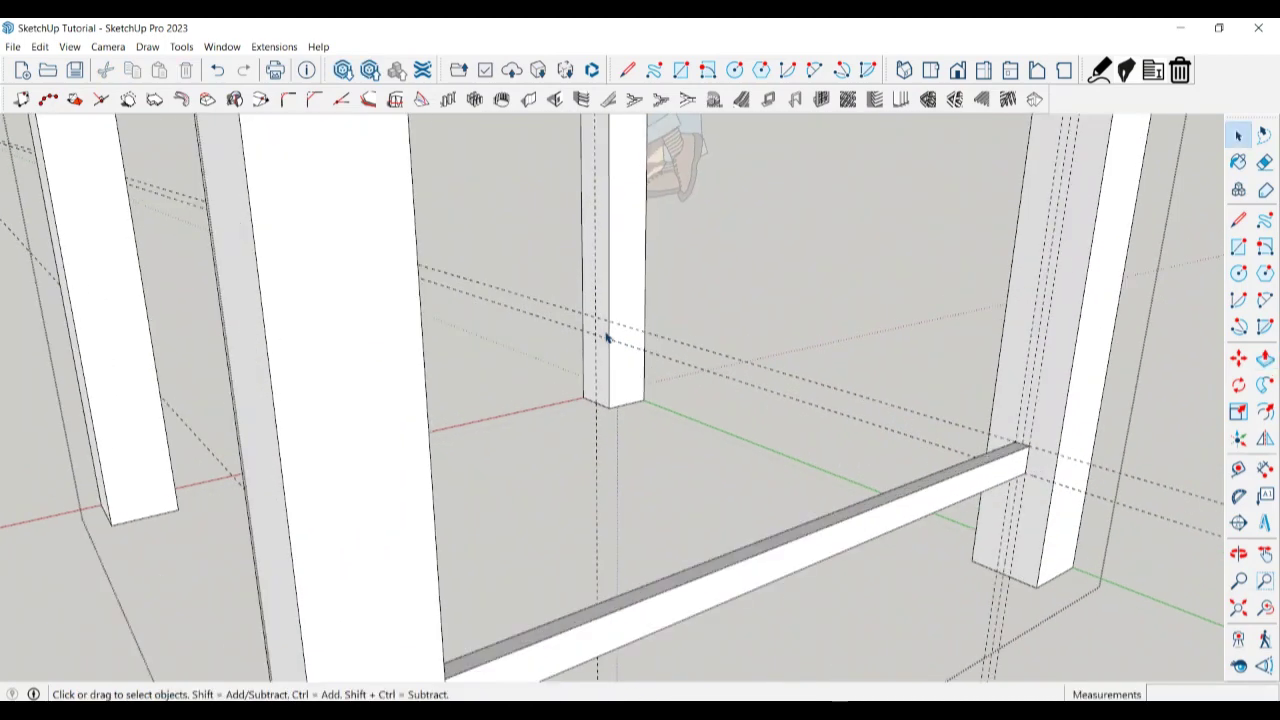
{"action": "scroll", "coordinate": [605, 338], "scroll_direction": "up", "scroll_amount": 2}
{"action": "scroll", "coordinate": [605, 338], "scroll_direction": "up", "scroll_amount": 2}
{"action": "key", "text": "t"}
{"action": "scroll", "coordinate": [610, 330], "scroll_direction": "up", "scroll_amount": 2}
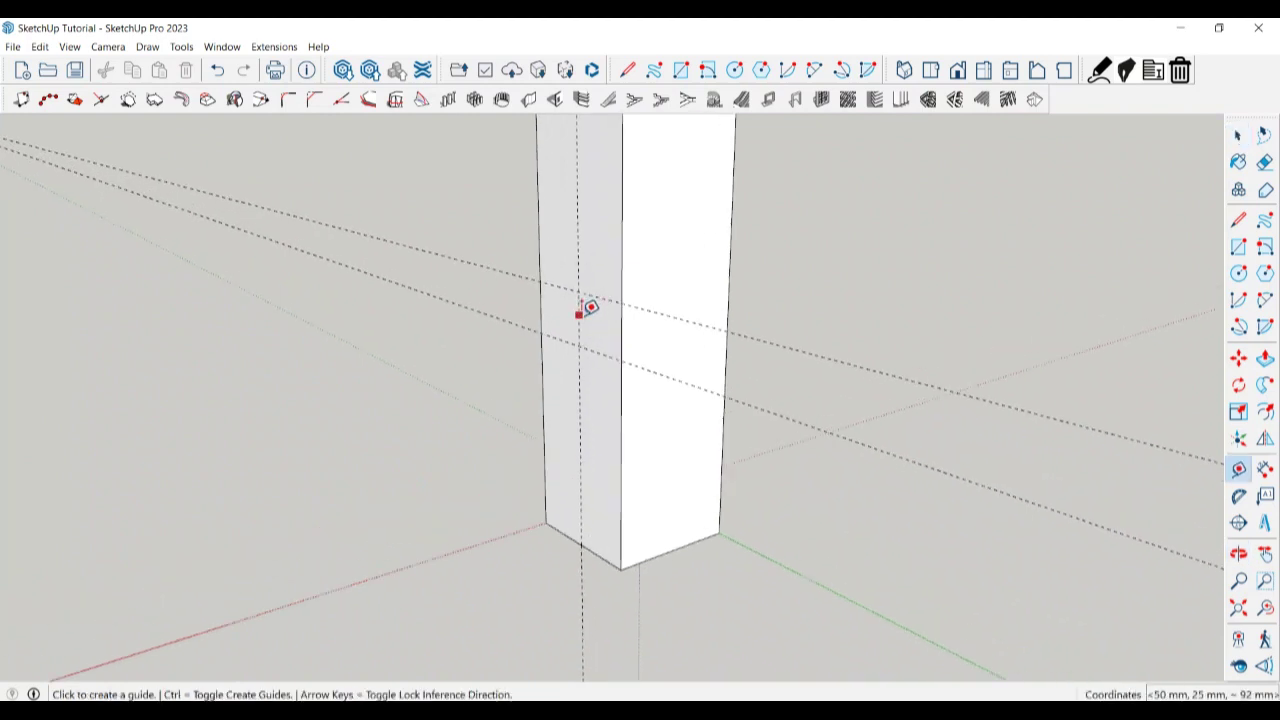
{"action": "left_click", "coordinate": [579, 314]}
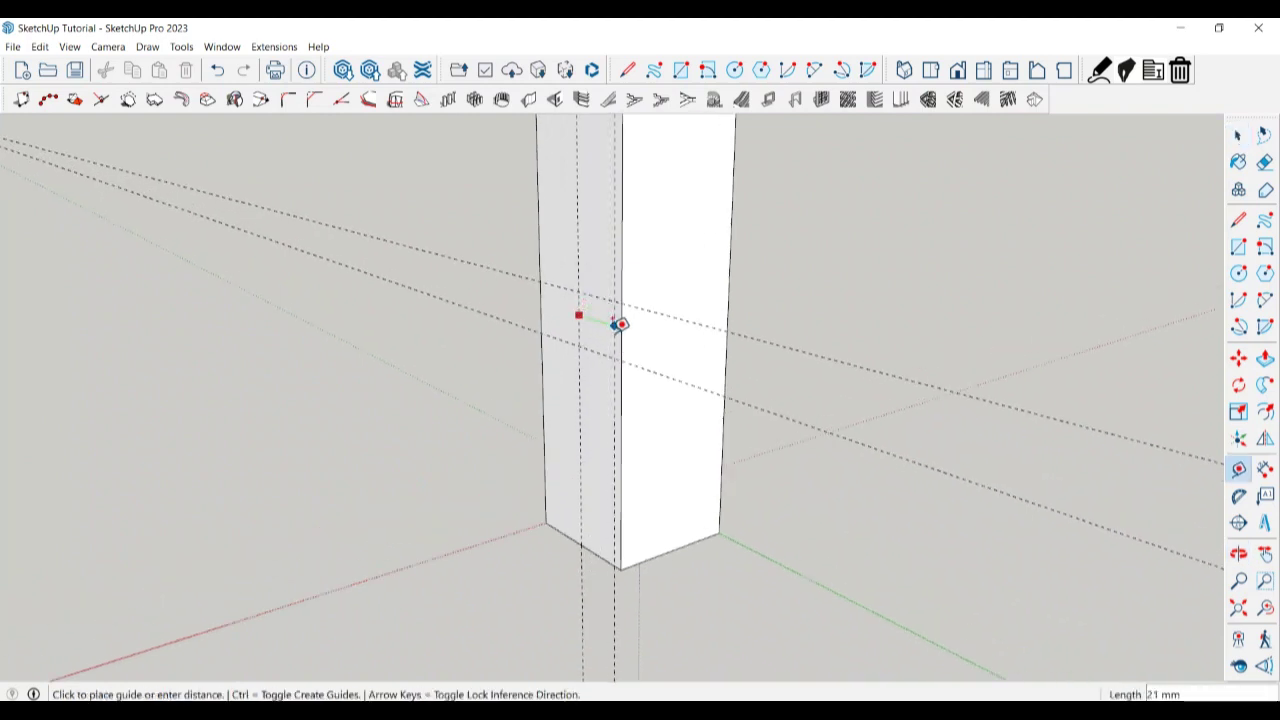
{"action": "left_click", "coordinate": [580, 314]}
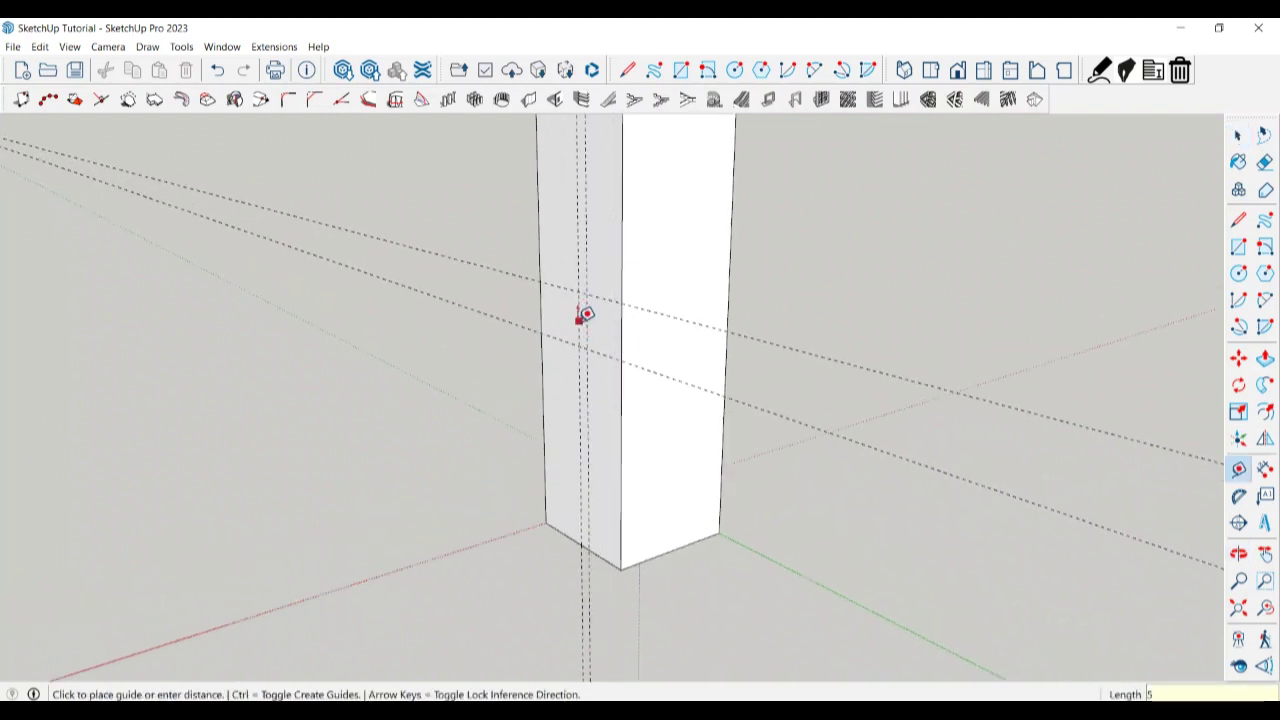
{"action": "type", "text": "5"}
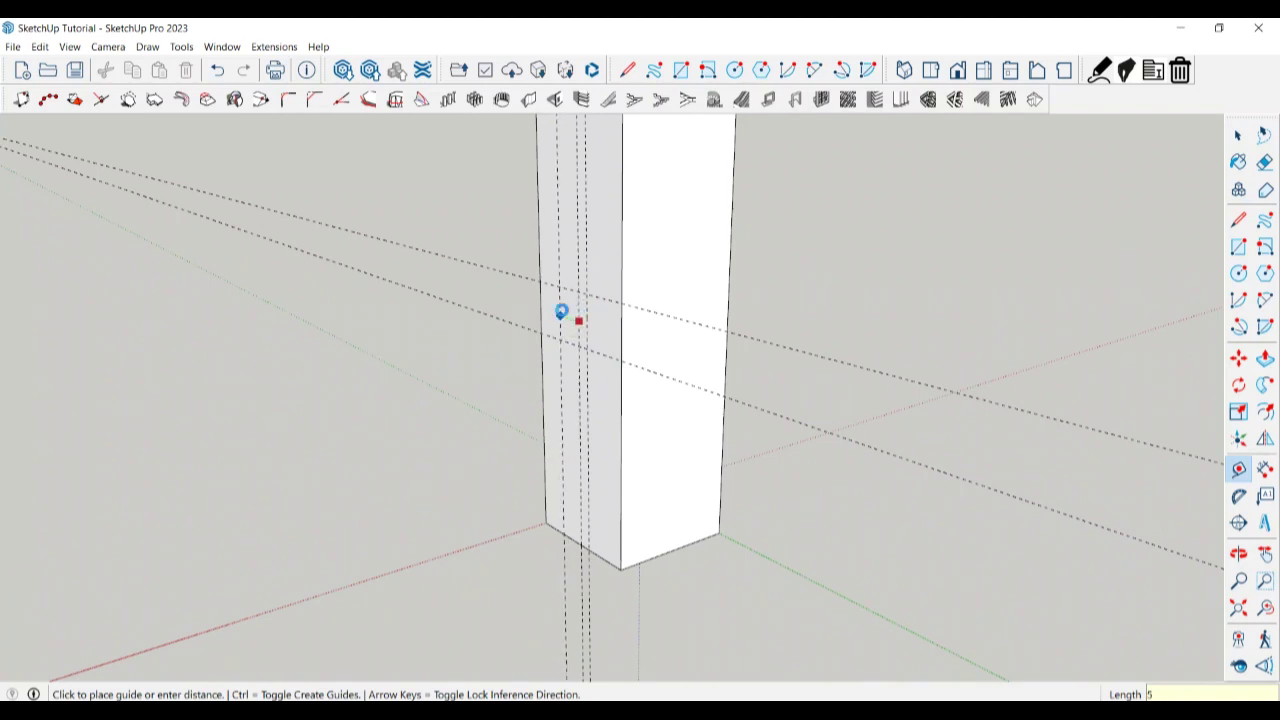
{"action": "key", "text": "Return"}
Draw a 20 × 10 mm rectangle on the leg at the guide crossing.
{"action": "key", "text": "r"}
{"action": "scroll", "coordinate": [563, 300], "scroll_direction": "up", "scroll_amount": 2}
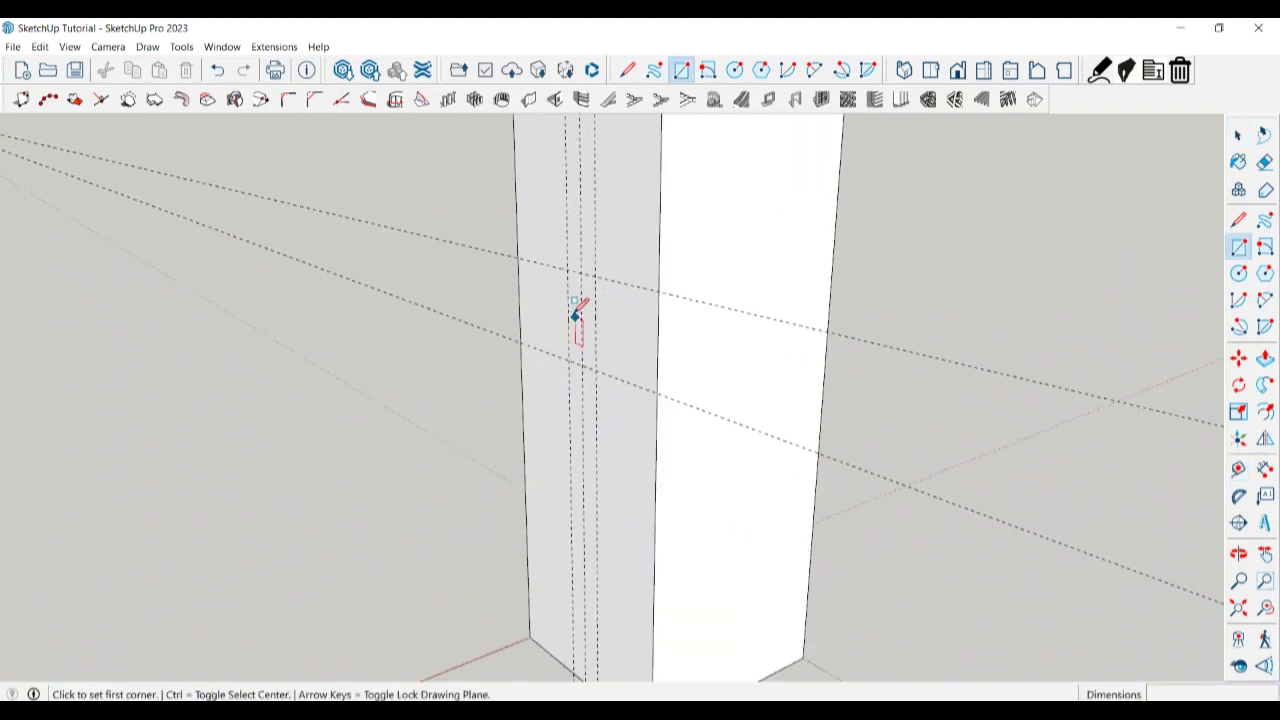
{"action": "left_click", "coordinate": [570, 275]}
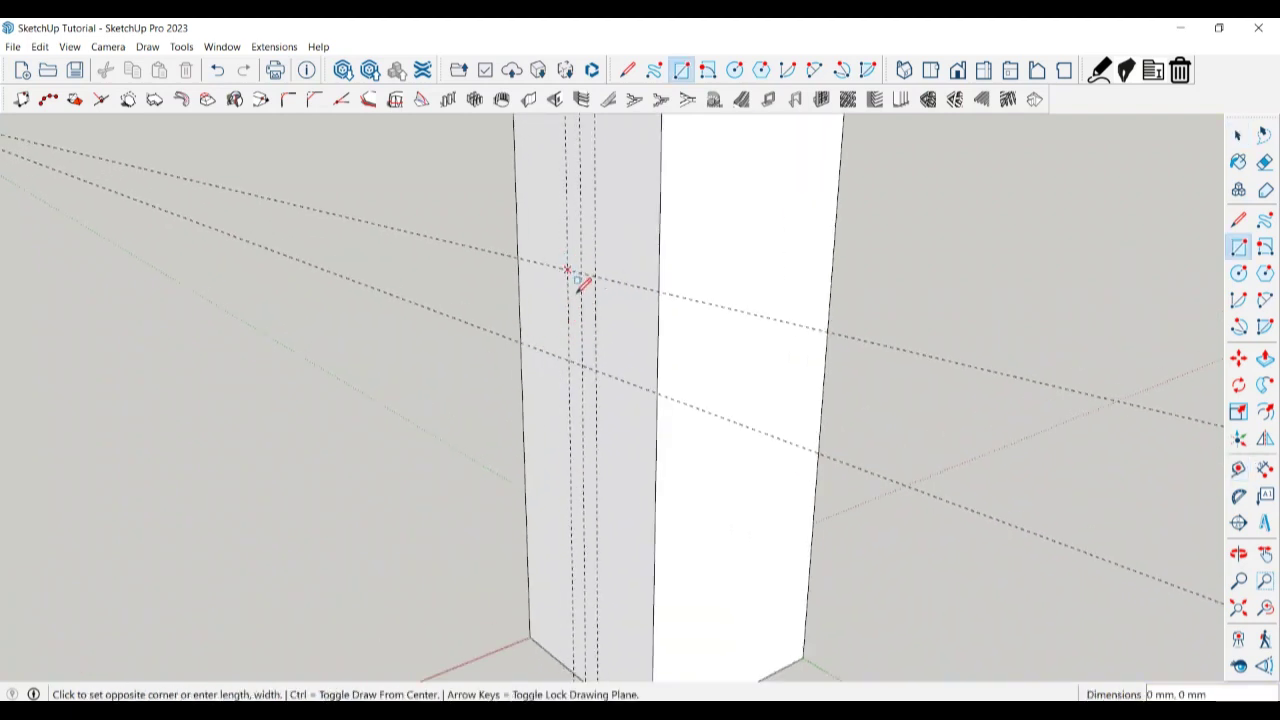
{"action": "left_click", "coordinate": [596, 366]}
{"action": "key", "text": "space"}
Push/Pull the rectangle into a 395 mm rail ending at the left leg.
{"action": "left_click", "coordinate": [589, 352]}
{"action": "left_click", "coordinate": [588, 355]}
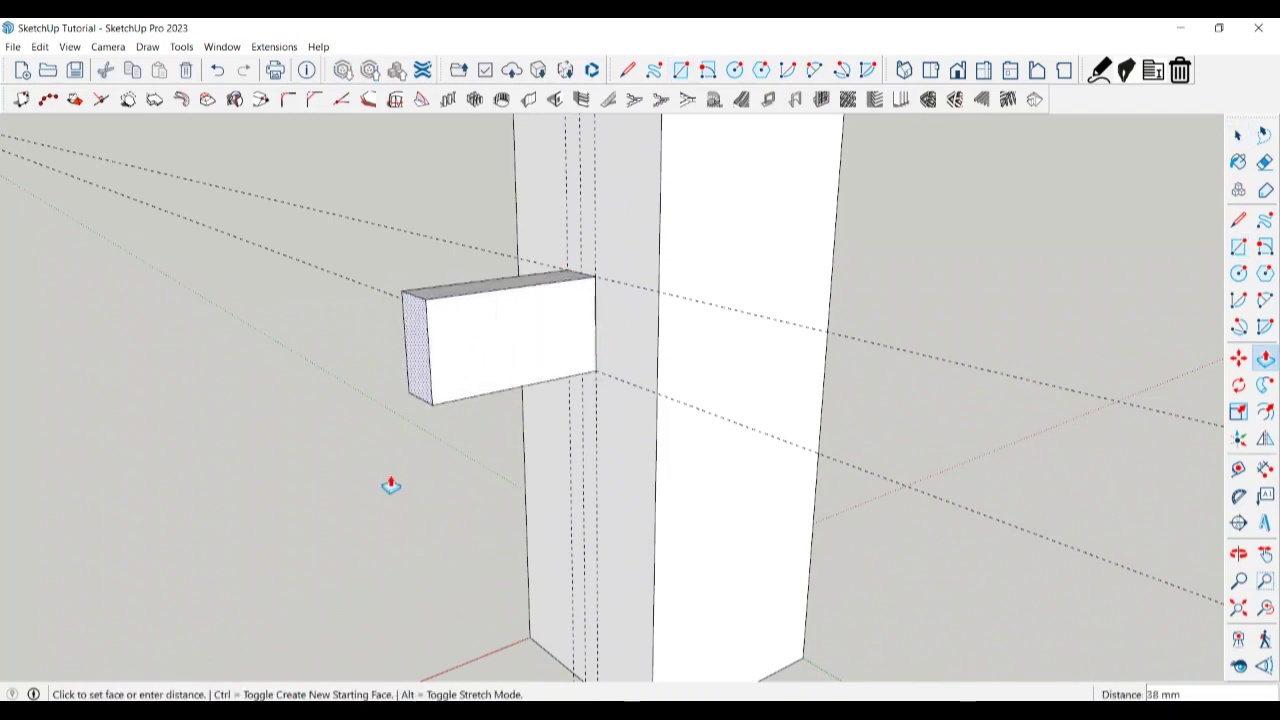
{"action": "left_click", "coordinate": [386, 486]}
{"action": "middle_click_drag", "start_coordinate": [386, 486], "coordinate": [880, 318]}
{"action": "scroll", "coordinate": [880, 318], "scroll_direction": "down", "scroll_amount": 2}
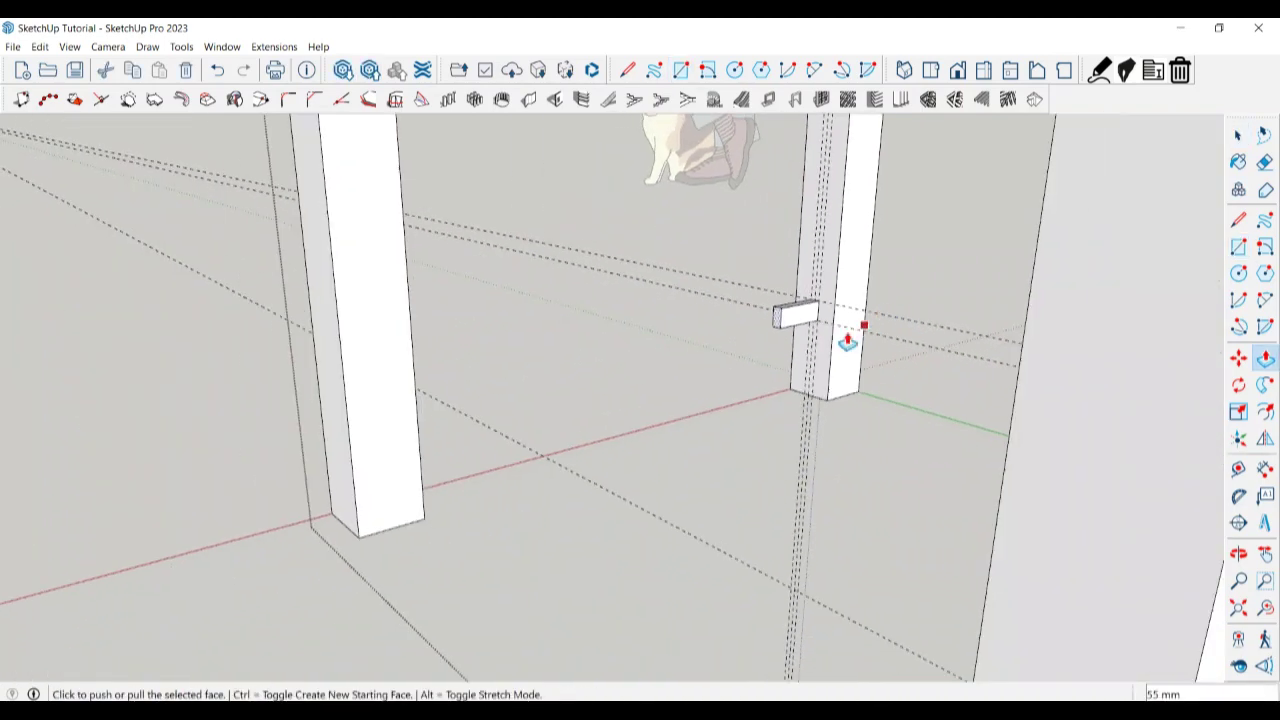
{"action": "left_click", "coordinate": [781, 332]}
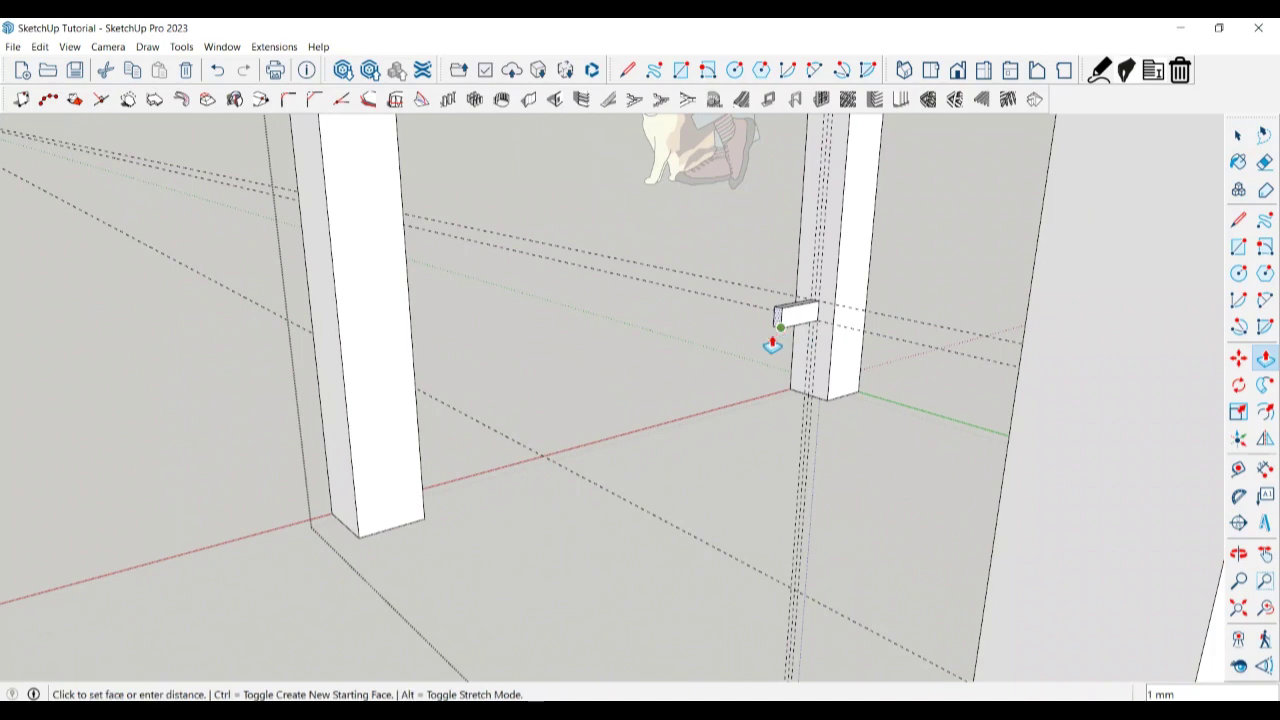
{"action": "left_click", "coordinate": [421, 420]}
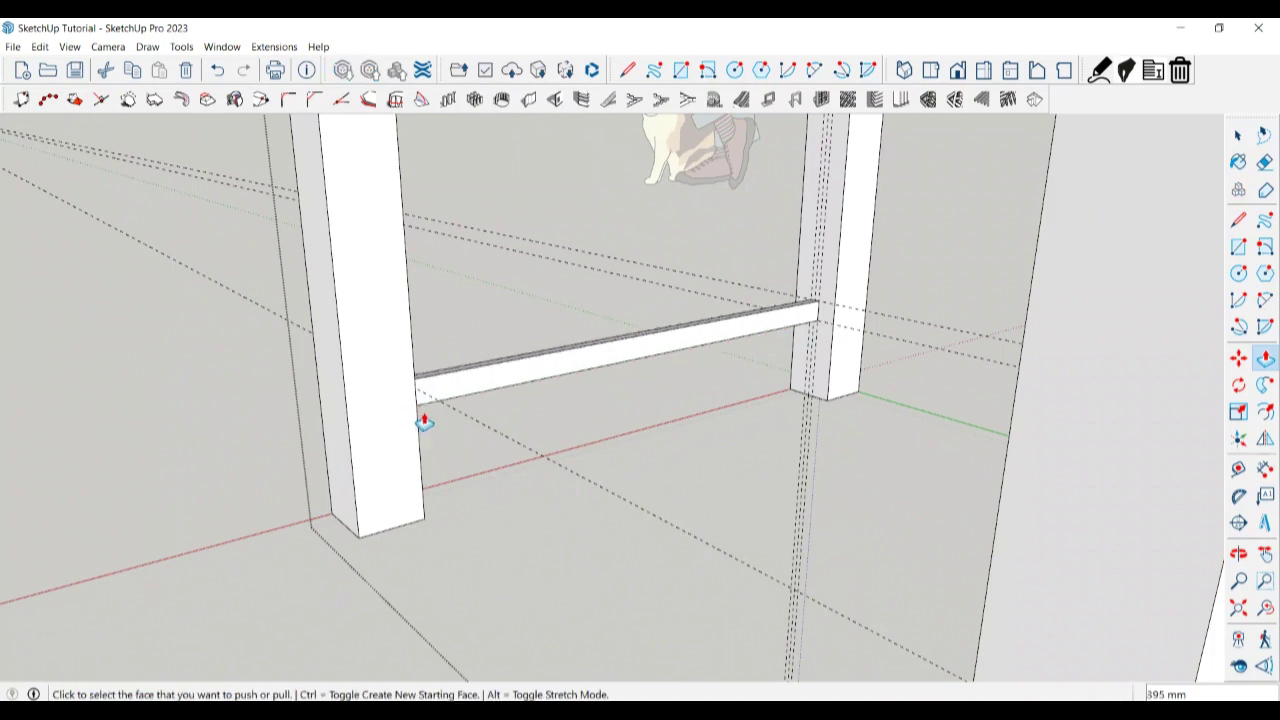
{"action": "mouse_move", "coordinate": [423, 423]}
{"action": "middle_mouse_down"}
{"action": "mouse_move", "coordinate": [523, 460]}
{"action": "mouse_move", "coordinate": [411, 461]}
{"action": "mouse_move", "coordinate": [494, 477]}
{"action": "middle_mouse_up"}
{"action": "scroll", "coordinate": [583, 449], "scroll_direction": "down", "scroll_amount": 3}
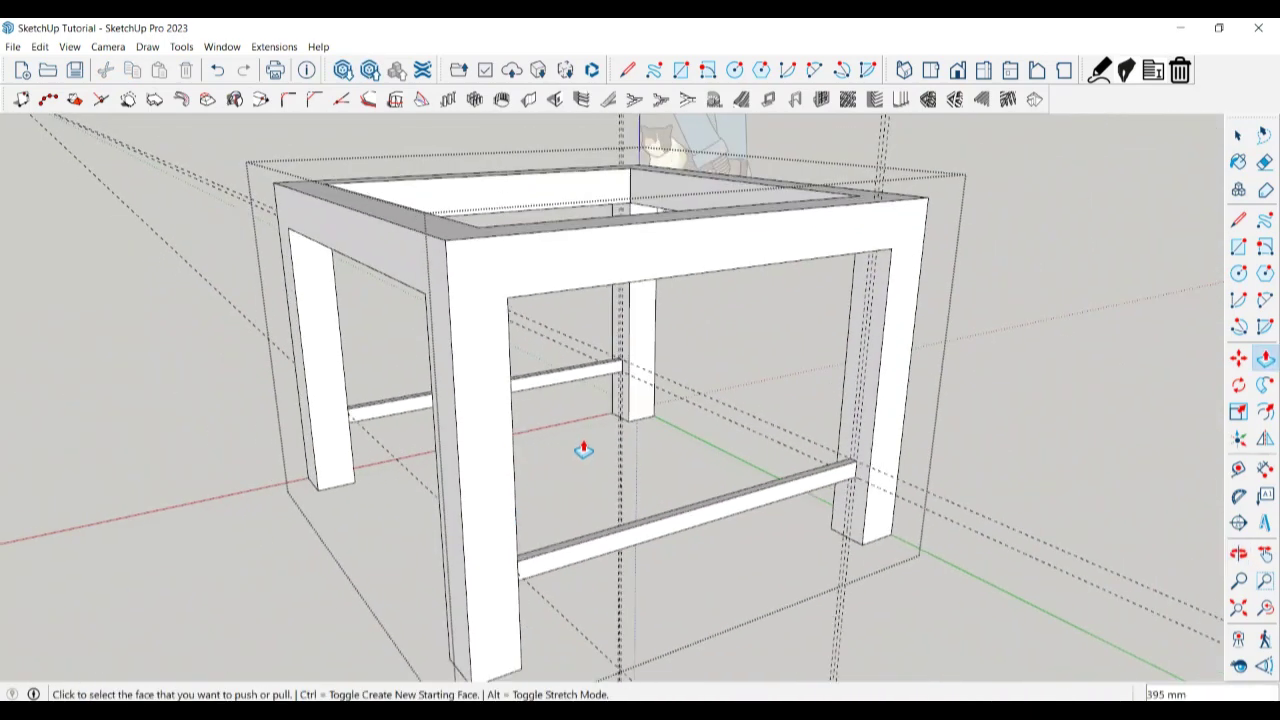
{"action": "key", "text": "space"}
Erase the dashed guides around the table, then orbit in toward a leg corner.
{"action": "key", "text": "e"}
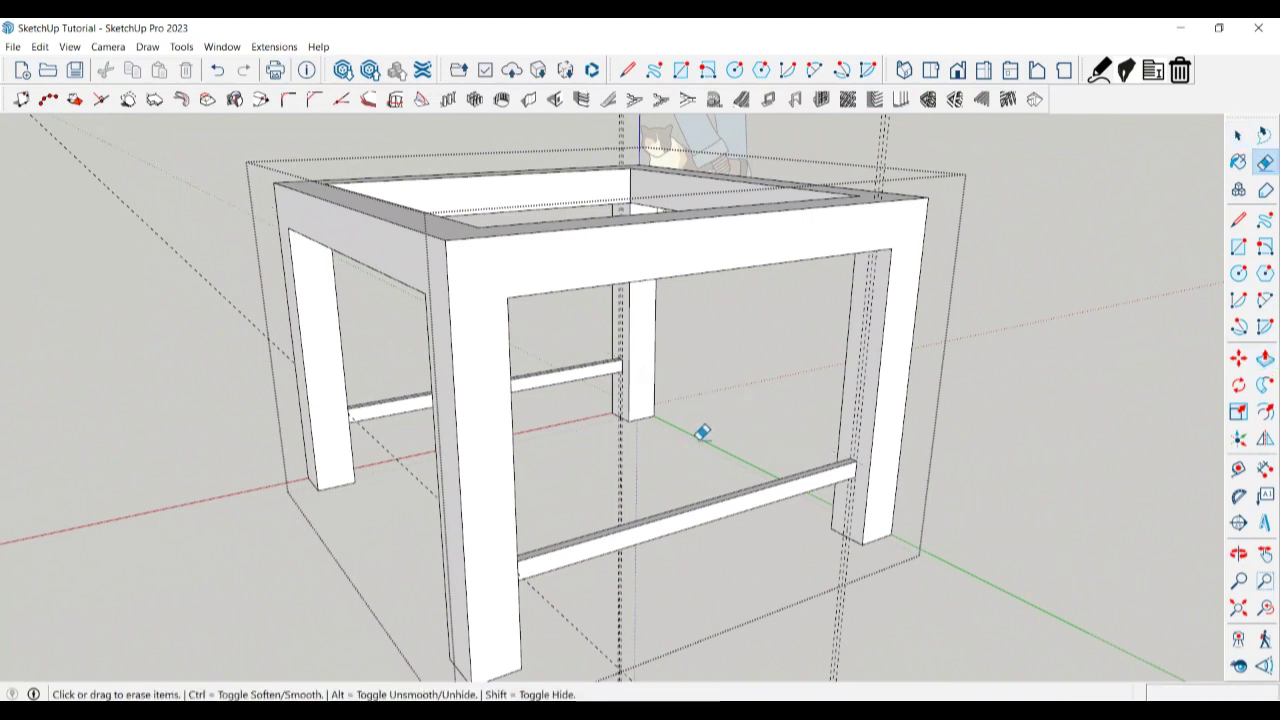
{"action": "left_click", "coordinate": [618, 433]}
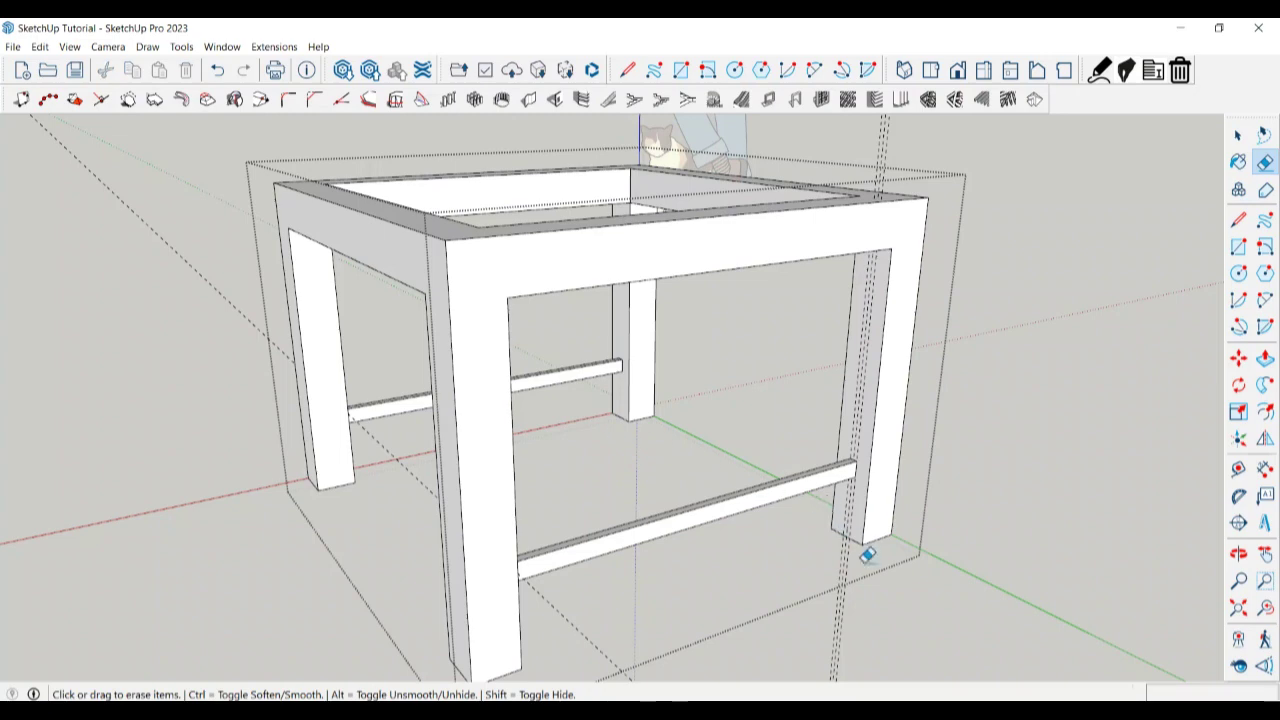
{"action": "left_click_drag", "start_coordinate": [866, 551], "coordinate": [761, 557]}
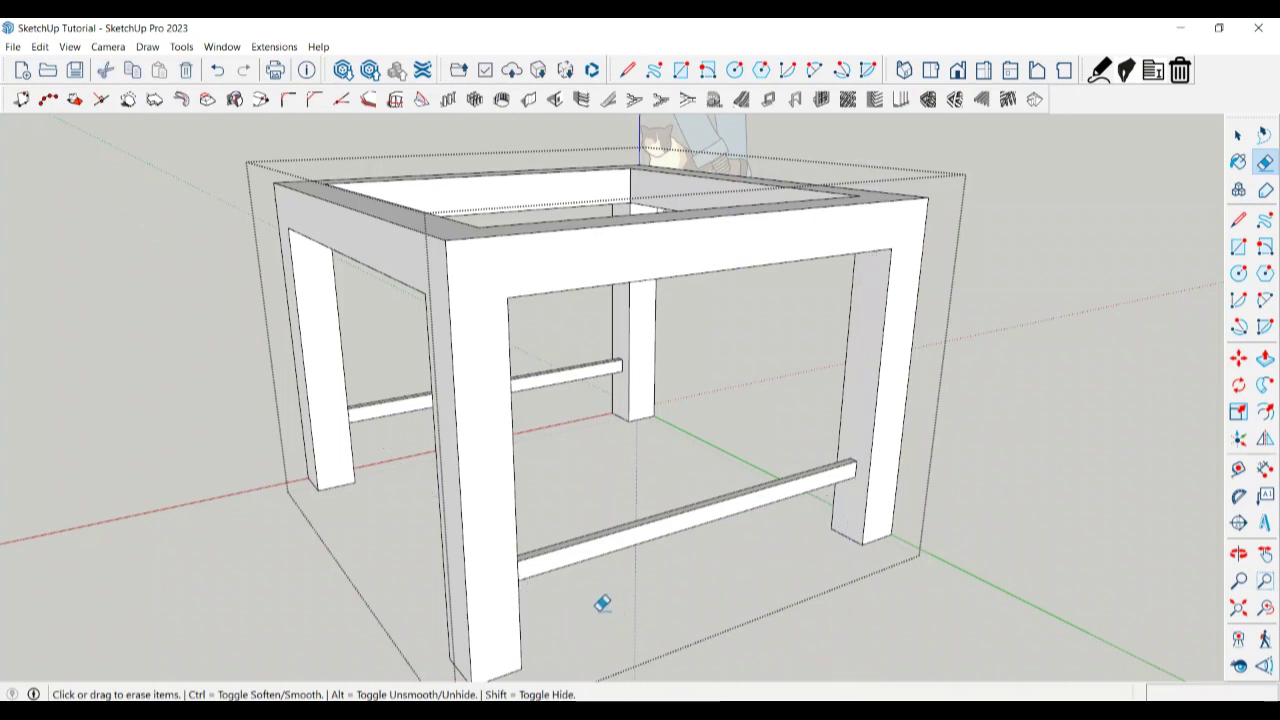
{"action": "scroll", "coordinate": [417, 486], "scroll_direction": "up", "scroll_amount": 2}
{"action": "scroll", "coordinate": [371, 466], "scroll_direction": "up", "scroll_amount": 3}
{"action": "mouse_move", "coordinate": [371, 466]}
{"action": "middle_mouse_down"}
{"action": "mouse_move", "coordinate": [325, 483]}
{"action": "mouse_move", "coordinate": [117, 466]}
{"action": "mouse_move", "coordinate": [949, 423]}
{"action": "middle_mouse_up"}
{"action": "scroll", "coordinate": [949, 423], "scroll_direction": "up", "scroll_amount": 2}
{"action": "scroll", "coordinate": [1013, 493], "scroll_direction": "up", "scroll_amount": 1}
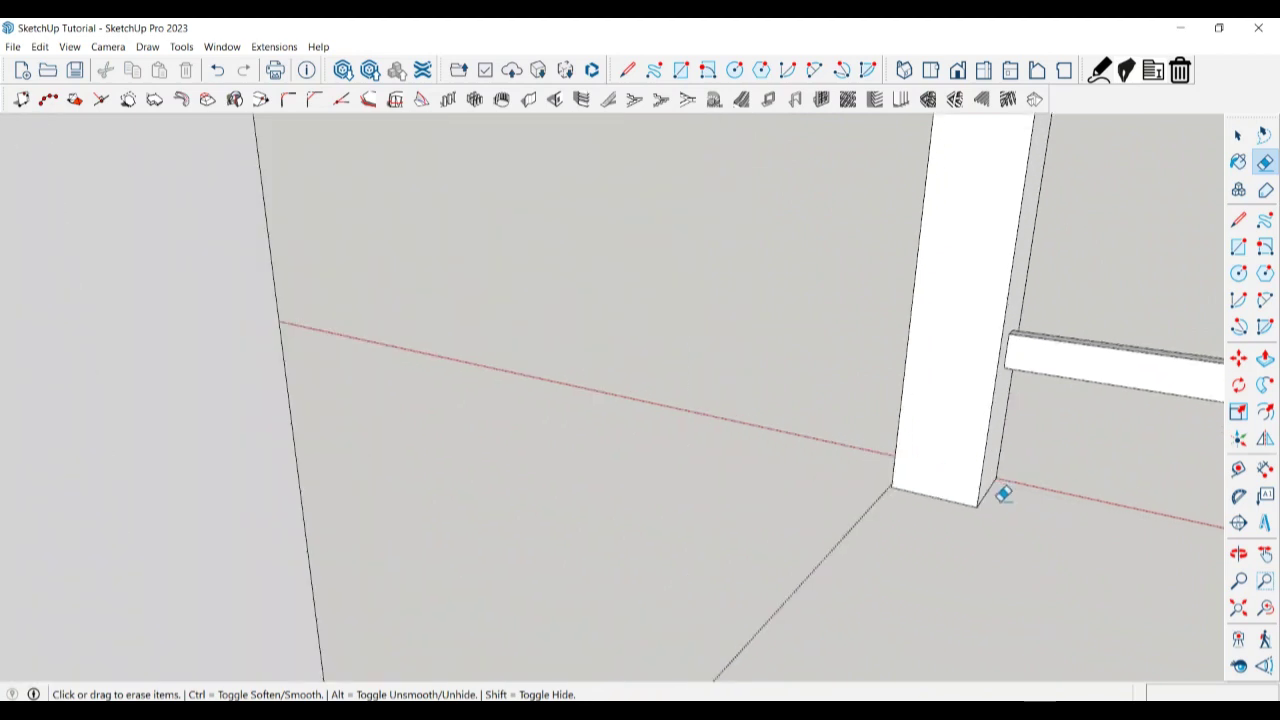
{"action": "key", "text": "space"}
Add 5 mm offset guide lines near the bottom corner of the leg.
{"action": "key", "text": "t"}
{"action": "left_click", "coordinate": [940, 490]}
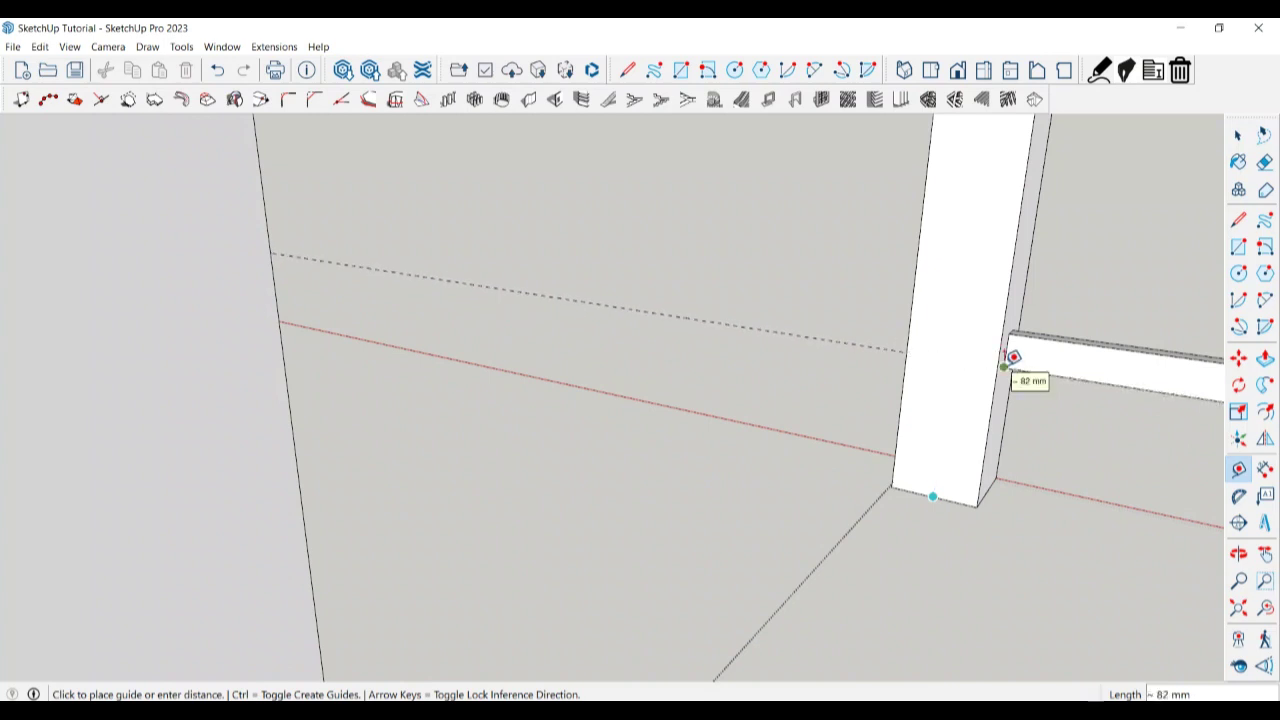
{"action": "key", "text": "Up"}
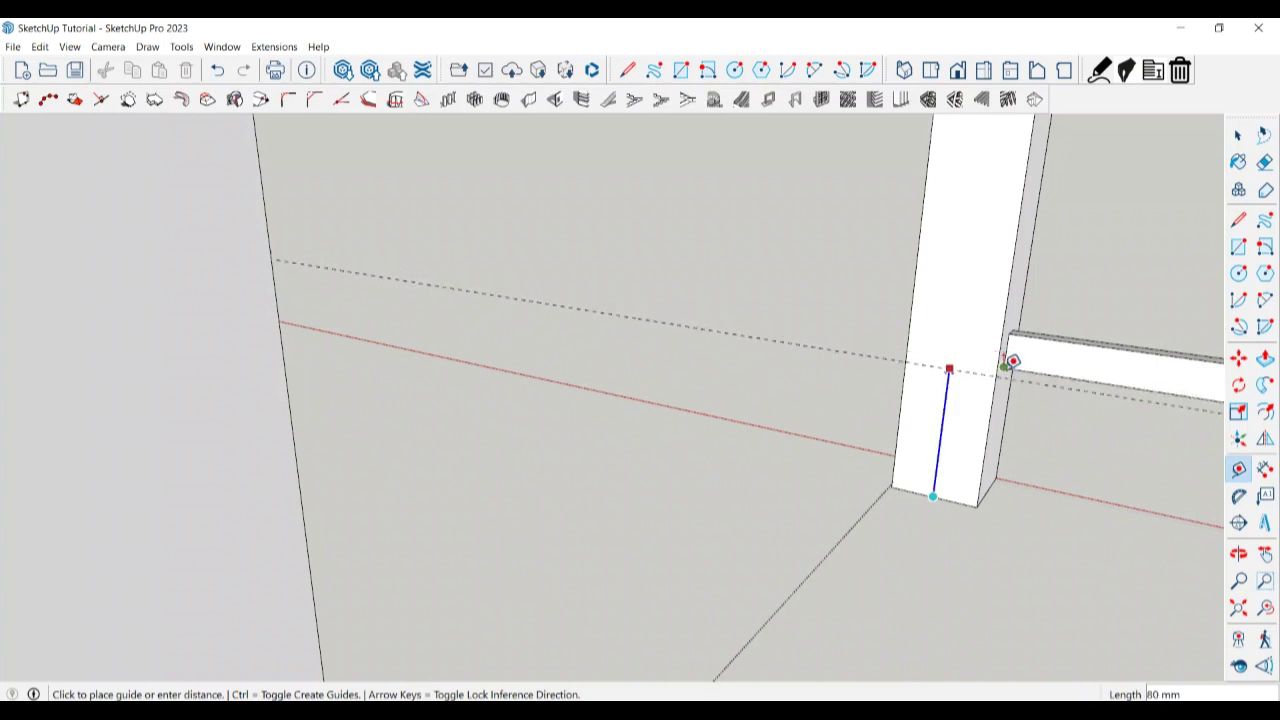
{"action": "left_click", "coordinate": [1012, 361]}
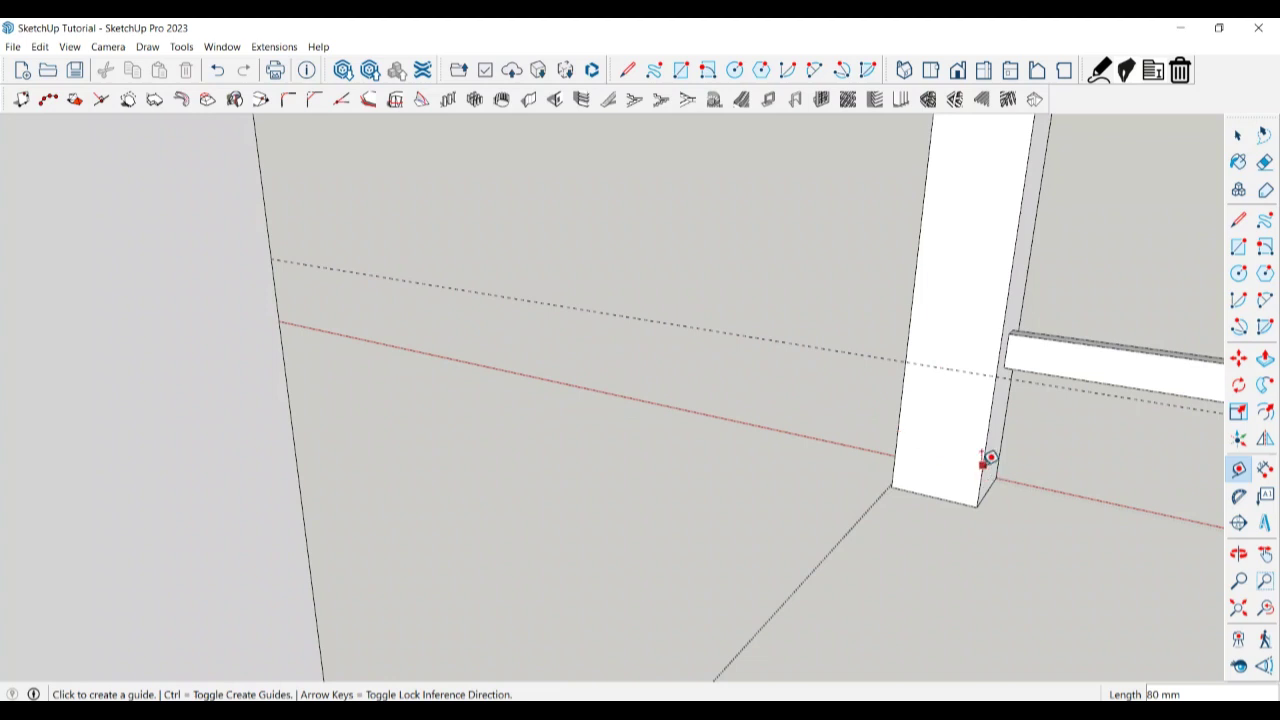
{"action": "left_click", "coordinate": [983, 464]}
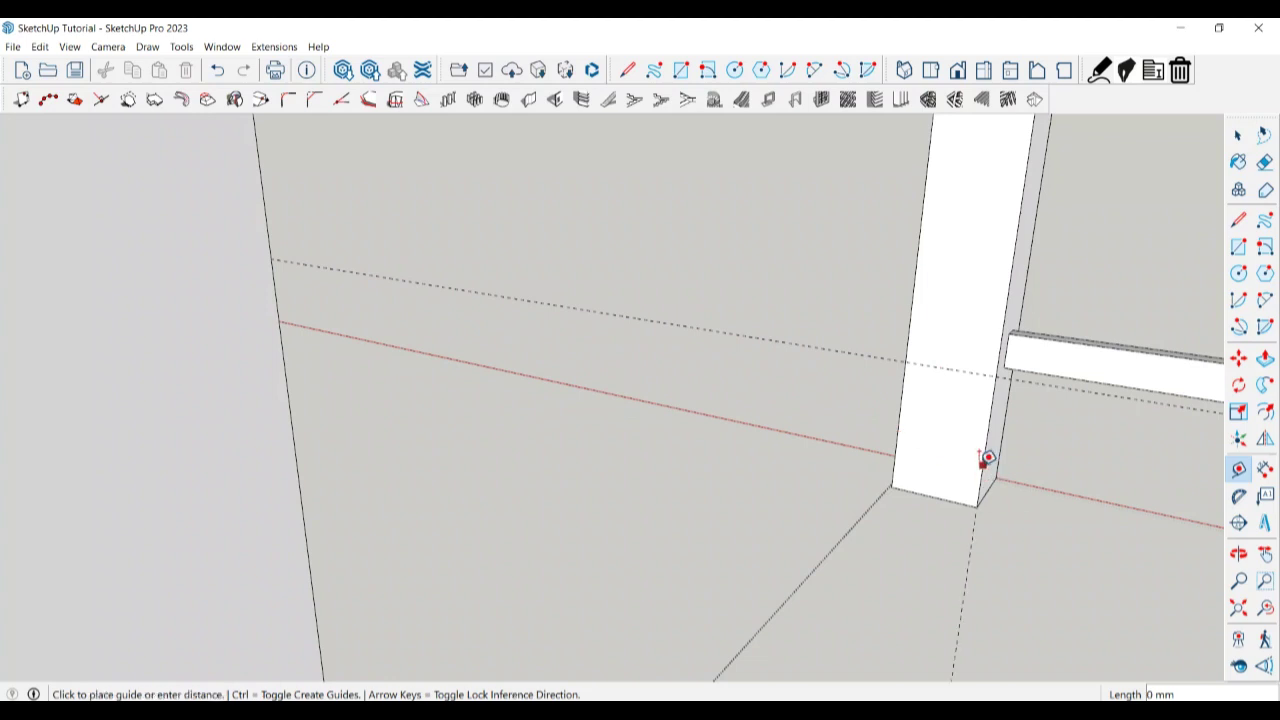
{"action": "scroll", "coordinate": [946, 491], "scroll_direction": "up", "scroll_amount": 2}
{"action": "left_click", "coordinate": [946, 489]}
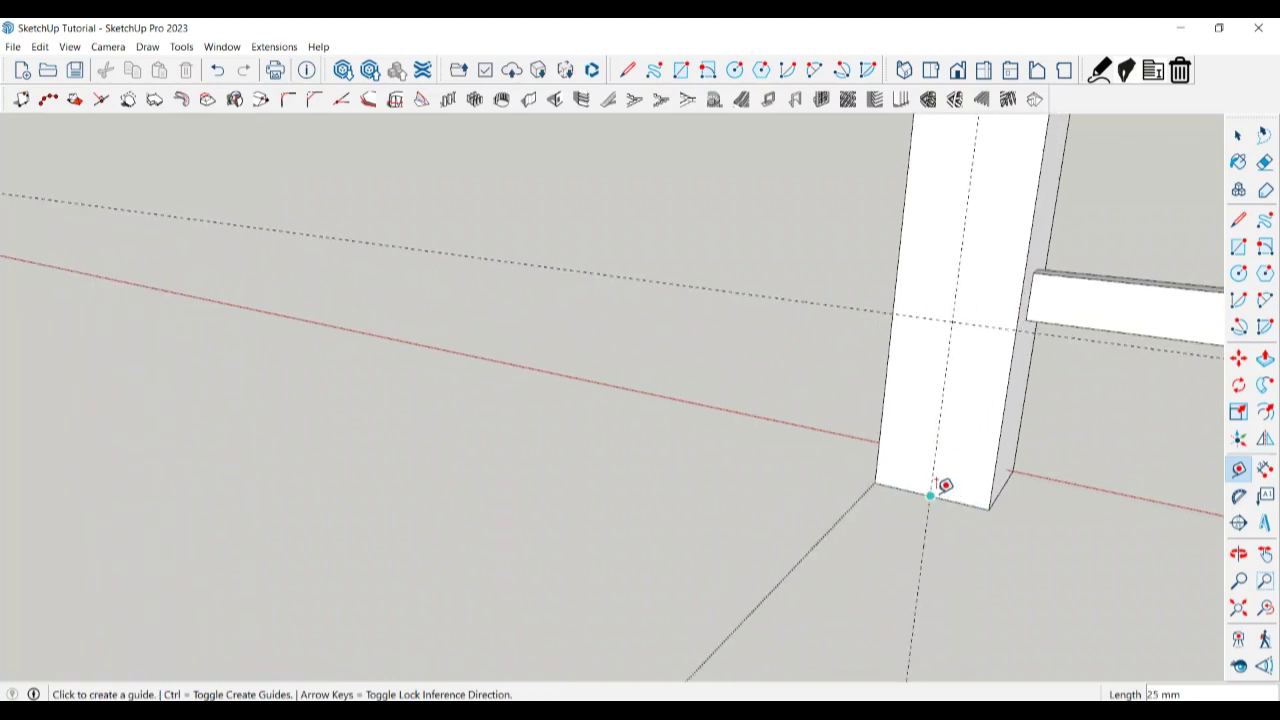
{"action": "left_click", "coordinate": [943, 389]}
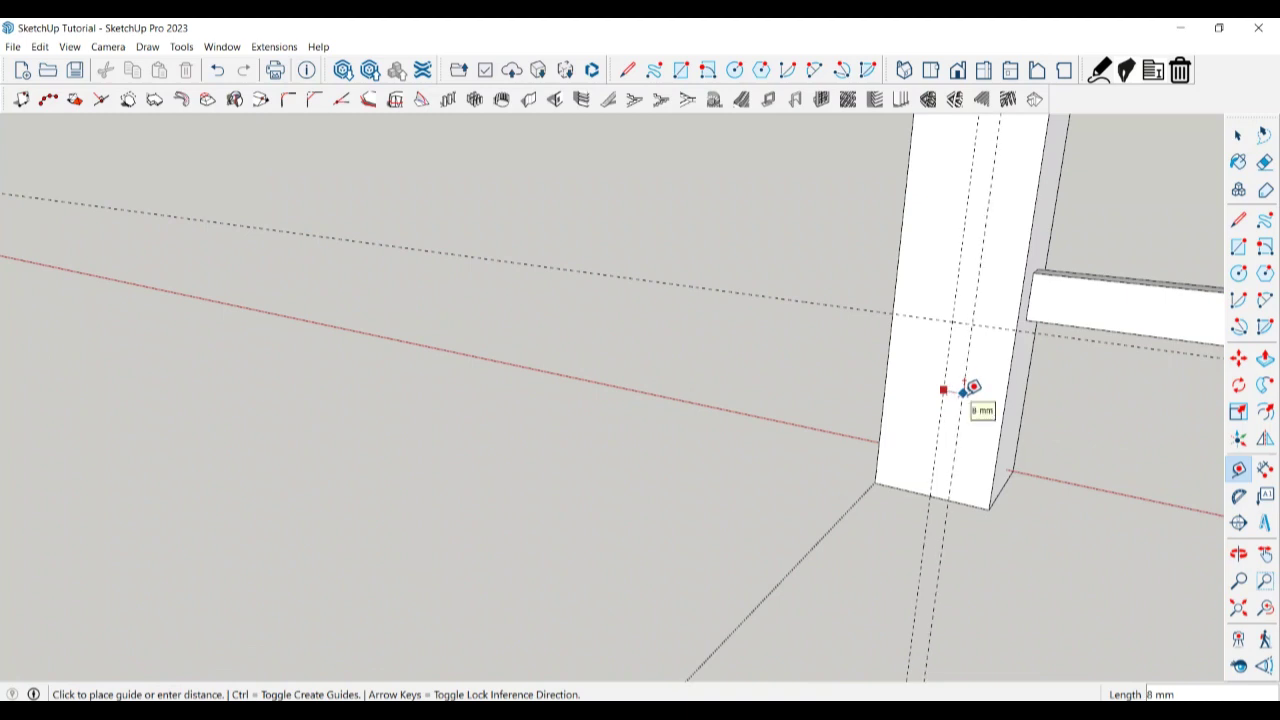
{"action": "type", "text": "5"}
{"action": "key", "text": "Return"}
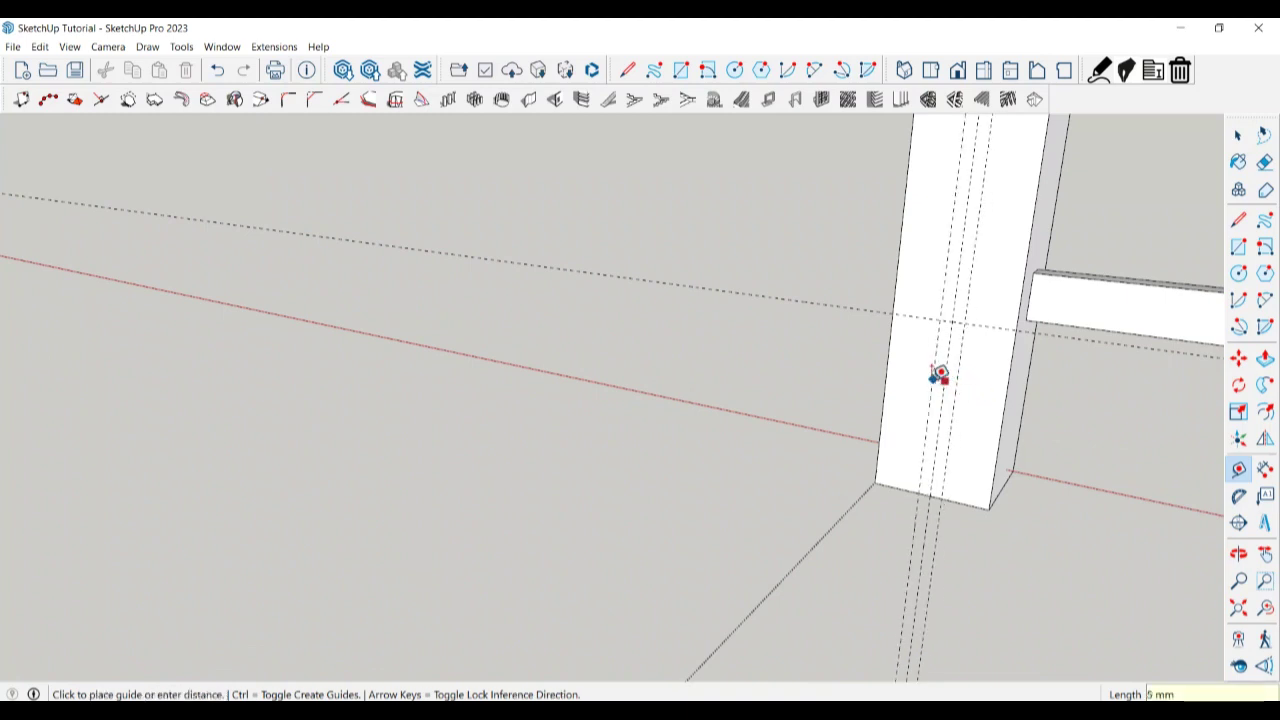
{"action": "type", "text": "5"}
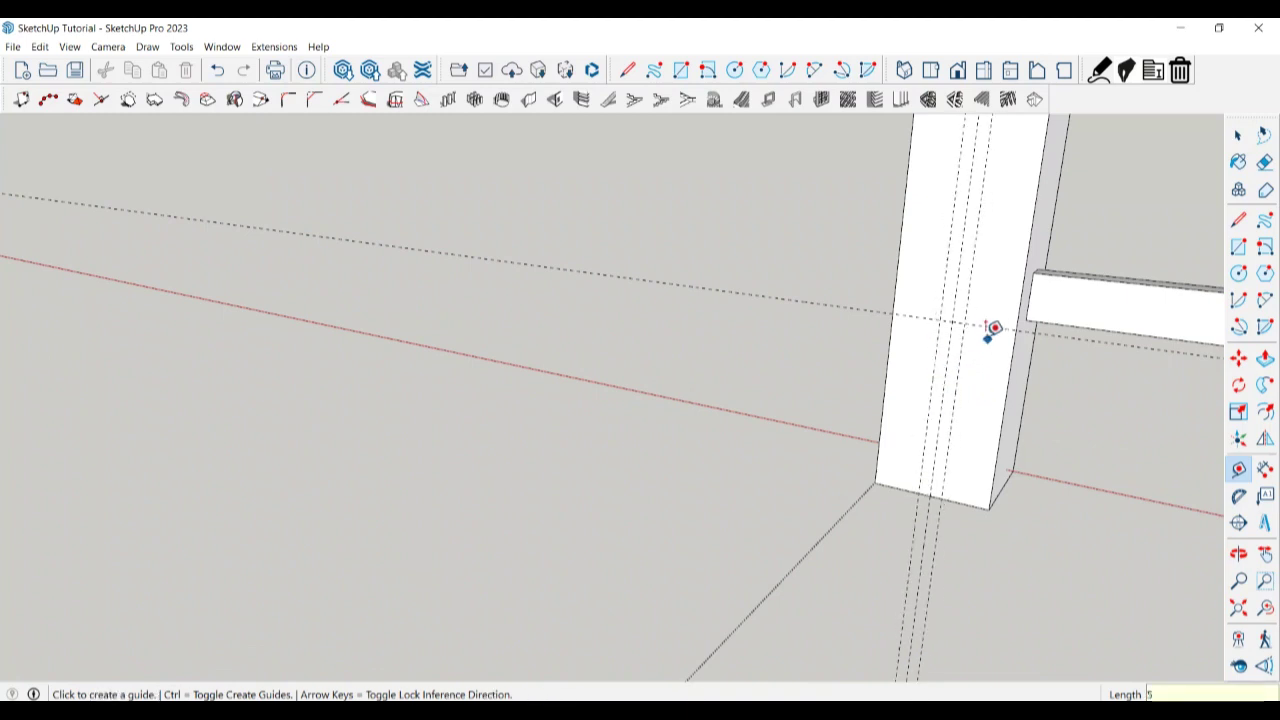
{"action": "type", "text": "20"}
{"action": "key", "text": "Return"}
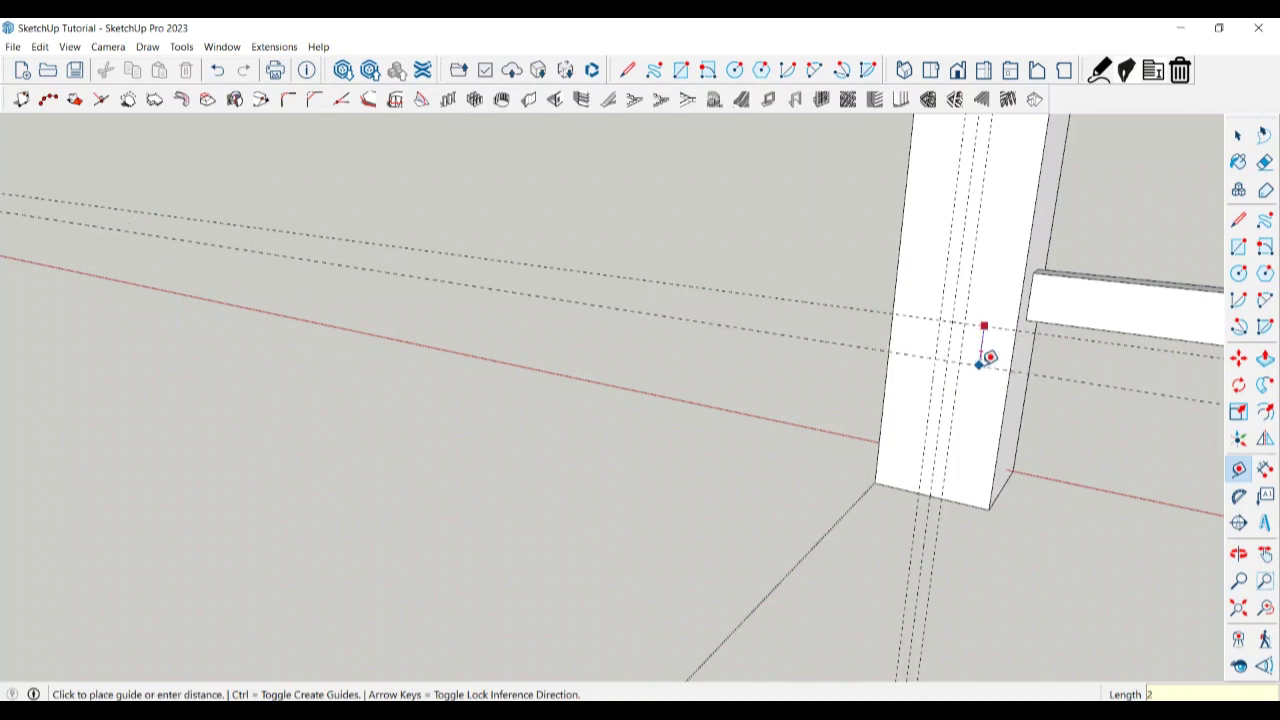
Draw a small rectangle on the leg face at the guide intersection.
{"action": "key", "text": "space"}
{"action": "key", "text": "r"}
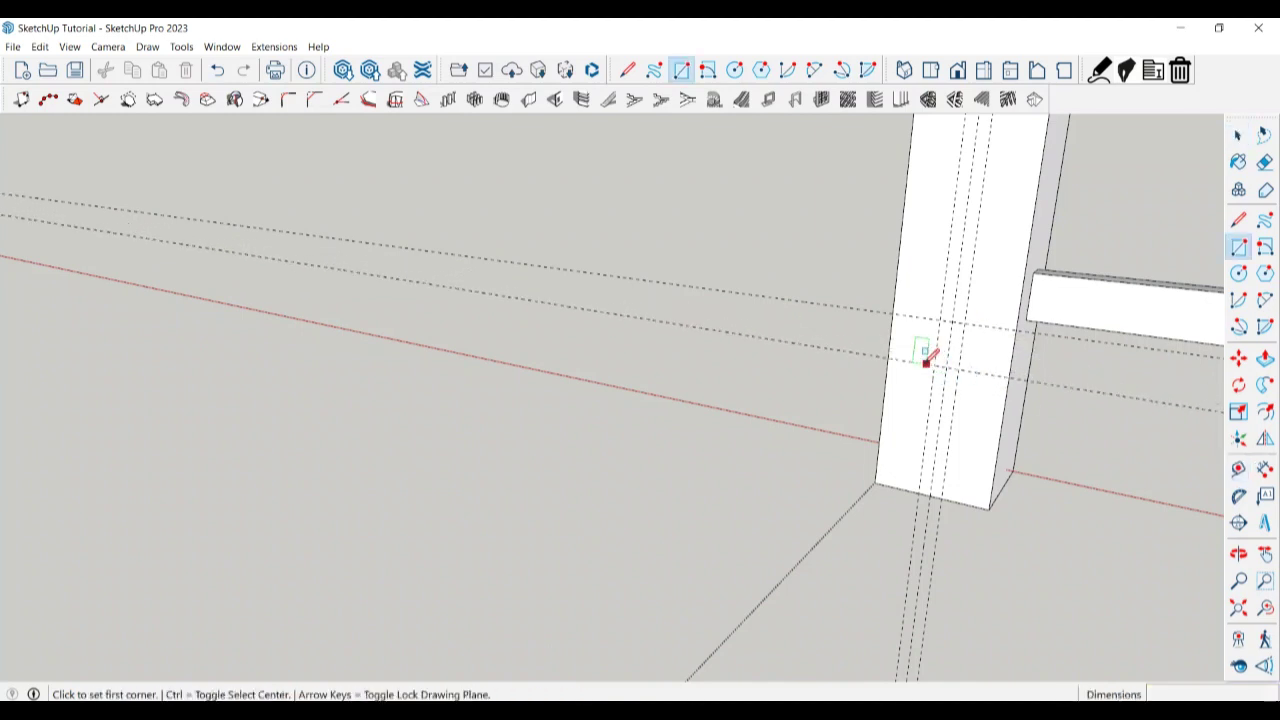
{"action": "left_click", "coordinate": [943, 320]}
{"action": "left_click", "coordinate": [964, 364]}
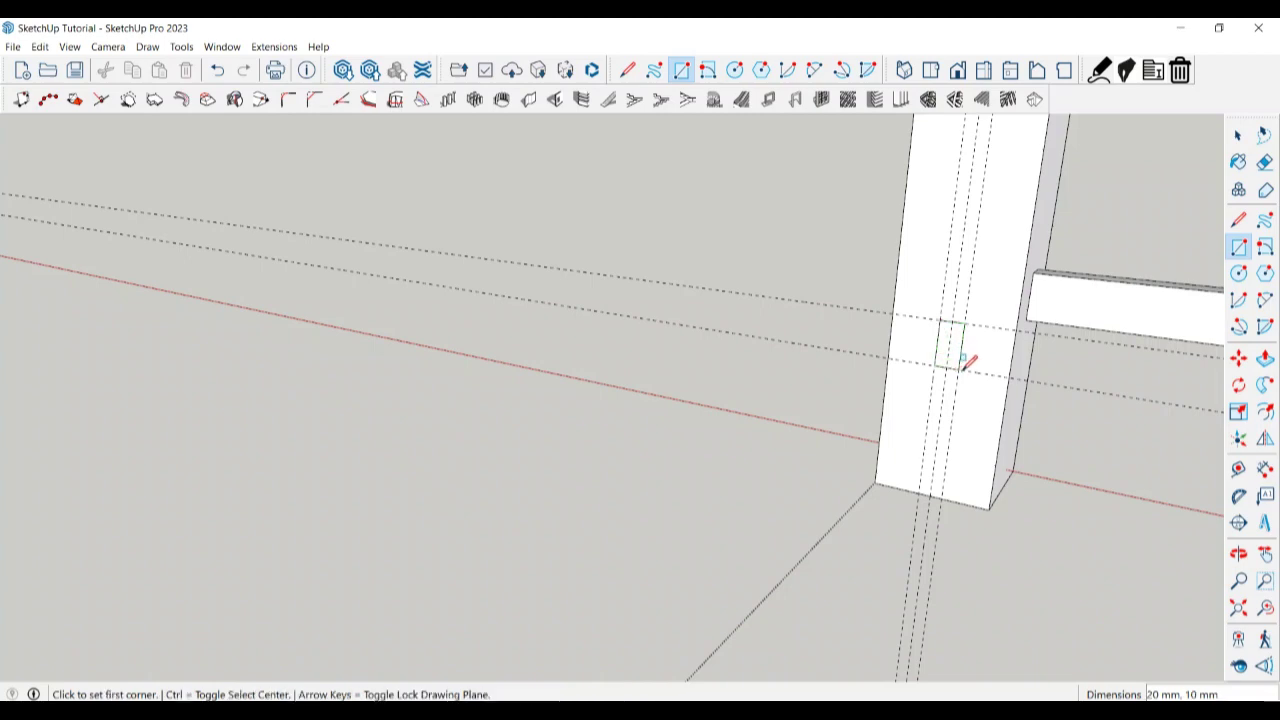
{"action": "key", "text": "space"}
Push/Pull the small rectangle across to the opposite leg as a thin rail.
{"action": "left_click", "coordinate": [956, 362]}
{"action": "key", "text": "p"}
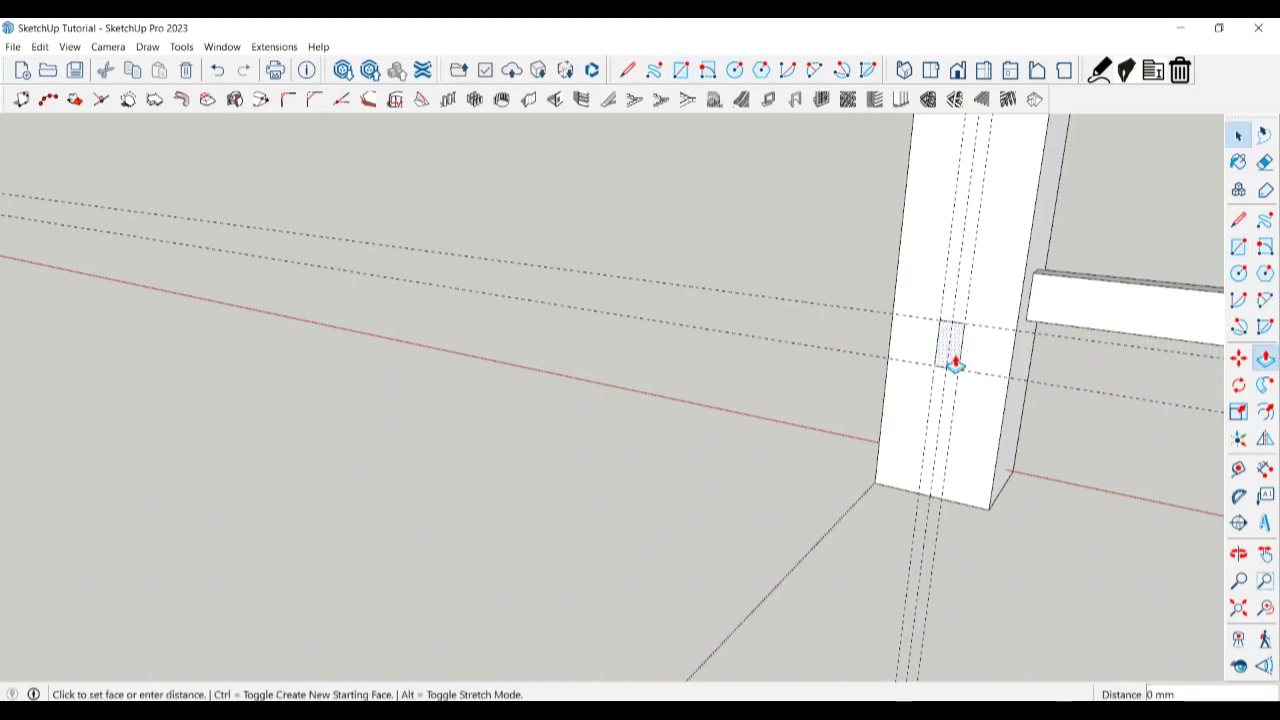
{"action": "left_click", "coordinate": [954, 360]}
{"action": "scroll", "coordinate": [987, 278], "scroll_direction": "down", "scroll_amount": 3}
{"action": "scroll", "coordinate": [987, 280], "scroll_direction": "down", "scroll_amount": 3}
{"action": "scroll", "coordinate": [933, 358], "scroll_direction": "down", "scroll_amount": 1}
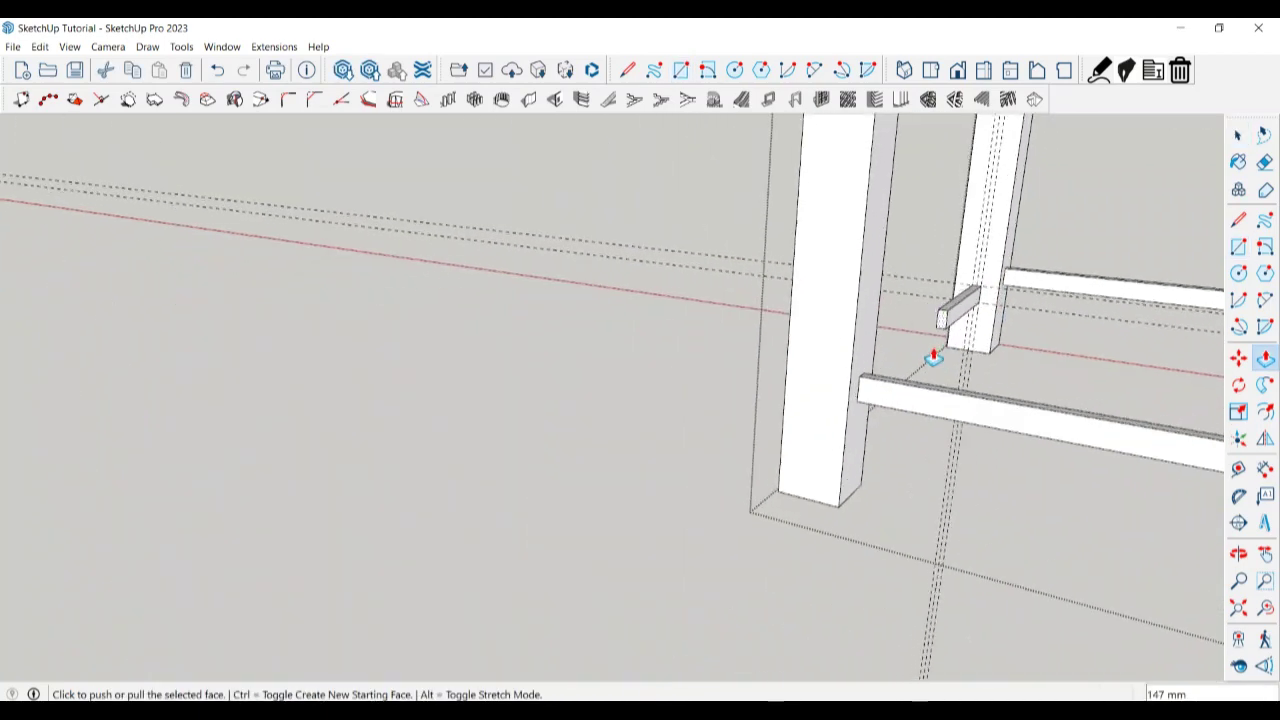
{"action": "left_click", "coordinate": [941, 328]}
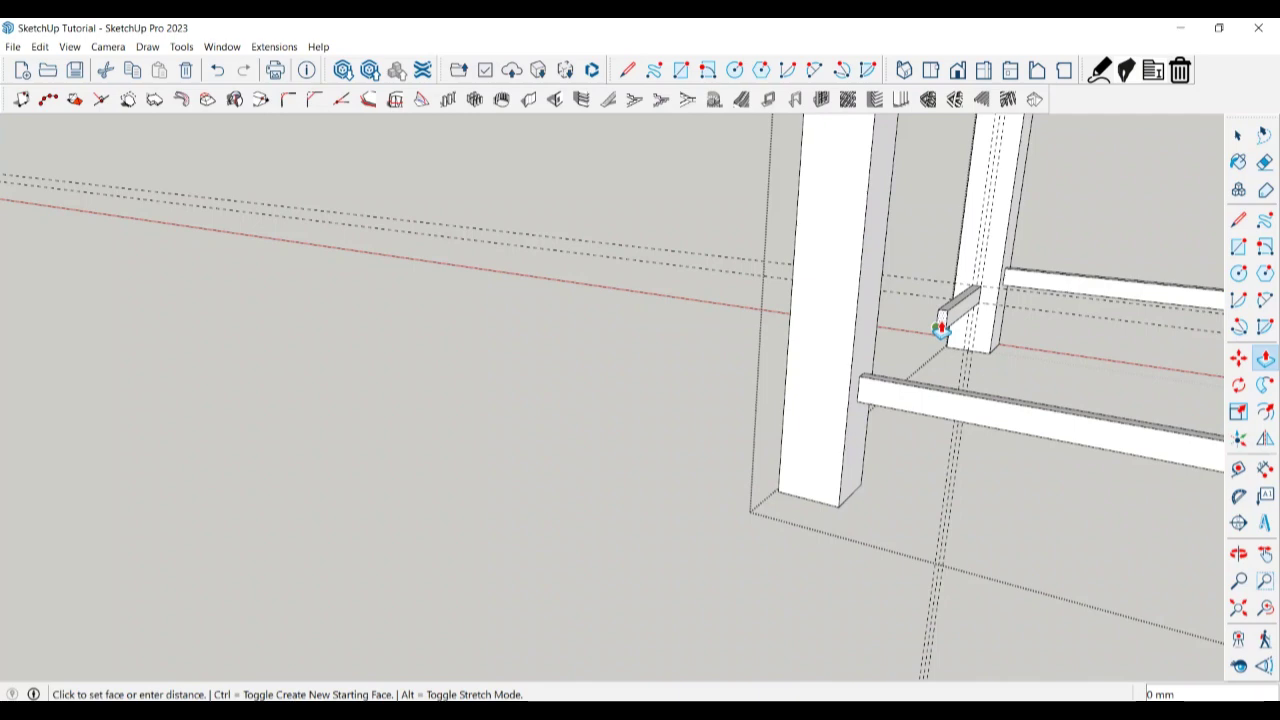
{"action": "left_click", "coordinate": [863, 490]}
{"action": "key", "text": "space"}
{"action": "scroll", "coordinate": [766, 446], "scroll_direction": "down", "scroll_amount": 1}
Add two 5 mm offset guides on the next leg.
{"action": "scroll", "coordinate": [700, 450], "scroll_direction": "down", "scroll_amount": 4}
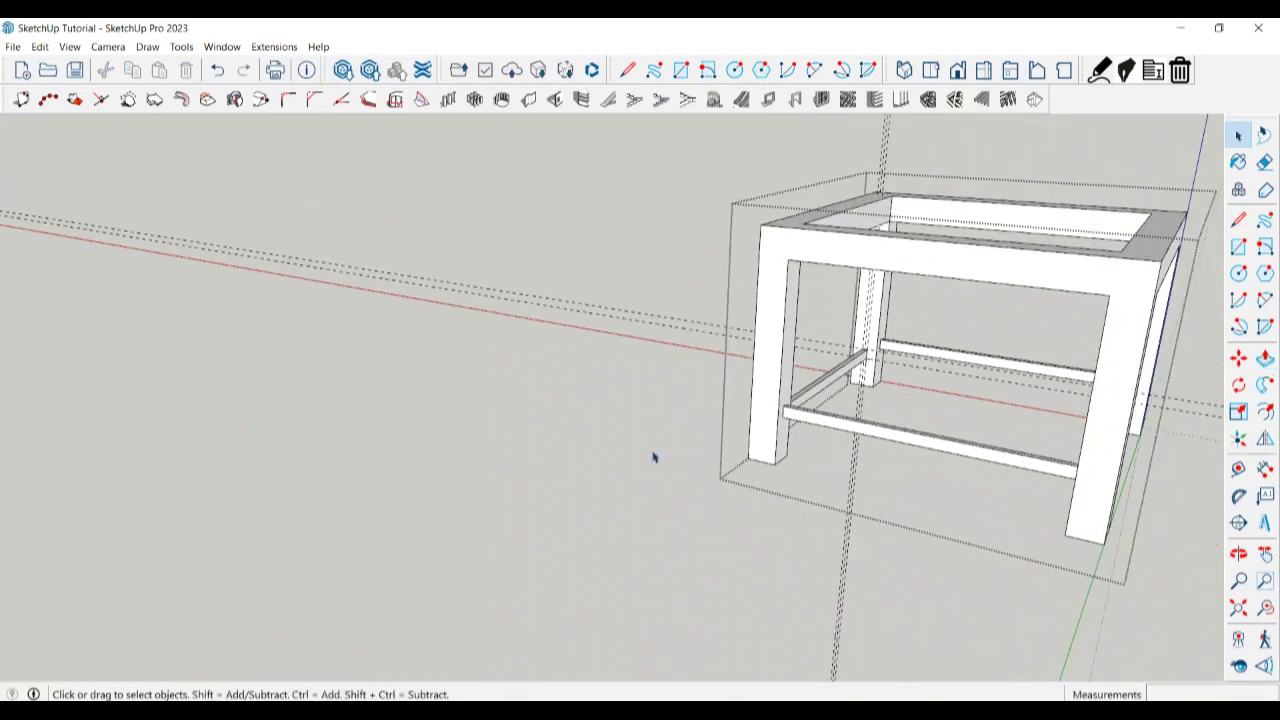
{"action": "mouse_move", "coordinate": [651, 457]}
{"action": "middle_mouse_down"}
{"action": "mouse_move", "coordinate": [797, 509]}
{"action": "mouse_move", "coordinate": [943, 366]}
{"action": "middle_mouse_up"}
{"action": "scroll", "coordinate": [943, 366], "scroll_direction": "up", "scroll_amount": 4}
{"action": "scroll", "coordinate": [992, 325], "scroll_direction": "up", "scroll_amount": 3}
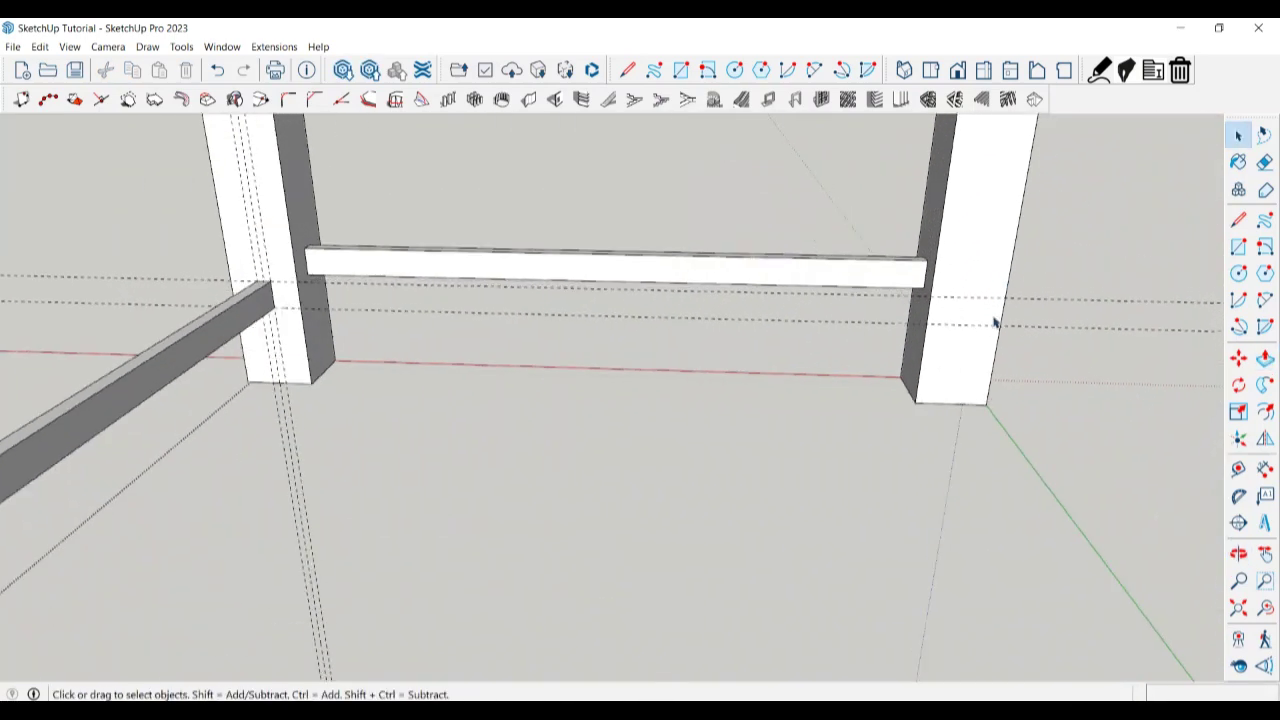
{"action": "key", "text": "t"}
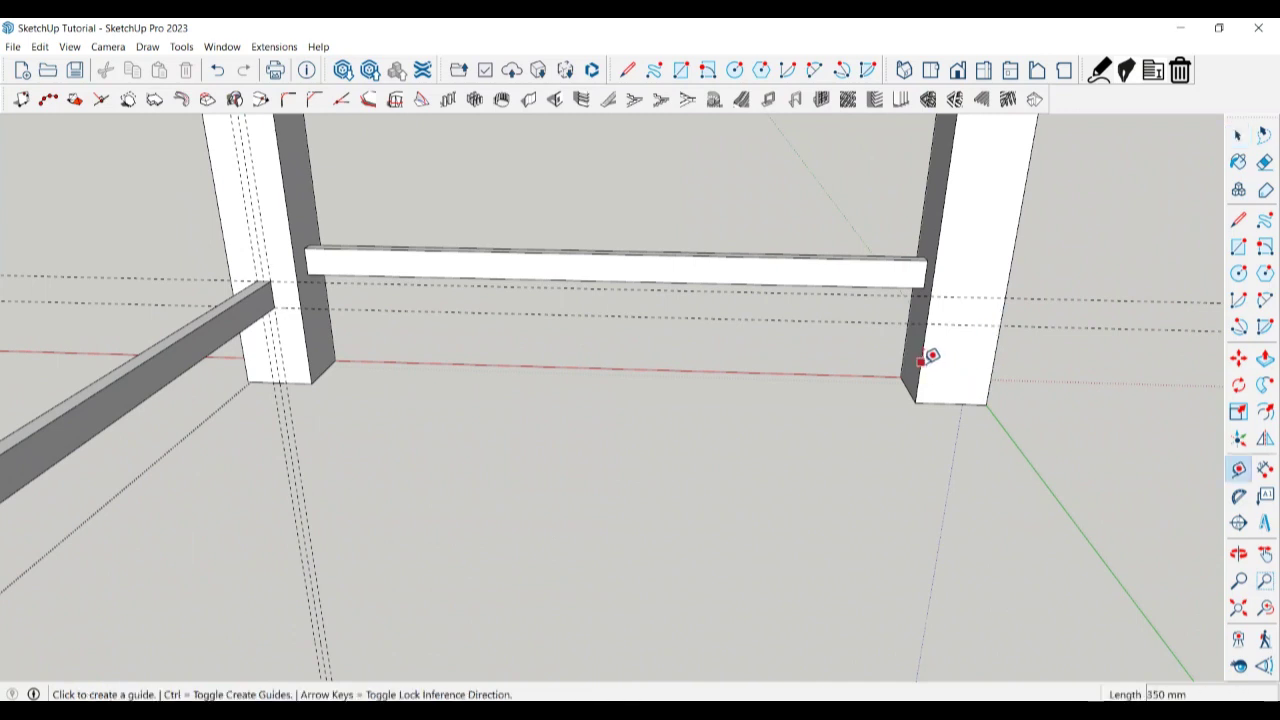
{"action": "left_click", "coordinate": [920, 362]}
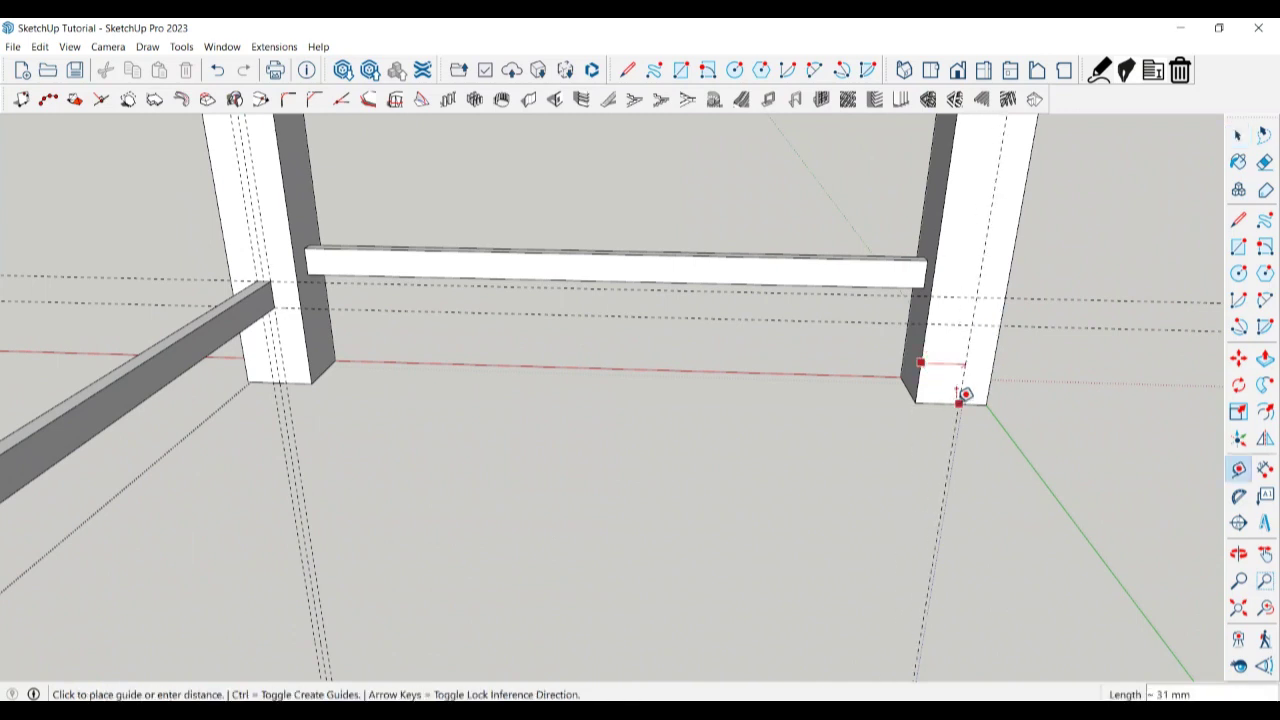
{"action": "scroll", "coordinate": [964, 396], "scroll_direction": "up", "scroll_amount": 2}
{"action": "scroll", "coordinate": [963, 397], "scroll_direction": "up", "scroll_amount": 2}
{"action": "left_click", "coordinate": [951, 390]}
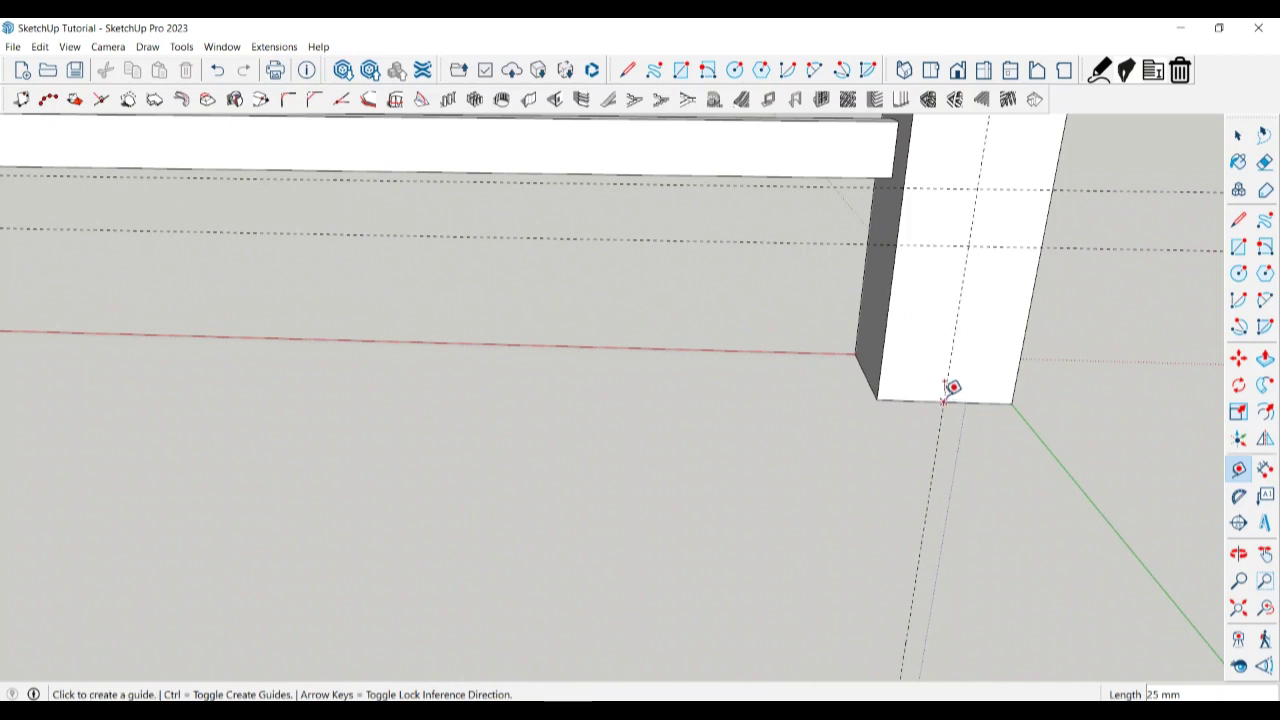
{"action": "left_click", "coordinate": [951, 348]}
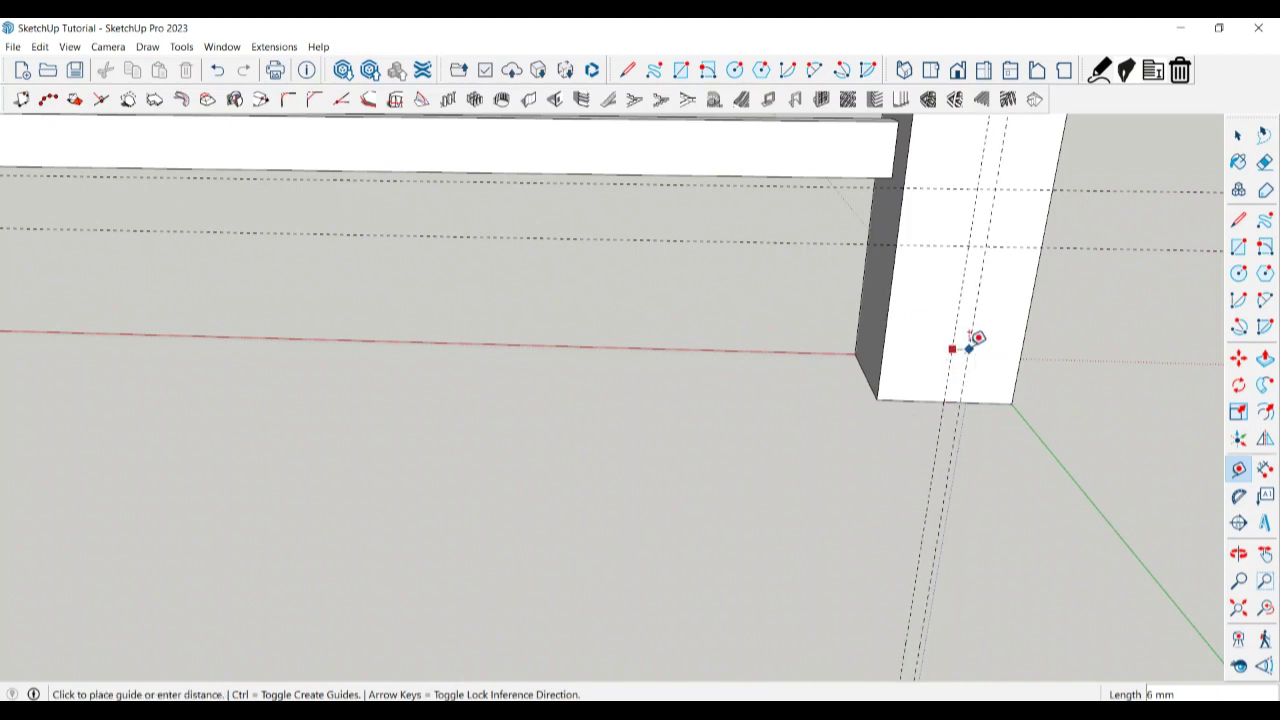
{"action": "type", "text": "5"}
{"action": "left_click", "coordinate": [962, 318]}
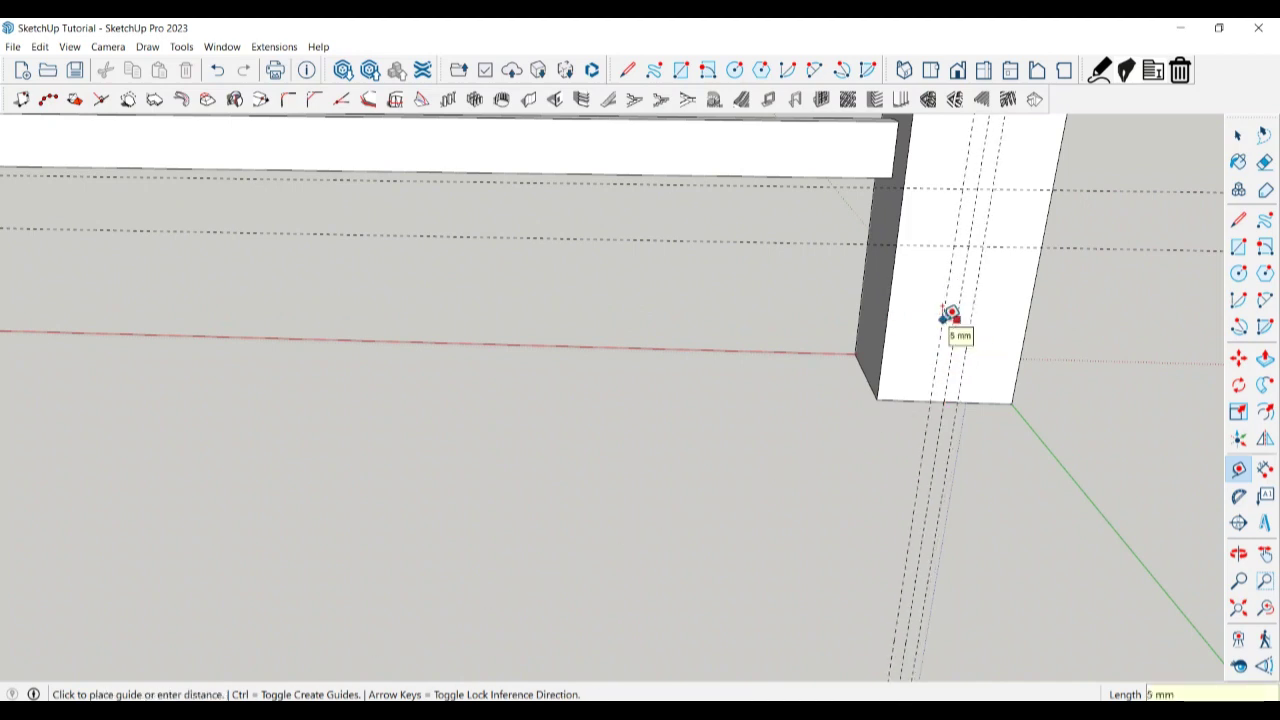
{"action": "type", "text": "5"}
{"action": "key", "text": "Return"}
Draw a small rectangle on the leg face at the guides.
{"action": "key", "text": "space"}
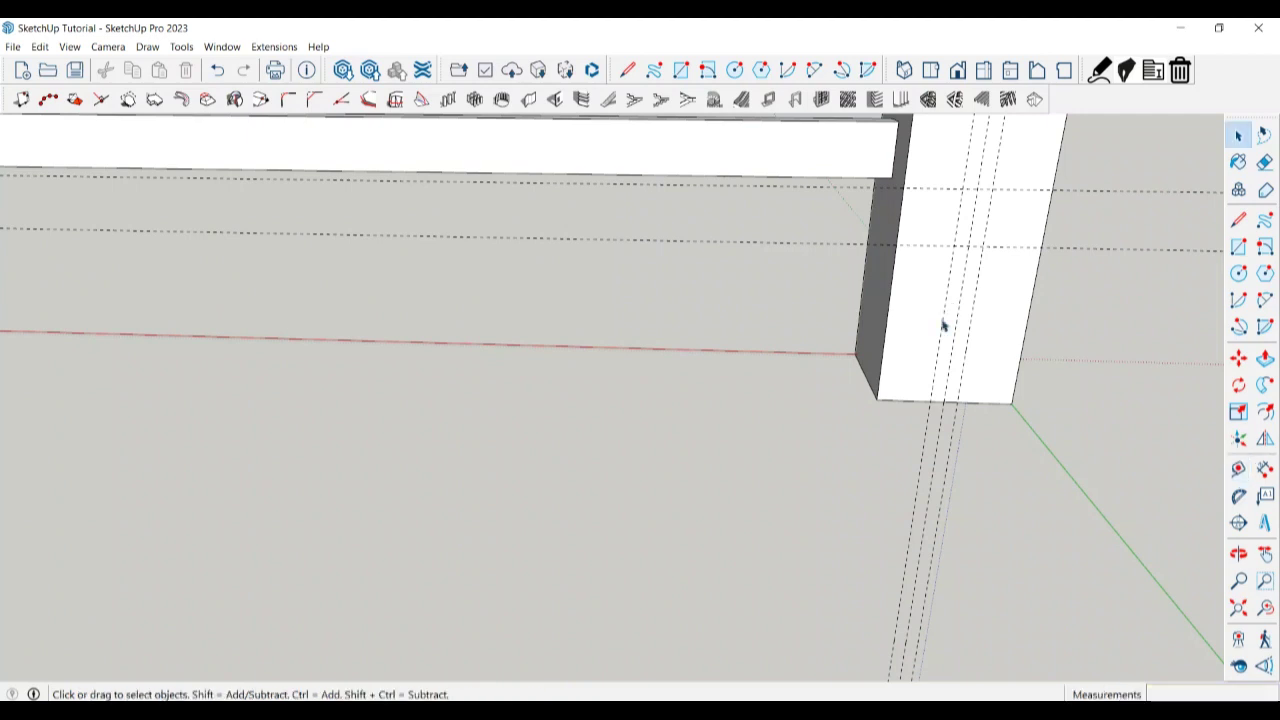
{"action": "key", "text": "r"}
{"action": "left_click", "coordinate": [962, 188]}
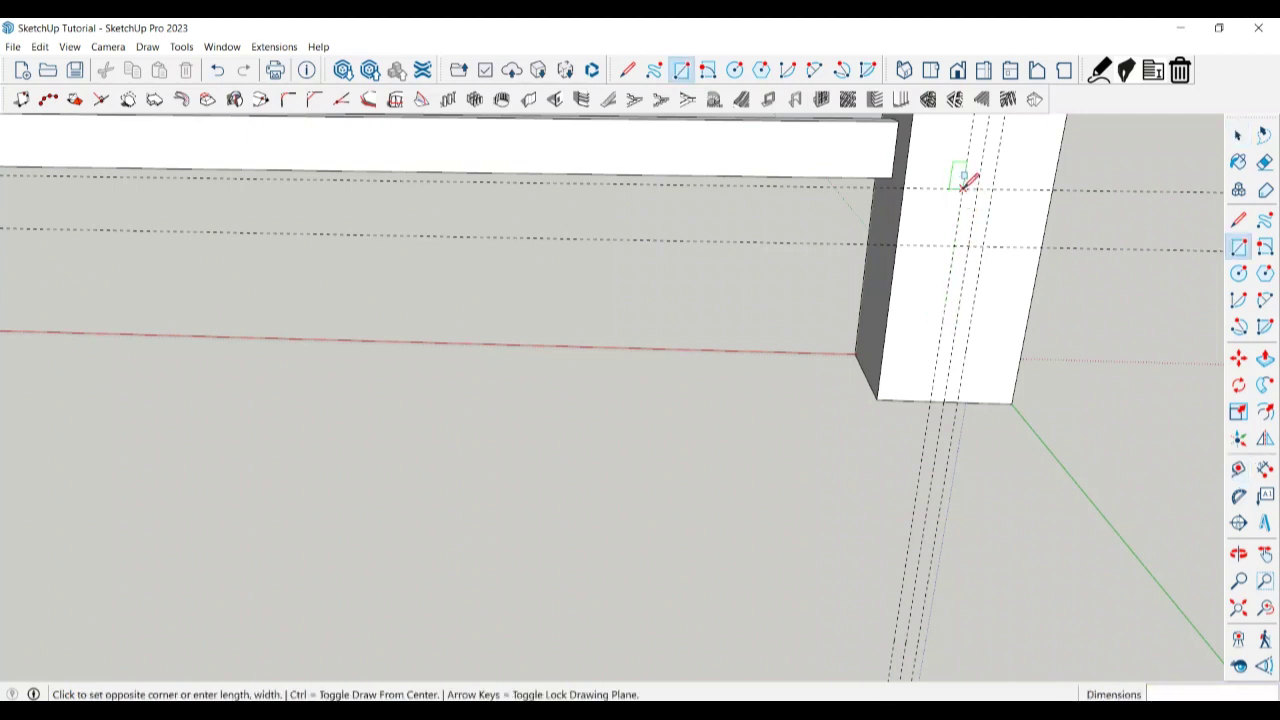
{"action": "left_click", "coordinate": [991, 242]}
{"action": "key", "text": "space"}
Extrude the rectangle 345 mm to the adjacent leg as a thin rail.
{"action": "left_click", "coordinate": [977, 234]}
{"action": "key", "text": "p"}
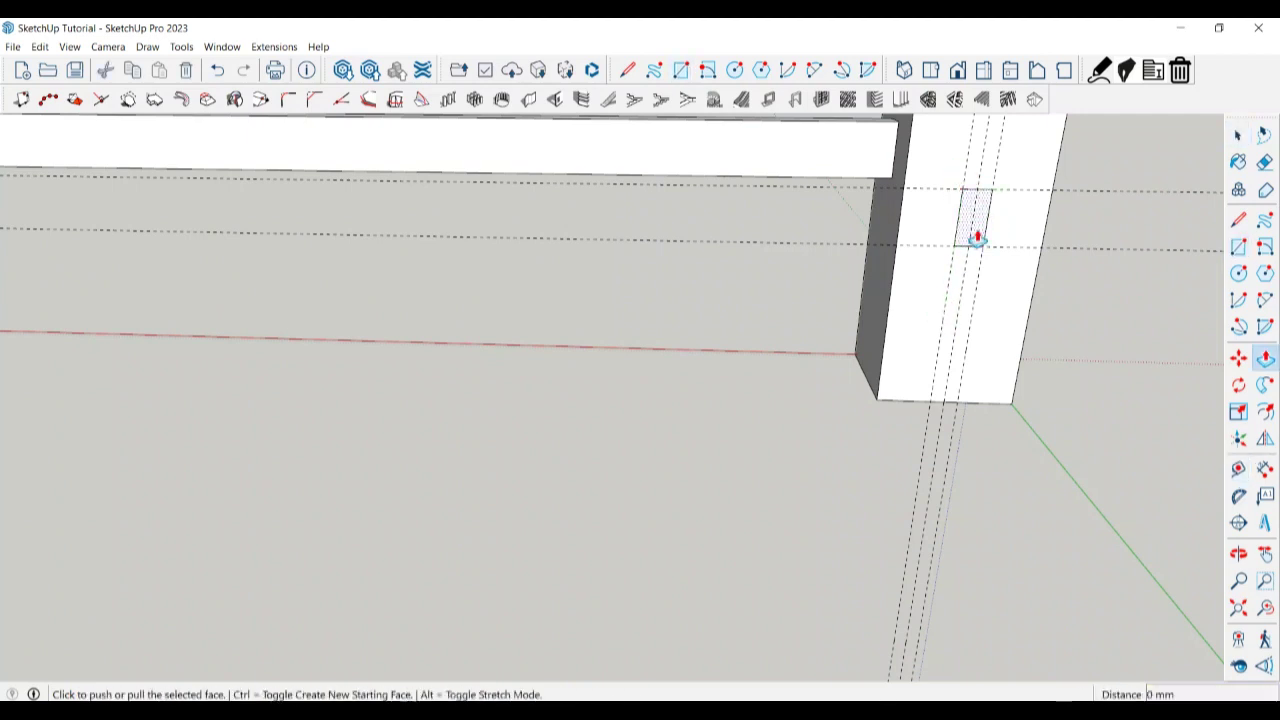
{"action": "left_click", "coordinate": [1037, 377]}
{"action": "mouse_move", "coordinate": [1037, 377]}
{"action": "middle_mouse_down"}
{"action": "mouse_move", "coordinate": [726, 289]}
{"action": "mouse_move", "coordinate": [738, 275]}
{"action": "middle_mouse_up"}
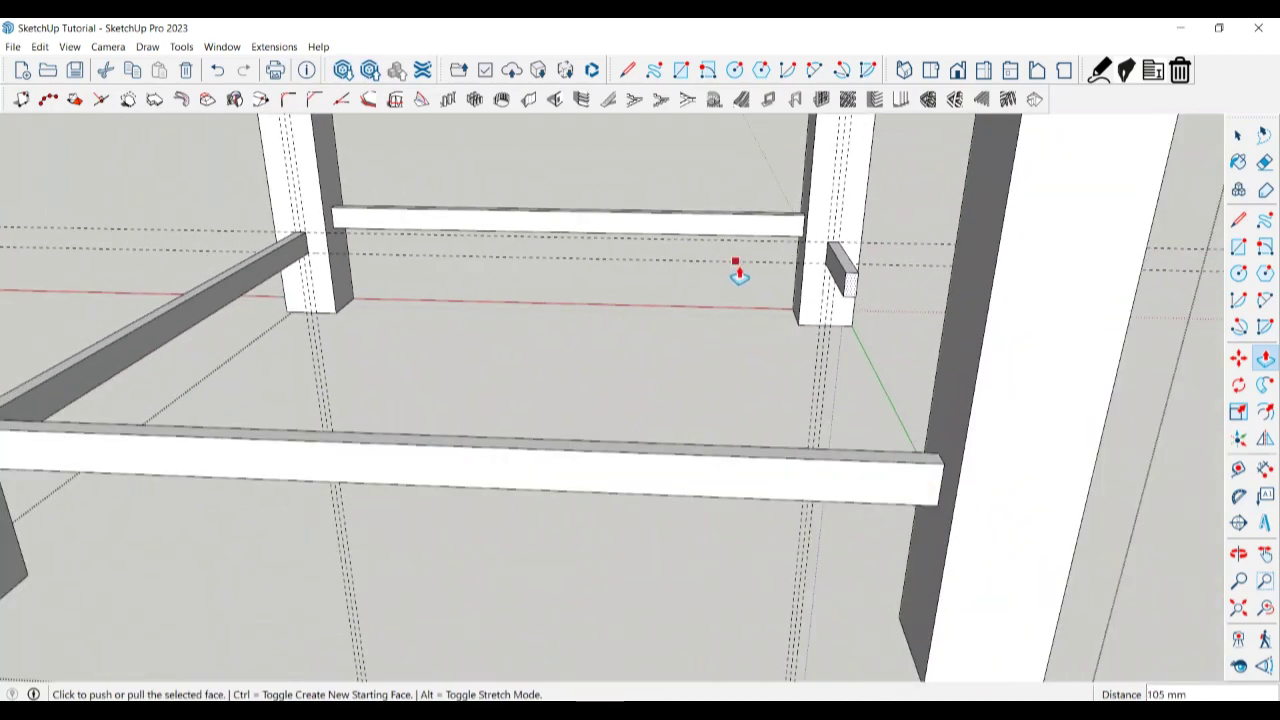
{"action": "left_click", "coordinate": [951, 332]}
{"action": "scroll", "coordinate": [866, 366], "scroll_direction": "down", "scroll_amount": 3}
{"action": "scroll", "coordinate": [866, 366], "scroll_direction": "down", "scroll_amount": 3}
{"action": "key", "text": "space"}
{"action": "scroll", "coordinate": [855, 394], "scroll_direction": "down", "scroll_amount": 3}
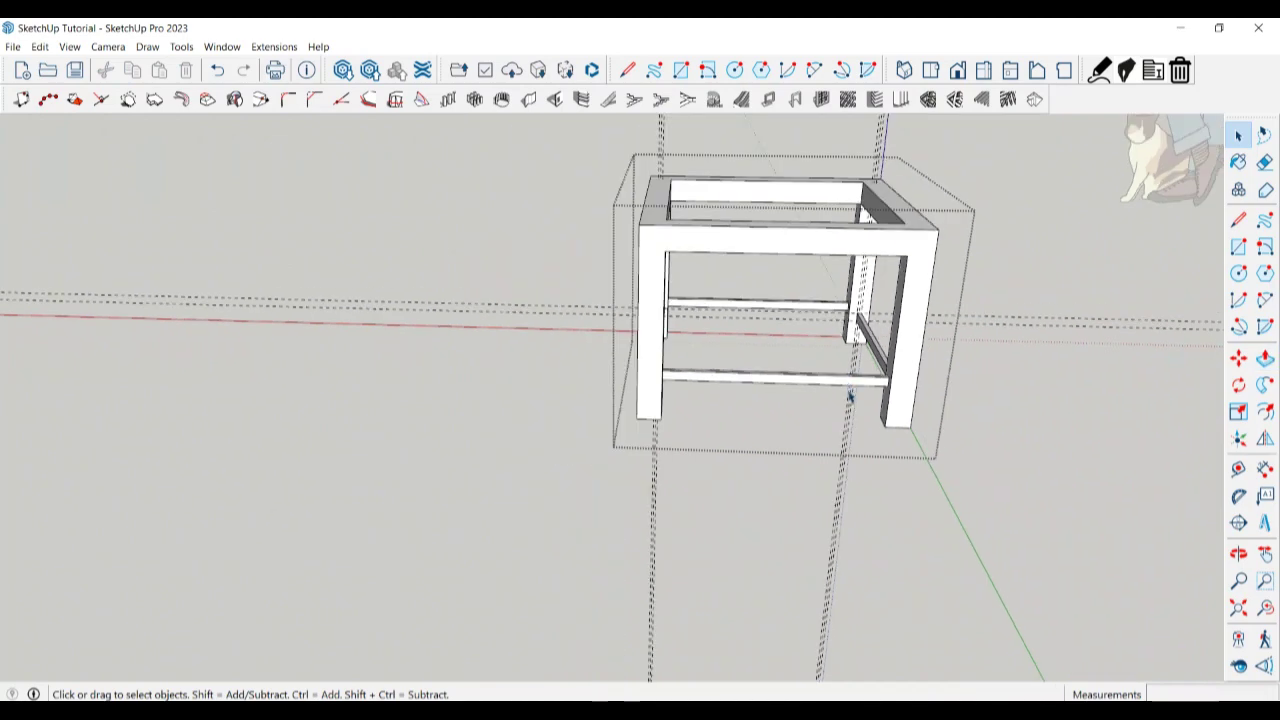
{"action": "key", "text": "e"}
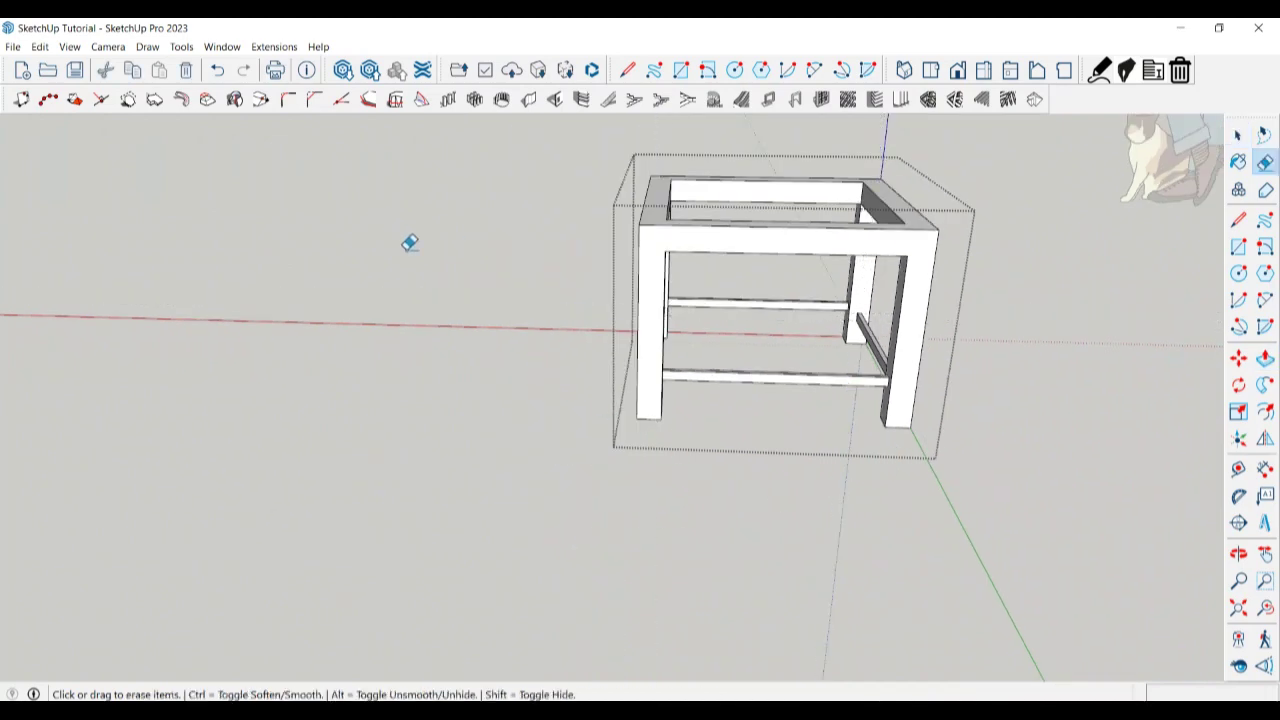
{"action": "mouse_move", "coordinate": [757, 443]}
{"action": "middle_mouse_down"}
{"action": "mouse_move", "coordinate": [437, 399]}
{"action": "mouse_move", "coordinate": [456, 418]}
{"action": "middle_mouse_up"}
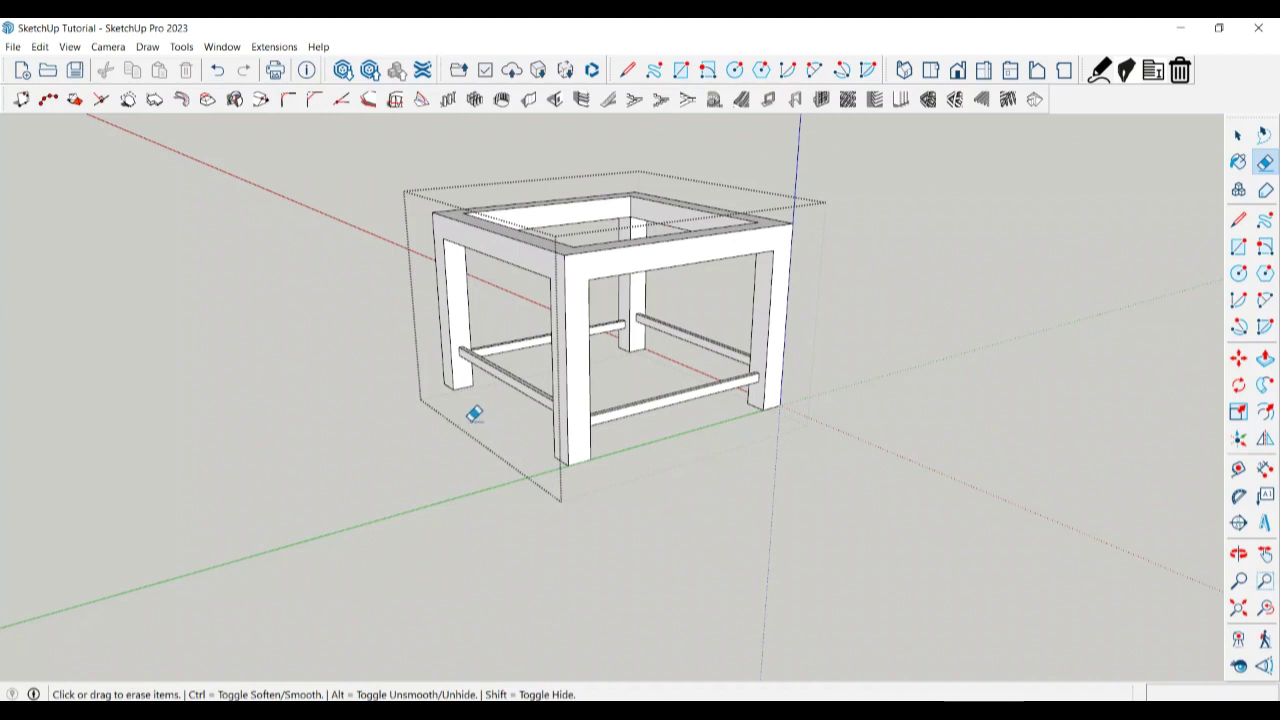
{"action": "middle_click_drag", "start_coordinate": [582, 401], "coordinate": [623, 446]}
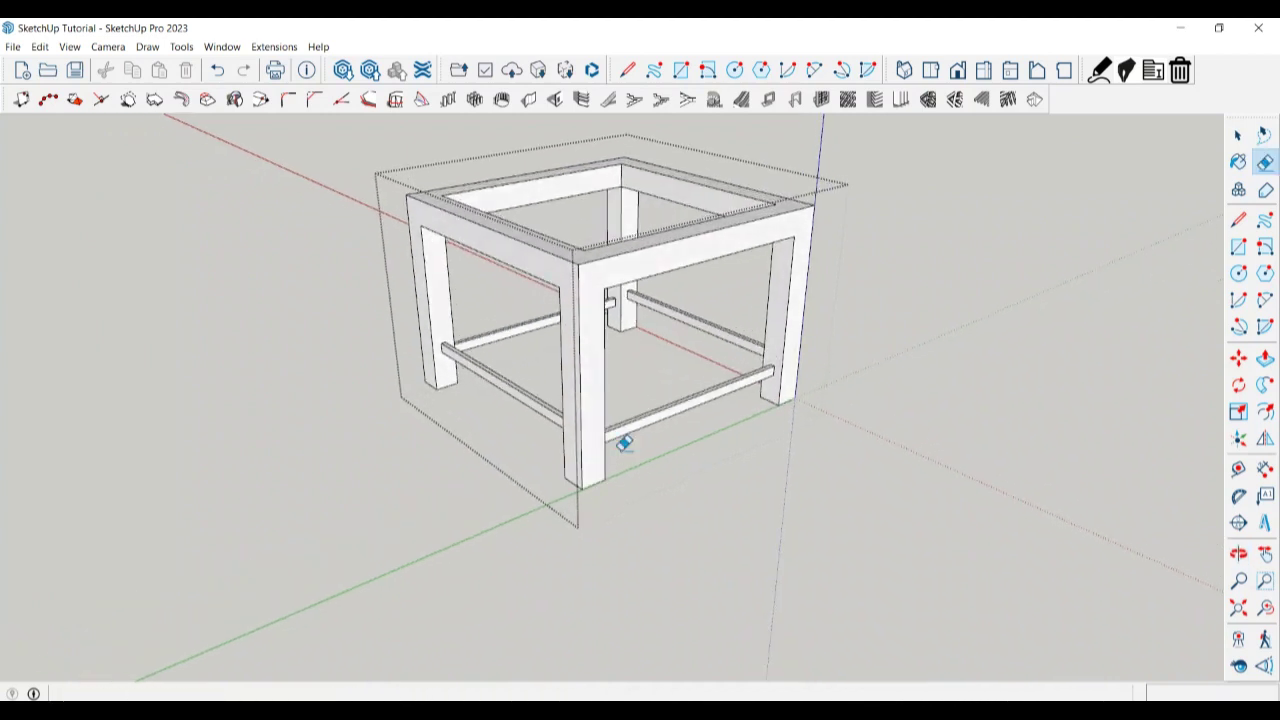
{"action": "scroll", "coordinate": [689, 317], "scroll_direction": "up", "scroll_amount": 2}
{"action": "scroll", "coordinate": [689, 317], "scroll_direction": "up", "scroll_amount": 3}
{"action": "middle_click_drag", "start_coordinate": [689, 317], "coordinate": [683, 419]}
{"action": "scroll", "coordinate": [691, 497], "scroll_direction": "down", "scroll_amount": 3}
{"action": "scroll", "coordinate": [703, 549], "scroll_direction": "down", "scroll_amount": 2}
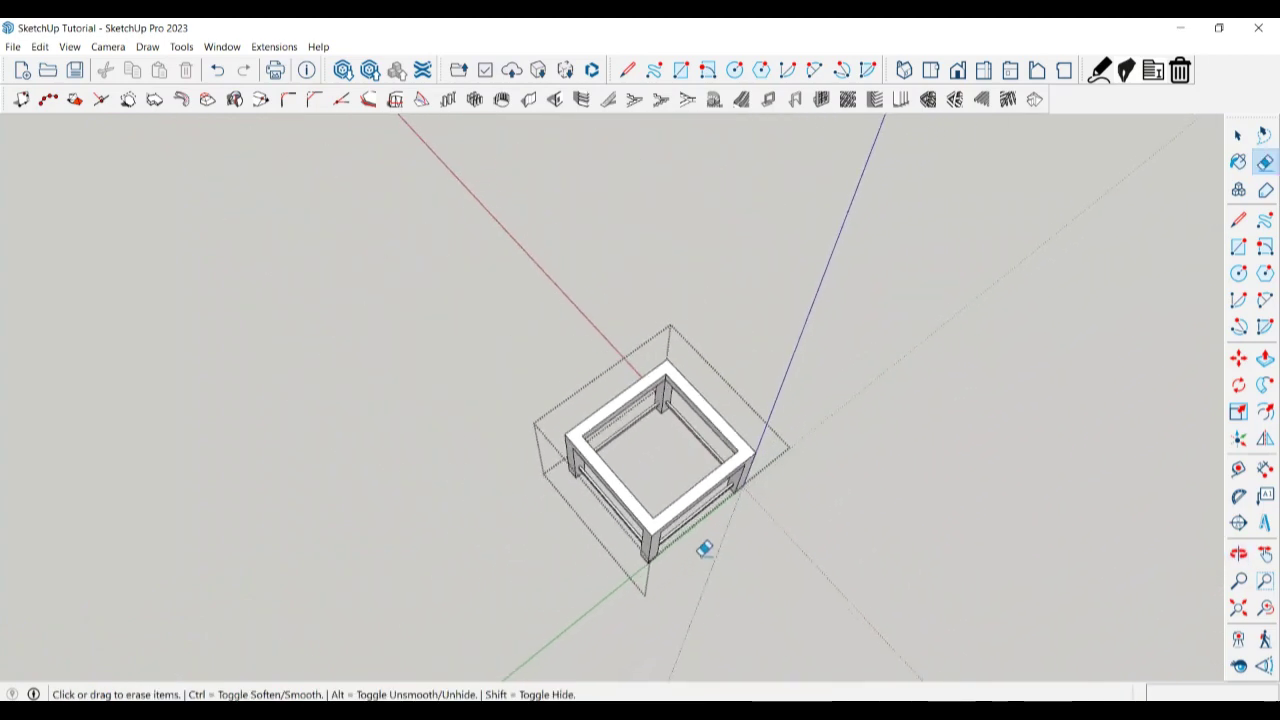
{"action": "middle_click_drag", "start_coordinate": [703, 549], "coordinate": [854, 393]}
{"action": "scroll", "coordinate": [640, 420], "scroll_direction": "up", "scroll_amount": 2}
{"action": "mouse_move", "coordinate": [640, 420]}
{"action": "middle_mouse_down"}
{"action": "mouse_move", "coordinate": [706, 351]}
{"action": "mouse_move", "coordinate": [603, 289]}
{"action": "middle_mouse_up"}
{"action": "scroll", "coordinate": [651, 286], "scroll_direction": "up", "scroll_amount": 2}
{"action": "scroll", "coordinate": [651, 286], "scroll_direction": "down", "scroll_amount": 2}
{"action": "scroll", "coordinate": [680, 354], "scroll_direction": "down", "scroll_amount": 2}
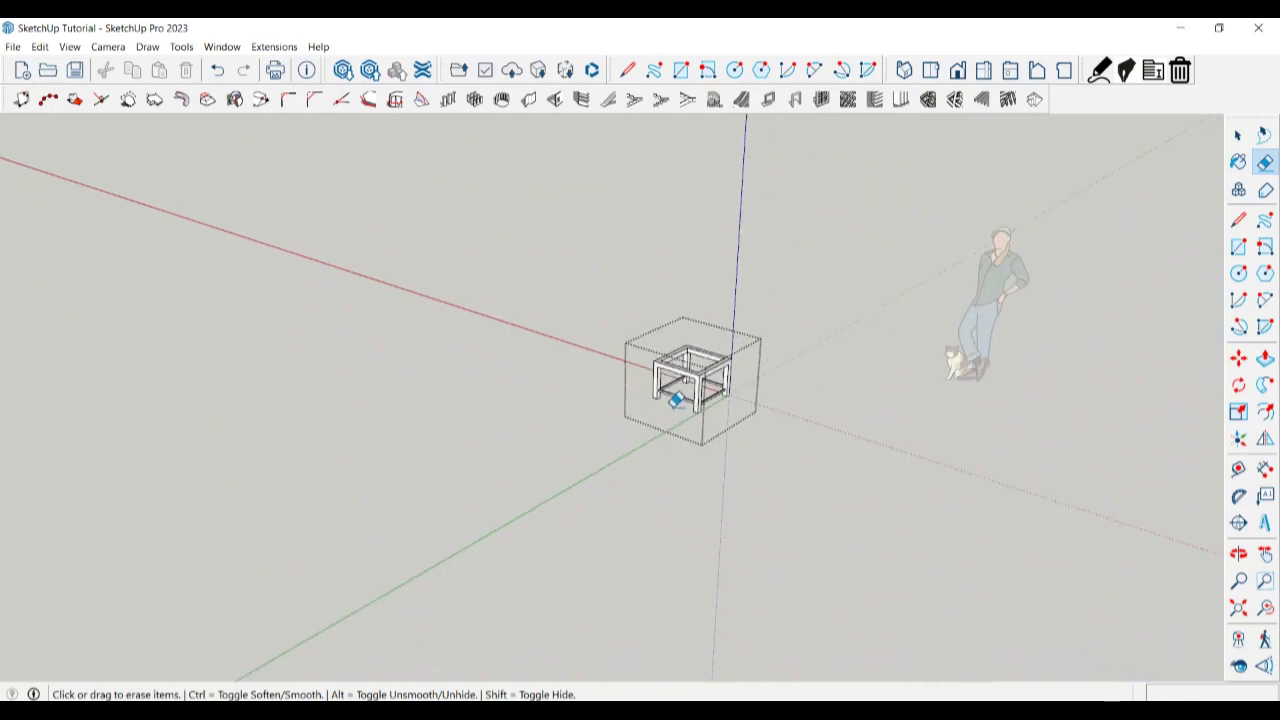
{"action": "mouse_move", "coordinate": [677, 400]}
{"action": "middle_mouse_down"}
{"action": "mouse_move", "coordinate": [126, 394]}
{"action": "mouse_move", "coordinate": [540, 421]}
{"action": "middle_mouse_up"}
{"action": "key", "text": "space"}
{"action": "middle_click_drag", "start_coordinate": [674, 431], "coordinate": [514, 471]}
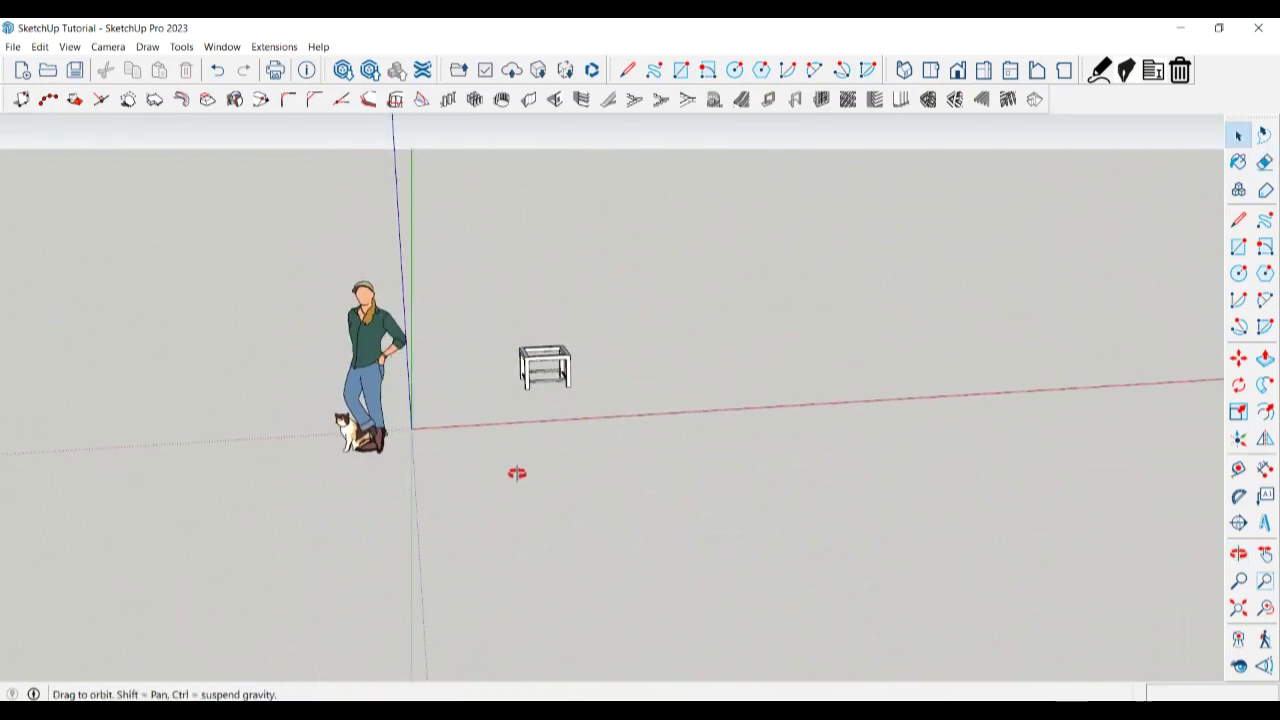
{"action": "scroll", "coordinate": [847, 221], "scroll_direction": "up", "scroll_amount": 5}
{"action": "scroll", "coordinate": [660, 340], "scroll_direction": "down", "scroll_amount": 5}
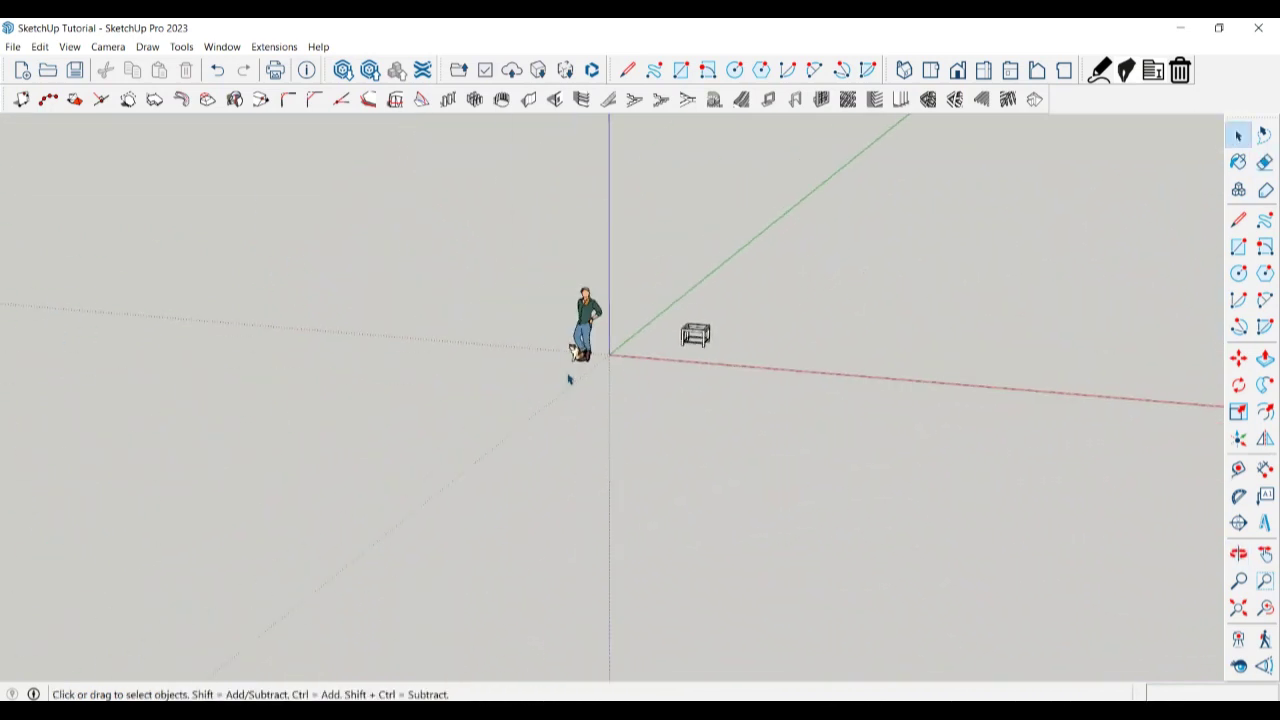
{"action": "scroll", "coordinate": [700, 360], "scroll_direction": "up", "scroll_amount": 2}
{"action": "scroll", "coordinate": [740, 345], "scroll_direction": "up", "scroll_amount": 3}
{"action": "scroll", "coordinate": [680, 332], "scroll_direction": "up", "scroll_amount": 2}
{"action": "scroll", "coordinate": [591, 451], "scroll_direction": "up", "scroll_amount": 2}
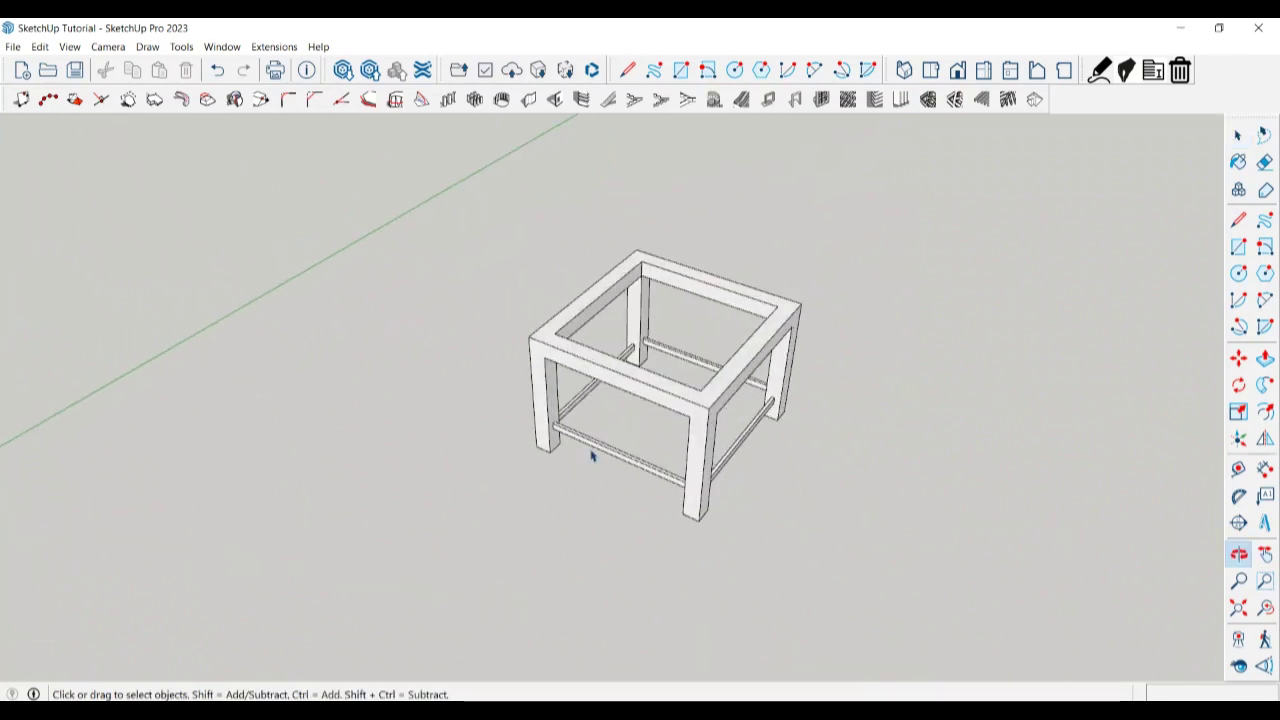
{"action": "scroll", "coordinate": [751, 406], "scroll_direction": "up", "scroll_amount": 3}
{"action": "mouse_move", "coordinate": [751, 406]}
{"action": "middle_mouse_down"}
{"action": "mouse_move", "coordinate": [643, 435]}
{"action": "mouse_move", "coordinate": [853, 293]}
{"action": "middle_mouse_up"}
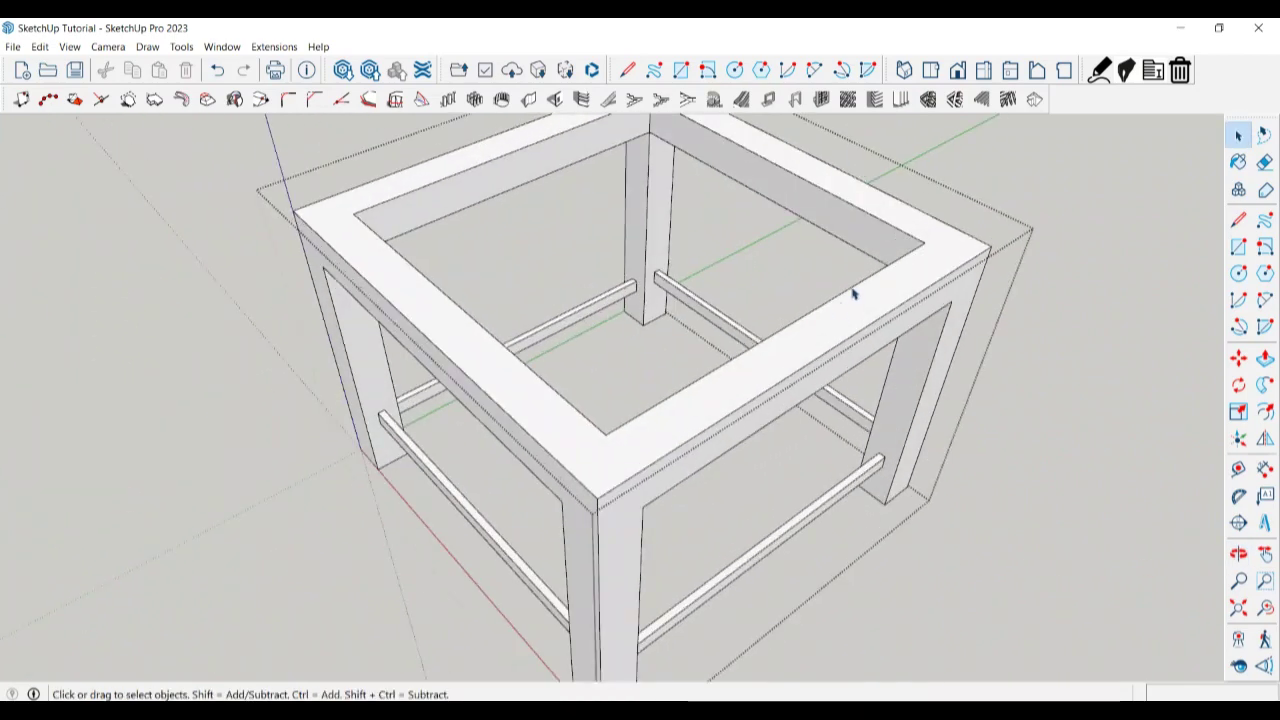
Place a guide 225 mm from the top frame's corner along the back rail.
{"action": "scroll", "coordinate": [866, 272], "scroll_direction": "down", "scroll_amount": 1}
{"action": "key", "text": "t"}
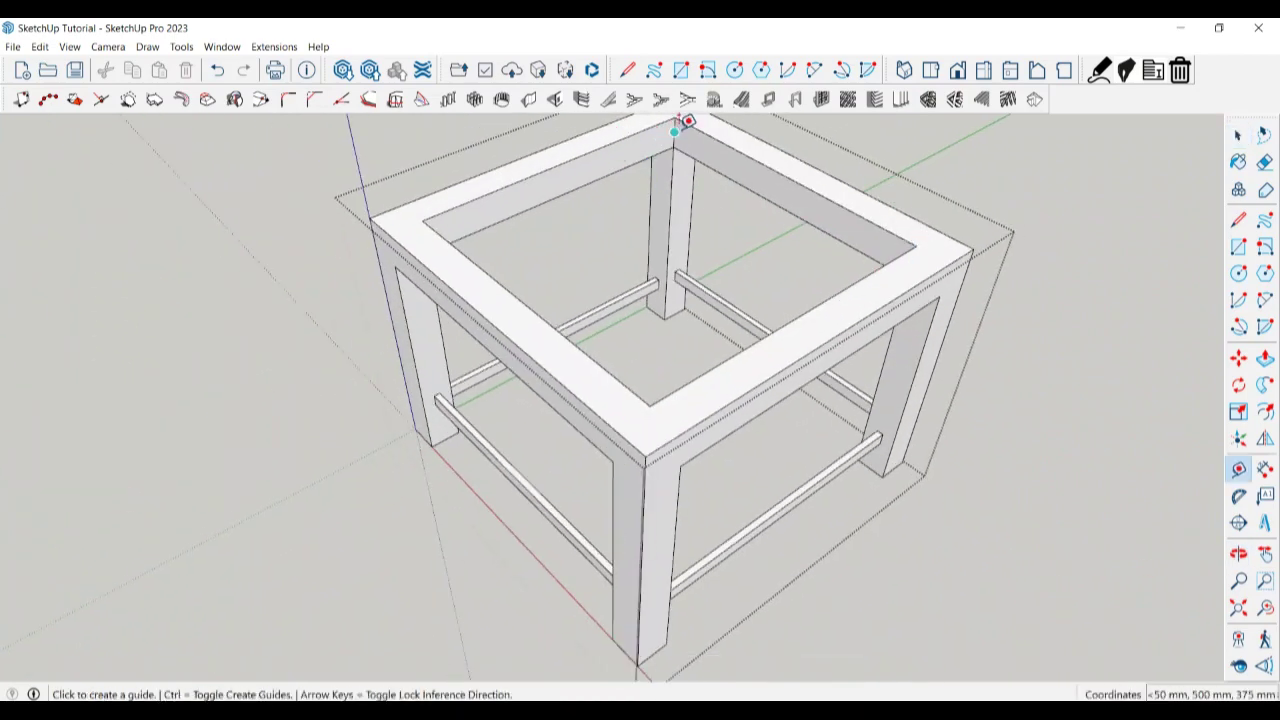
{"action": "left_click", "coordinate": [674, 131]}
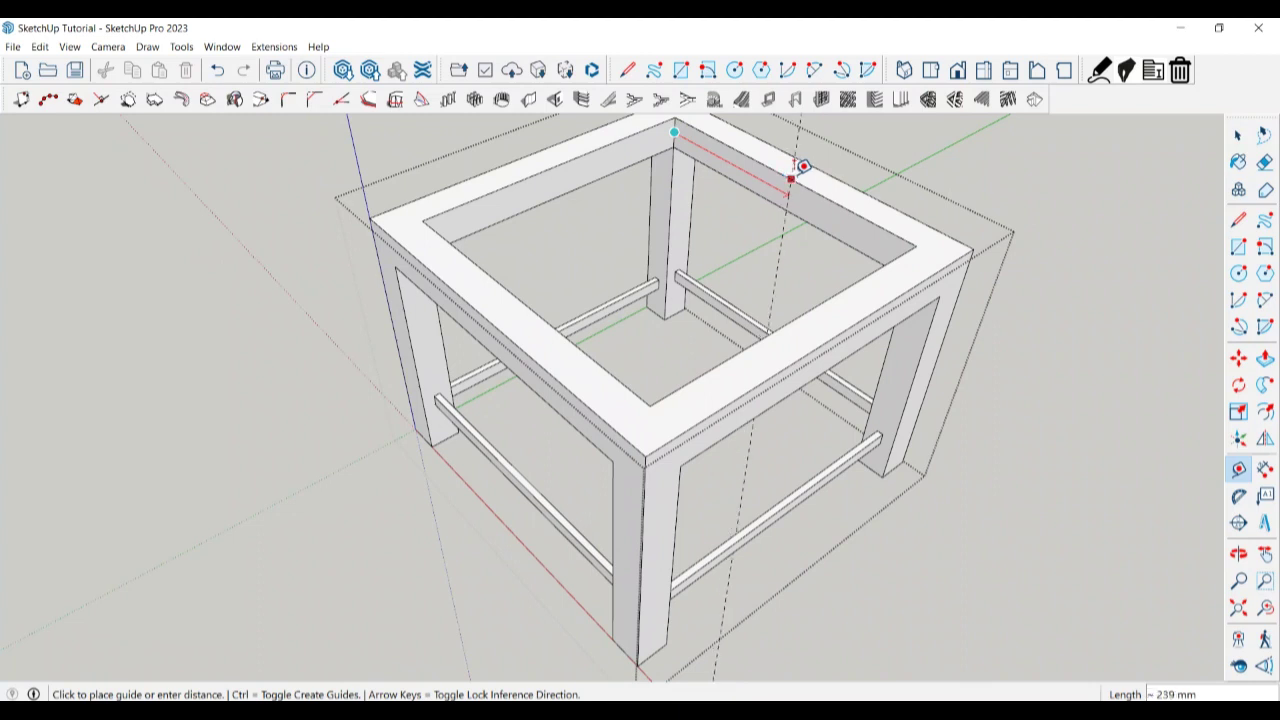
{"action": "type", "text": "225"}
{"action": "key", "text": "Return"}
{"action": "scroll", "coordinate": [766, 243], "scroll_direction": "down", "scroll_amount": 2}
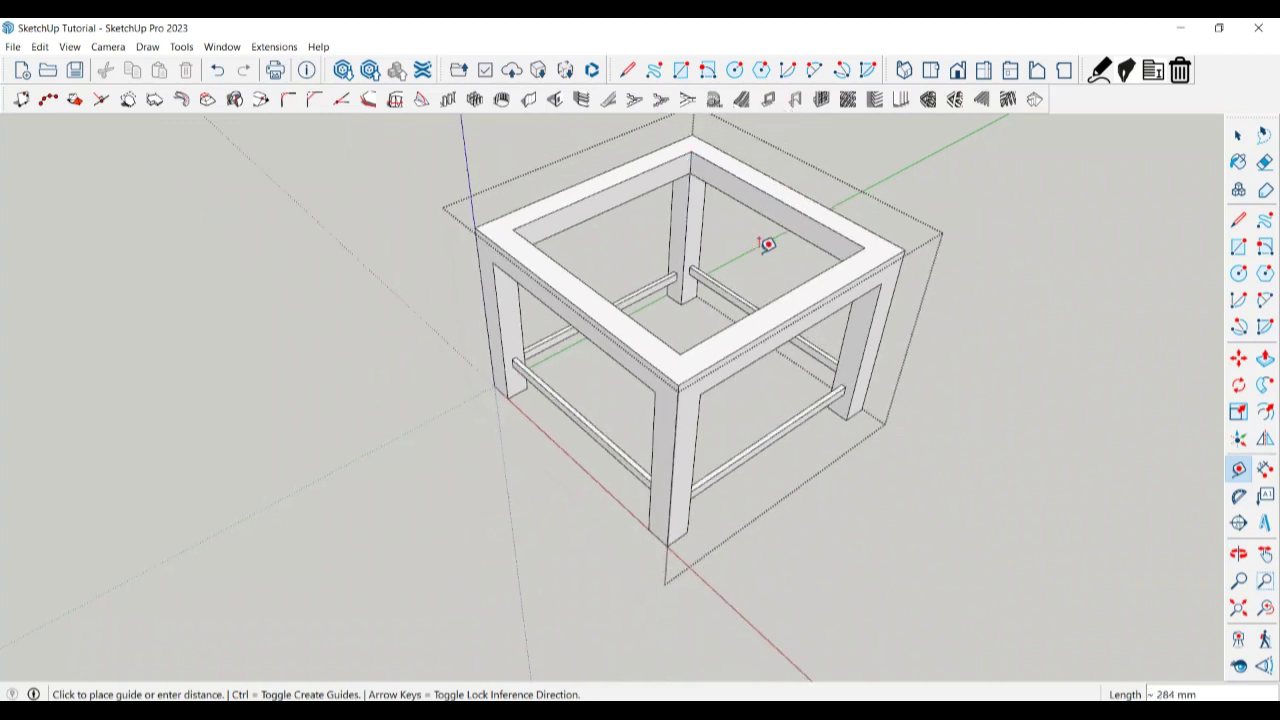
{"action": "scroll", "coordinate": [777, 229], "scroll_direction": "up", "scroll_amount": 2}
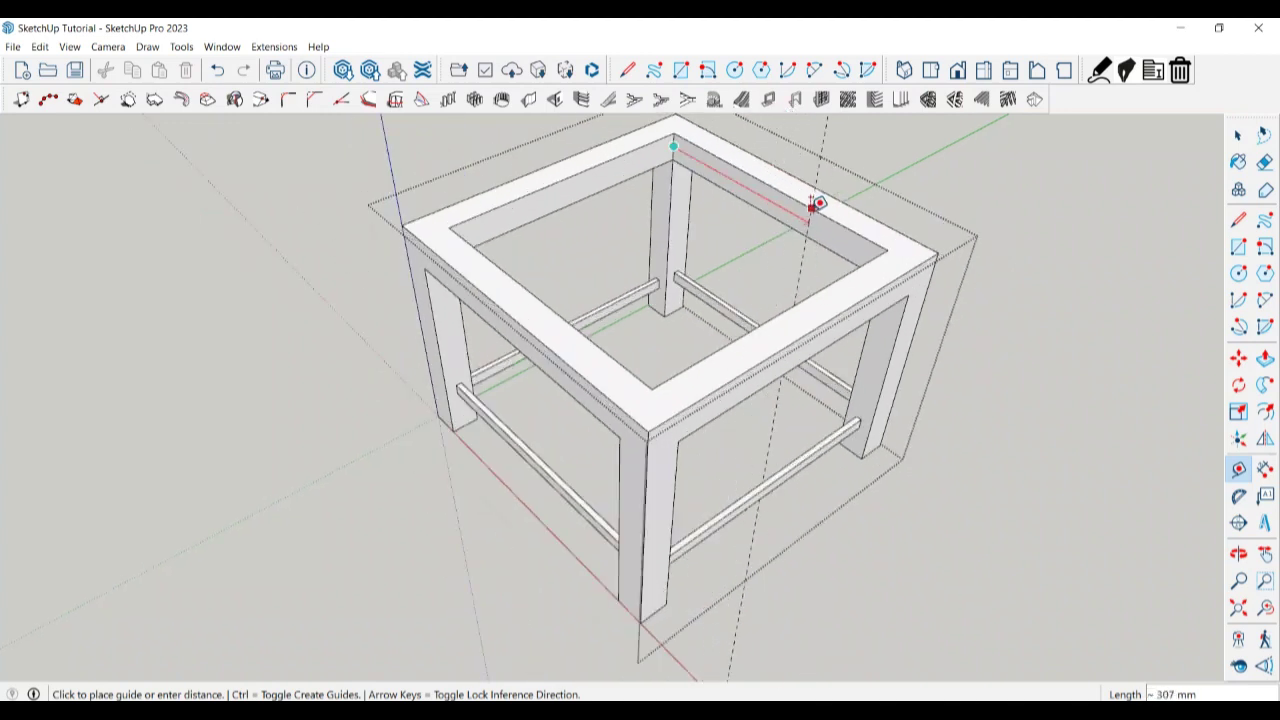
{"action": "key", "text": "Escape"}
{"action": "type", "text": "300"}
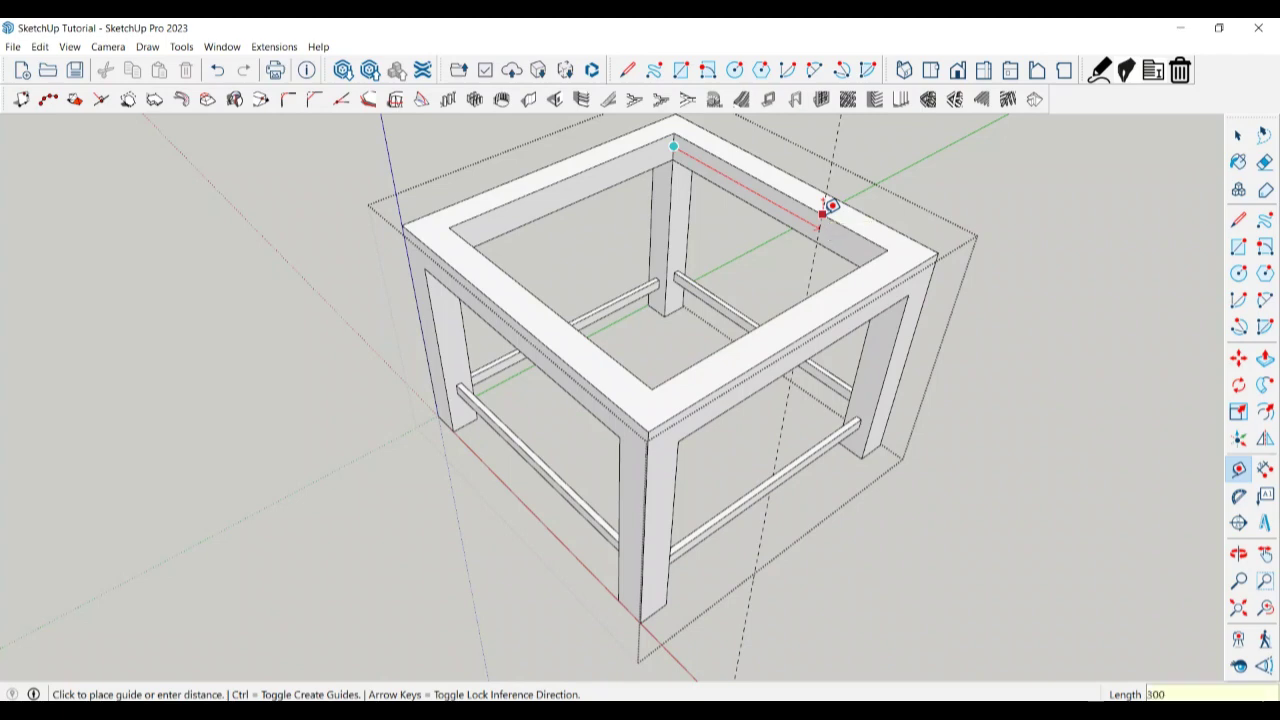
{"action": "key", "text": "Return"}
Add a second parallel guide 50 mm from the first.
{"action": "scroll", "coordinate": [829, 203], "scroll_direction": "up", "scroll_amount": 5}
{"action": "mouse_move", "coordinate": [826, 226]}
{"action": "middle_mouse_down"}
{"action": "mouse_move", "coordinate": [826, 243]}
{"action": "mouse_move", "coordinate": [862, 239]}
{"action": "middle_mouse_up"}
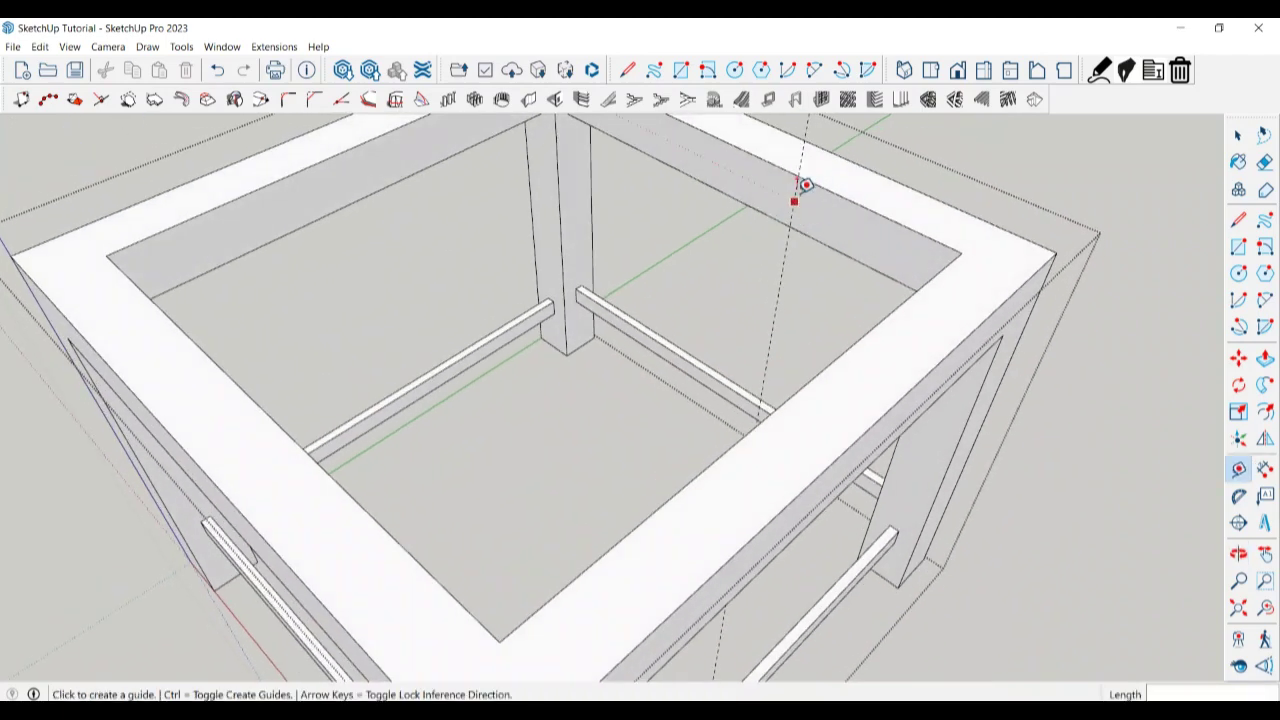
{"action": "scroll", "coordinate": [805, 190], "scroll_direction": "up", "scroll_amount": 3}
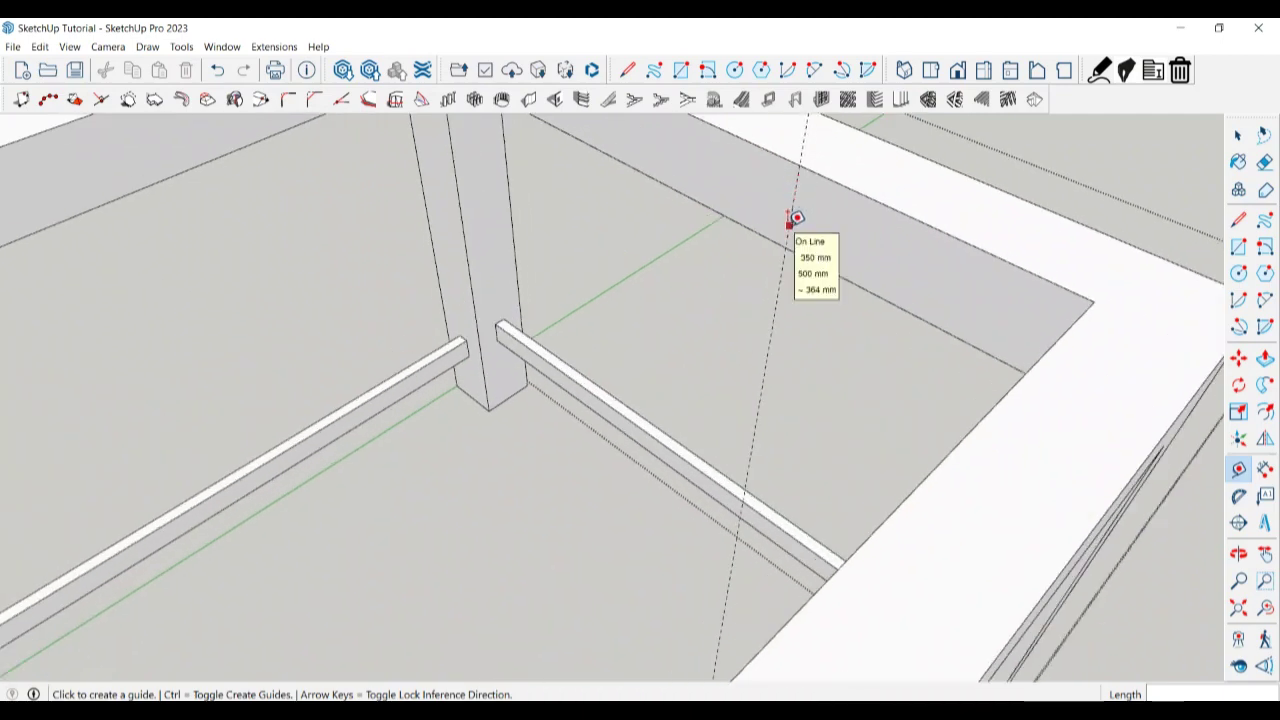
{"action": "left_click", "coordinate": [795, 217]}
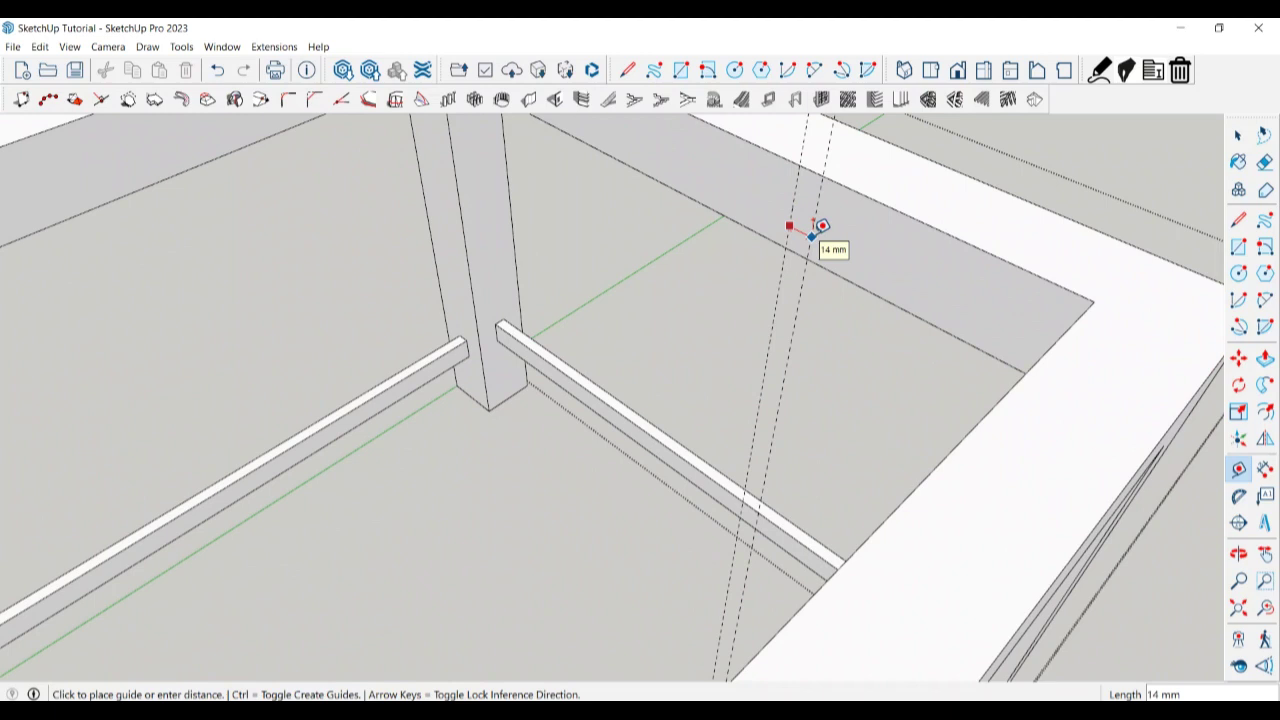
{"action": "type", "text": "50"}
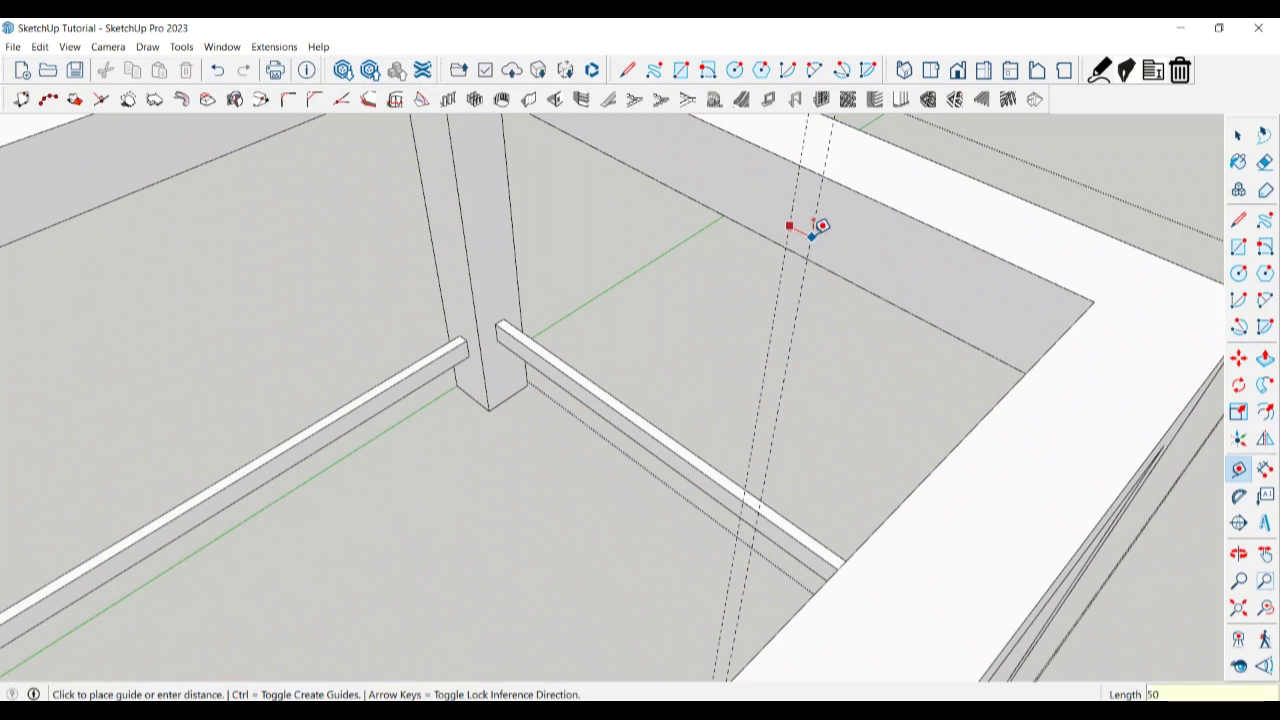
{"action": "key", "text": "Return"}
{"action": "key", "text": "space"}
{"action": "scroll", "coordinate": [815, 235], "scroll_direction": "down", "scroll_amount": 1}
Draw a rectangle between the two guides and extrude it 50 mm into a block.
{"action": "key", "text": "r"}
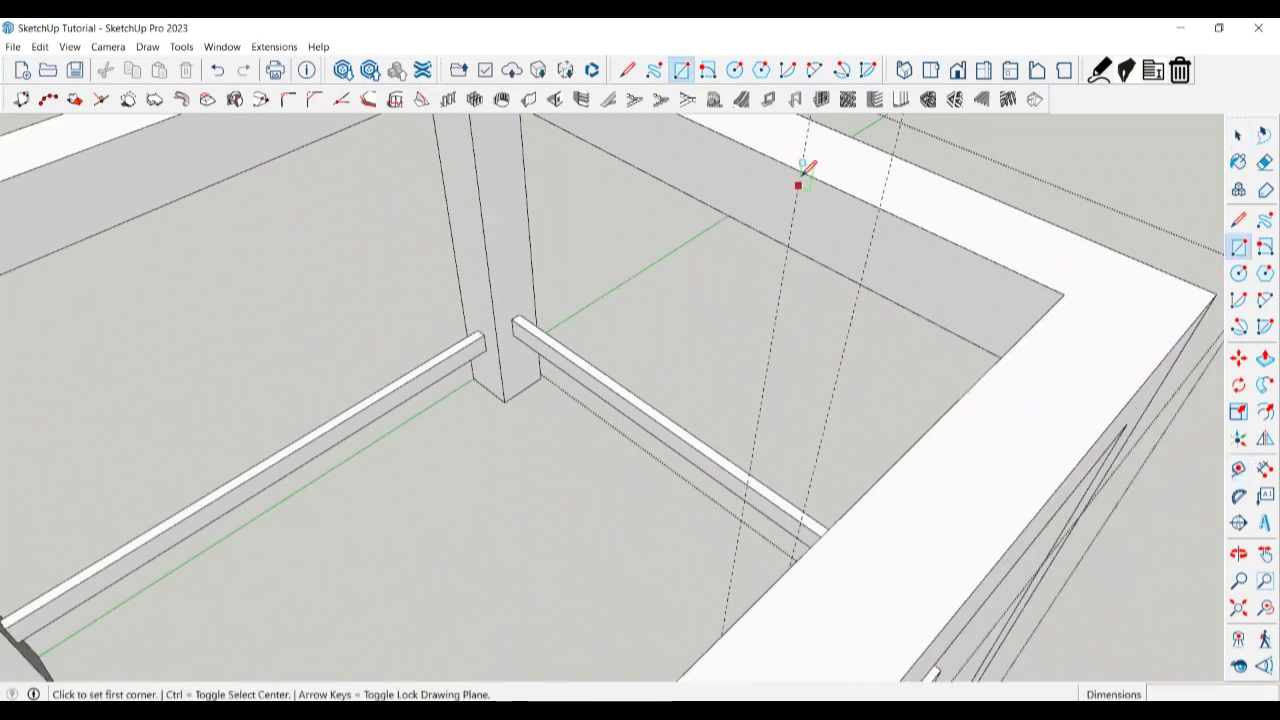
{"action": "left_click", "coordinate": [800, 172]}
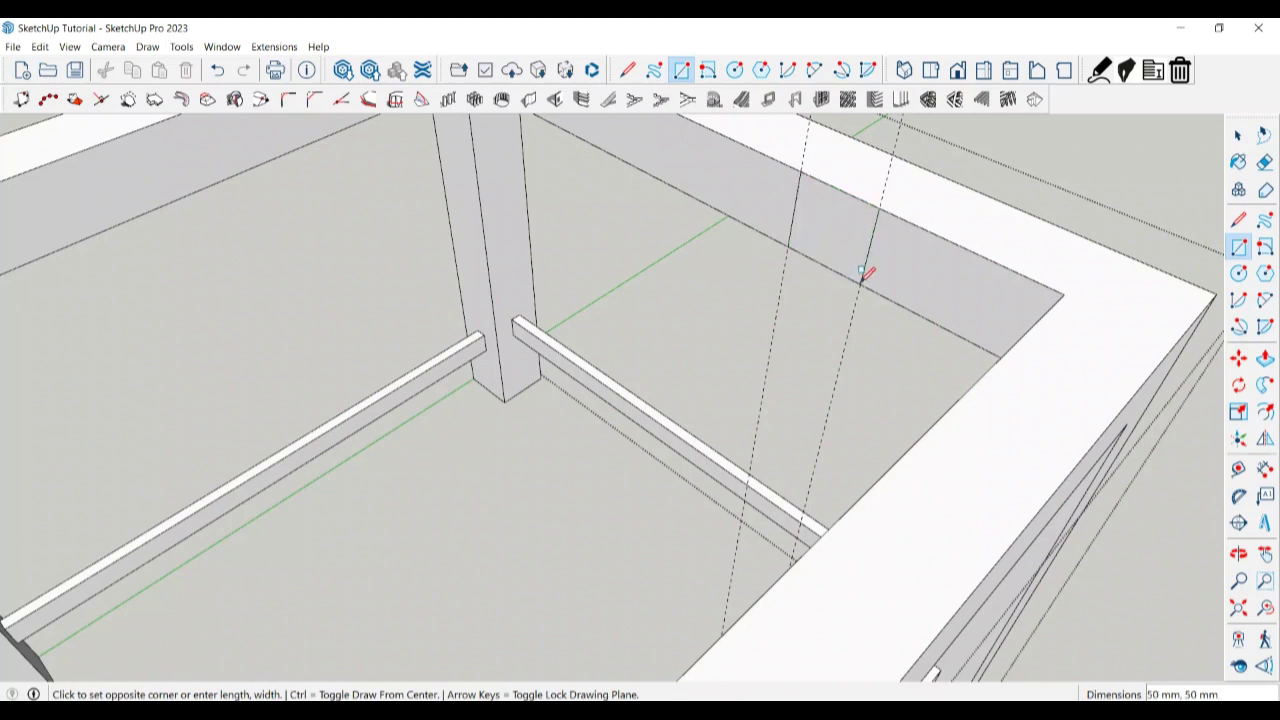
{"action": "left_click", "coordinate": [862, 272]}
{"action": "key", "text": "space"}
{"action": "left_click", "coordinate": [843, 251]}
{"action": "key", "text": "p"}
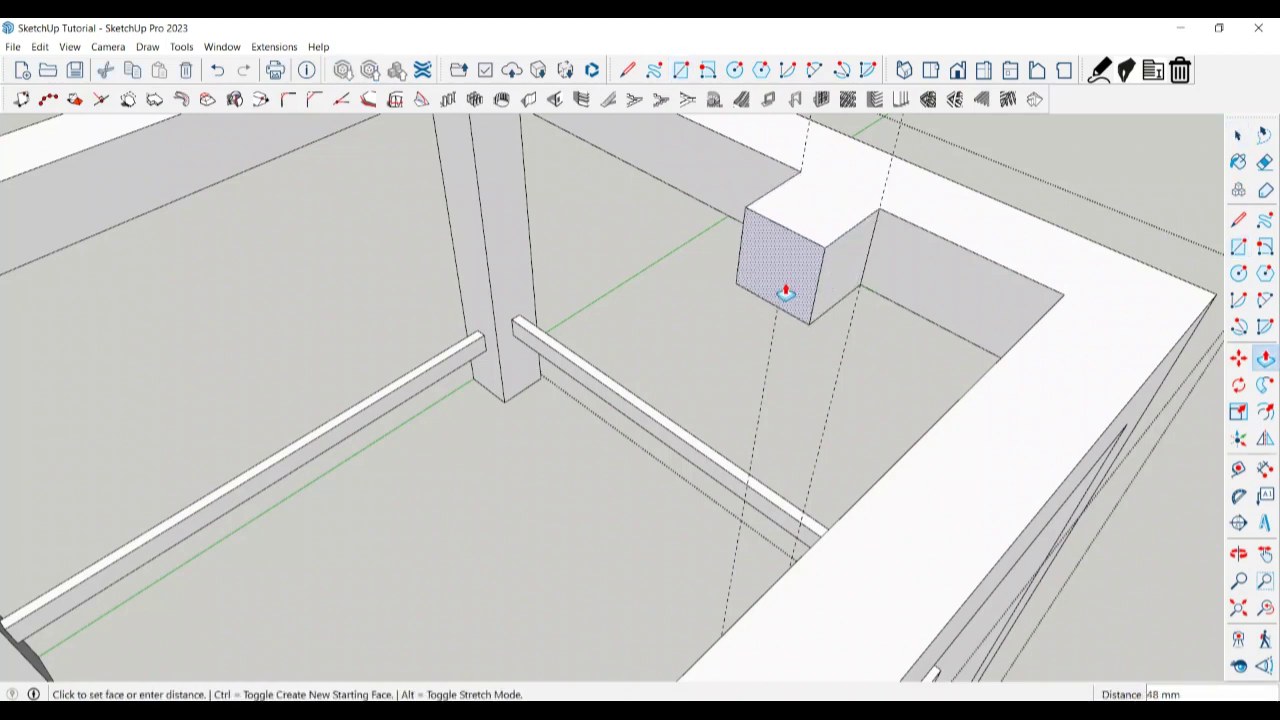
{"action": "left_click", "coordinate": [785, 292]}
Pull the block's front face another 50 mm into the frame opening.
{"action": "scroll", "coordinate": [780, 286], "scroll_direction": "down", "scroll_amount": 5}
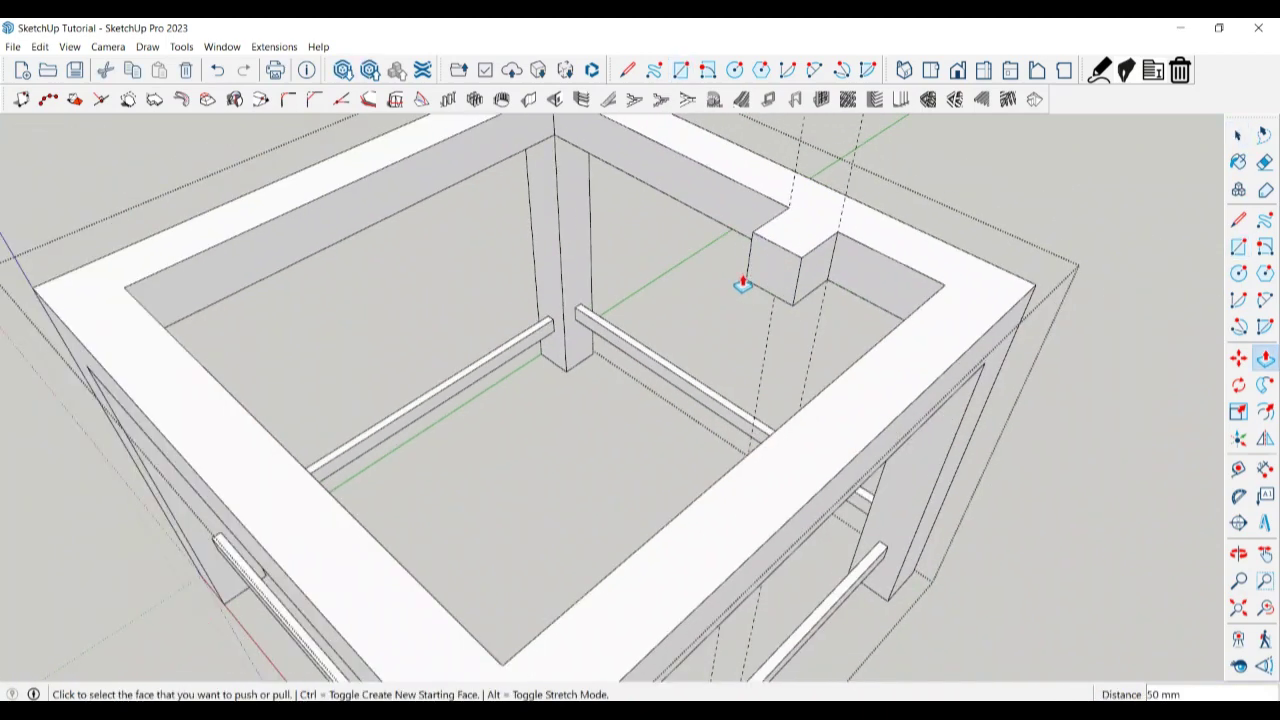
{"action": "mouse_move", "coordinate": [743, 277]}
{"action": "middle_mouse_down"}
{"action": "mouse_move", "coordinate": [621, 276]}
{"action": "mouse_move", "coordinate": [829, 295]}
{"action": "mouse_move", "coordinate": [806, 266]}
{"action": "mouse_move", "coordinate": [680, 297]}
{"action": "middle_mouse_up"}
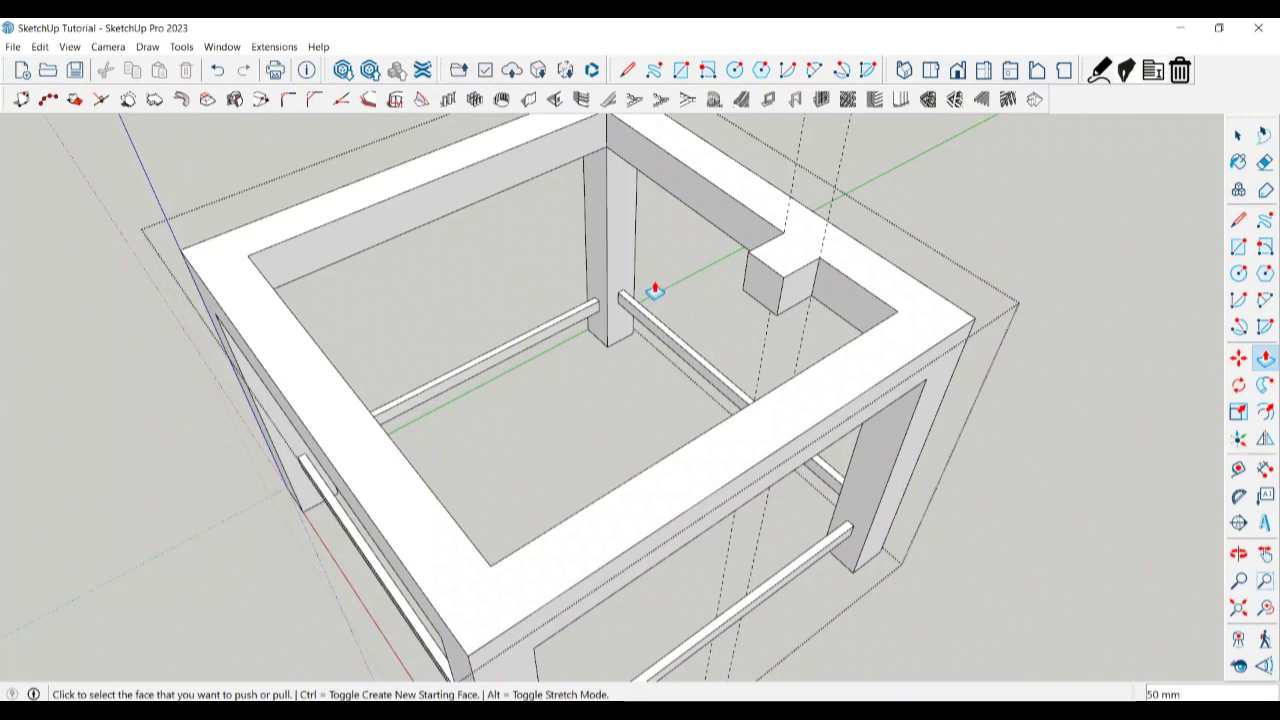
{"action": "mouse_move", "coordinate": [755, 322]}
{"action": "middle_mouse_down"}
{"action": "mouse_move", "coordinate": [871, 331]}
{"action": "mouse_move", "coordinate": [739, 339]}
{"action": "middle_mouse_up"}
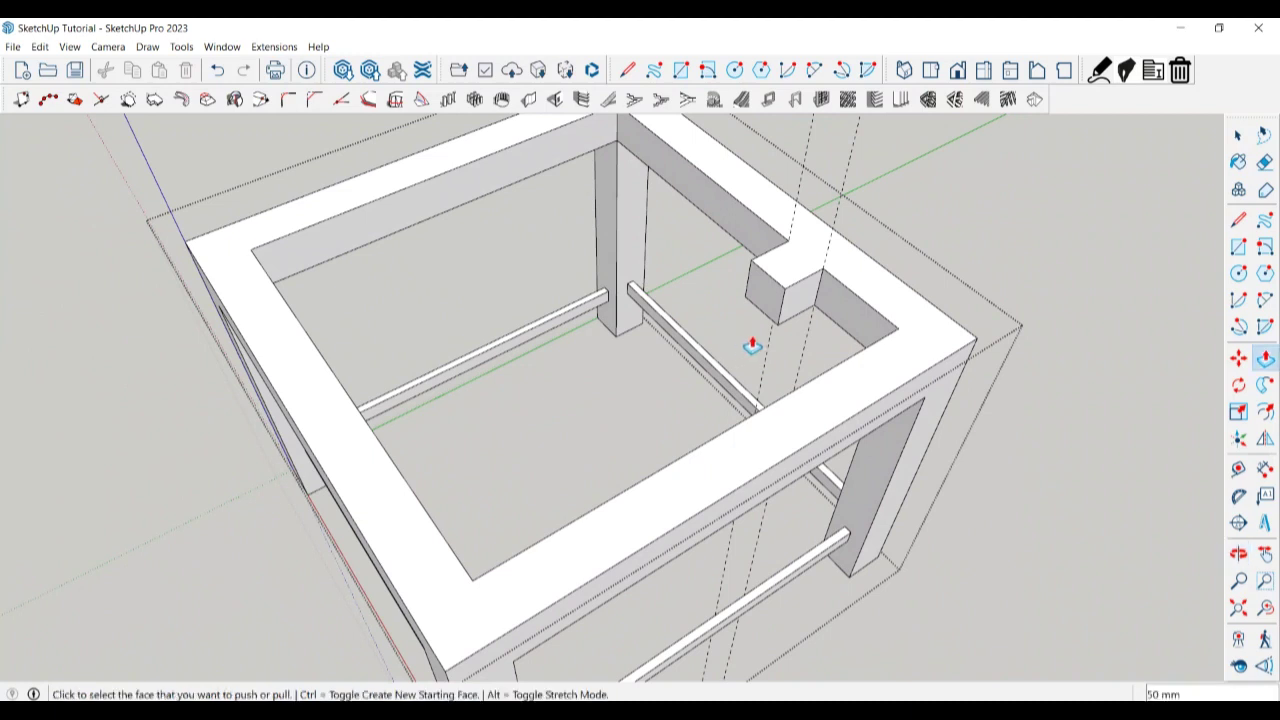
{"action": "left_click", "coordinate": [768, 300]}
{"action": "left_click", "coordinate": [733, 314]}
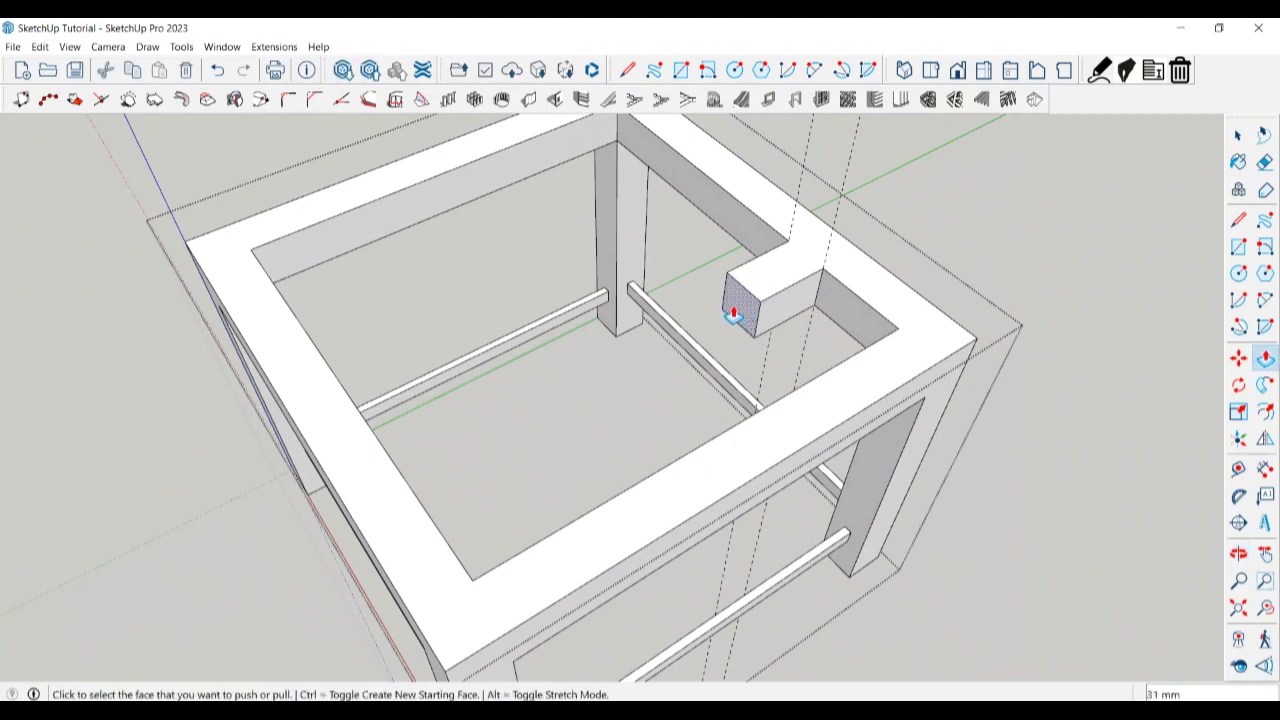
{"action": "type", "text": "0"}
{"action": "key", "text": "Return"}
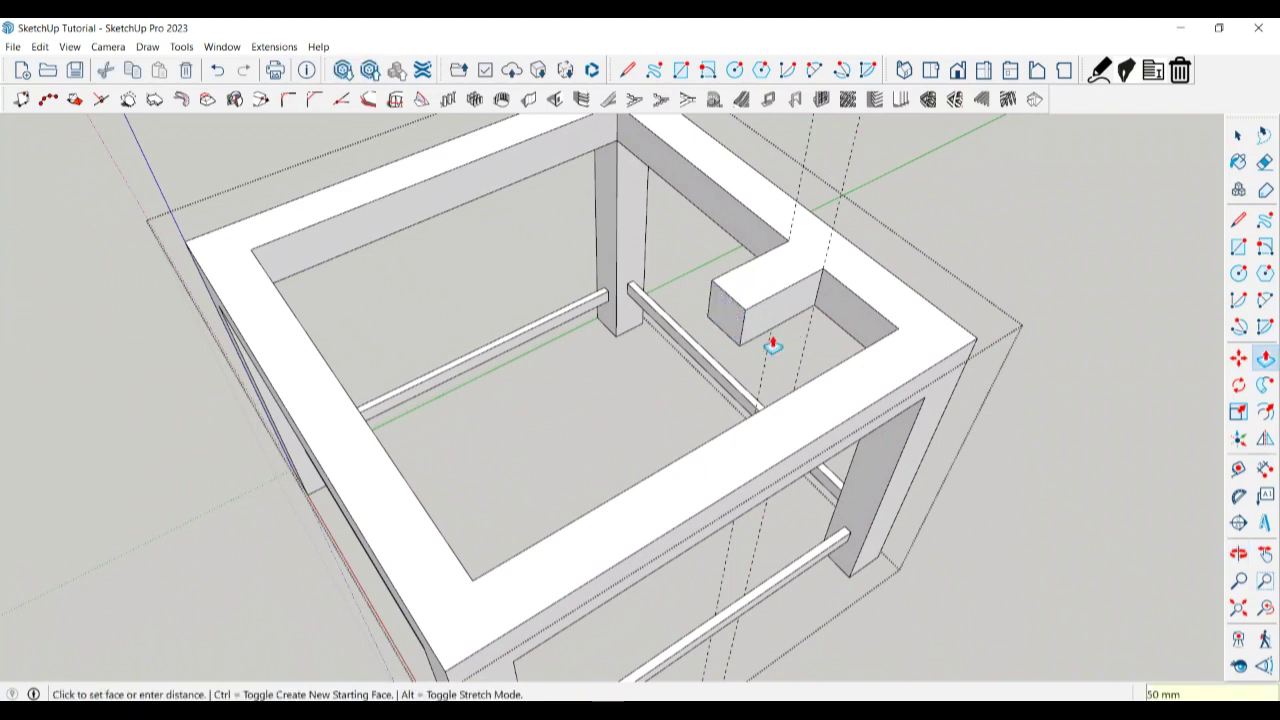
{"action": "middle_click_drag", "start_coordinate": [772, 345], "coordinate": [666, 323]}
Mark a 50 mm guide on the block and draw a line splitting its face.
{"action": "scroll", "coordinate": [735, 350], "scroll_direction": "up", "scroll_amount": 2}
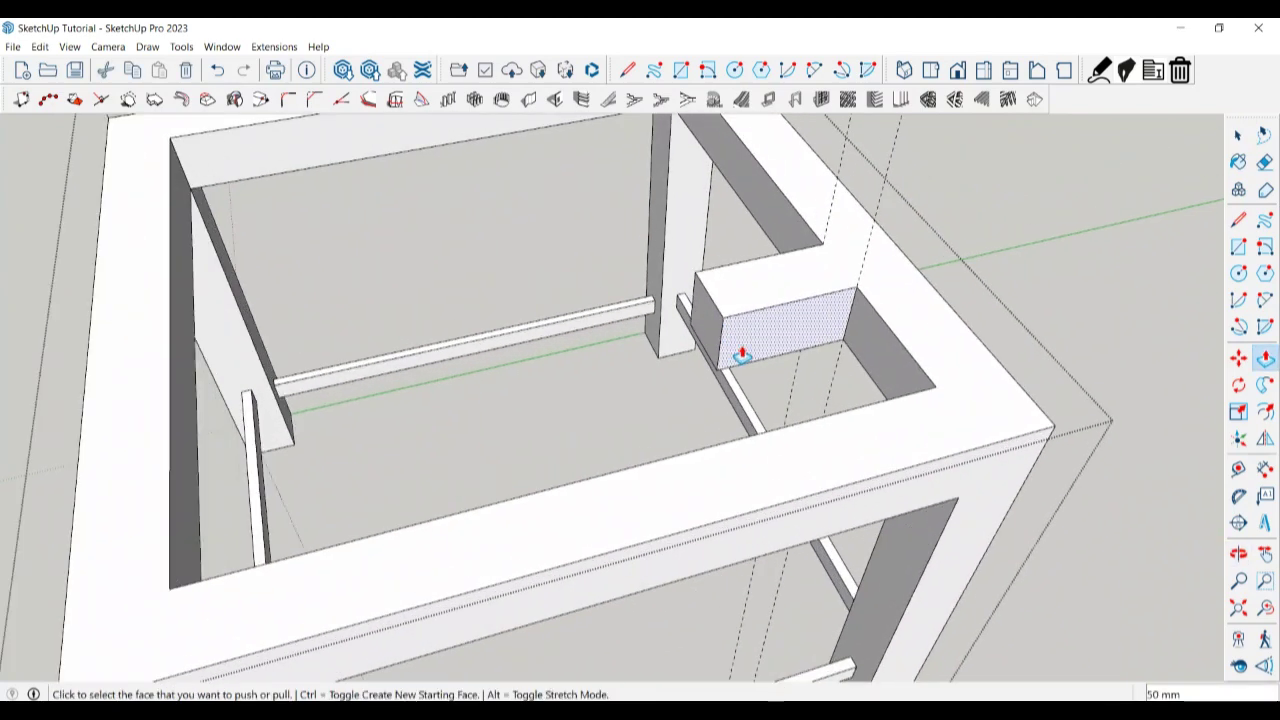
{"action": "key", "text": "t"}
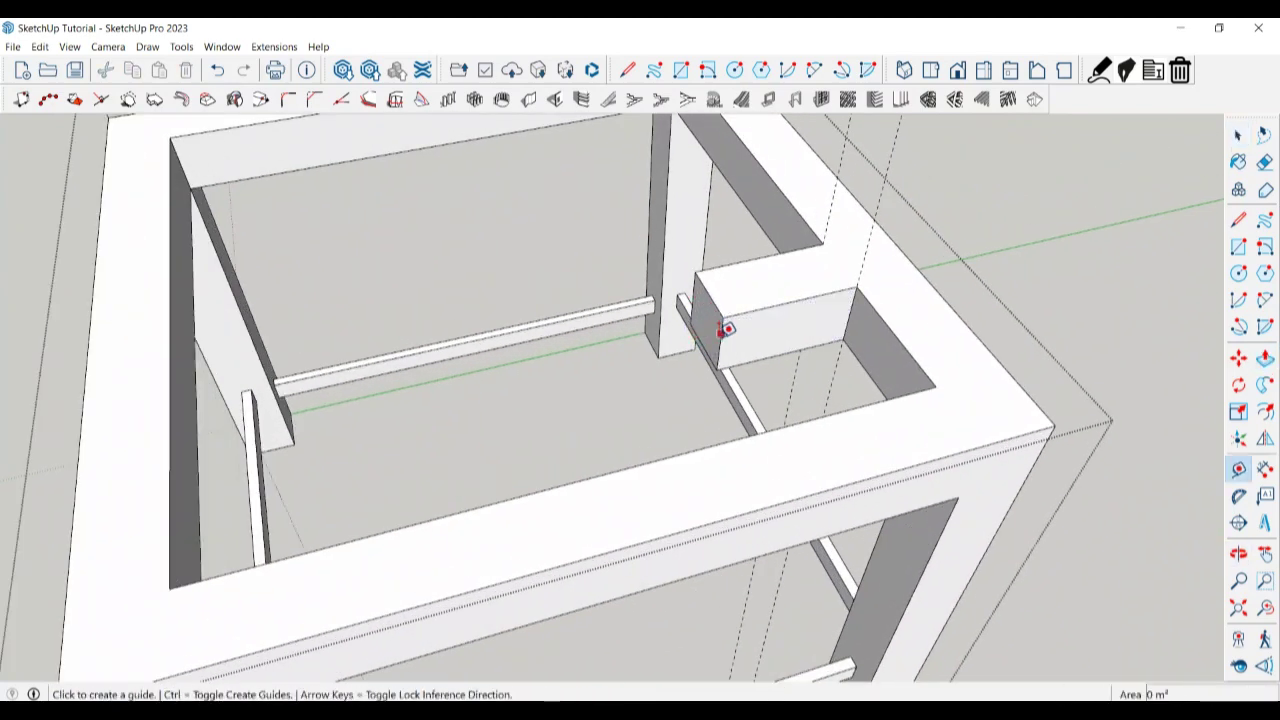
{"action": "left_click", "coordinate": [720, 343]}
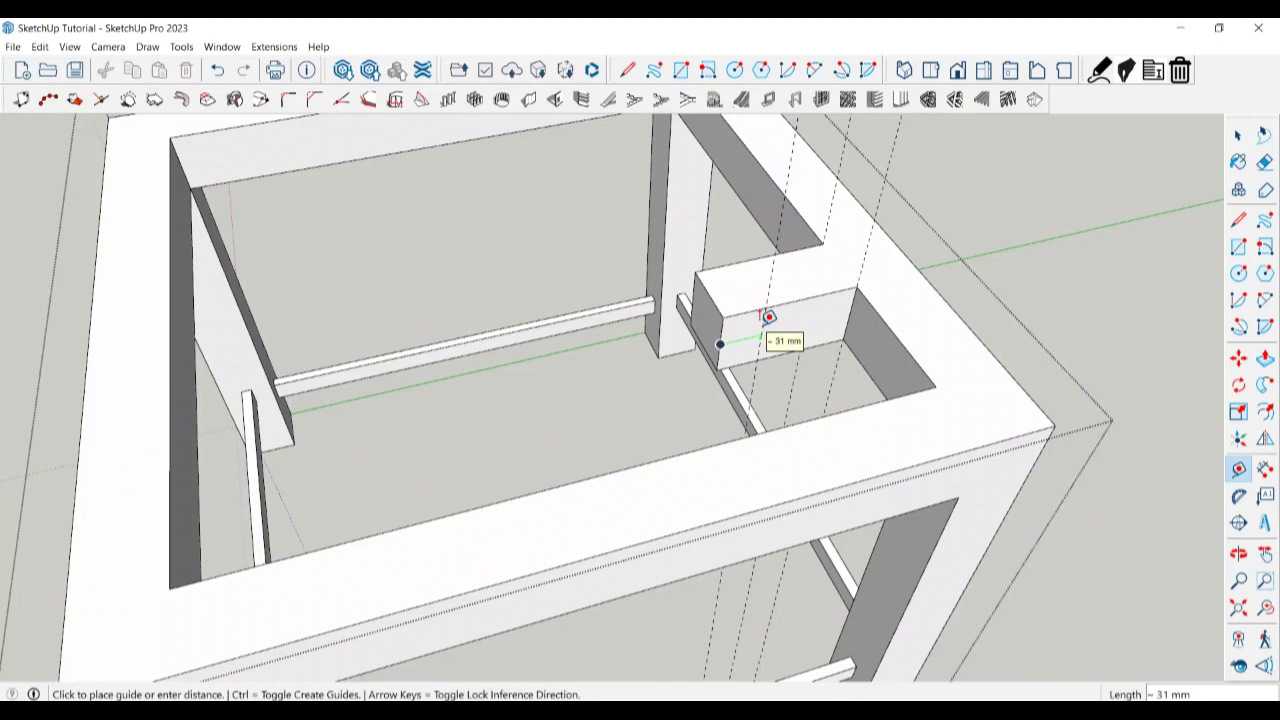
{"action": "key", "text": "Return"}
{"action": "key", "text": "space"}
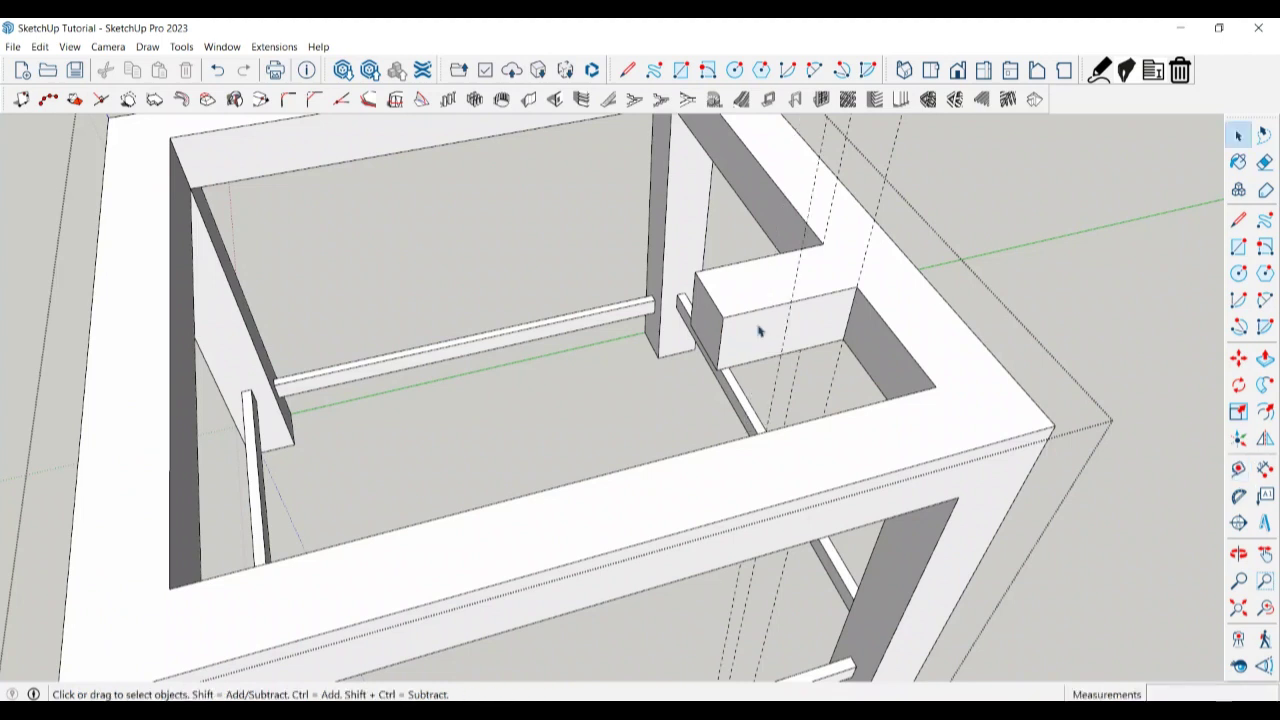
{"action": "key", "text": "l"}
{"action": "left_click", "coordinate": [782, 353]}
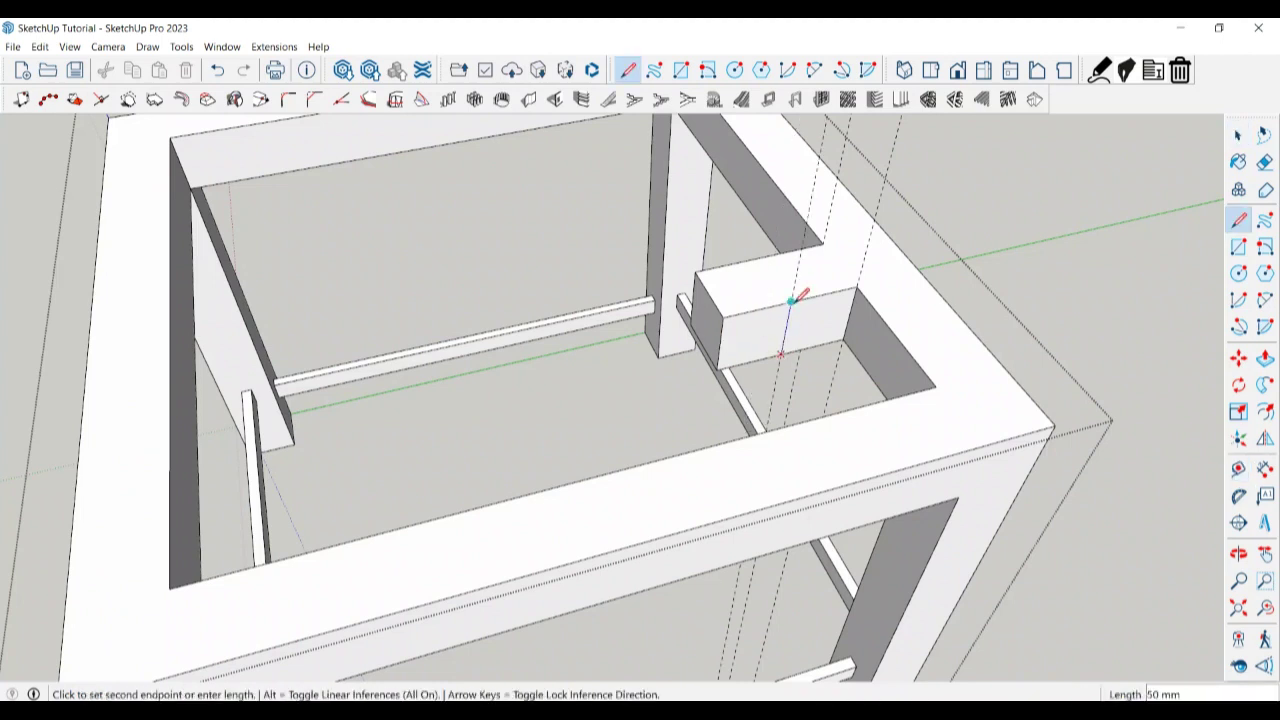
{"action": "left_click", "coordinate": [790, 300]}
Push the split-off face 50 mm toward the front rail.
{"action": "key", "text": "space"}
{"action": "key", "text": "p"}
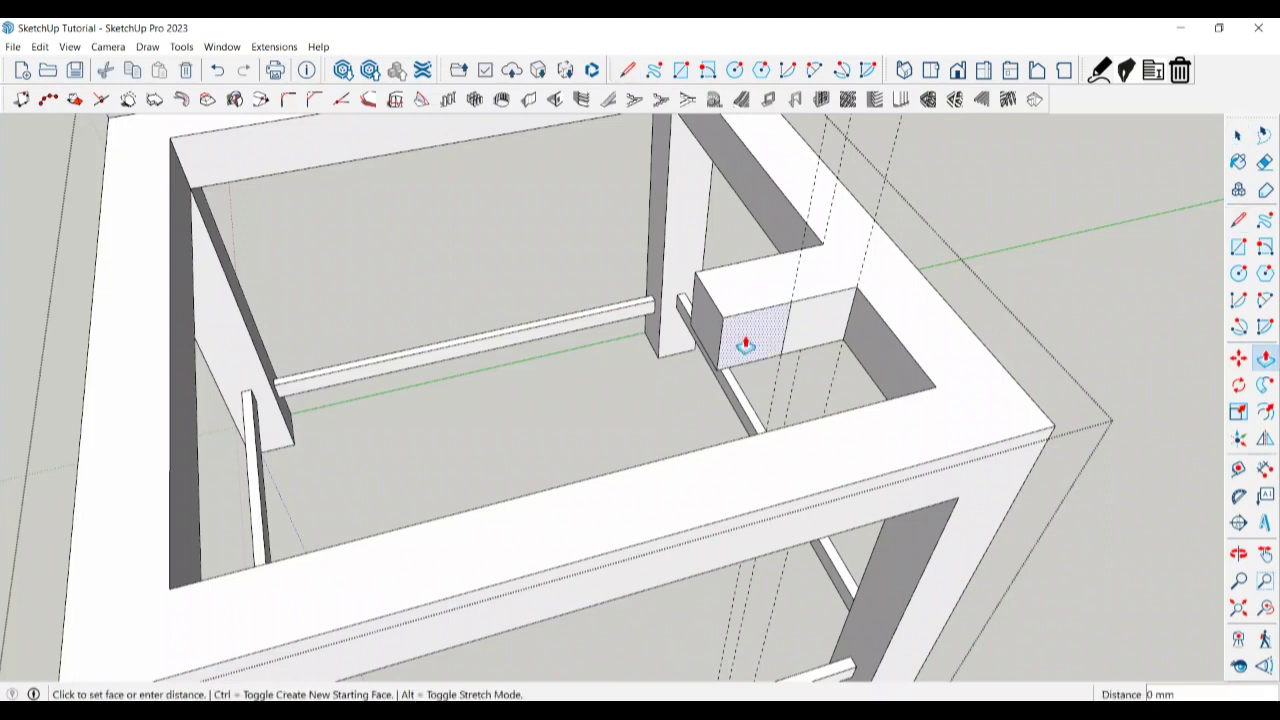
{"action": "left_click", "coordinate": [750, 340]}
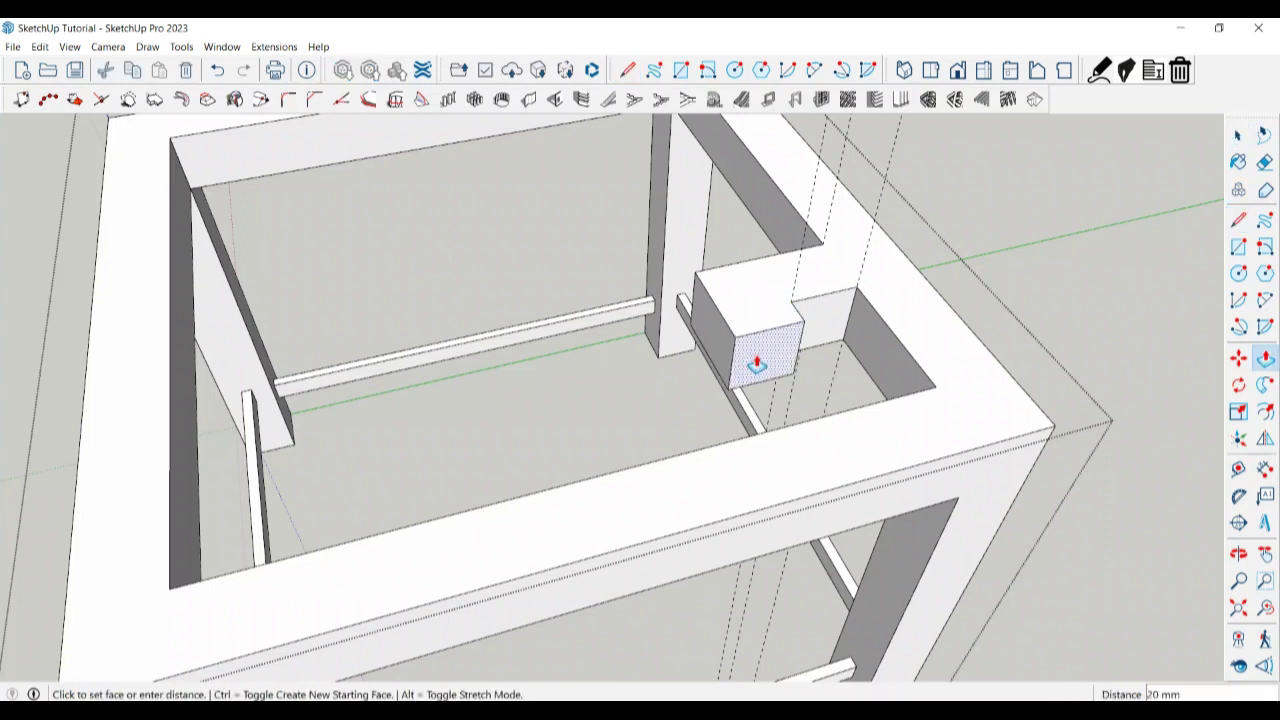
{"action": "left_click", "coordinate": [794, 437]}
{"action": "type", "text": "50"}
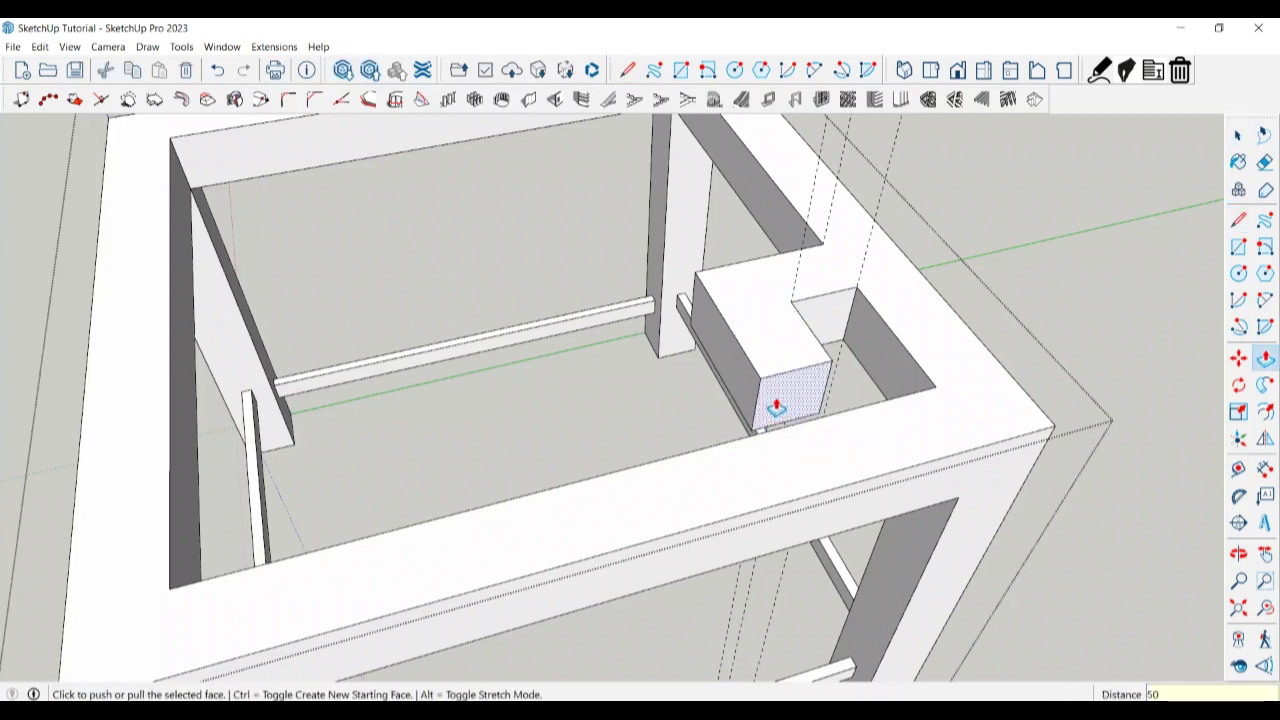
{"action": "key", "text": "Return"}
{"action": "key", "text": "space"}
{"action": "mouse_move", "coordinate": [700, 400]}
{"action": "middle_mouse_down"}
{"action": "mouse_move", "coordinate": [623, 427]}
{"action": "mouse_move", "coordinate": [726, 283]}
{"action": "mouse_move", "coordinate": [846, 360]}
{"action": "mouse_move", "coordinate": [701, 186]}
{"action": "mouse_move", "coordinate": [677, 271]}
{"action": "middle_mouse_up"}
Mark a guide from the block's corner and draw a line splitting its top face.
{"action": "key", "text": "t"}
{"action": "left_click", "coordinate": [713, 212]}
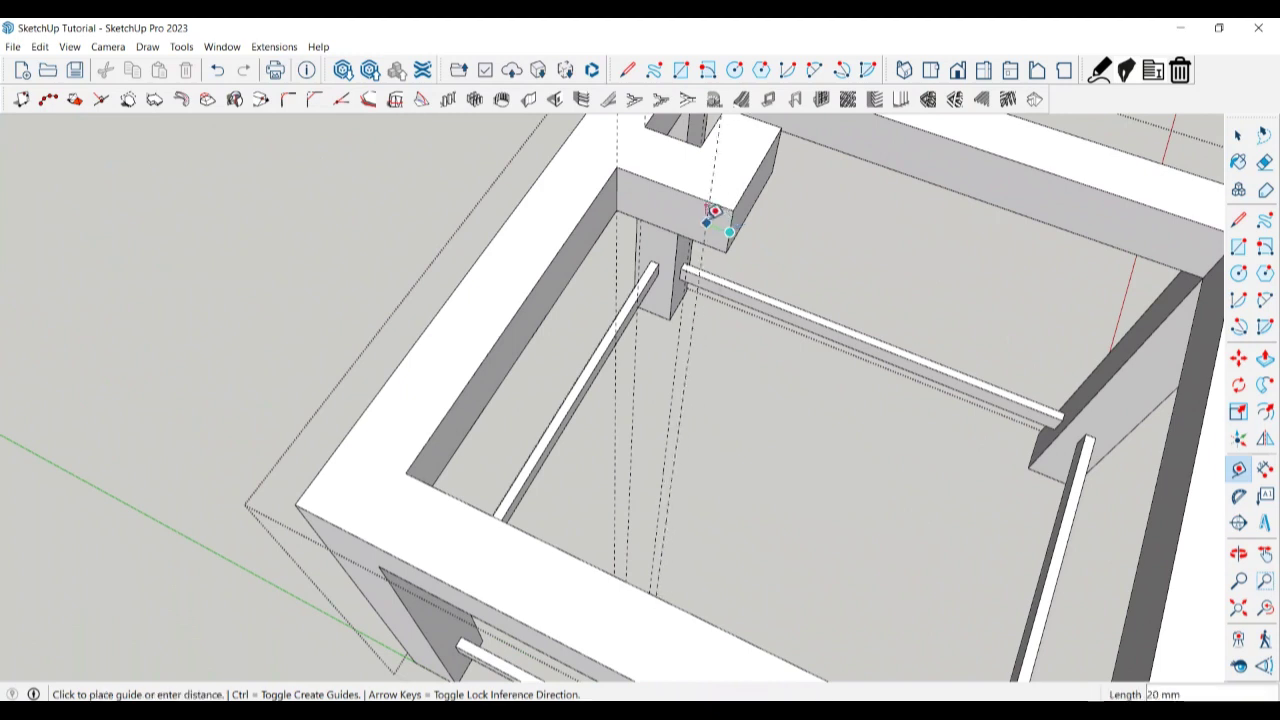
{"action": "type", "text": "50"}
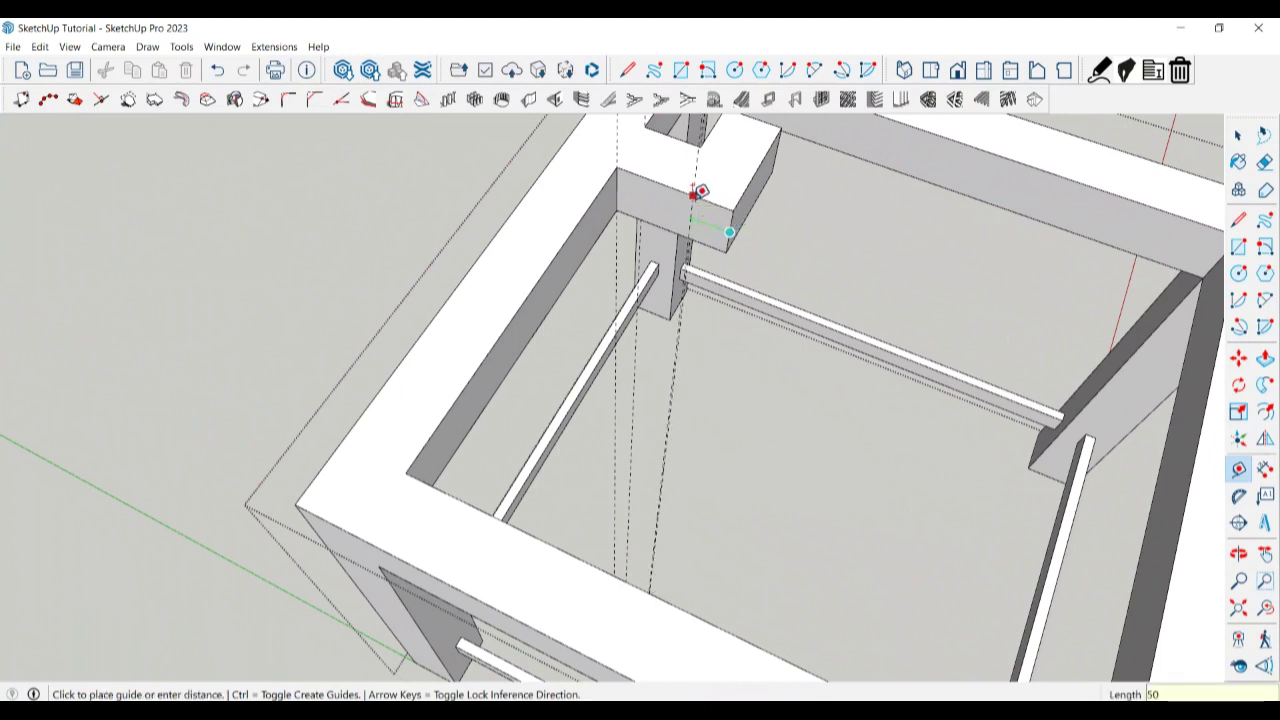
{"action": "key", "text": "Return"}
{"action": "key", "text": "space"}
{"action": "key", "text": "l"}
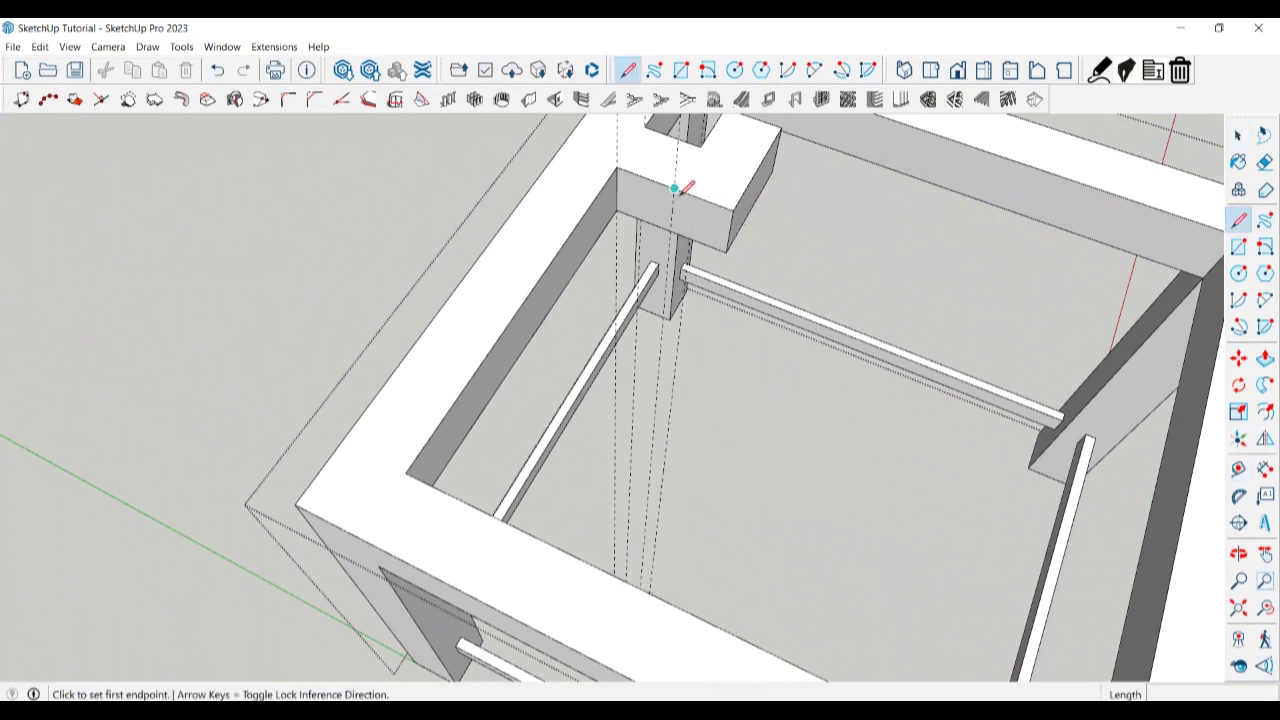
{"action": "left_click", "coordinate": [674, 187]}
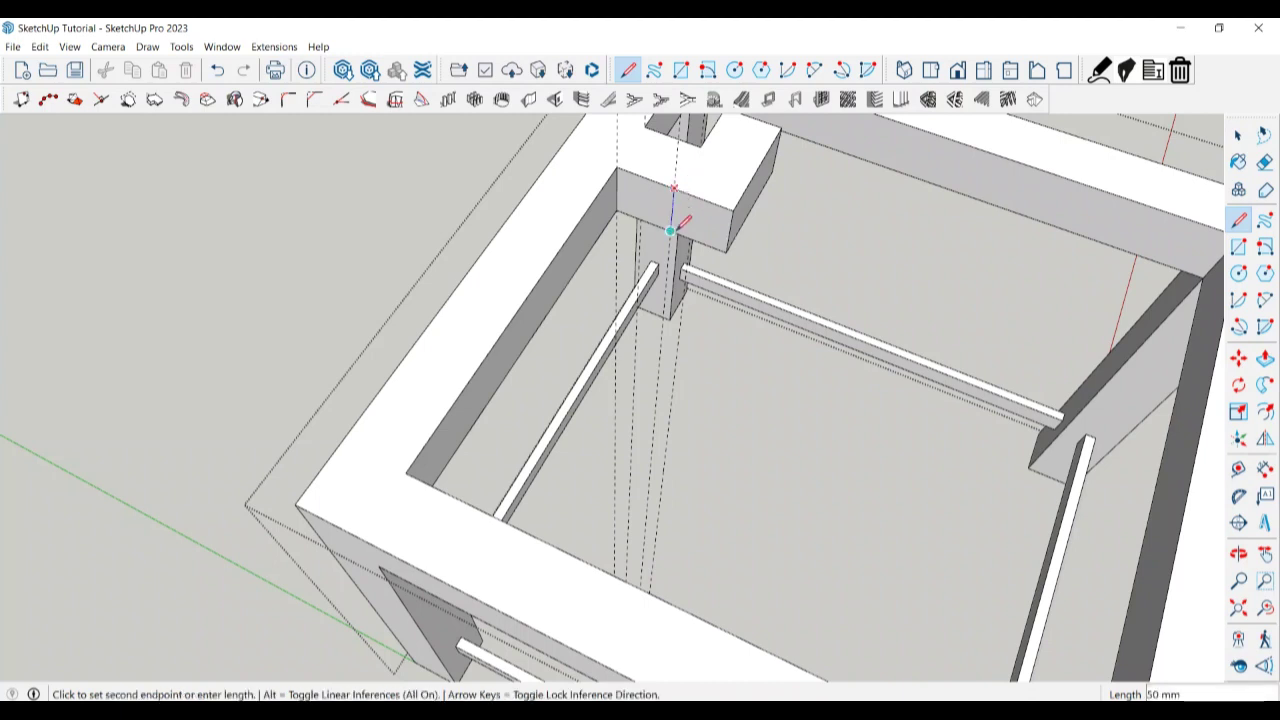
{"action": "left_click", "coordinate": [670, 231]}
{"action": "key", "text": "space"}
Pull the split-off face 150 mm toward the frame's left side as an arm.
{"action": "key", "text": "p"}
{"action": "left_click", "coordinate": [694, 224]}
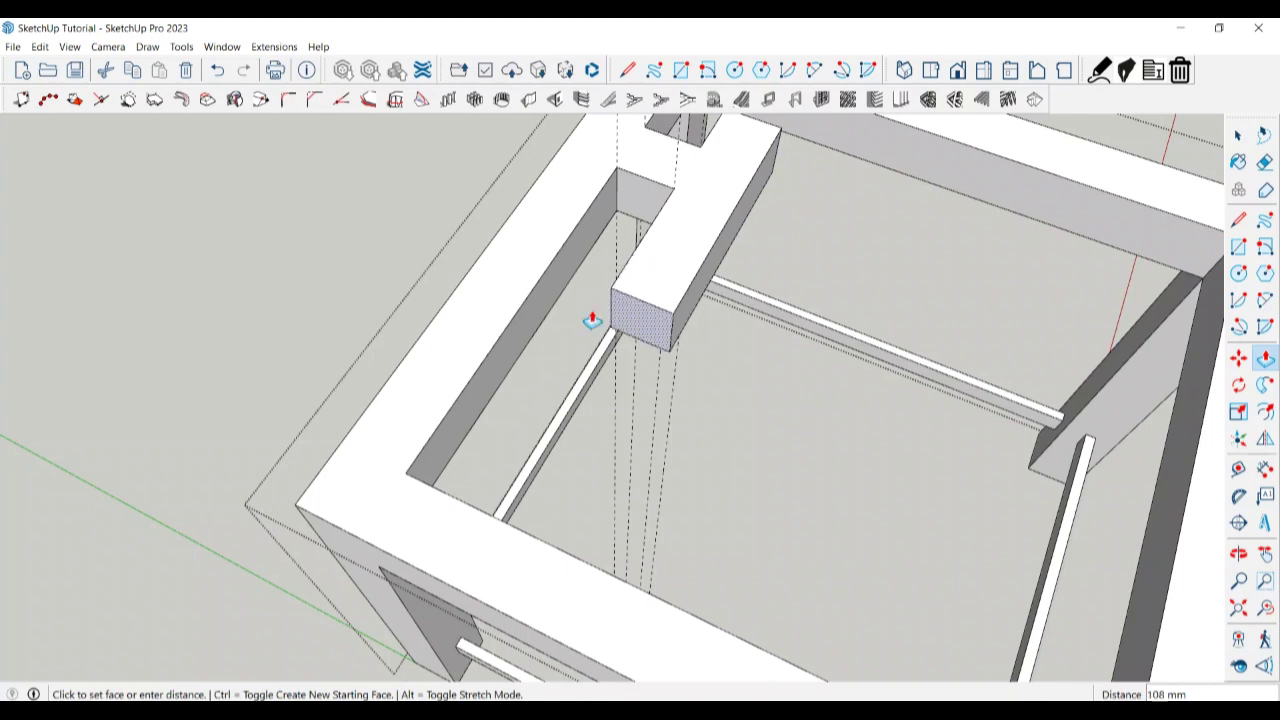
{"action": "left_click", "coordinate": [526, 305]}
{"action": "scroll", "coordinate": [686, 374], "scroll_direction": "down", "scroll_amount": 3}
{"action": "middle_click_drag", "start_coordinate": [686, 374], "coordinate": [474, 346]}
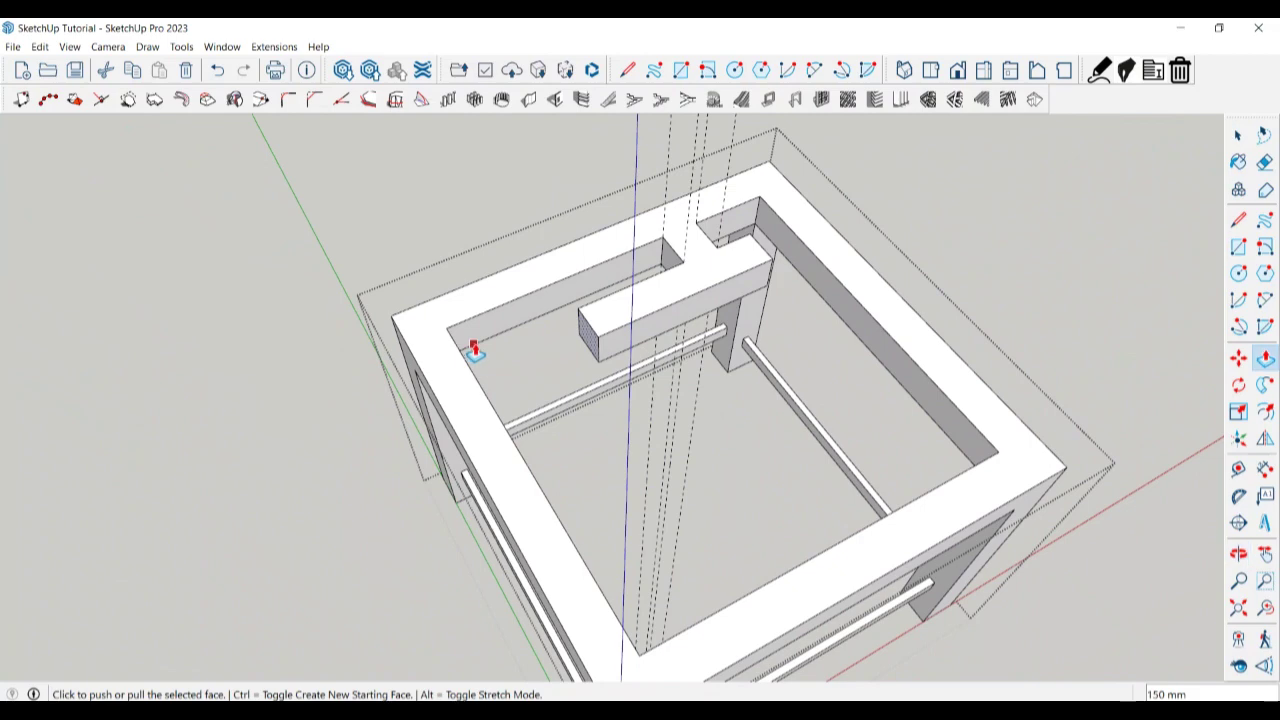
Push/Pull the inner beam's end face out by 50 mm.
{"action": "middle_click_drag", "start_coordinate": [660, 390], "coordinate": [535, 288]}
{"action": "scroll", "coordinate": [528, 291], "scroll_direction": "up", "scroll_amount": 2}
{"action": "scroll", "coordinate": [577, 289], "scroll_direction": "up", "scroll_amount": 2}
{"action": "scroll", "coordinate": [570, 310], "scroll_direction": "up", "scroll_amount": 1}
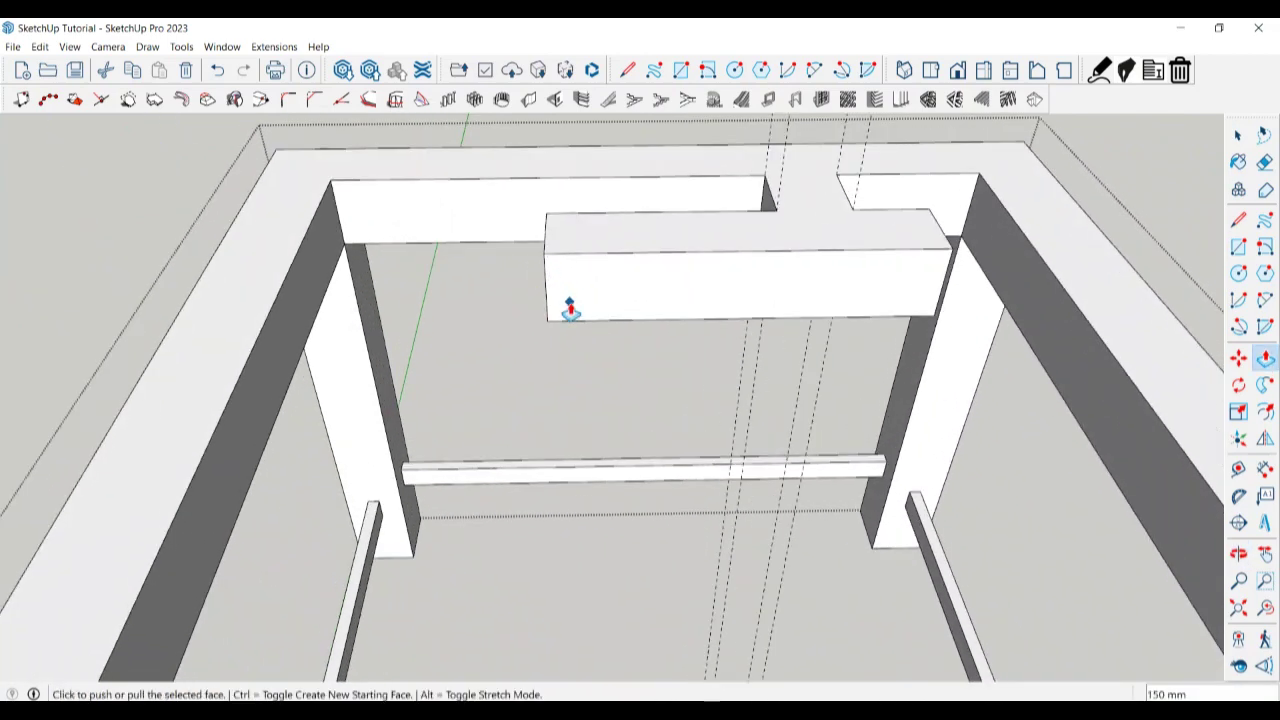
{"action": "scroll", "coordinate": [570, 310], "scroll_direction": "down", "scroll_amount": 2}
{"action": "middle_click_drag", "start_coordinate": [571, 300], "coordinate": [823, 334]}
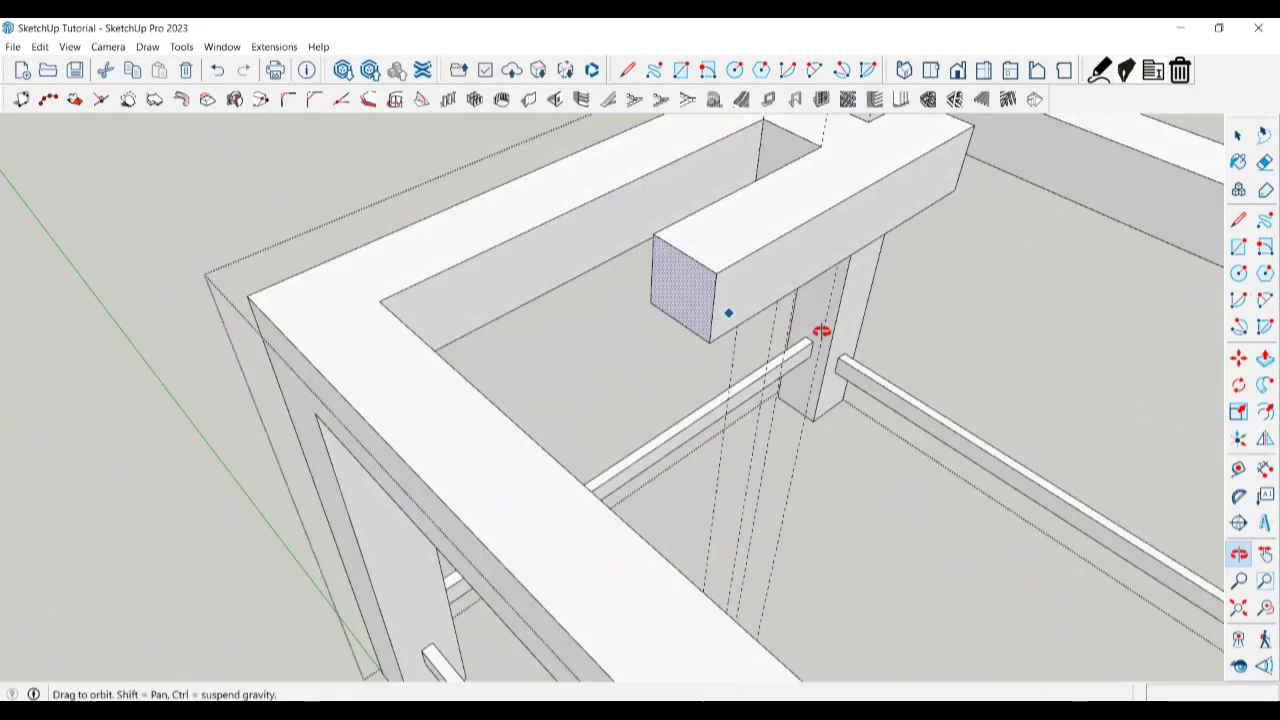
{"action": "left_click", "coordinate": [660, 310]}
{"action": "left_click", "coordinate": [640, 322]}
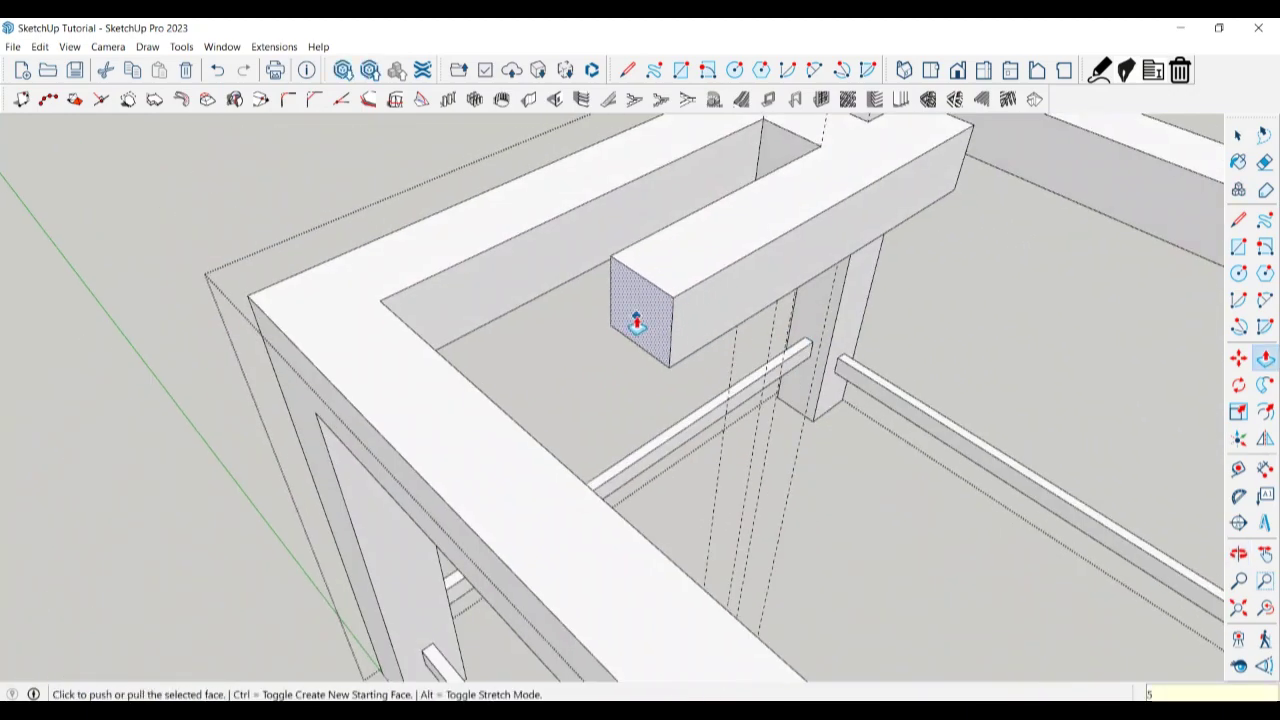
{"action": "type", "text": "50"}
{"action": "key", "text": "Return"}
{"action": "key", "text": "space"}
Extend the beam end a further 30 mm with Push/Pull.
{"action": "scroll", "coordinate": [638, 335], "scroll_direction": "down", "scroll_amount": 2}
{"action": "mouse_move", "coordinate": [640, 351]}
{"action": "middle_mouse_down"}
{"action": "mouse_move", "coordinate": [437, 346]}
{"action": "mouse_move", "coordinate": [371, 317]}
{"action": "mouse_move", "coordinate": [558, 358]}
{"action": "mouse_move", "coordinate": [608, 349]}
{"action": "mouse_move", "coordinate": [596, 349]}
{"action": "middle_mouse_up"}
{"action": "scroll", "coordinate": [610, 345], "scroll_direction": "up", "scroll_amount": 3}
{"action": "key", "text": "p"}
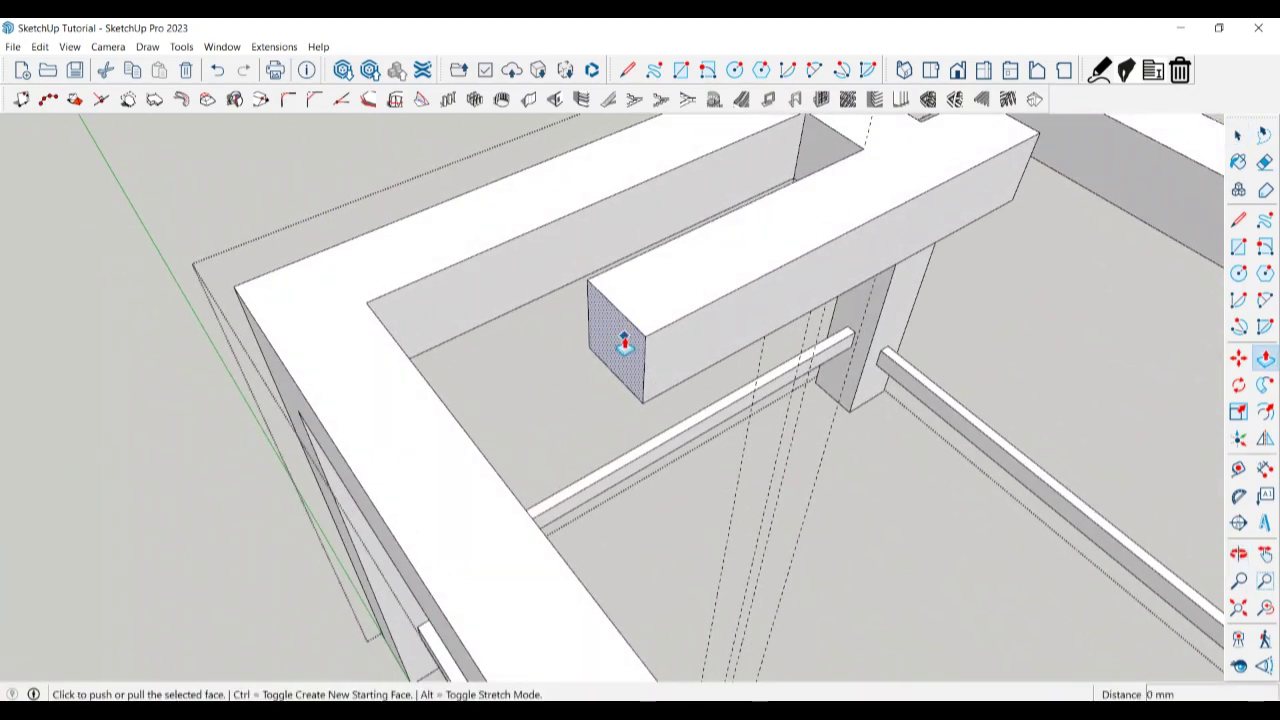
{"action": "left_click", "coordinate": [596, 349]}
{"action": "type", "text": "30"}
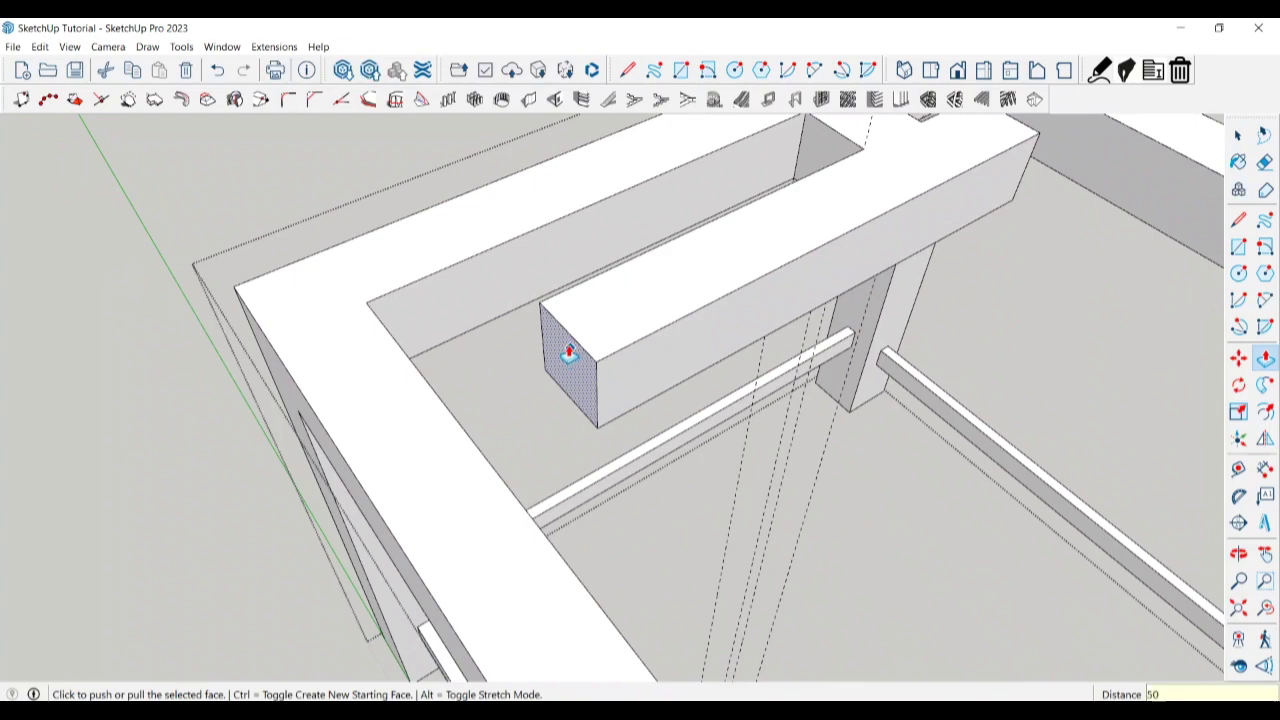
{"action": "key", "text": "Return"}
{"action": "key", "text": "space"}
Place a guide 50 mm from the beam's left end and draw a splitting line there.
{"action": "mouse_move", "coordinate": [590, 336]}
{"action": "middle_mouse_down"}
{"action": "mouse_move", "coordinate": [414, 289]}
{"action": "mouse_move", "coordinate": [409, 363]}
{"action": "mouse_move", "coordinate": [491, 346]}
{"action": "mouse_move", "coordinate": [436, 271]}
{"action": "middle_mouse_up"}
{"action": "key", "text": "t"}
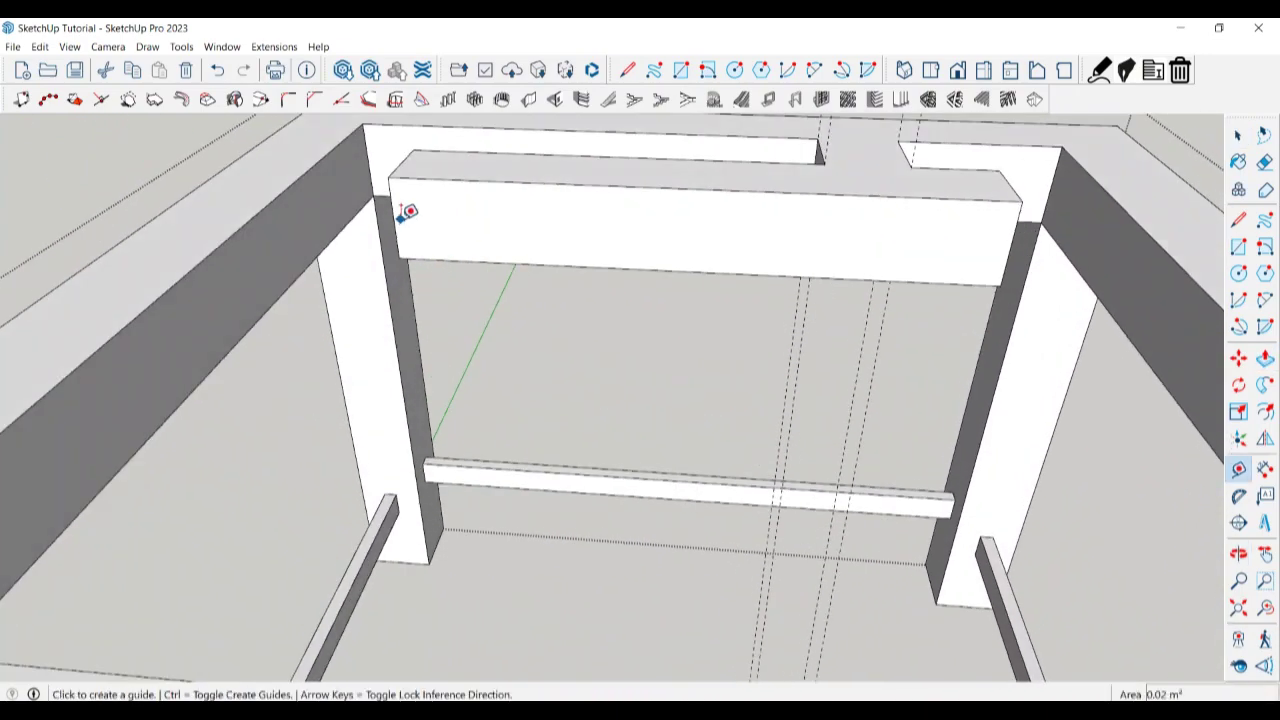
{"action": "left_click", "coordinate": [393, 218]}
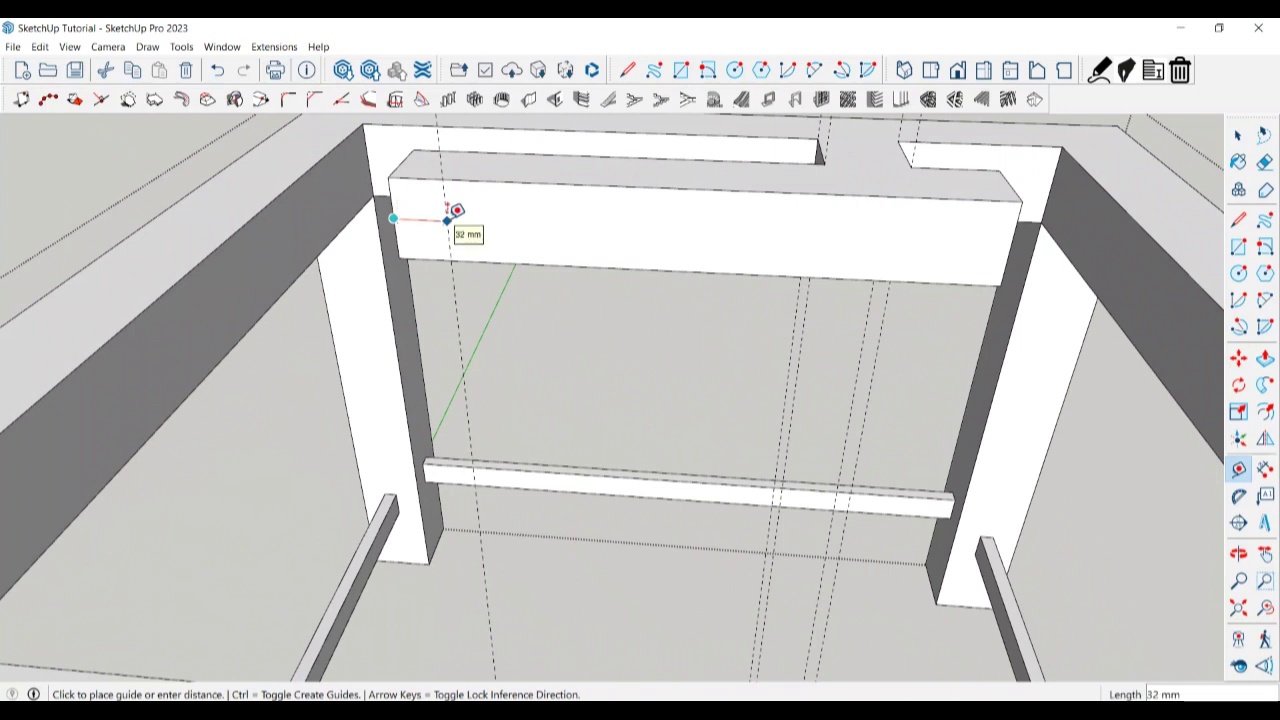
{"action": "type", "text": "50"}
{"action": "key", "text": "Return"}
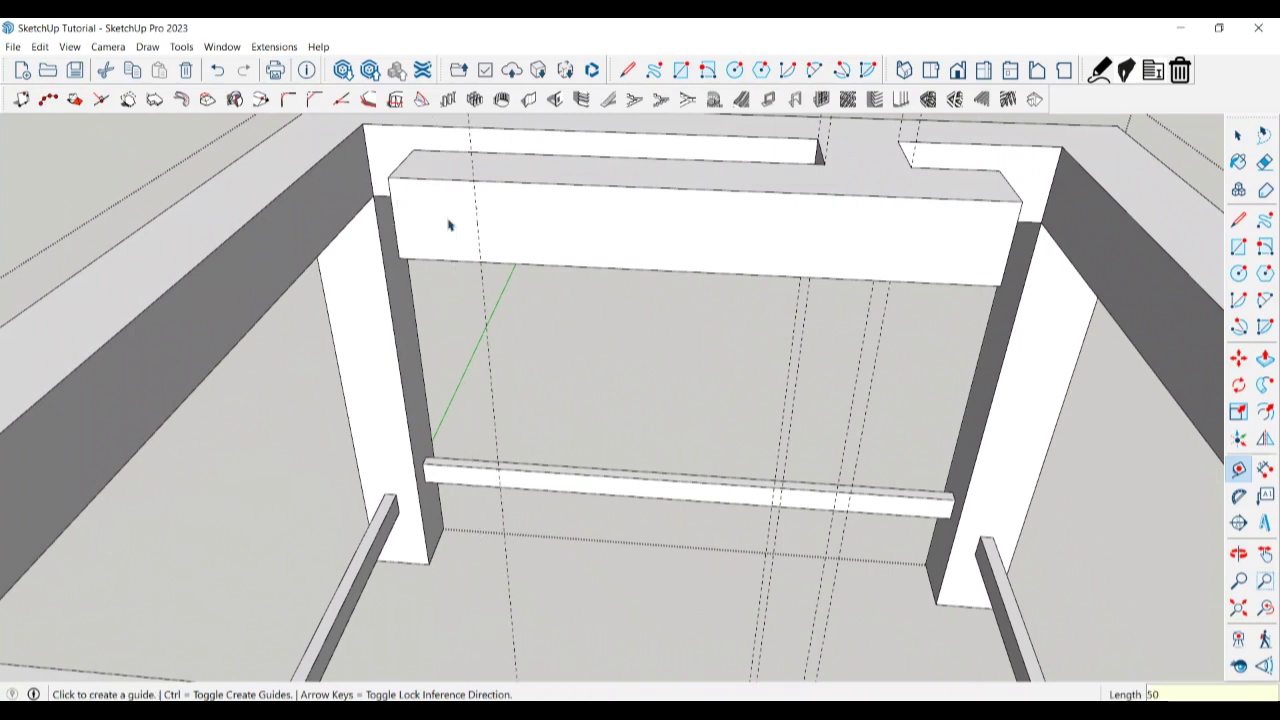
{"action": "key", "text": "space"}
{"action": "key", "text": "l"}
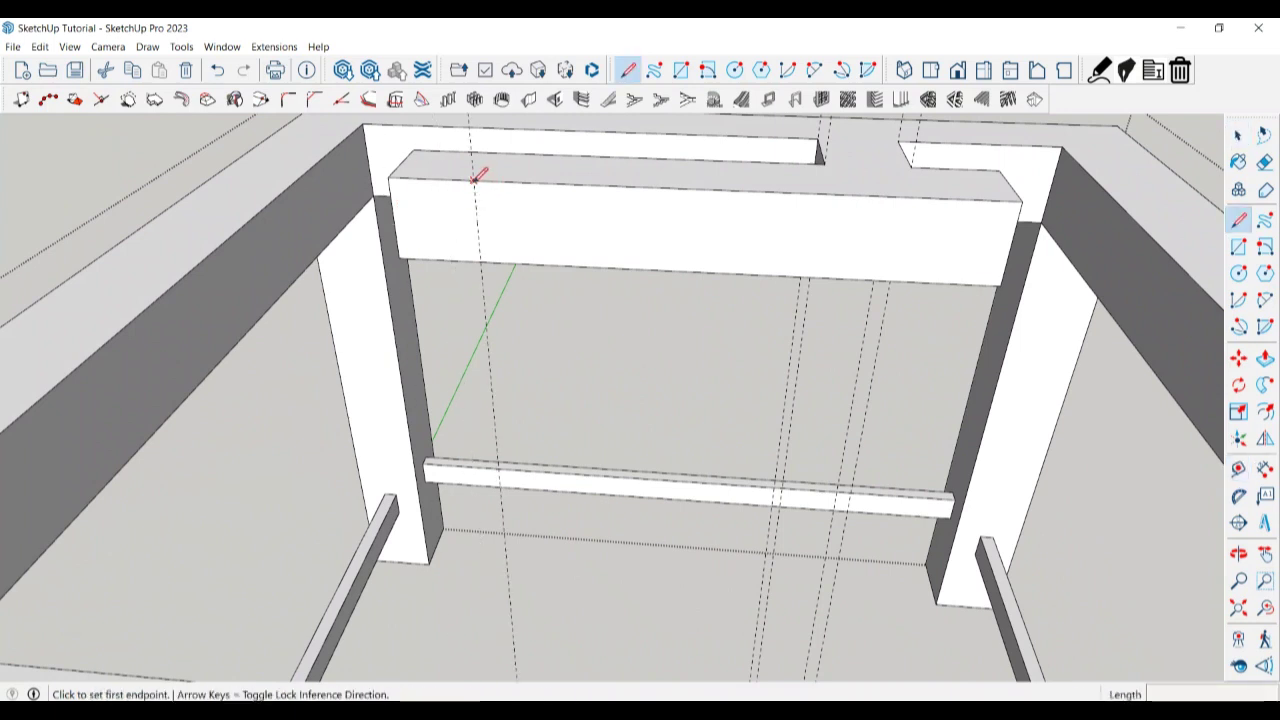
{"action": "left_click", "coordinate": [474, 181]}
{"action": "left_click", "coordinate": [481, 260]}
{"action": "key", "text": "space"}
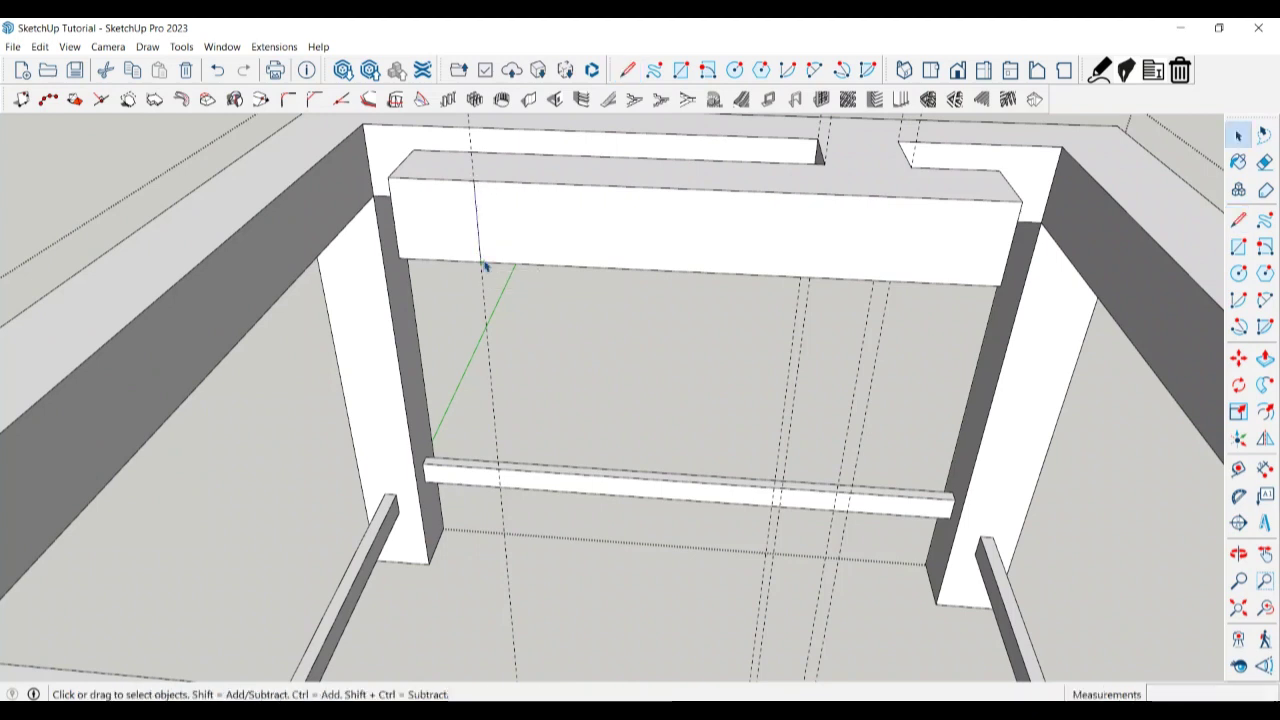
Pull the beam's left section out about 125 mm into a new arm toward the left rail.
{"action": "key", "text": "p"}
{"action": "key", "text": "space"}
{"action": "left_click", "coordinate": [452, 240]}
{"action": "key", "text": "p"}
{"action": "left_click", "coordinate": [346, 329]}
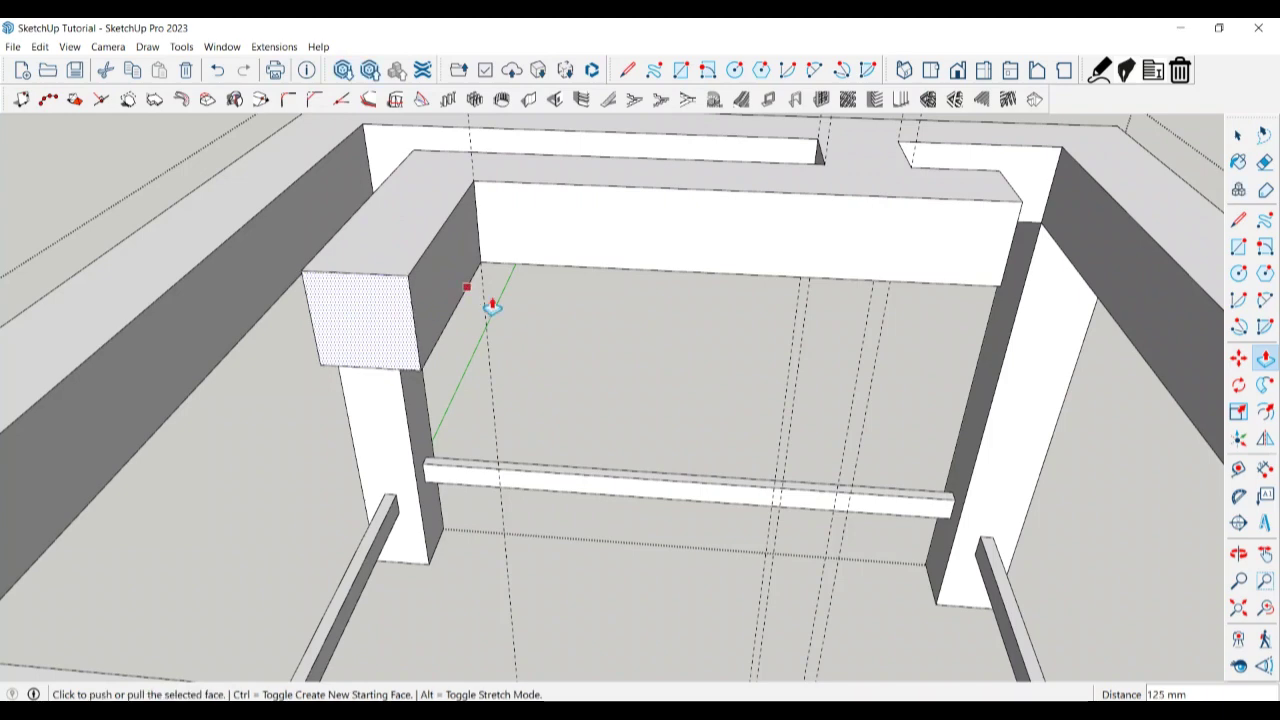
{"action": "mouse_move", "coordinate": [491, 300]}
{"action": "middle_mouse_down"}
{"action": "mouse_move", "coordinate": [609, 378]}
{"action": "mouse_move", "coordinate": [420, 434]}
{"action": "middle_mouse_up"}
{"action": "scroll", "coordinate": [494, 294], "scroll_direction": "up", "scroll_amount": 3}
{"action": "left_click", "coordinate": [494, 292]}
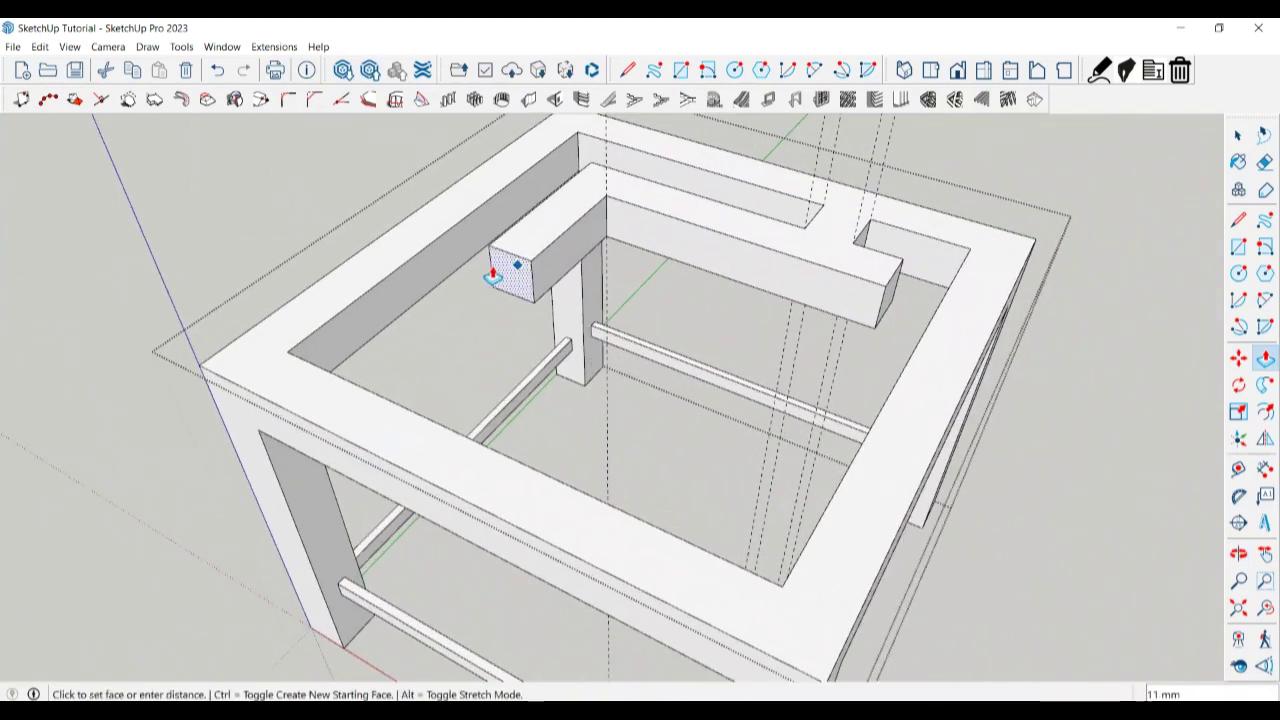
Stop the arm end at the edge midpoint and split its top face at a 50 mm guide.
{"action": "left_click", "coordinate": [457, 226]}
{"action": "mouse_move", "coordinate": [454, 221]}
{"action": "middle_mouse_down"}
{"action": "mouse_move", "coordinate": [563, 314]}
{"action": "mouse_move", "coordinate": [503, 323]}
{"action": "mouse_move", "coordinate": [523, 306]}
{"action": "mouse_move", "coordinate": [506, 283]}
{"action": "middle_mouse_up"}
{"action": "key", "text": "t"}
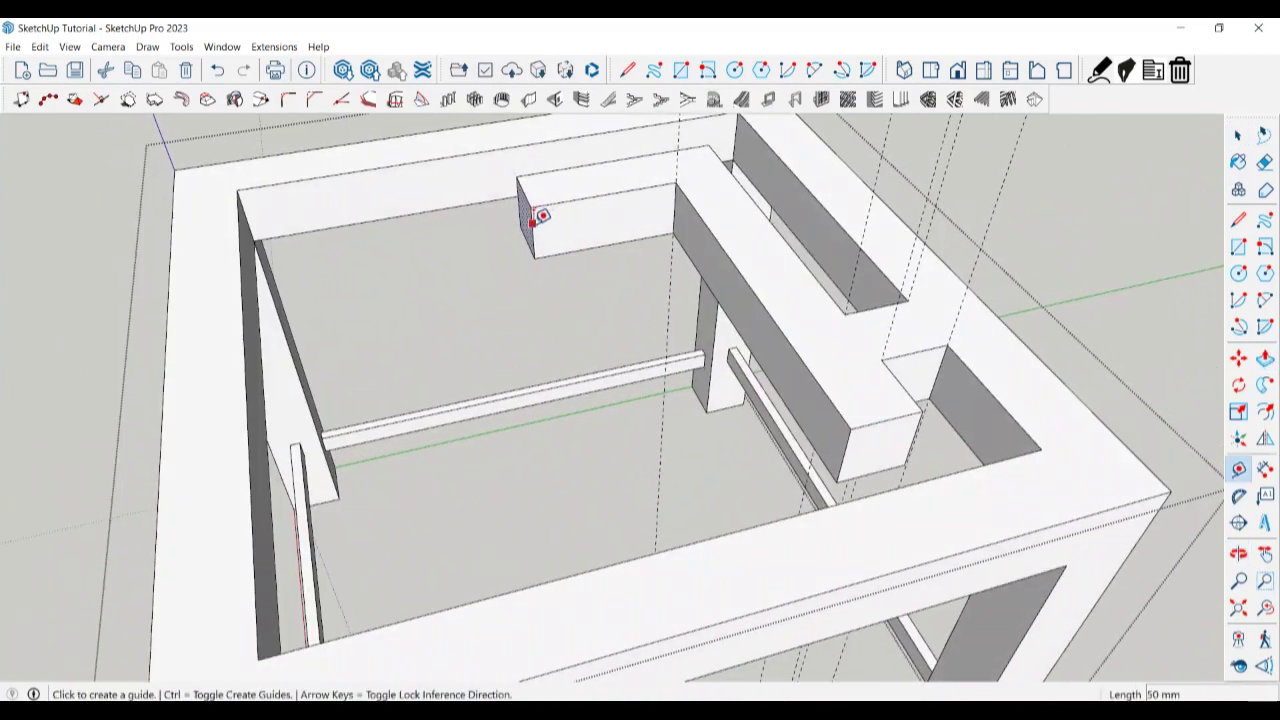
{"action": "left_click", "coordinate": [533, 230]}
{"action": "type", "text": "50"}
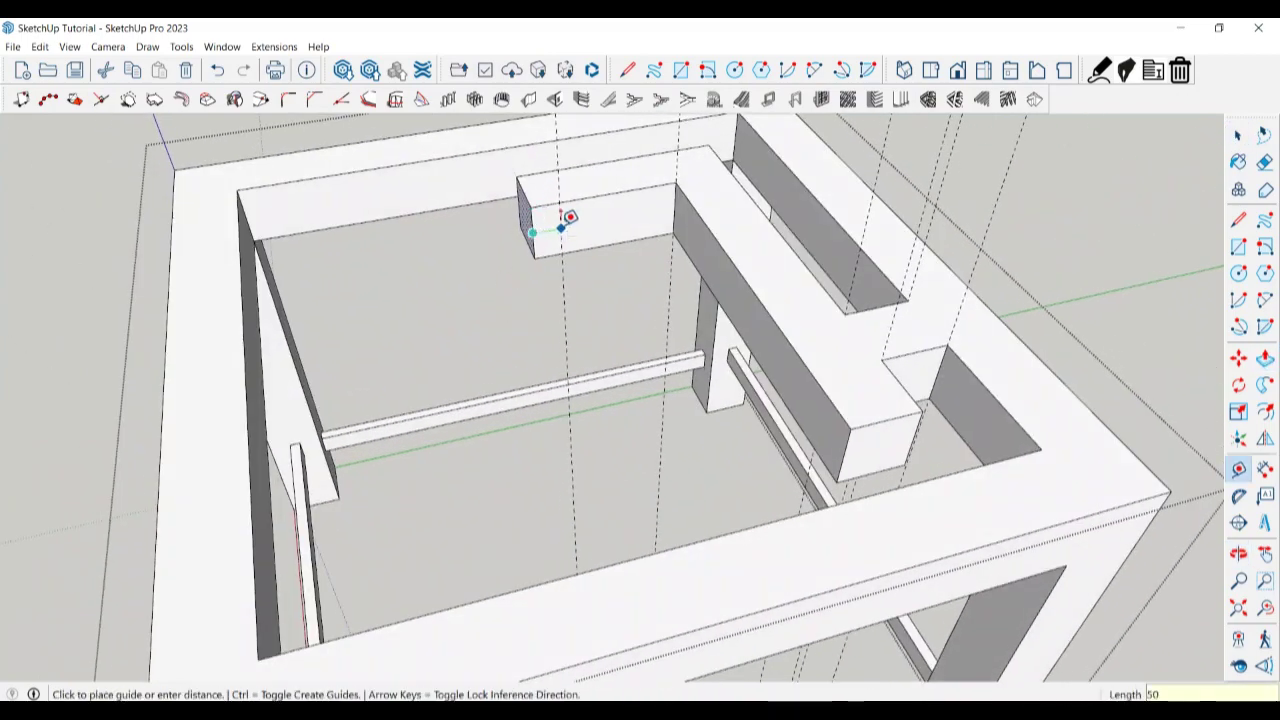
{"action": "key", "text": "Return"}
{"action": "key", "text": "space"}
{"action": "key", "text": "l"}
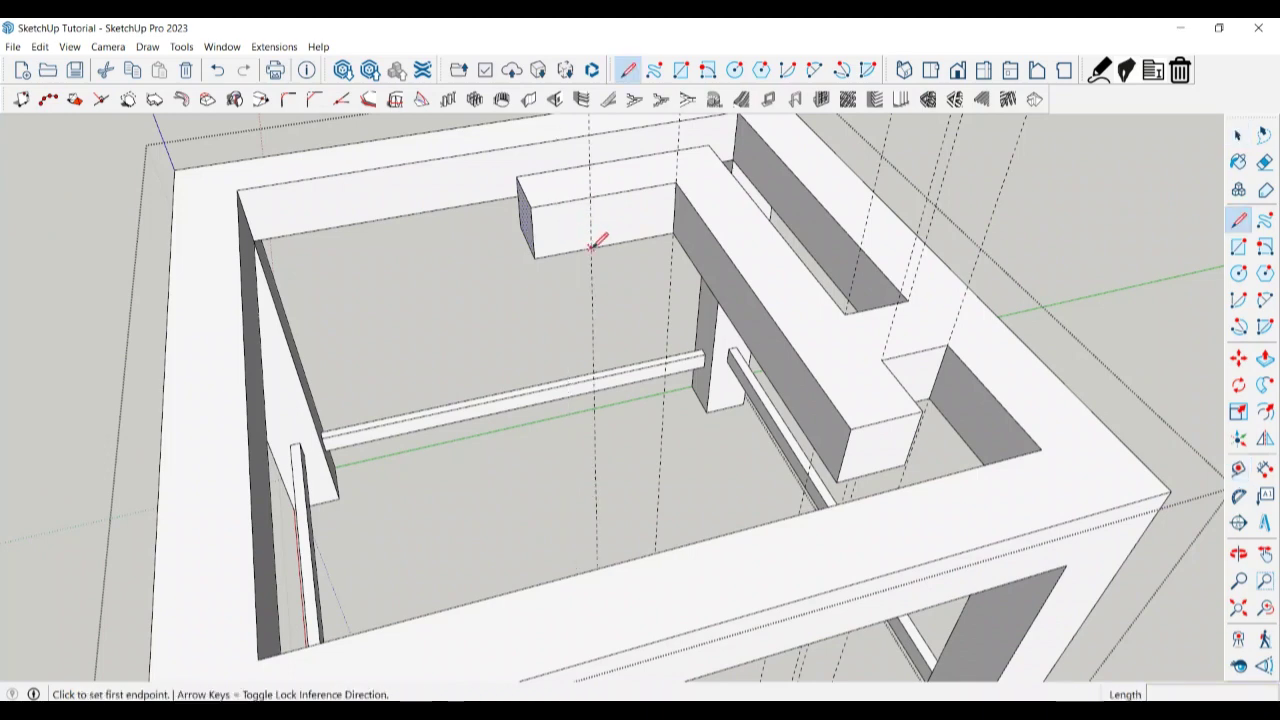
{"action": "left_click", "coordinate": [589, 248]}
{"action": "left_click", "coordinate": [591, 196]}
{"action": "key", "text": "space"}
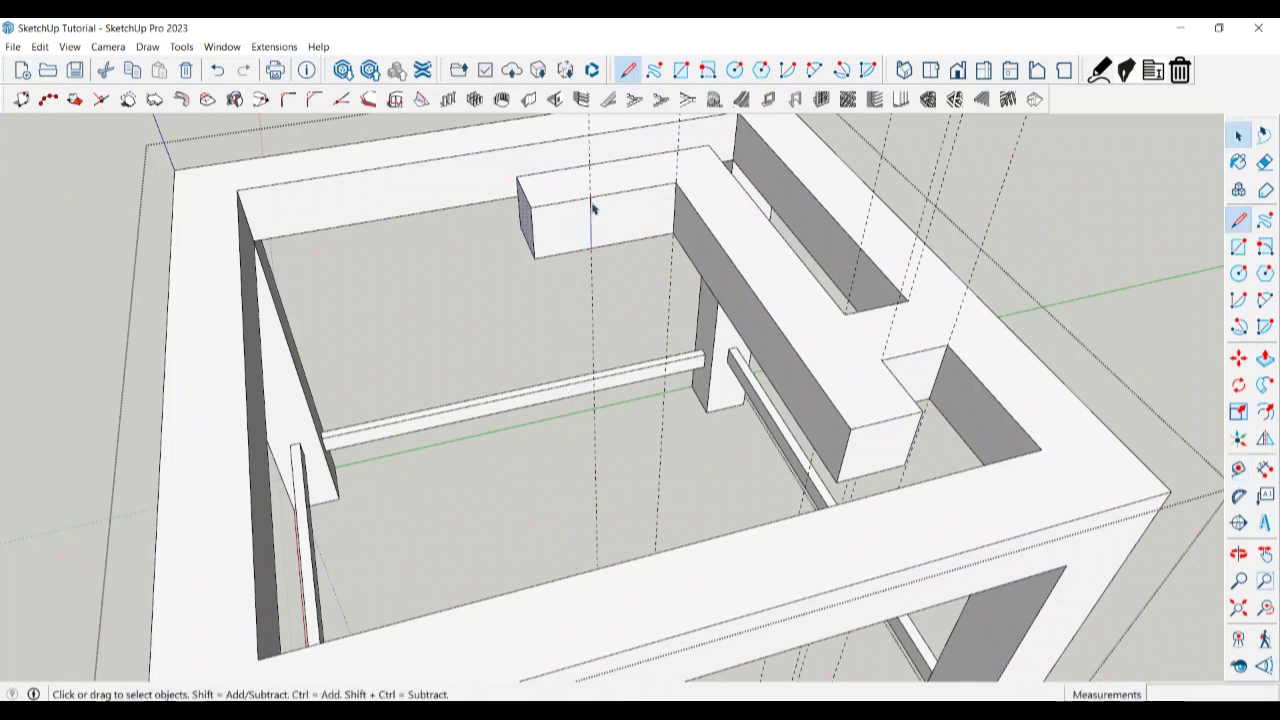
Pull the block's split end face out into a new arm toward the front rail.
{"action": "key", "text": "p"}
{"action": "left_click", "coordinate": [566, 234]}
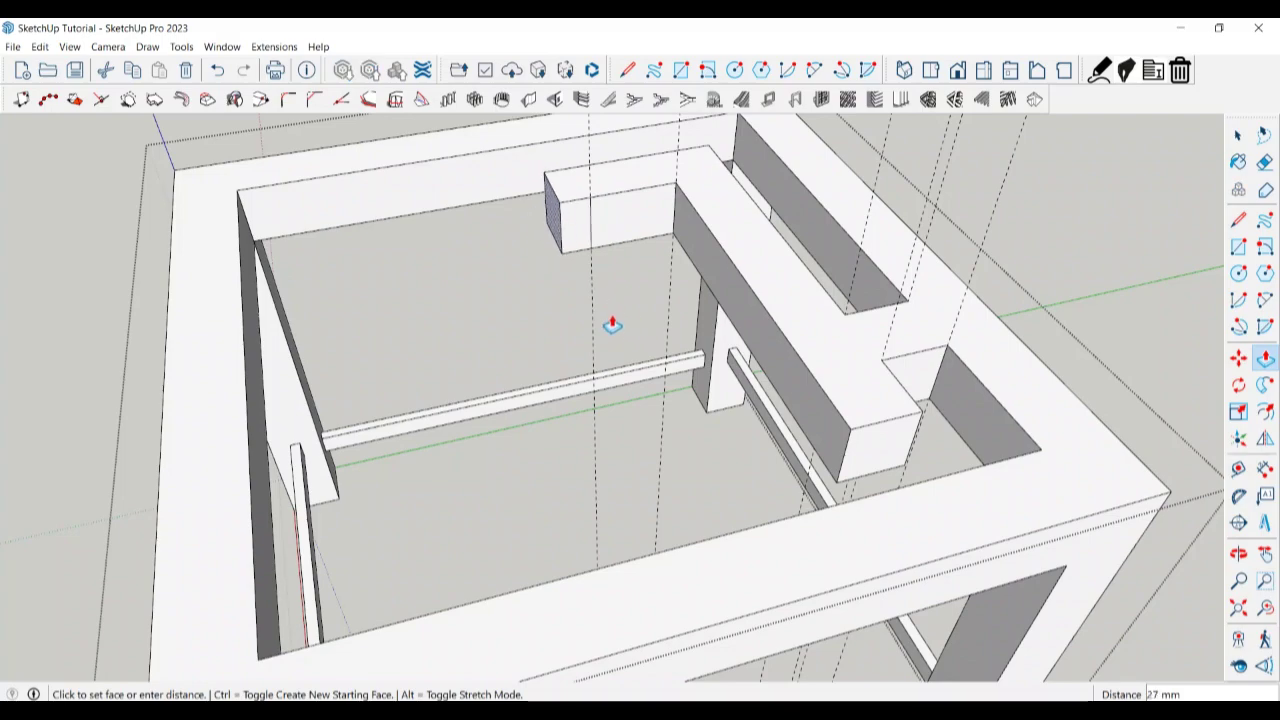
{"action": "key", "text": "Escape"}
{"action": "left_click", "coordinate": [566, 234]}
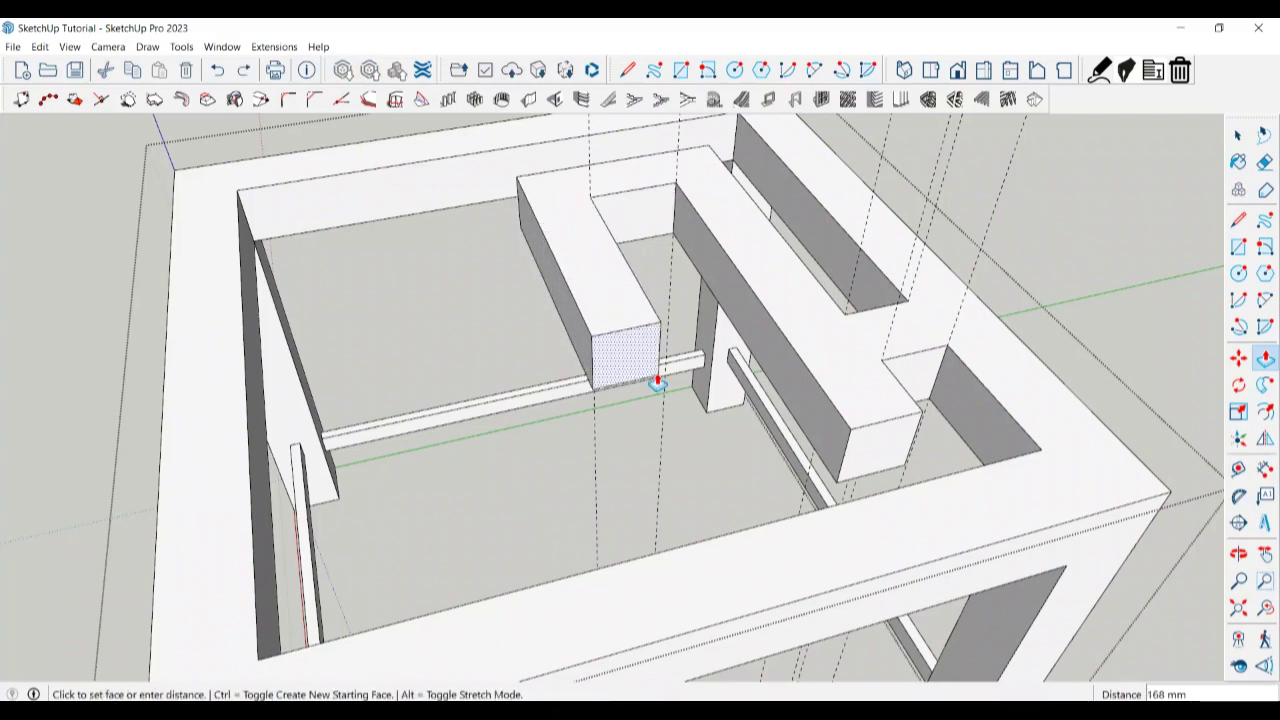
{"action": "left_click", "coordinate": [845, 432]}
{"action": "mouse_move", "coordinate": [845, 432]}
{"action": "middle_mouse_down"}
{"action": "mouse_move", "coordinate": [434, 466]}
{"action": "mouse_move", "coordinate": [408, 374]}
{"action": "middle_mouse_up"}
{"action": "scroll", "coordinate": [408, 374], "scroll_direction": "up", "scroll_amount": 3}
{"action": "key", "text": "space"}
Split the wall face with a line at a 50 mm guide and push the left part along red.
{"action": "key", "text": "t"}
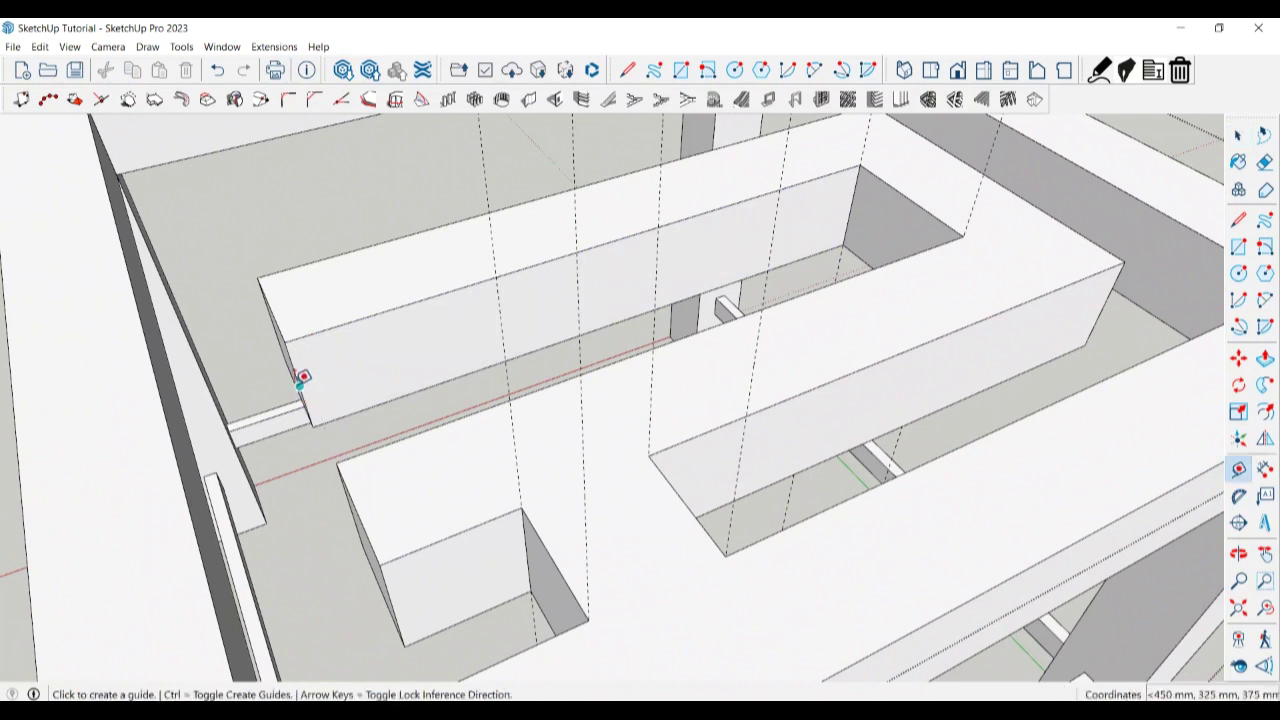
{"action": "left_click", "coordinate": [299, 386]}
{"action": "key", "text": "Return"}
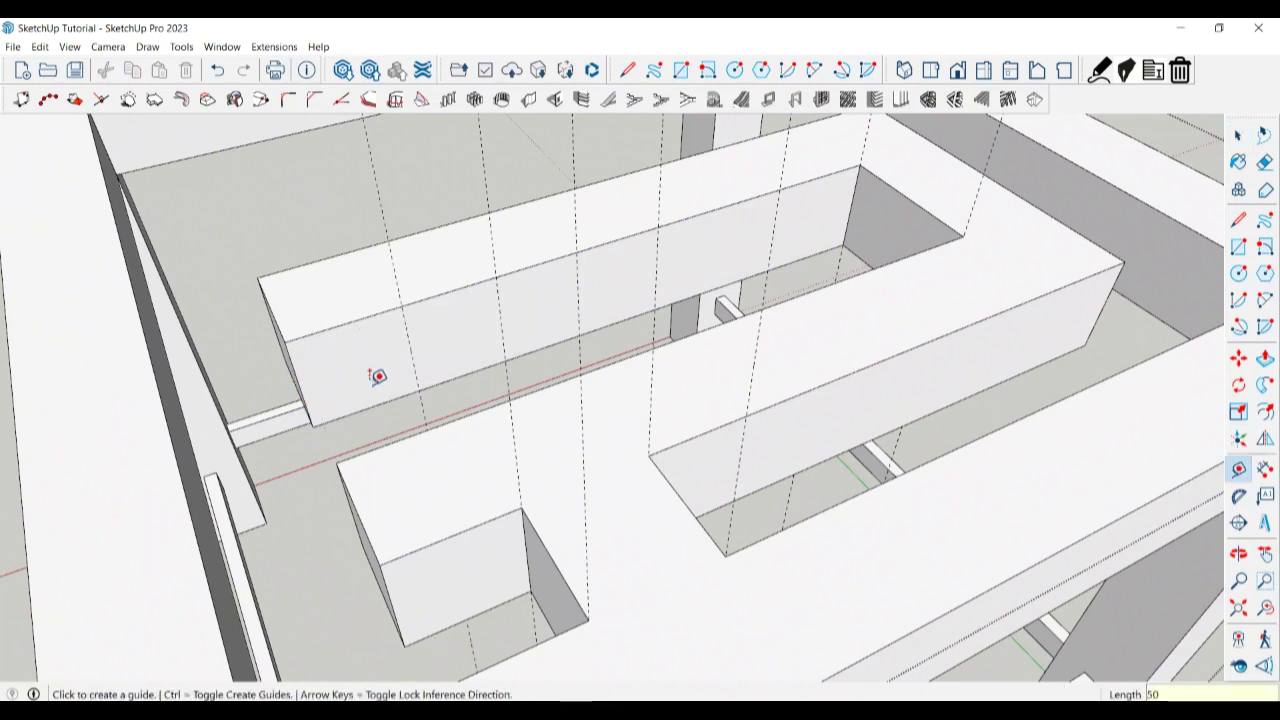
{"action": "key", "text": "space"}
{"action": "key", "text": "l"}
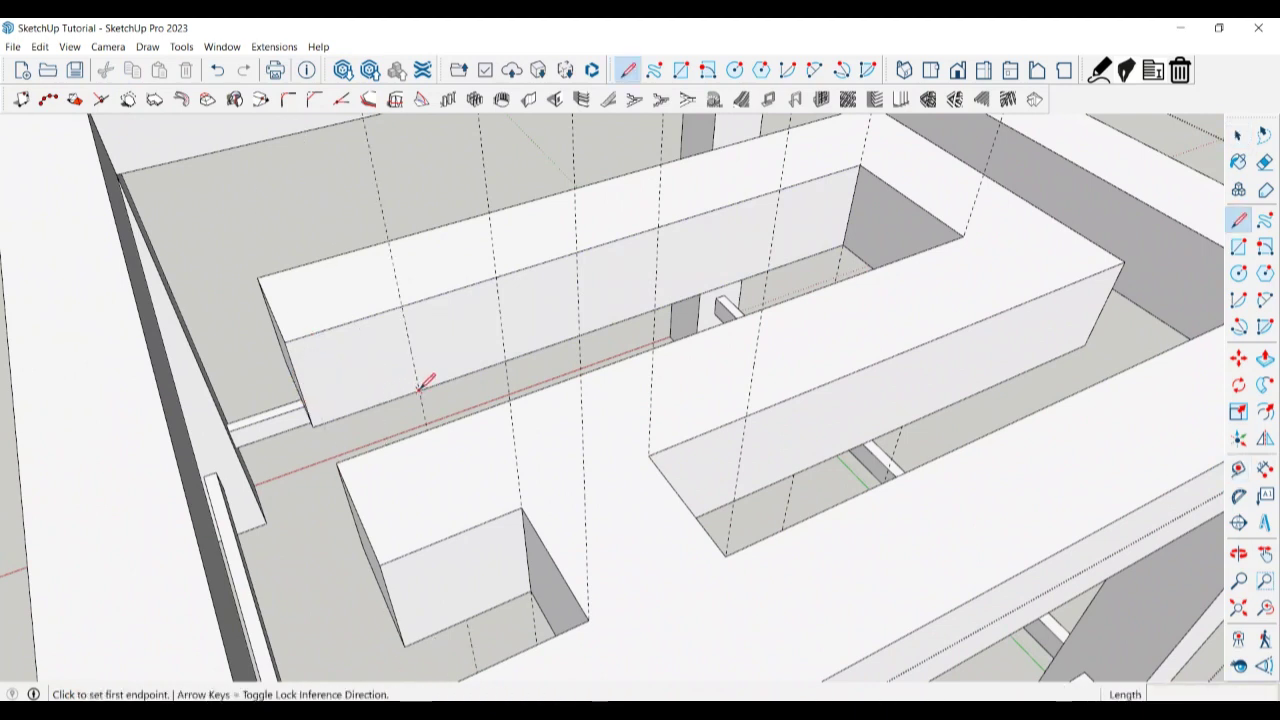
{"action": "left_click", "coordinate": [420, 389]}
{"action": "left_click", "coordinate": [404, 304]}
{"action": "key", "text": "space"}
{"action": "left_click", "coordinate": [365, 372]}
{"action": "key", "text": "p"}
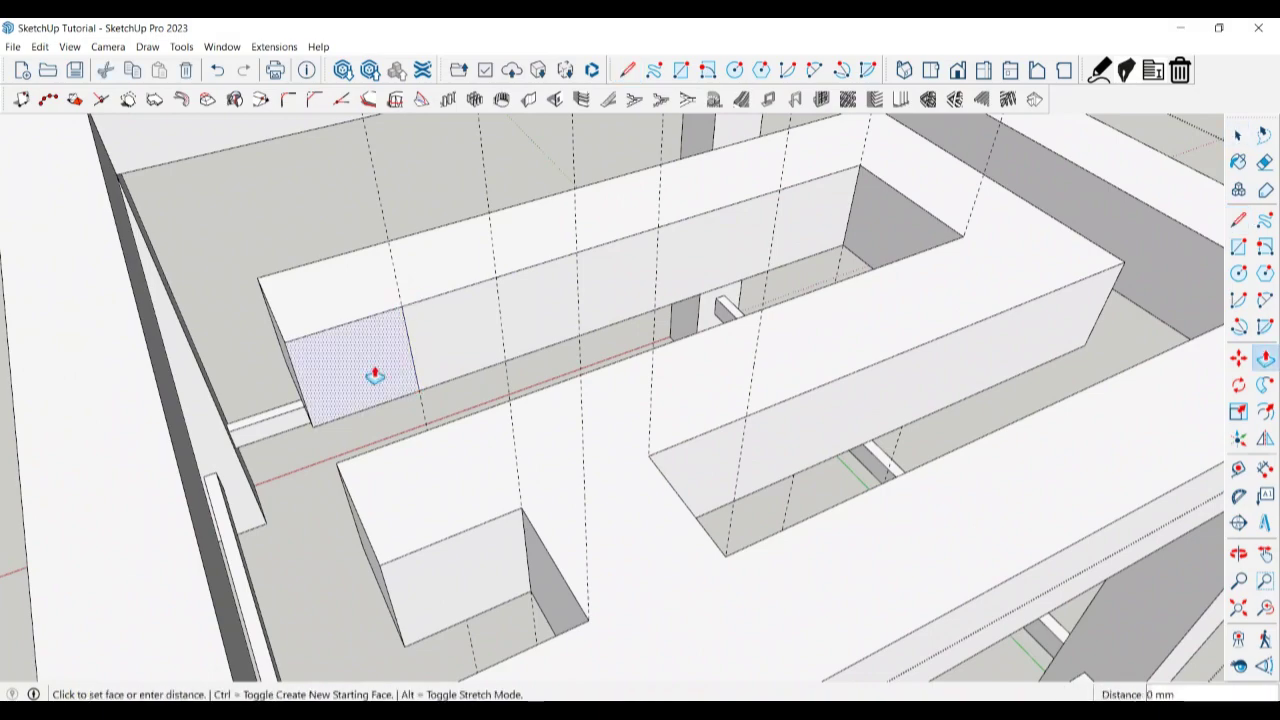
{"action": "left_click", "coordinate": [472, 409]}
Finish the wall push, erase stray edges, and orbit around to review the completed spiral.
{"action": "mouse_move", "coordinate": [472, 409]}
{"action": "middle_mouse_down"}
{"action": "mouse_move", "coordinate": [625, 413]}
{"action": "mouse_move", "coordinate": [709, 297]}
{"action": "middle_mouse_up"}
{"action": "scroll", "coordinate": [614, 380], "scroll_direction": "down", "scroll_amount": 3}
{"action": "key", "text": "space"}
{"action": "key", "text": "e"}
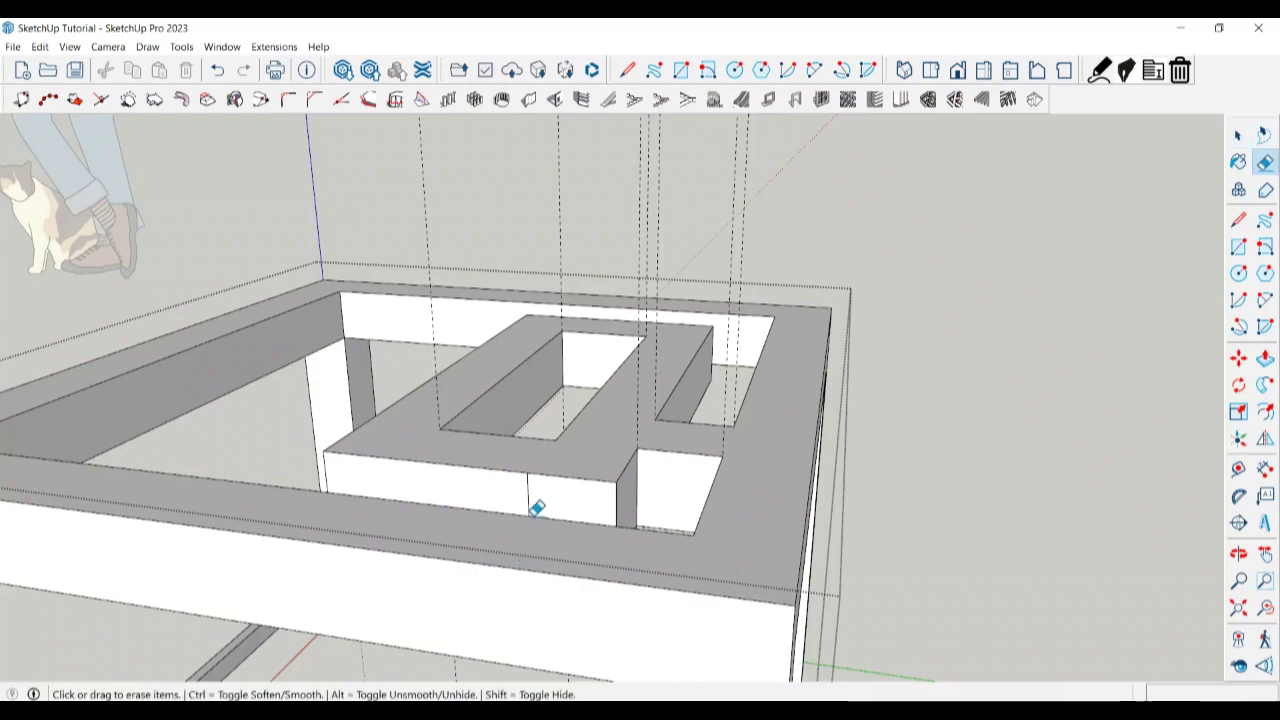
{"action": "scroll", "coordinate": [537, 508], "scroll_direction": "down", "scroll_amount": 2}
{"action": "scroll", "coordinate": [511, 480], "scroll_direction": "down", "scroll_amount": 2}
{"action": "middle_click_drag", "start_coordinate": [571, 480], "coordinate": [371, 634]}
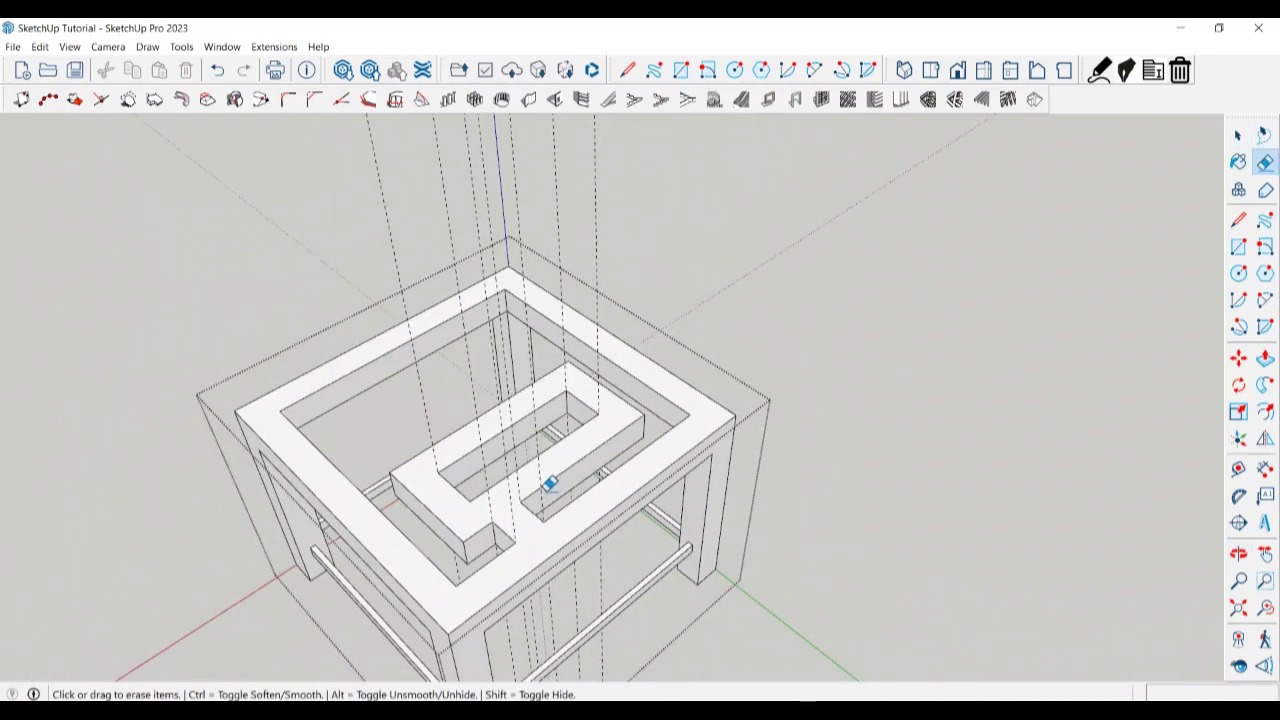
{"action": "mouse_move", "coordinate": [549, 484]}
{"action": "middle_mouse_down"}
{"action": "mouse_move", "coordinate": [340, 448]}
{"action": "mouse_move", "coordinate": [669, 351]}
{"action": "mouse_move", "coordinate": [909, 343]}
{"action": "mouse_move", "coordinate": [996, 370]}
{"action": "mouse_move", "coordinate": [843, 223]}
{"action": "middle_mouse_up"}
{"action": "mouse_move", "coordinate": [560, 177]}
{"action": "middle_mouse_down"}
{"action": "mouse_move", "coordinate": [640, 386]}
{"action": "mouse_move", "coordinate": [567, 413]}
{"action": "mouse_move", "coordinate": [723, 440]}
{"action": "middle_mouse_up"}
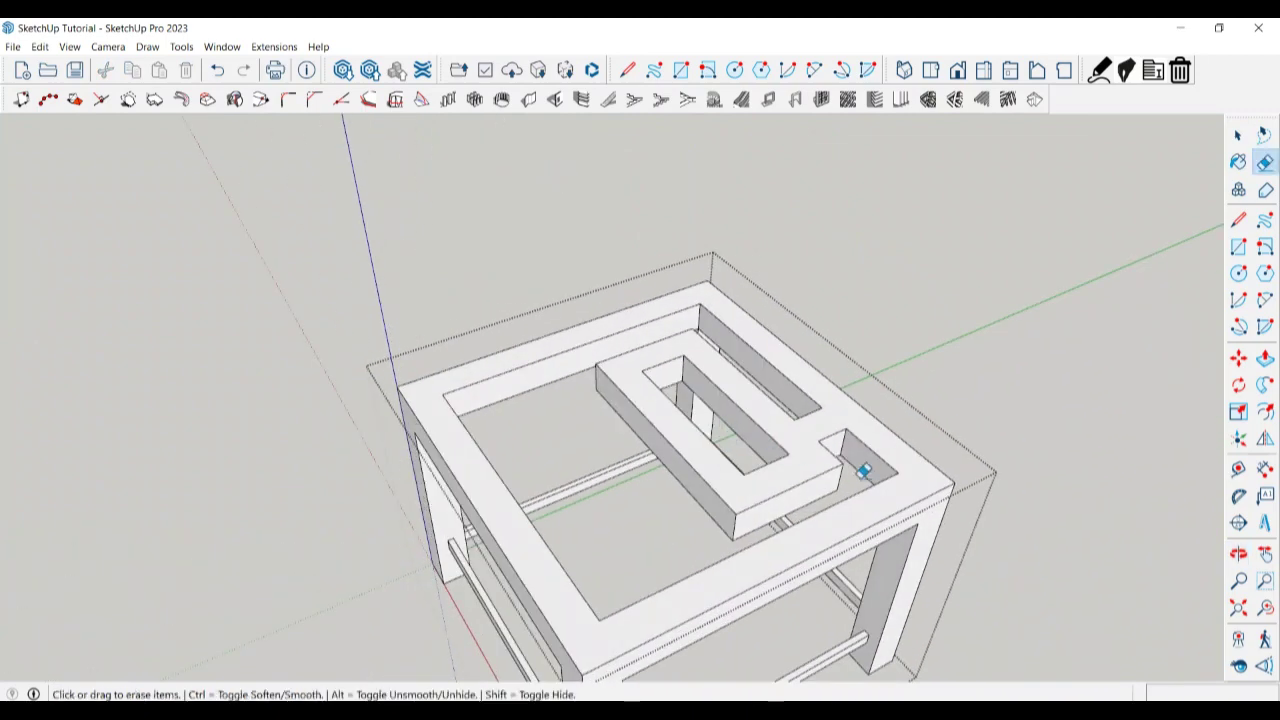
{"action": "mouse_move", "coordinate": [862, 472]}
{"action": "middle_mouse_down"}
{"action": "mouse_move", "coordinate": [680, 394]}
{"action": "mouse_move", "coordinate": [449, 543]}
{"action": "mouse_move", "coordinate": [605, 503]}
{"action": "mouse_move", "coordinate": [494, 489]}
{"action": "mouse_move", "coordinate": [437, 346]}
{"action": "mouse_move", "coordinate": [266, 334]}
{"action": "mouse_move", "coordinate": [449, 250]}
{"action": "middle_mouse_up"}
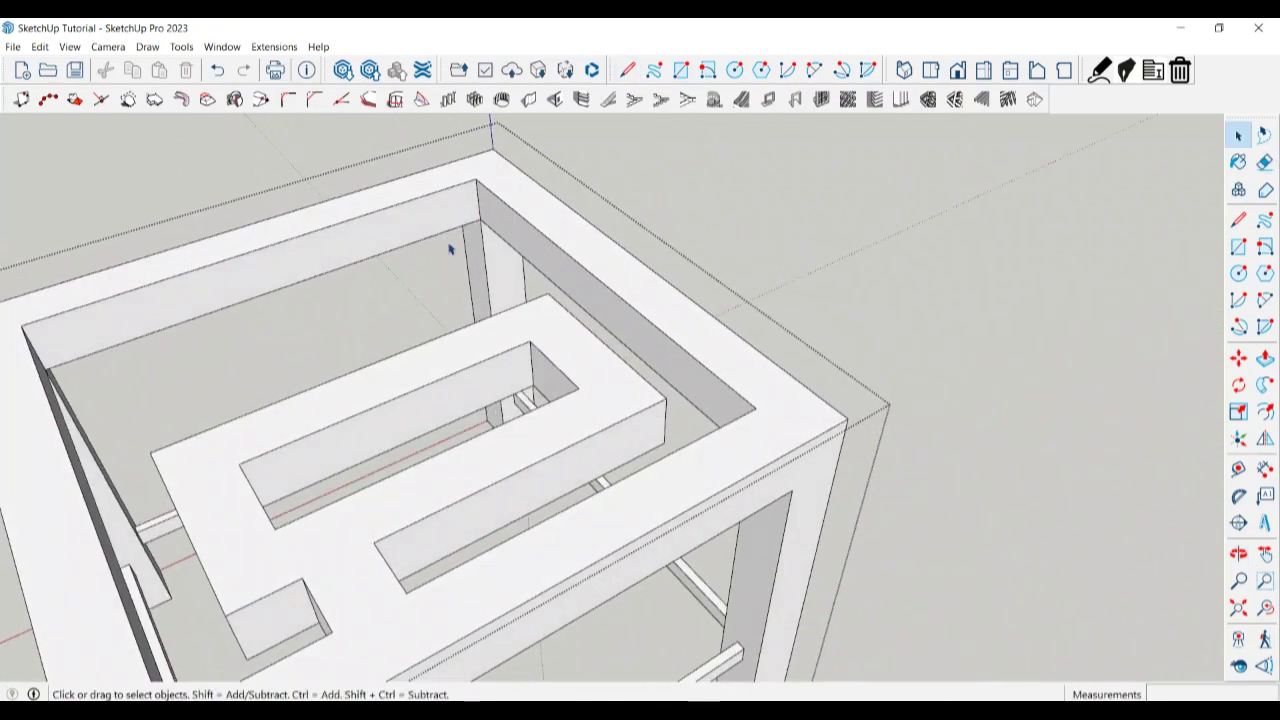
Place Tape Measure guides 100 mm and 50 mm from the frame's inner corner.
{"action": "key", "text": "t"}
{"action": "left_click", "coordinate": [478, 199]}
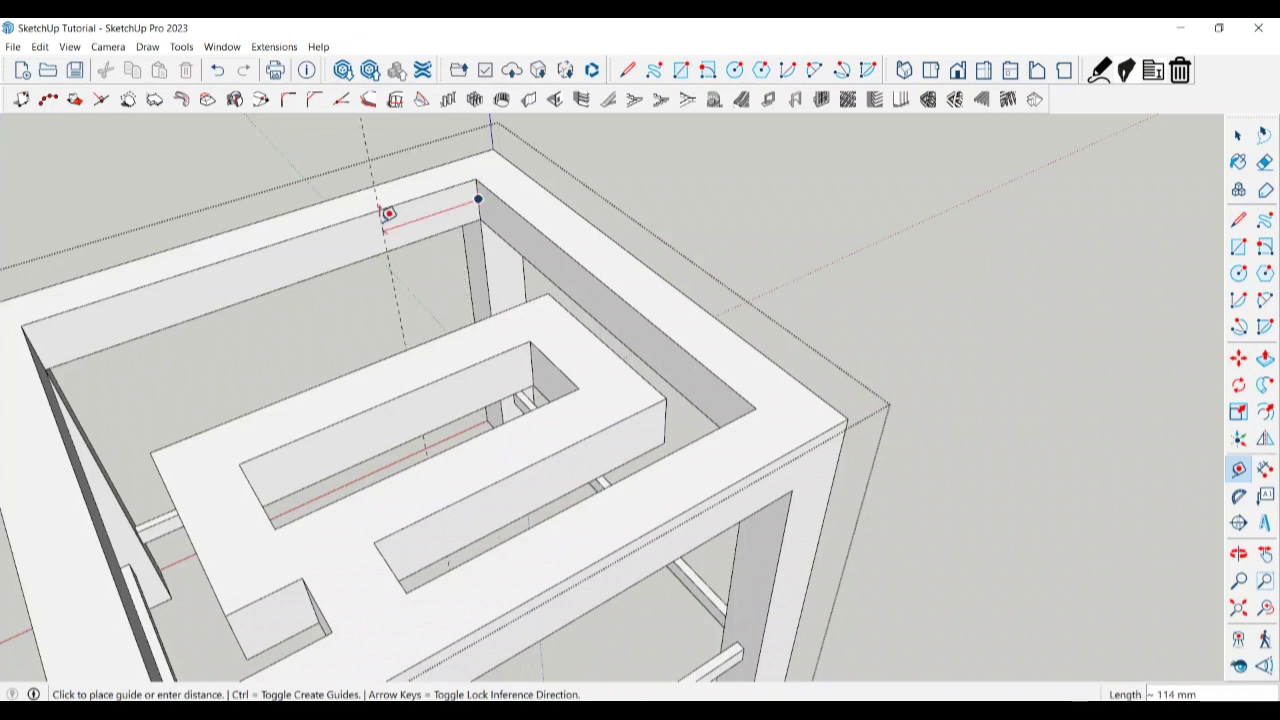
{"action": "type", "text": "3"}
{"action": "type", "text": "0"}
{"action": "key", "text": "Return"}
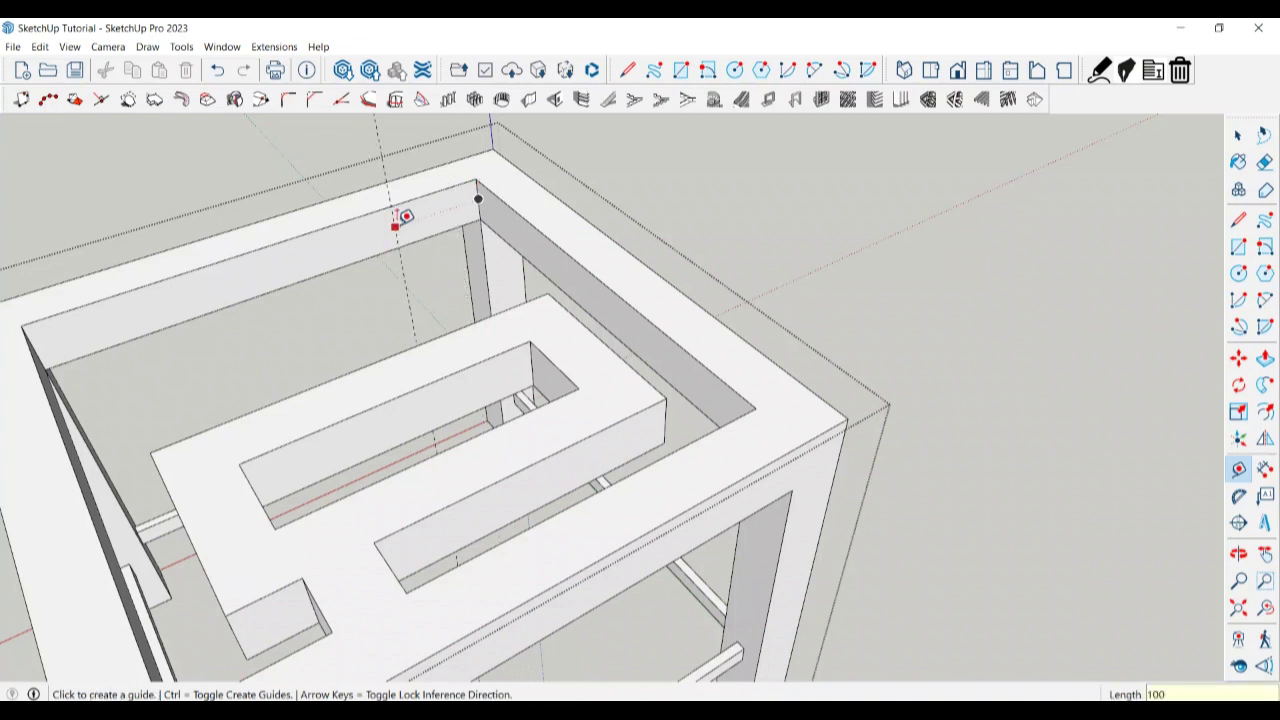
{"action": "scroll", "coordinate": [393, 203], "scroll_direction": "up", "scroll_amount": 2}
{"action": "left_click", "coordinate": [395, 236]}
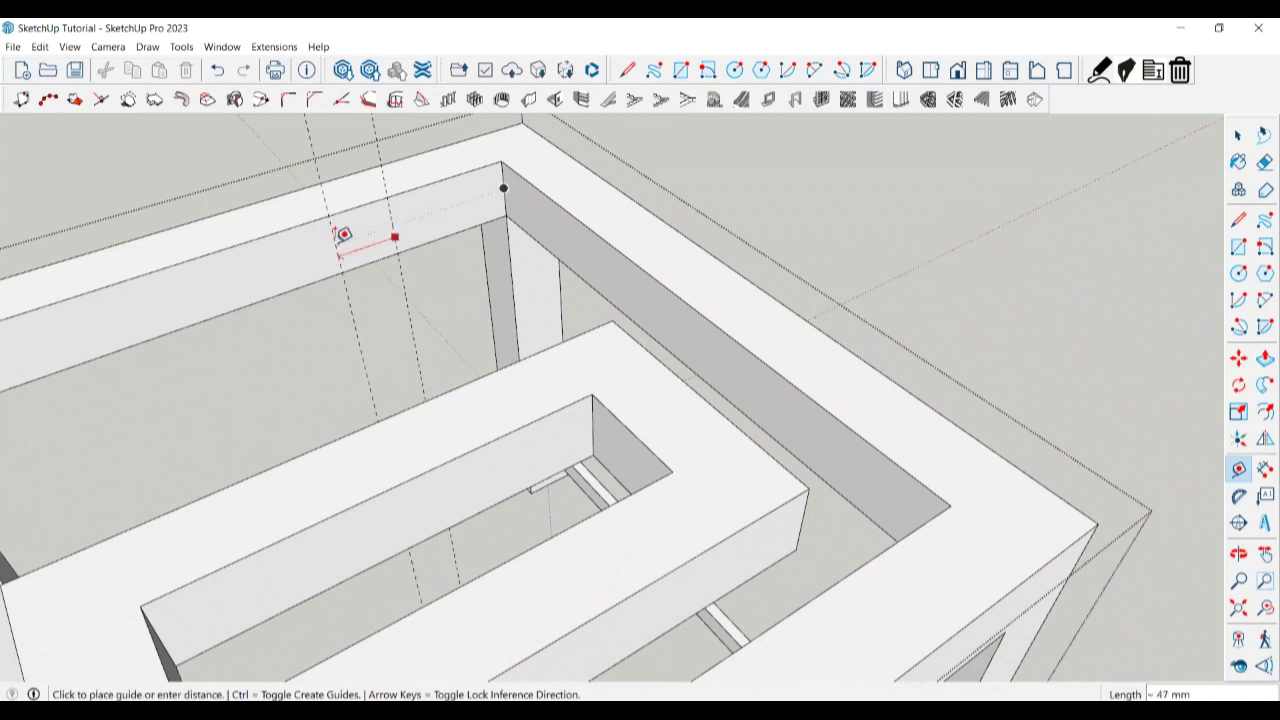
{"action": "key", "text": "Return"}
{"action": "key", "text": "space"}
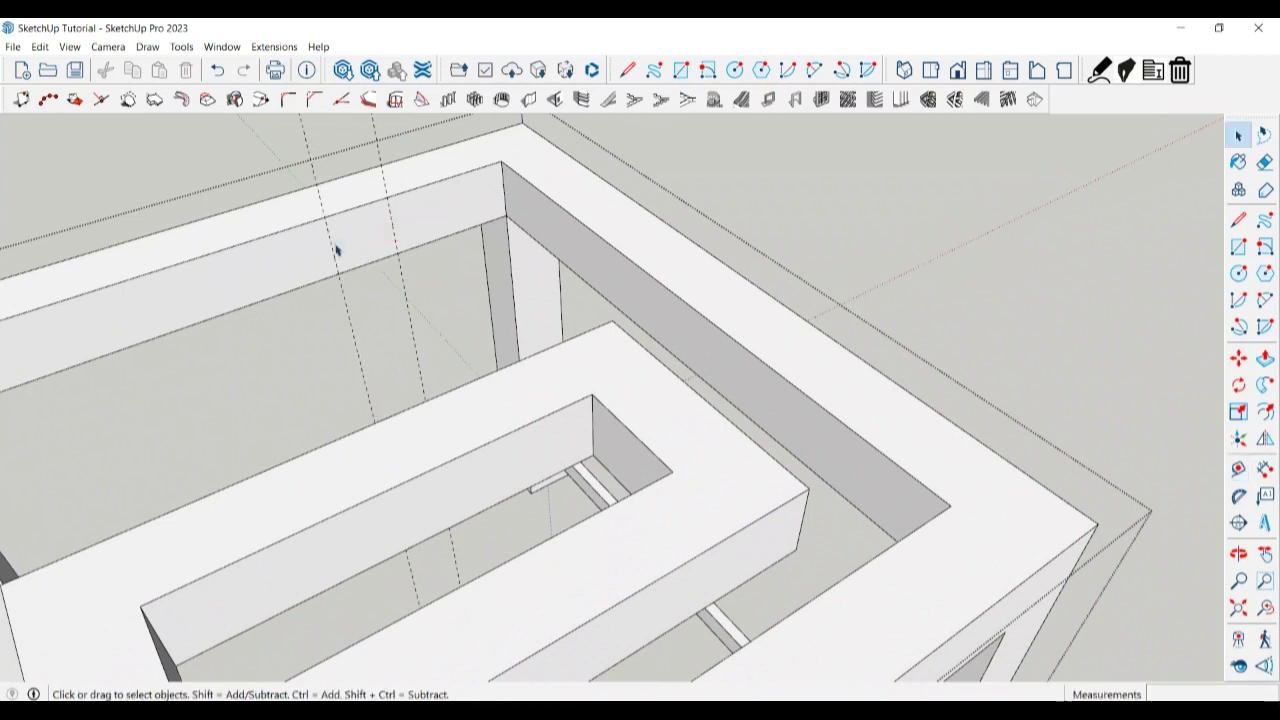
Draw a rectangle on the frame's inner wall and Push/Pull it out 100 mm into a block.
{"action": "key", "text": "r"}
{"action": "left_click", "coordinate": [323, 214]}
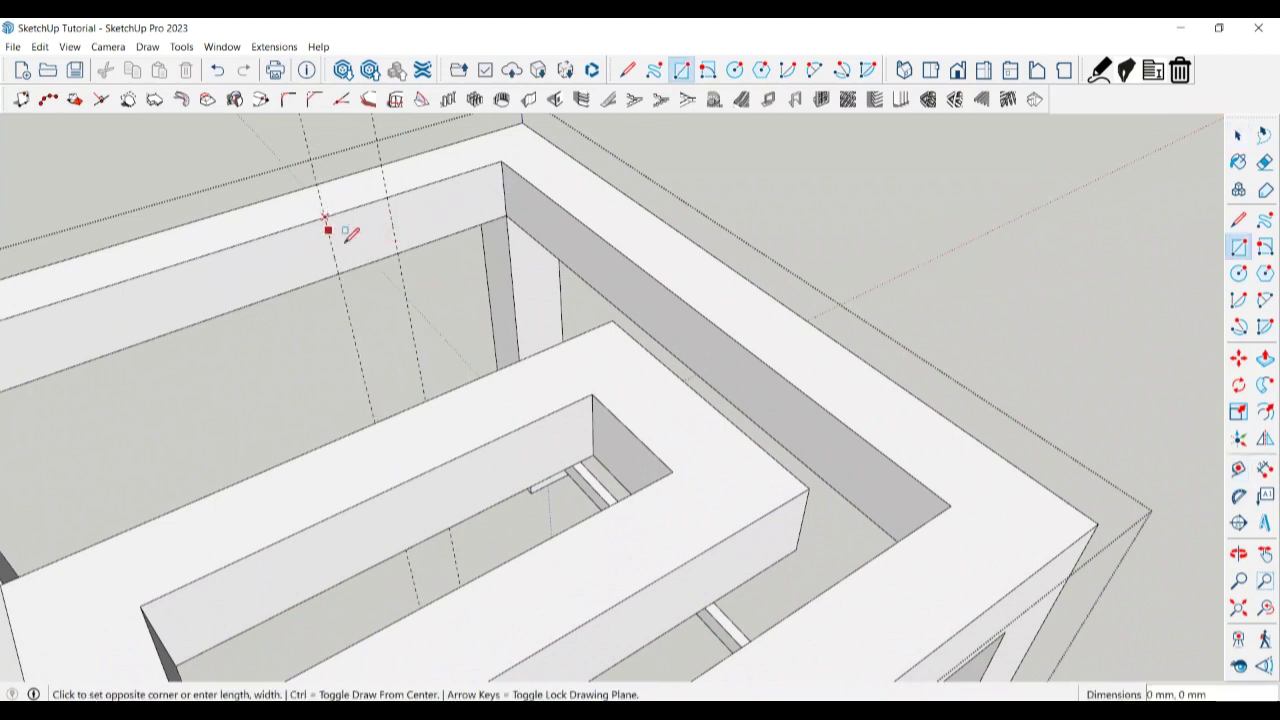
{"action": "left_click", "coordinate": [395, 253]}
{"action": "key", "text": "space"}
{"action": "left_click", "coordinate": [373, 244]}
{"action": "key", "text": "p"}
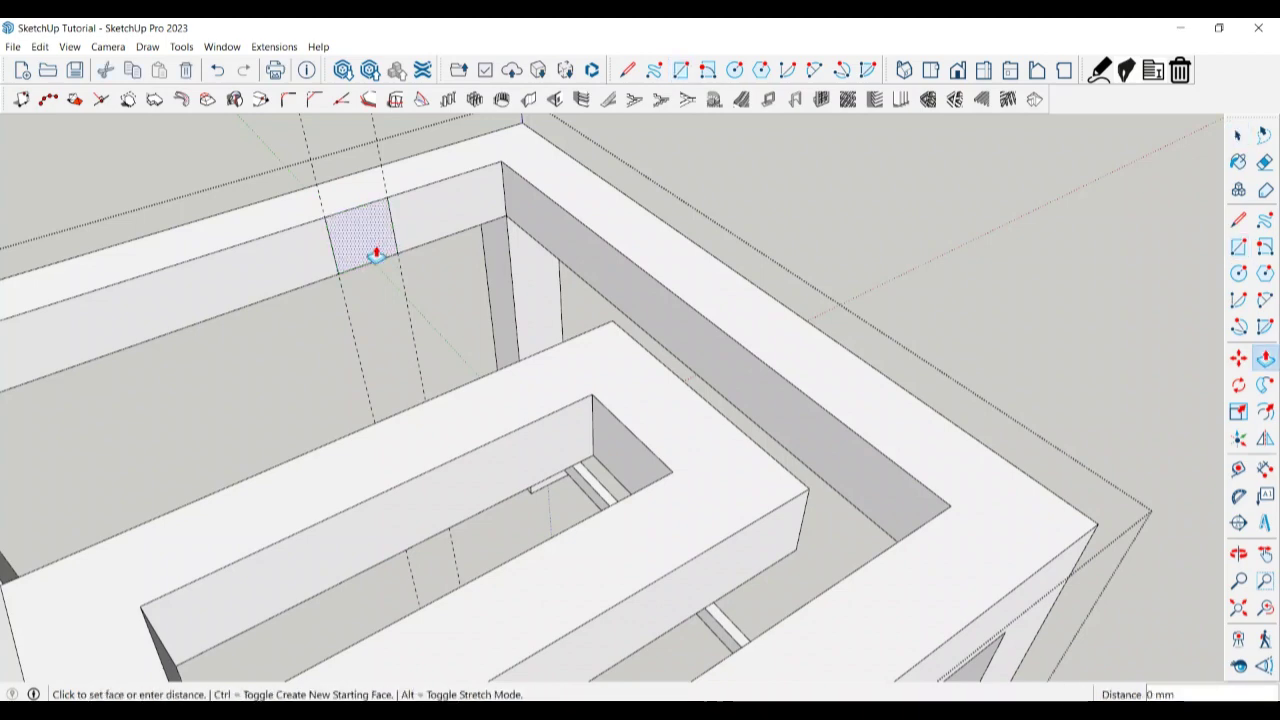
{"action": "left_click", "coordinate": [374, 248]}
{"action": "type", "text": "1"}
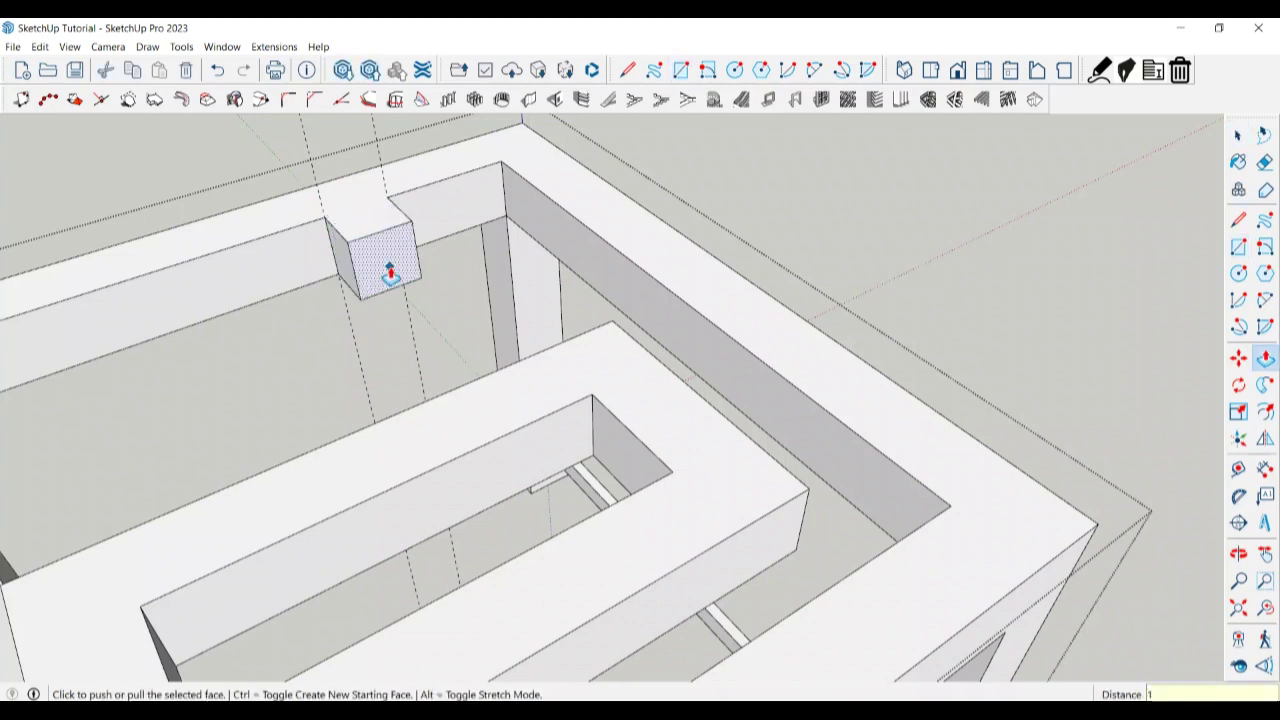
{"action": "type", "text": "00"}
{"action": "key", "text": "Return"}
Place a guide 50 mm along the new block's edge.
{"action": "mouse_move", "coordinate": [391, 286]}
{"action": "middle_mouse_down"}
{"action": "mouse_move", "coordinate": [543, 289]}
{"action": "mouse_move", "coordinate": [492, 360]}
{"action": "mouse_move", "coordinate": [514, 400]}
{"action": "mouse_move", "coordinate": [491, 363]}
{"action": "middle_mouse_up"}
{"action": "key", "text": "t"}
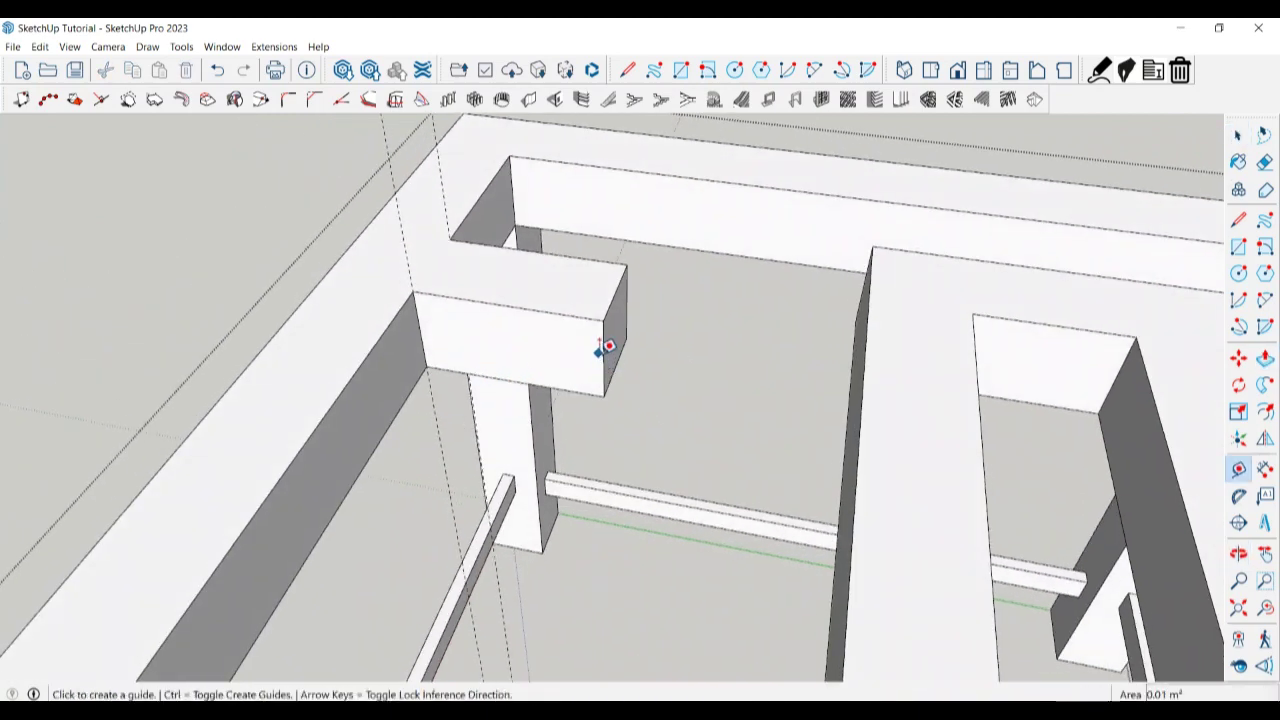
{"action": "left_click", "coordinate": [601, 352]}
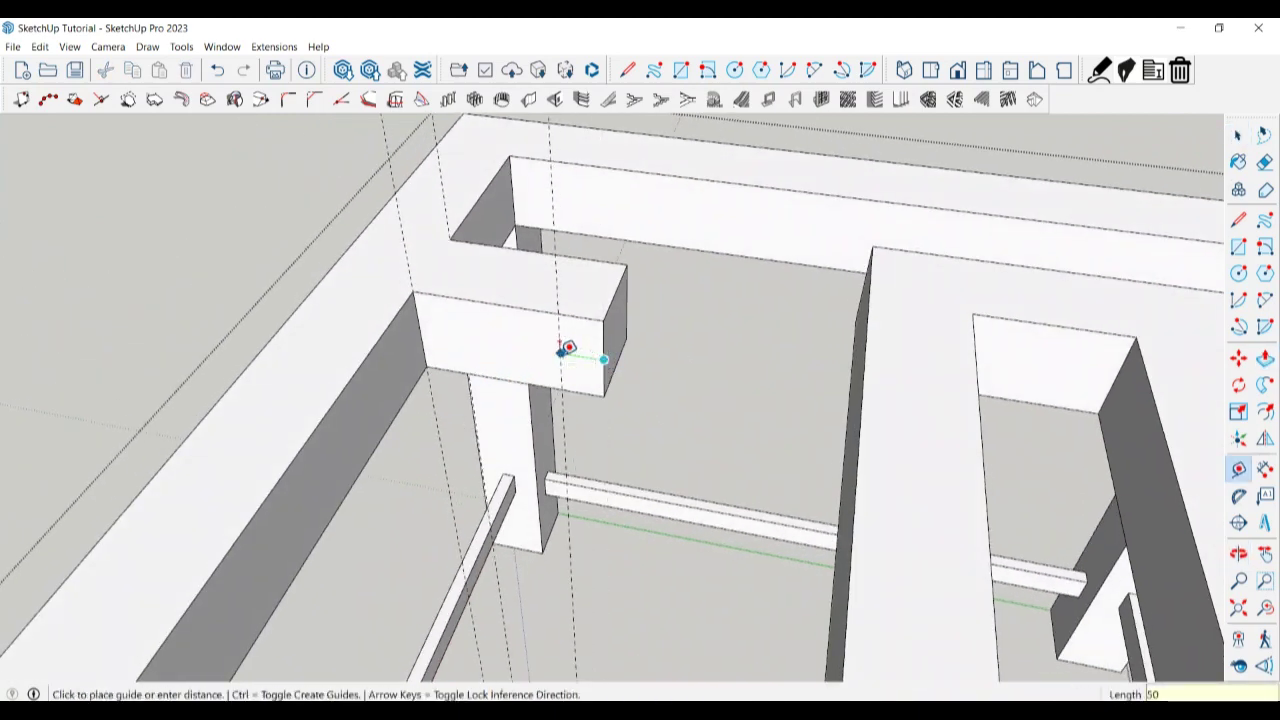
{"action": "left_click", "coordinate": [566, 345]}
{"action": "key", "text": "space"}
{"action": "key", "text": "o"}
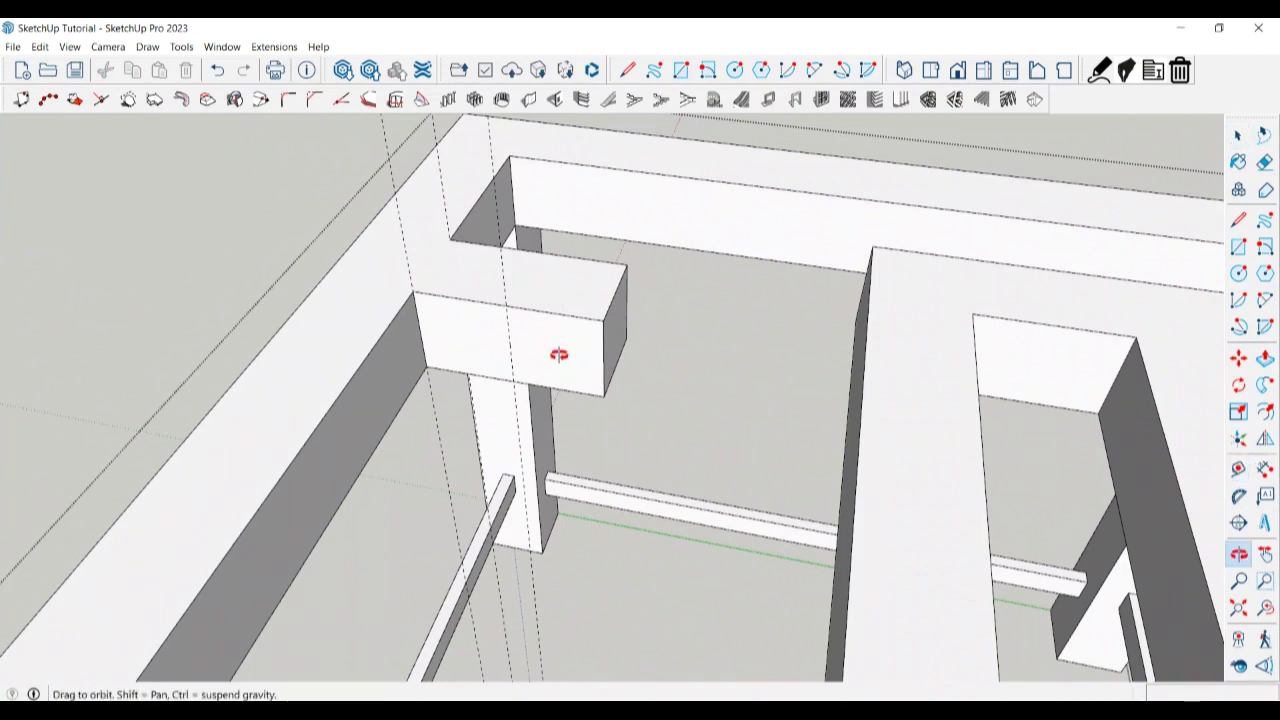
{"action": "key", "text": "space"}
{"action": "key", "text": "p"}
{"action": "key", "text": "space"}
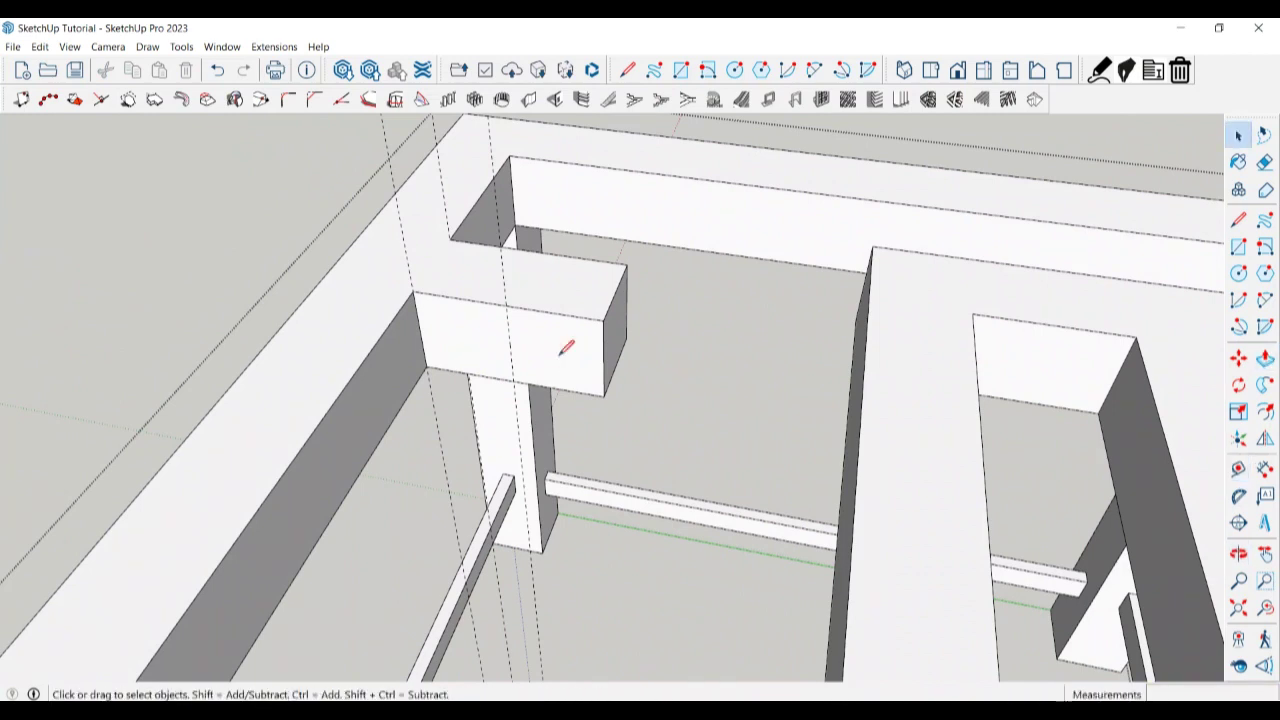
Split the block's end face with a line at the guide and pull the split part out about 98 mm.
{"action": "key", "text": "l"}
{"action": "left_click", "coordinate": [507, 304]}
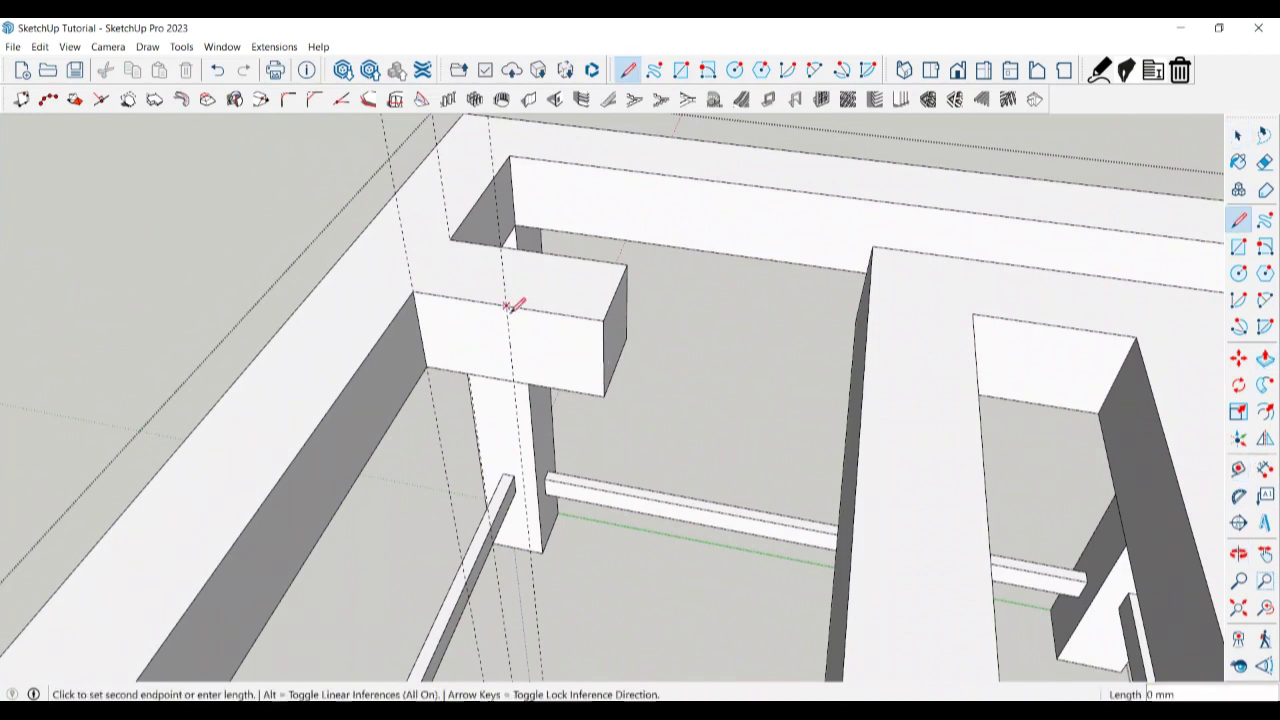
{"action": "left_click", "coordinate": [513, 380]}
{"action": "key", "text": "space"}
{"action": "key", "text": "p"}
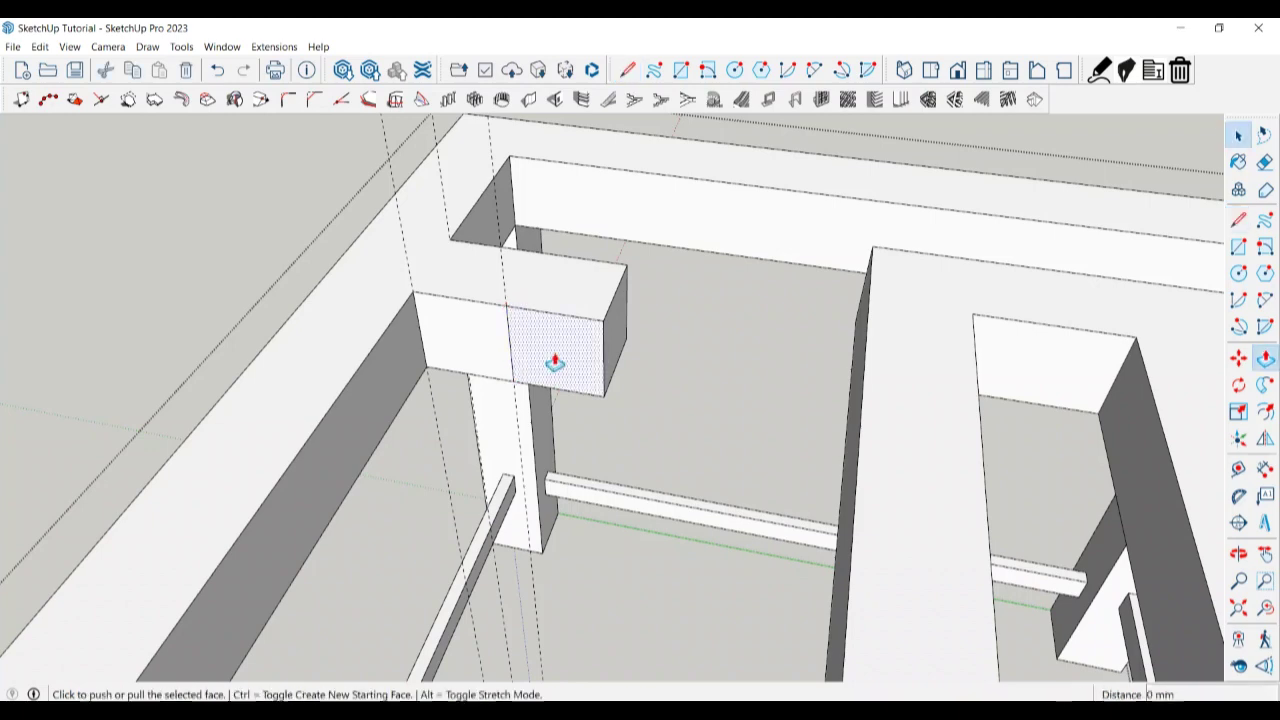
{"action": "left_click", "coordinate": [551, 363]}
{"action": "left_click", "coordinate": [488, 420]}
{"action": "scroll", "coordinate": [598, 318], "scroll_direction": "down", "scroll_amount": 5}
Push/Pull the new beam's small end face to extend it across the frame.
{"action": "mouse_move", "coordinate": [608, 309]}
{"action": "middle_mouse_down"}
{"action": "mouse_move", "coordinate": [551, 400]}
{"action": "mouse_move", "coordinate": [480, 448]}
{"action": "middle_mouse_up"}
{"action": "scroll", "coordinate": [568, 373], "scroll_direction": "up", "scroll_amount": 3}
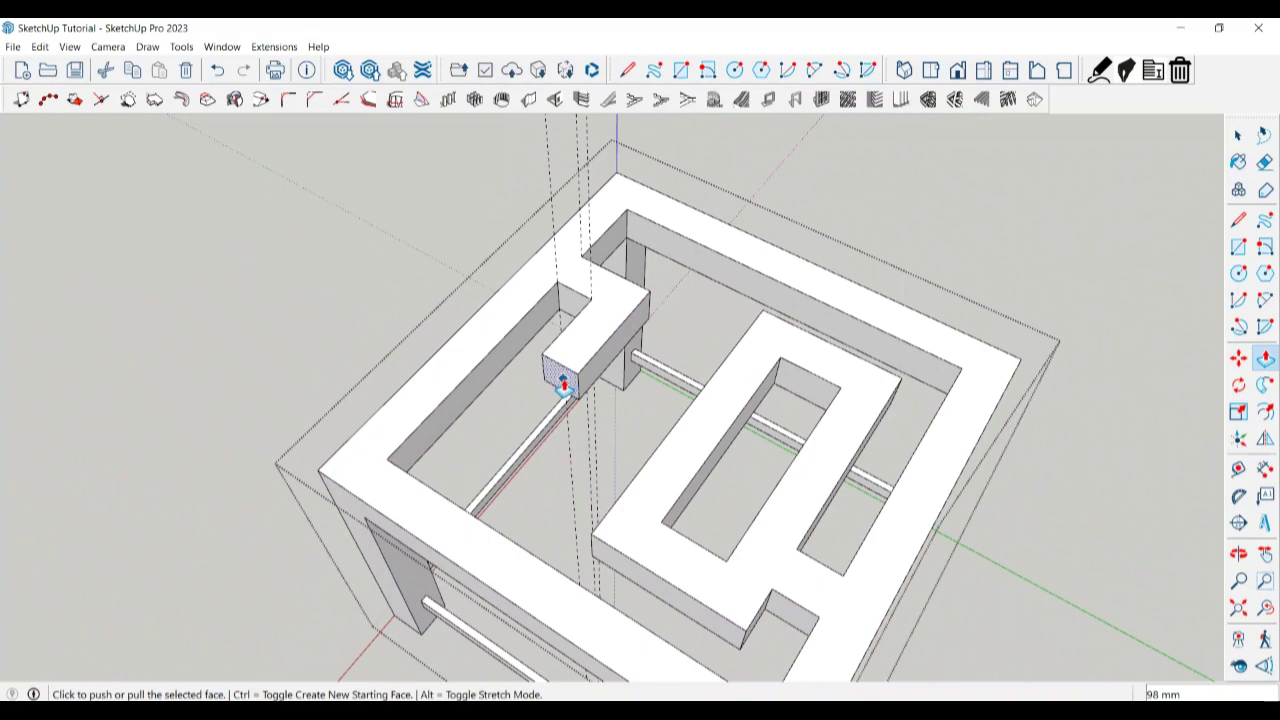
{"action": "left_click", "coordinate": [563, 385]}
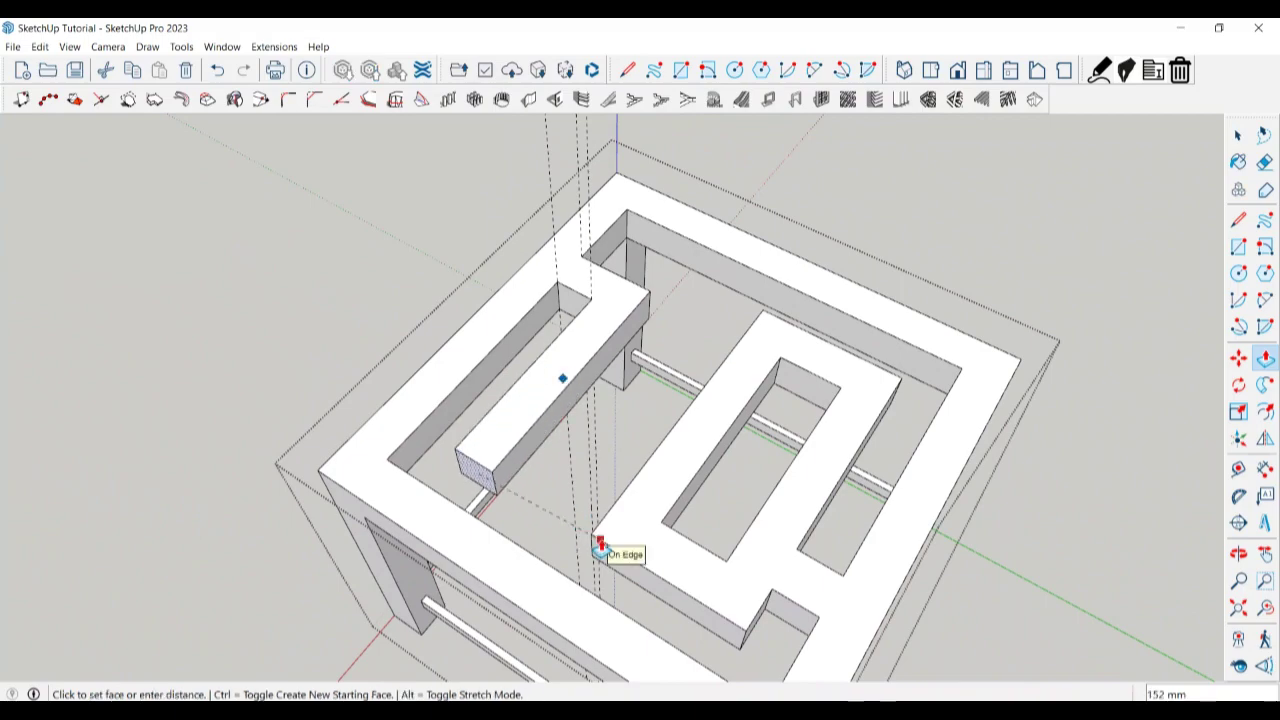
{"action": "left_click", "coordinate": [600, 548]}
{"action": "mouse_move", "coordinate": [600, 534]}
{"action": "middle_mouse_down"}
{"action": "mouse_move", "coordinate": [443, 391]}
{"action": "mouse_move", "coordinate": [571, 363]}
{"action": "mouse_move", "coordinate": [330, 316]}
{"action": "middle_mouse_up"}
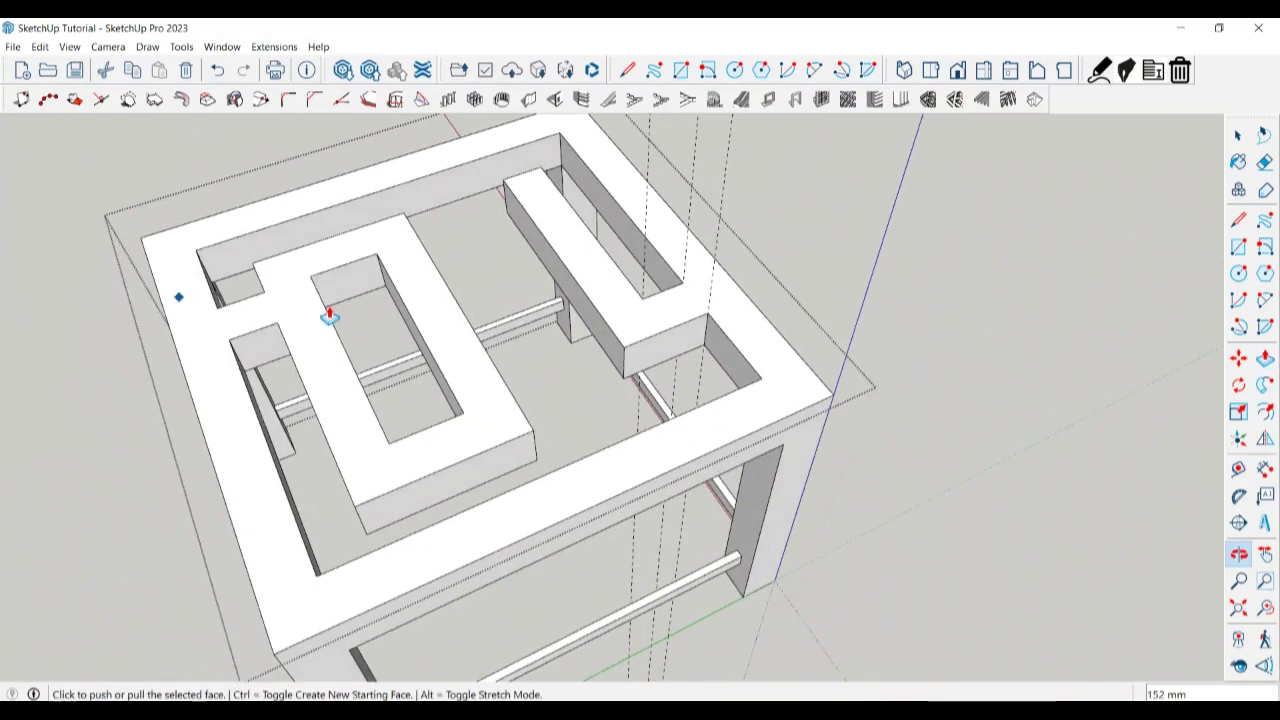
{"action": "scroll", "coordinate": [614, 334], "scroll_direction": "up", "scroll_amount": 3}
Place a 50 mm guide on the beam and split its side face with a line there.
{"action": "key", "text": "space"}
{"action": "scroll", "coordinate": [528, 320], "scroll_direction": "up", "scroll_amount": 2}
{"action": "scroll", "coordinate": [528, 320], "scroll_direction": "up", "scroll_amount": 1}
{"action": "key", "text": "t"}
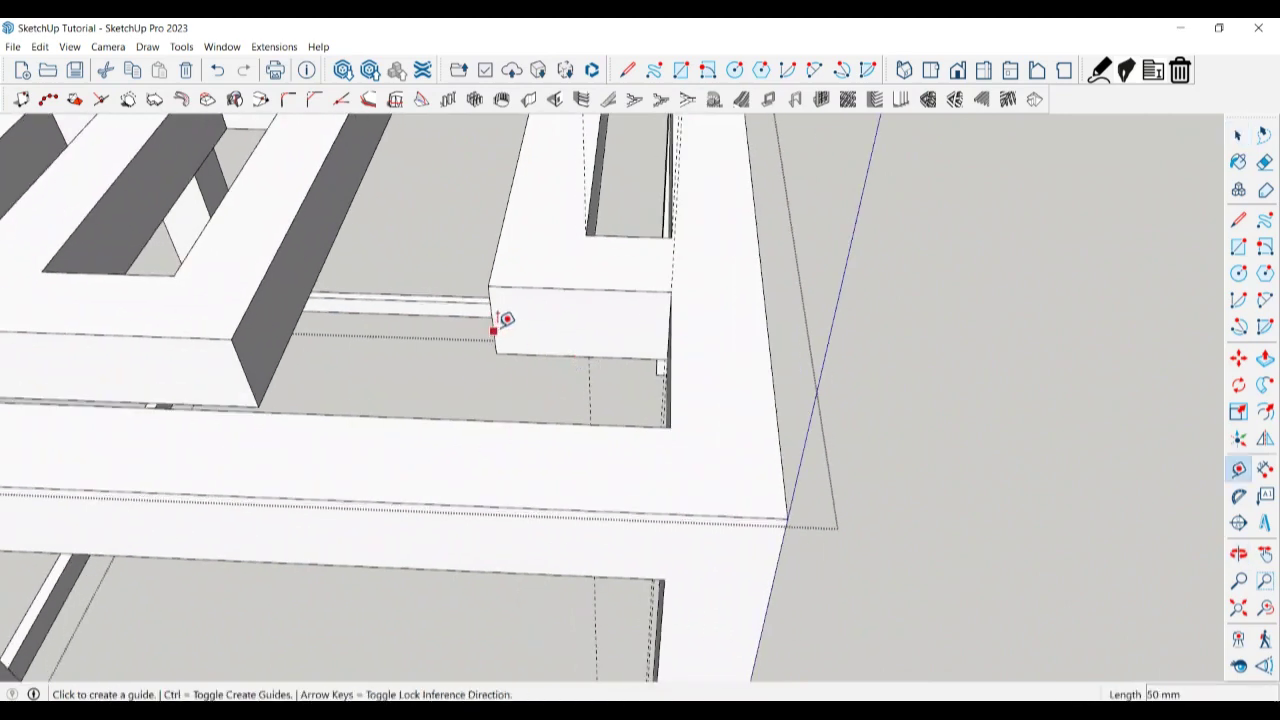
{"action": "left_click", "coordinate": [492, 319]}
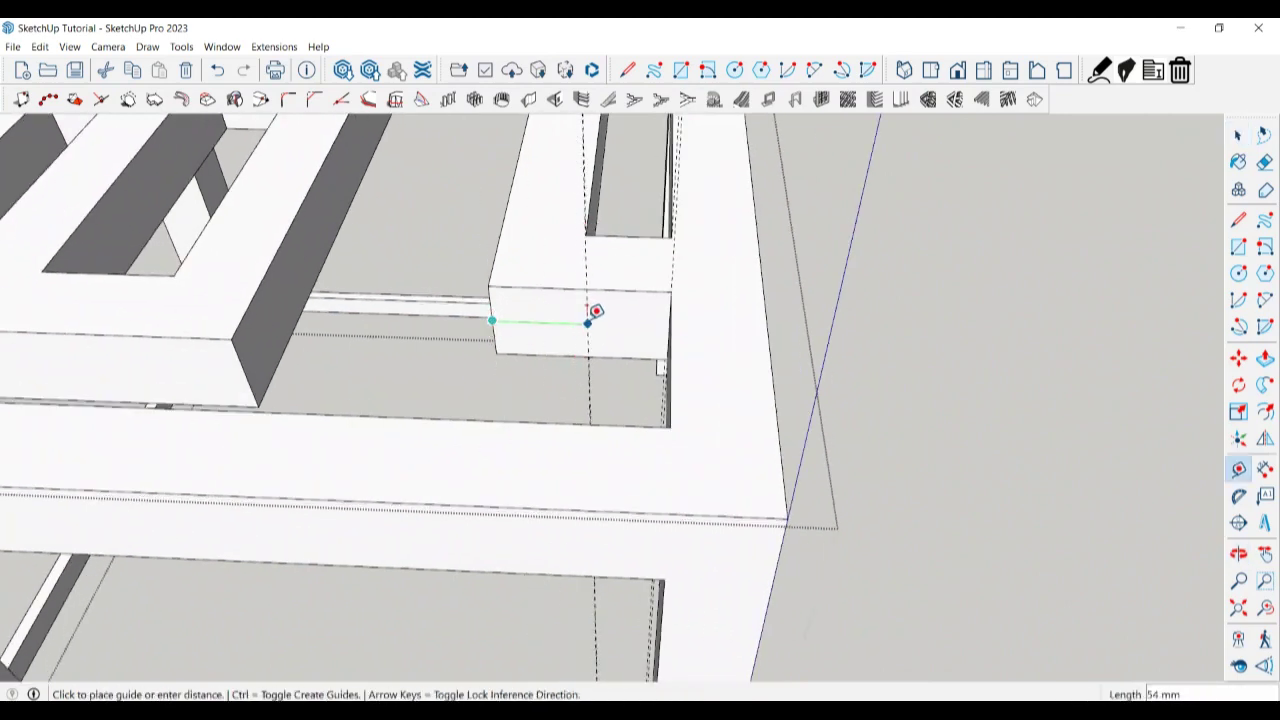
{"action": "key", "text": "Return"}
{"action": "key", "text": "space"}
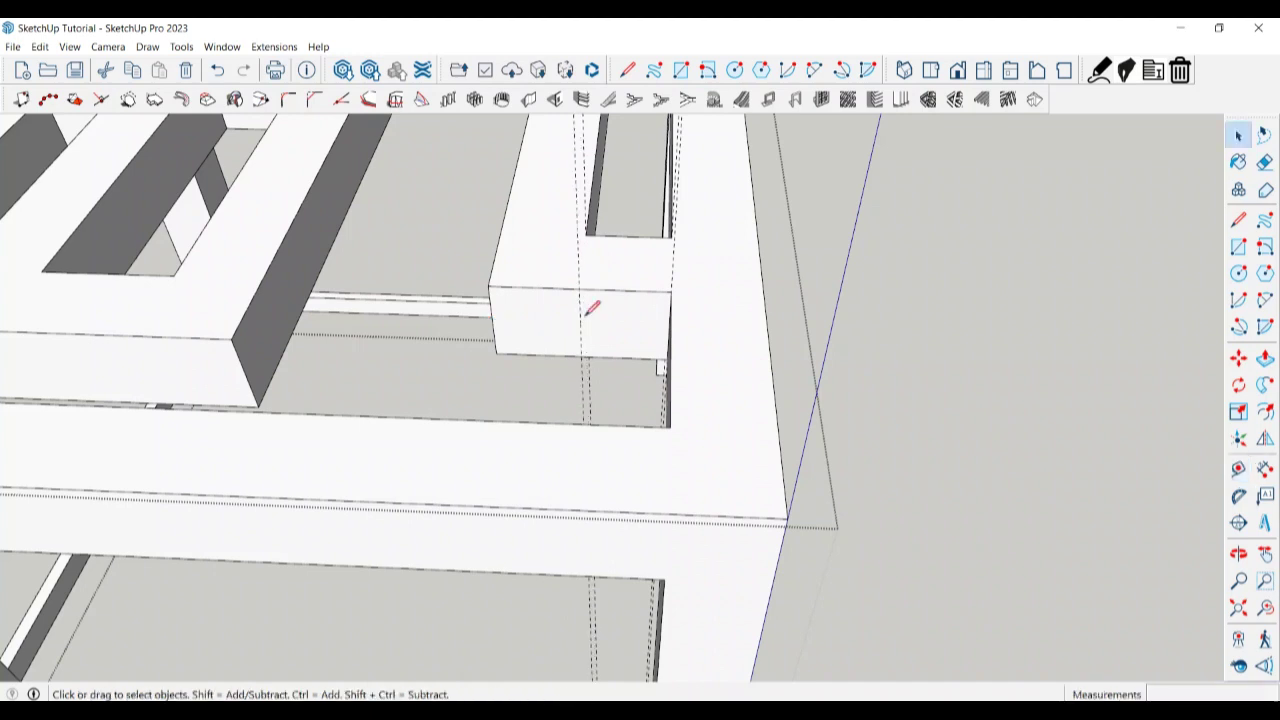
{"action": "key", "text": "l"}
{"action": "left_click", "coordinate": [581, 356]}
{"action": "left_click", "coordinate": [579, 290]}
{"action": "key", "text": "space"}
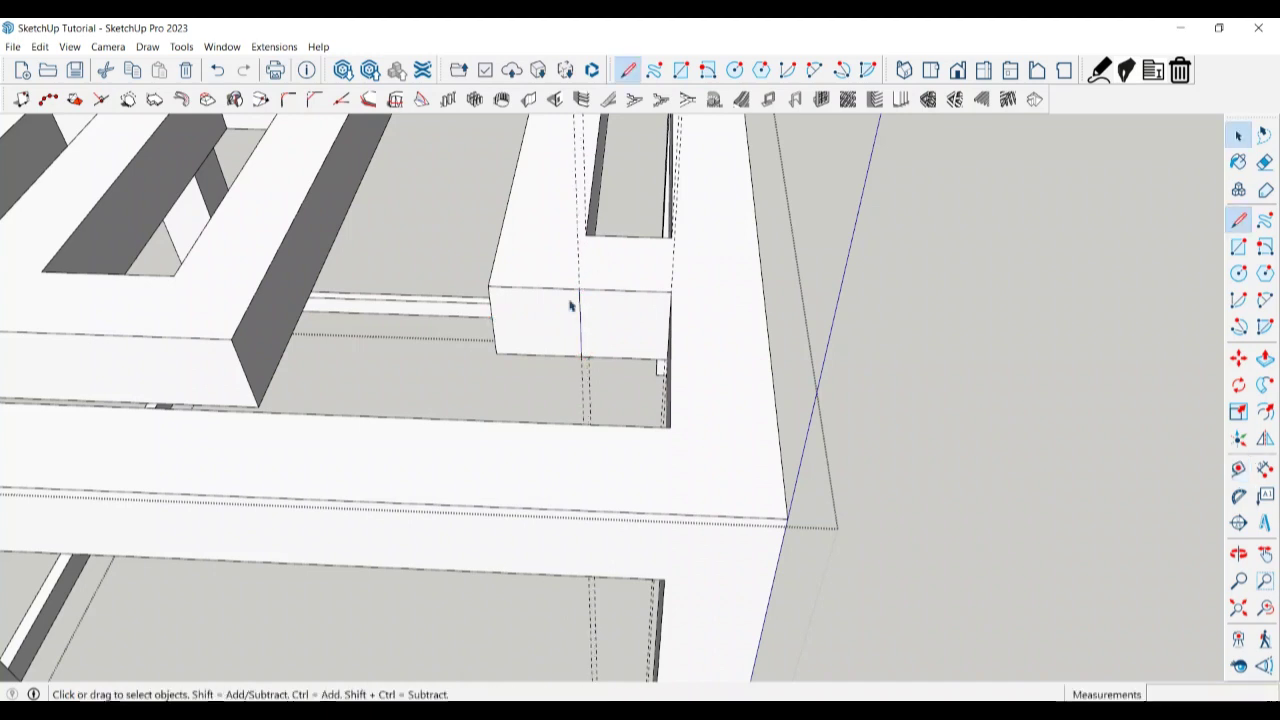
Pull the split side section out 50 mm to form a bend.
{"action": "left_click", "coordinate": [551, 317]}
{"action": "key", "text": "p"}
{"action": "left_click", "coordinate": [552, 320]}
{"action": "left_click", "coordinate": [553, 360]}
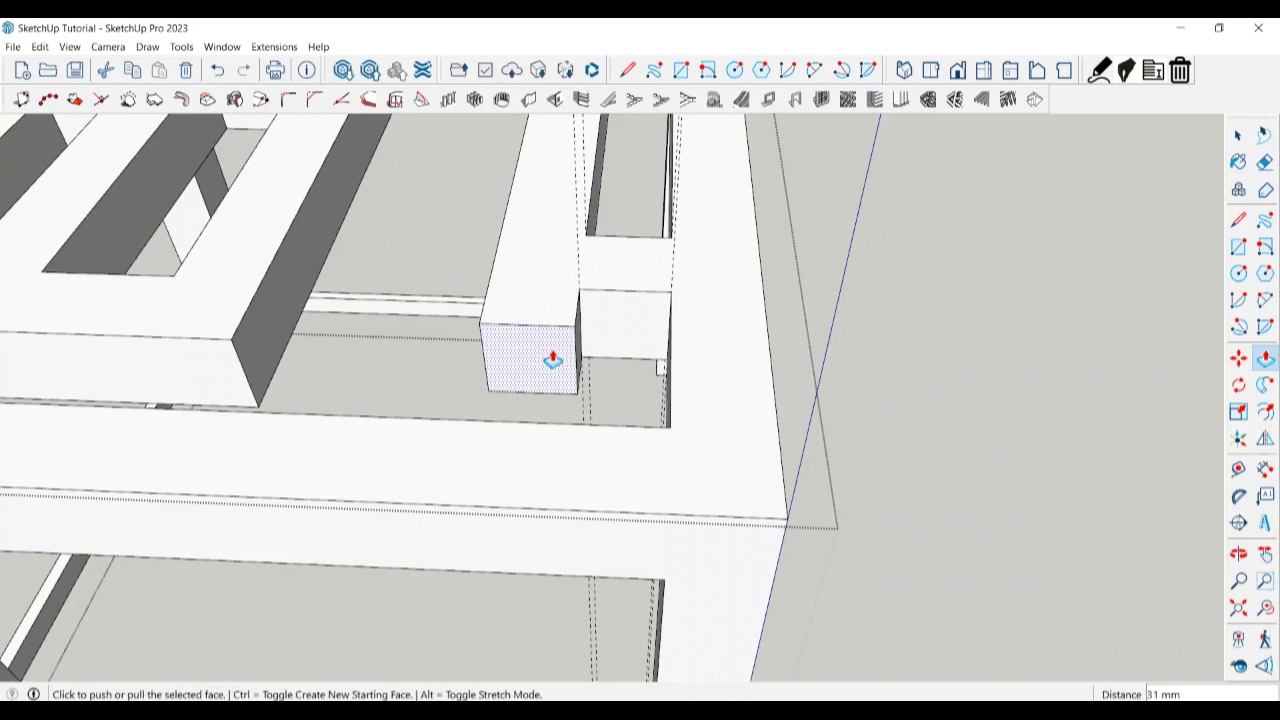
{"action": "type", "text": "0"}
{"action": "key", "text": "Return"}
{"action": "mouse_move", "coordinate": [551, 358]}
{"action": "middle_mouse_down"}
{"action": "mouse_move", "coordinate": [505, 447]}
{"action": "mouse_move", "coordinate": [517, 337]}
{"action": "middle_mouse_up"}
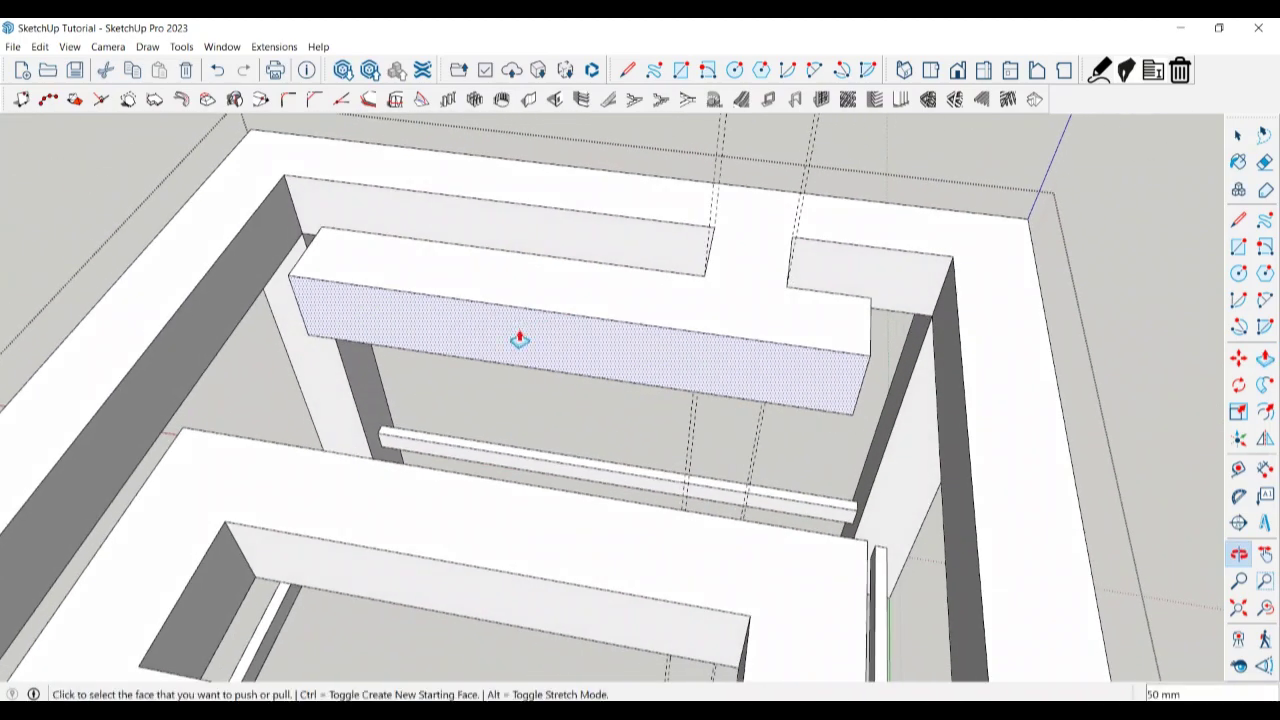
{"action": "key", "text": "space"}
Split the beam's end face at a 50 mm guide and start pulling it toward the inner beam.
{"action": "key", "text": "t"}
{"action": "left_click", "coordinate": [298, 305]}
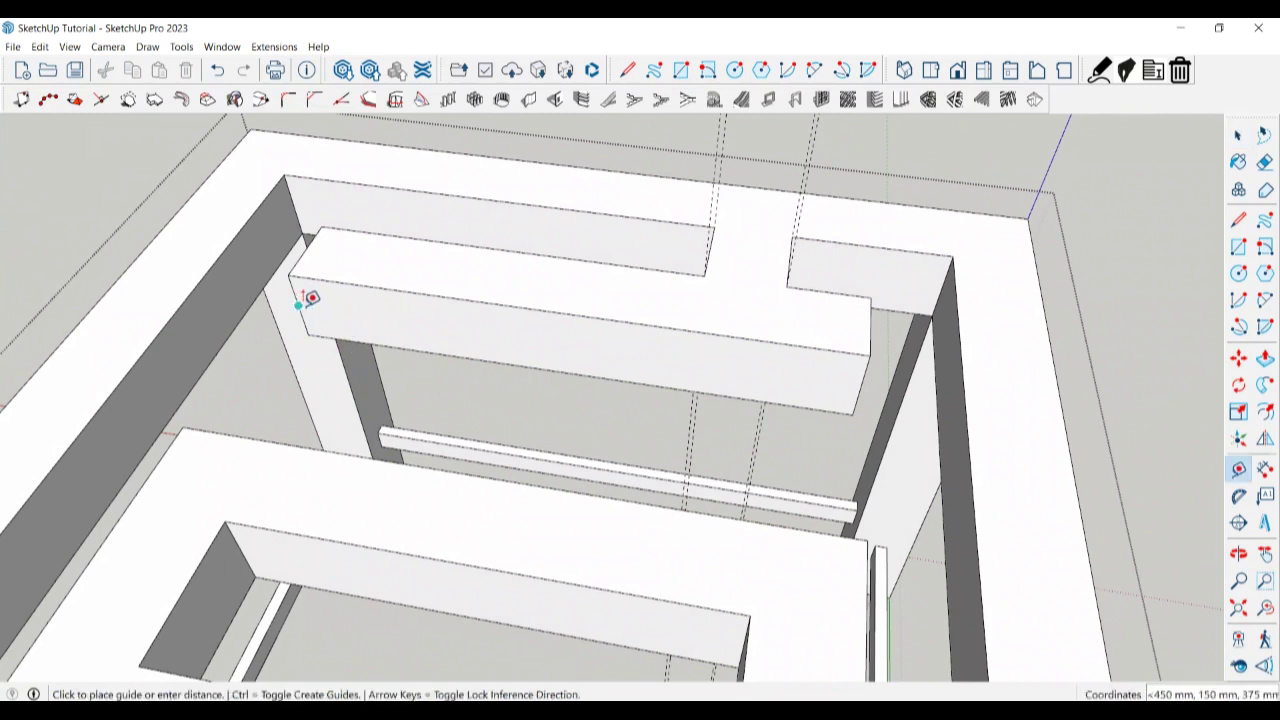
{"action": "key", "text": "Return"}
{"action": "key", "text": "space"}
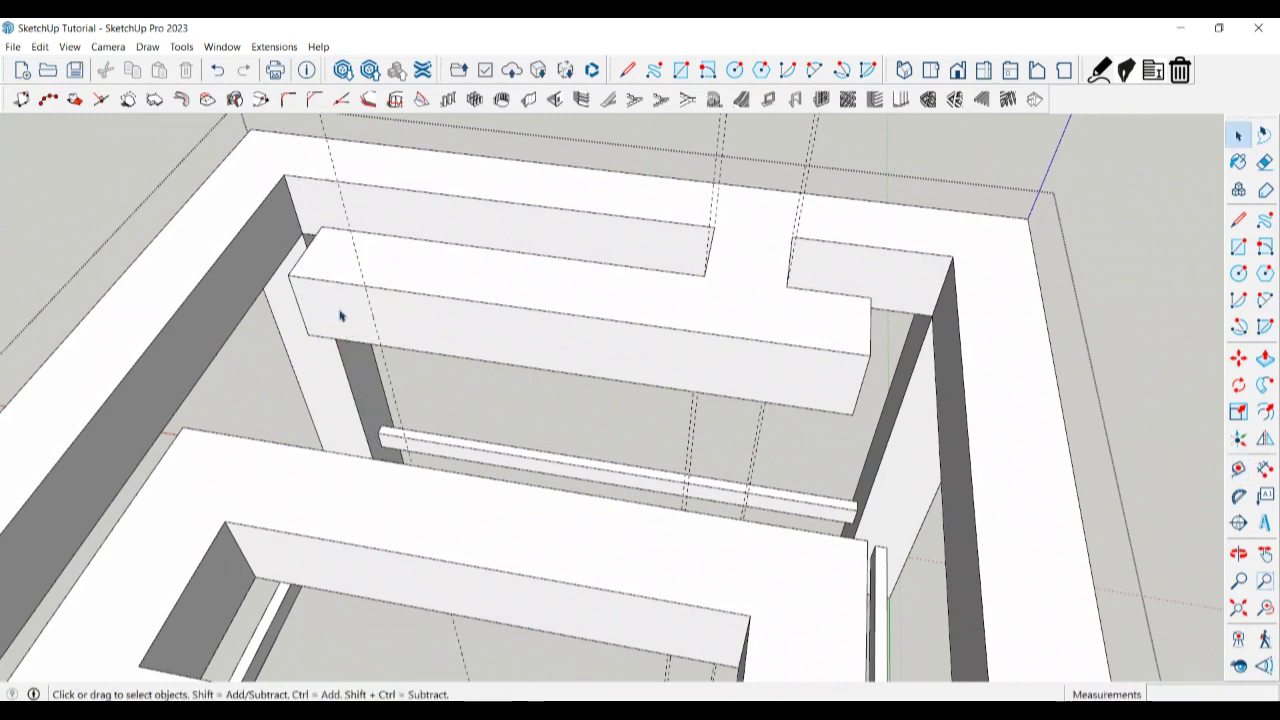
{"action": "key", "text": "l"}
{"action": "left_click", "coordinate": [383, 340]}
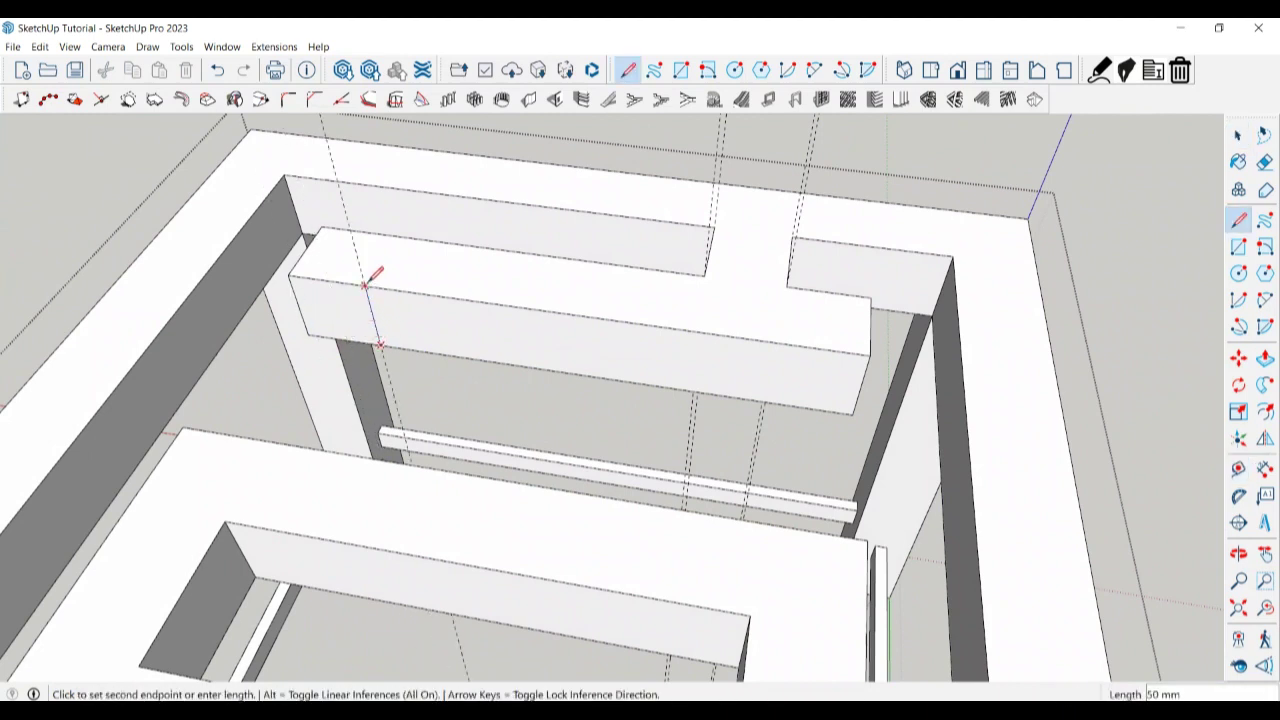
{"action": "left_click", "coordinate": [366, 287]}
{"action": "key", "text": "space"}
{"action": "key", "text": "p"}
{"action": "left_click", "coordinate": [339, 325]}
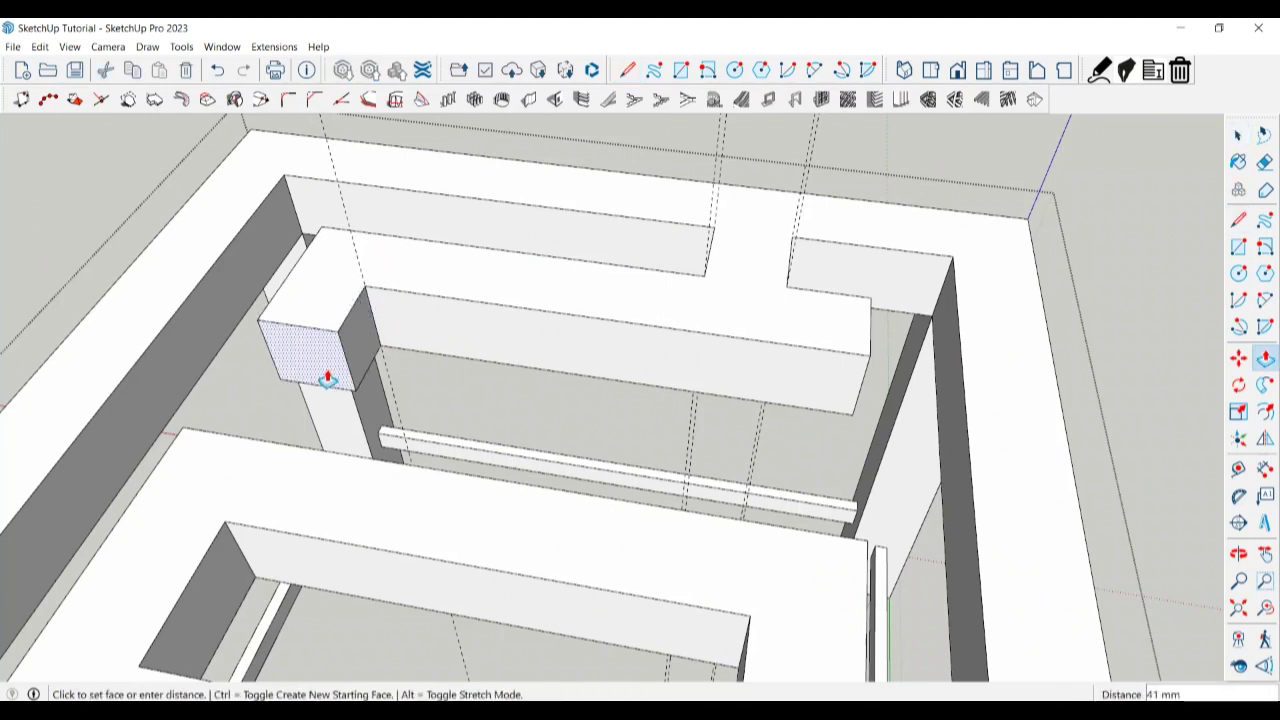
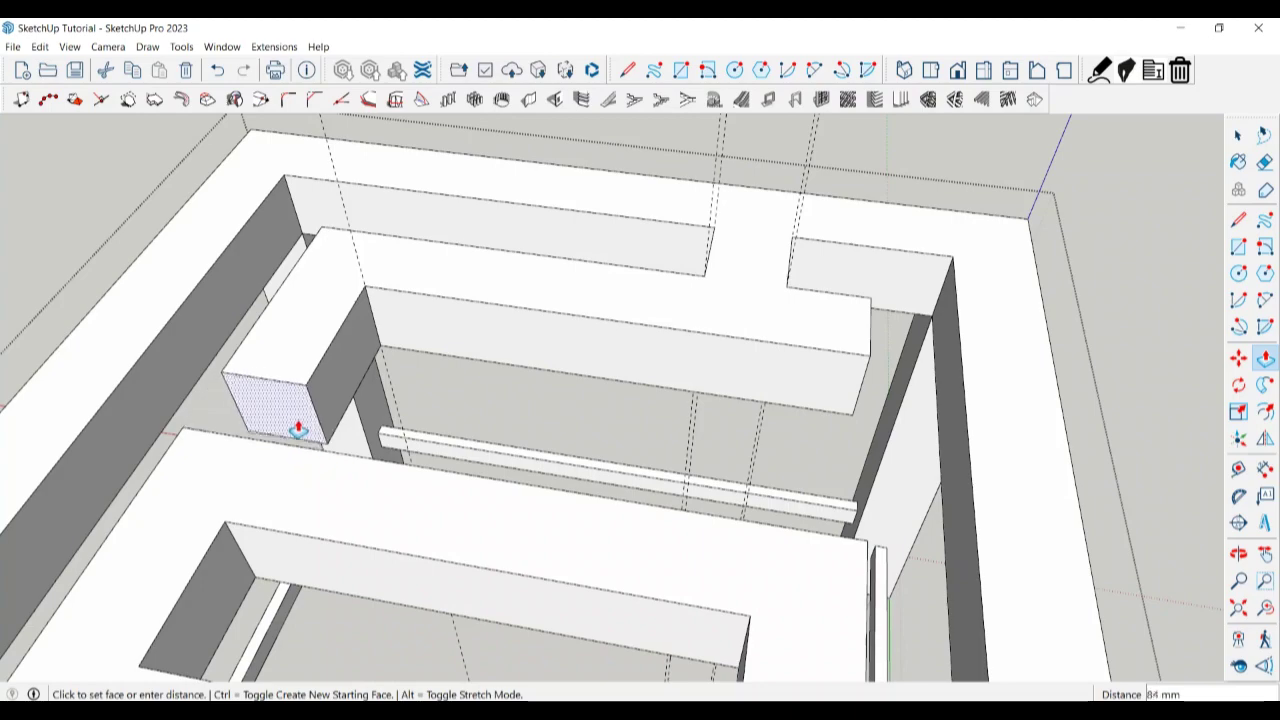
Raise the maze wall block 100 mm.
{"action": "left_click", "coordinate": [299, 421]}
{"action": "type", "text": "100"}
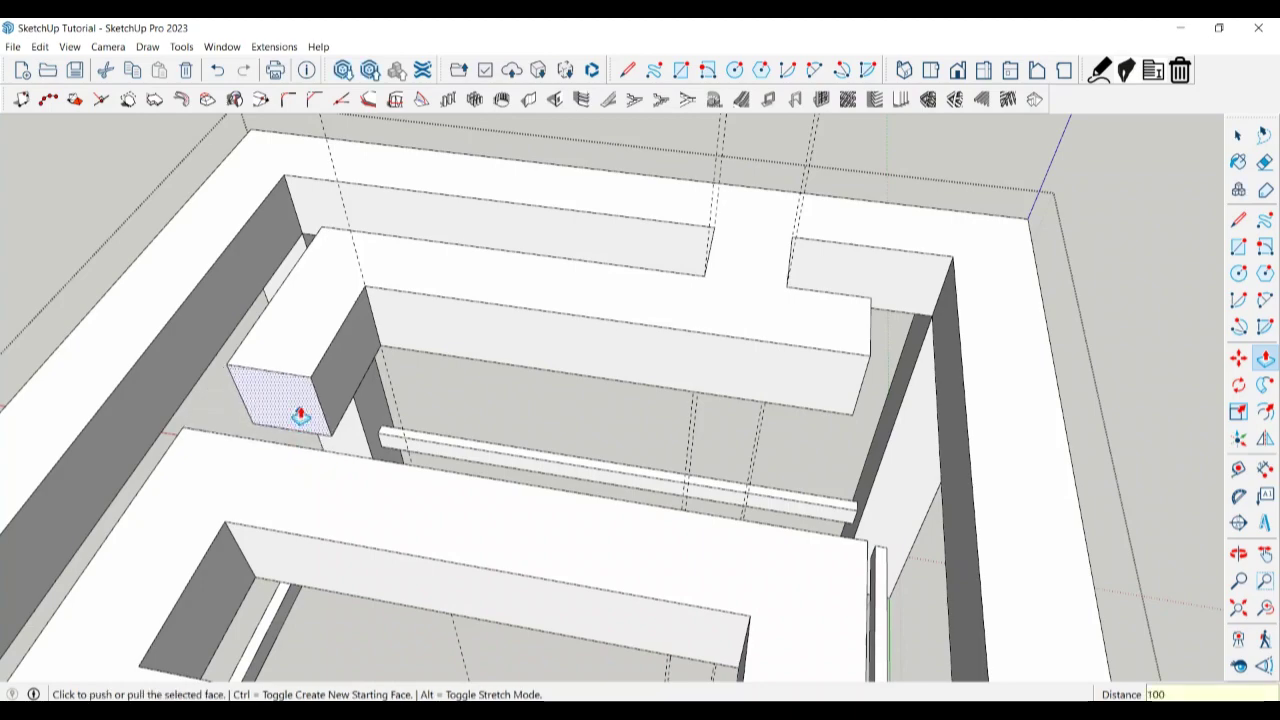
{"action": "key", "text": "Return"}
{"action": "mouse_move", "coordinate": [297, 409]}
{"action": "middle_mouse_down"}
{"action": "mouse_move", "coordinate": [240, 437]}
{"action": "mouse_move", "coordinate": [54, 431]}
{"action": "mouse_move", "coordinate": [261, 411]}
{"action": "mouse_move", "coordinate": [277, 391]}
{"action": "mouse_move", "coordinate": [242, 316]}
{"action": "middle_mouse_up"}
{"action": "key", "text": "space"}
Mark a 50 mm guide from the block corner and draw a line splitting the face.
{"action": "key", "text": "t"}
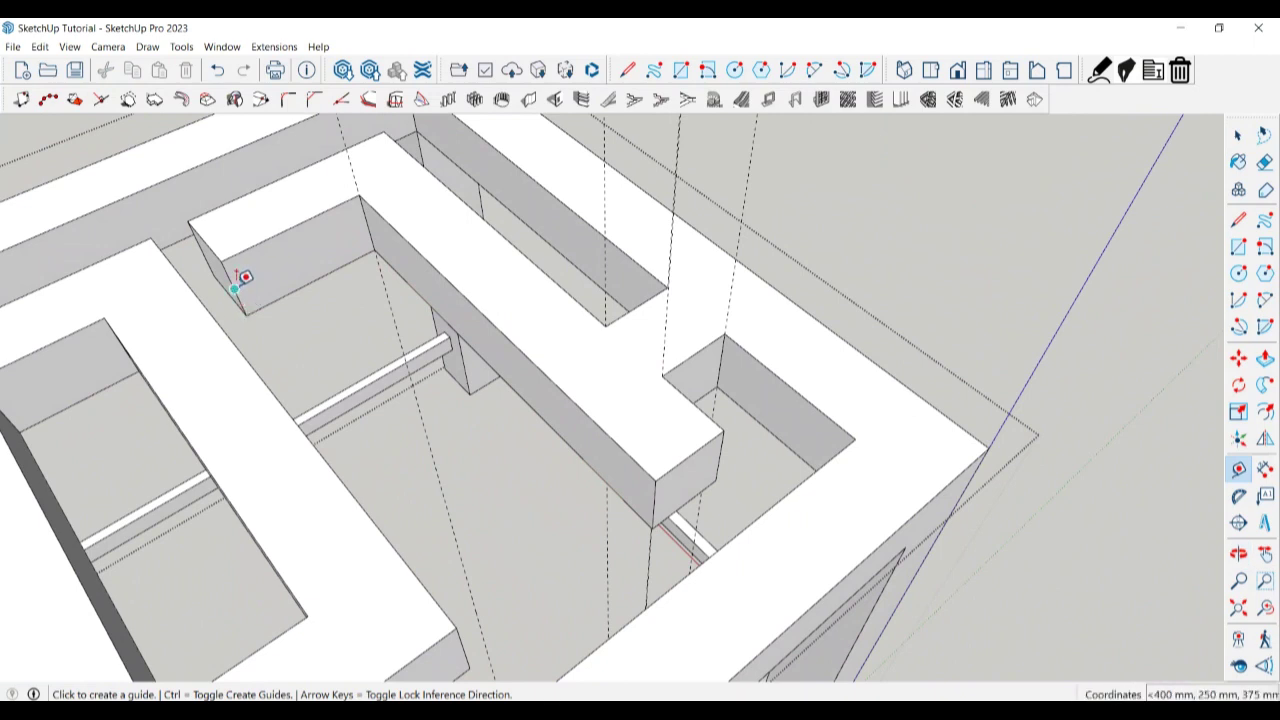
{"action": "left_click", "coordinate": [234, 289]}
{"action": "type", "text": "50"}
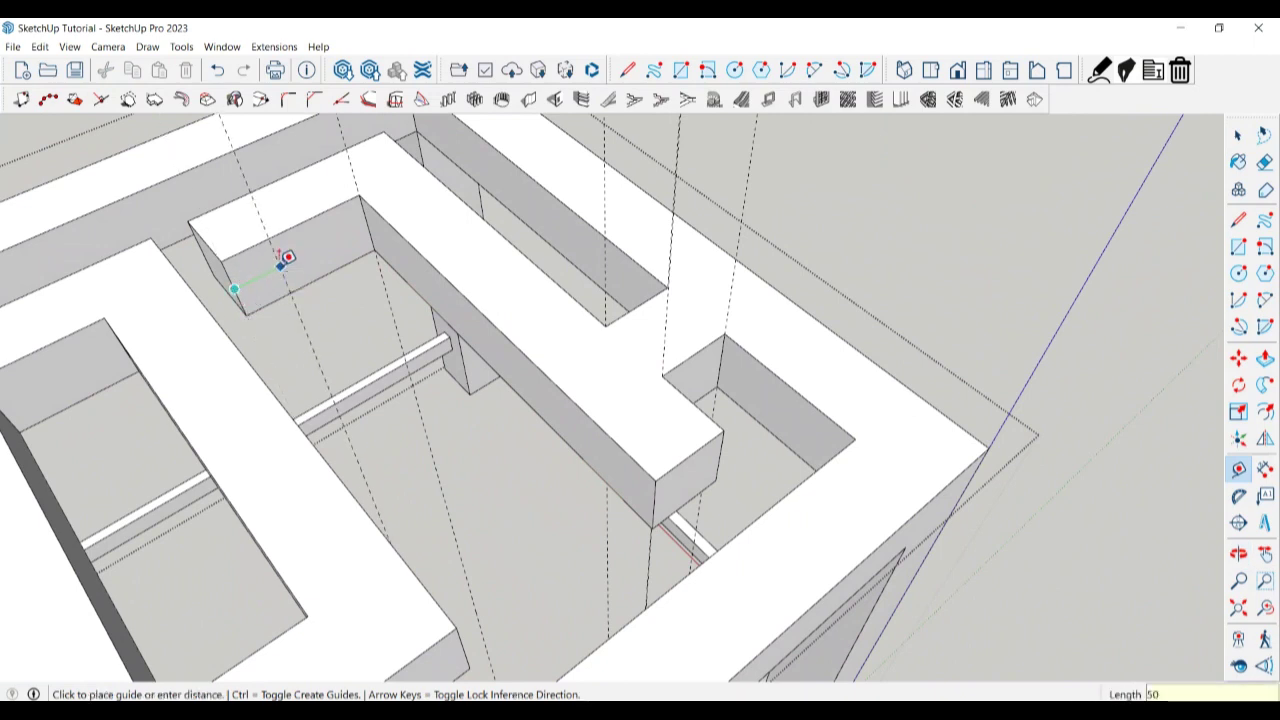
{"action": "key", "text": "Return"}
{"action": "key", "text": "l"}
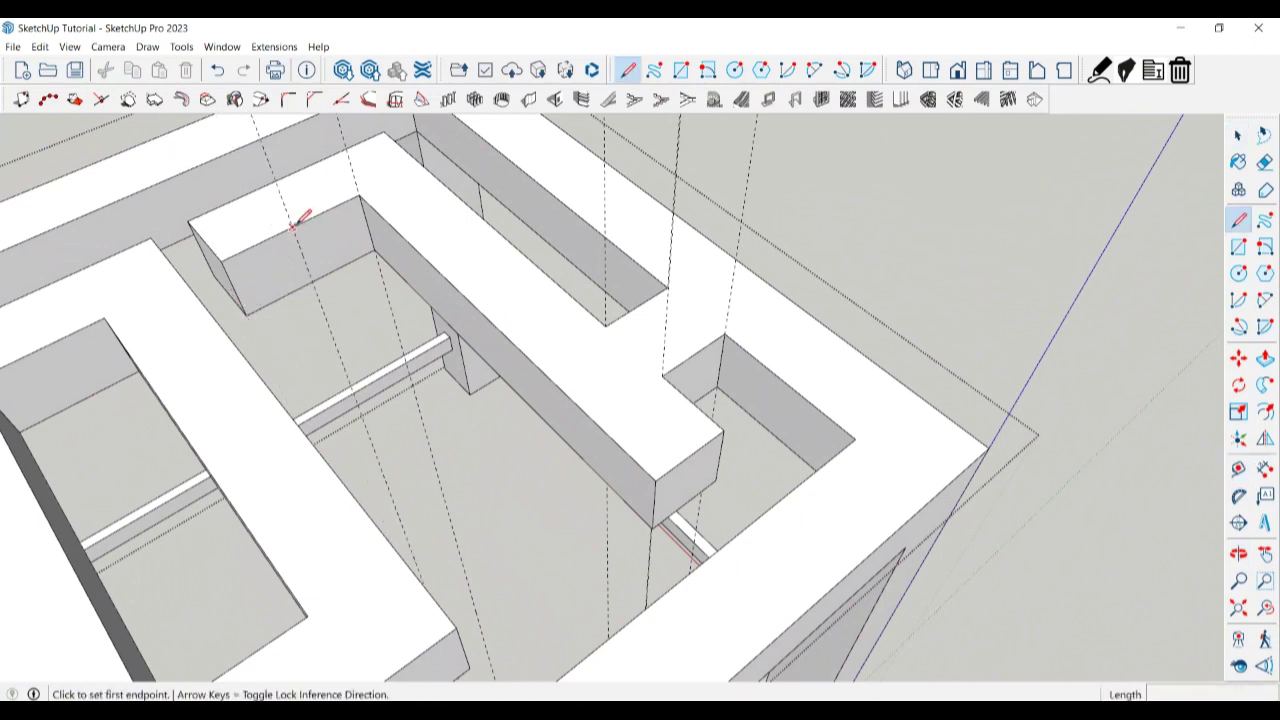
{"action": "left_click", "coordinate": [292, 228]}
{"action": "left_click", "coordinate": [310, 282]}
{"action": "key", "text": "space"}
Push the 50 mm face section out 200 mm to extend the wall into a branch.
{"action": "left_click", "coordinate": [278, 277]}
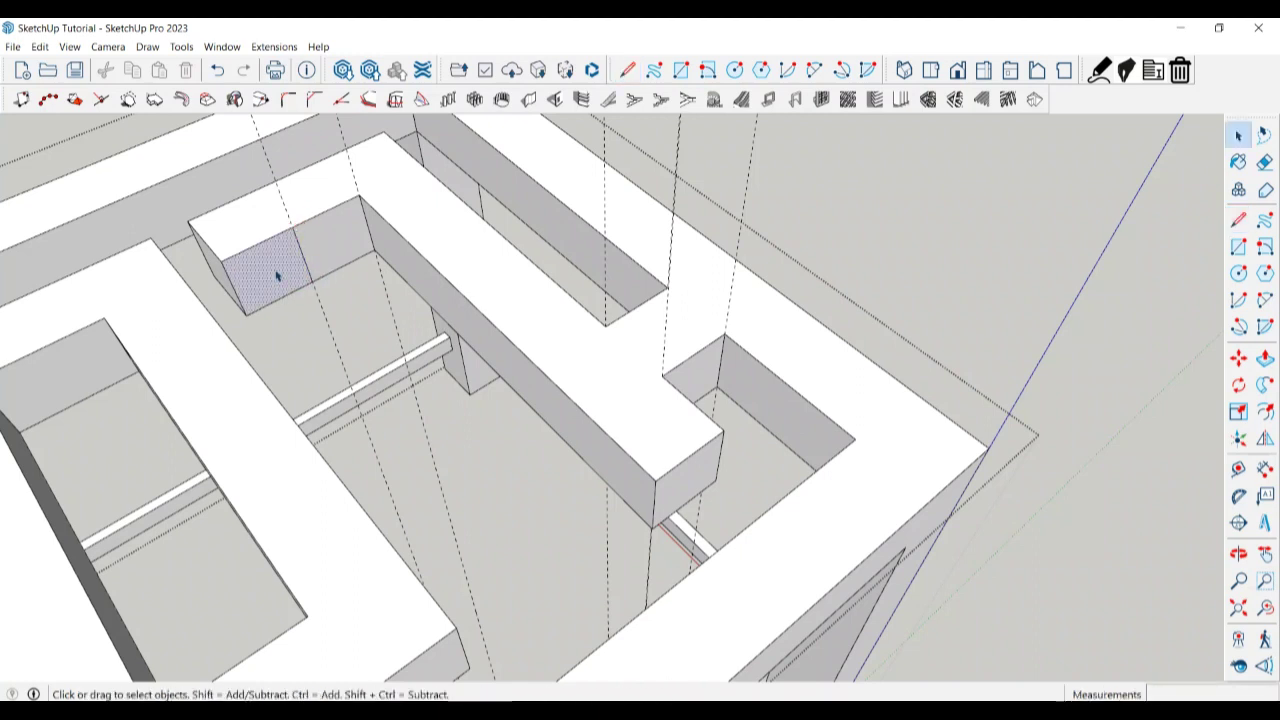
{"action": "key", "text": "p"}
{"action": "left_click", "coordinate": [277, 280]}
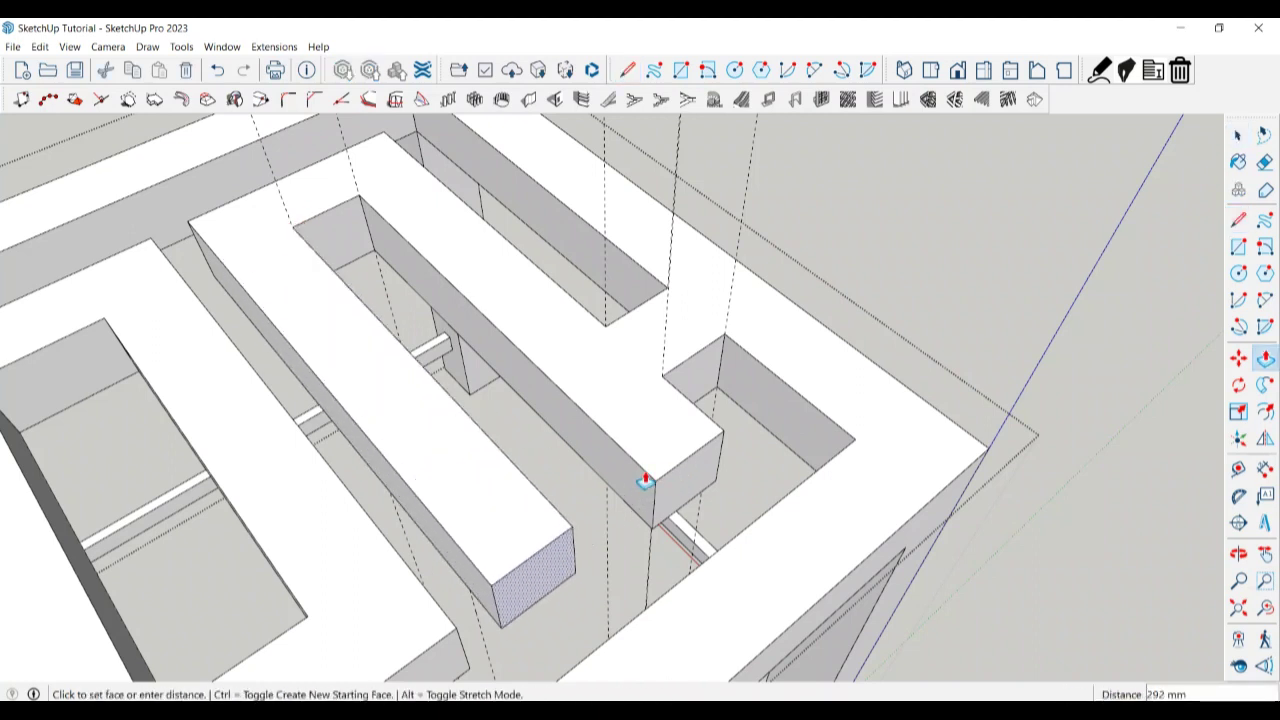
{"action": "left_click", "coordinate": [652, 488]}
{"action": "mouse_move", "coordinate": [652, 488]}
{"action": "middle_mouse_down"}
{"action": "mouse_move", "coordinate": [608, 523]}
{"action": "mouse_move", "coordinate": [80, 499]}
{"action": "mouse_move", "coordinate": [523, 420]}
{"action": "mouse_move", "coordinate": [337, 380]}
{"action": "mouse_move", "coordinate": [477, 391]}
{"action": "mouse_move", "coordinate": [458, 426]}
{"action": "mouse_move", "coordinate": [334, 343]}
{"action": "middle_mouse_up"}
Draw a dividing line across the top of the wall block.
{"action": "scroll", "coordinate": [663, 343], "scroll_direction": "down", "scroll_amount": 3}
{"action": "scroll", "coordinate": [470, 335], "scroll_direction": "up", "scroll_amount": 5}
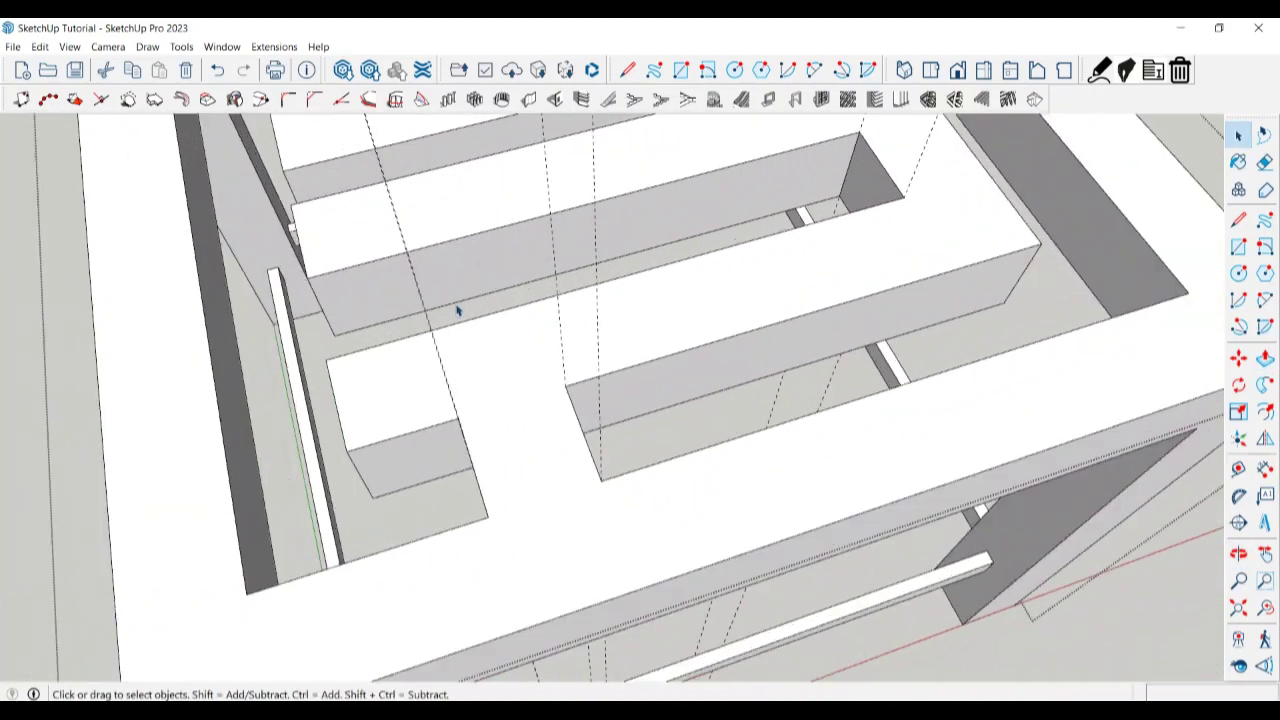
{"action": "left_click", "coordinate": [321, 308]}
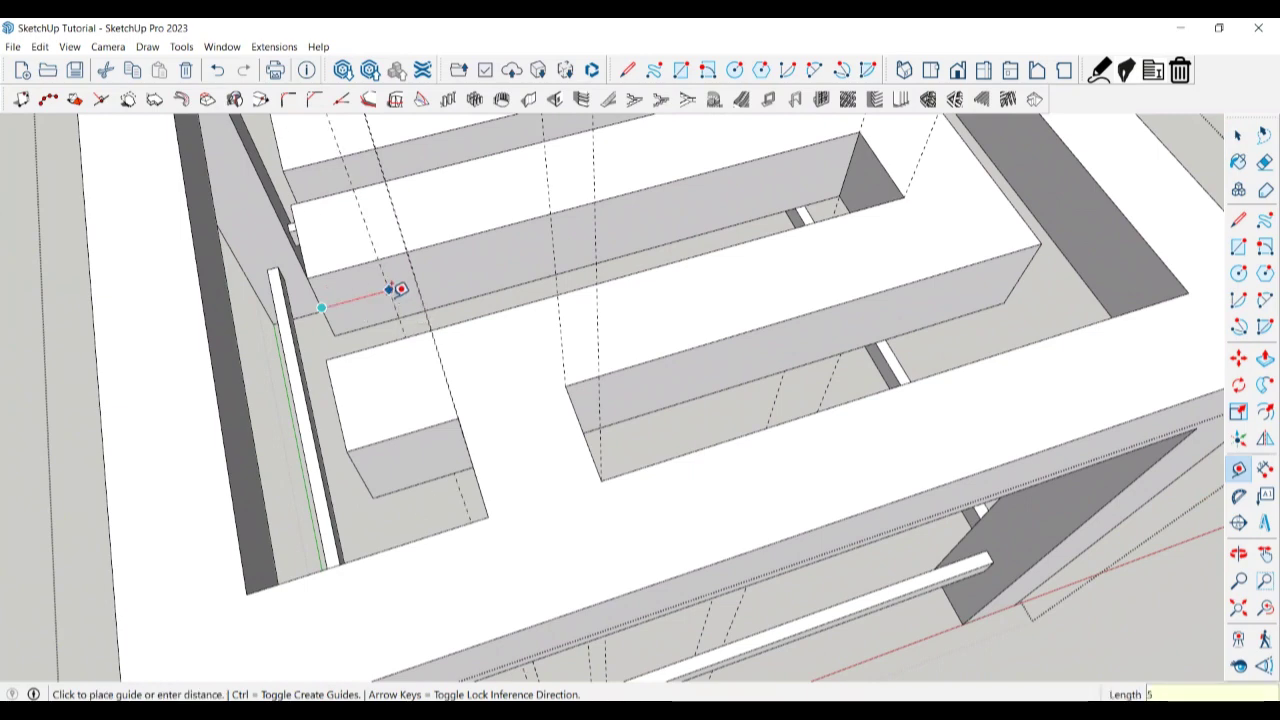
{"action": "key", "text": "space"}
{"action": "middle_click_drag", "start_coordinate": [423, 343], "coordinate": [551, 277]}
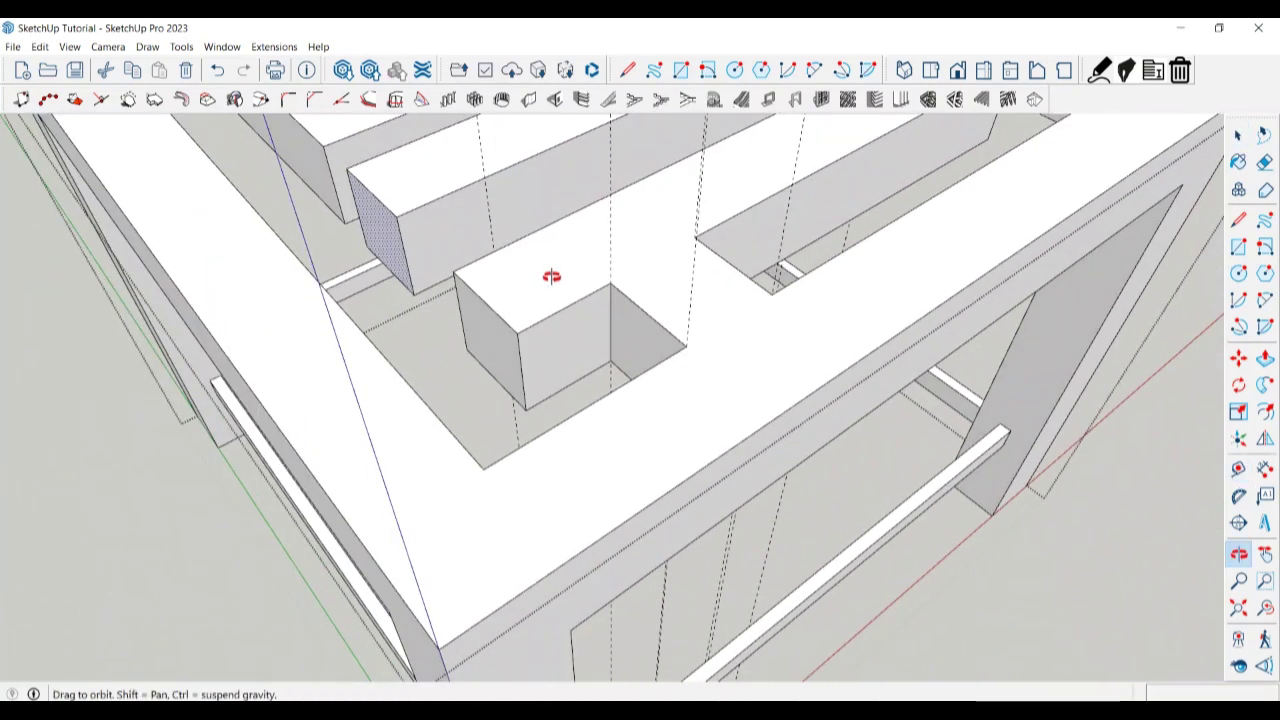
{"action": "key", "text": "l"}
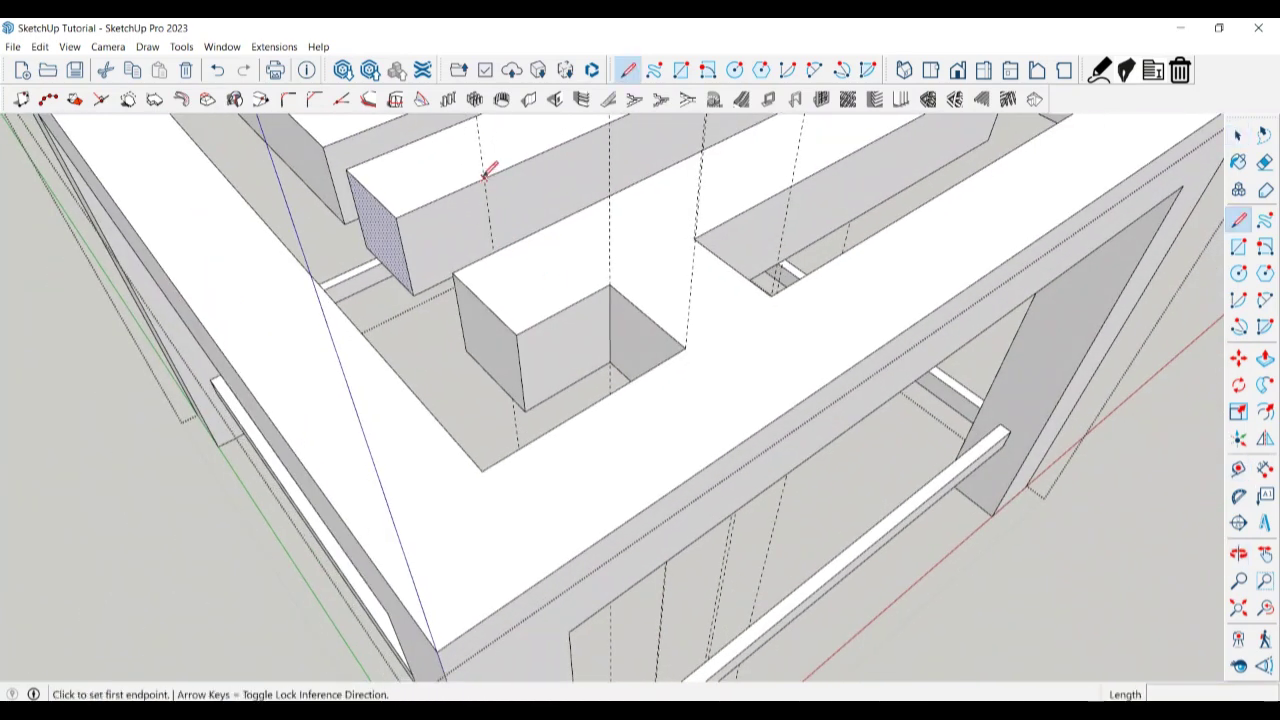
{"action": "left_click", "coordinate": [485, 175]}
{"action": "middle_click_drag", "start_coordinate": [486, 208], "coordinate": [500, 314]}
{"action": "left_click", "coordinate": [463, 238]}
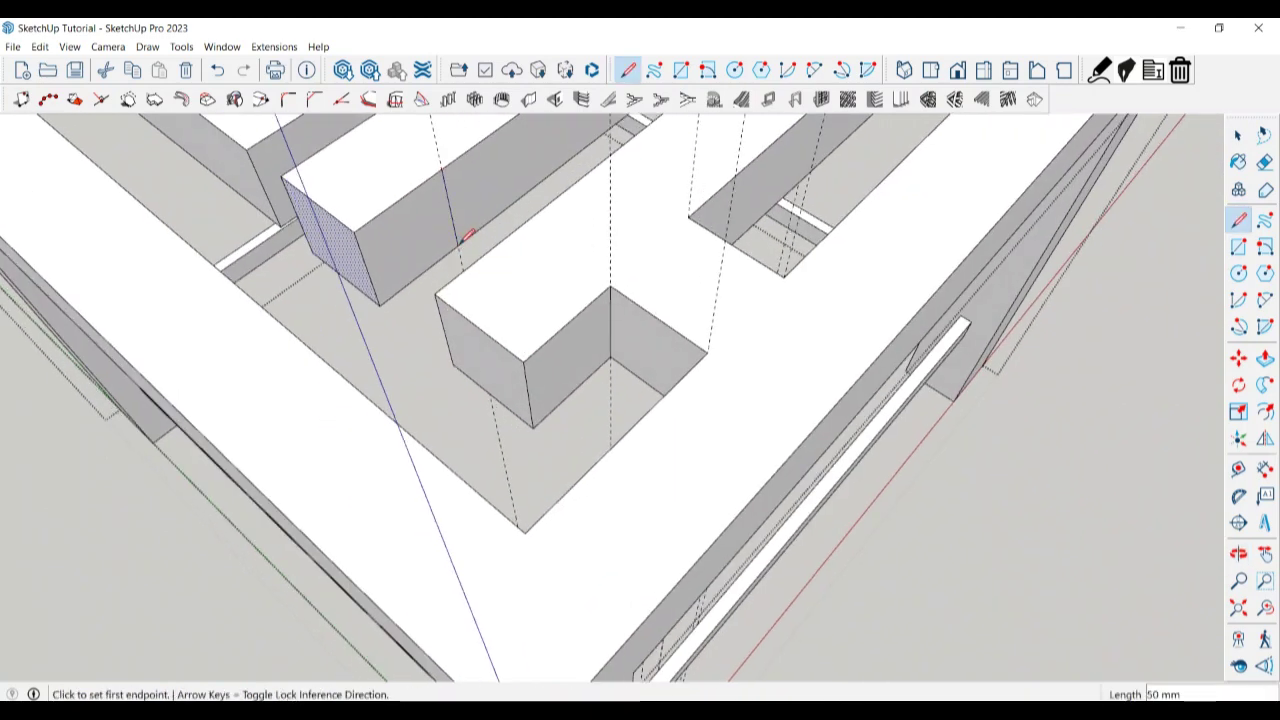
{"action": "key", "text": "space"}
Push the divided block face back 50 mm.
{"action": "key", "text": "p"}
{"action": "left_click", "coordinate": [423, 238]}
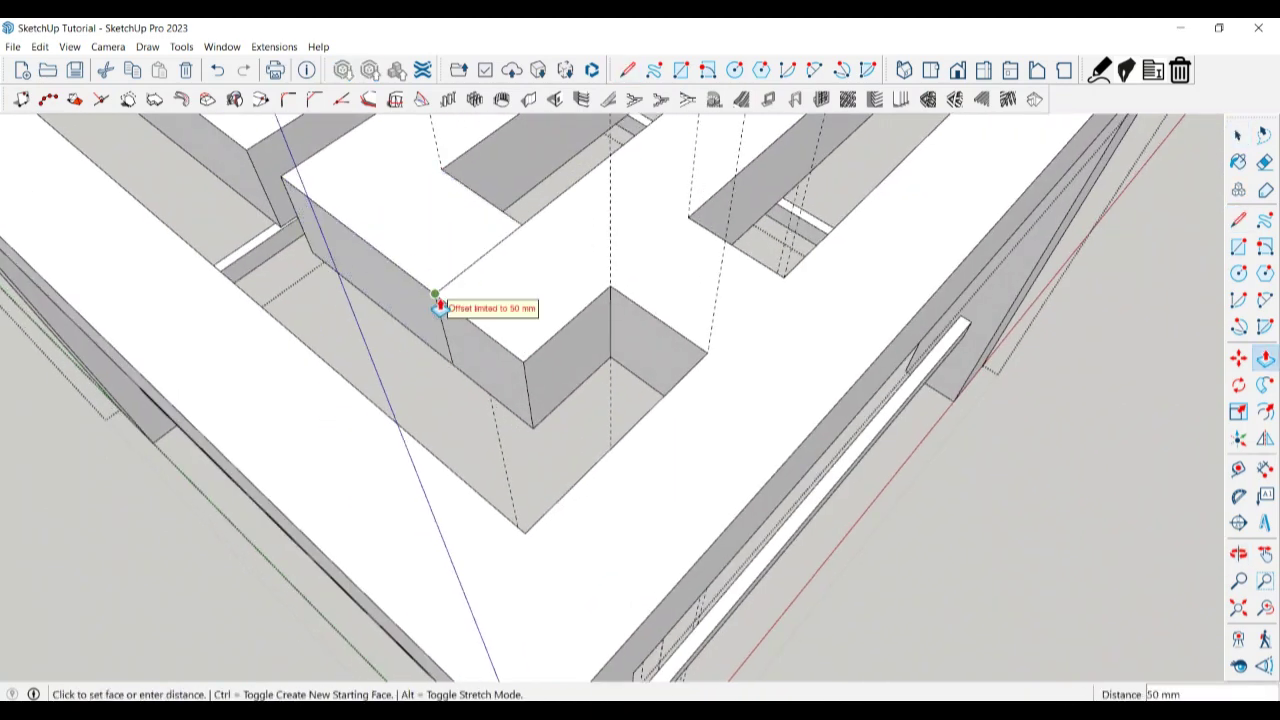
{"action": "left_click", "coordinate": [439, 308]}
{"action": "middle_click_drag", "start_coordinate": [443, 306], "coordinate": [475, 297]}
Erase the leftover edges and inspect the maze seat from several angles.
{"action": "key", "text": "e"}
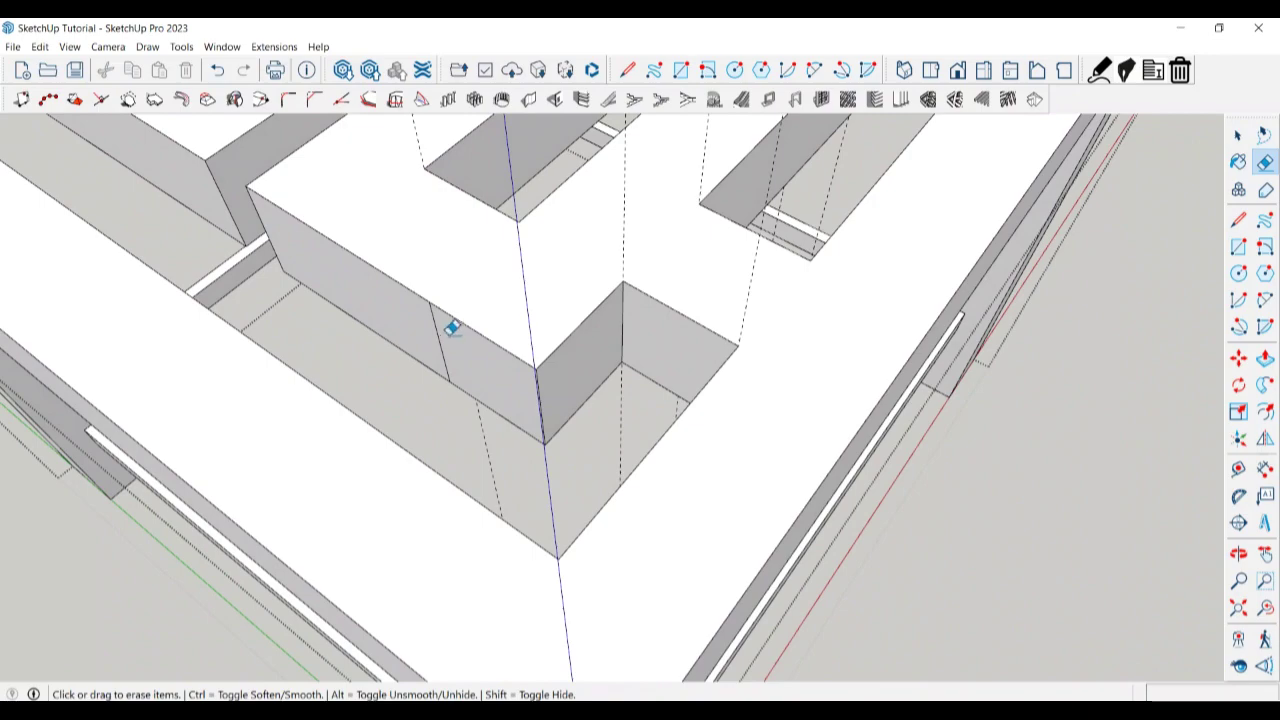
{"action": "scroll", "coordinate": [417, 323], "scroll_direction": "down", "scroll_amount": 5}
{"action": "mouse_move", "coordinate": [606, 386]}
{"action": "middle_mouse_down"}
{"action": "mouse_move", "coordinate": [729, 403]}
{"action": "mouse_move", "coordinate": [592, 412]}
{"action": "mouse_move", "coordinate": [980, 297]}
{"action": "middle_mouse_up"}
{"action": "scroll", "coordinate": [900, 329], "scroll_direction": "down", "scroll_amount": 3}
{"action": "scroll", "coordinate": [844, 499], "scroll_direction": "down", "scroll_amount": 2}
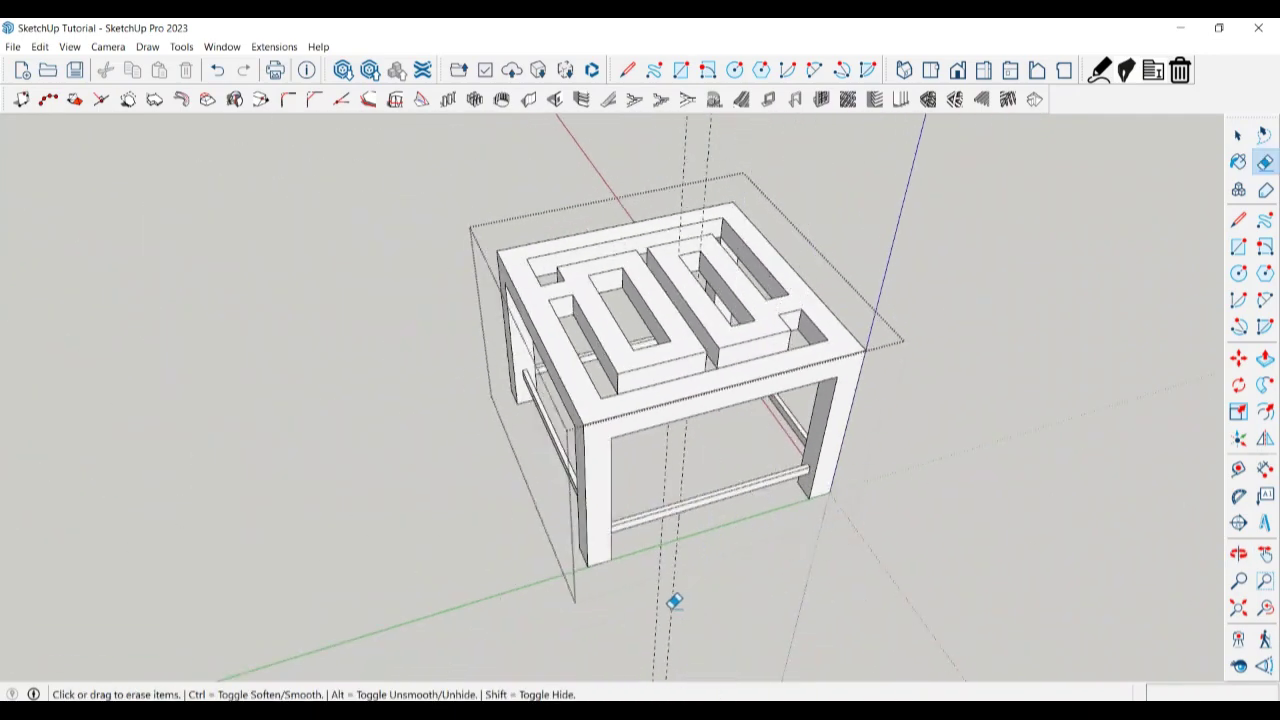
{"action": "scroll", "coordinate": [771, 491], "scroll_direction": "down", "scroll_amount": 2}
{"action": "scroll", "coordinate": [706, 334], "scroll_direction": "up", "scroll_amount": 3}
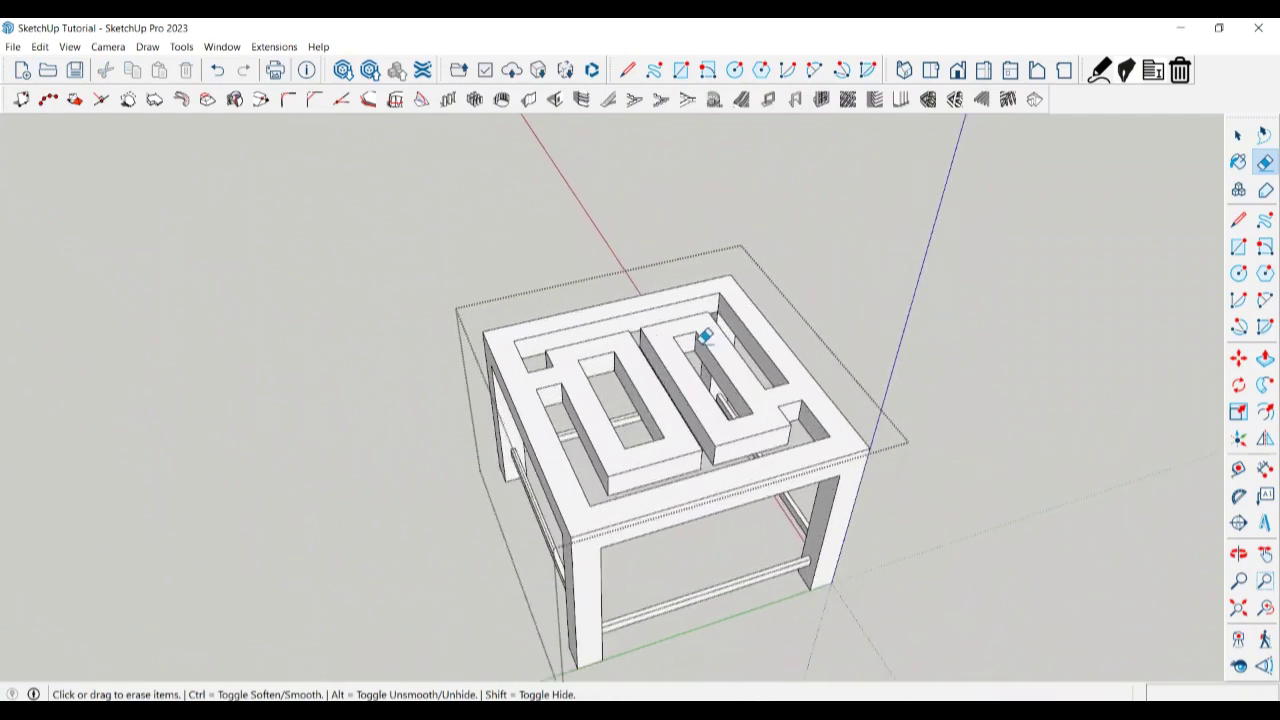
{"action": "scroll", "coordinate": [640, 380], "scroll_direction": "up", "scroll_amount": 3}
{"action": "mouse_move", "coordinate": [640, 380]}
{"action": "middle_mouse_down"}
{"action": "mouse_move", "coordinate": [560, 409]}
{"action": "mouse_move", "coordinate": [457, 400]}
{"action": "middle_mouse_up"}
{"action": "scroll", "coordinate": [580, 481], "scroll_direction": "up", "scroll_amount": 3}
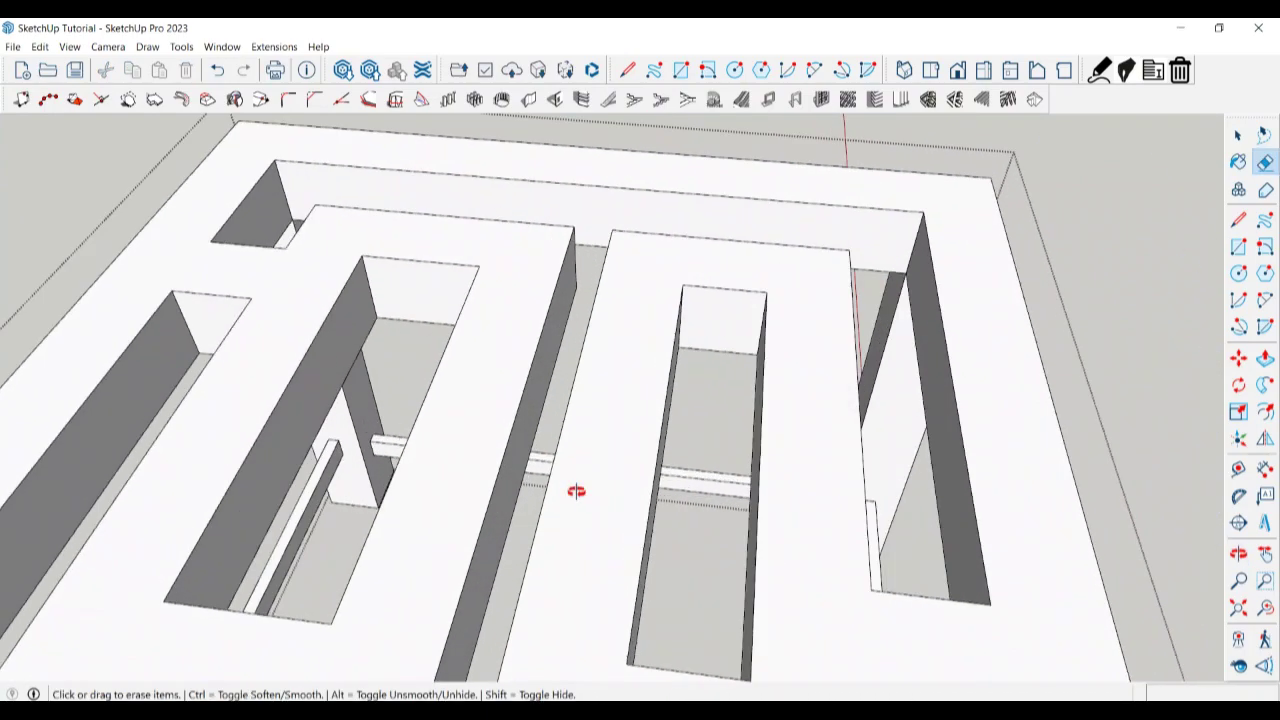
{"action": "mouse_move", "coordinate": [580, 481]}
{"action": "middle_mouse_down"}
{"action": "mouse_move", "coordinate": [373, 513]}
{"action": "mouse_move", "coordinate": [389, 451]}
{"action": "mouse_move", "coordinate": [421, 414]}
{"action": "middle_mouse_up"}
{"action": "key", "text": "space"}
{"action": "key", "text": "t"}
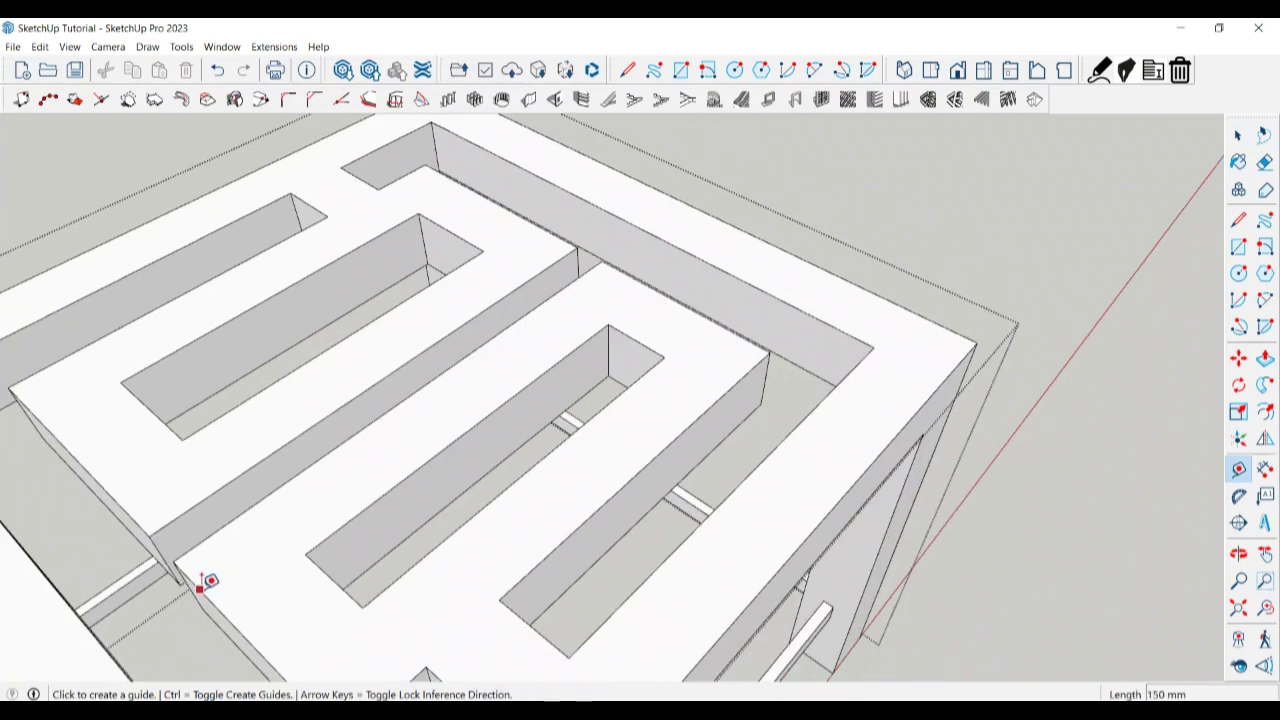
Place guides across the seat at 175 mm and a parallel one 25 mm further.
{"action": "left_click", "coordinate": [200, 590]}
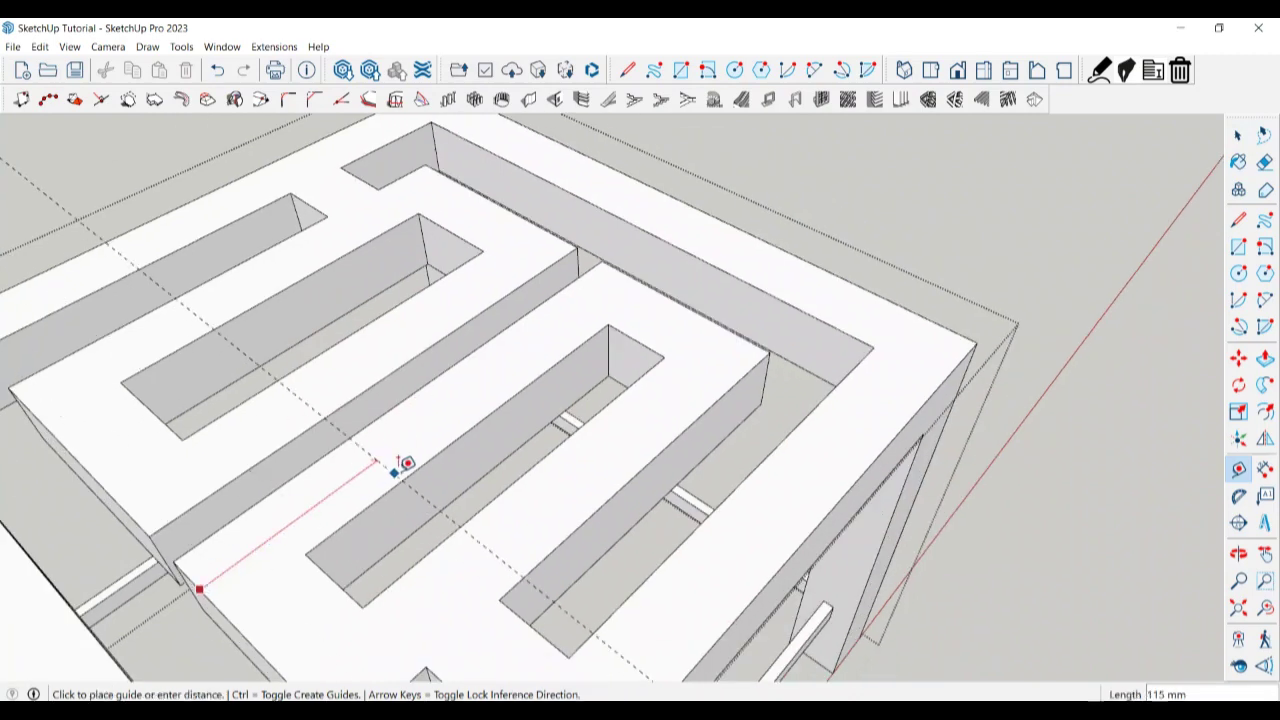
{"action": "left_click", "coordinate": [479, 418]}
{"action": "scroll", "coordinate": [450, 392], "scroll_direction": "up", "scroll_amount": 2}
{"action": "left_click", "coordinate": [440, 402]}
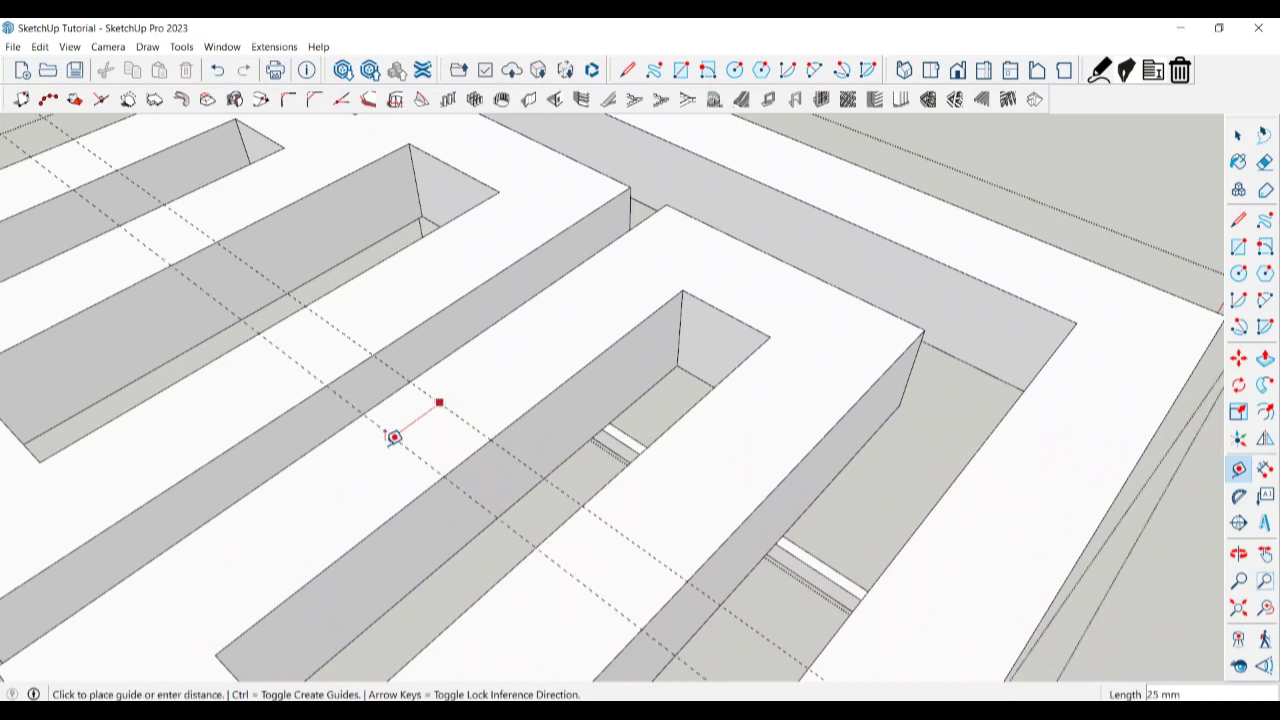
{"action": "left_click", "coordinate": [394, 437]}
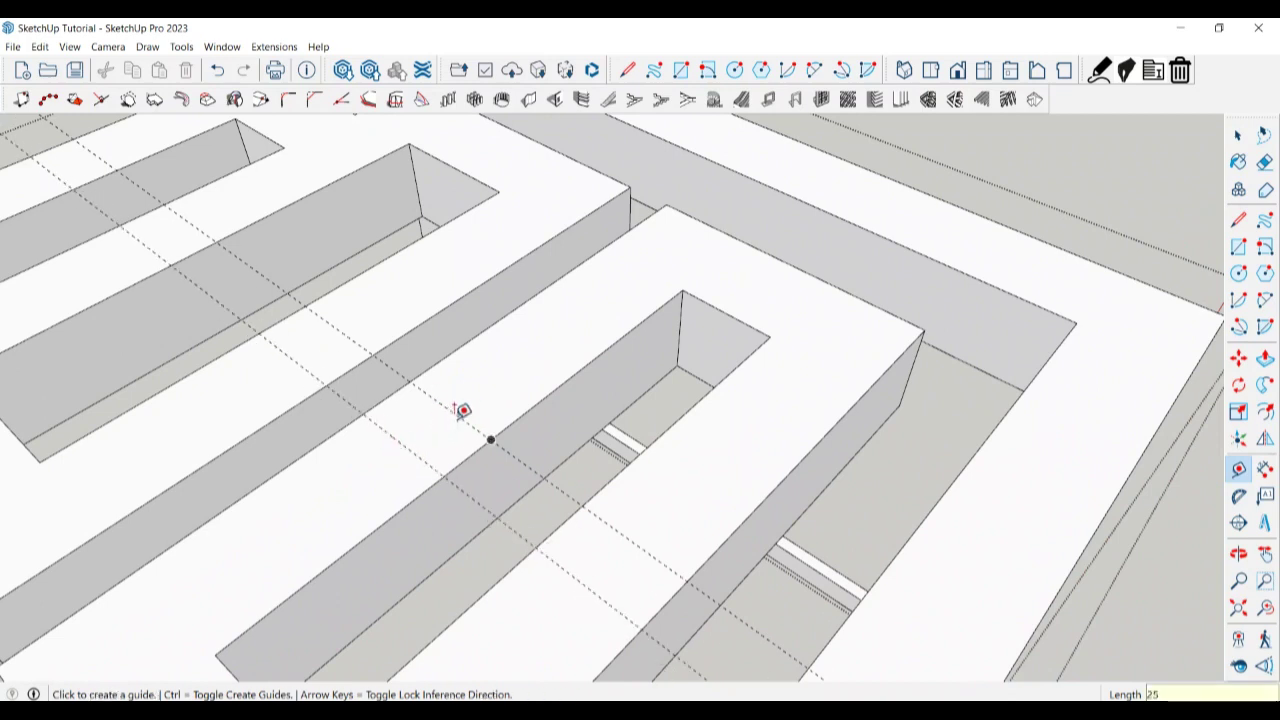
{"action": "left_click", "coordinate": [456, 414]}
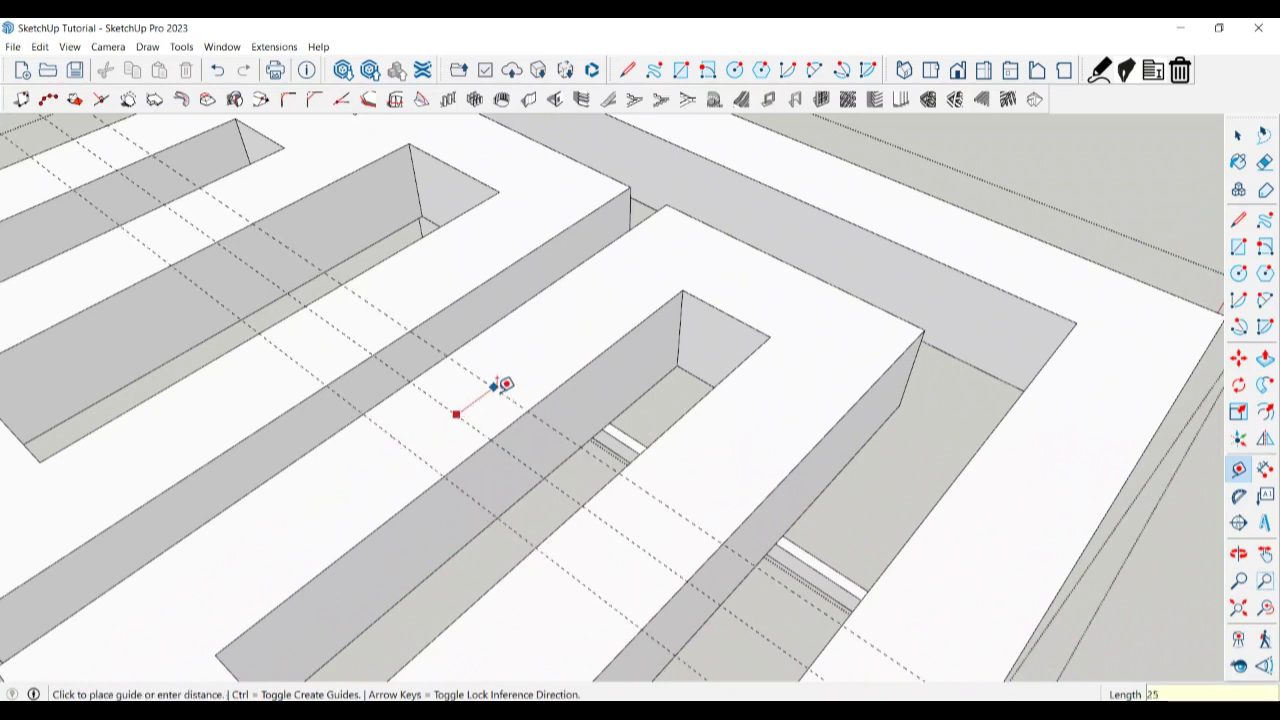
{"action": "key", "text": "space"}
{"action": "mouse_move", "coordinate": [497, 397]}
{"action": "middle_mouse_down"}
{"action": "mouse_move", "coordinate": [609, 443]}
{"action": "mouse_move", "coordinate": [384, 470]}
{"action": "mouse_move", "coordinate": [300, 451]}
{"action": "mouse_move", "coordinate": [280, 423]}
{"action": "mouse_move", "coordinate": [303, 451]}
{"action": "mouse_move", "coordinate": [217, 551]}
{"action": "mouse_move", "coordinate": [291, 391]}
{"action": "mouse_move", "coordinate": [266, 409]}
{"action": "mouse_move", "coordinate": [426, 386]}
{"action": "mouse_move", "coordinate": [395, 345]}
{"action": "mouse_move", "coordinate": [386, 386]}
{"action": "mouse_move", "coordinate": [417, 320]}
{"action": "mouse_move", "coordinate": [394, 343]}
{"action": "mouse_move", "coordinate": [428, 415]}
{"action": "mouse_move", "coordinate": [457, 371]}
{"action": "mouse_move", "coordinate": [443, 366]}
{"action": "middle_mouse_up"}
Draw two vertical lines down the wall face at the guides, outlining a strip.
{"action": "key", "text": "l"}
{"action": "left_click", "coordinate": [258, 355]}
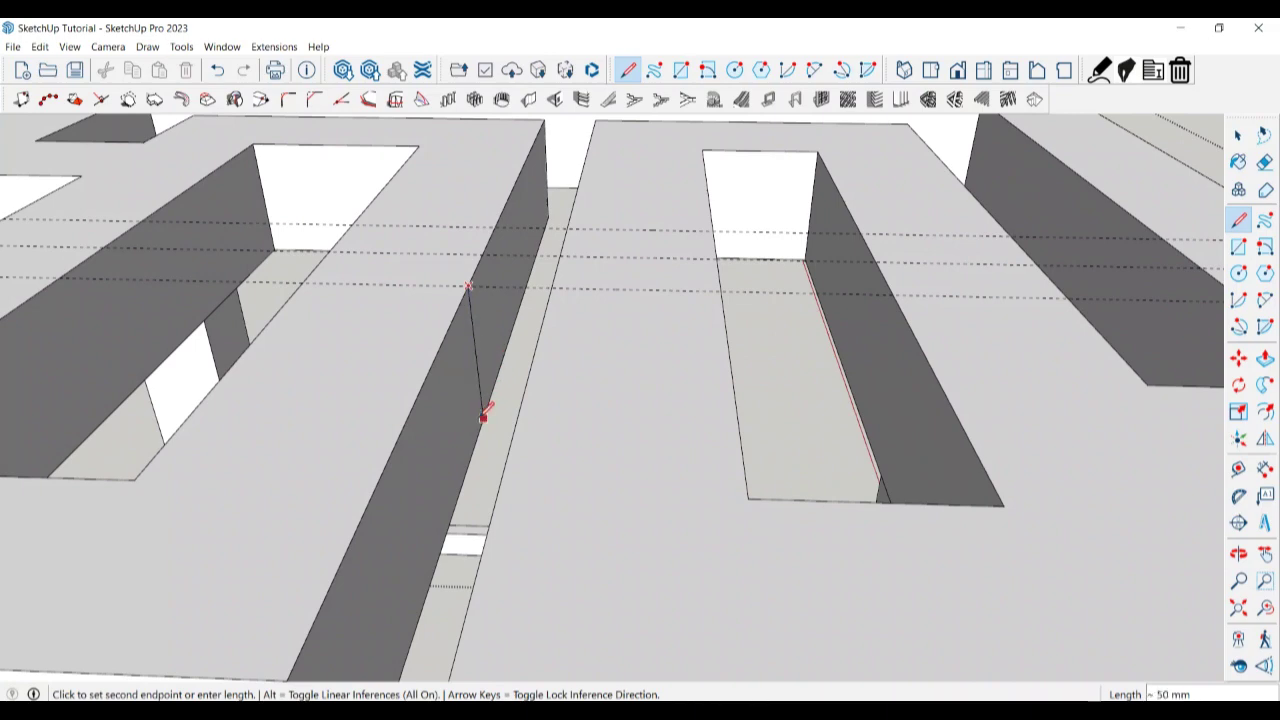
{"action": "left_click", "coordinate": [485, 425]}
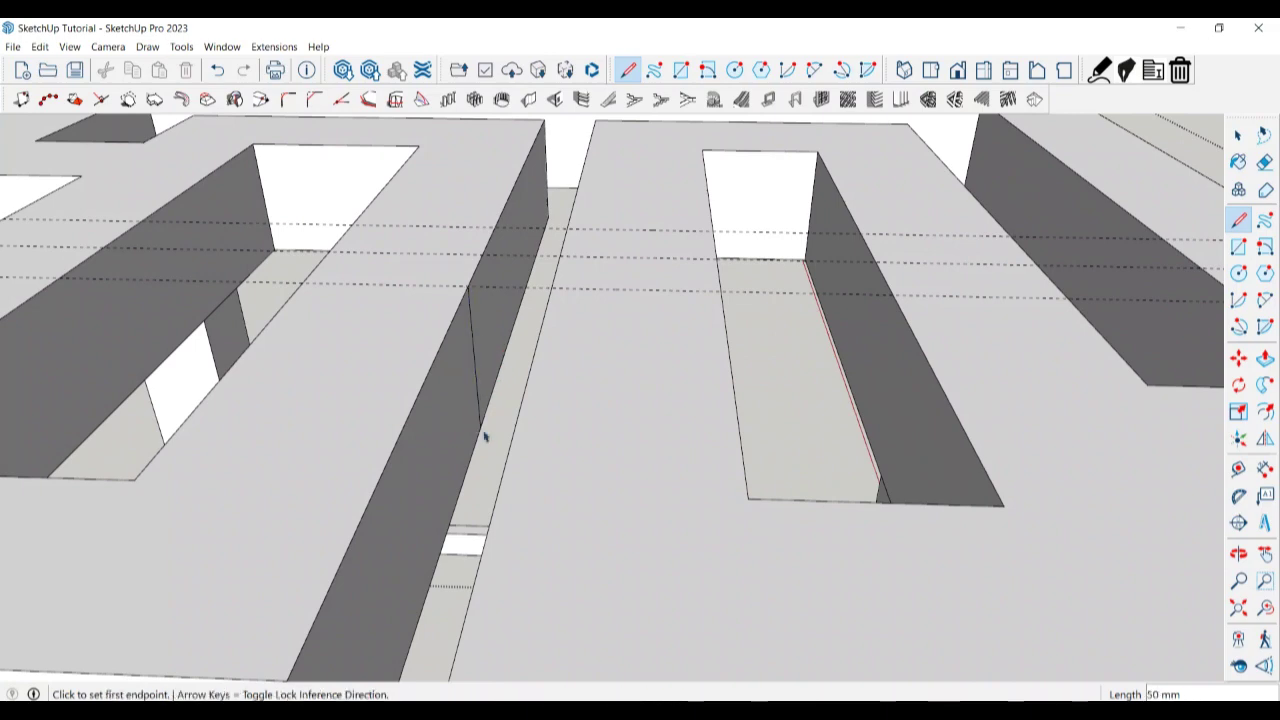
{"action": "middle_click_drag", "start_coordinate": [486, 432], "coordinate": [489, 368]}
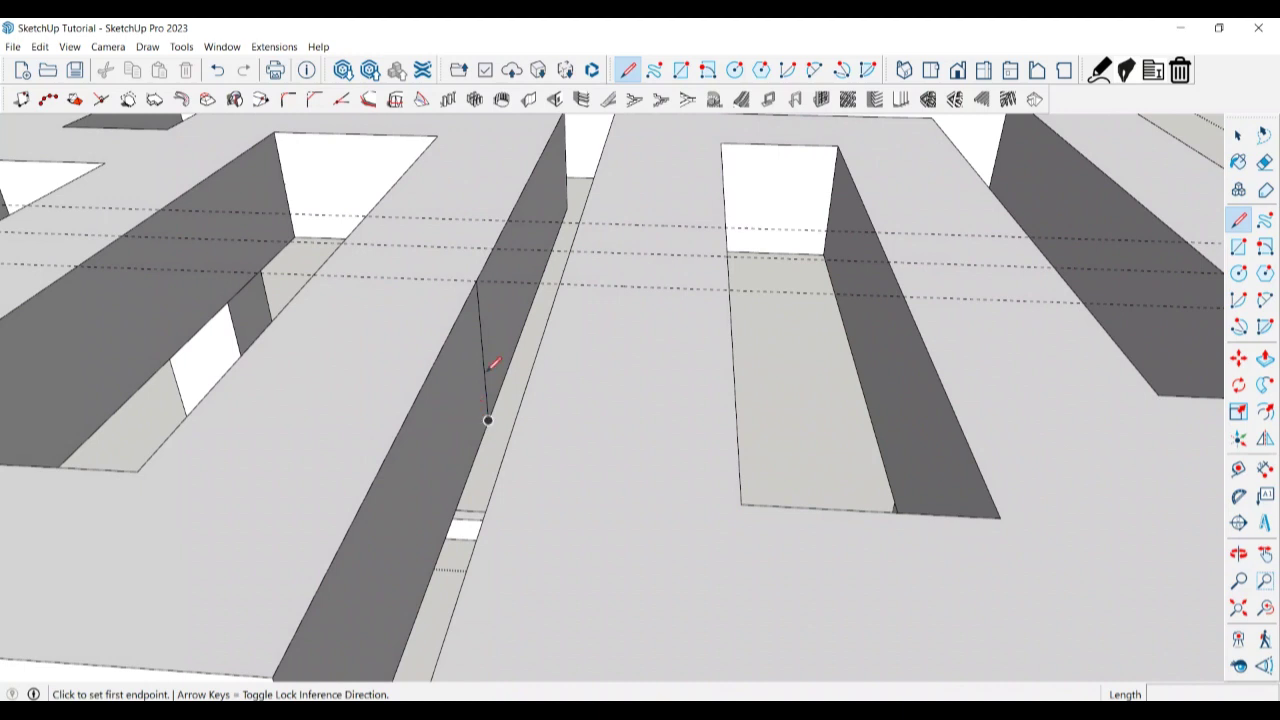
{"action": "left_click", "coordinate": [508, 219]}
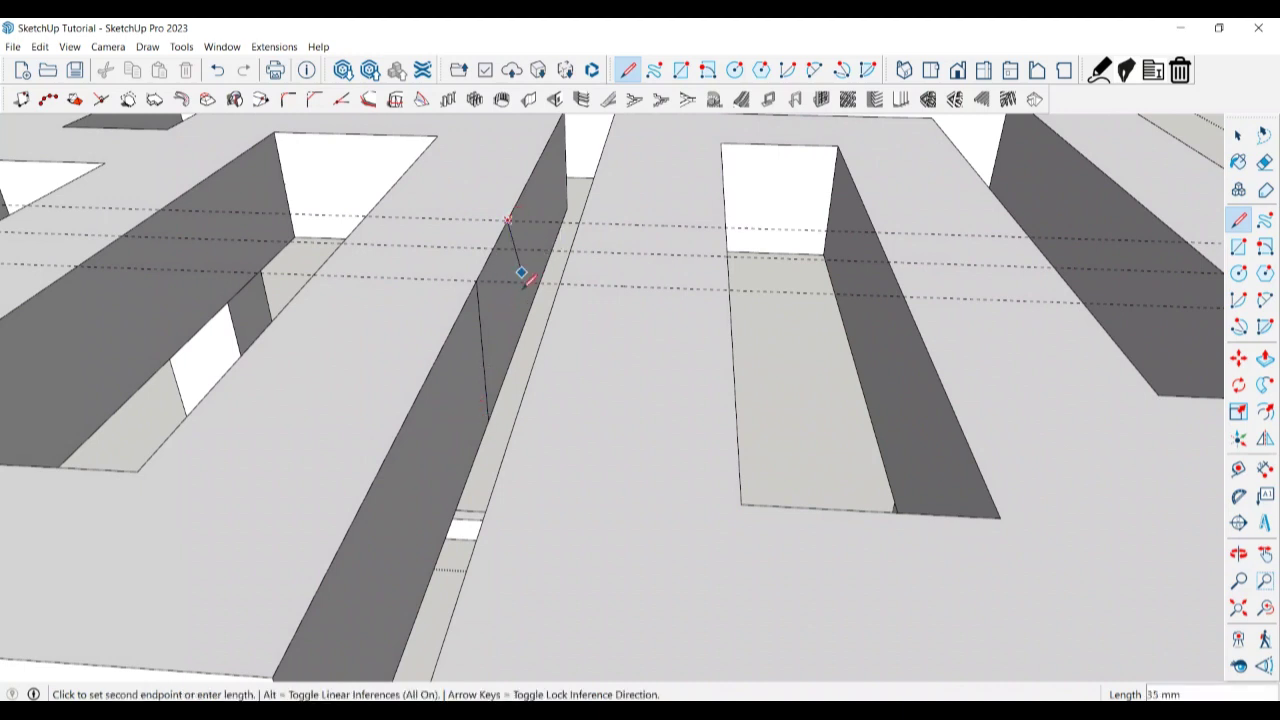
{"action": "left_click", "coordinate": [515, 346]}
{"action": "key", "text": "space"}
Pull the outlined strip 25 mm to join the two parallel walls.
{"action": "key", "text": "p"}
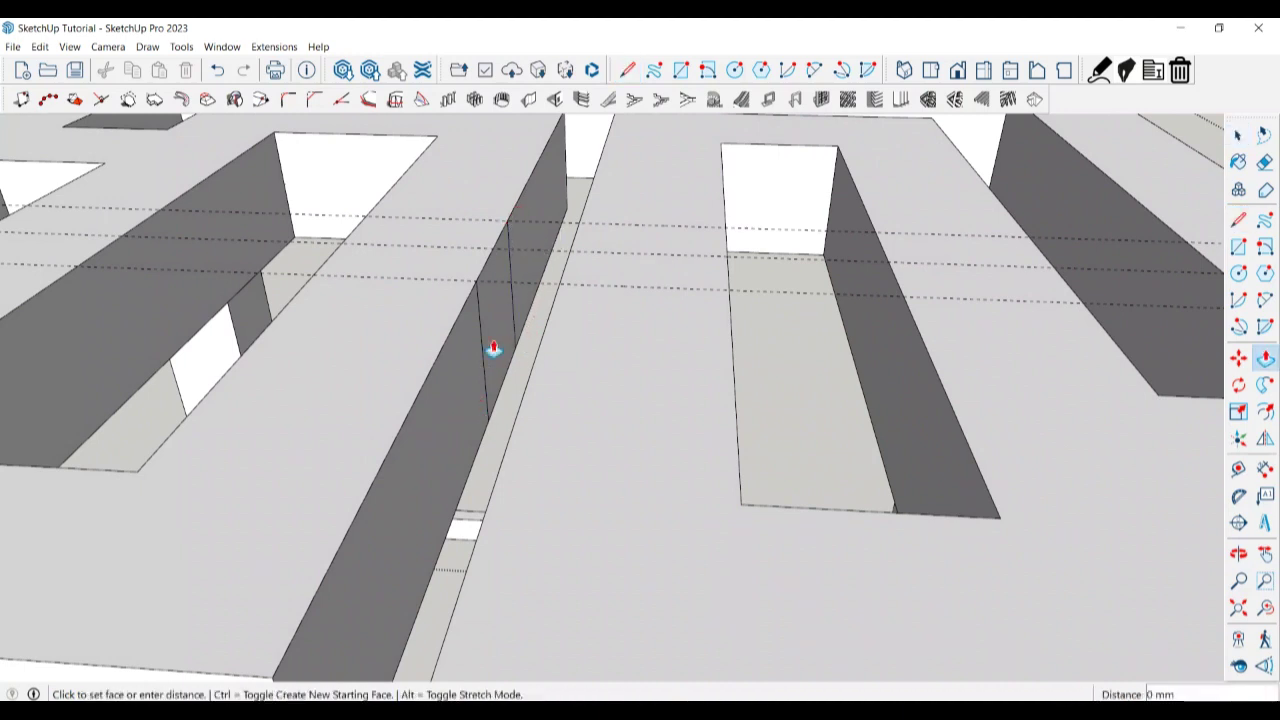
{"action": "key", "text": "space"}
{"action": "key", "text": "p"}
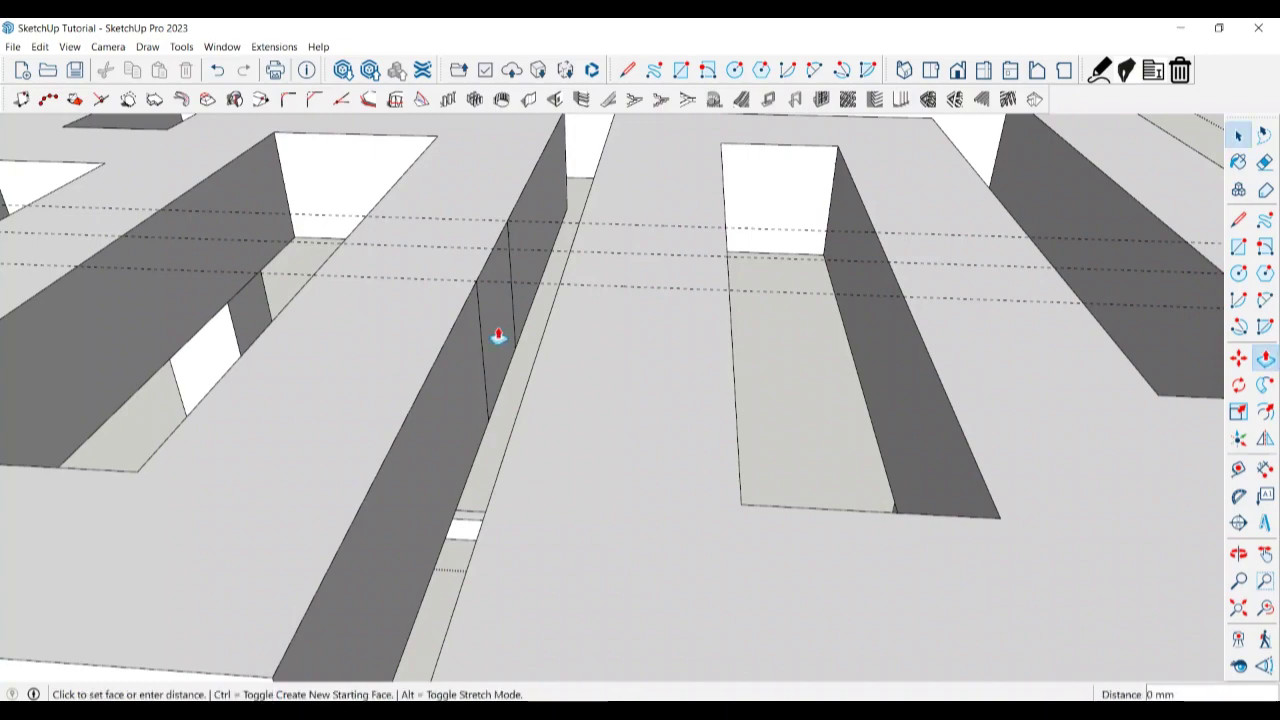
{"action": "left_click", "coordinate": [494, 336]}
{"action": "left_click", "coordinate": [557, 316]}
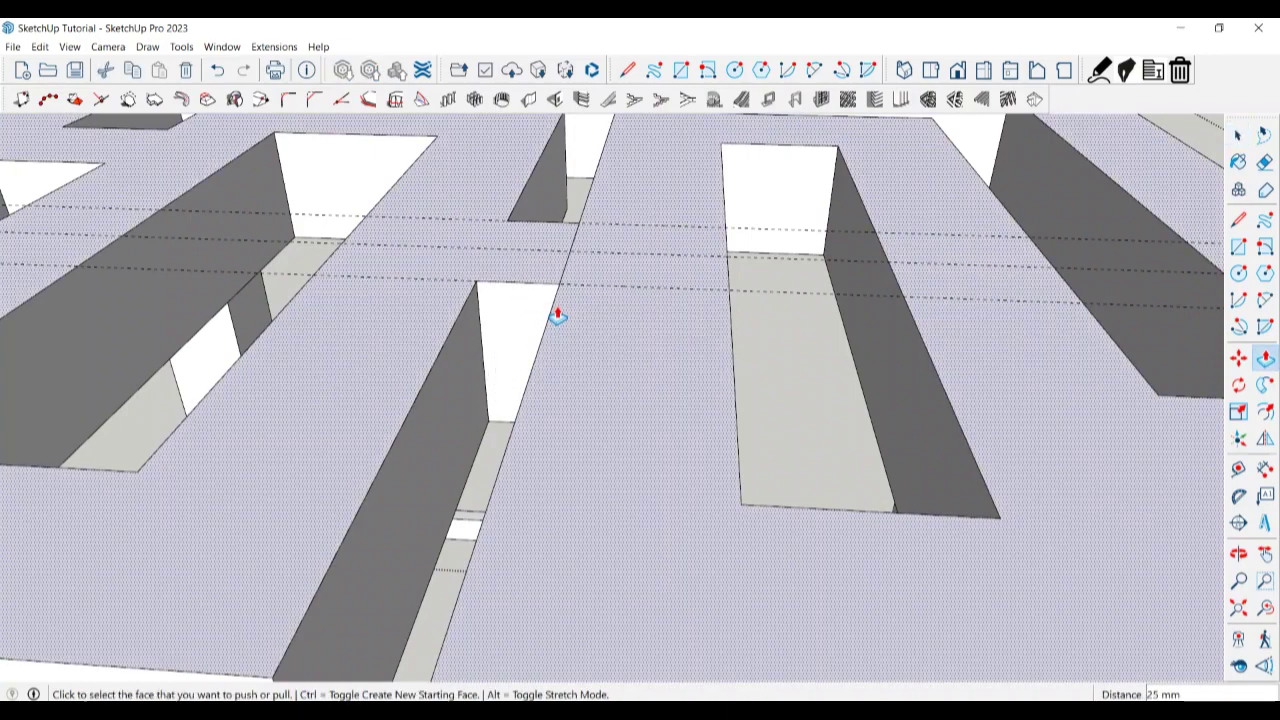
{"action": "mouse_move", "coordinate": [557, 316]}
{"action": "middle_mouse_down"}
{"action": "mouse_move", "coordinate": [680, 443]}
{"action": "mouse_move", "coordinate": [578, 305]}
{"action": "middle_mouse_up"}
{"action": "key", "text": "space"}
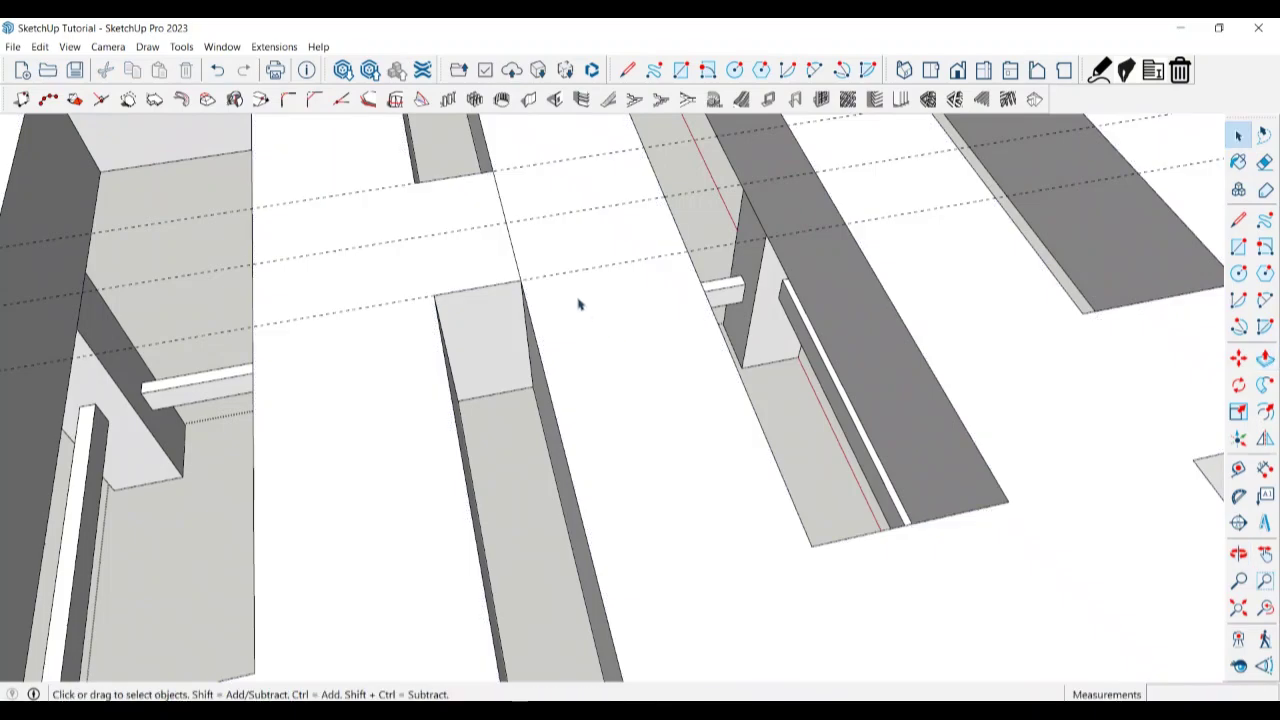
{"action": "key", "text": "e"}
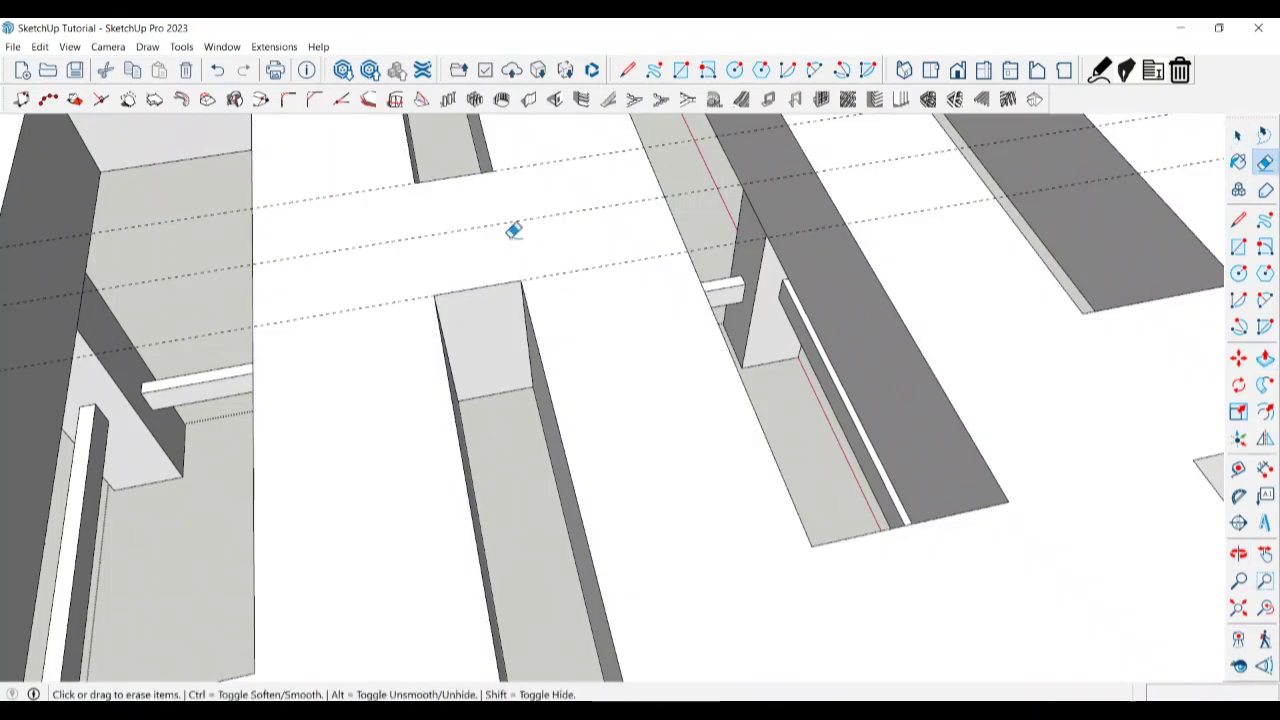
{"action": "mouse_move", "coordinate": [514, 229]}
{"action": "middle_mouse_down"}
{"action": "mouse_move", "coordinate": [534, 374]}
{"action": "mouse_move", "coordinate": [491, 143]}
{"action": "middle_mouse_up"}
{"action": "scroll", "coordinate": [631, 503], "scroll_direction": "up", "scroll_amount": 3}
{"action": "mouse_move", "coordinate": [631, 503]}
{"action": "middle_mouse_down"}
{"action": "mouse_move", "coordinate": [600, 271]}
{"action": "mouse_move", "coordinate": [674, 220]}
{"action": "middle_mouse_up"}
{"action": "scroll", "coordinate": [663, 457], "scroll_direction": "up", "scroll_amount": 3}
{"action": "scroll", "coordinate": [654, 473], "scroll_direction": "up", "scroll_amount": 3}
{"action": "scroll", "coordinate": [560, 434], "scroll_direction": "up", "scroll_amount": 3}
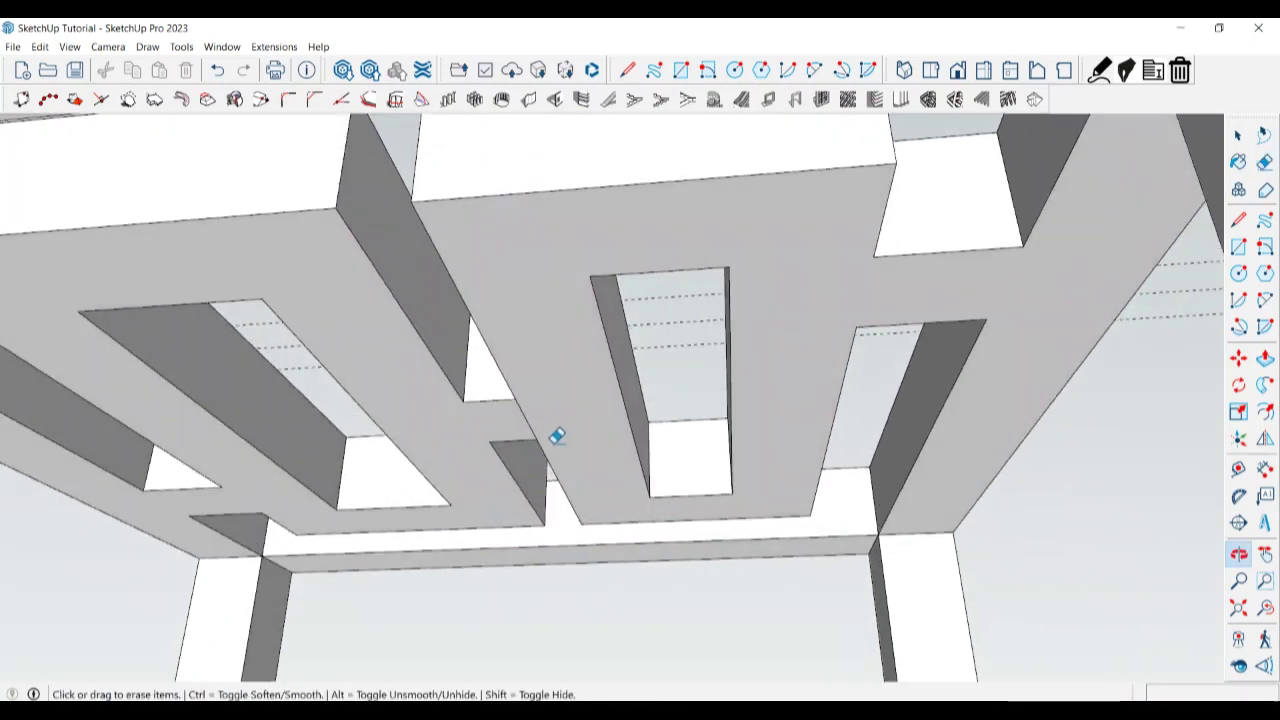
{"action": "scroll", "coordinate": [536, 396], "scroll_direction": "up", "scroll_amount": 3}
{"action": "scroll", "coordinate": [481, 395], "scroll_direction": "down", "scroll_amount": 3}
{"action": "middle_click_drag", "start_coordinate": [614, 371], "coordinate": [686, 614]}
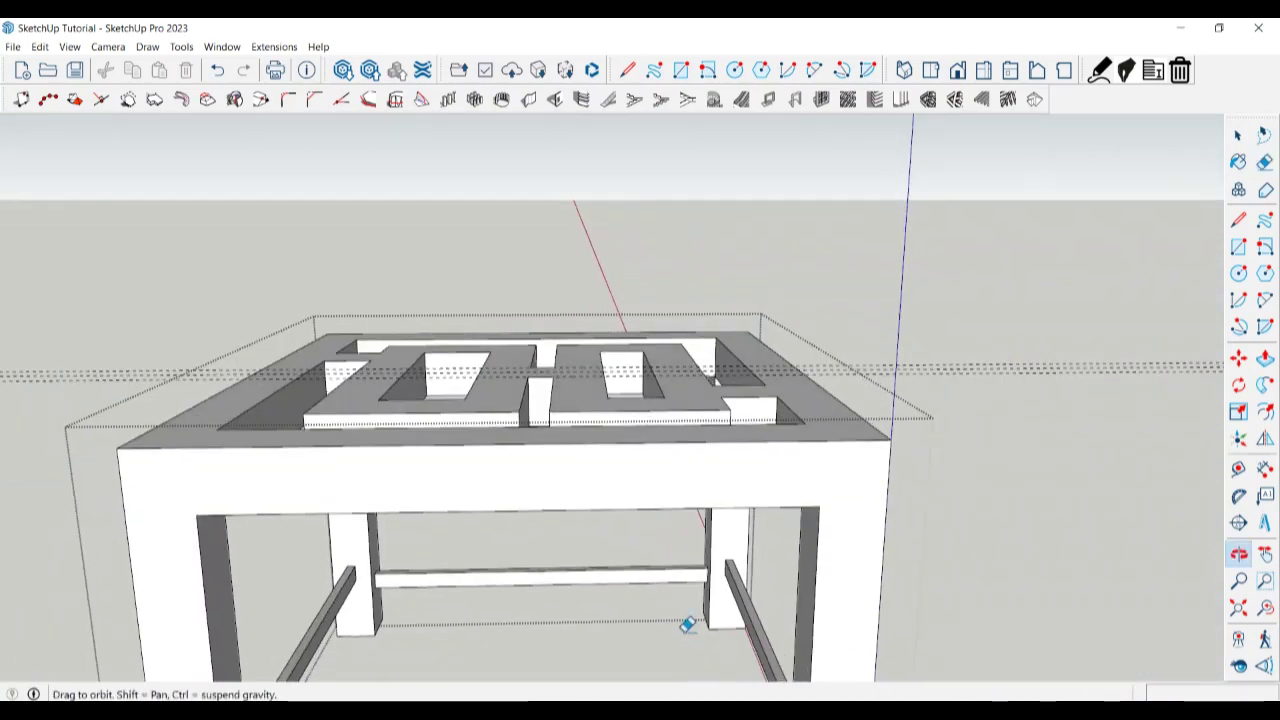
{"action": "scroll", "coordinate": [834, 449], "scroll_direction": "down", "scroll_amount": 3}
{"action": "key", "text": "space"}
{"action": "scroll", "coordinate": [872, 434], "scroll_direction": "down", "scroll_amount": 3}
{"action": "scroll", "coordinate": [810, 482], "scroll_direction": "down", "scroll_amount": 3}
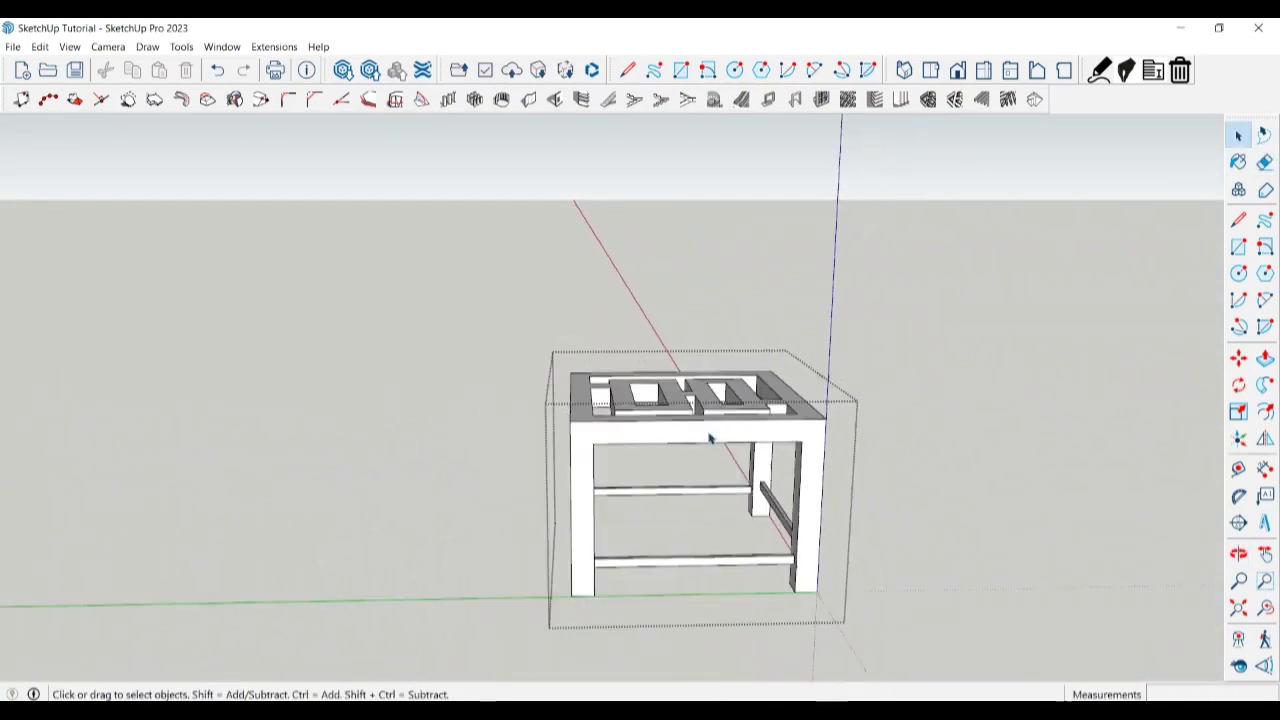
{"action": "scroll", "coordinate": [783, 600], "scroll_direction": "down", "scroll_amount": 3}
{"action": "mouse_move", "coordinate": [783, 600]}
{"action": "middle_mouse_down"}
{"action": "mouse_move", "coordinate": [437, 538]}
{"action": "mouse_move", "coordinate": [634, 609]}
{"action": "middle_mouse_up"}
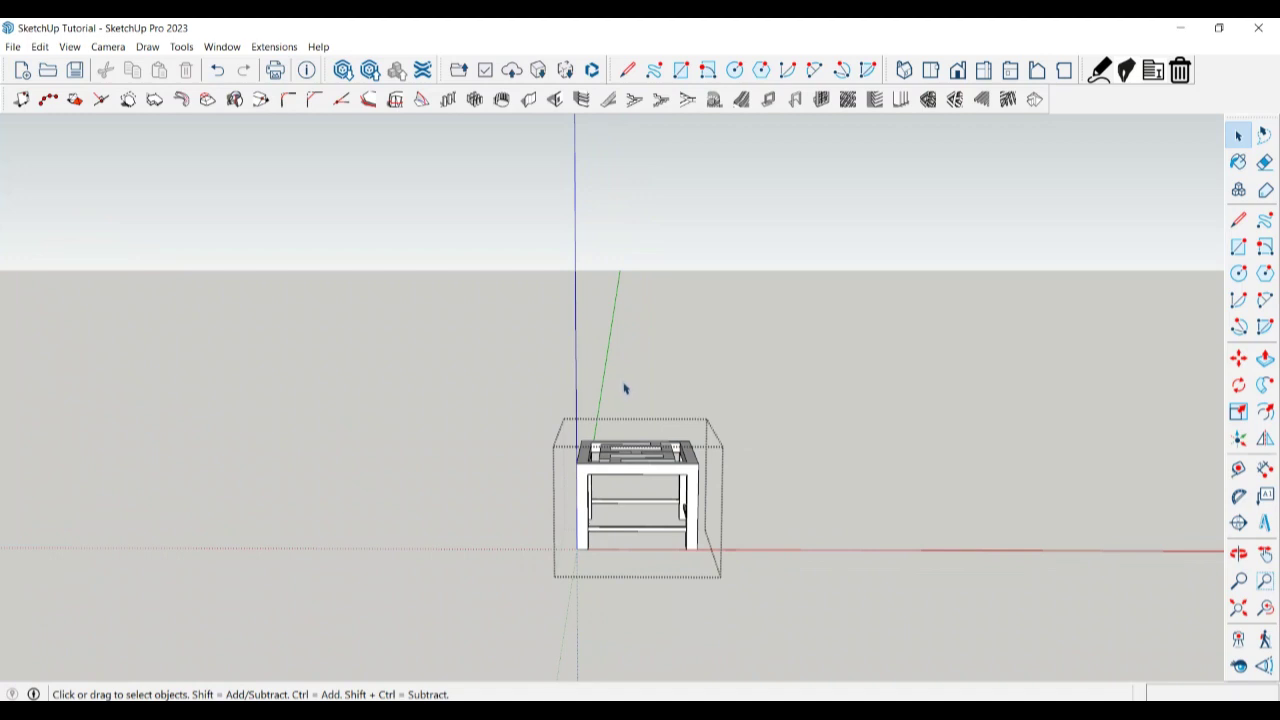
{"action": "scroll", "coordinate": [629, 382], "scroll_direction": "up", "scroll_amount": 1}
{"action": "scroll", "coordinate": [628, 392], "scroll_direction": "up", "scroll_amount": 1}
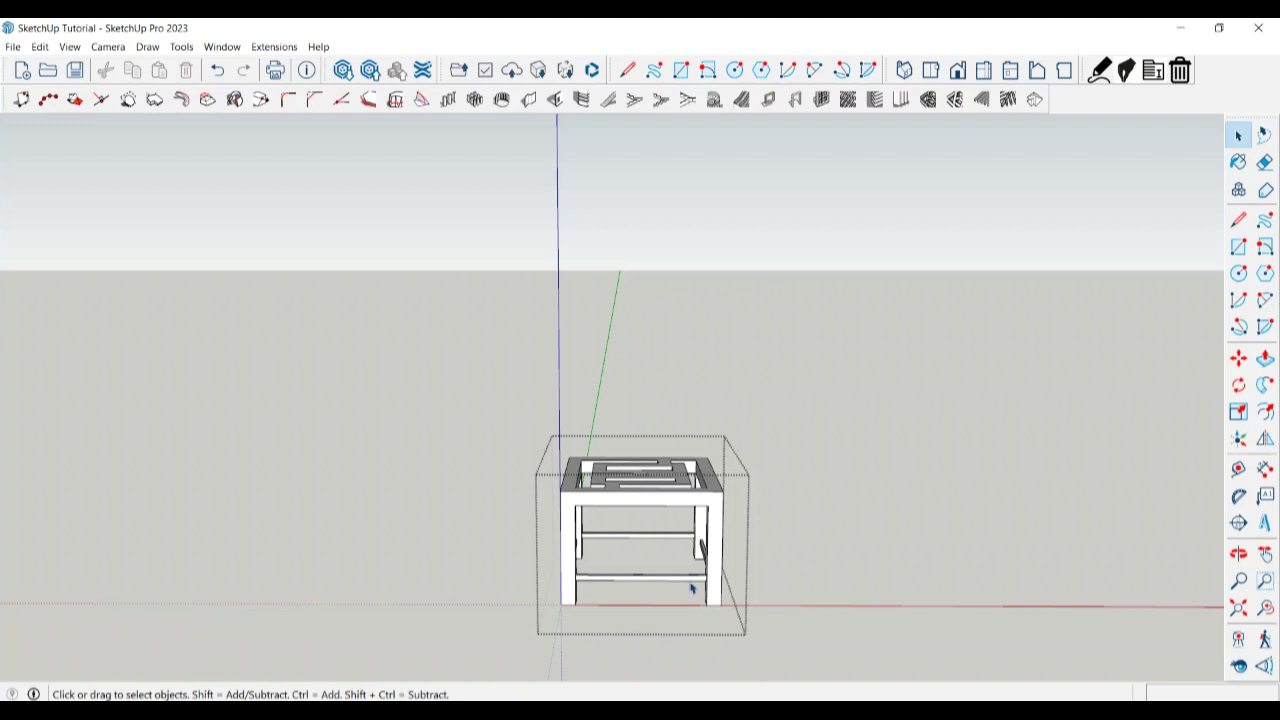
{"action": "middle_click_drag", "start_coordinate": [698, 591], "coordinate": [695, 520]}
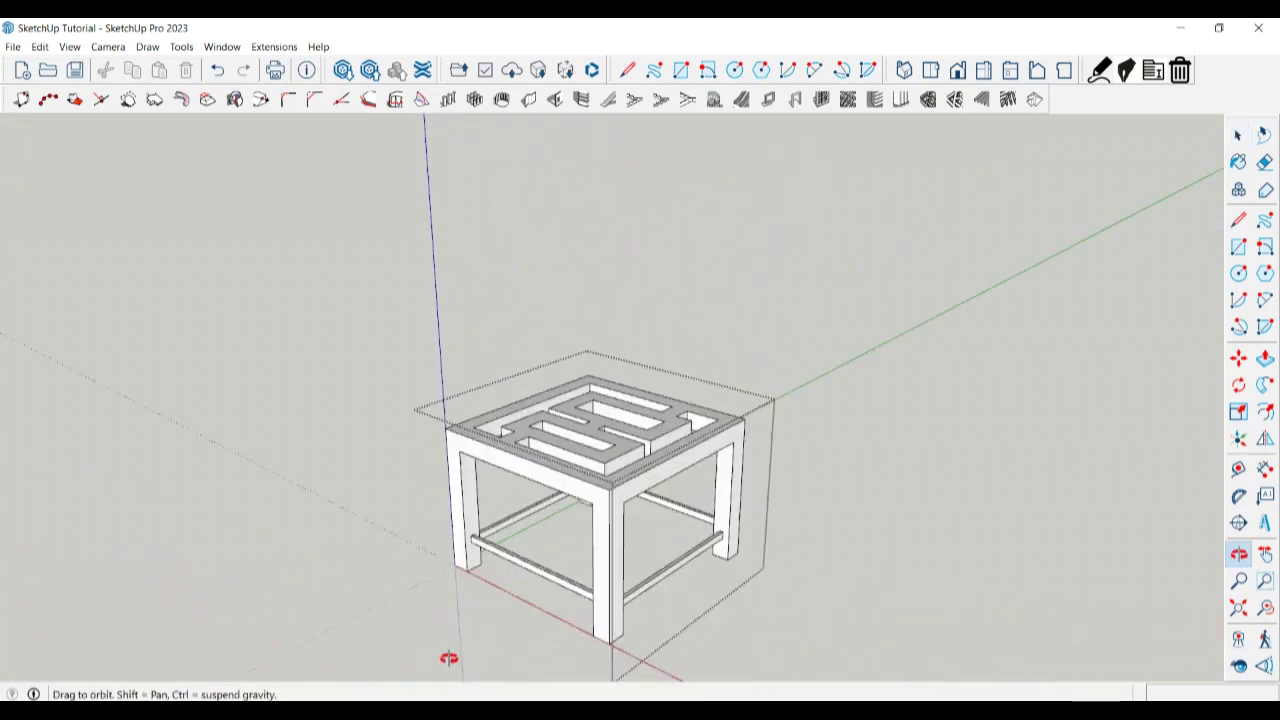
{"action": "scroll", "coordinate": [717, 506], "scroll_direction": "up", "scroll_amount": 2}
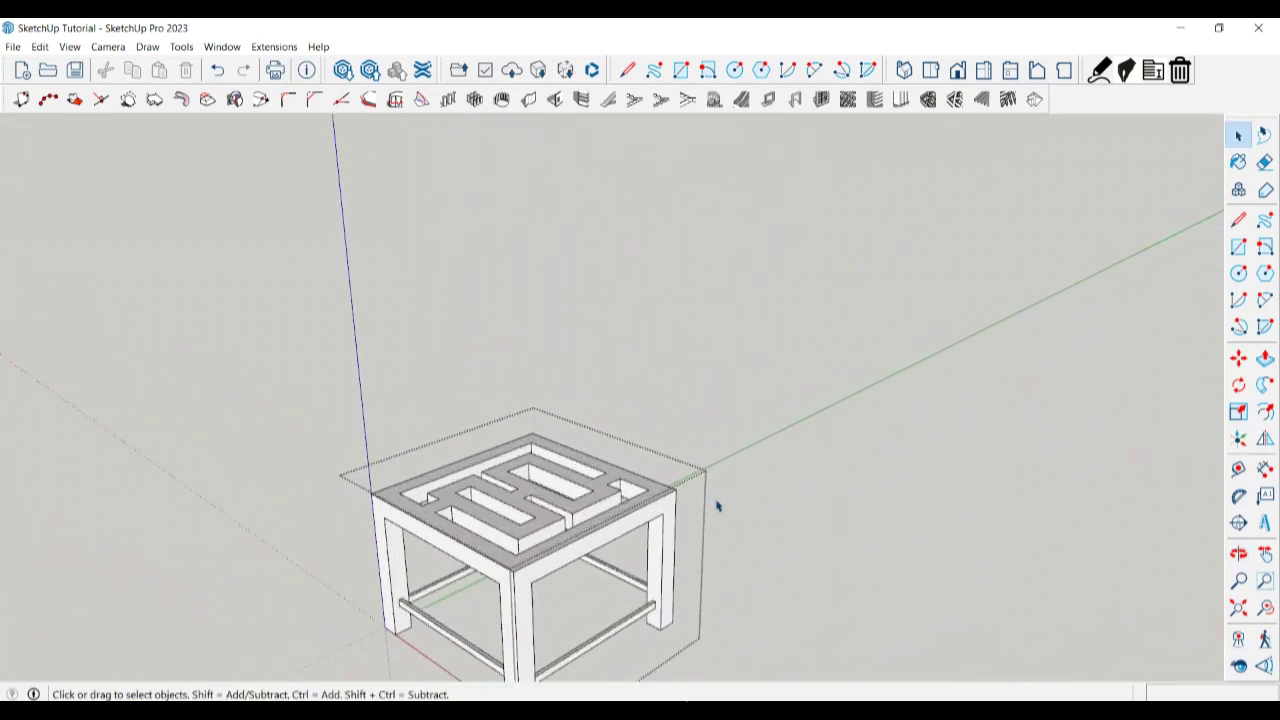
{"action": "scroll", "coordinate": [657, 508], "scroll_direction": "up", "scroll_amount": 3}
{"action": "scroll", "coordinate": [760, 457], "scroll_direction": "up", "scroll_amount": 3}
{"action": "scroll", "coordinate": [760, 457], "scroll_direction": "down", "scroll_amount": 3}
{"action": "scroll", "coordinate": [651, 526], "scroll_direction": "down", "scroll_amount": 2}
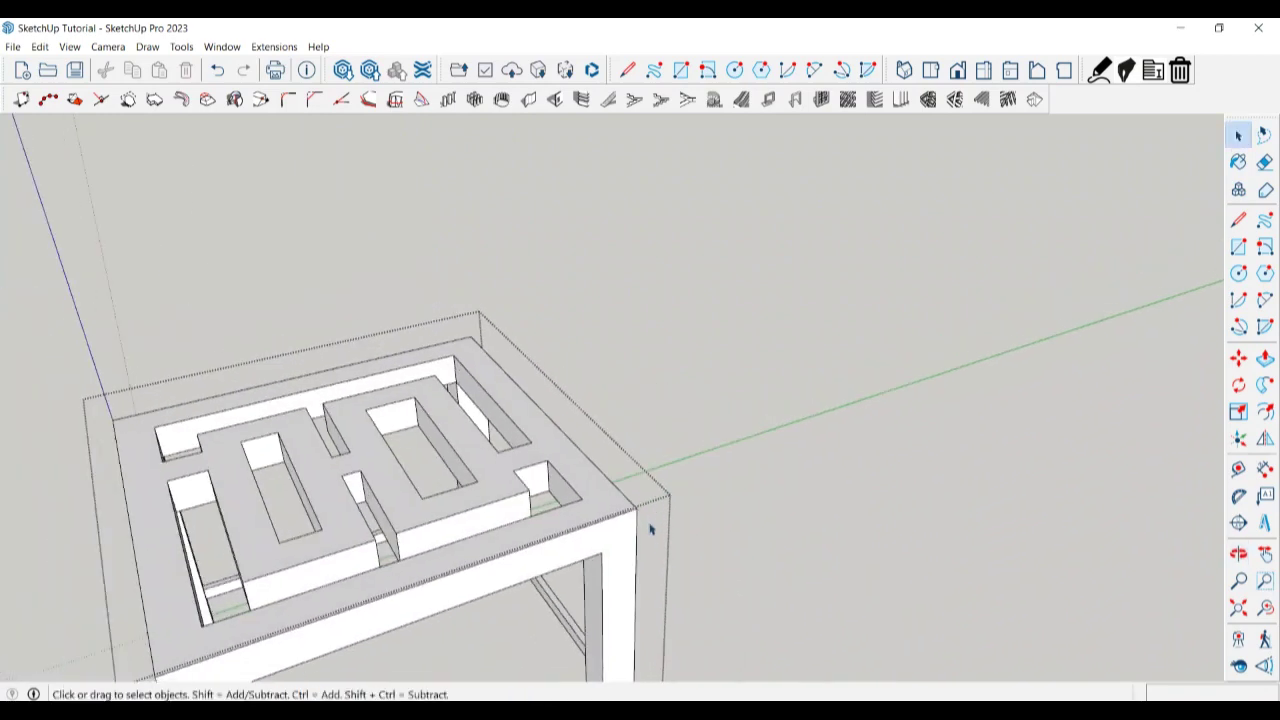
{"action": "mouse_move", "coordinate": [651, 526]}
{"action": "middle_mouse_down"}
{"action": "mouse_move", "coordinate": [543, 520]}
{"action": "mouse_move", "coordinate": [642, 538]}
{"action": "middle_mouse_up"}
Place vertical guides rising from the seat's back corners.
{"action": "key", "text": "t"}
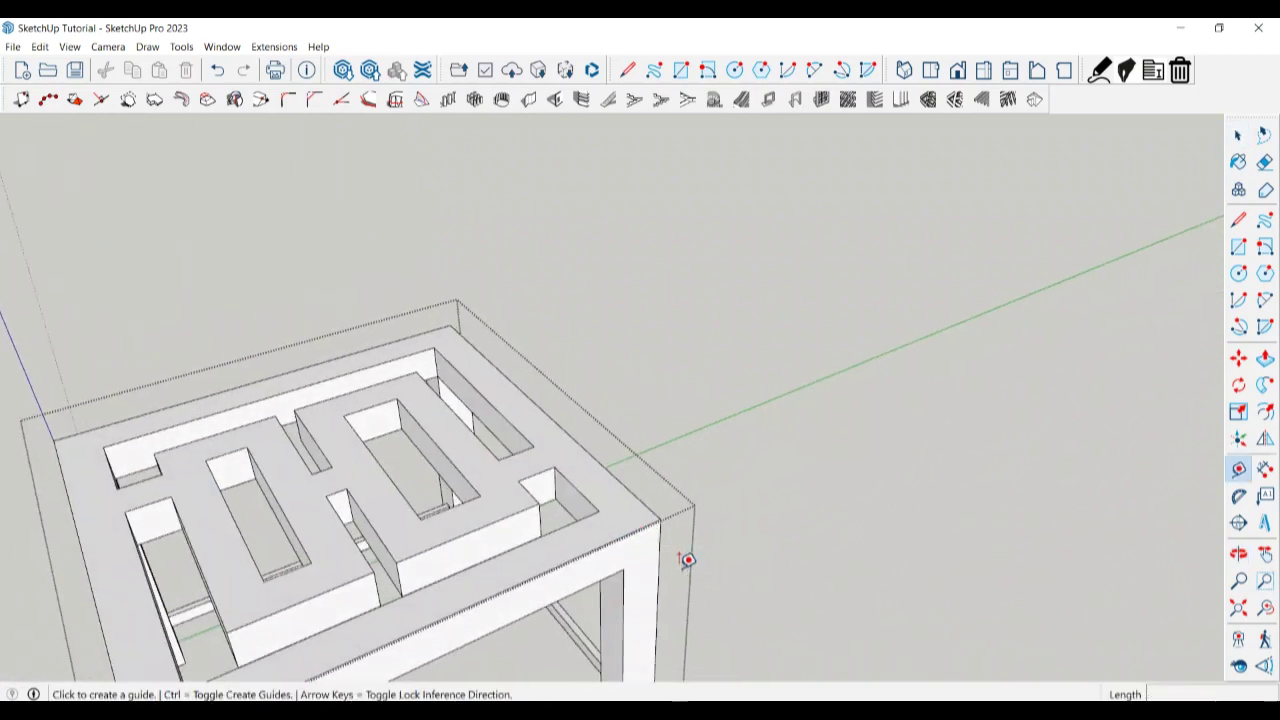
{"action": "left_click", "coordinate": [664, 545]}
{"action": "left_click", "coordinate": [669, 541]}
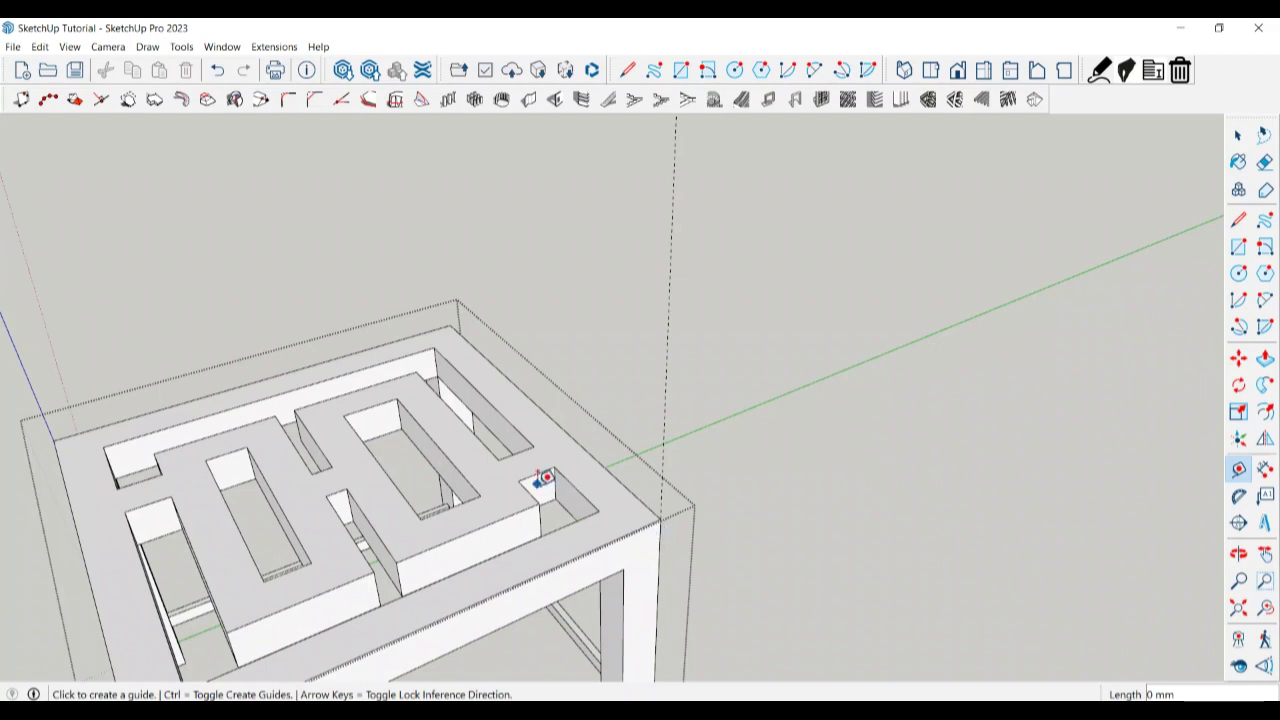
{"action": "mouse_move", "coordinate": [543, 480]}
{"action": "middle_mouse_down"}
{"action": "mouse_move", "coordinate": [1029, 423]}
{"action": "mouse_move", "coordinate": [580, 514]}
{"action": "mouse_move", "coordinate": [700, 466]}
{"action": "middle_mouse_up"}
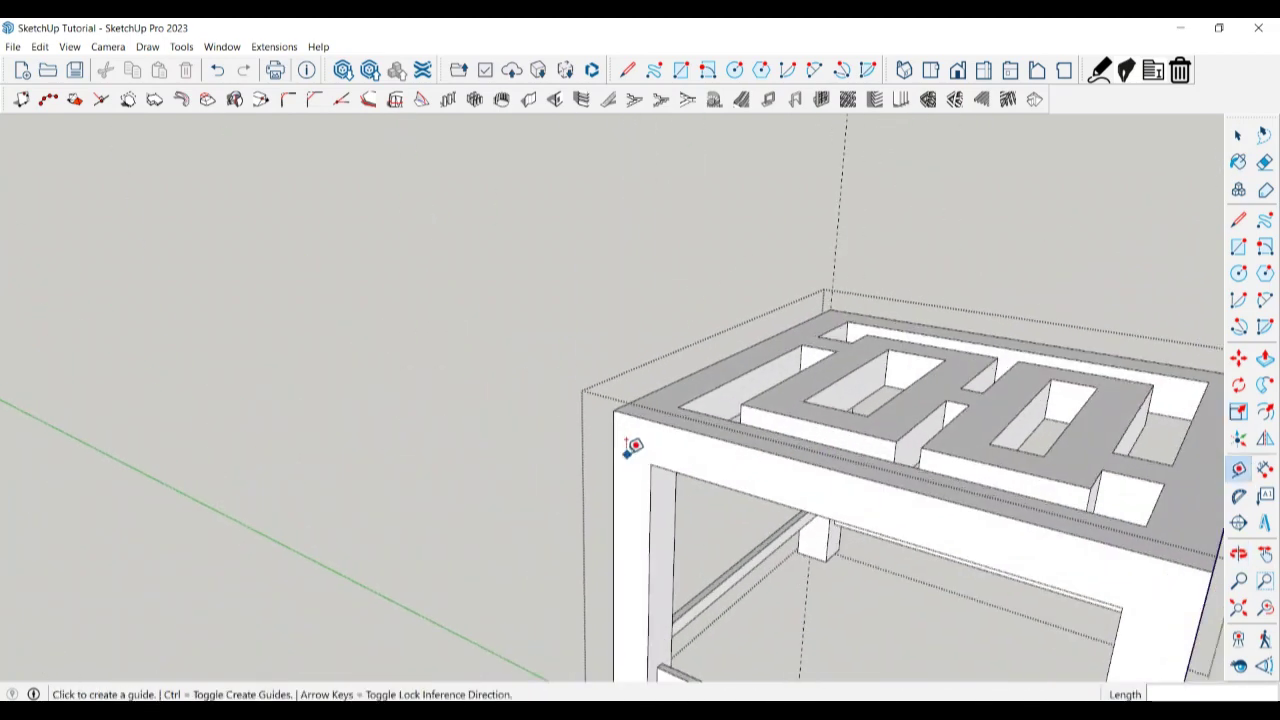
{"action": "left_click", "coordinate": [624, 430]}
{"action": "left_click", "coordinate": [622, 425]}
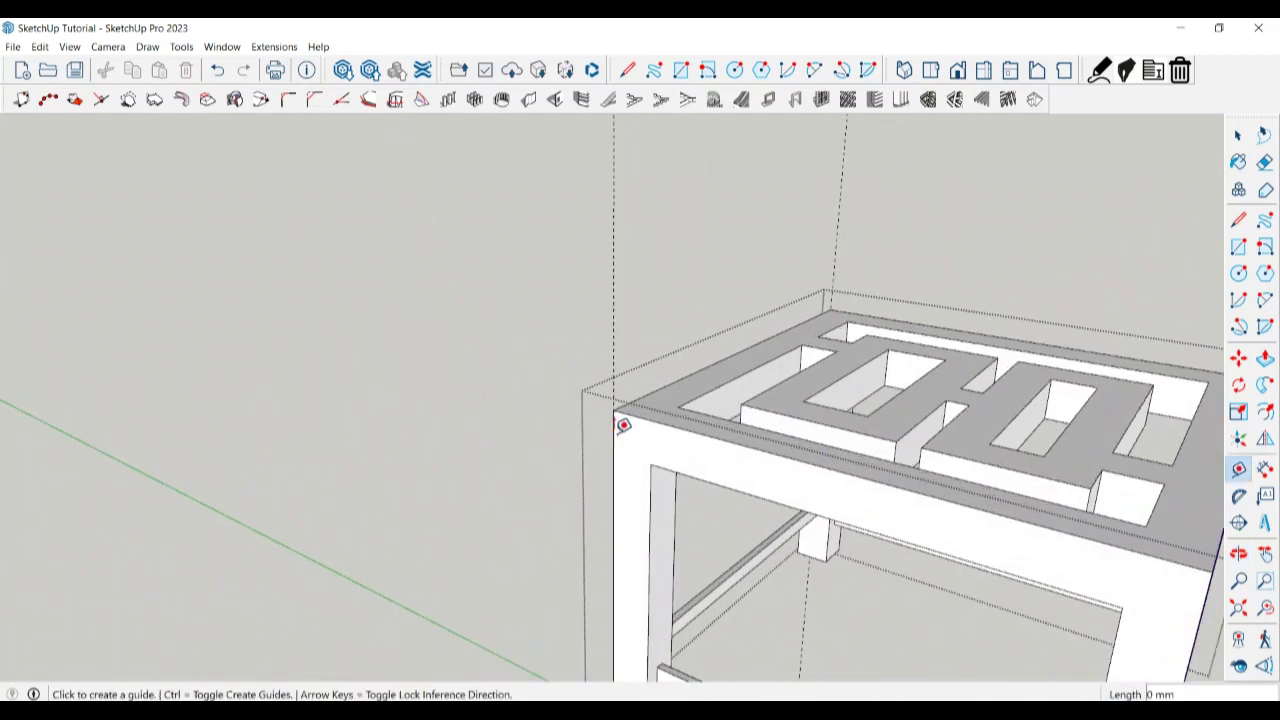
{"action": "left_click", "coordinate": [697, 363]}
{"action": "type", "text": "500"}
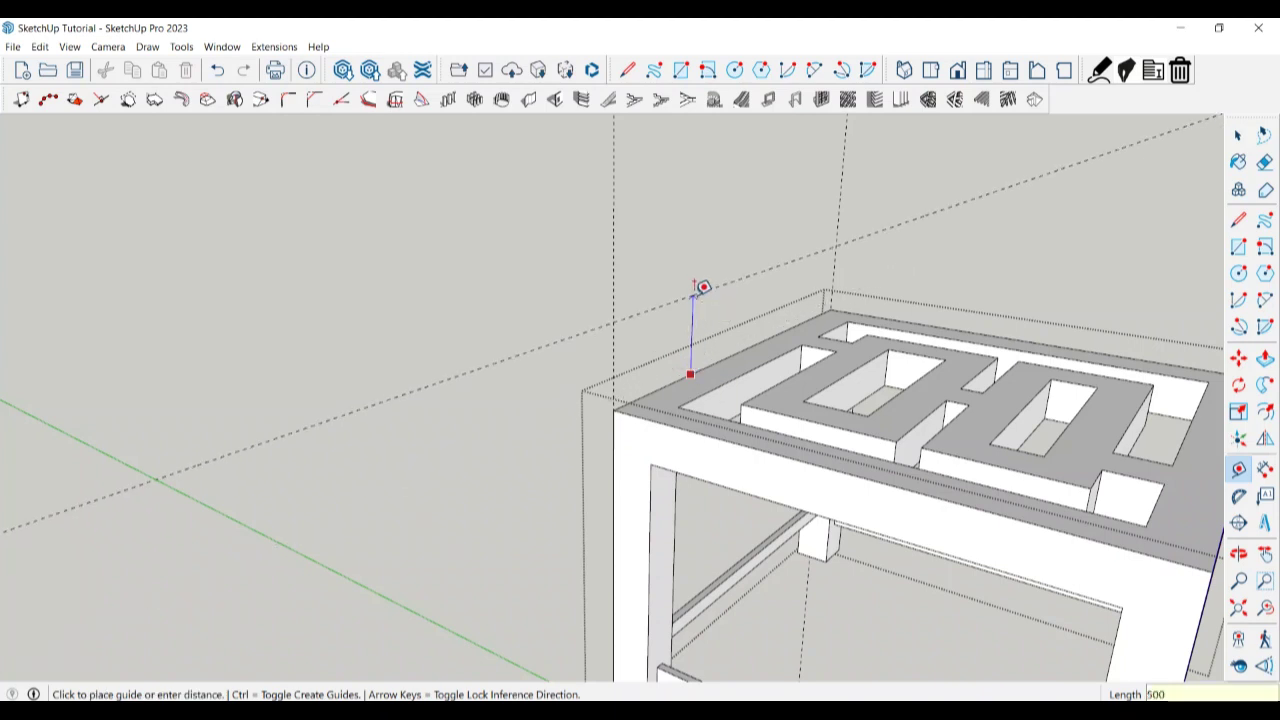
{"action": "scroll", "coordinate": [703, 287], "scroll_direction": "down", "scroll_amount": 3}
{"action": "scroll", "coordinate": [700, 289], "scroll_direction": "down", "scroll_amount": 4}
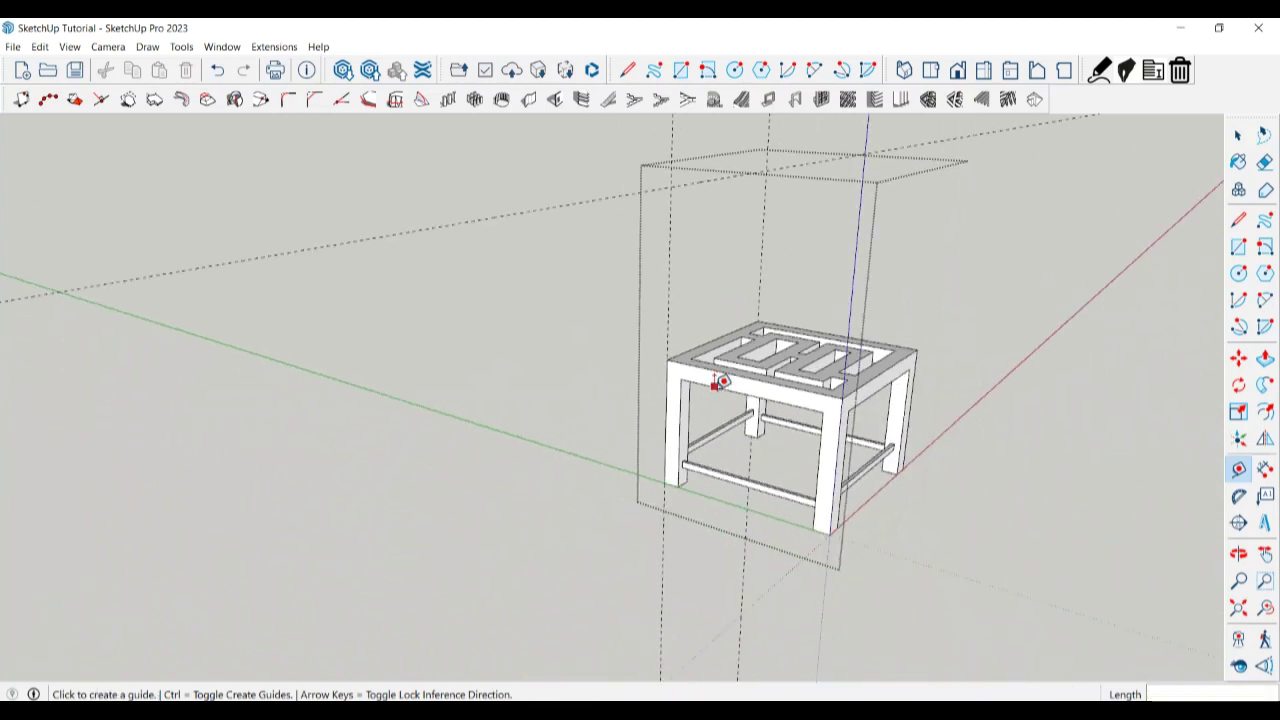
{"action": "mouse_move", "coordinate": [717, 380]}
{"action": "middle_mouse_down"}
{"action": "mouse_move", "coordinate": [648, 258]}
{"action": "mouse_move", "coordinate": [700, 263]}
{"action": "mouse_move", "coordinate": [823, 317]}
{"action": "middle_mouse_up"}
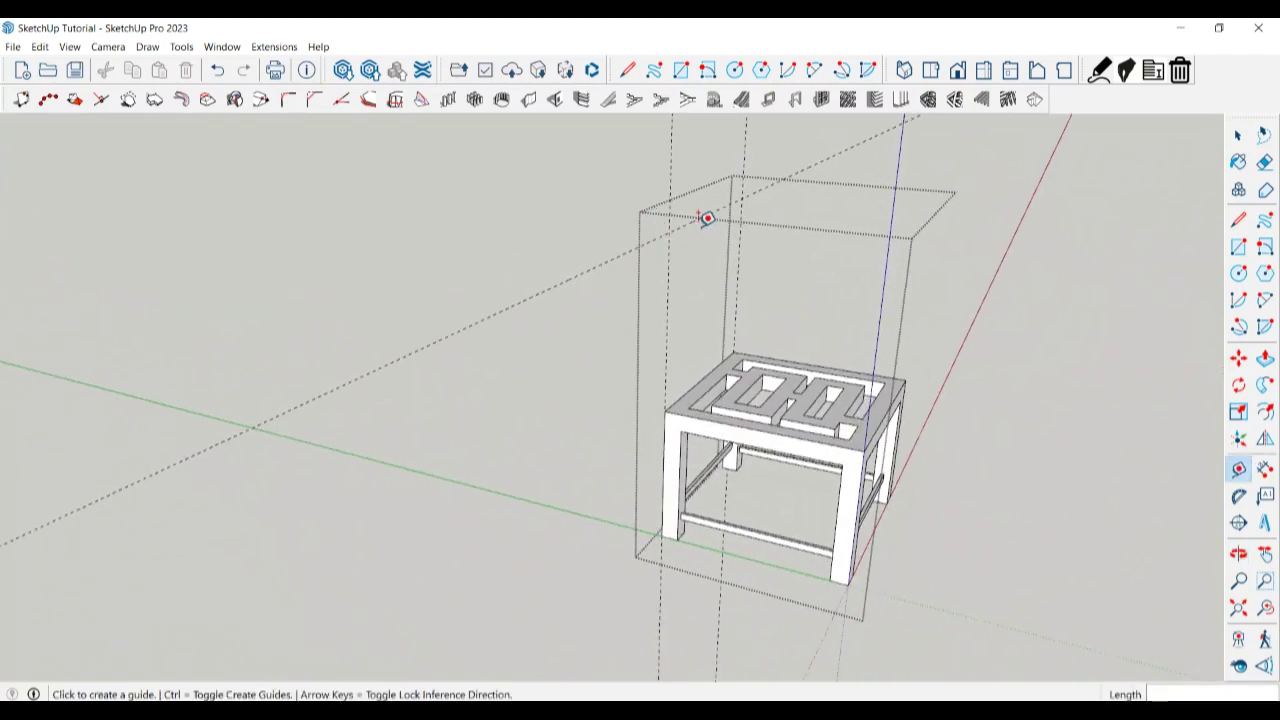
Add offset guides along the guide box, one 10 mm from the top edge.
{"action": "left_click", "coordinate": [697, 217]}
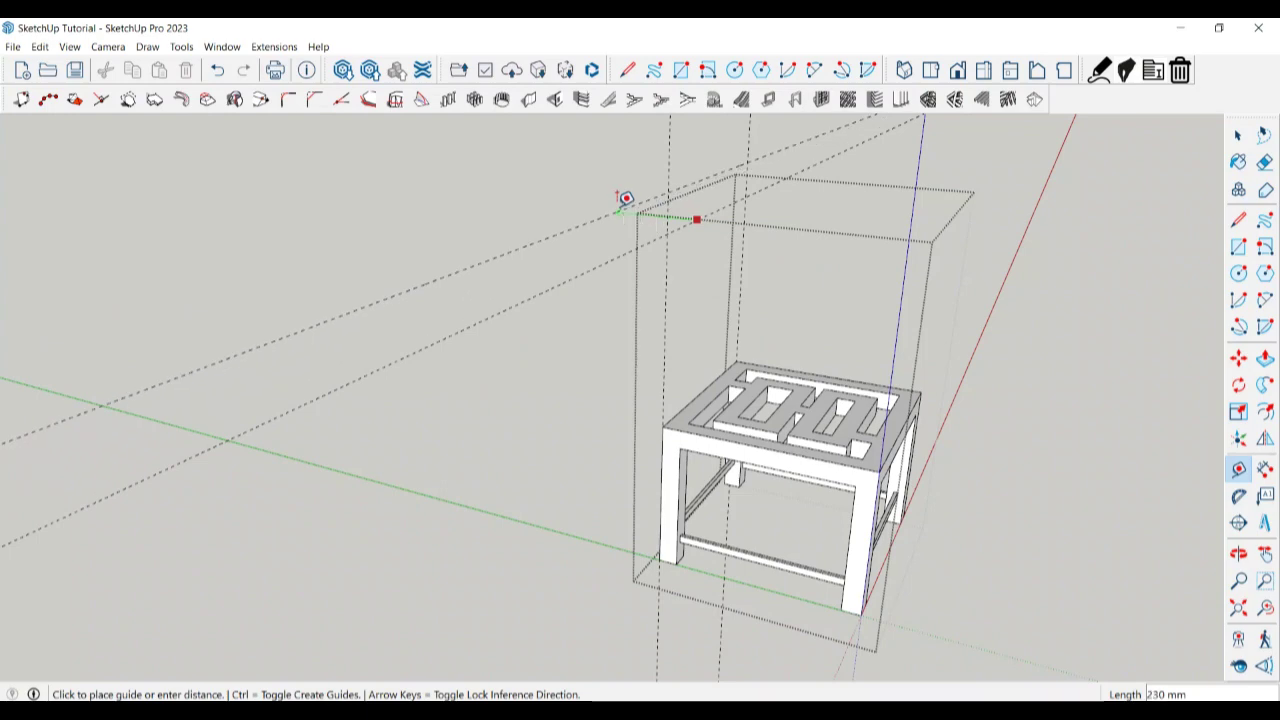
{"action": "left_click", "coordinate": [623, 198]}
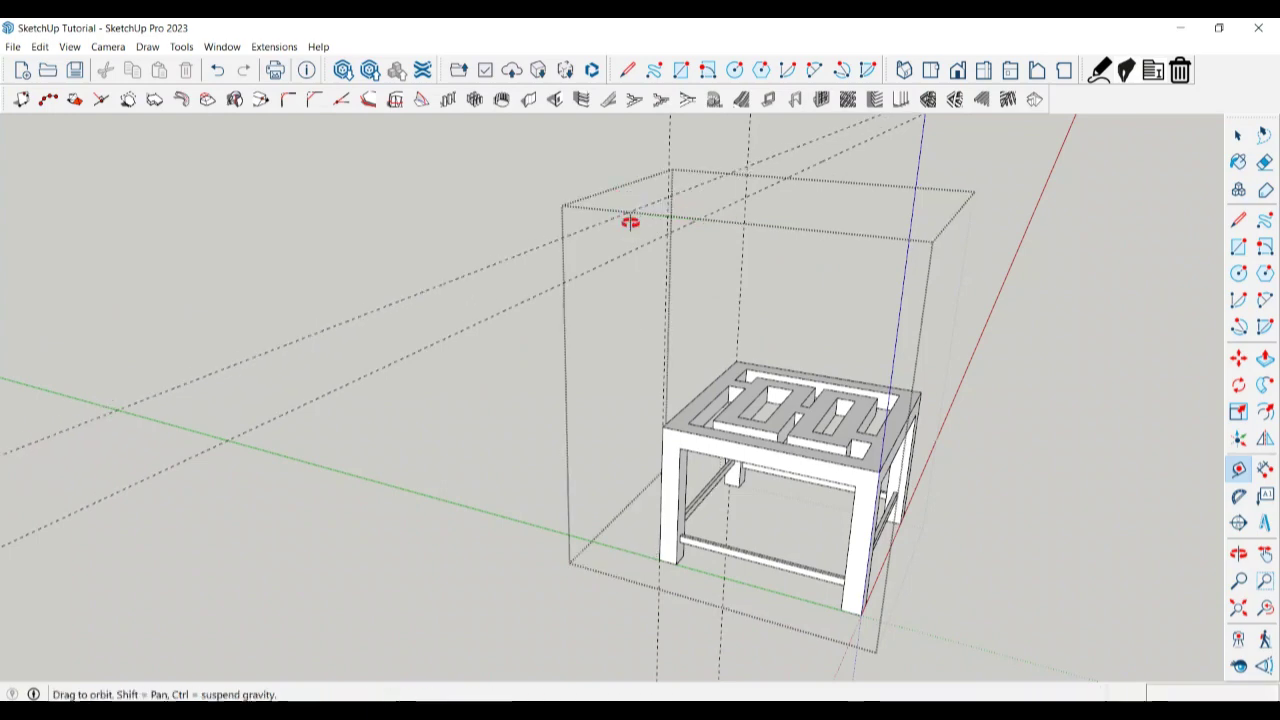
{"action": "mouse_move", "coordinate": [631, 220]}
{"action": "middle_mouse_down"}
{"action": "mouse_move", "coordinate": [689, 149]}
{"action": "mouse_move", "coordinate": [711, 160]}
{"action": "mouse_move", "coordinate": [729, 120]}
{"action": "mouse_move", "coordinate": [640, 329]}
{"action": "mouse_move", "coordinate": [705, 227]}
{"action": "middle_mouse_up"}
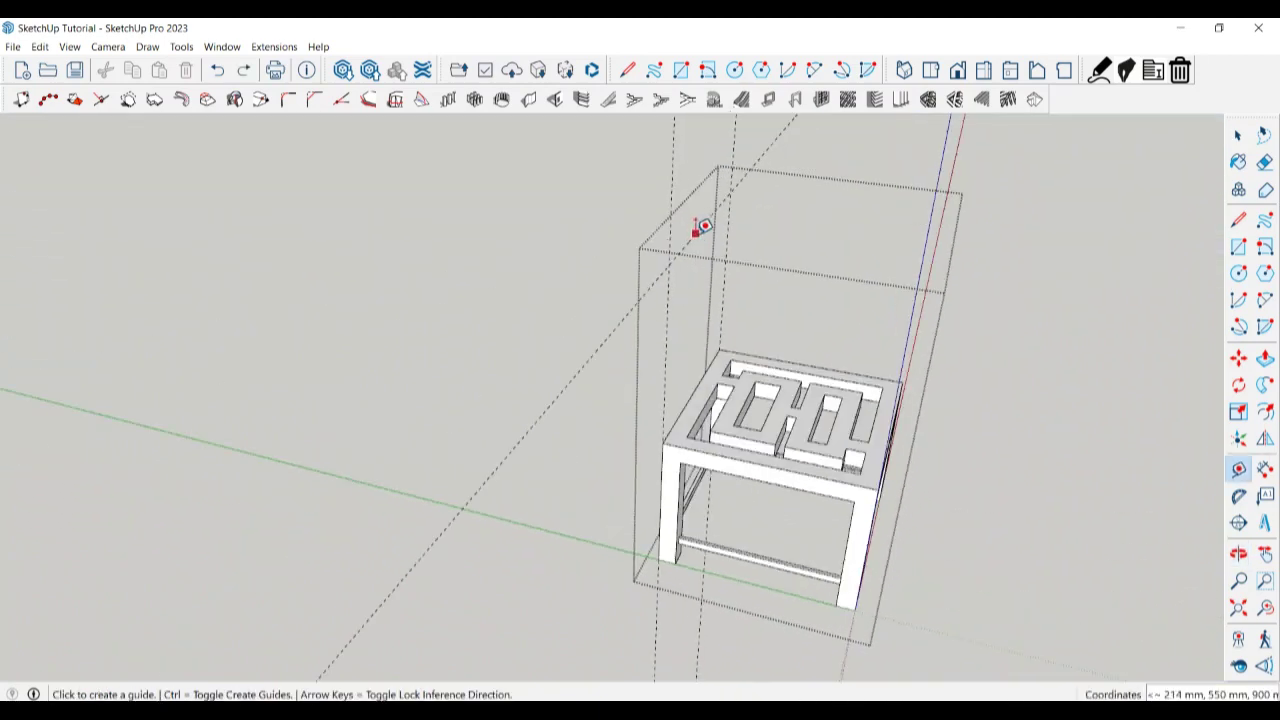
{"action": "left_click", "coordinate": [697, 231]}
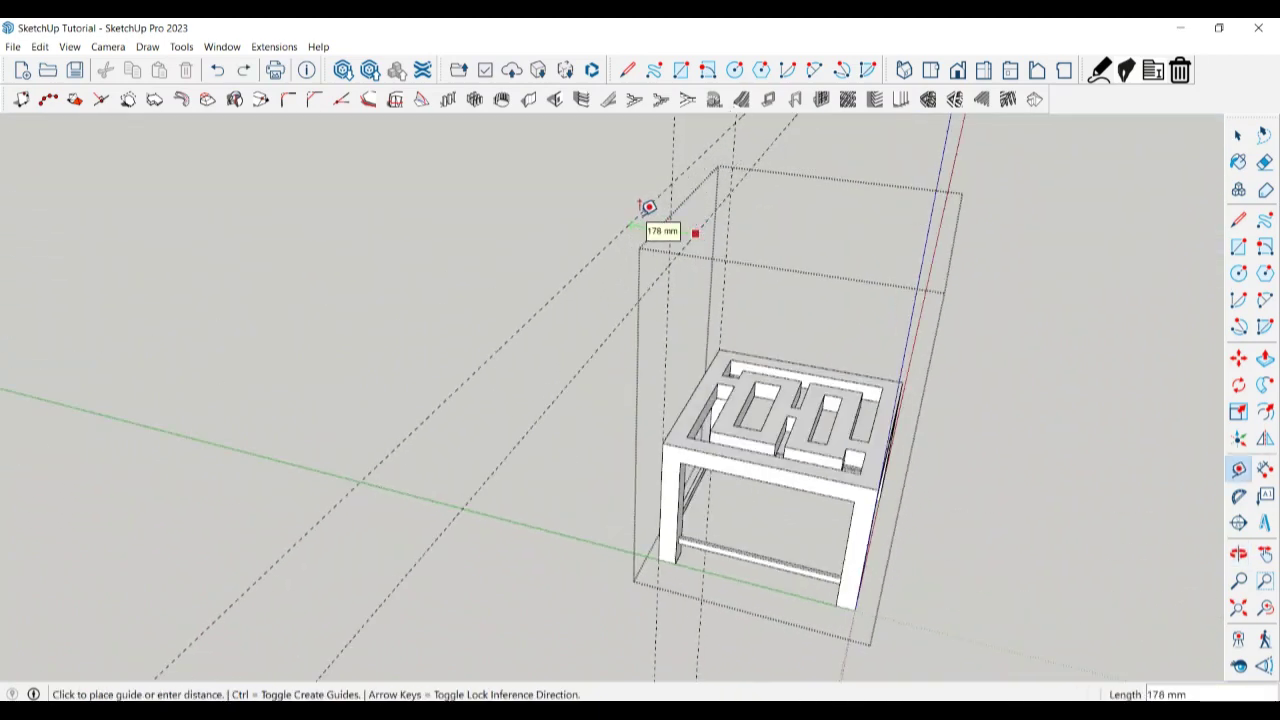
{"action": "left_click", "coordinate": [647, 206]}
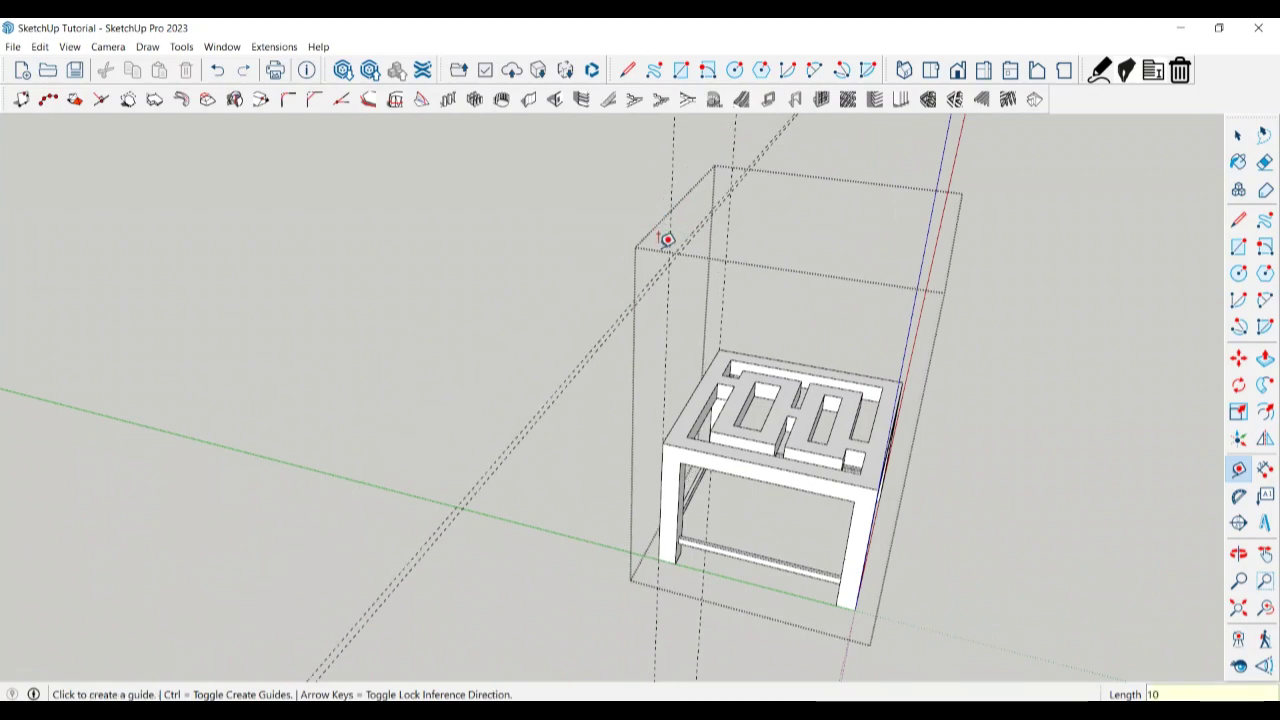
{"action": "middle_click_drag", "start_coordinate": [666, 237], "coordinate": [603, 189]}
{"action": "scroll", "coordinate": [679, 251], "scroll_direction": "up", "scroll_amount": 3}
{"action": "mouse_move", "coordinate": [679, 251]}
{"action": "middle_mouse_down"}
{"action": "mouse_move", "coordinate": [726, 371]}
{"action": "mouse_move", "coordinate": [723, 409]}
{"action": "mouse_move", "coordinate": [769, 446]}
{"action": "mouse_move", "coordinate": [906, 406]}
{"action": "mouse_move", "coordinate": [709, 397]}
{"action": "mouse_move", "coordinate": [629, 363]}
{"action": "mouse_move", "coordinate": [666, 406]}
{"action": "middle_mouse_up"}
Erase a stray diagonal guide and add a guide 100 mm from the top edge.
{"action": "key", "text": "space"}
{"action": "key", "text": "e"}
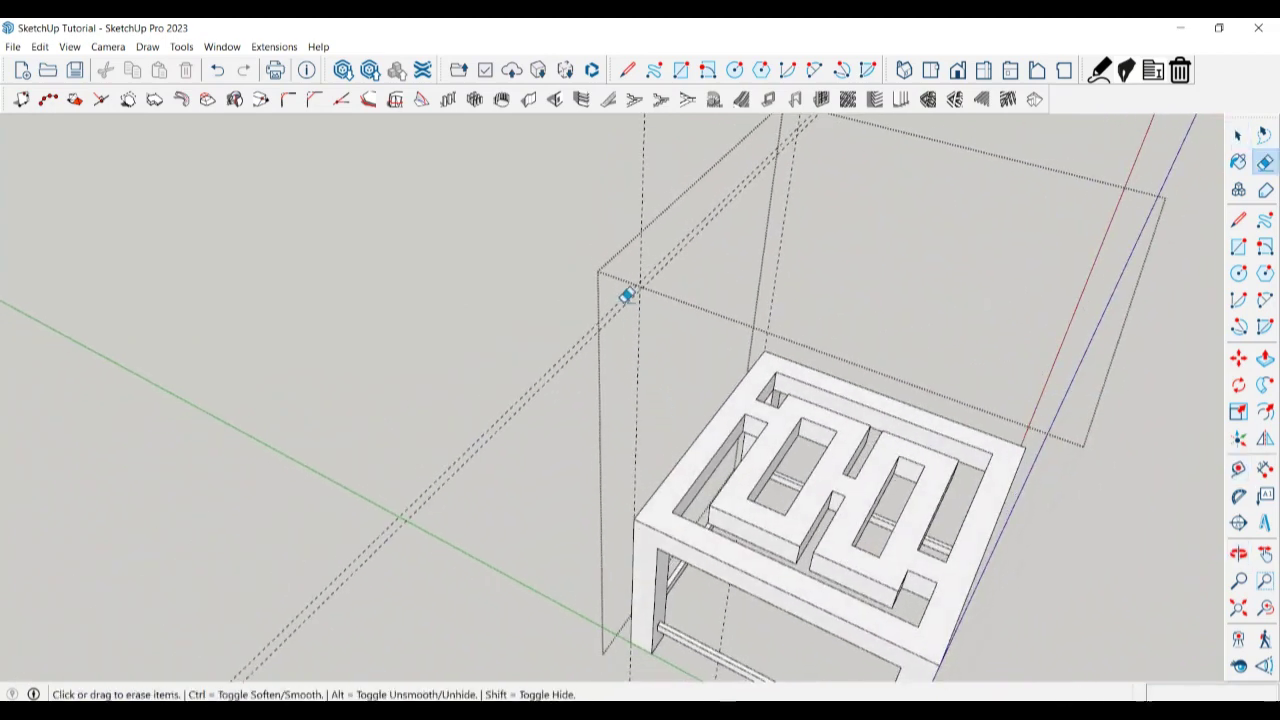
{"action": "left_click", "coordinate": [622, 293]}
{"action": "key", "text": "space"}
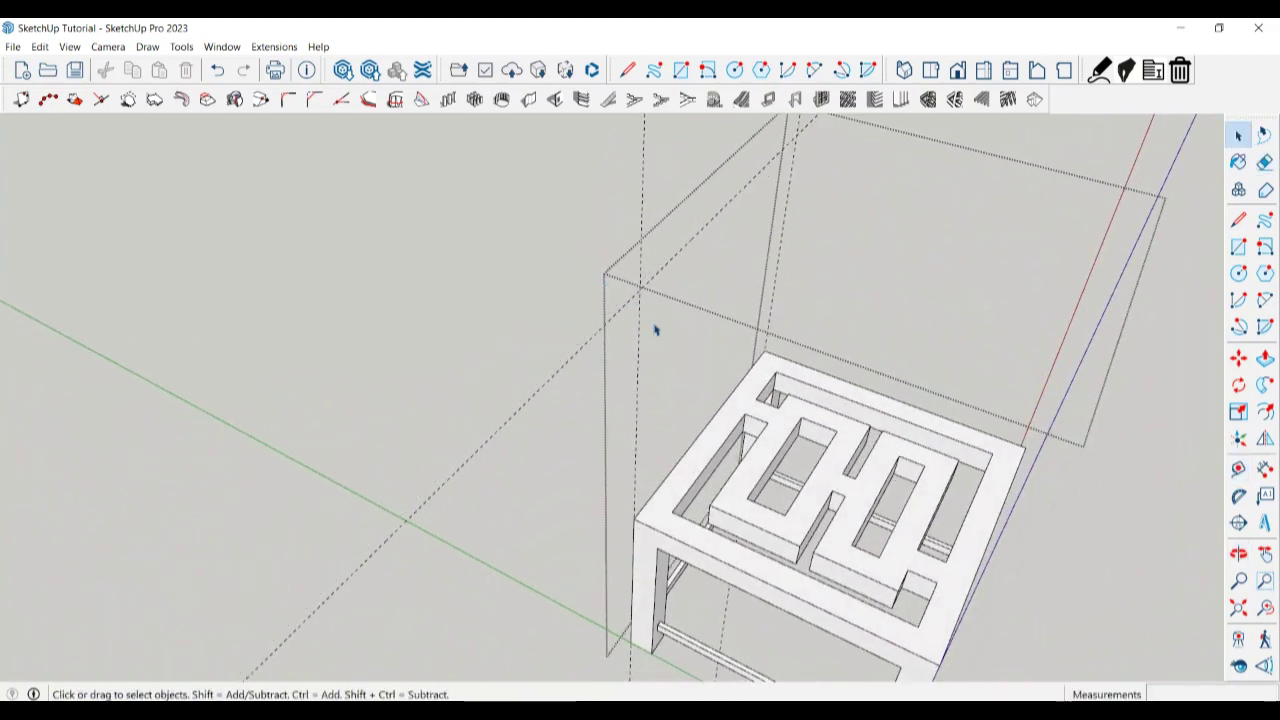
{"action": "key", "text": "t"}
{"action": "left_click", "coordinate": [685, 243]}
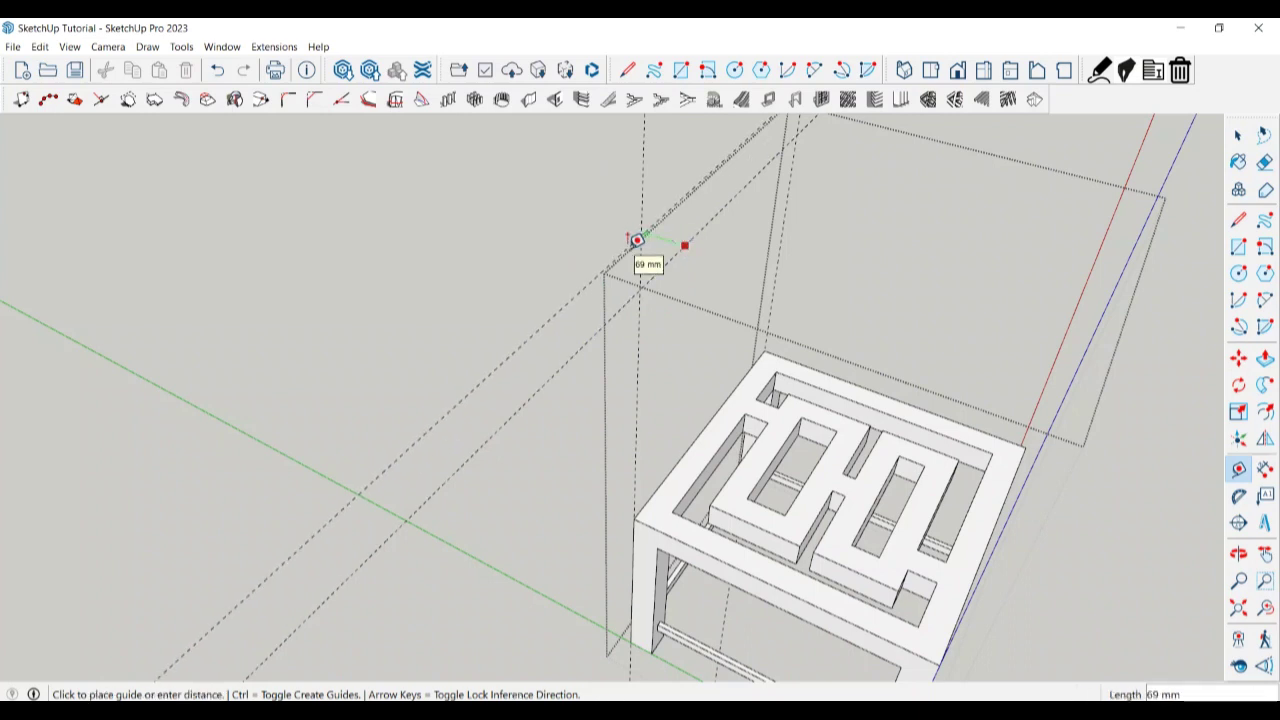
{"action": "type", "text": "100"}
{"action": "key", "text": "Return"}
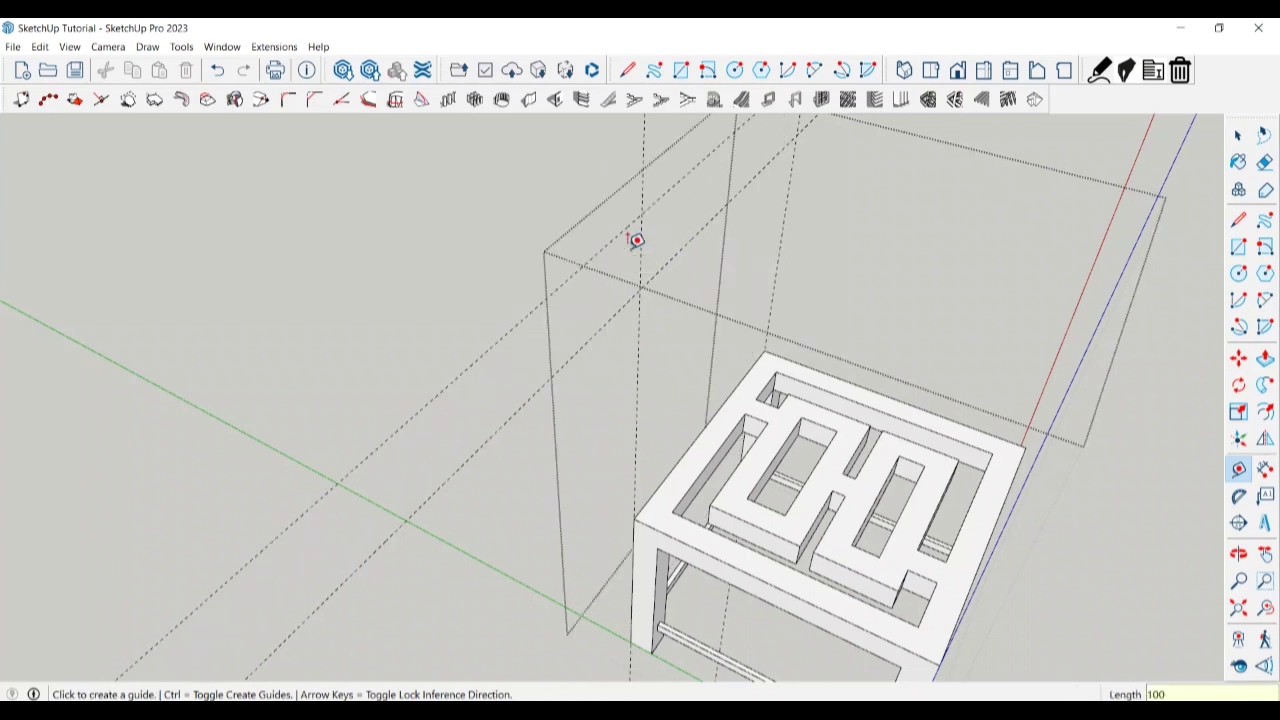
{"action": "key", "text": "space"}
{"action": "mouse_move", "coordinate": [668, 348]}
{"action": "middle_mouse_down"}
{"action": "mouse_move", "coordinate": [615, 258]}
{"action": "mouse_move", "coordinate": [594, 366]}
{"action": "middle_mouse_up"}
{"action": "key", "text": "l"}
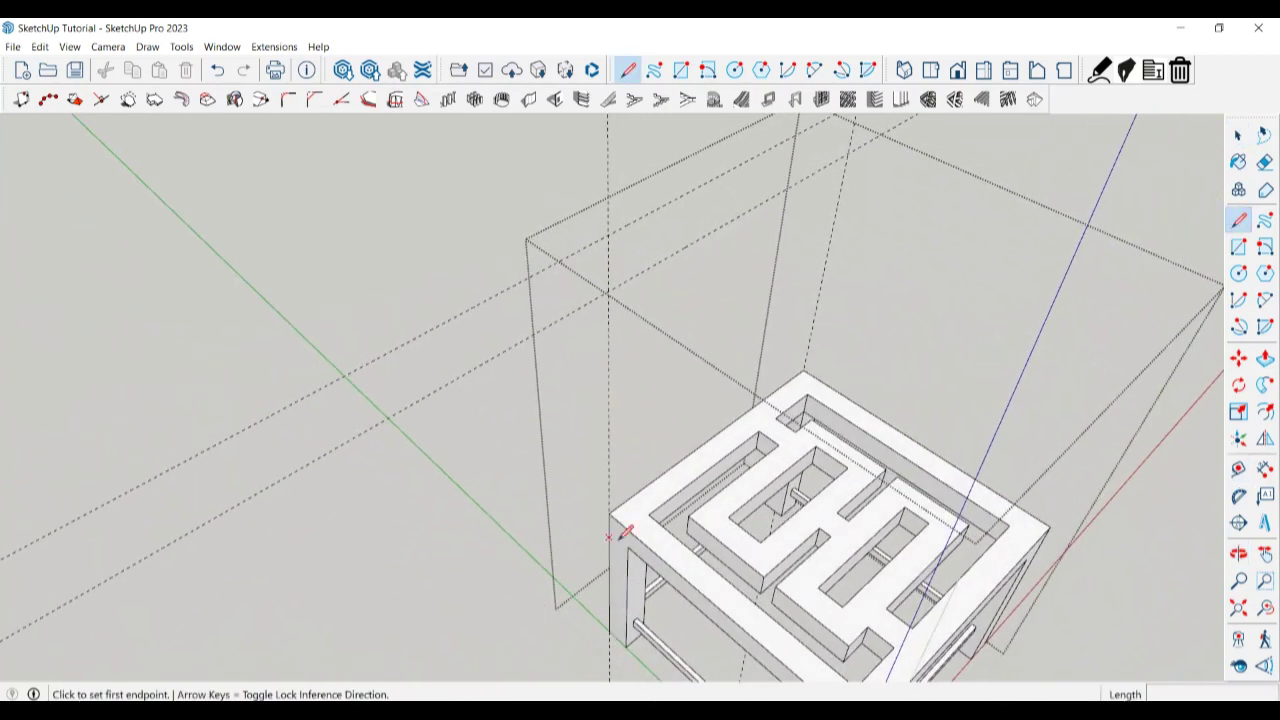
Place vertical guides at the box corners, including one 500 mm above the seat.
{"action": "key", "text": "space"}
{"action": "left_click", "coordinate": [630, 529]}
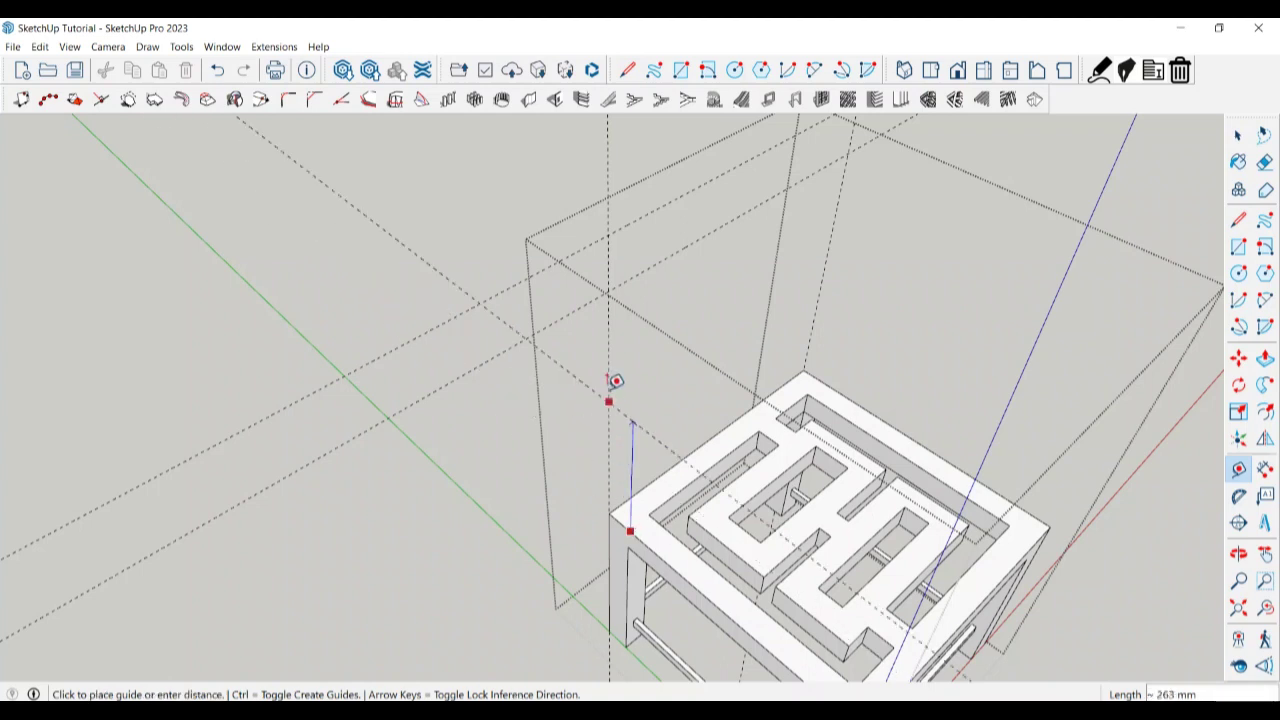
{"action": "left_click", "coordinate": [618, 285]}
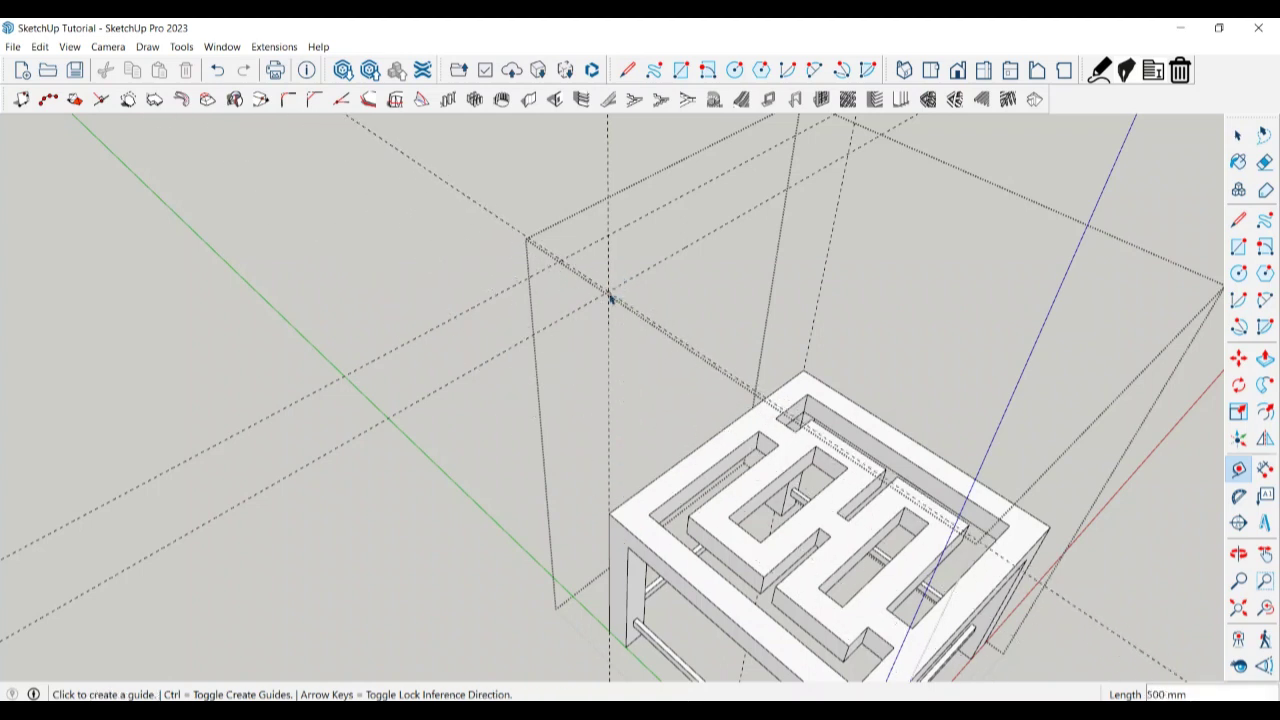
{"action": "key", "text": "space"}
{"action": "key", "text": "l"}
{"action": "key", "text": "space"}
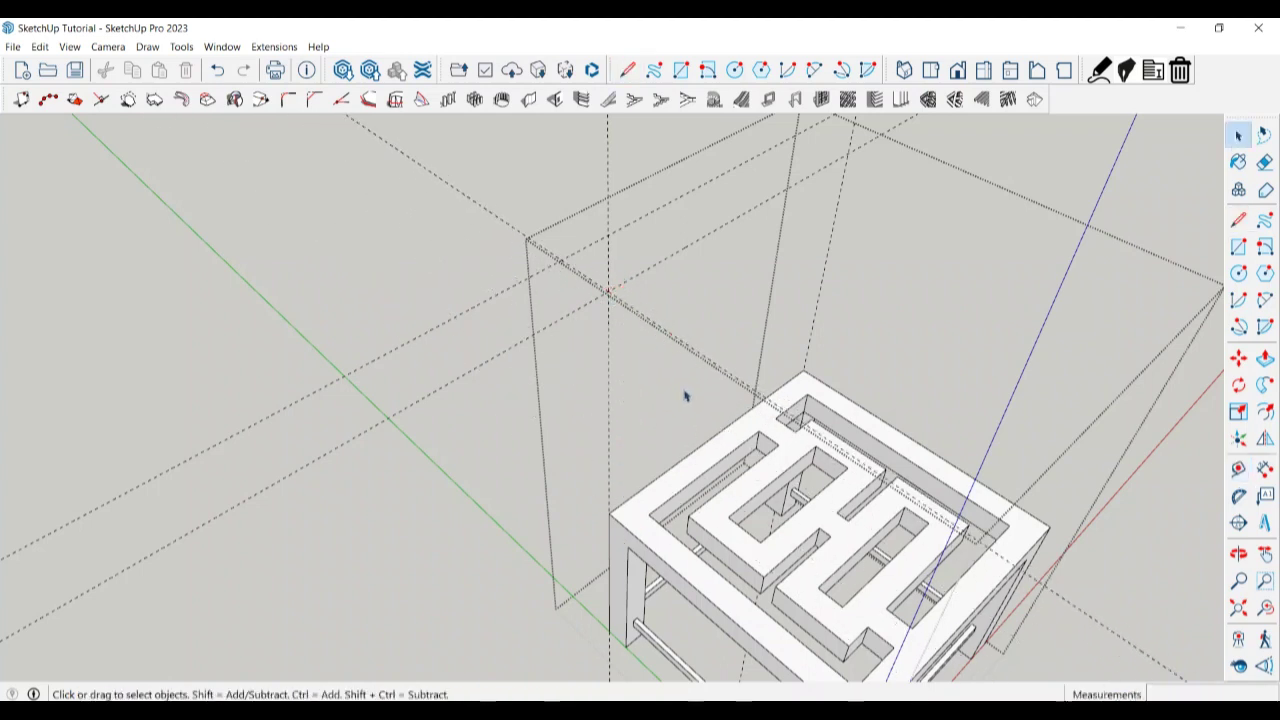
{"action": "key", "text": "t"}
{"action": "left_click", "coordinate": [828, 383]}
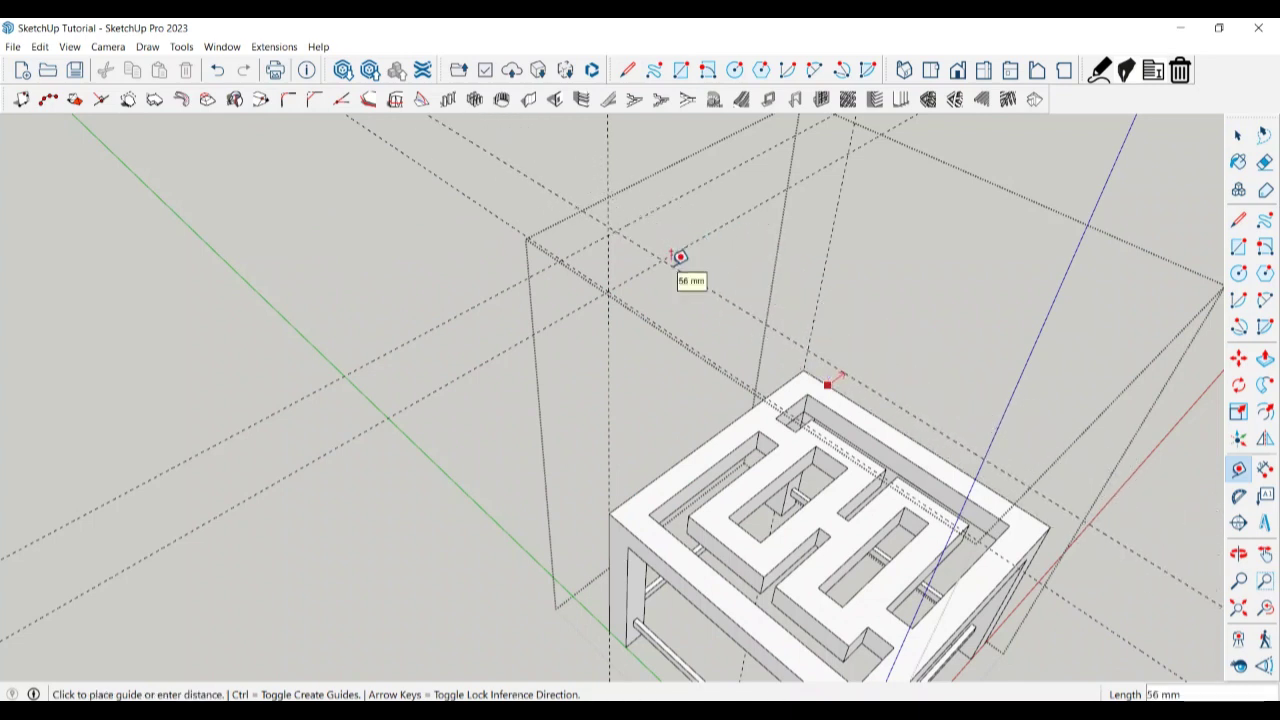
{"action": "key", "text": "Up"}
{"action": "type", "text": "500"}
{"action": "key", "text": "Return"}
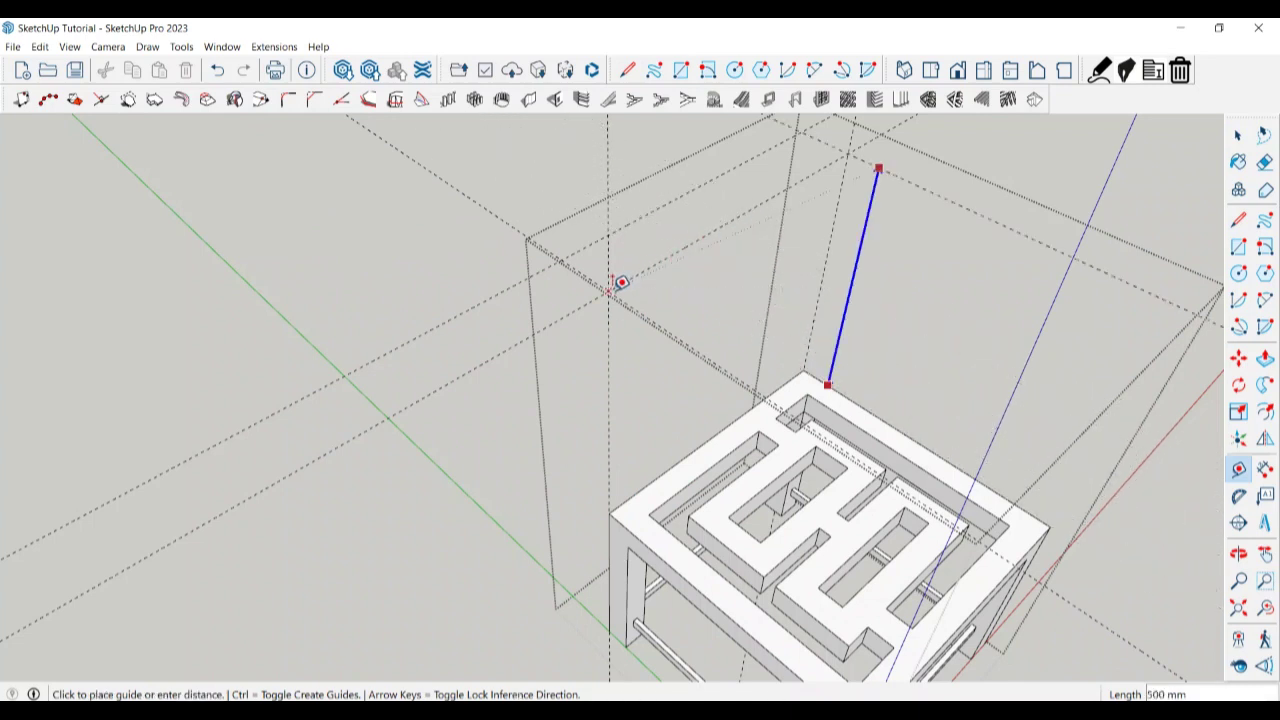
{"action": "scroll", "coordinate": [763, 391], "scroll_direction": "down", "scroll_amount": 3}
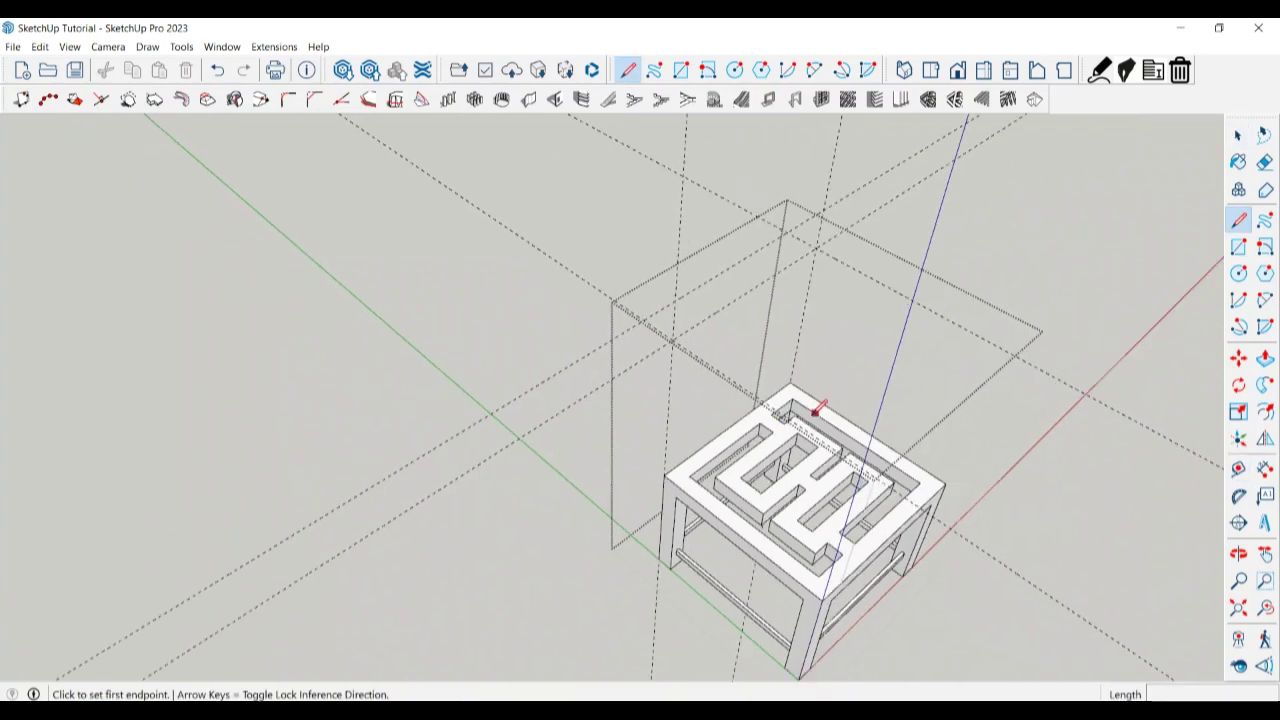
{"action": "mouse_move", "coordinate": [820, 405]}
{"action": "middle_mouse_down"}
{"action": "mouse_move", "coordinate": [686, 360]}
{"action": "mouse_move", "coordinate": [765, 410]}
{"action": "middle_mouse_up"}
Draw two slanted lines from the top guide corners down to the rear seat corners.
{"action": "key", "text": "l"}
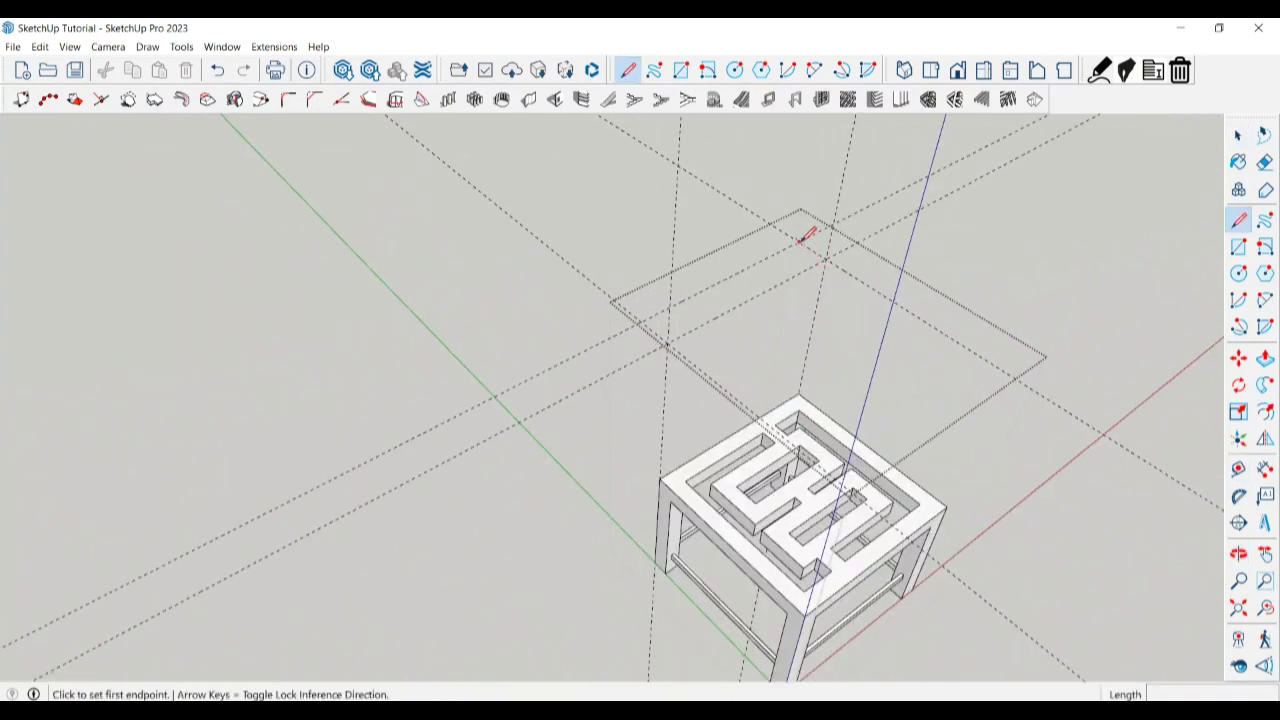
{"action": "left_click", "coordinate": [799, 241]}
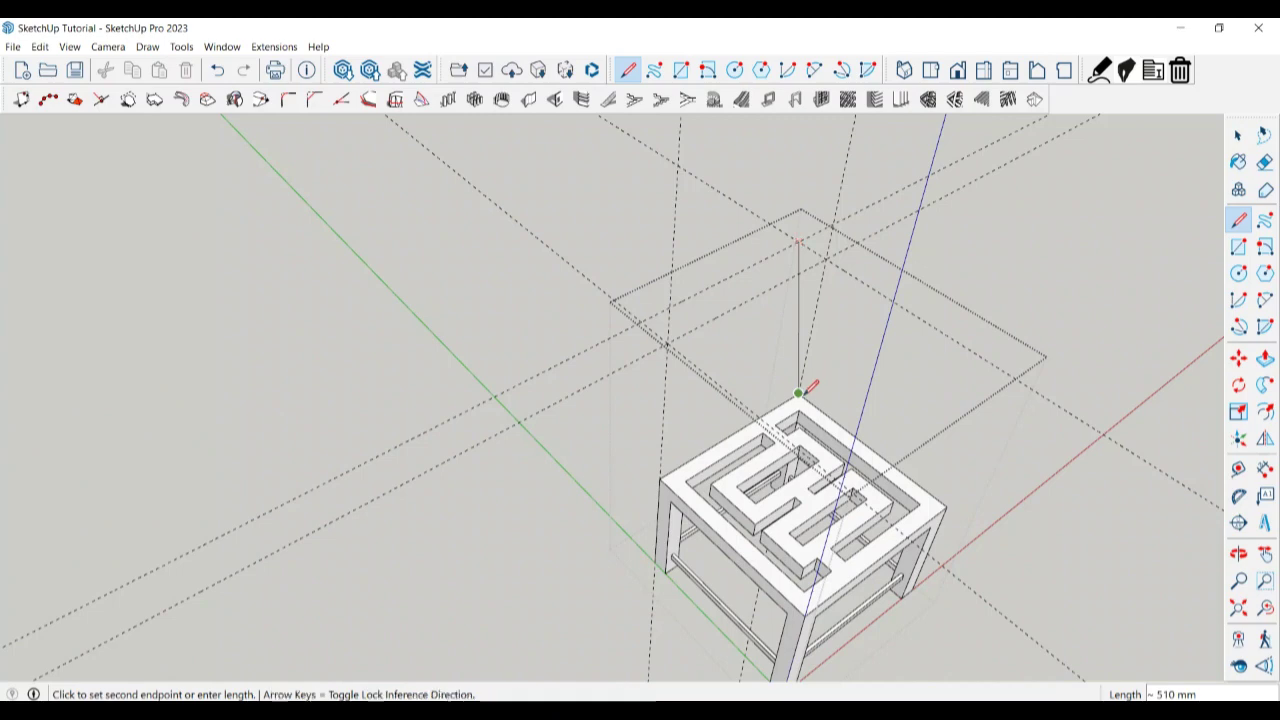
{"action": "left_click", "coordinate": [799, 393]}
{"action": "key", "text": "space"}
{"action": "key", "text": "l"}
{"action": "mouse_move", "coordinate": [800, 391]}
{"action": "middle_mouse_down"}
{"action": "mouse_move", "coordinate": [657, 337]}
{"action": "mouse_move", "coordinate": [380, 304]}
{"action": "mouse_move", "coordinate": [763, 340]}
{"action": "mouse_move", "coordinate": [620, 310]}
{"action": "middle_mouse_up"}
{"action": "left_click", "coordinate": [621, 313]}
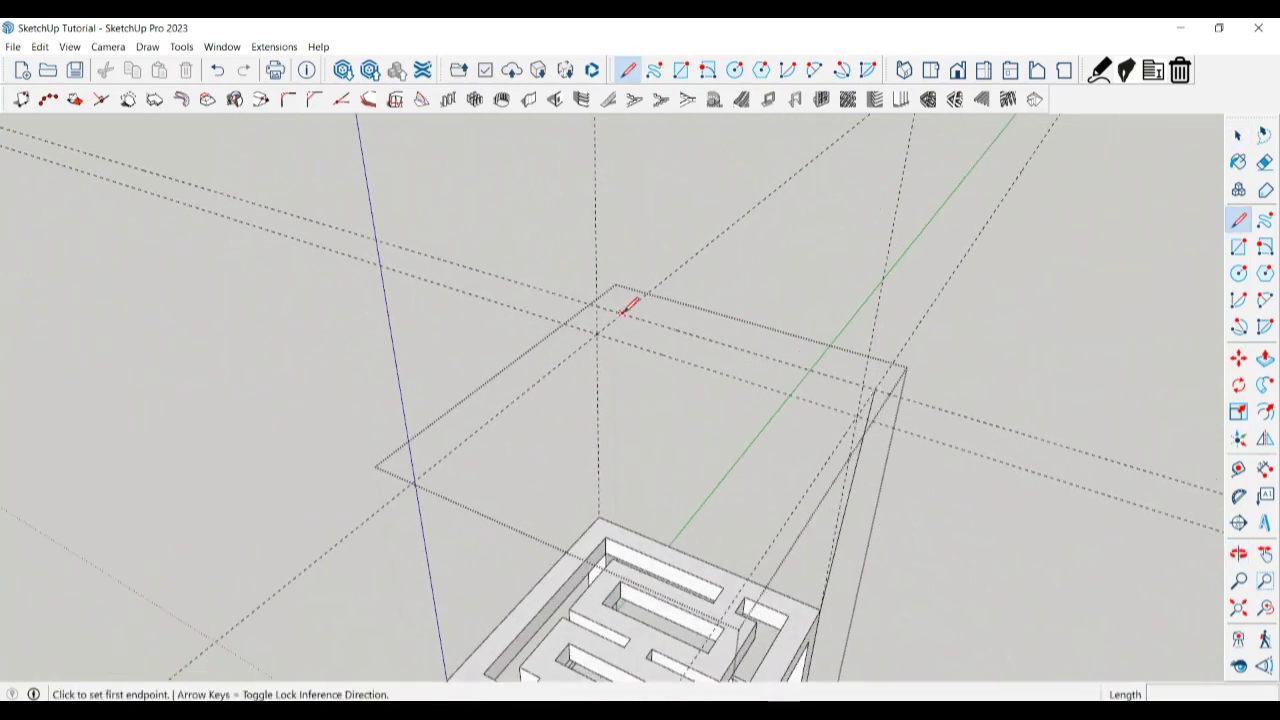
{"action": "left_click", "coordinate": [602, 512]}
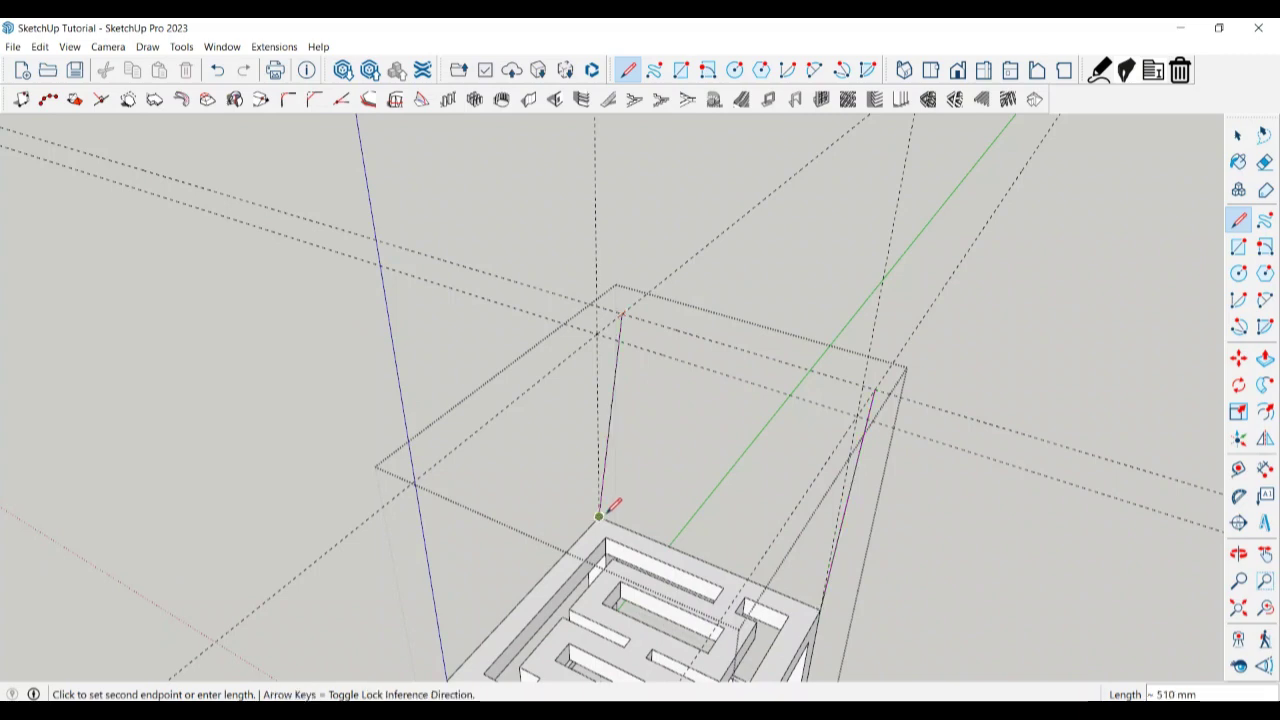
{"action": "key", "text": "space"}
{"action": "middle_click_drag", "start_coordinate": [639, 496], "coordinate": [620, 434]}
Close the first back-post face with a short top edge and a line to the seat.
{"action": "key", "text": "t"}
{"action": "mouse_move", "coordinate": [638, 377]}
{"action": "middle_mouse_down"}
{"action": "mouse_move", "coordinate": [740, 391]}
{"action": "mouse_move", "coordinate": [622, 363]}
{"action": "middle_mouse_up"}
{"action": "left_click", "coordinate": [596, 354]}
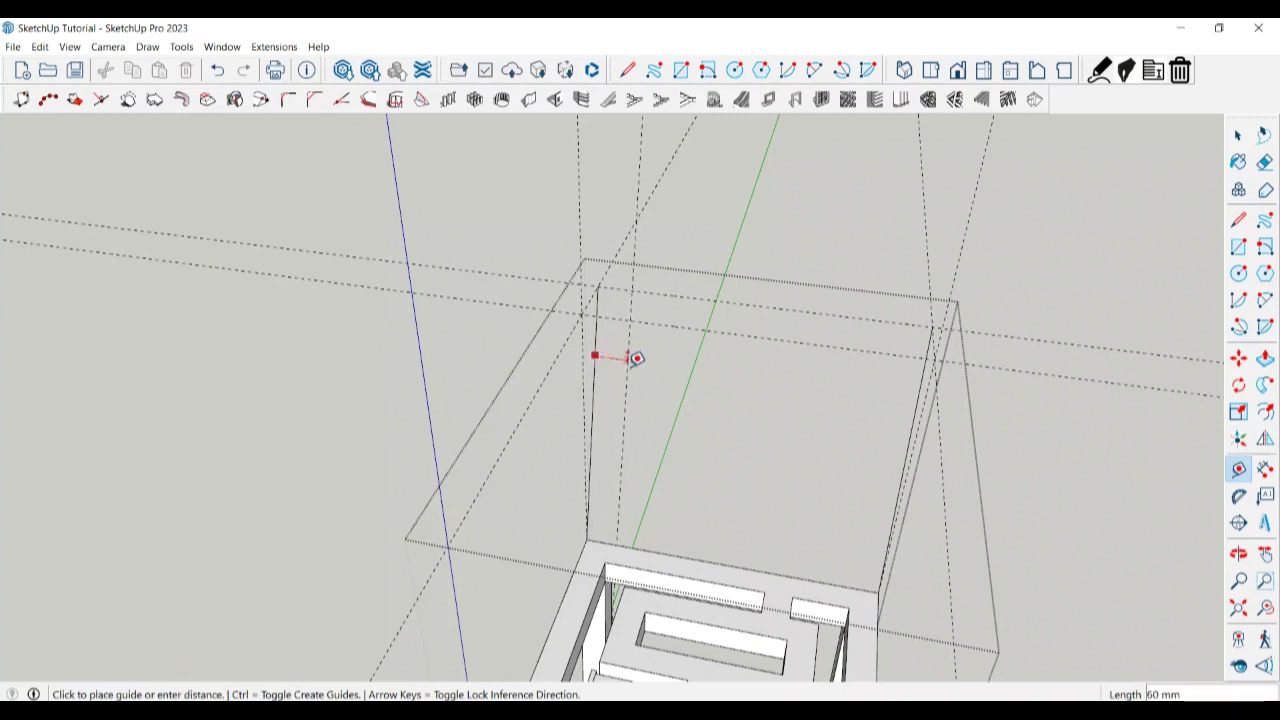
{"action": "type", "text": "50"}
{"action": "key", "text": "Escape"}
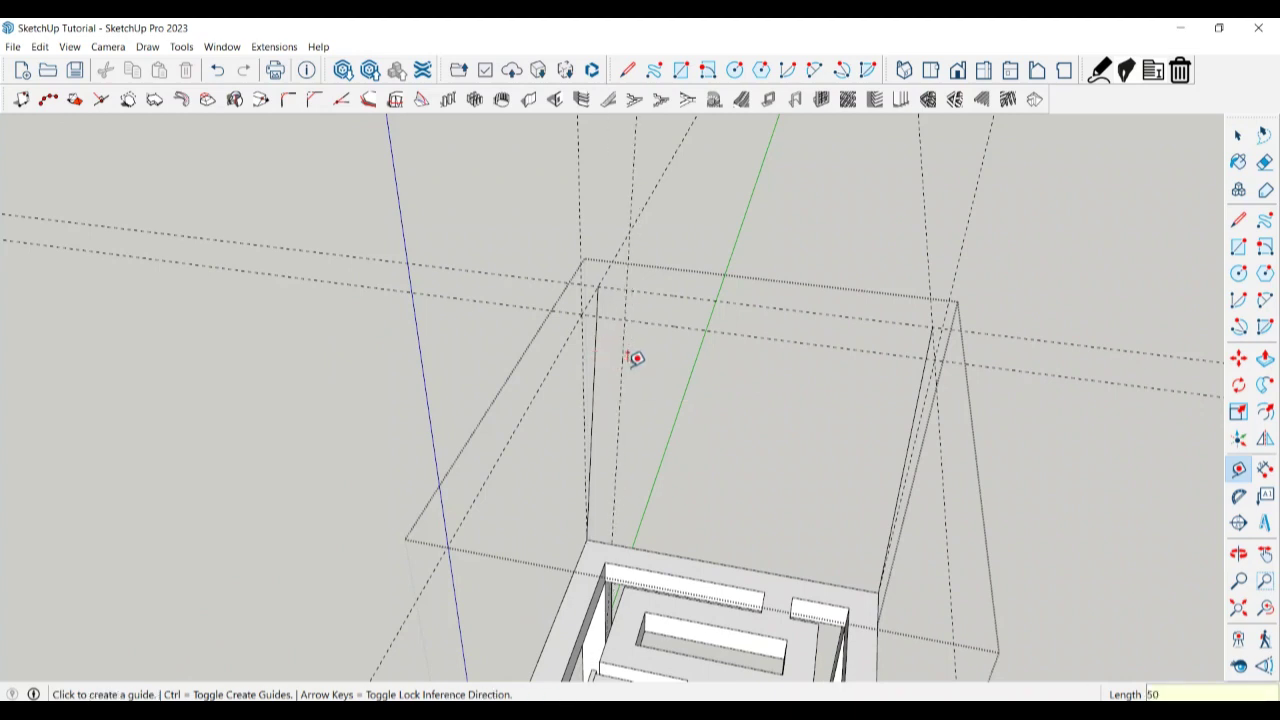
{"action": "key", "text": "space"}
{"action": "key", "text": "l"}
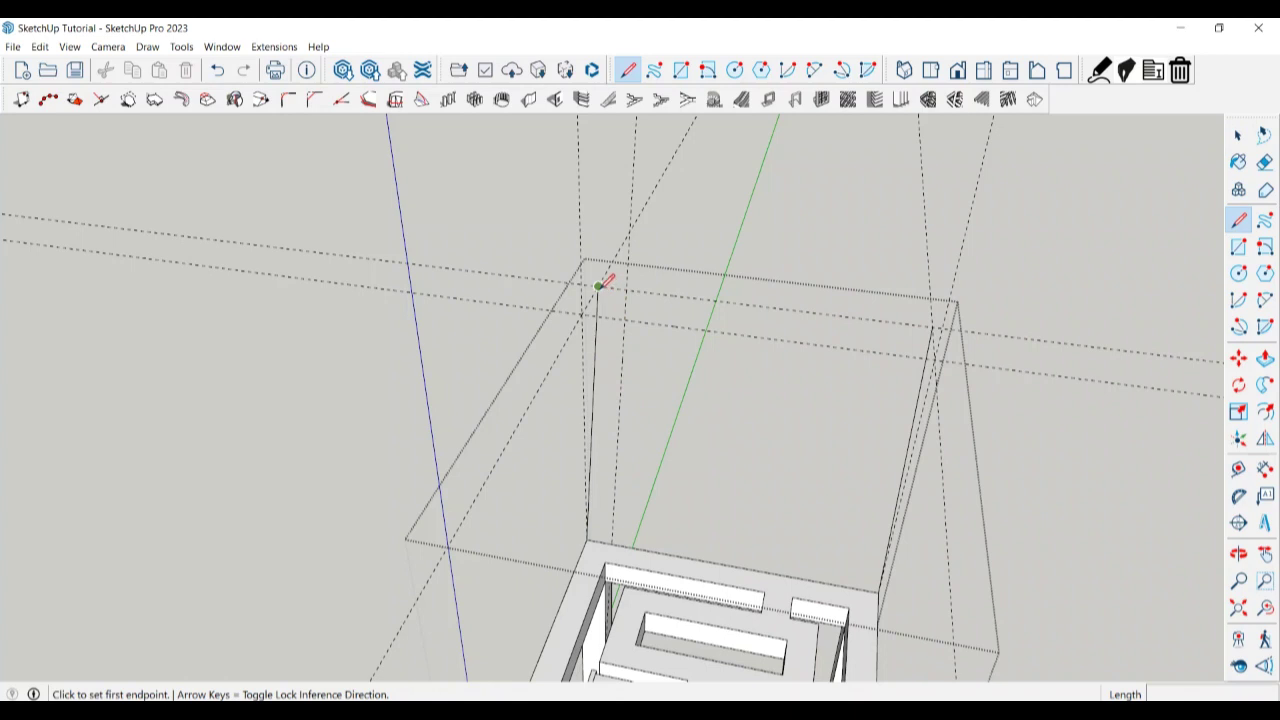
{"action": "left_click", "coordinate": [598, 286]}
{"action": "left_click", "coordinate": [626, 289]}
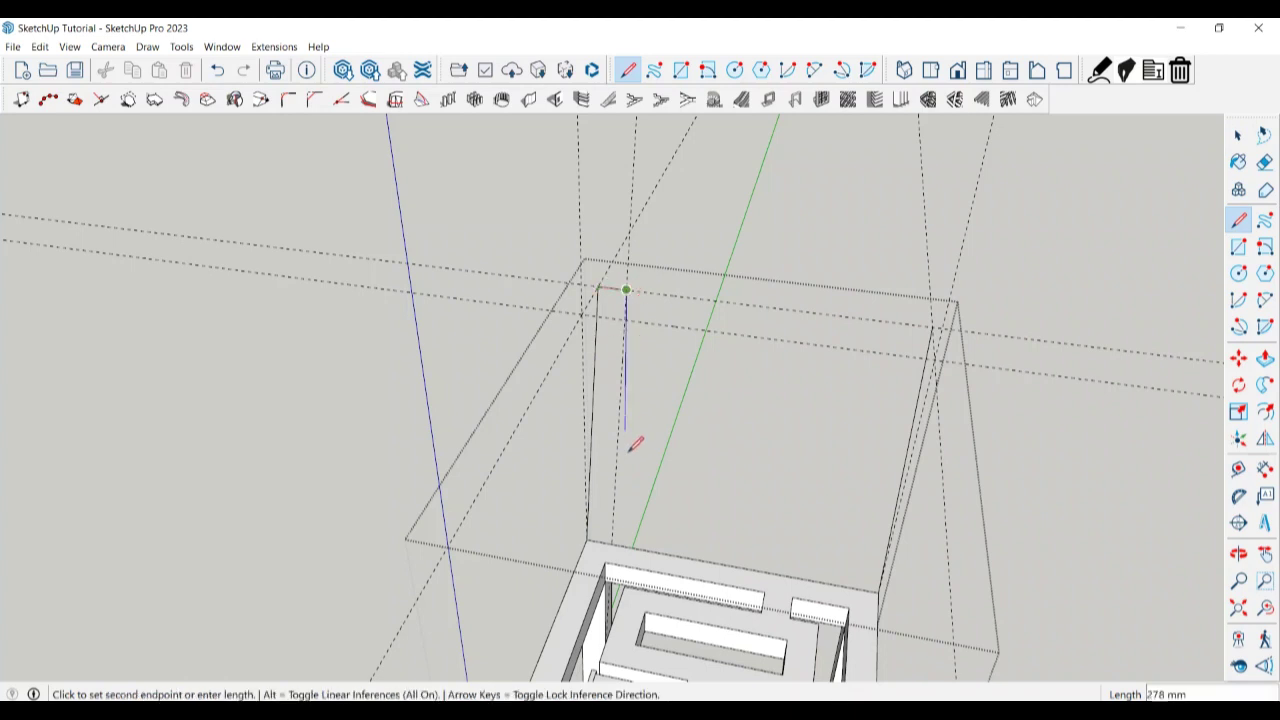
{"action": "left_click", "coordinate": [612, 542]}
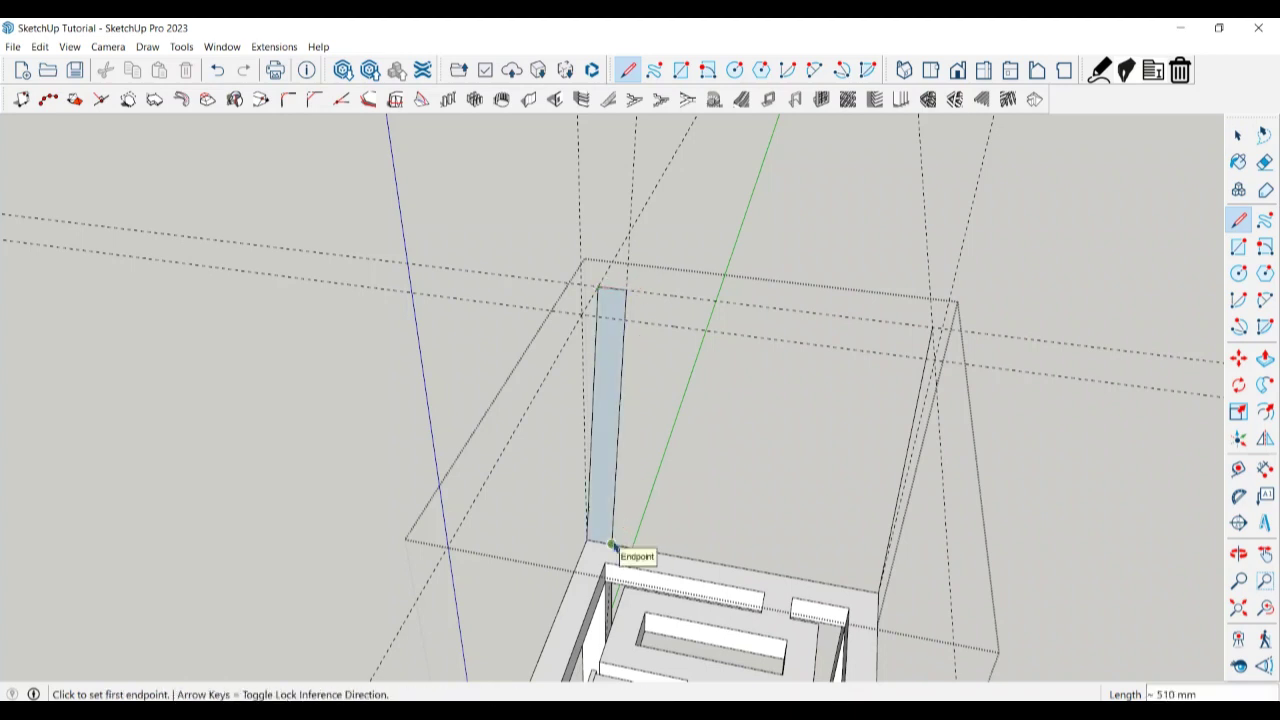
{"action": "key", "text": "space"}
Add a guide 50 mm from the second slanted edge and close the second post face.
{"action": "mouse_move", "coordinate": [931, 429]}
{"action": "middle_mouse_down"}
{"action": "mouse_move", "coordinate": [918, 388]}
{"action": "mouse_move", "coordinate": [840, 360]}
{"action": "mouse_move", "coordinate": [909, 366]}
{"action": "middle_mouse_up"}
{"action": "scroll", "coordinate": [860, 378], "scroll_direction": "up", "scroll_amount": 2}
{"action": "key", "text": "t"}
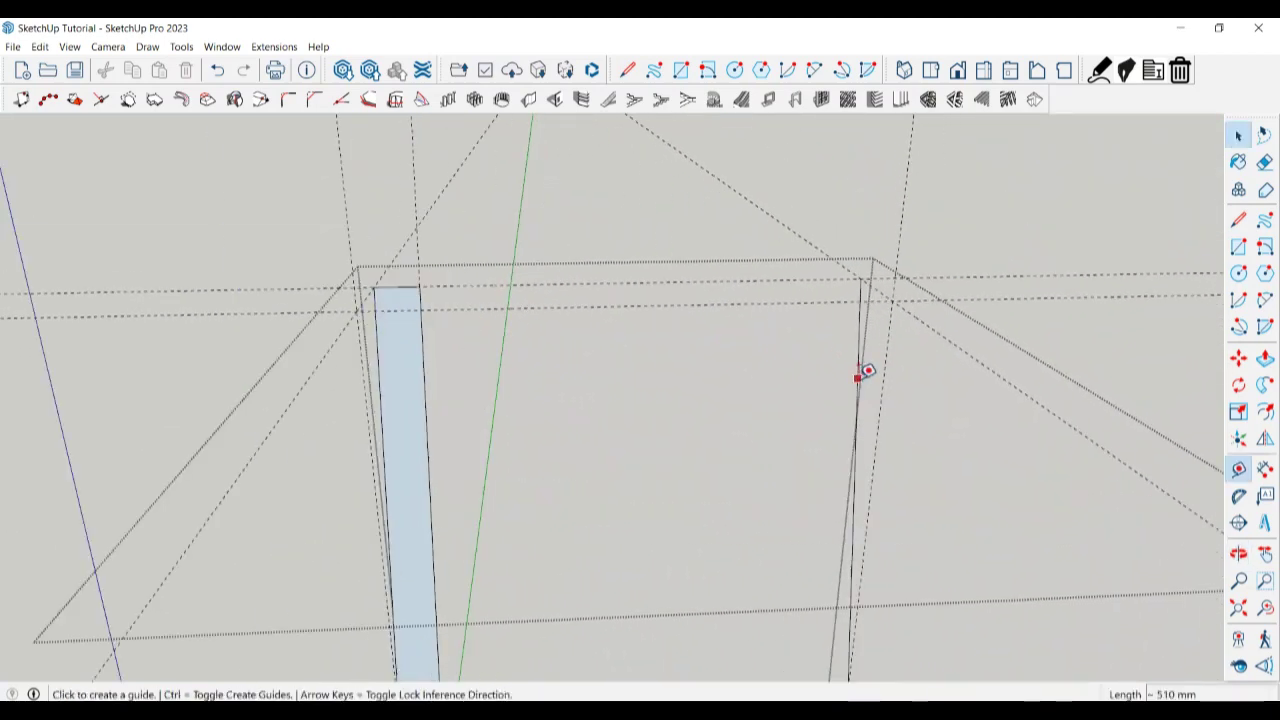
{"action": "left_click", "coordinate": [858, 350]}
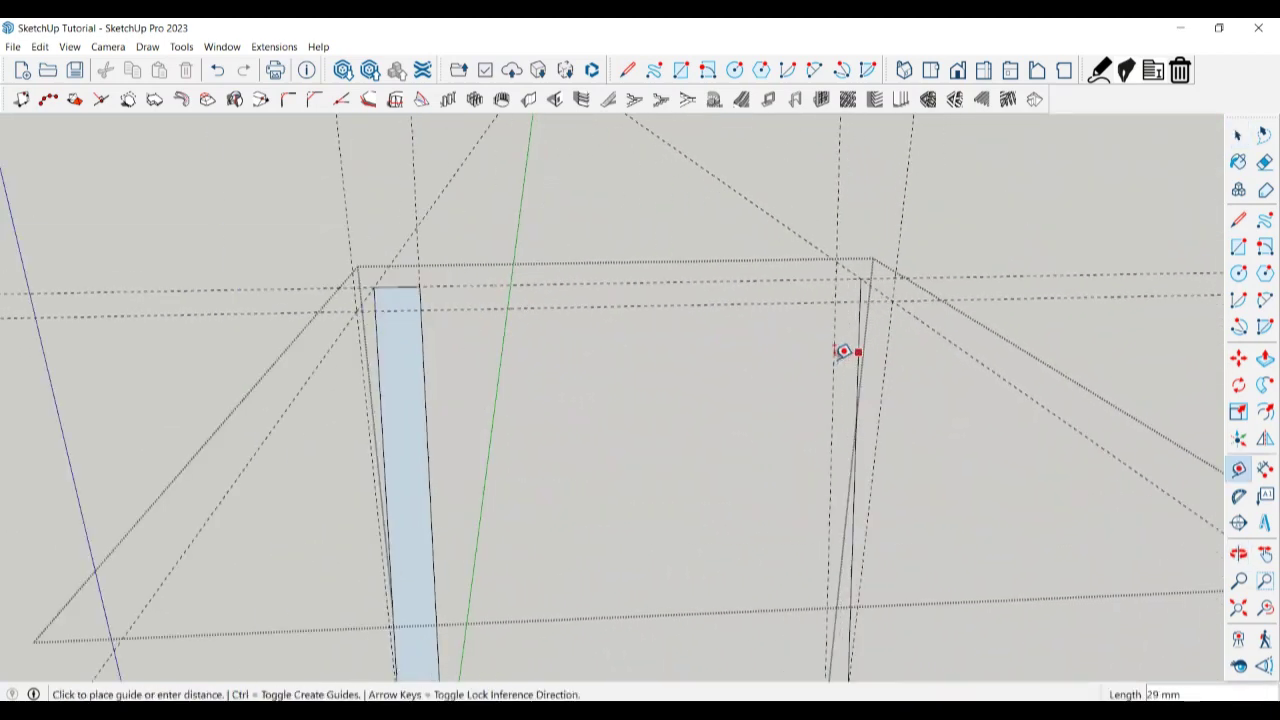
{"action": "key", "text": "Return"}
{"action": "key", "text": "space"}
{"action": "key", "text": "l"}
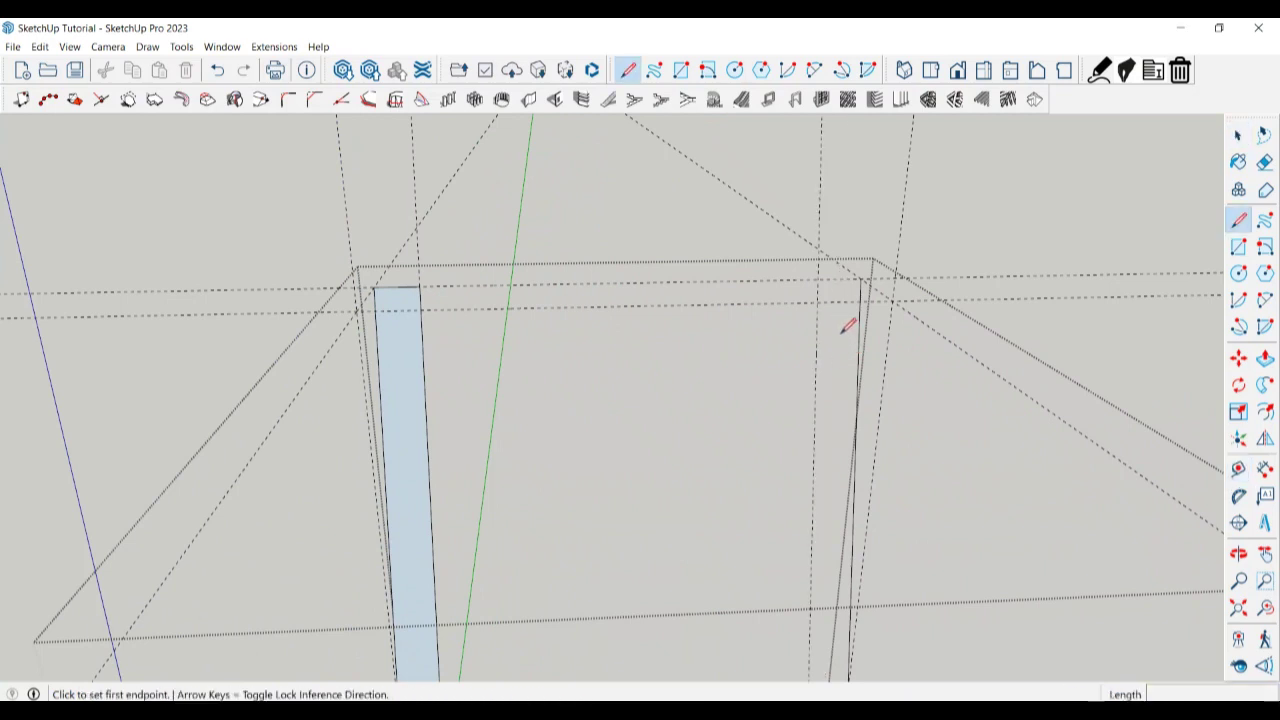
{"action": "left_click", "coordinate": [860, 277]}
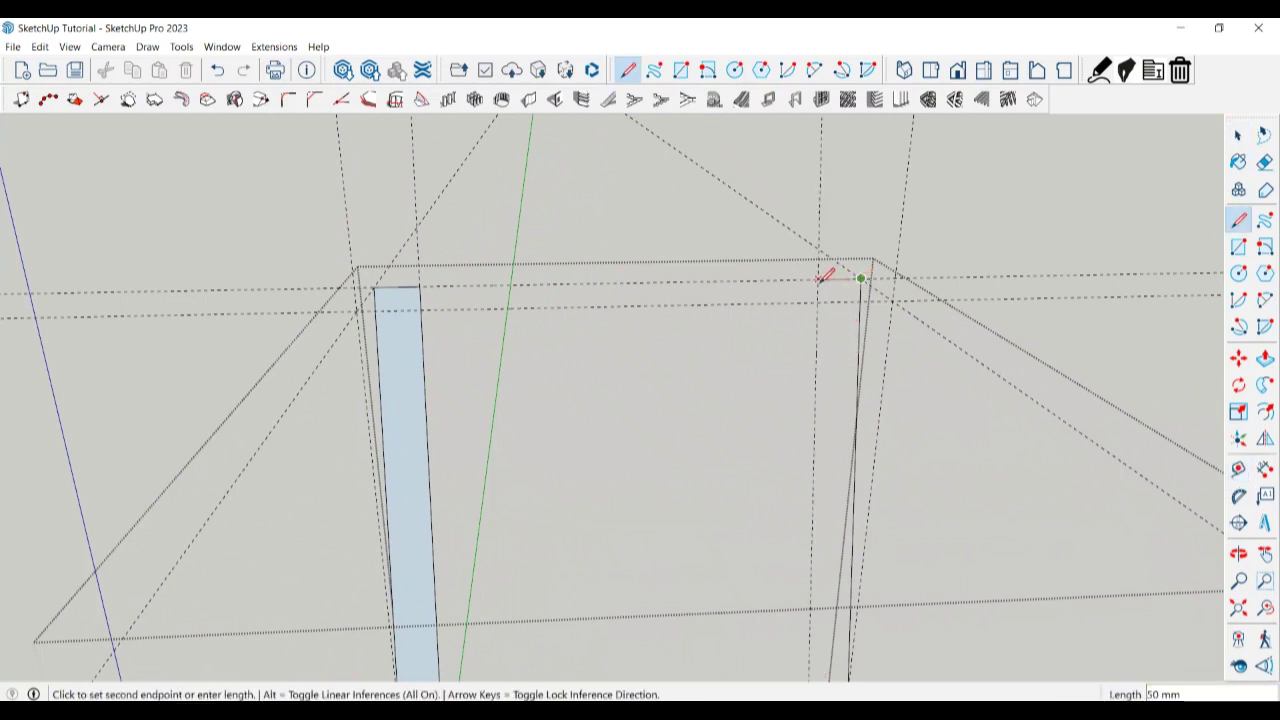
{"action": "scroll", "coordinate": [826, 276], "scroll_direction": "down", "scroll_amount": 2}
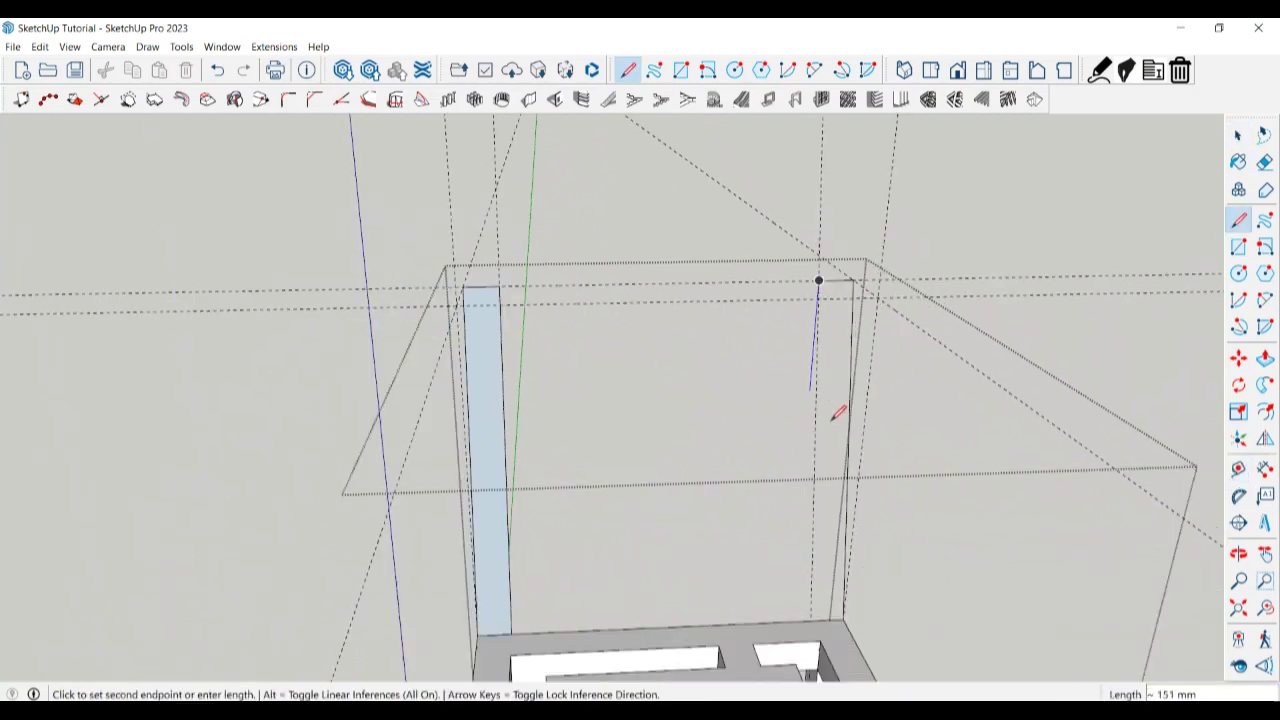
{"action": "left_click", "coordinate": [812, 617]}
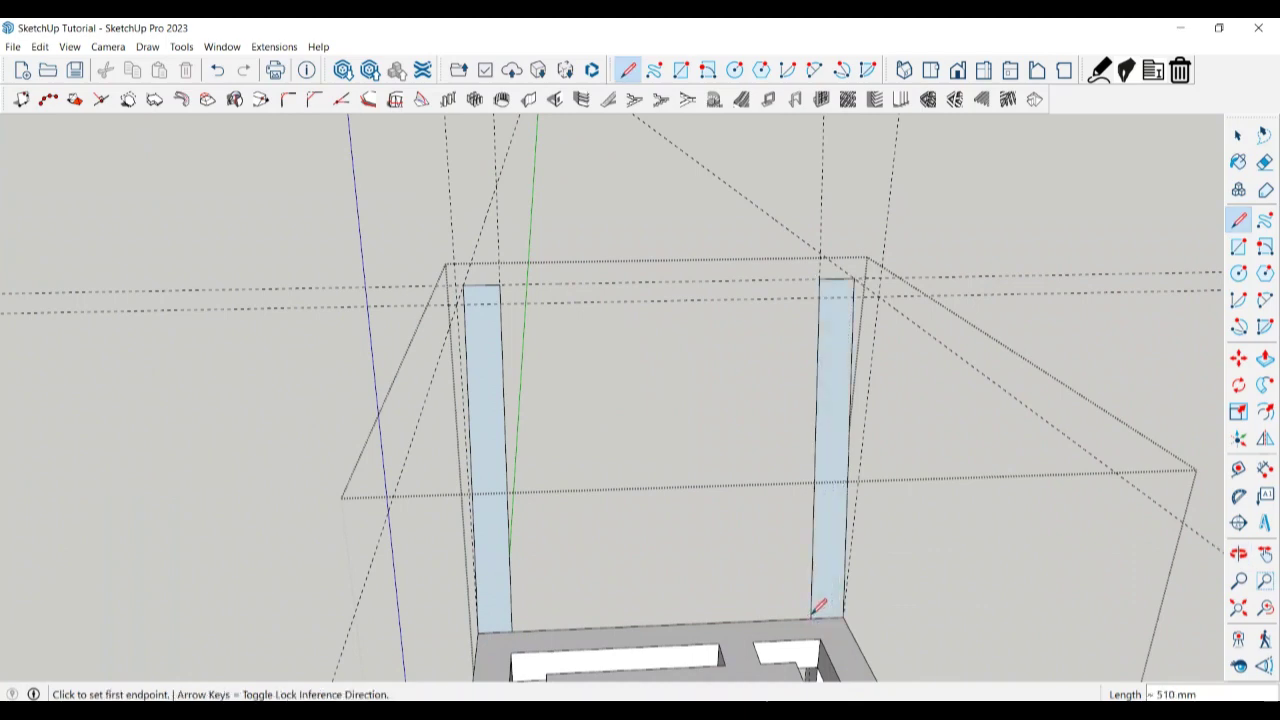
{"action": "key", "text": "space"}
Place a guide 50 mm from the right back post's top edge.
{"action": "middle_click_drag", "start_coordinate": [812, 615], "coordinate": [461, 472]}
{"action": "scroll", "coordinate": [537, 409], "scroll_direction": "down", "scroll_amount": 2}
{"action": "scroll", "coordinate": [774, 429], "scroll_direction": "down", "scroll_amount": 2}
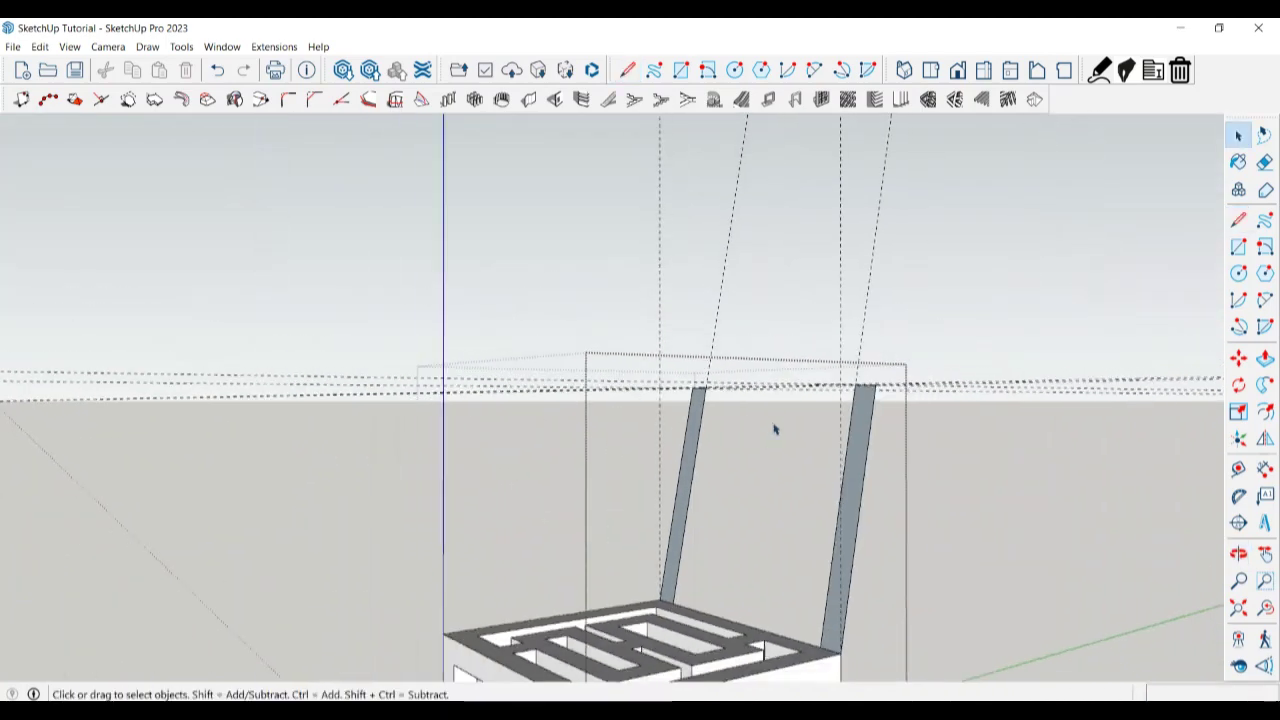
{"action": "scroll", "coordinate": [866, 437], "scroll_direction": "down", "scroll_amount": 2}
{"action": "scroll", "coordinate": [875, 441], "scroll_direction": "down", "scroll_amount": 1}
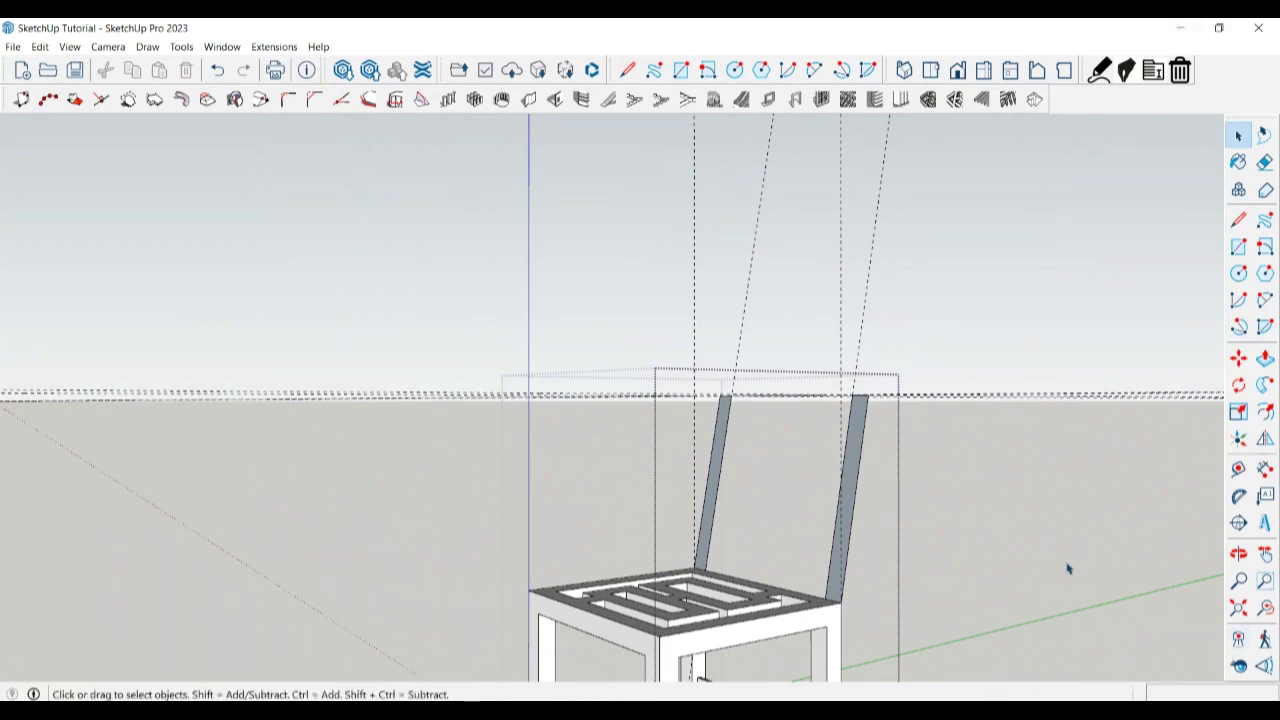
{"action": "mouse_move", "coordinate": [1068, 569]}
{"action": "middle_mouse_down"}
{"action": "mouse_move", "coordinate": [734, 466]}
{"action": "mouse_move", "coordinate": [749, 534]}
{"action": "mouse_move", "coordinate": [1106, 386]}
{"action": "mouse_move", "coordinate": [859, 469]}
{"action": "middle_mouse_up"}
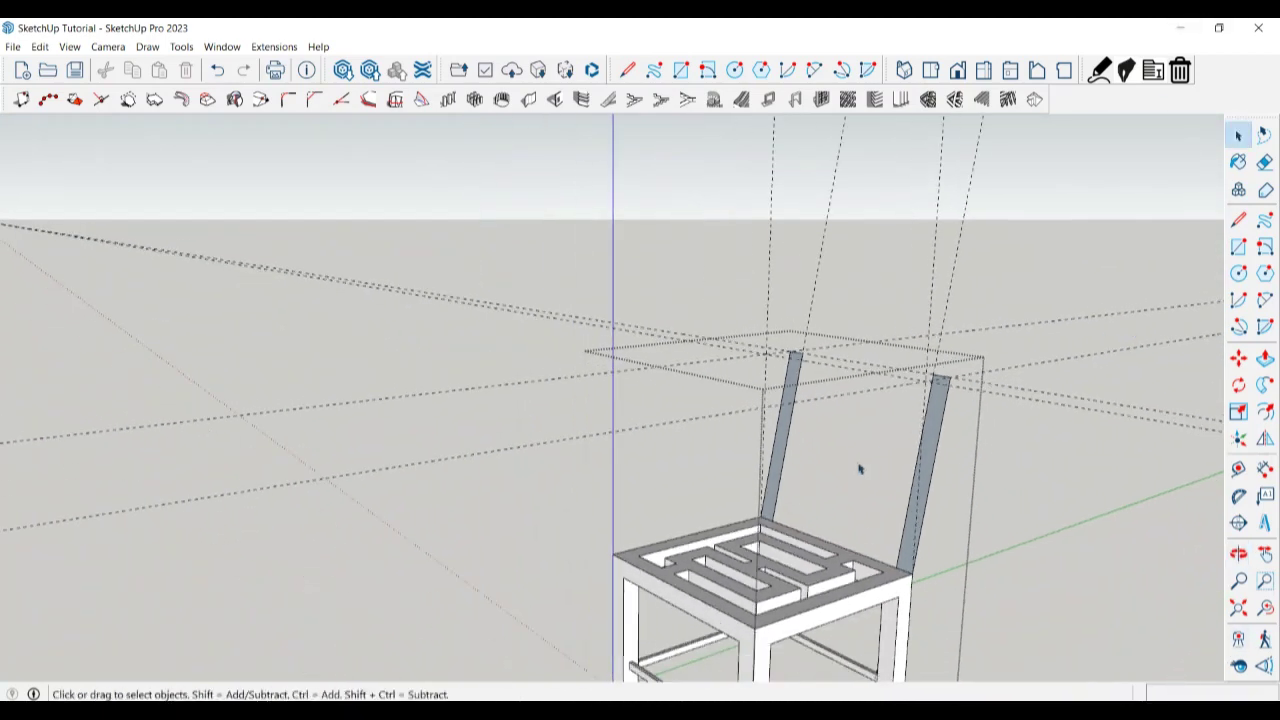
{"action": "scroll", "coordinate": [855, 495], "scroll_direction": "up", "scroll_amount": 2}
{"action": "scroll", "coordinate": [870, 545], "scroll_direction": "up", "scroll_amount": 2}
{"action": "scroll", "coordinate": [900, 590], "scroll_direction": "up", "scroll_amount": 2}
{"action": "scroll", "coordinate": [905, 610], "scroll_direction": "up", "scroll_amount": 1}
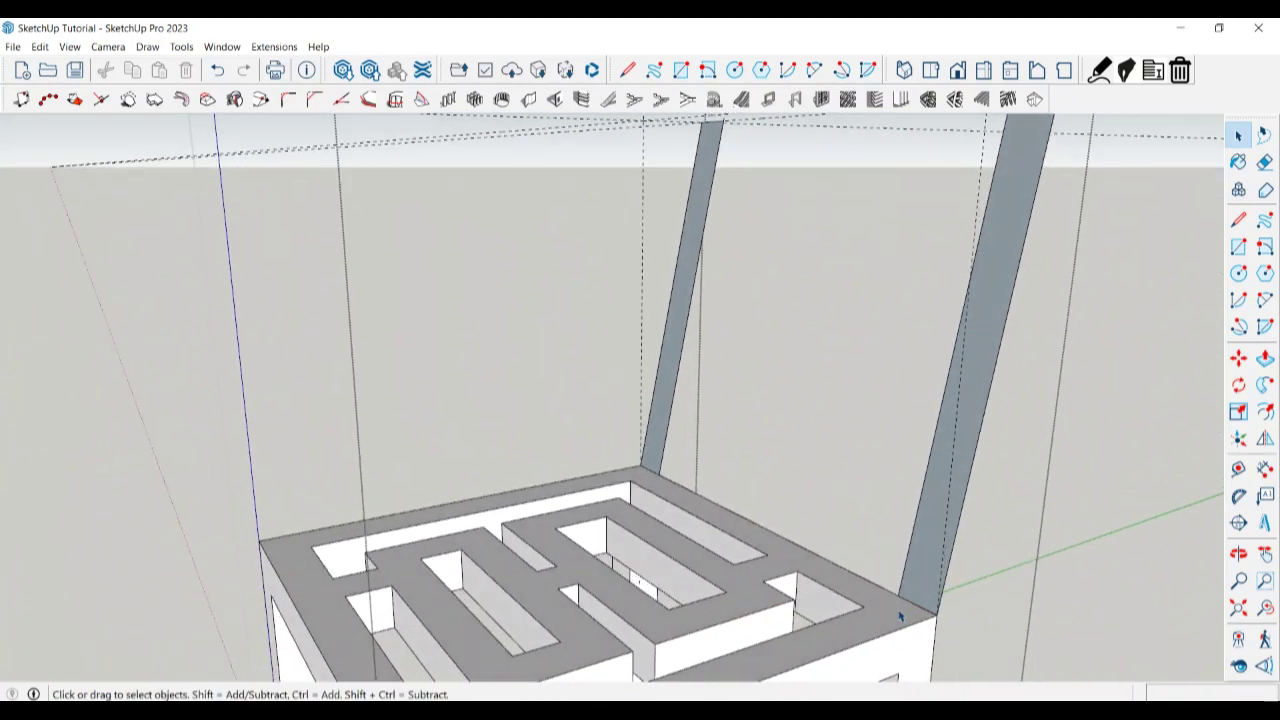
{"action": "scroll", "coordinate": [900, 610], "scroll_direction": "up", "scroll_amount": 2}
{"action": "scroll", "coordinate": [895, 612], "scroll_direction": "down", "scroll_amount": 3}
{"action": "scroll", "coordinate": [966, 377], "scroll_direction": "up", "scroll_amount": 2}
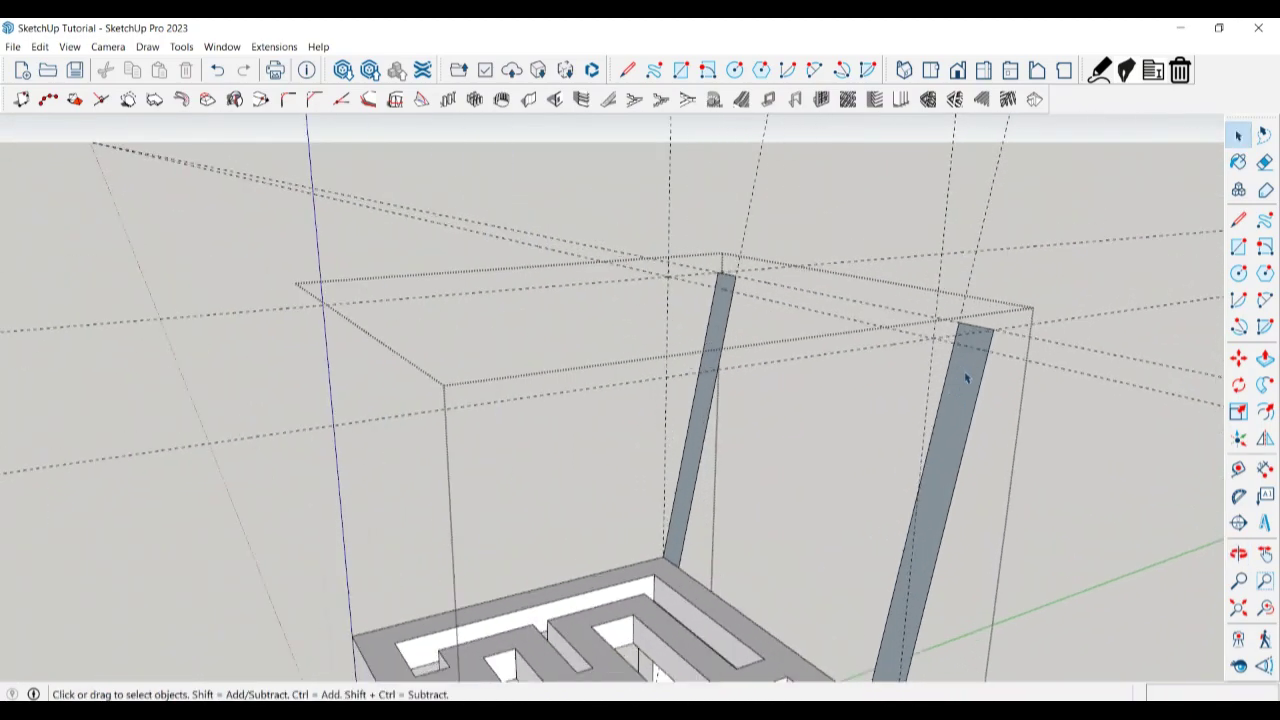
{"action": "scroll", "coordinate": [966, 377], "scroll_direction": "up", "scroll_amount": 2}
{"action": "mouse_move", "coordinate": [971, 349]}
{"action": "middle_mouse_down"}
{"action": "mouse_move", "coordinate": [903, 371]}
{"action": "mouse_move", "coordinate": [960, 355]}
{"action": "mouse_move", "coordinate": [955, 413]}
{"action": "mouse_move", "coordinate": [997, 420]}
{"action": "middle_mouse_up"}
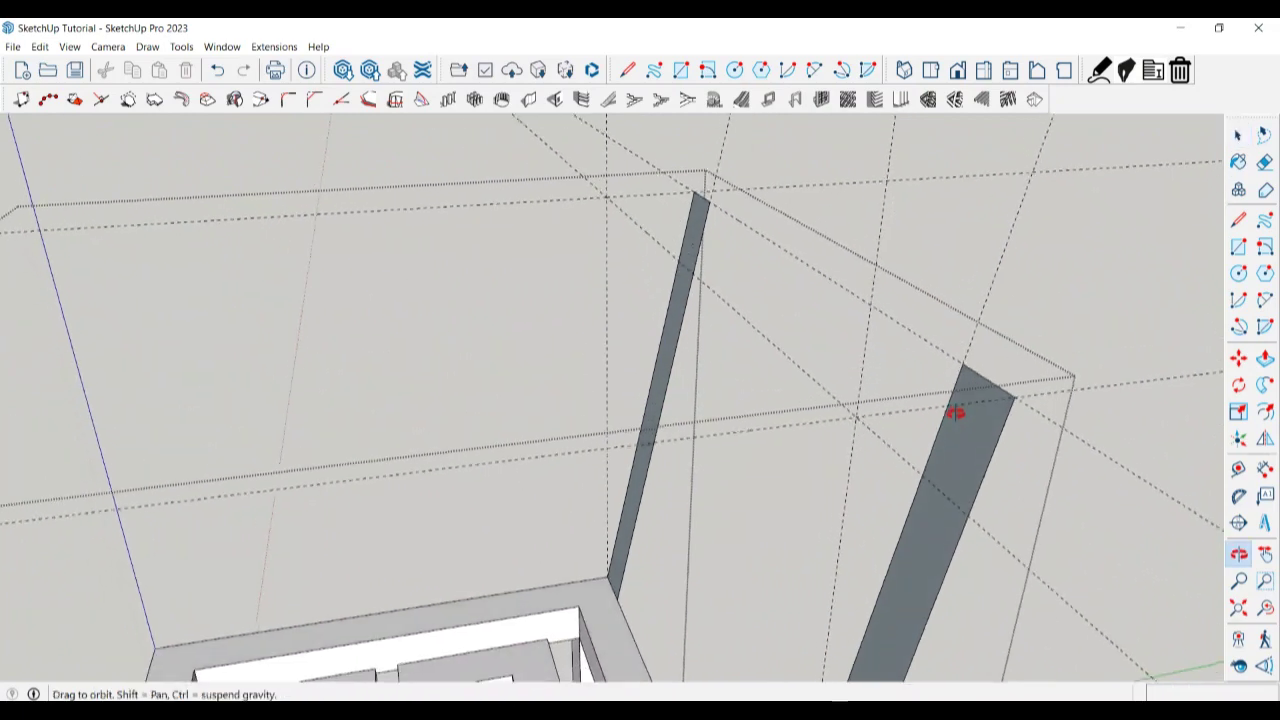
{"action": "key", "text": "space"}
{"action": "key", "text": "t"}
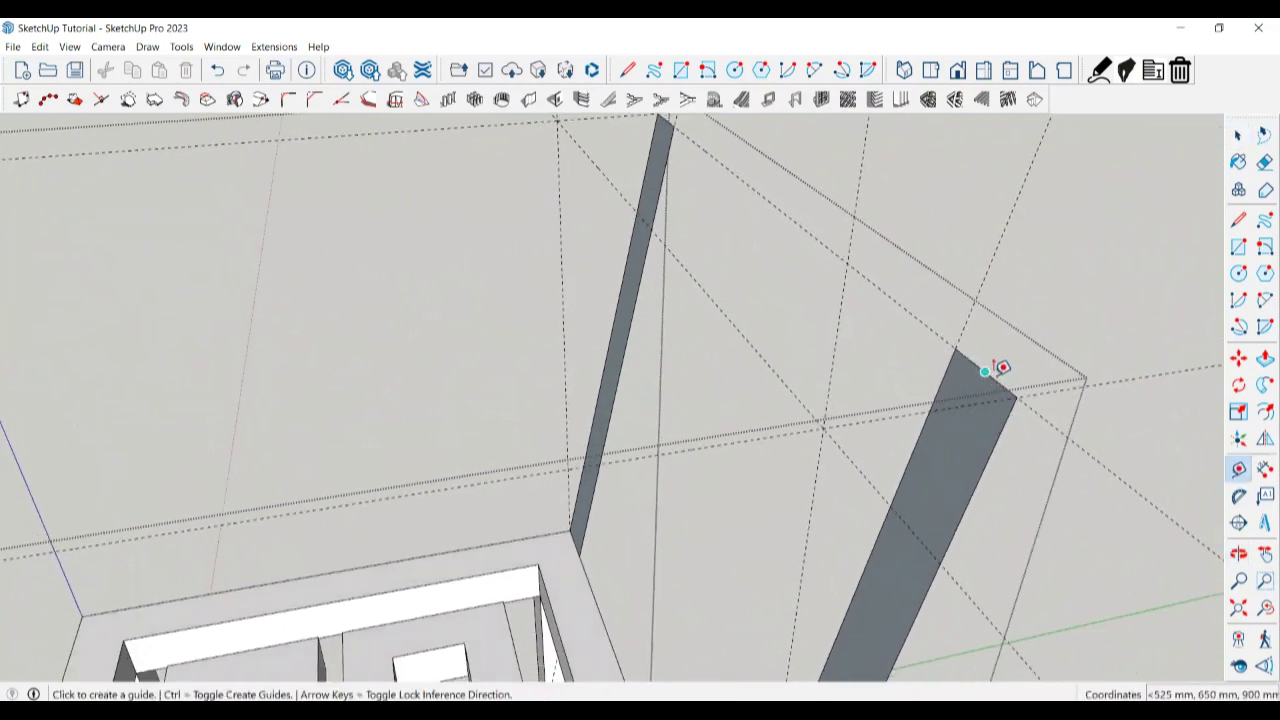
{"action": "left_click", "coordinate": [992, 368]}
{"action": "type", "text": "50"}
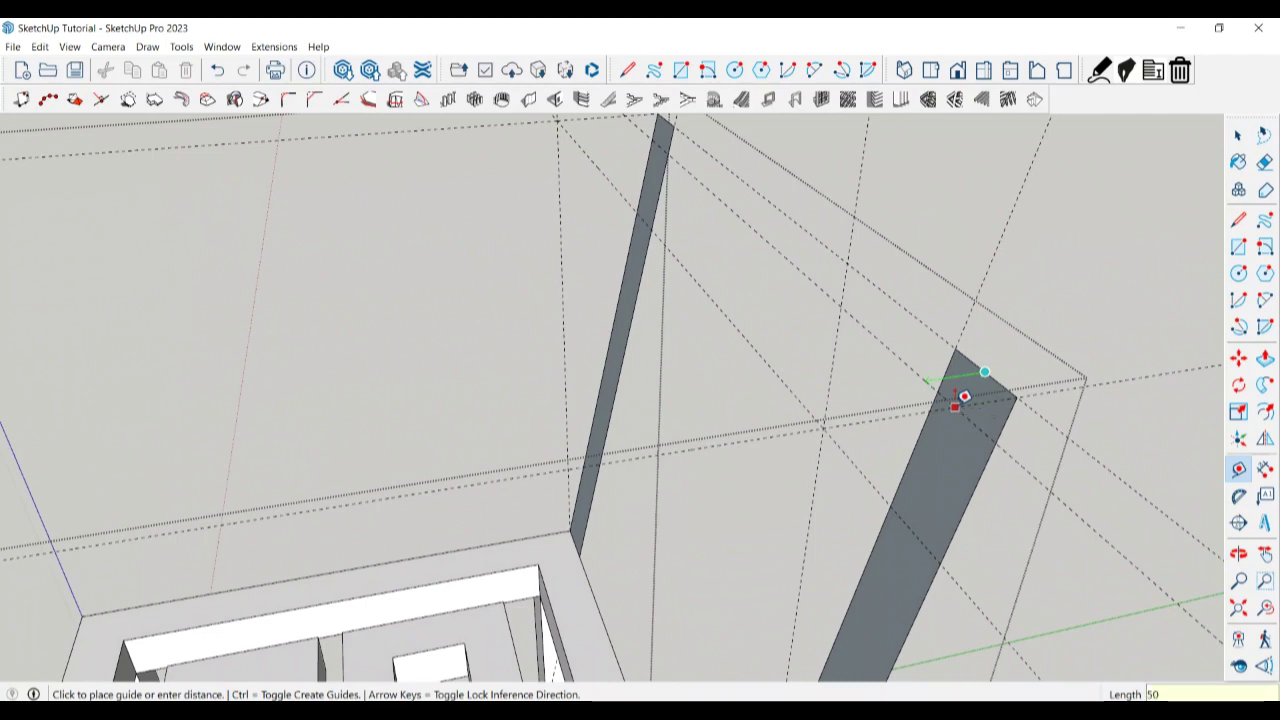
{"action": "key", "text": "Return"}
Begin lines on the post top and back leg base, abandoning them while turning toward the backrest.
{"action": "mouse_move", "coordinate": [962, 397]}
{"action": "middle_mouse_down"}
{"action": "mouse_move", "coordinate": [880, 349]}
{"action": "mouse_move", "coordinate": [929, 306]}
{"action": "middle_mouse_up"}
{"action": "key", "text": "space"}
{"action": "key", "text": "l"}
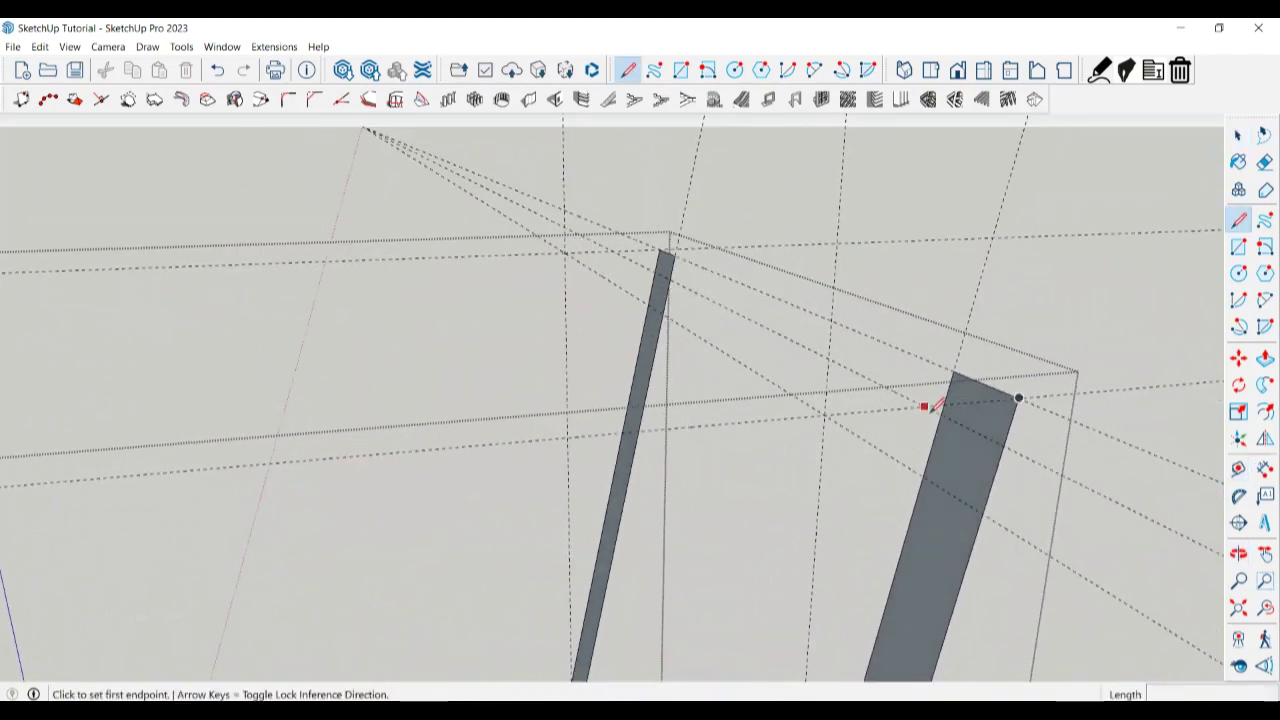
{"action": "left_click", "coordinate": [936, 402]}
{"action": "scroll", "coordinate": [986, 388], "scroll_direction": "down", "scroll_amount": 1}
{"action": "scroll", "coordinate": [986, 388], "scroll_direction": "down", "scroll_amount": 2}
{"action": "scroll", "coordinate": [990, 390], "scroll_direction": "down", "scroll_amount": 2}
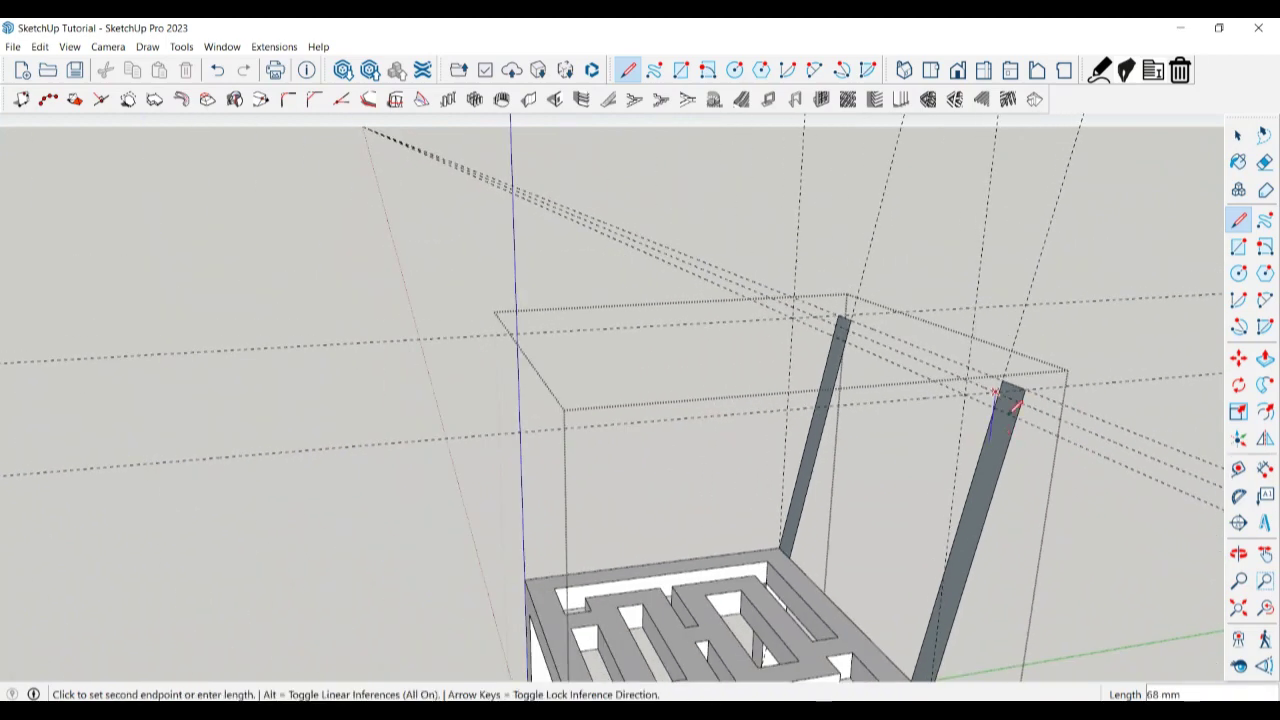
{"action": "scroll", "coordinate": [990, 390], "scroll_direction": "down", "scroll_amount": 1}
{"action": "scroll", "coordinate": [950, 574], "scroll_direction": "up", "scroll_amount": 1}
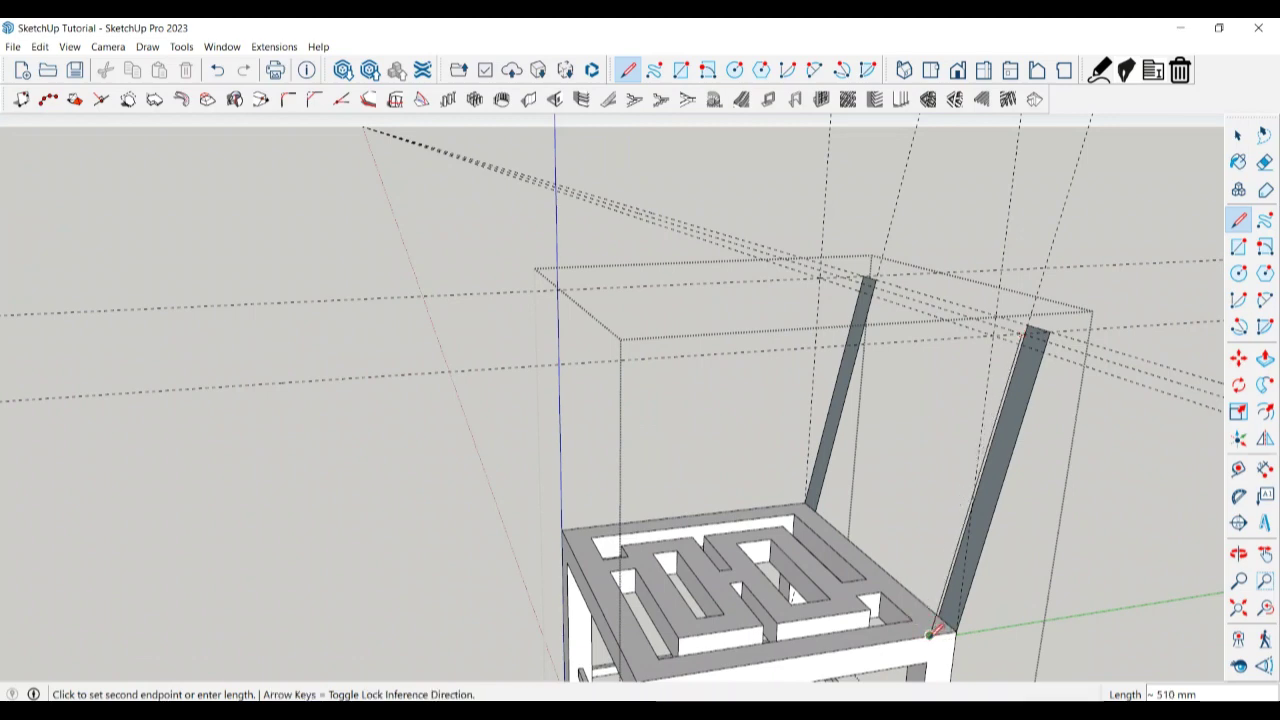
{"action": "key", "text": "Escape"}
{"action": "left_click", "coordinate": [916, 618]}
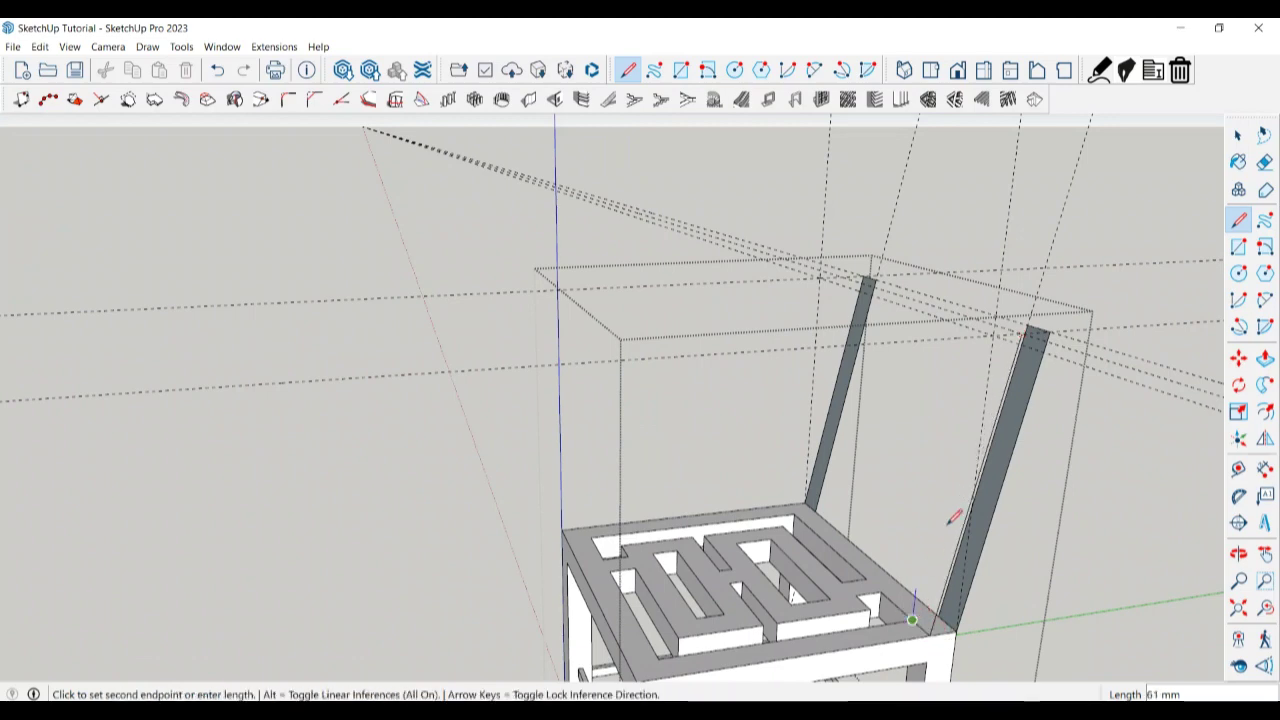
{"action": "middle_click_drag", "start_coordinate": [1029, 357], "coordinate": [848, 480]}
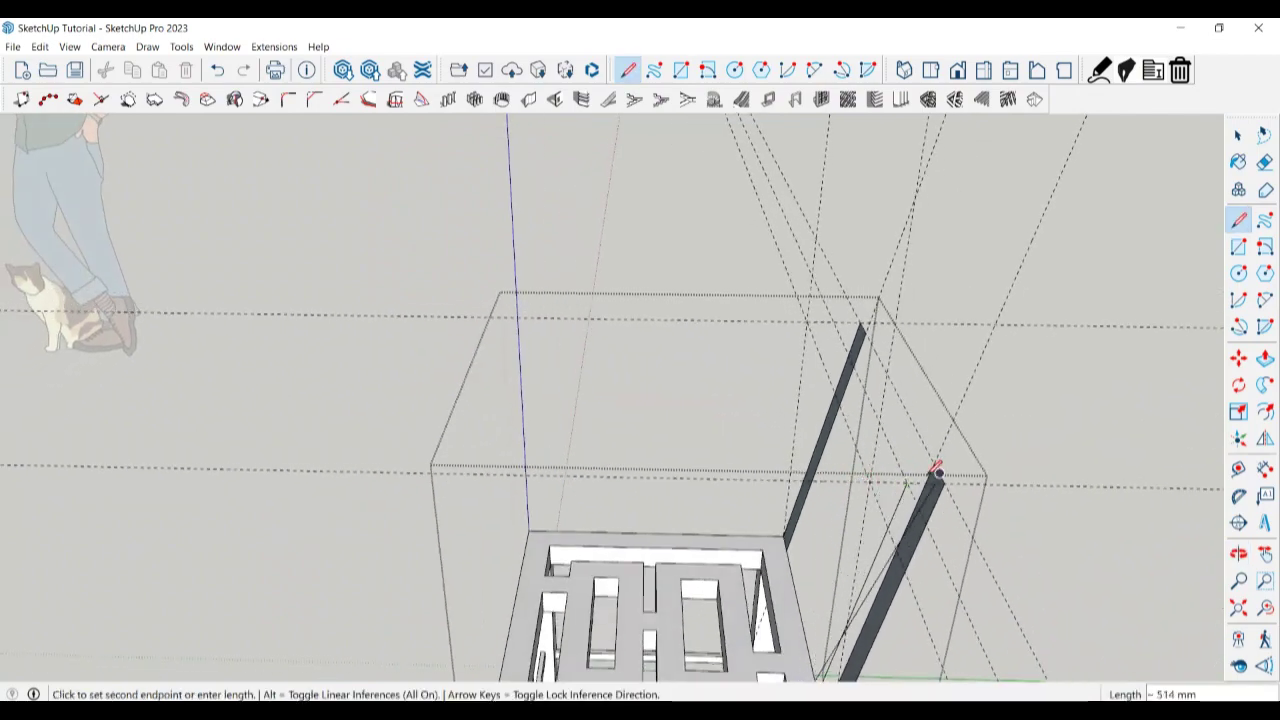
{"action": "mouse_move", "coordinate": [931, 471]}
{"action": "middle_mouse_down"}
{"action": "mouse_move", "coordinate": [1230, 538]}
{"action": "mouse_move", "coordinate": [914, 414]}
{"action": "mouse_move", "coordinate": [1066, 369]}
{"action": "mouse_move", "coordinate": [923, 266]}
{"action": "mouse_move", "coordinate": [746, 260]}
{"action": "middle_mouse_up"}
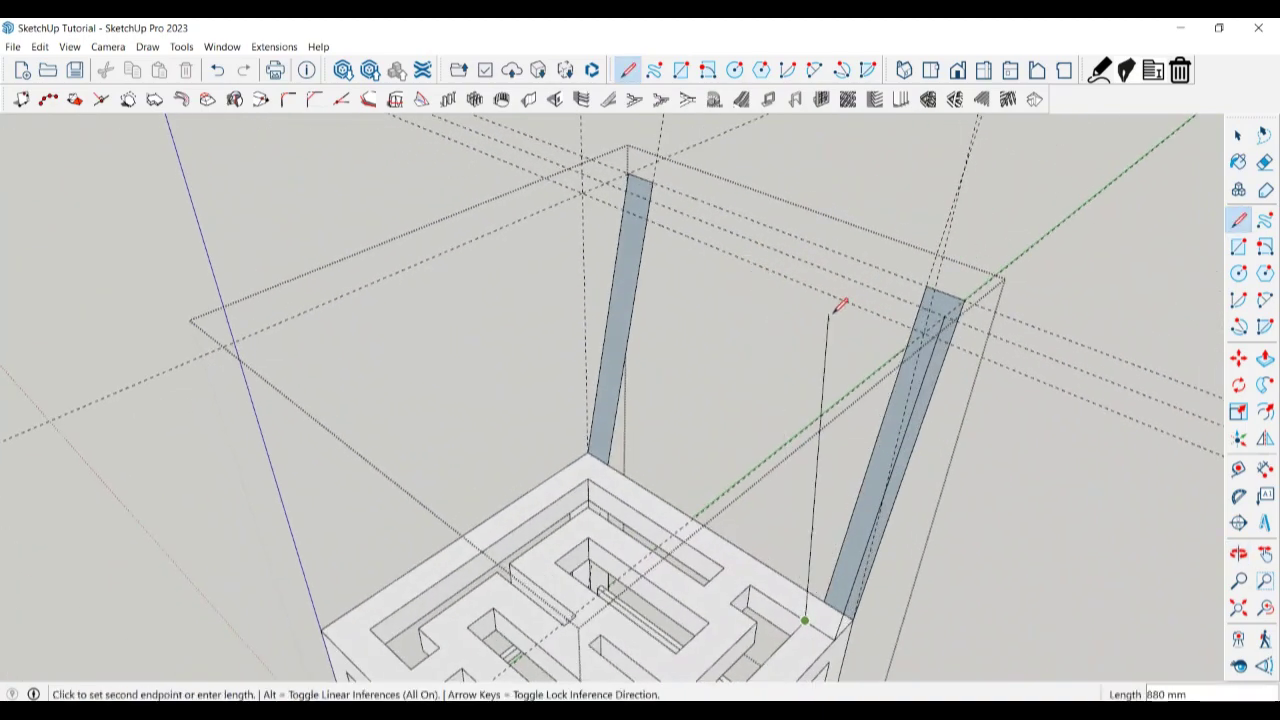
{"action": "mouse_move", "coordinate": [837, 294]}
{"action": "middle_mouse_down"}
{"action": "mouse_move", "coordinate": [886, 320]}
{"action": "mouse_move", "coordinate": [703, 248]}
{"action": "mouse_move", "coordinate": [737, 271]}
{"action": "middle_mouse_up"}
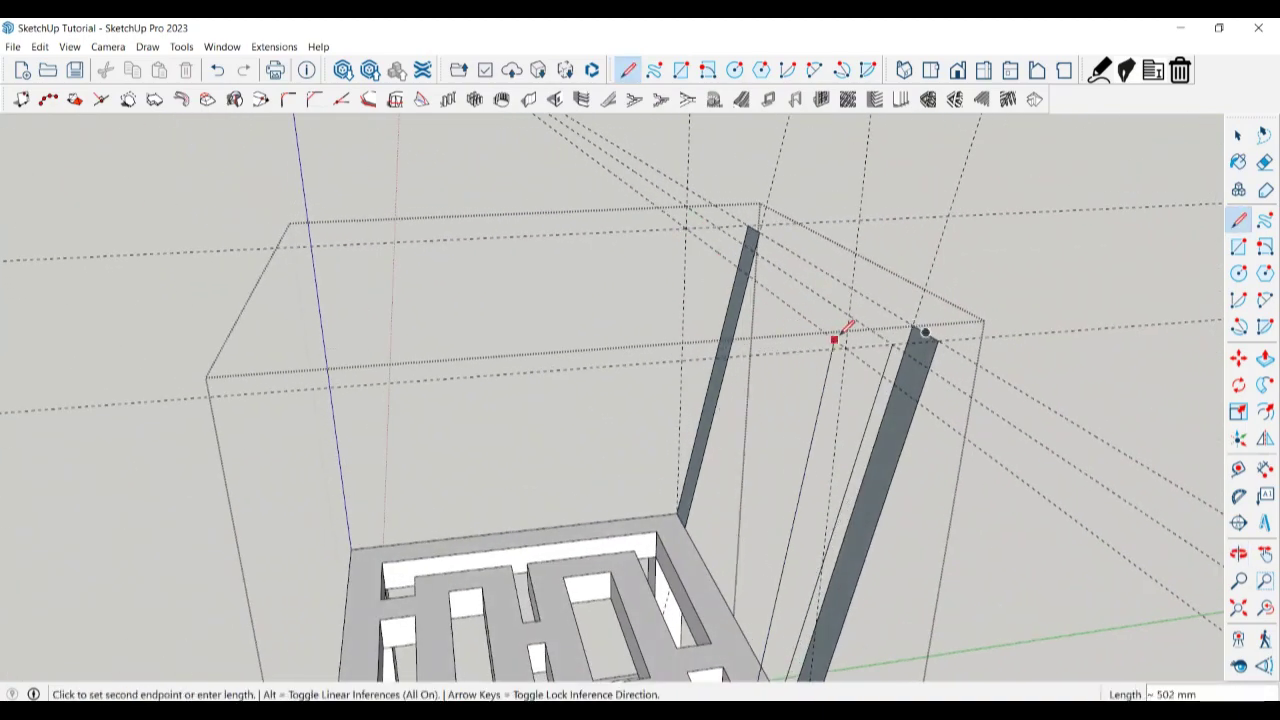
Draw edges closing the right back post's strip face and capping its top end.
{"action": "left_click", "coordinate": [893, 340]}
{"action": "left_click", "coordinate": [892, 344]}
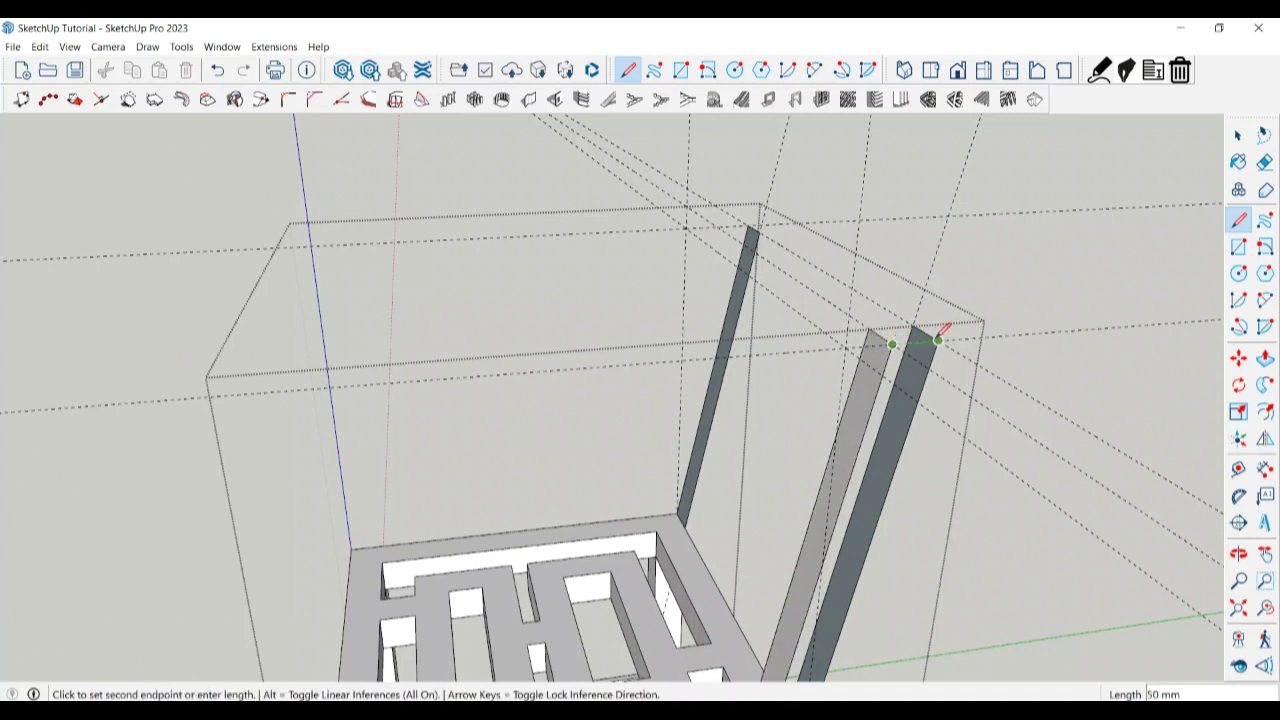
{"action": "left_click", "coordinate": [937, 339]}
{"action": "left_click", "coordinate": [913, 324]}
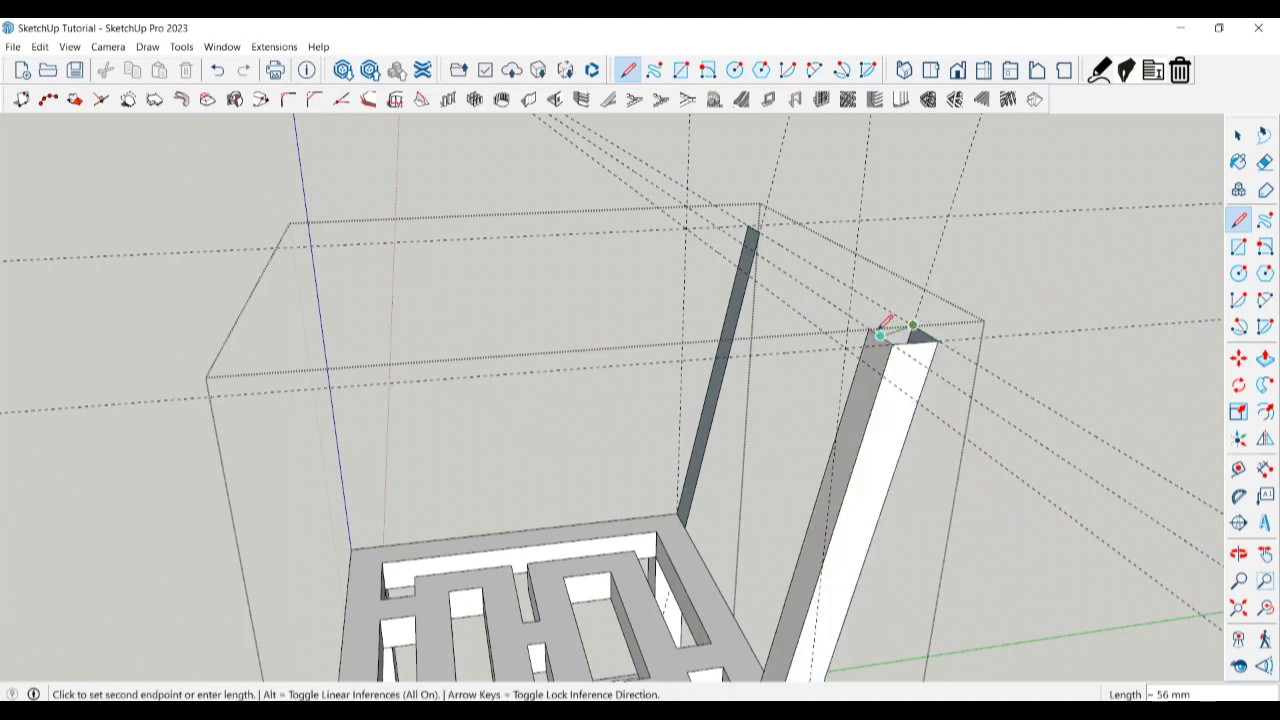
{"action": "left_click", "coordinate": [876, 327]}
{"action": "mouse_move", "coordinate": [876, 327]}
{"action": "middle_mouse_down"}
{"action": "mouse_move", "coordinate": [815, 326]}
{"action": "mouse_move", "coordinate": [756, 263]}
{"action": "mouse_move", "coordinate": [786, 266]}
{"action": "mouse_move", "coordinate": [815, 360]}
{"action": "middle_mouse_up"}
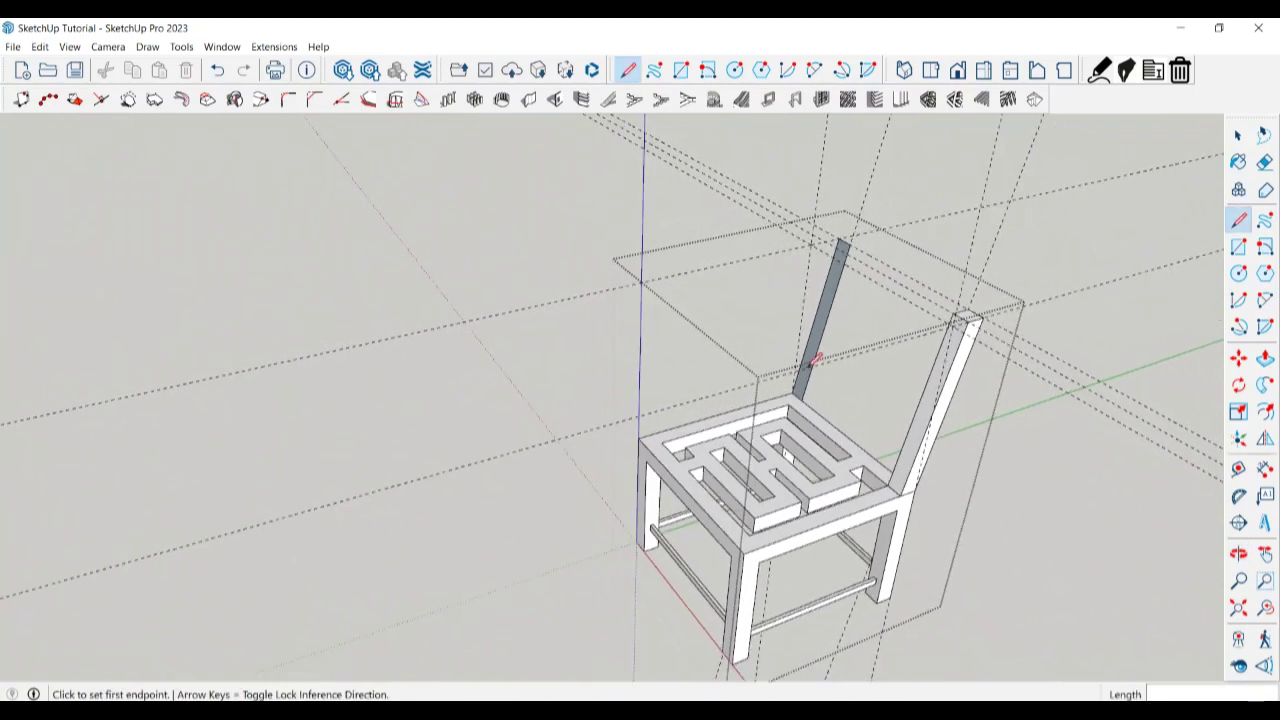
Draw a line from the seat's back corner to the left post's top, closing its side face.
{"action": "scroll", "coordinate": [815, 362], "scroll_direction": "up", "scroll_amount": 2}
{"action": "scroll", "coordinate": [818, 385], "scroll_direction": "up", "scroll_amount": 3}
{"action": "scroll", "coordinate": [815, 403], "scroll_direction": "up", "scroll_amount": 3}
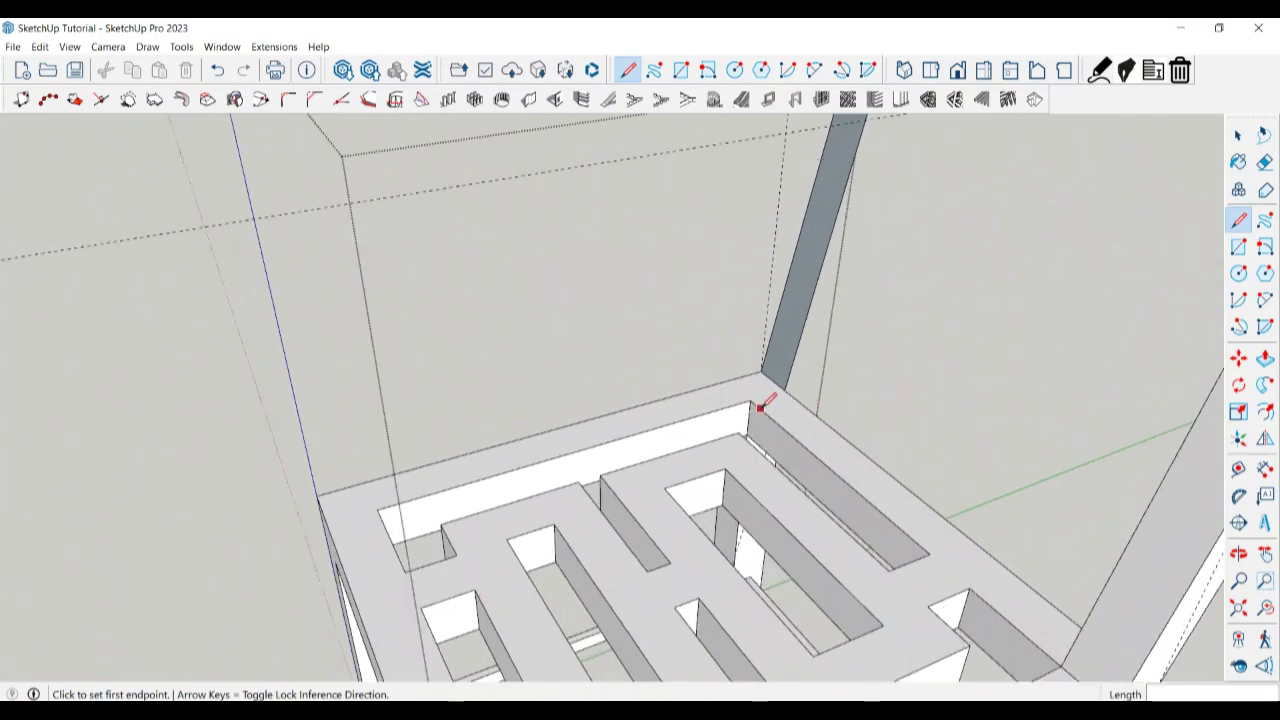
{"action": "scroll", "coordinate": [760, 407], "scroll_direction": "down", "scroll_amount": 3}
{"action": "scroll", "coordinate": [786, 449], "scroll_direction": "down", "scroll_amount": 2}
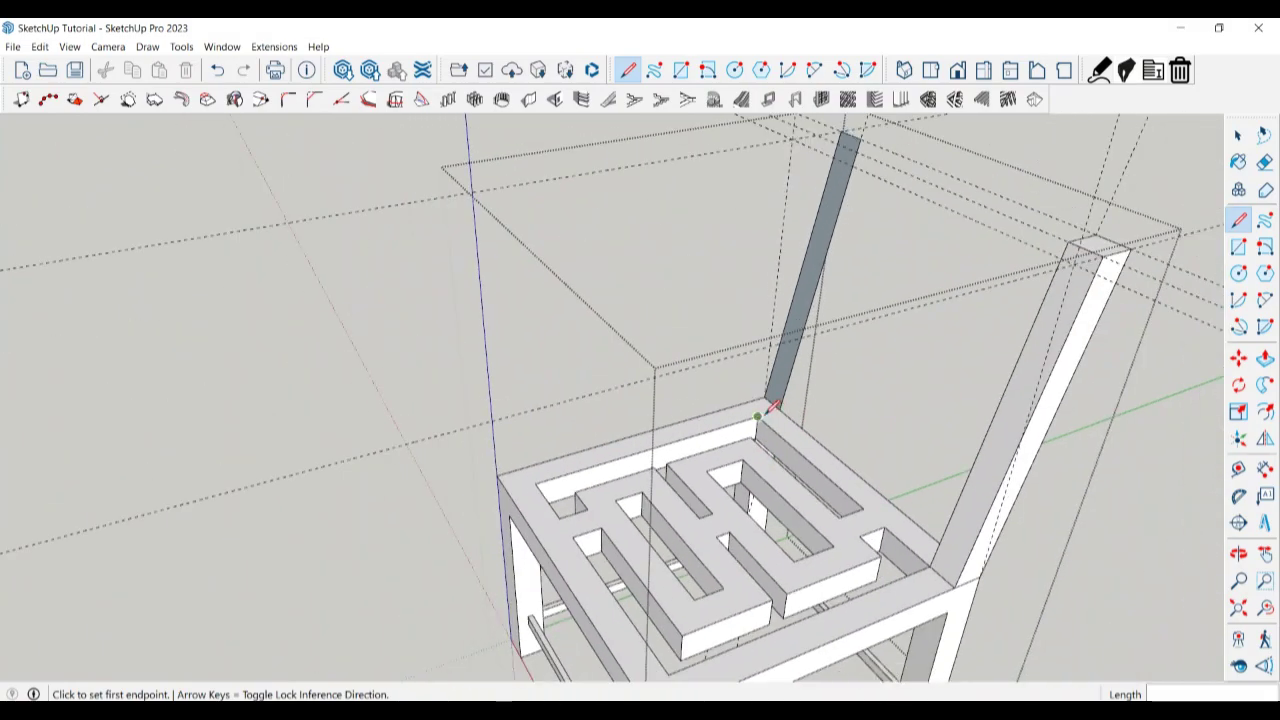
{"action": "left_click", "coordinate": [771, 408]}
{"action": "middle_click_drag", "start_coordinate": [846, 271], "coordinate": [780, 280]}
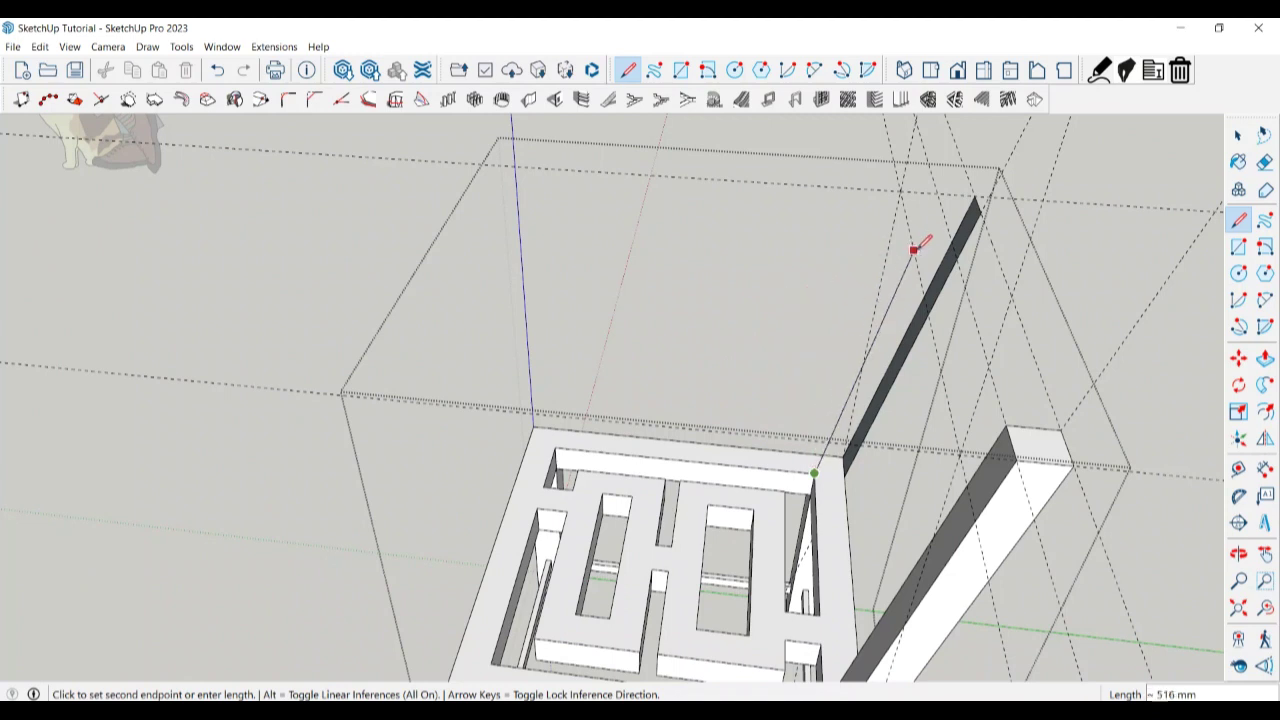
{"action": "left_click", "coordinate": [966, 207]}
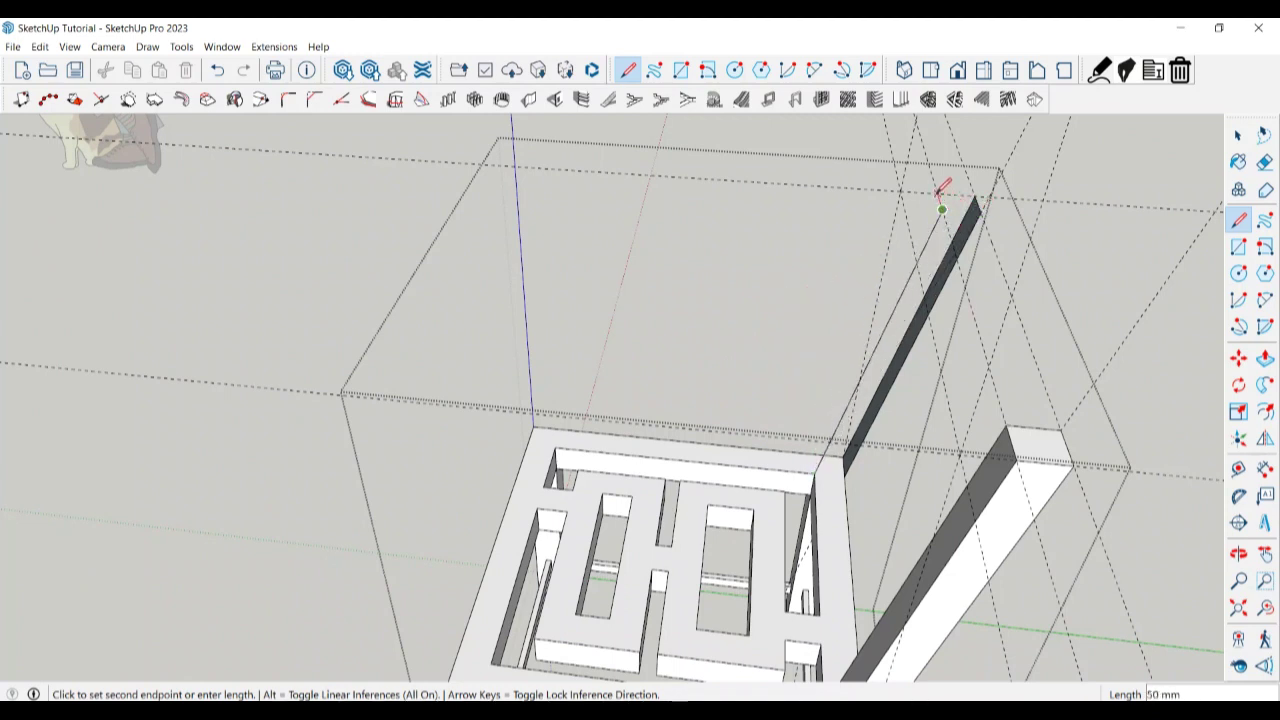
{"action": "middle_click_drag", "start_coordinate": [822, 440], "coordinate": [911, 512]}
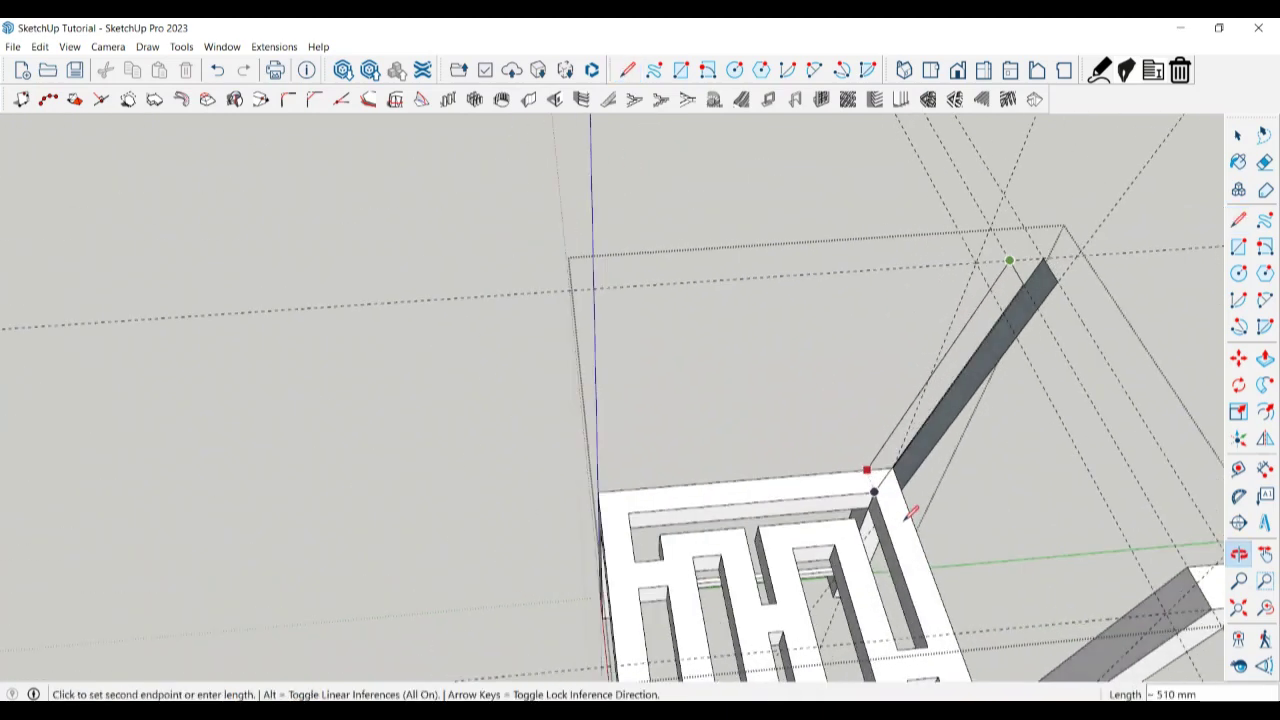
{"action": "left_click", "coordinate": [880, 480]}
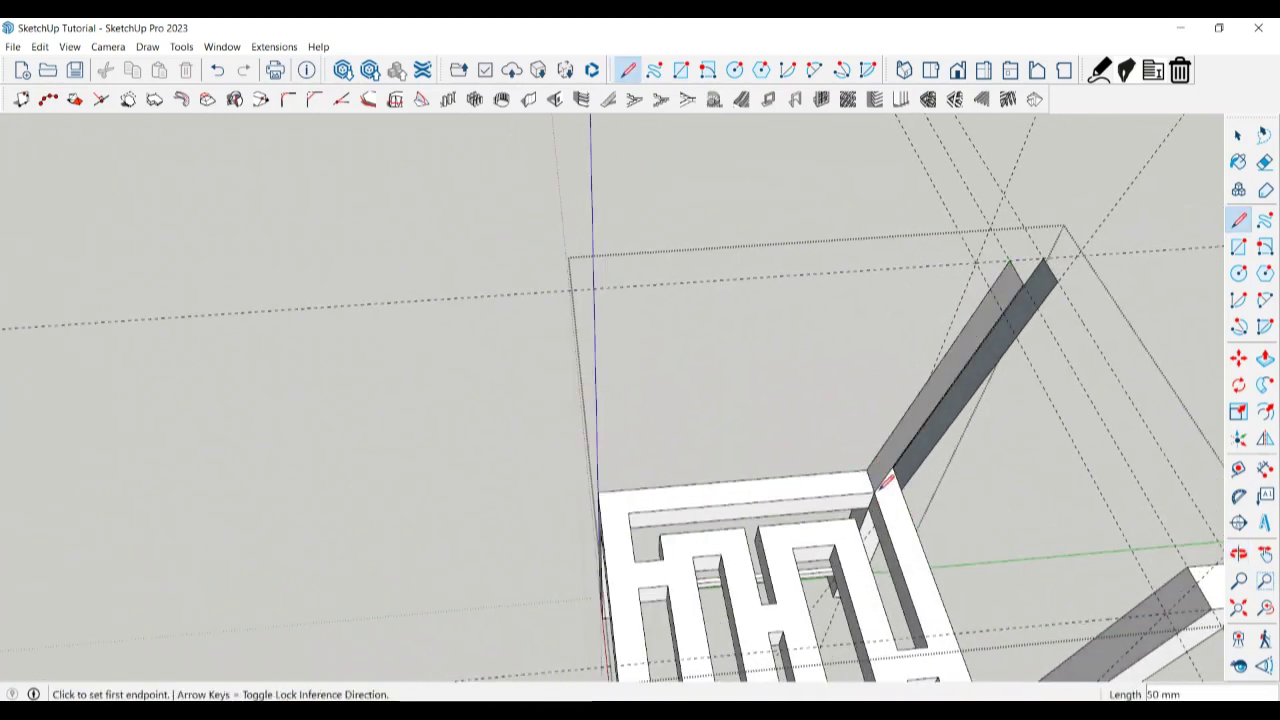
Add a 50 mm edge along the left post strip and a line across its top end.
{"action": "key", "text": "space"}
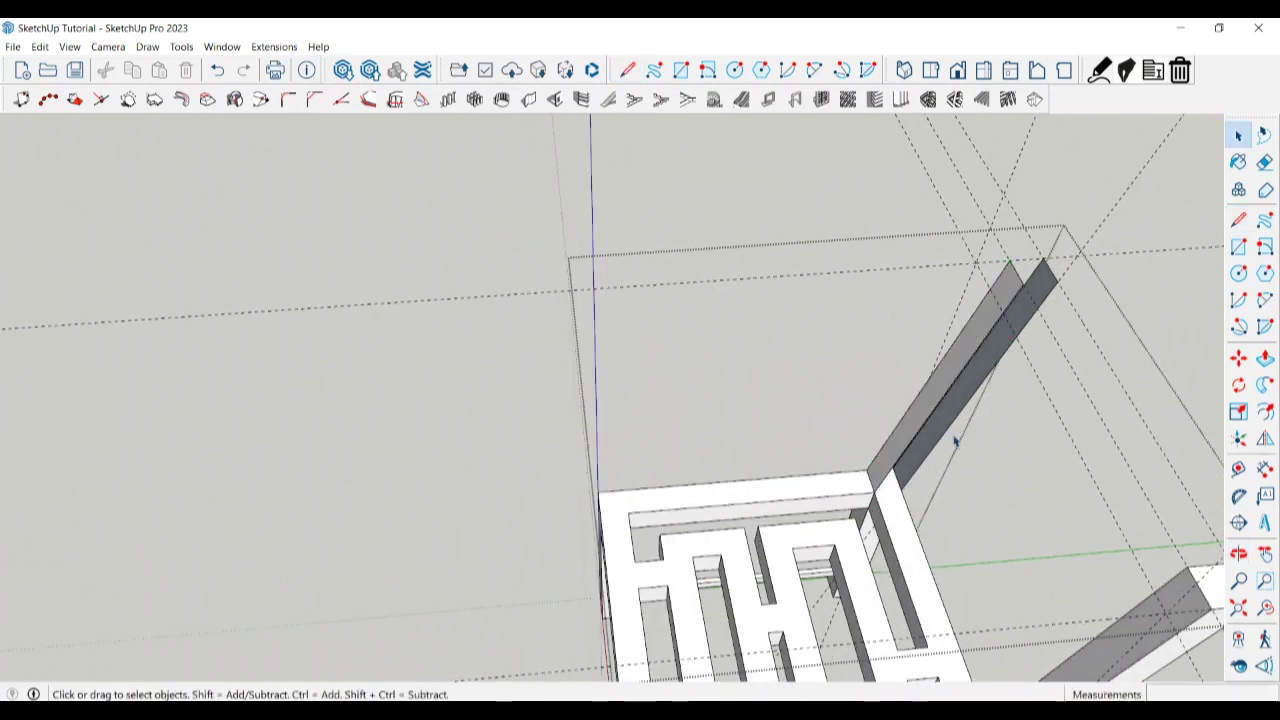
{"action": "key", "text": "l"}
{"action": "left_click", "coordinate": [876, 490]}
{"action": "left_click", "coordinate": [910, 477]}
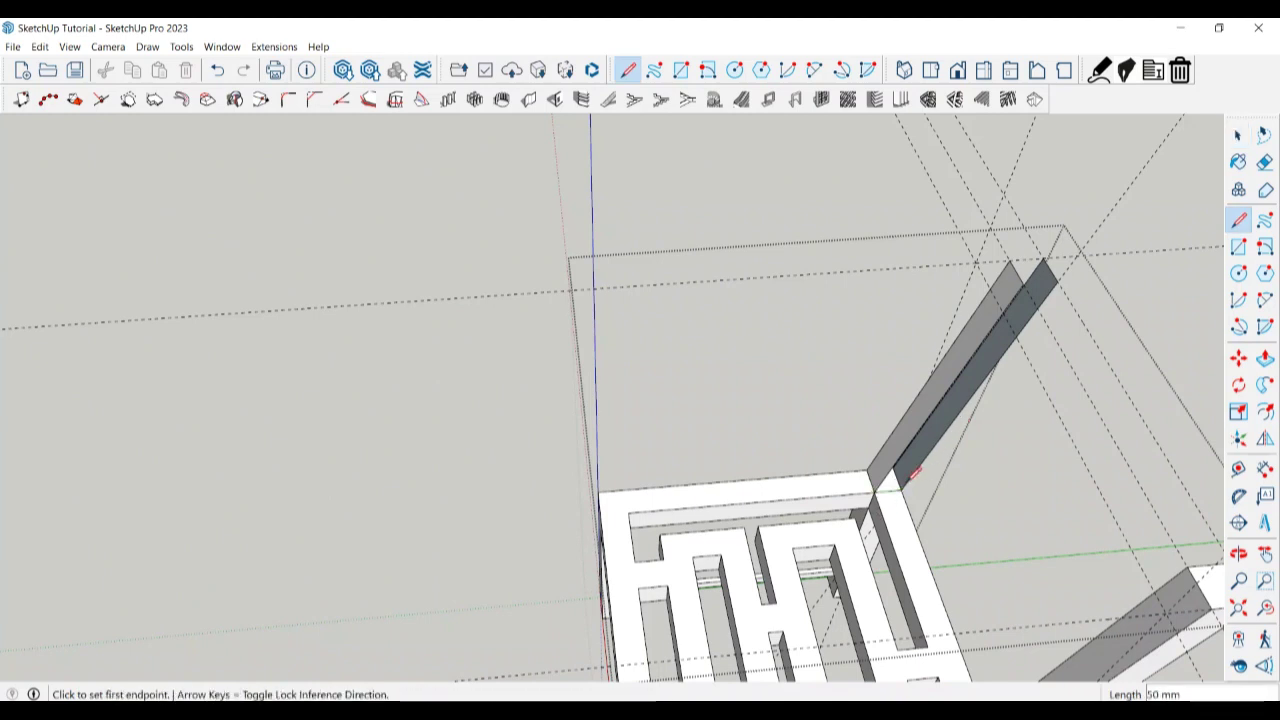
{"action": "left_click", "coordinate": [1058, 281]}
{"action": "left_click", "coordinate": [1016, 274]}
Cap the left back post's top face with a closing line.
{"action": "middle_click_drag", "start_coordinate": [1020, 278], "coordinate": [977, 218]}
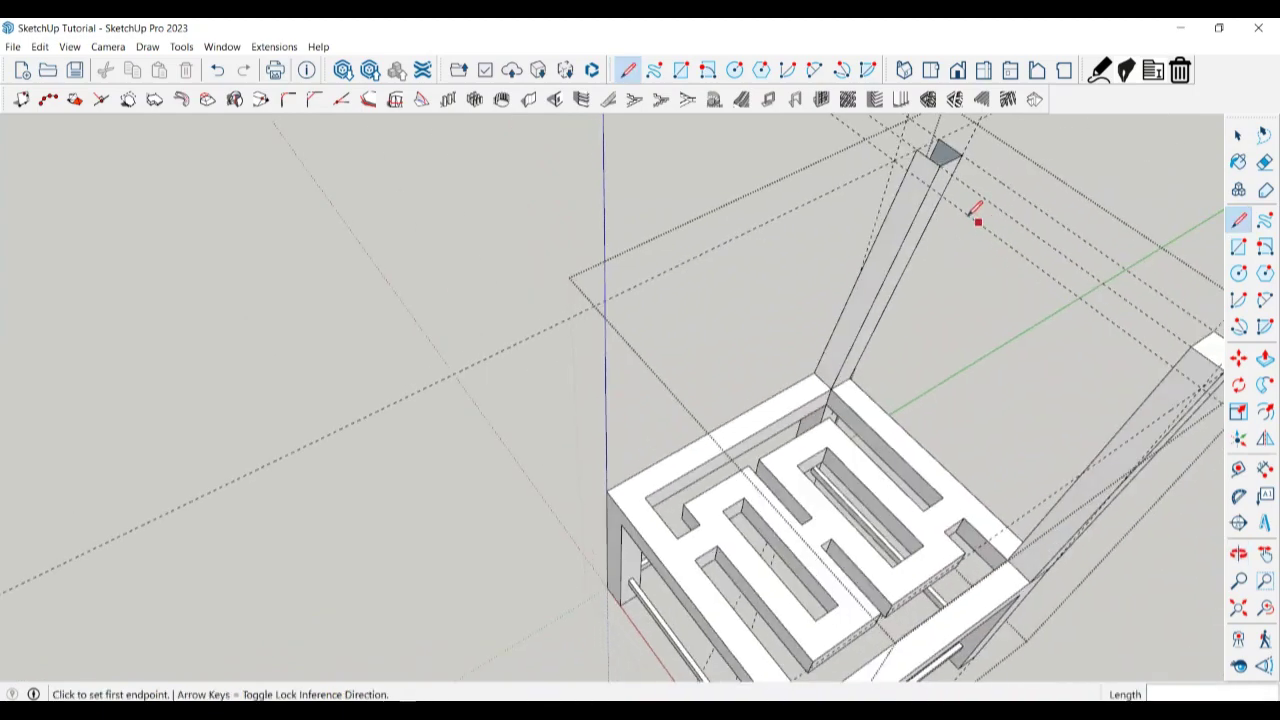
{"action": "left_click", "coordinate": [928, 150]}
{"action": "left_click", "coordinate": [945, 138]}
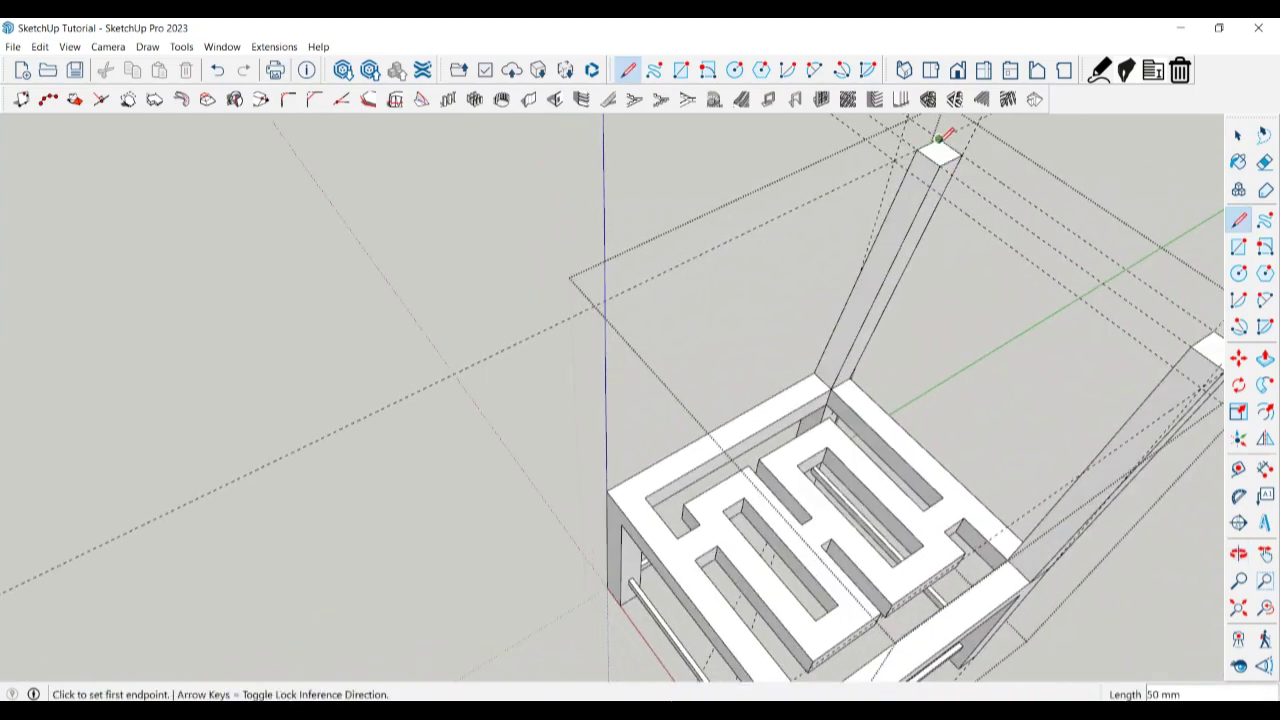
{"action": "mouse_move", "coordinate": [945, 138]}
{"action": "middle_mouse_down"}
{"action": "mouse_move", "coordinate": [762, 336]}
{"action": "mouse_move", "coordinate": [1091, 271]}
{"action": "mouse_move", "coordinate": [500, 277]}
{"action": "mouse_move", "coordinate": [604, 284]}
{"action": "middle_mouse_up"}
Draw a short line closing the face at the seat's back corner.
{"action": "scroll", "coordinate": [604, 284], "scroll_direction": "up", "scroll_amount": 3}
{"action": "scroll", "coordinate": [640, 194], "scroll_direction": "up", "scroll_amount": 3}
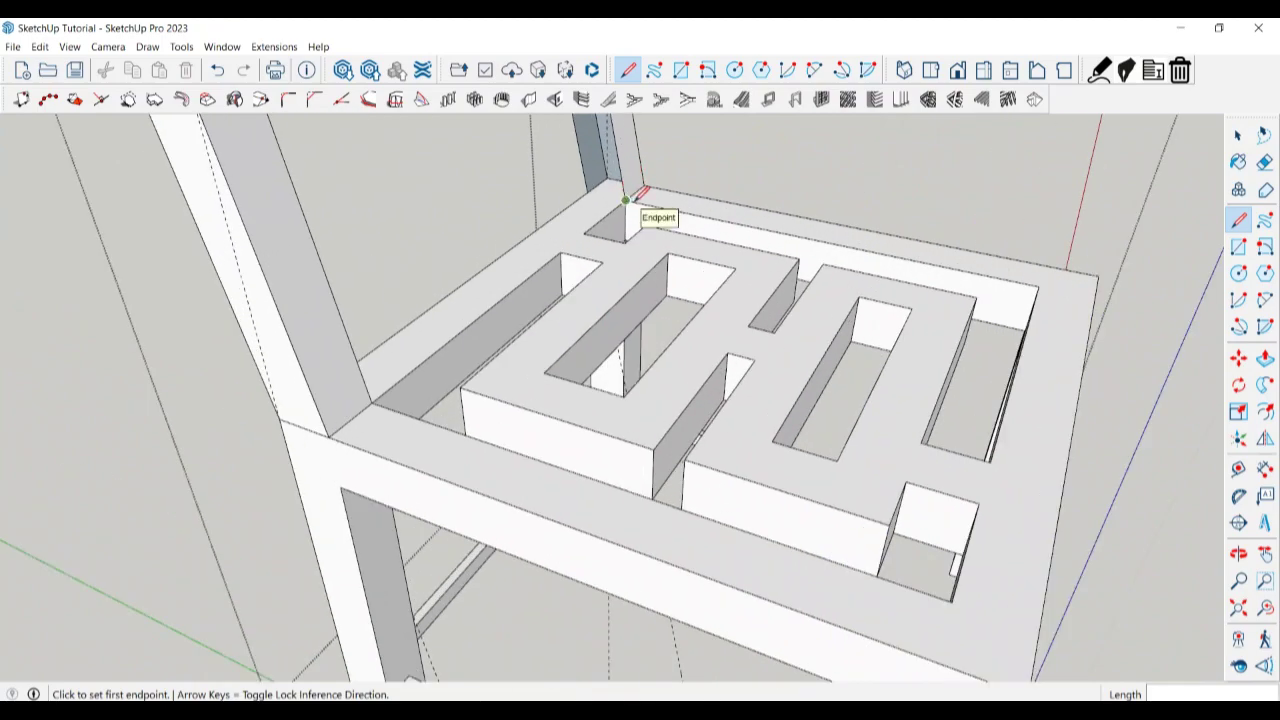
{"action": "left_click", "coordinate": [625, 200]}
{"action": "left_click", "coordinate": [606, 184]}
{"action": "scroll", "coordinate": [609, 266], "scroll_direction": "down", "scroll_amount": 3}
{"action": "scroll", "coordinate": [628, 280], "scroll_direction": "down", "scroll_amount": 2}
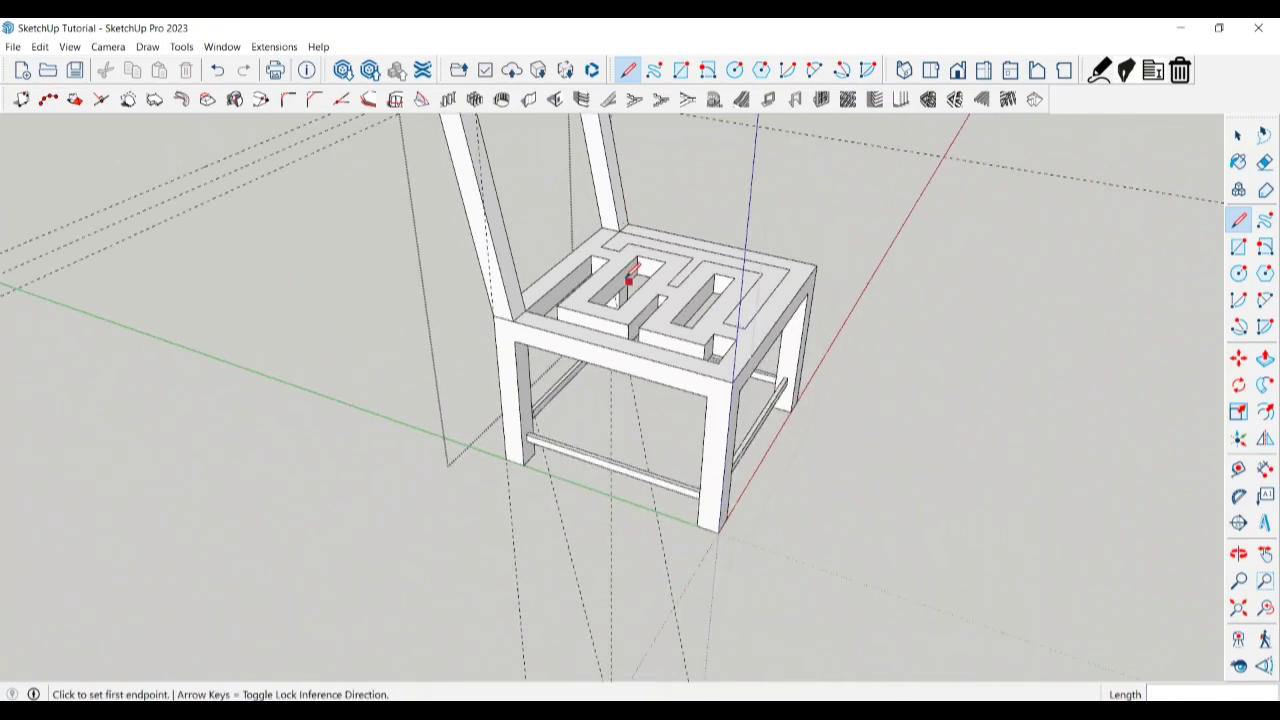
{"action": "mouse_move", "coordinate": [628, 282]}
{"action": "middle_mouse_down"}
{"action": "mouse_move", "coordinate": [757, 294]}
{"action": "mouse_move", "coordinate": [689, 380]}
{"action": "middle_mouse_up"}
{"action": "scroll", "coordinate": [686, 369], "scroll_direction": "up", "scroll_amount": 2}
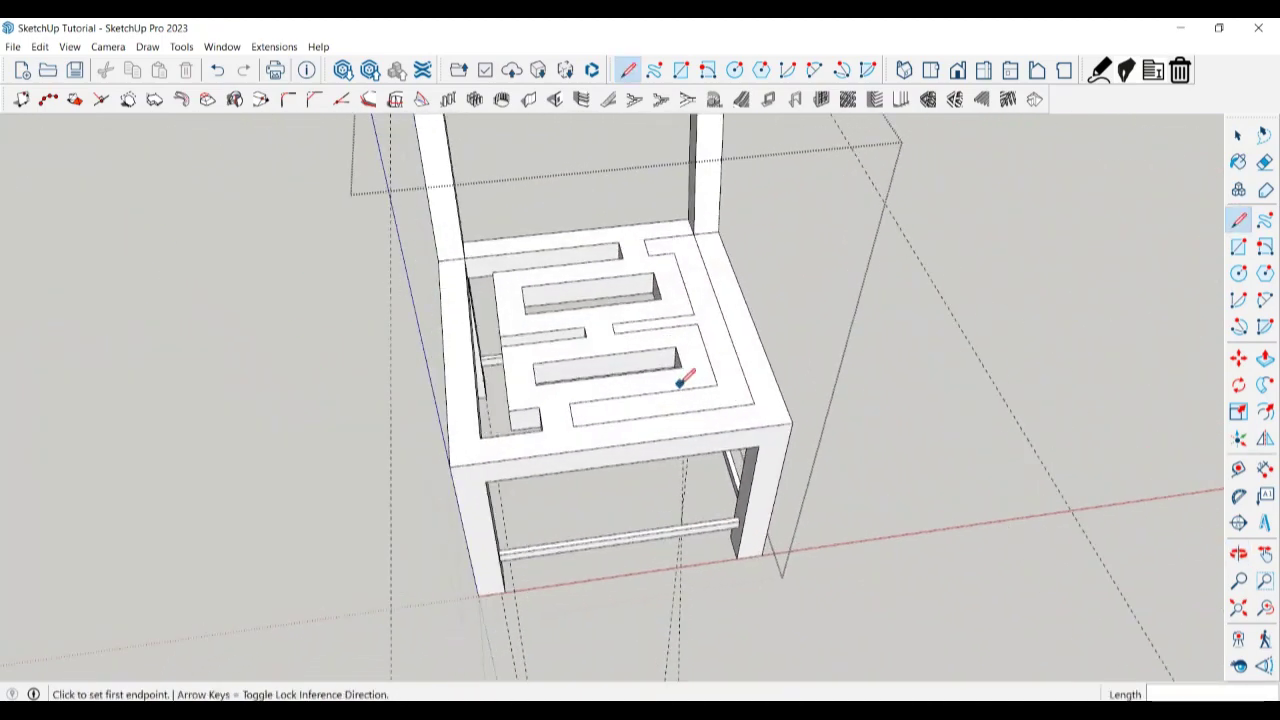
{"action": "scroll", "coordinate": [735, 377], "scroll_direction": "up", "scroll_amount": 2}
Try raising a maze channel flush with the seat top, then undo it.
{"action": "key", "text": "space"}
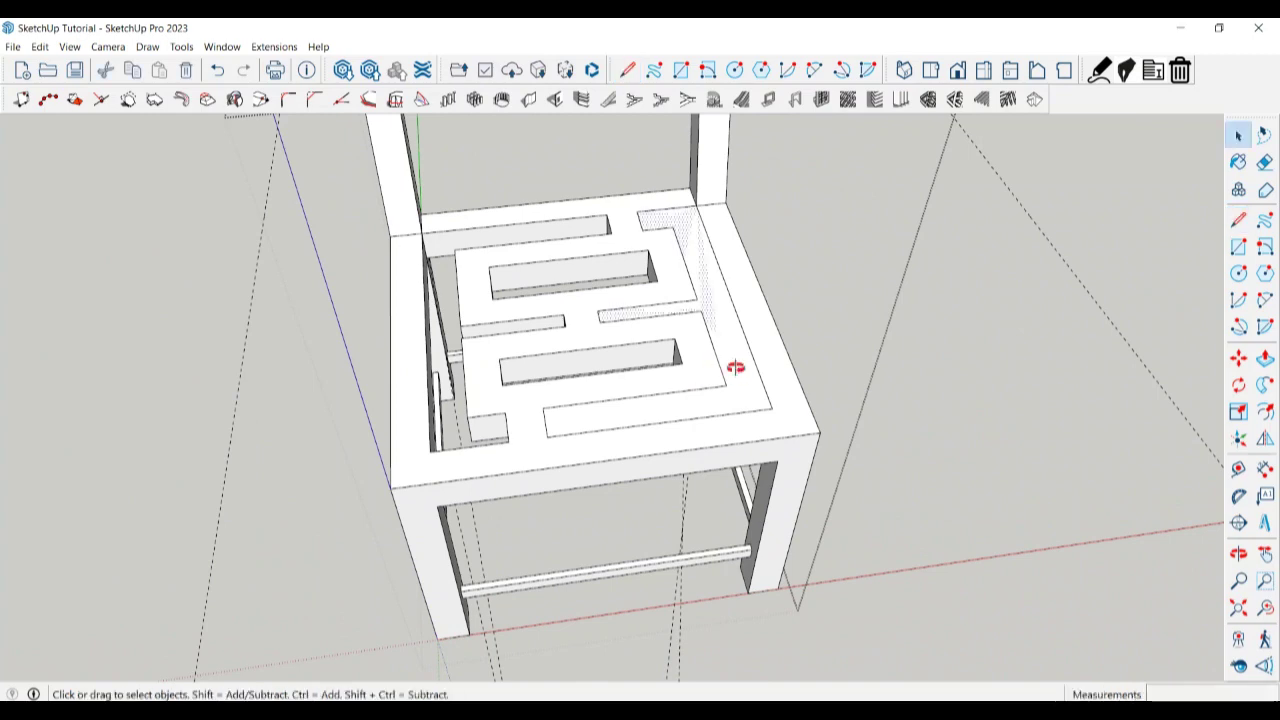
{"action": "mouse_move", "coordinate": [735, 367]}
{"action": "middle_mouse_down"}
{"action": "mouse_move", "coordinate": [600, 191]}
{"action": "mouse_move", "coordinate": [651, 417]}
{"action": "mouse_move", "coordinate": [691, 405]}
{"action": "middle_mouse_up"}
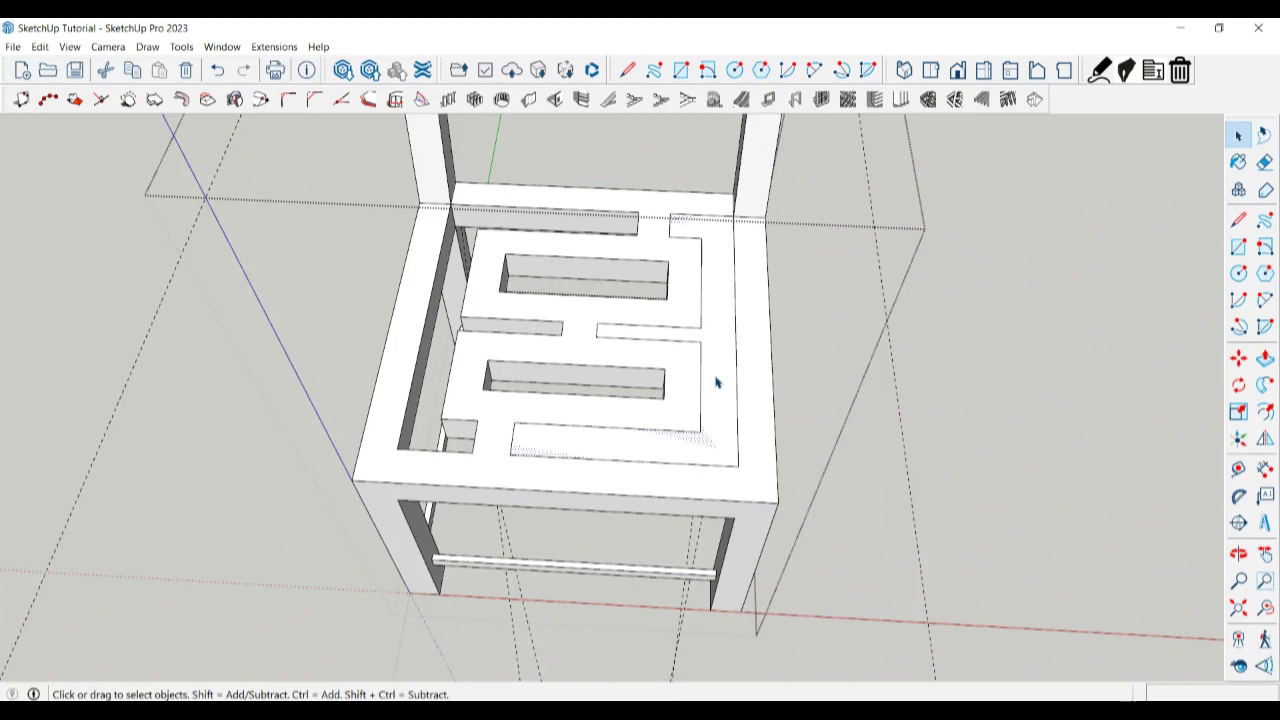
{"action": "left_click", "coordinate": [715, 387]}
{"action": "left_click", "coordinate": [716, 405]}
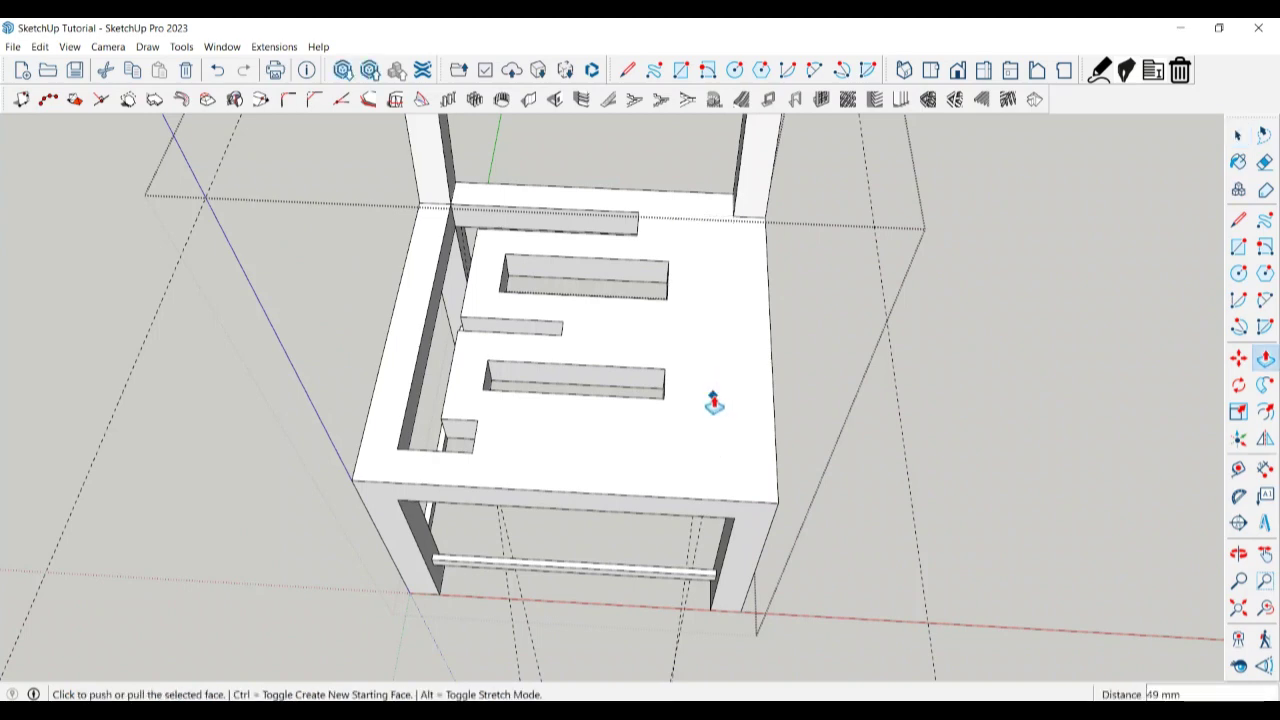
{"action": "key", "text": "ctrl+z"}
Draw a line closing the gap where the back post meets the seat's rear edge.
{"action": "key", "text": "space"}
{"action": "scroll", "coordinate": [714, 402], "scroll_direction": "down", "scroll_amount": 3}
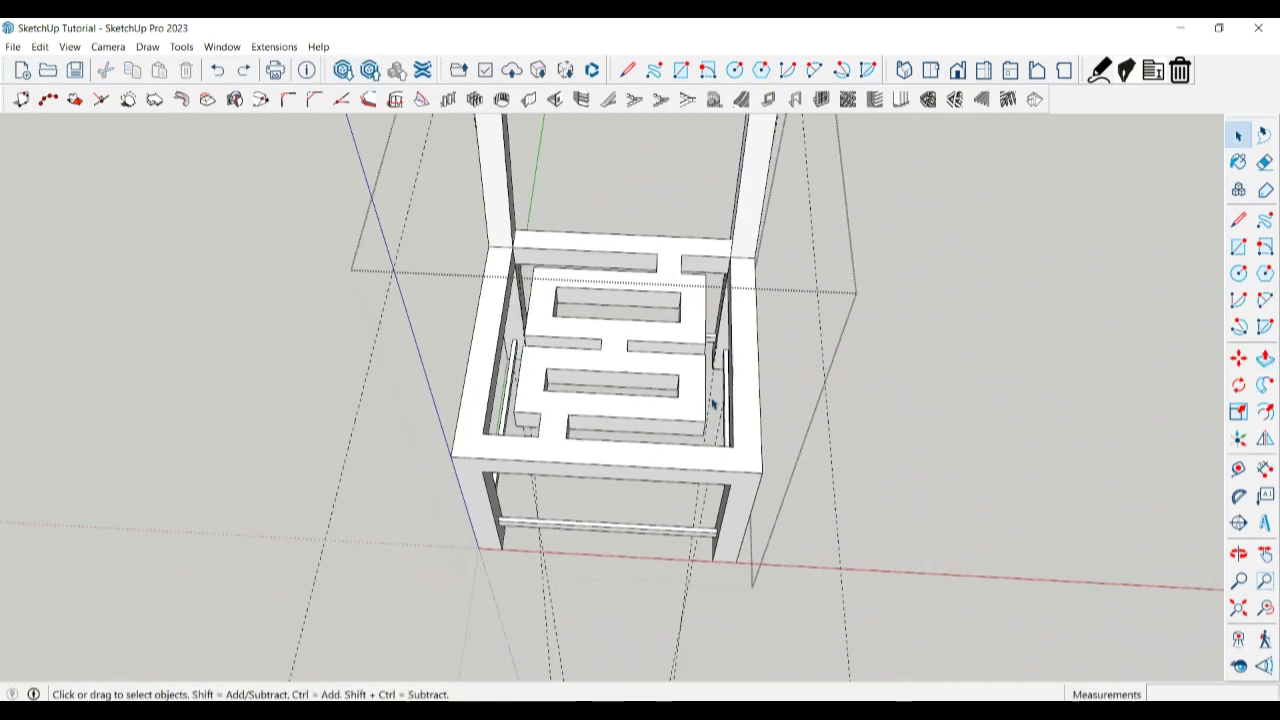
{"action": "mouse_move", "coordinate": [1031, 280]}
{"action": "middle_mouse_down"}
{"action": "mouse_move", "coordinate": [545, 108]}
{"action": "mouse_move", "coordinate": [583, 269]}
{"action": "mouse_move", "coordinate": [603, 180]}
{"action": "mouse_move", "coordinate": [599, 122]}
{"action": "mouse_move", "coordinate": [575, 331]}
{"action": "middle_mouse_up"}
{"action": "scroll", "coordinate": [575, 331], "scroll_direction": "up", "scroll_amount": 3}
{"action": "scroll", "coordinate": [575, 331], "scroll_direction": "up", "scroll_amount": 3}
{"action": "key", "text": "space"}
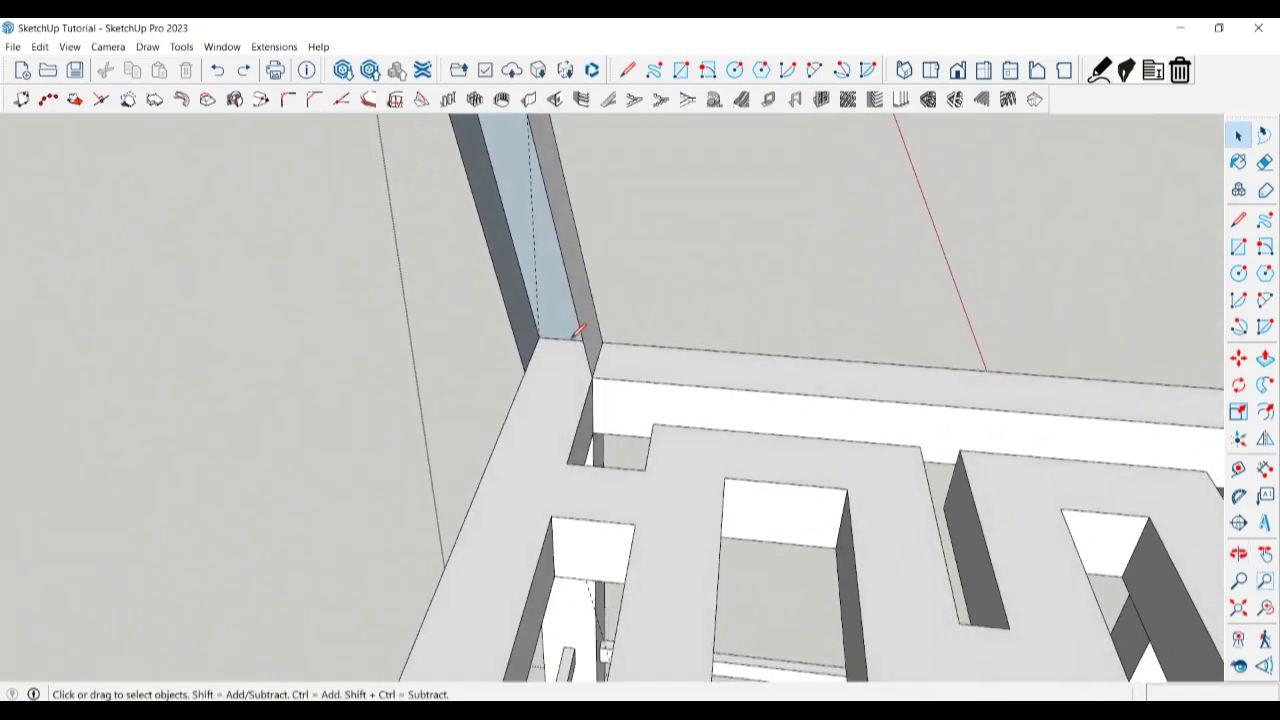
{"action": "key", "text": "l"}
{"action": "left_click", "coordinate": [532, 362]}
{"action": "key", "text": "space"}
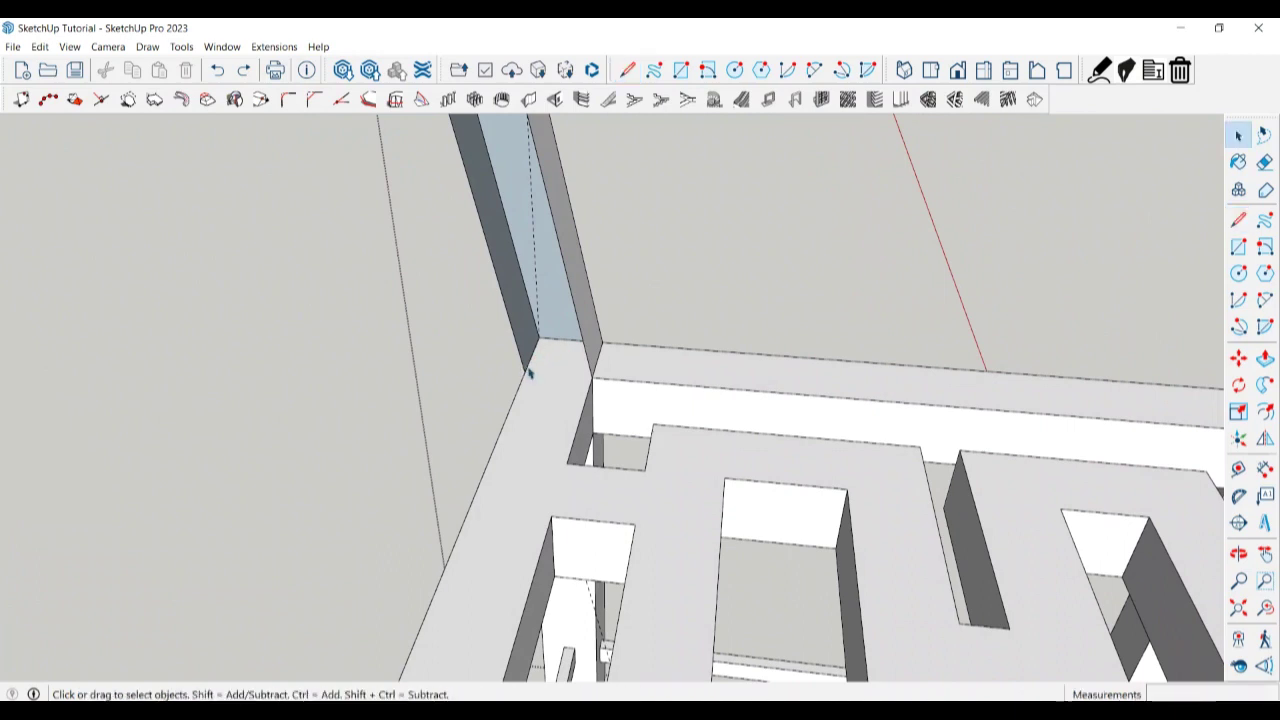
{"action": "key", "text": "l"}
{"action": "left_click", "coordinate": [525, 370]}
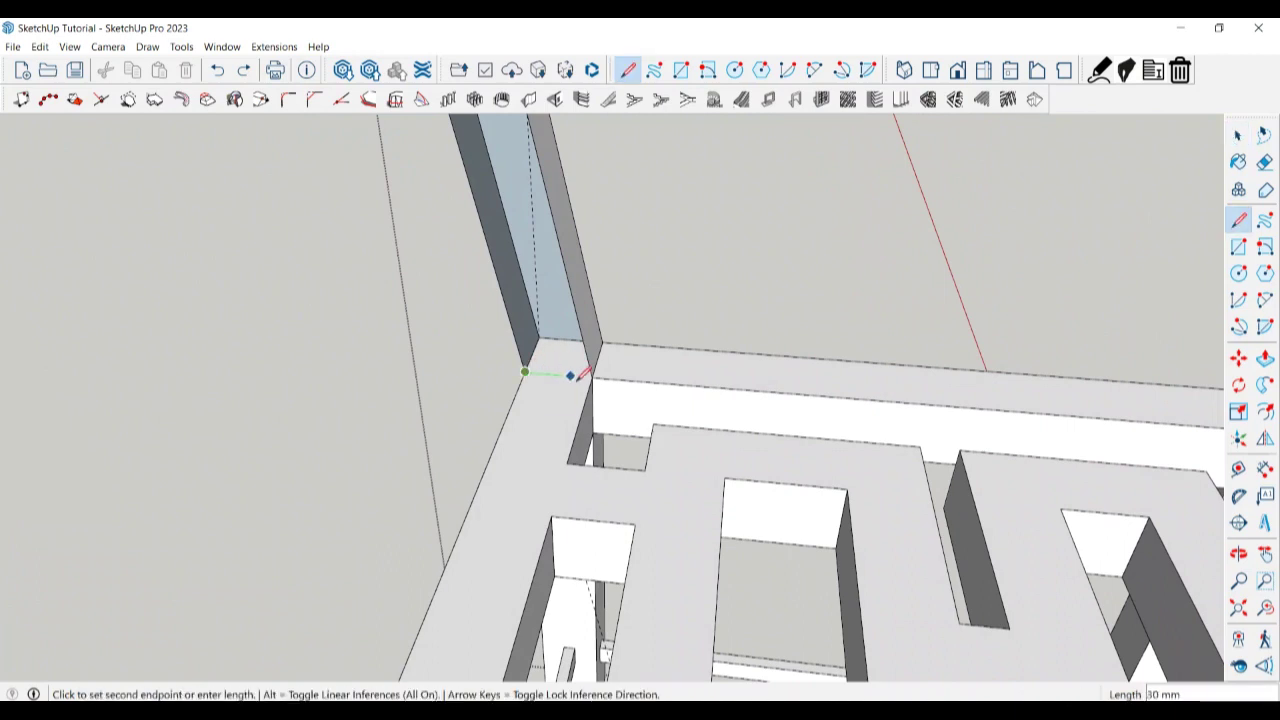
{"action": "left_click", "coordinate": [596, 374]}
{"action": "key", "text": "space"}
{"action": "mouse_move", "coordinate": [596, 374]}
{"action": "middle_mouse_down"}
{"action": "mouse_move", "coordinate": [667, 452]}
{"action": "mouse_move", "coordinate": [912, 483]}
{"action": "middle_mouse_up"}
Double-click into the chair group and select the maze seat face inside it.
{"action": "left_click", "coordinate": [869, 510]}
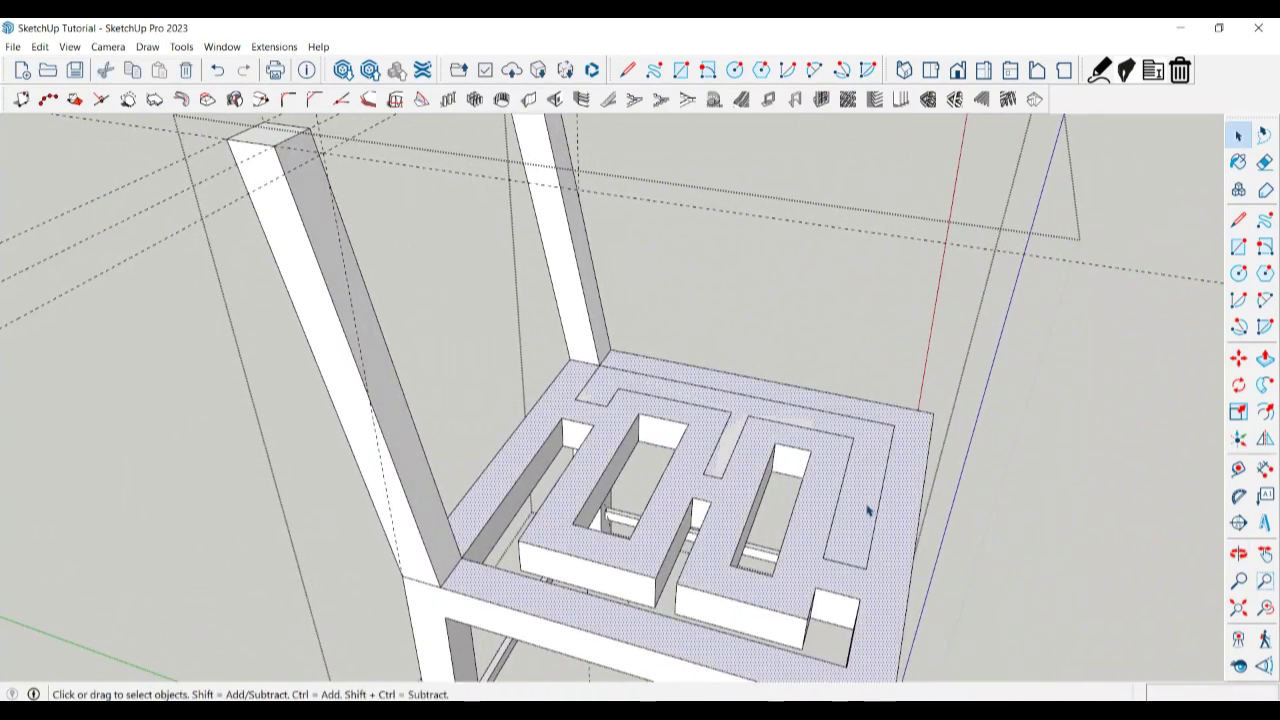
{"action": "double_click", "coordinate": [861, 503]}
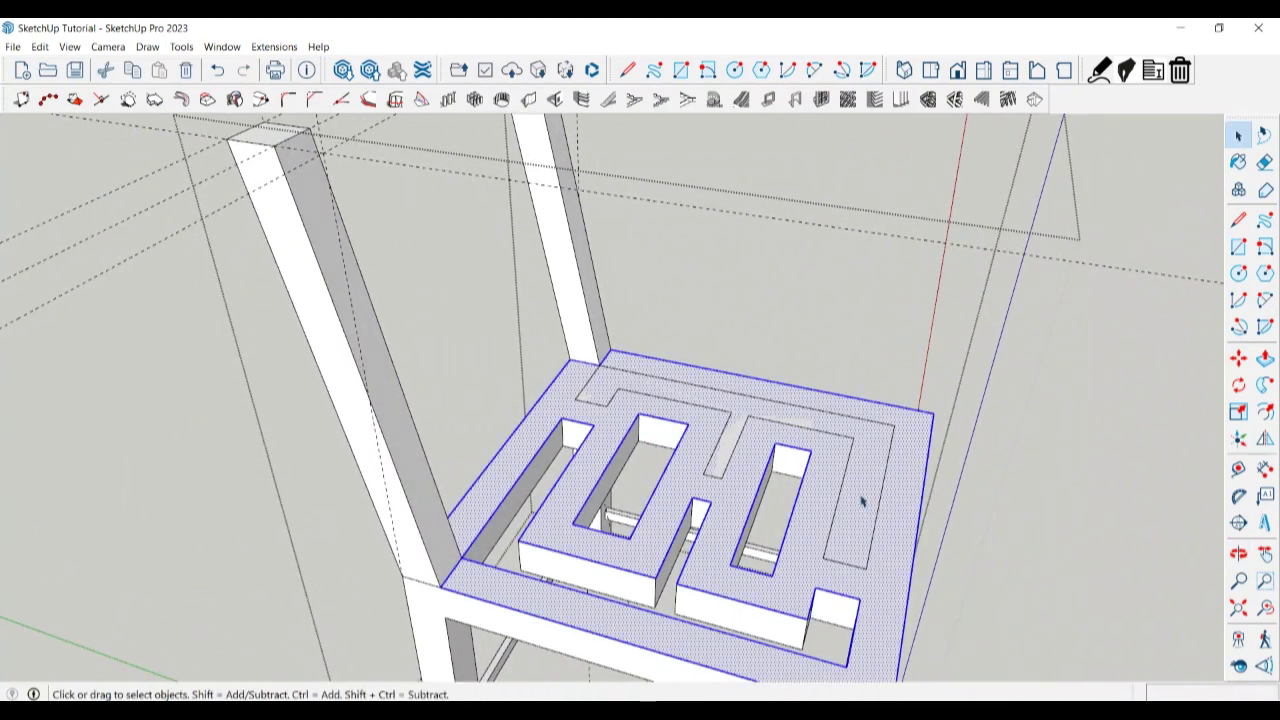
{"action": "left_click", "coordinate": [935, 482]}
{"action": "left_click", "coordinate": [868, 487]}
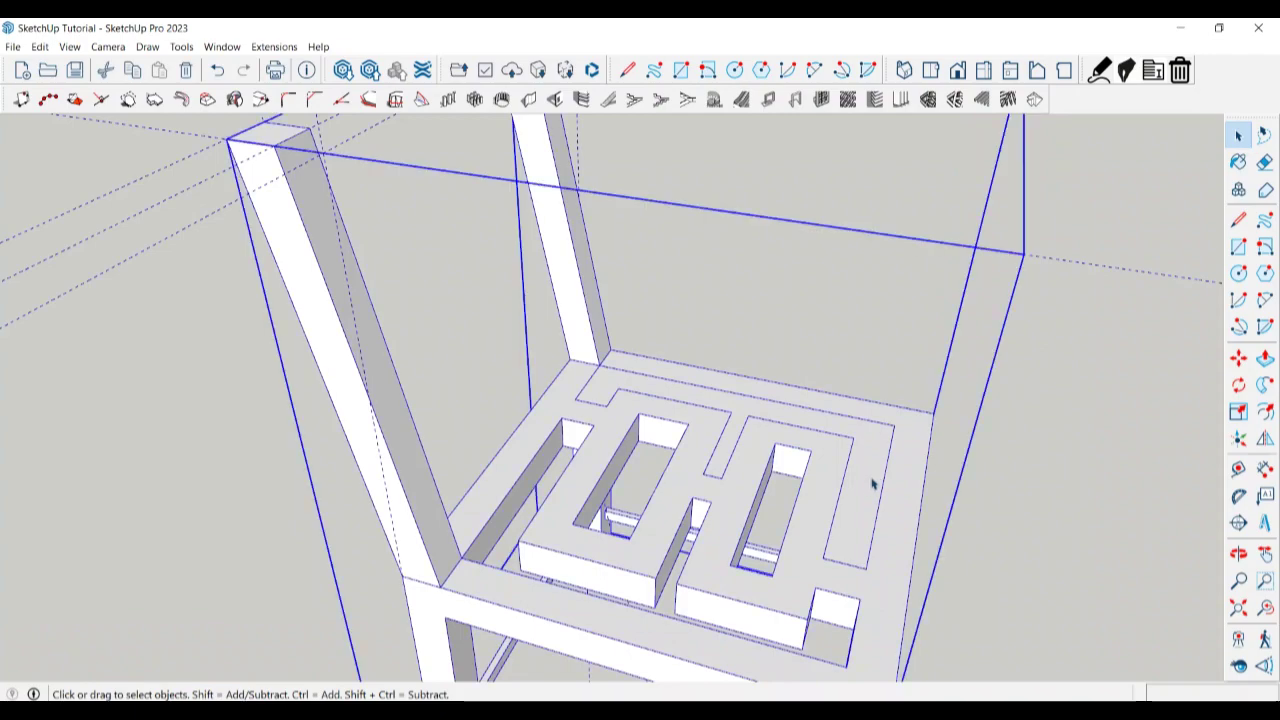
{"action": "double_click", "coordinate": [872, 484]}
{"action": "left_click", "coordinate": [865, 481]}
Orbit and zoom around the maze seat to inspect its slots.
{"action": "mouse_move", "coordinate": [864, 481]}
{"action": "middle_mouse_down"}
{"action": "mouse_move", "coordinate": [574, 437]}
{"action": "mouse_move", "coordinate": [908, 591]}
{"action": "mouse_move", "coordinate": [769, 631]}
{"action": "middle_mouse_up"}
{"action": "scroll", "coordinate": [563, 434], "scroll_direction": "up", "scroll_amount": 3}
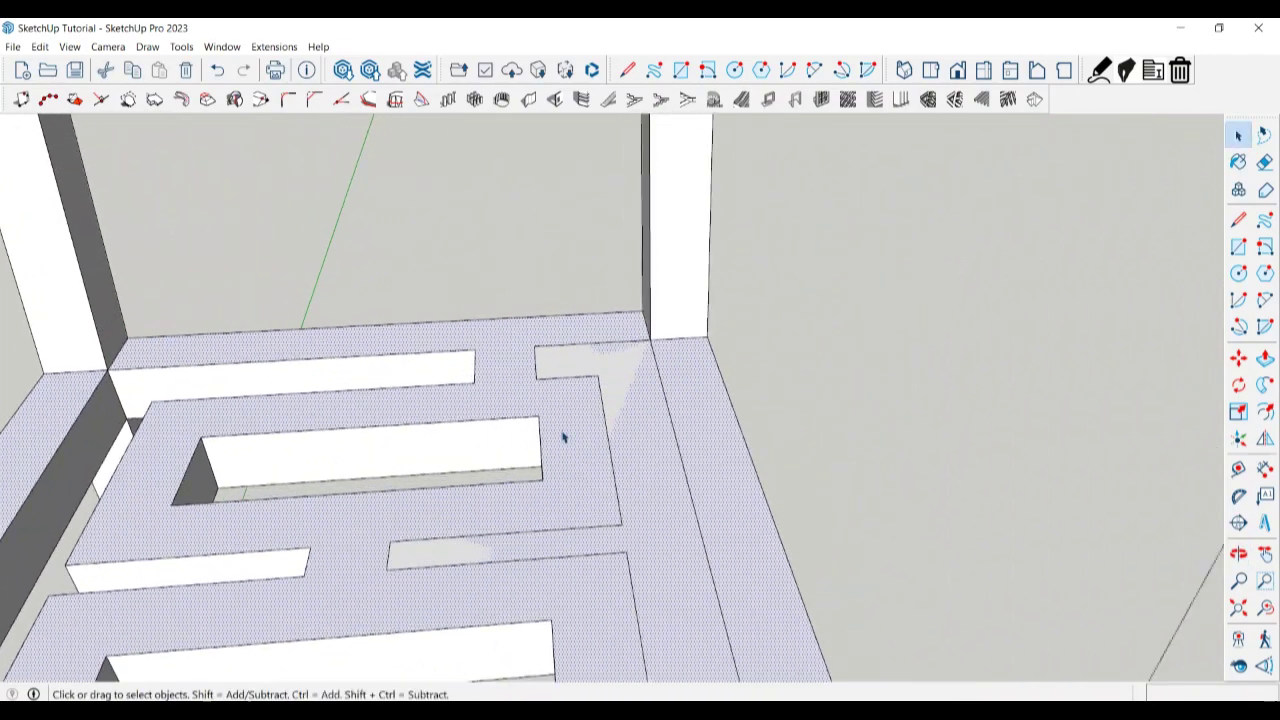
{"action": "mouse_move", "coordinate": [563, 434]}
{"action": "middle_mouse_down"}
{"action": "mouse_move", "coordinate": [646, 434]}
{"action": "mouse_move", "coordinate": [640, 514]}
{"action": "mouse_move", "coordinate": [640, 477]}
{"action": "mouse_move", "coordinate": [480, 357]}
{"action": "mouse_move", "coordinate": [471, 537]}
{"action": "middle_mouse_up"}
{"action": "scroll", "coordinate": [640, 486], "scroll_direction": "down", "scroll_amount": 2}
{"action": "scroll", "coordinate": [630, 467], "scroll_direction": "down", "scroll_amount": 2}
{"action": "scroll", "coordinate": [630, 467], "scroll_direction": "down", "scroll_amount": 2}
{"action": "scroll", "coordinate": [480, 560], "scroll_direction": "up", "scroll_amount": 2}
{"action": "scroll", "coordinate": [487, 595], "scroll_direction": "up", "scroll_amount": 2}
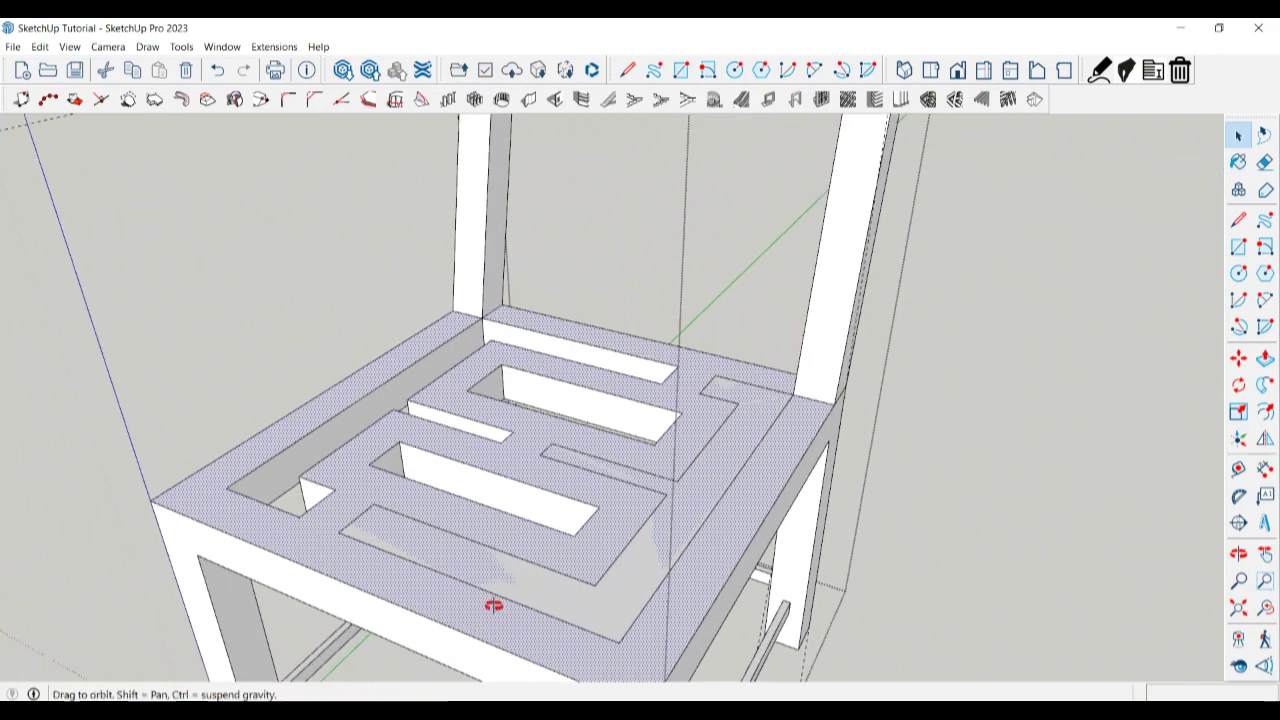
{"action": "middle_click_drag", "start_coordinate": [491, 606], "coordinate": [643, 634]}
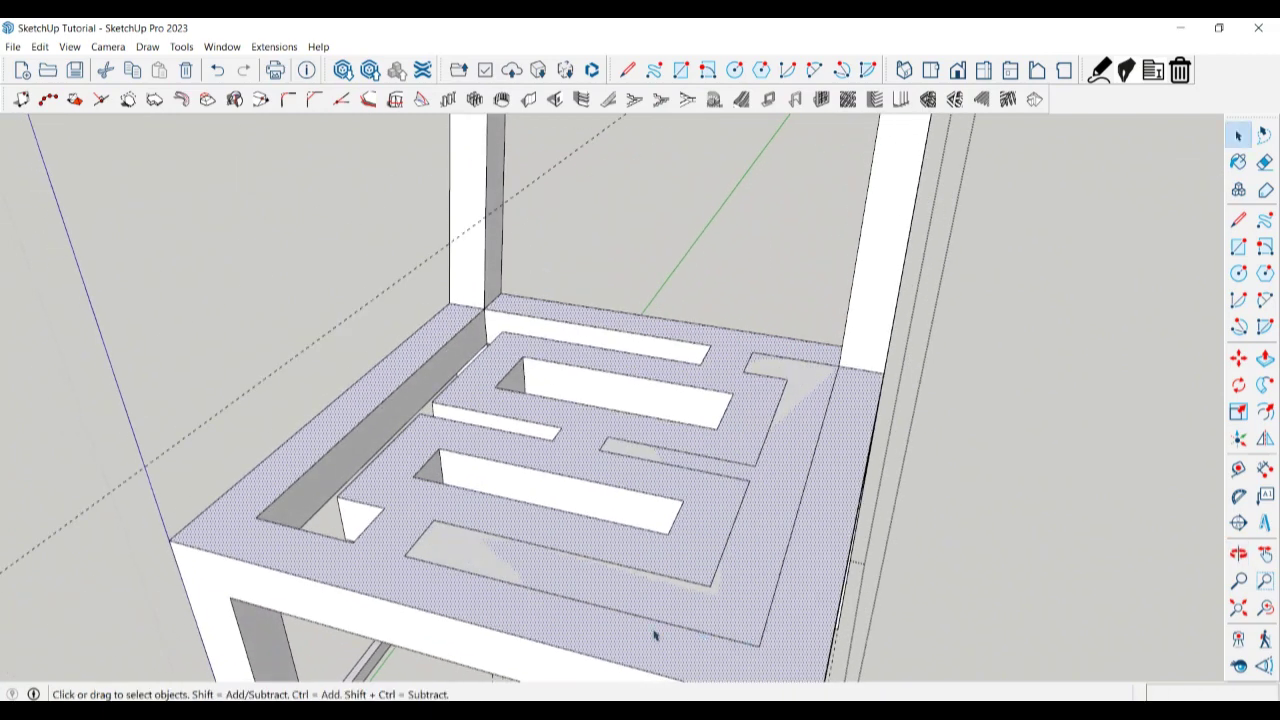
Trace edges along the maze path's right side and back opening on the seat top.
{"action": "key", "text": "l"}
{"action": "left_click", "coordinate": [404, 555]}
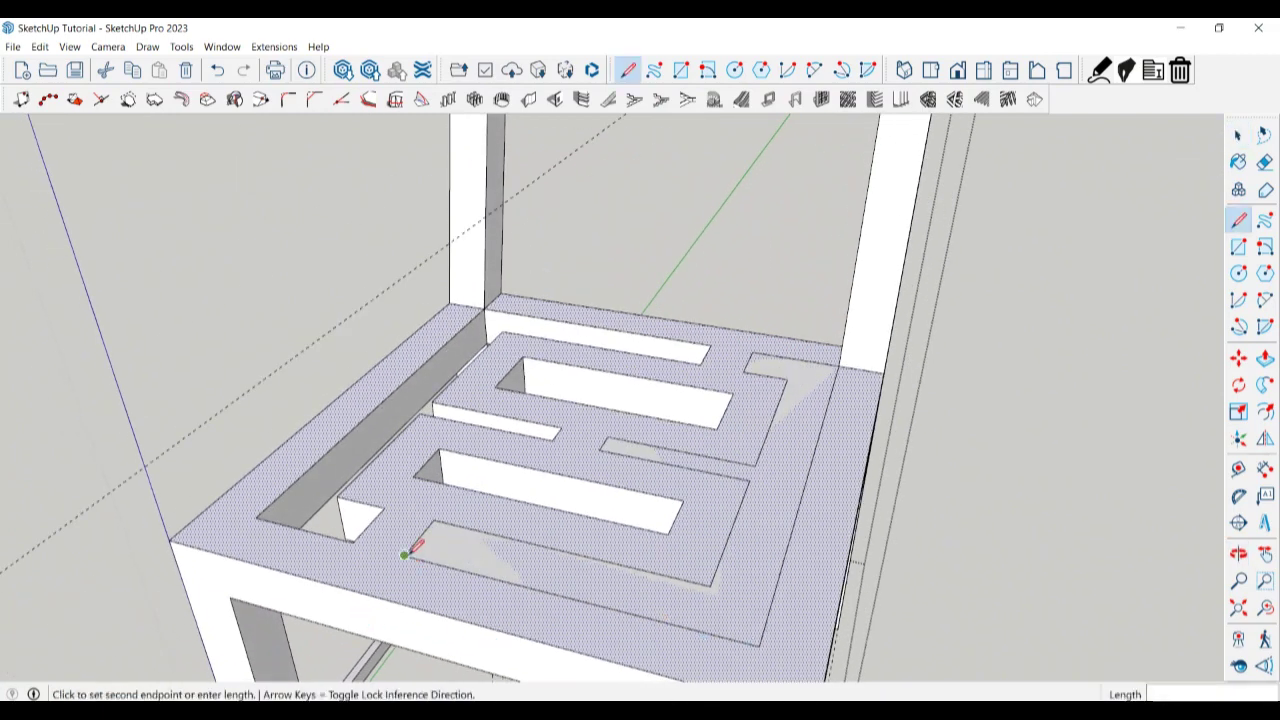
{"action": "left_click", "coordinate": [760, 645]}
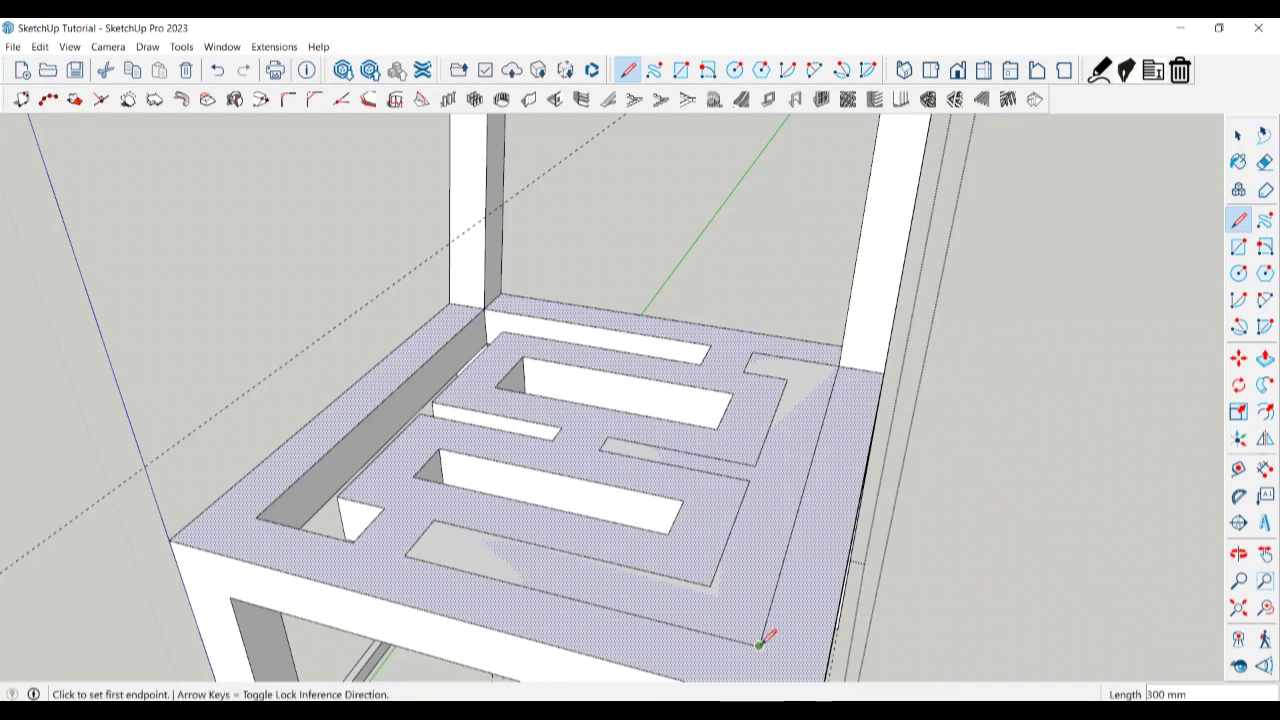
{"action": "left_click", "coordinate": [759, 645]}
{"action": "left_click", "coordinate": [839, 365]}
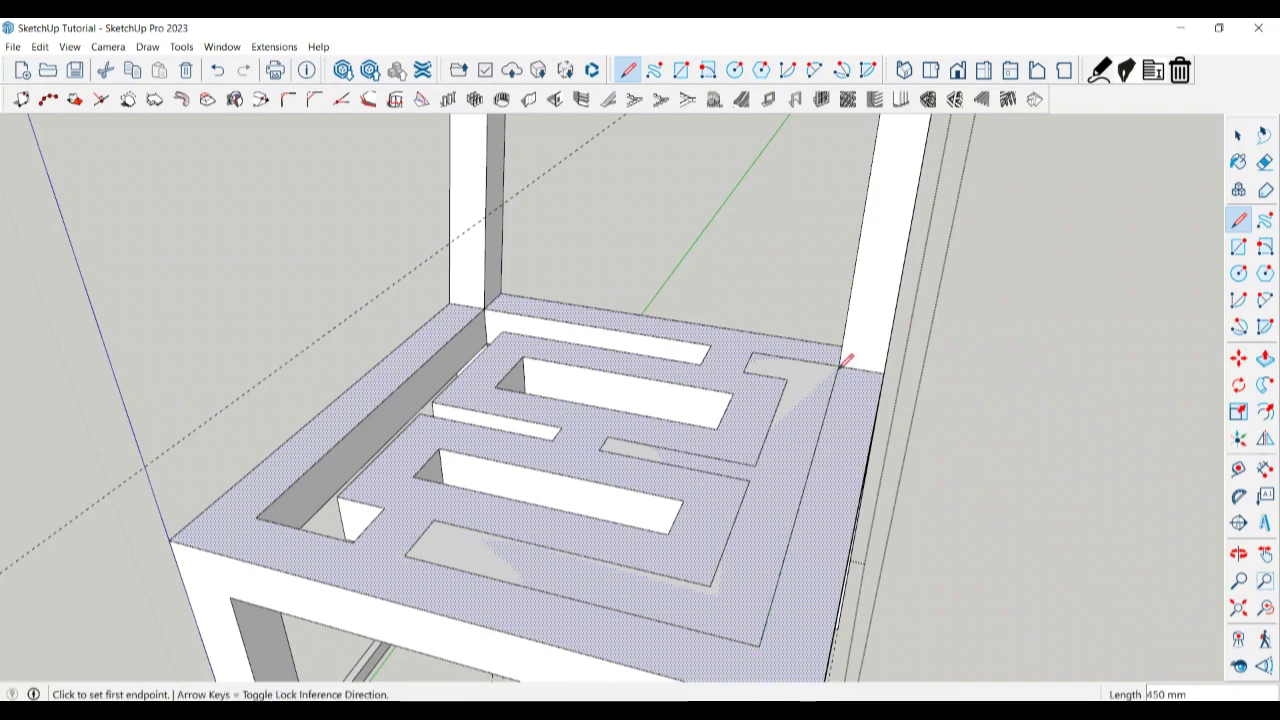
{"action": "left_click", "coordinate": [839, 365]}
{"action": "left_click", "coordinate": [753, 351]}
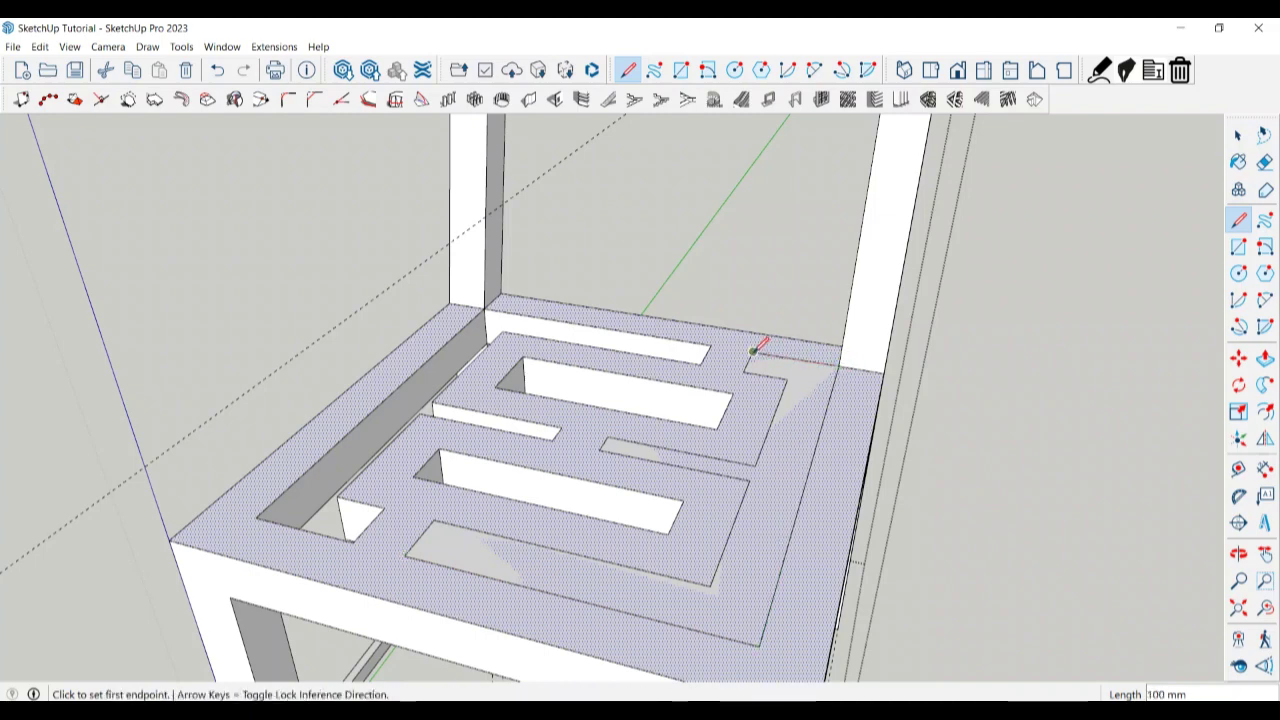
{"action": "left_click", "coordinate": [744, 371]}
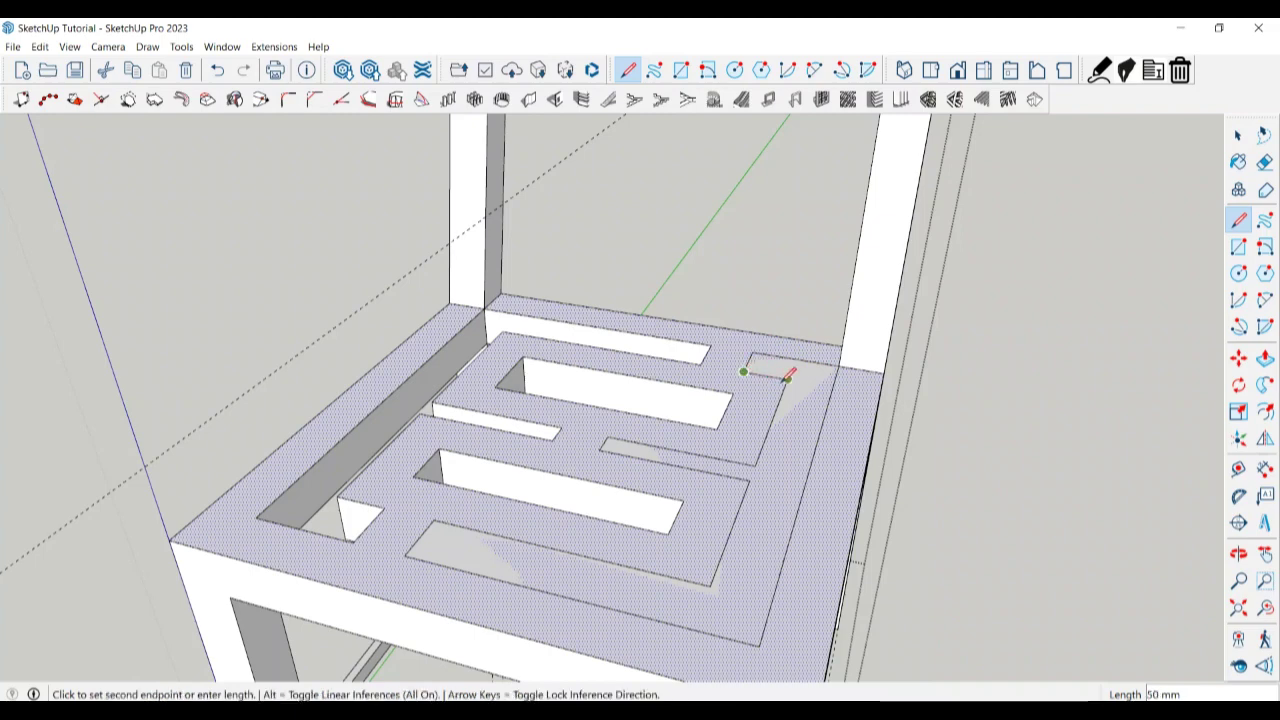
{"action": "left_click", "coordinate": [787, 377]}
{"action": "left_click", "coordinate": [787, 381]}
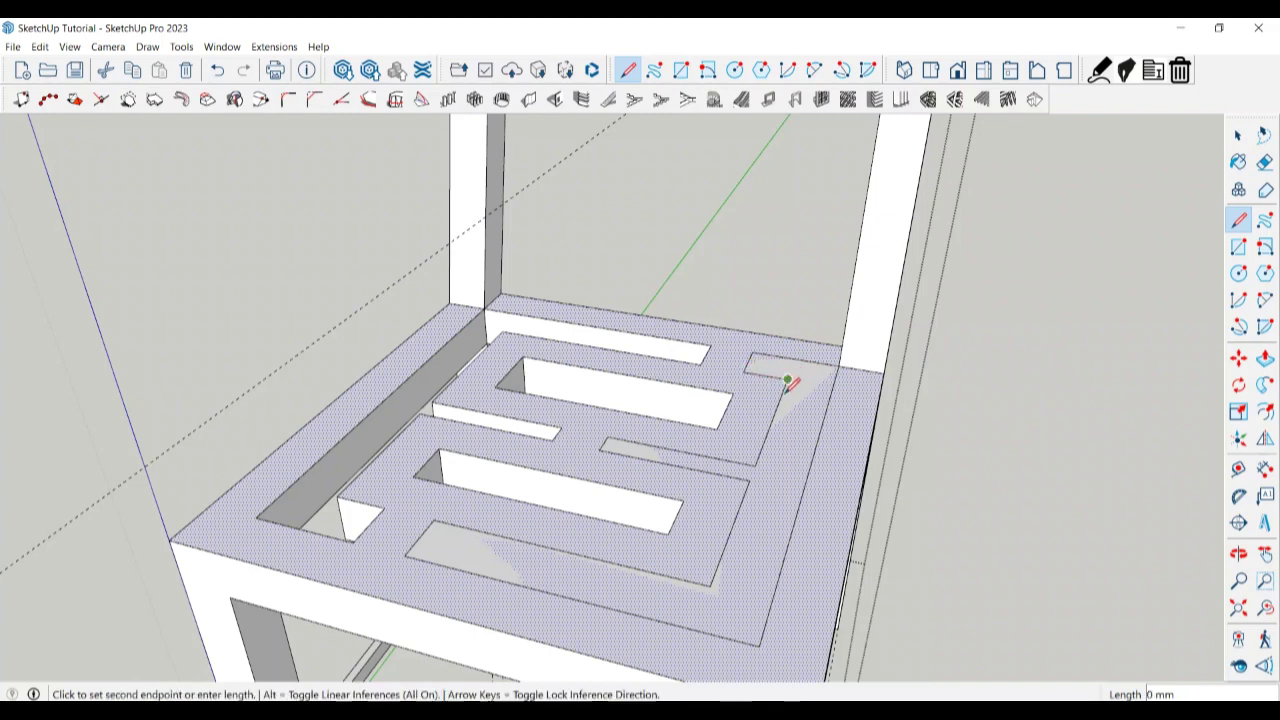
{"action": "left_click", "coordinate": [755, 464]}
{"action": "left_click", "coordinate": [755, 464]}
Add edges along the middle and front maze strips, splitting them into separate faces.
{"action": "left_click", "coordinate": [607, 436]}
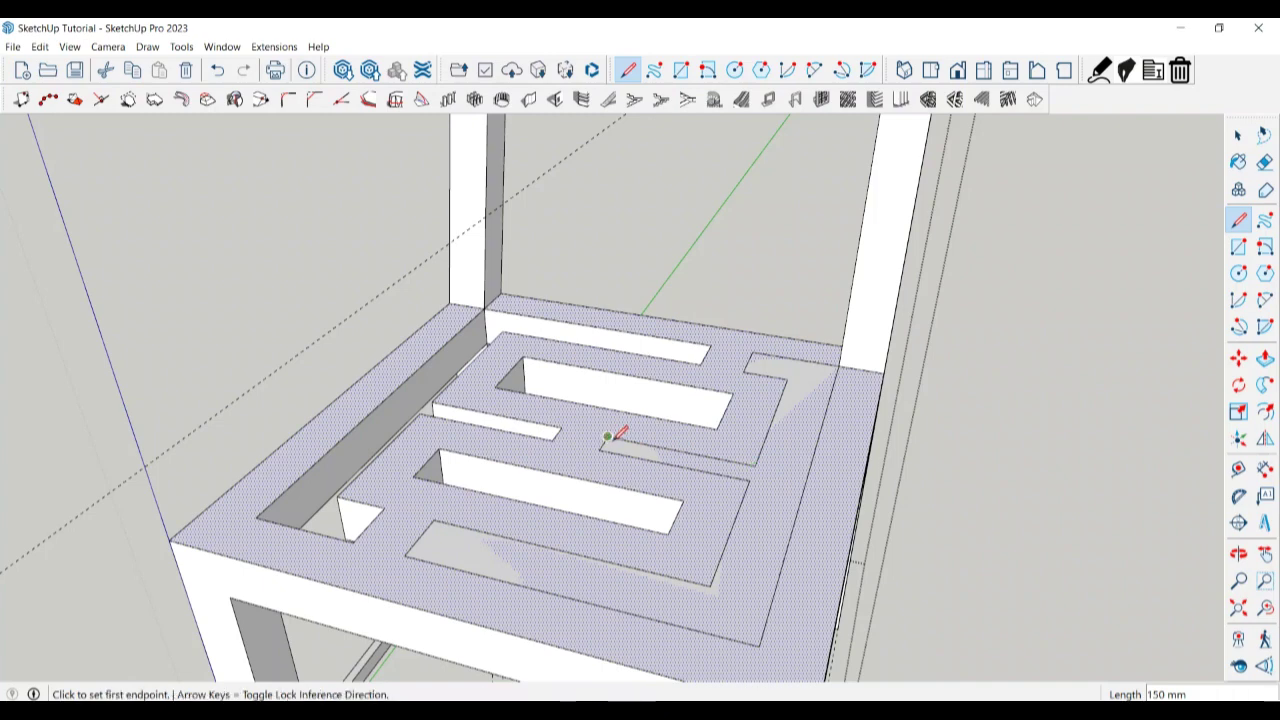
{"action": "left_click", "coordinate": [607, 436]}
{"action": "left_click", "coordinate": [601, 447]}
{"action": "left_click", "coordinate": [749, 479]}
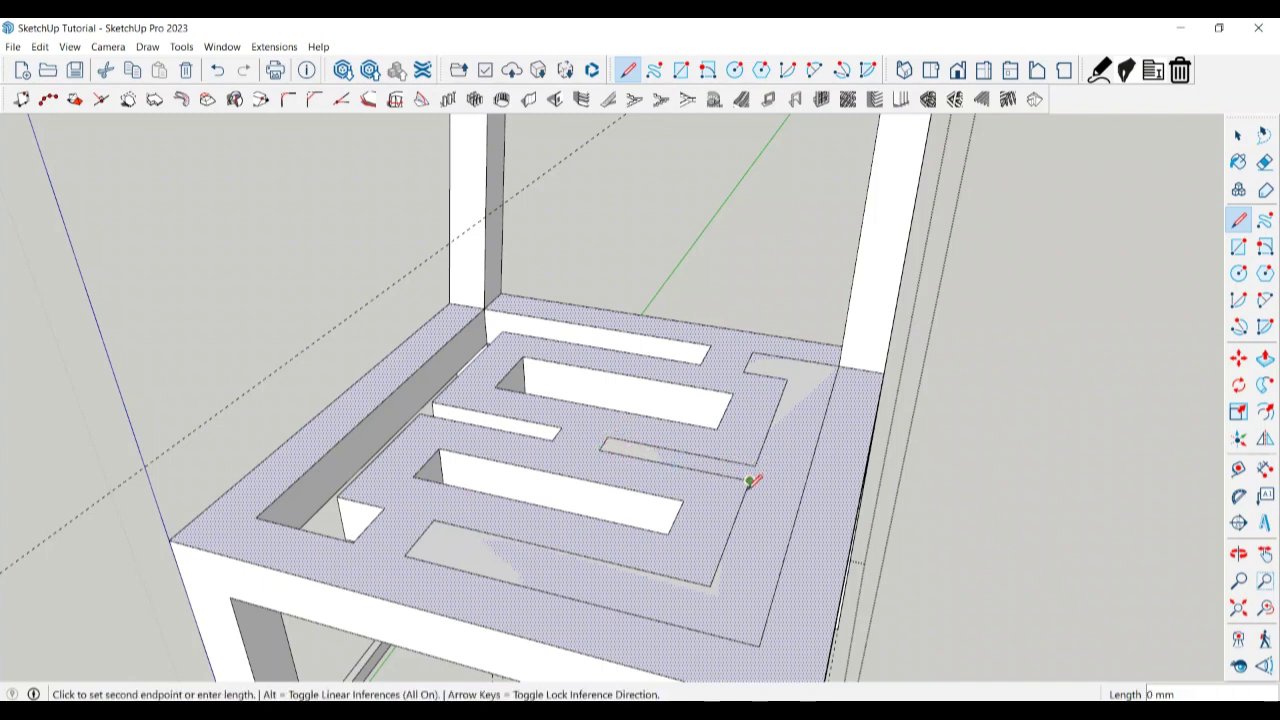
{"action": "left_click", "coordinate": [710, 585]}
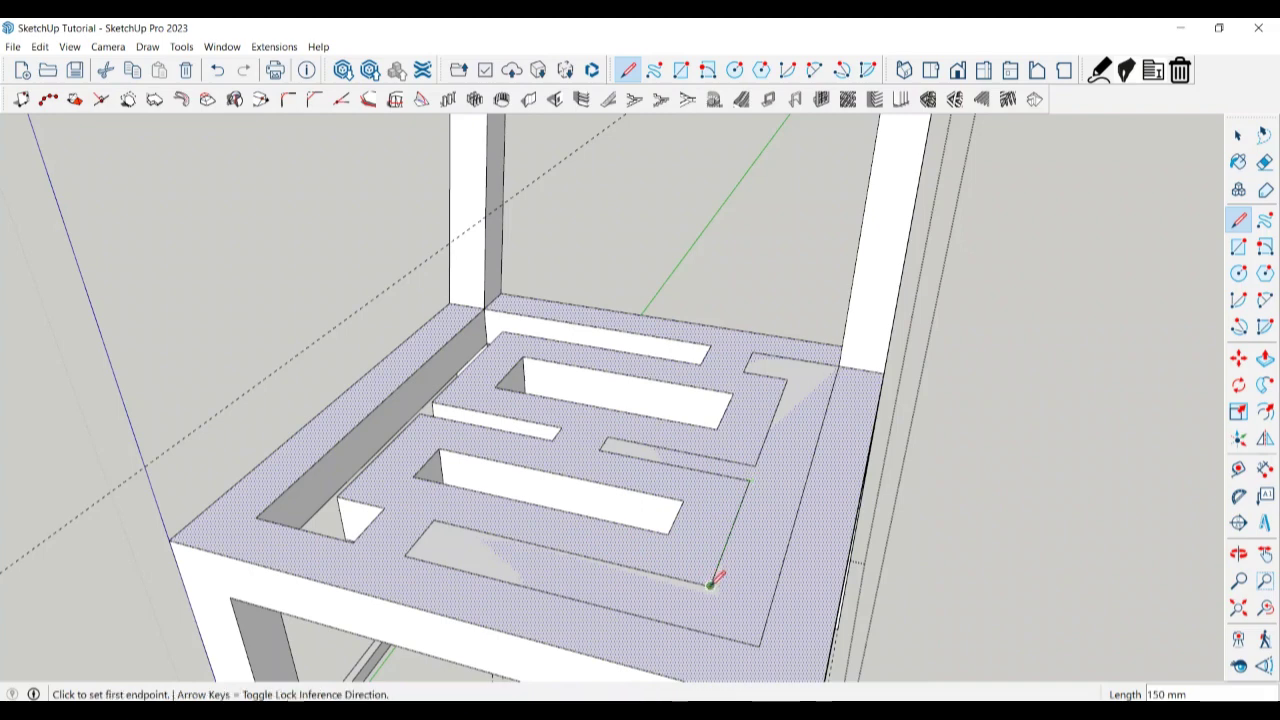
{"action": "left_click", "coordinate": [710, 585]}
{"action": "left_click", "coordinate": [435, 518]}
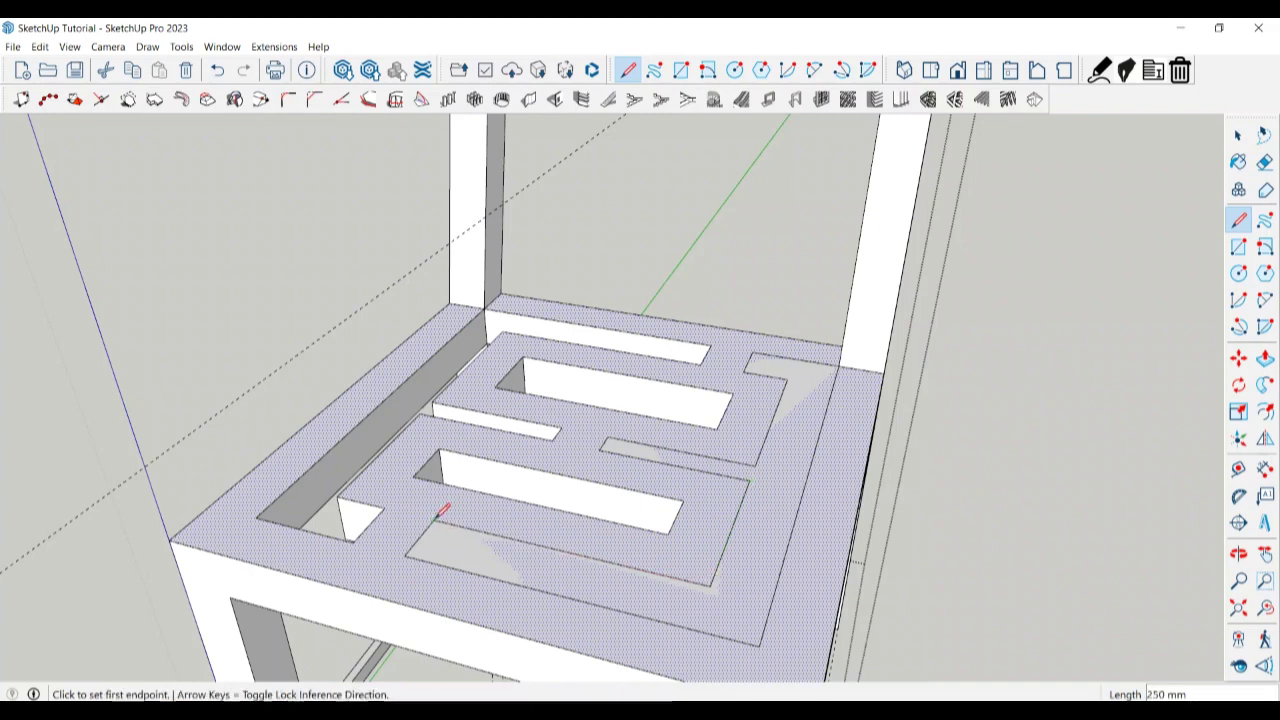
{"action": "left_click", "coordinate": [434, 519]}
{"action": "left_click", "coordinate": [404, 555]}
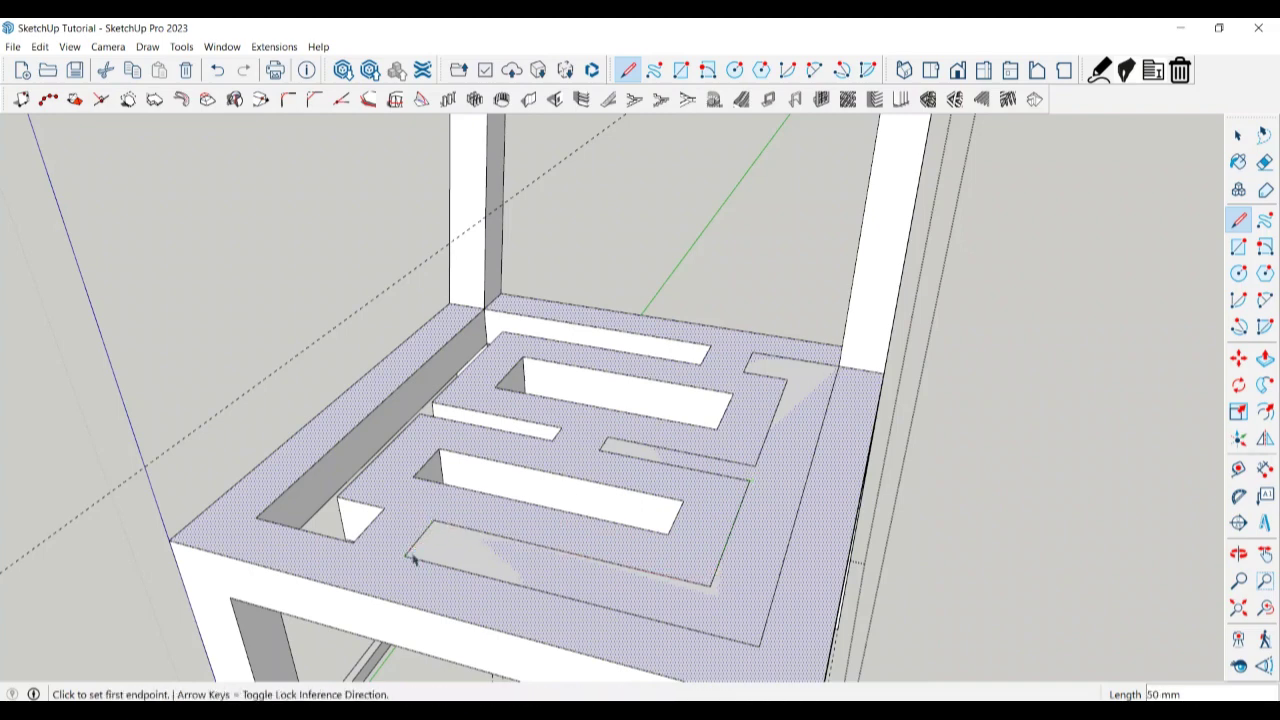
{"action": "key", "text": "space"}
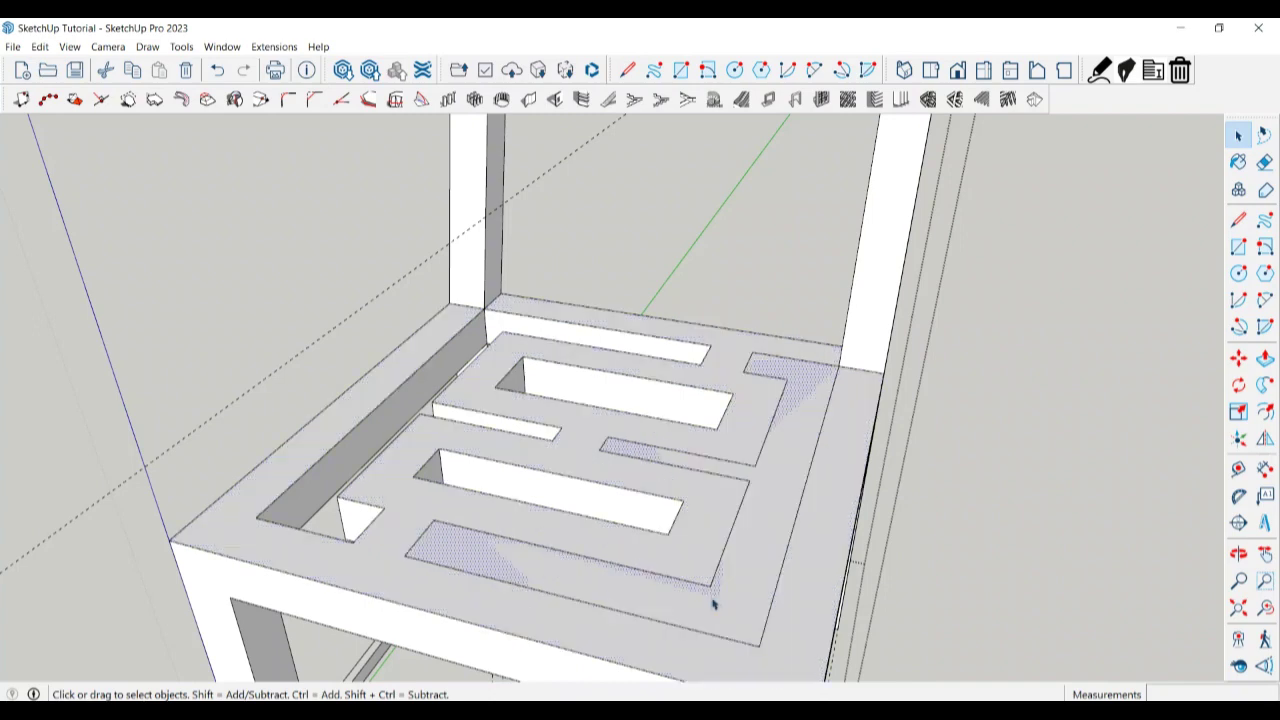
Push/Pull the selected maze strips up 31 mm.
{"action": "key", "text": "p"}
{"action": "left_click", "coordinate": [712, 615]}
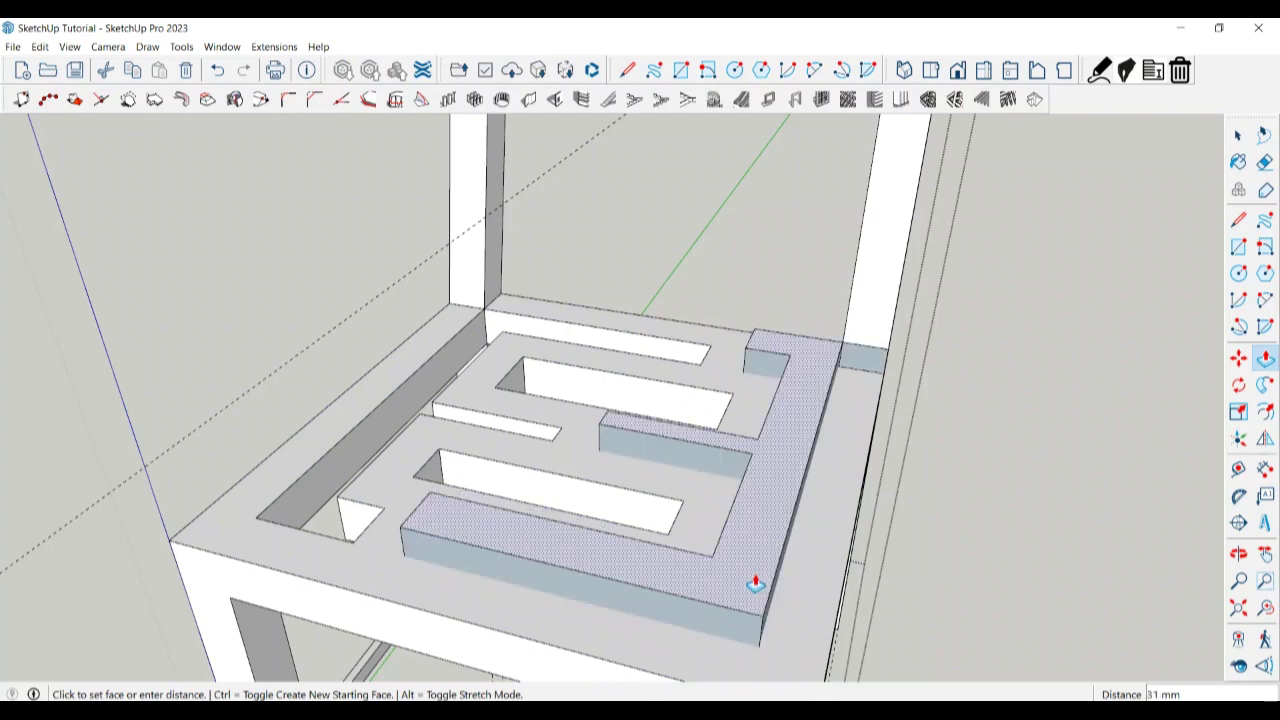
{"action": "left_click", "coordinate": [755, 580]}
{"action": "key", "text": "space"}
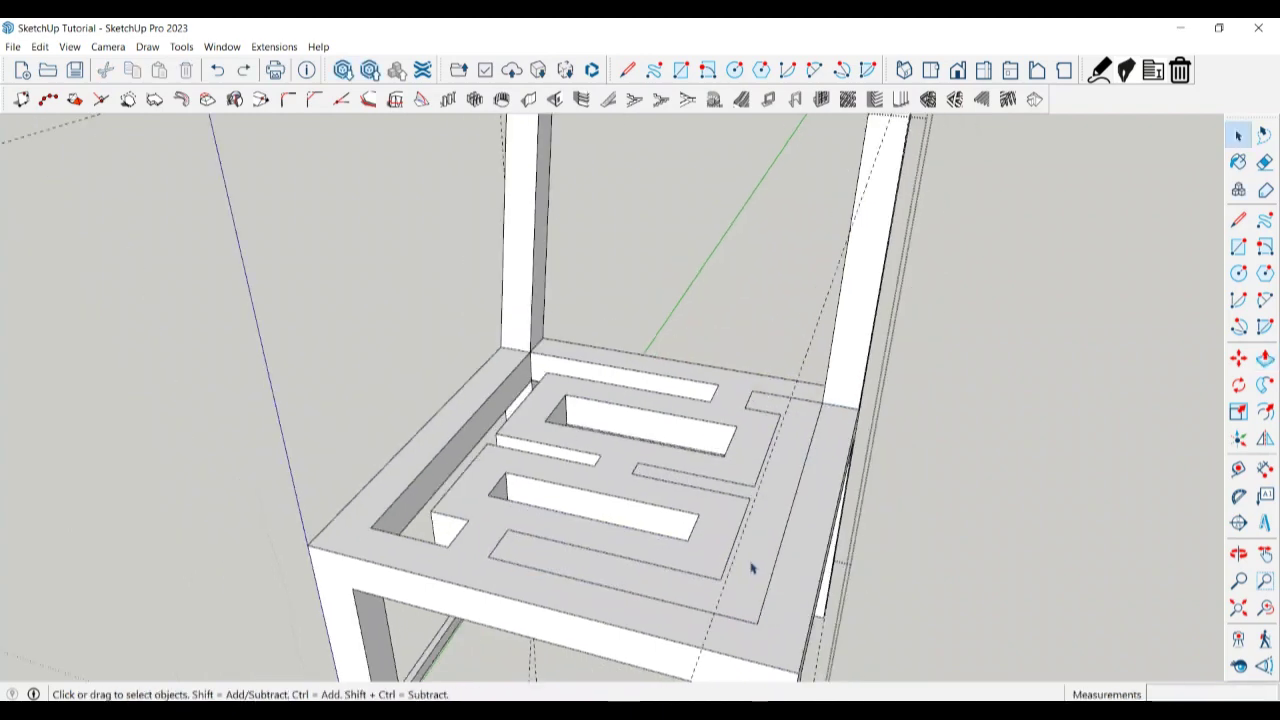
Delete the seat's remaining top face around the raised strips.
{"action": "mouse_move", "coordinate": [755, 580]}
{"action": "middle_mouse_down"}
{"action": "mouse_move", "coordinate": [868, 587]}
{"action": "mouse_move", "coordinate": [777, 557]}
{"action": "mouse_move", "coordinate": [800, 523]}
{"action": "middle_mouse_up"}
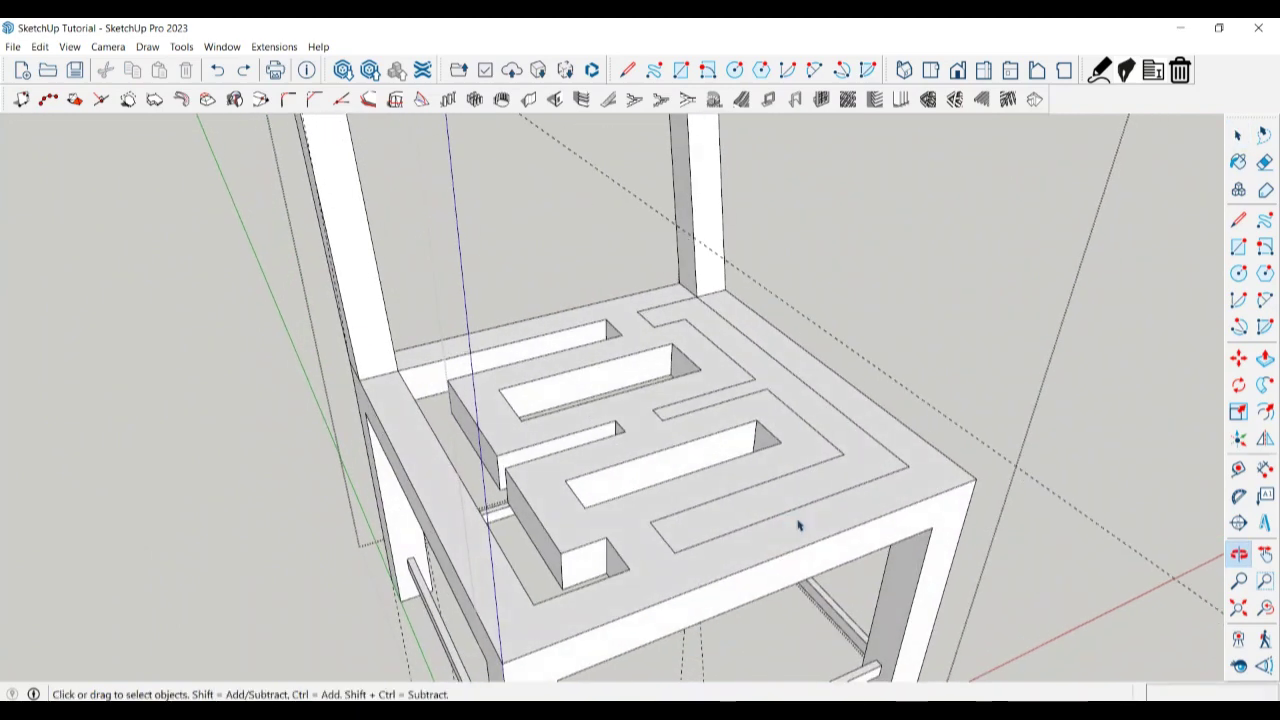
{"action": "left_click", "coordinate": [838, 480]}
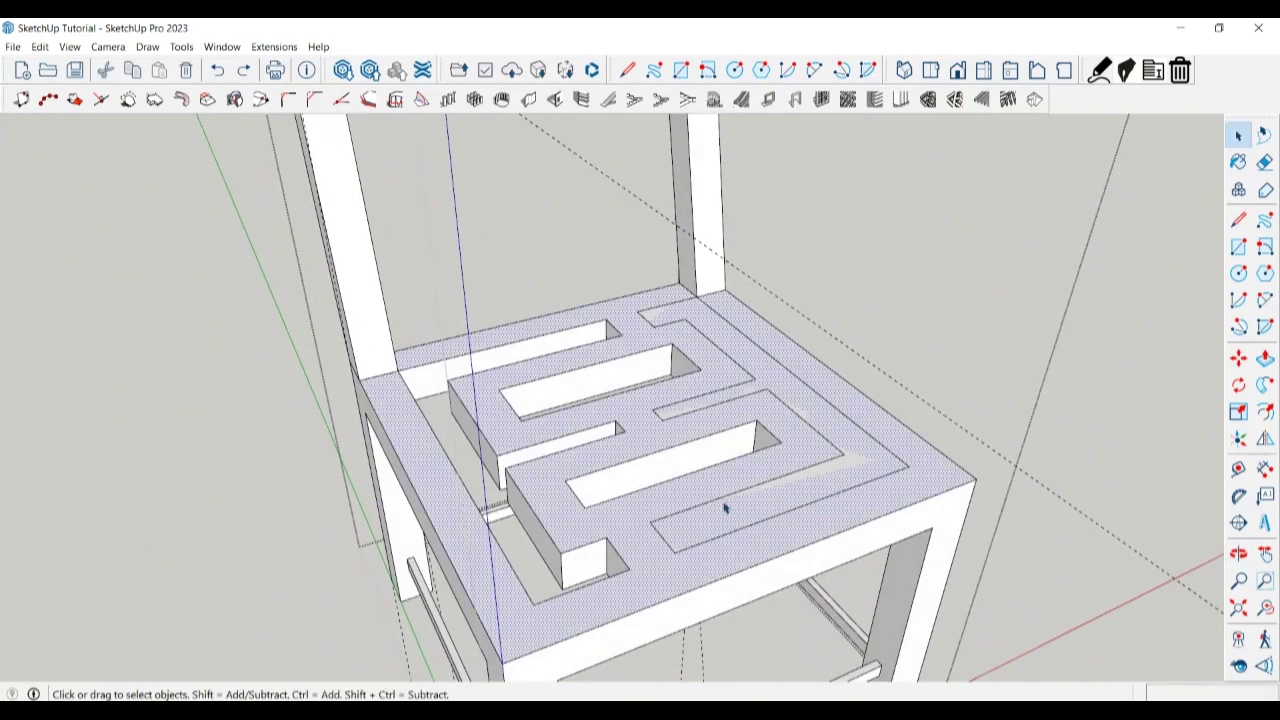
{"action": "key", "text": "Delete"}
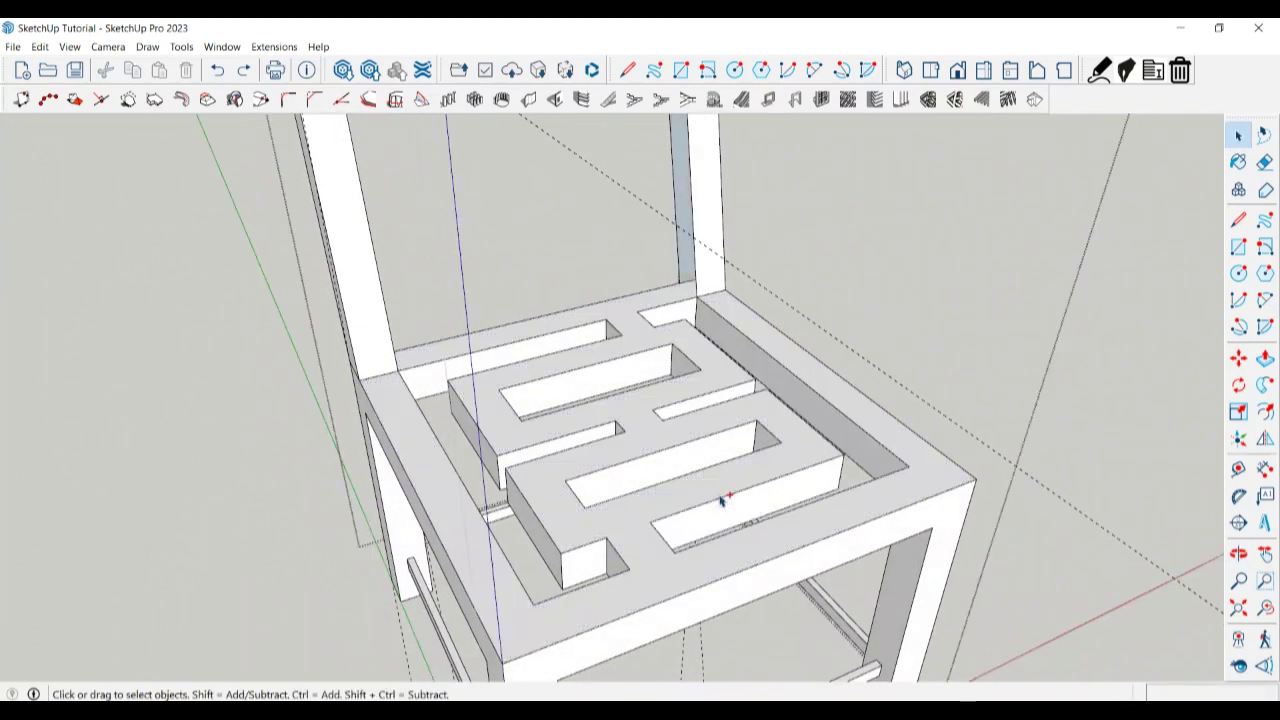
Orbit closer to inspect the recessed maze channel and back post.
{"action": "middle_click_drag", "start_coordinate": [720, 500], "coordinate": [994, 503]}
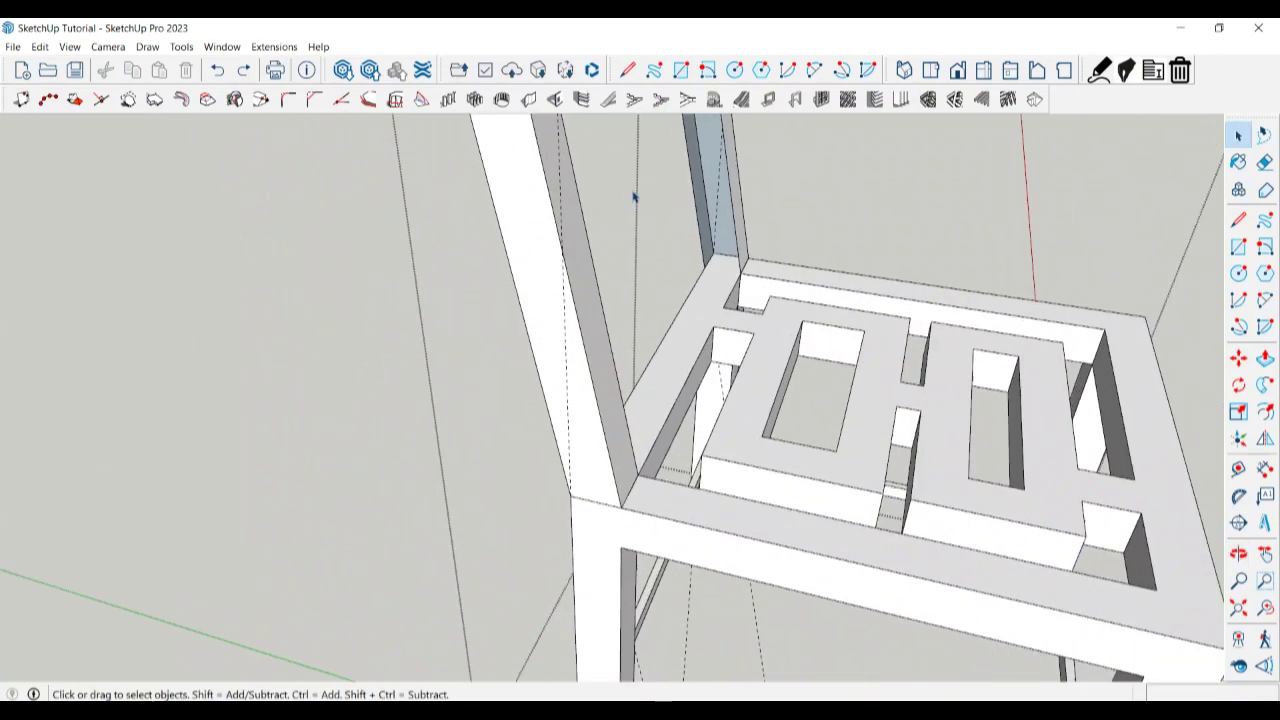
{"action": "scroll", "coordinate": [726, 251], "scroll_direction": "up", "scroll_amount": 3}
{"action": "middle_click_drag", "start_coordinate": [726, 251], "coordinate": [728, 273]}
{"action": "left_click", "coordinate": [741, 255]}
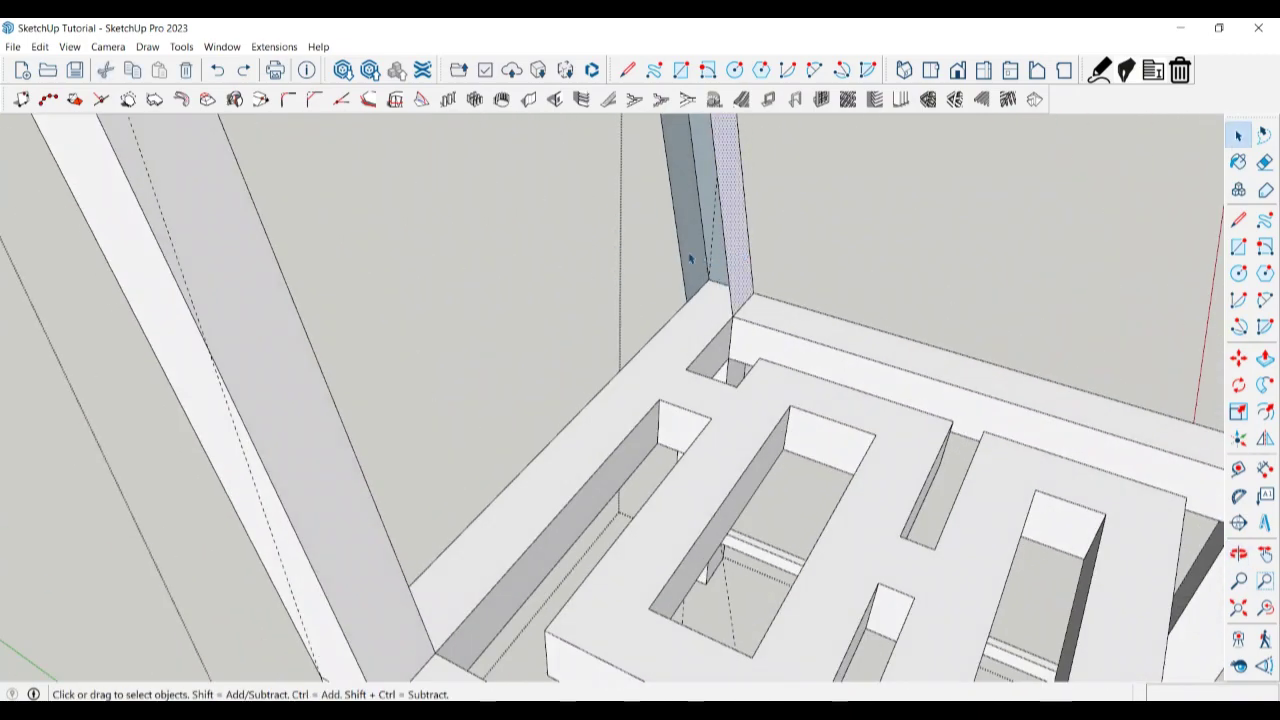
{"action": "left_click", "coordinate": [857, 309]}
{"action": "scroll", "coordinate": [857, 309], "scroll_direction": "up", "scroll_amount": 5}
{"action": "mouse_move", "coordinate": [857, 314]}
{"action": "middle_mouse_down"}
{"action": "mouse_move", "coordinate": [460, 251]}
{"action": "mouse_move", "coordinate": [680, 329]}
{"action": "mouse_move", "coordinate": [114, 223]}
{"action": "mouse_move", "coordinate": [651, 386]}
{"action": "mouse_move", "coordinate": [743, 400]}
{"action": "mouse_move", "coordinate": [778, 446]}
{"action": "middle_mouse_up"}
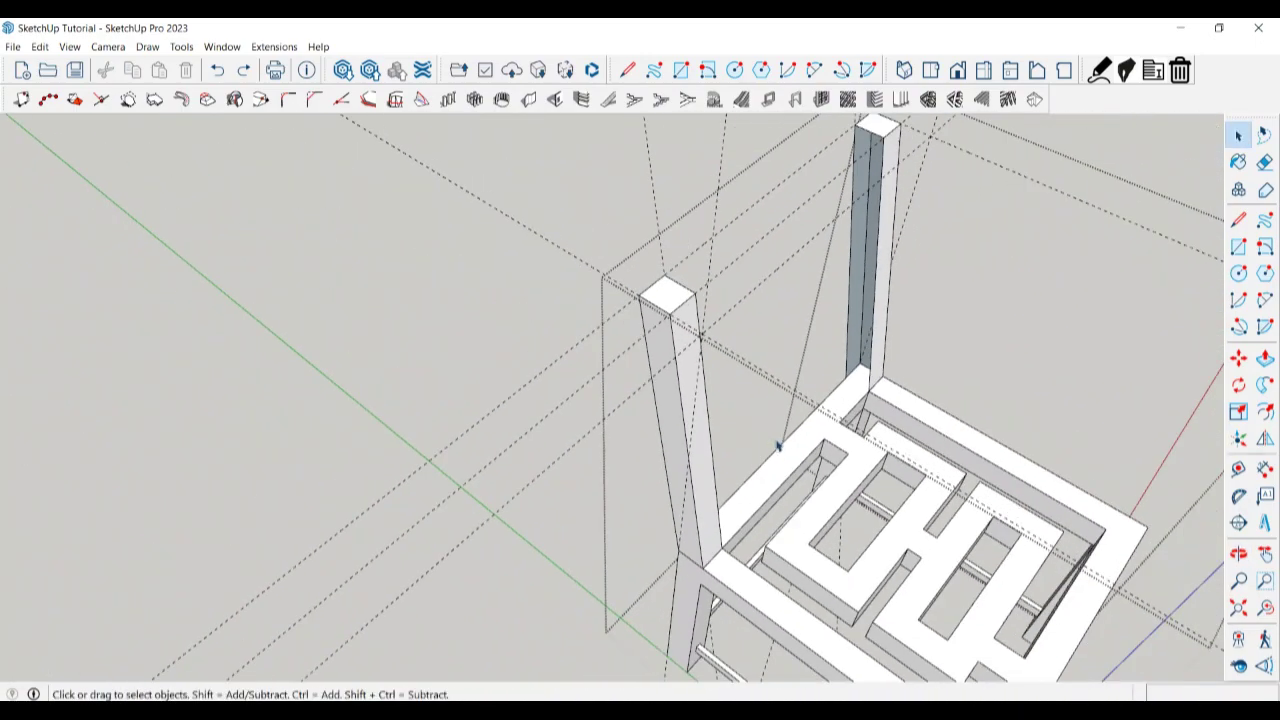
Draw an edge across the top of the back post.
{"action": "scroll", "coordinate": [880, 251], "scroll_direction": "down", "scroll_amount": 2}
{"action": "scroll", "coordinate": [860, 245], "scroll_direction": "up", "scroll_amount": 3}
{"action": "scroll", "coordinate": [845, 240], "scroll_direction": "up", "scroll_amount": 3}
{"action": "key", "text": "l"}
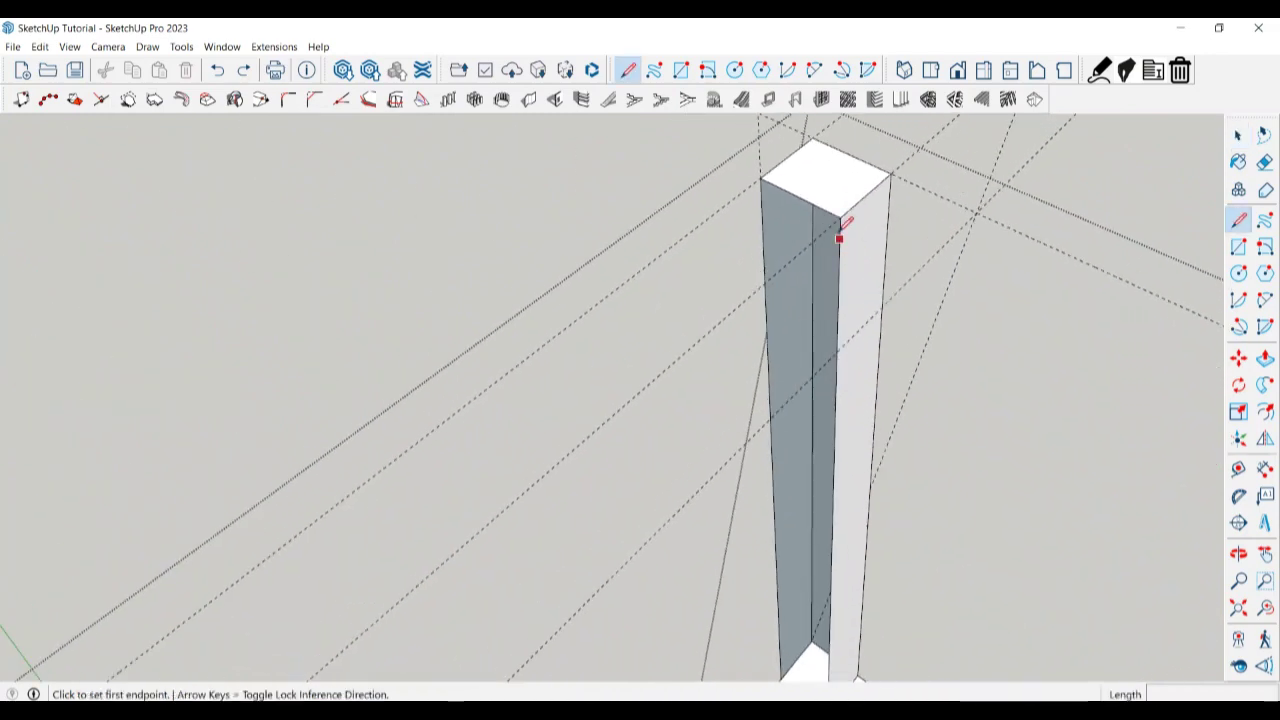
{"action": "left_click", "coordinate": [839, 238]}
{"action": "left_click", "coordinate": [763, 180]}
{"action": "key", "text": "space"}
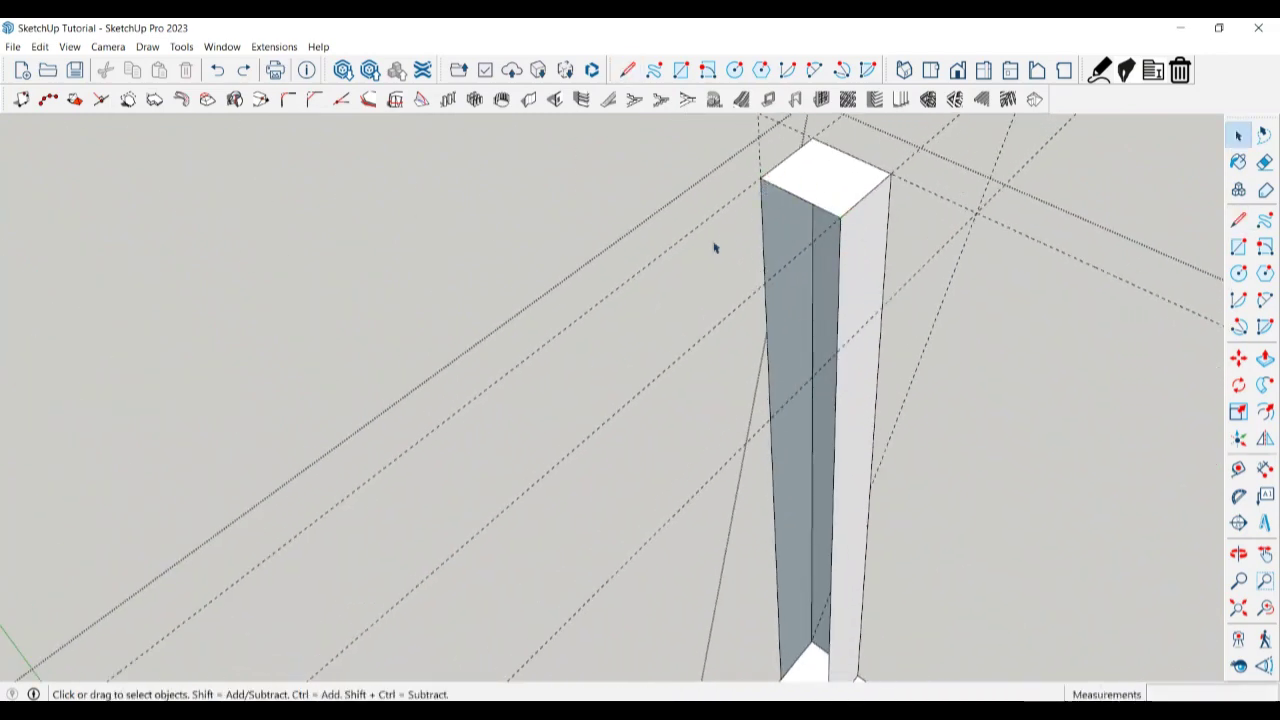
Erase the stray dashed guideline near the back post.
{"action": "key", "text": "e"}
{"action": "left_click", "coordinate": [708, 330]}
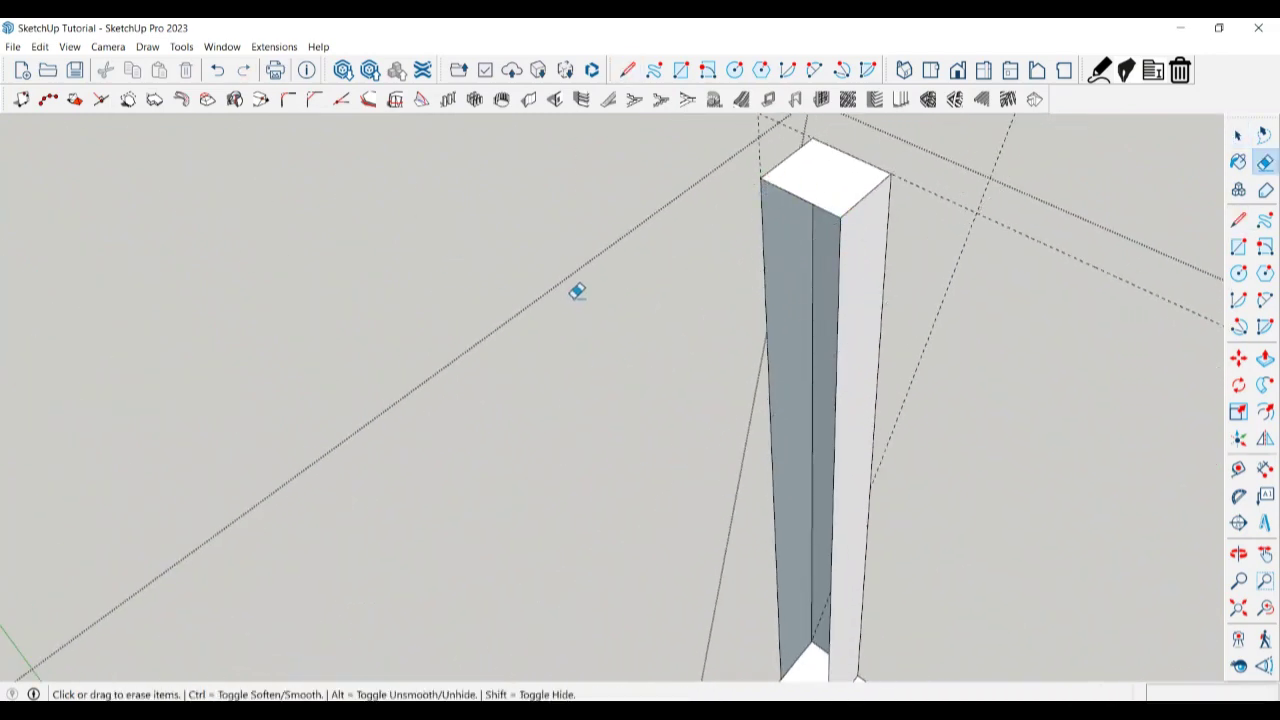
{"action": "scroll", "coordinate": [983, 317], "scroll_direction": "down", "scroll_amount": 2}
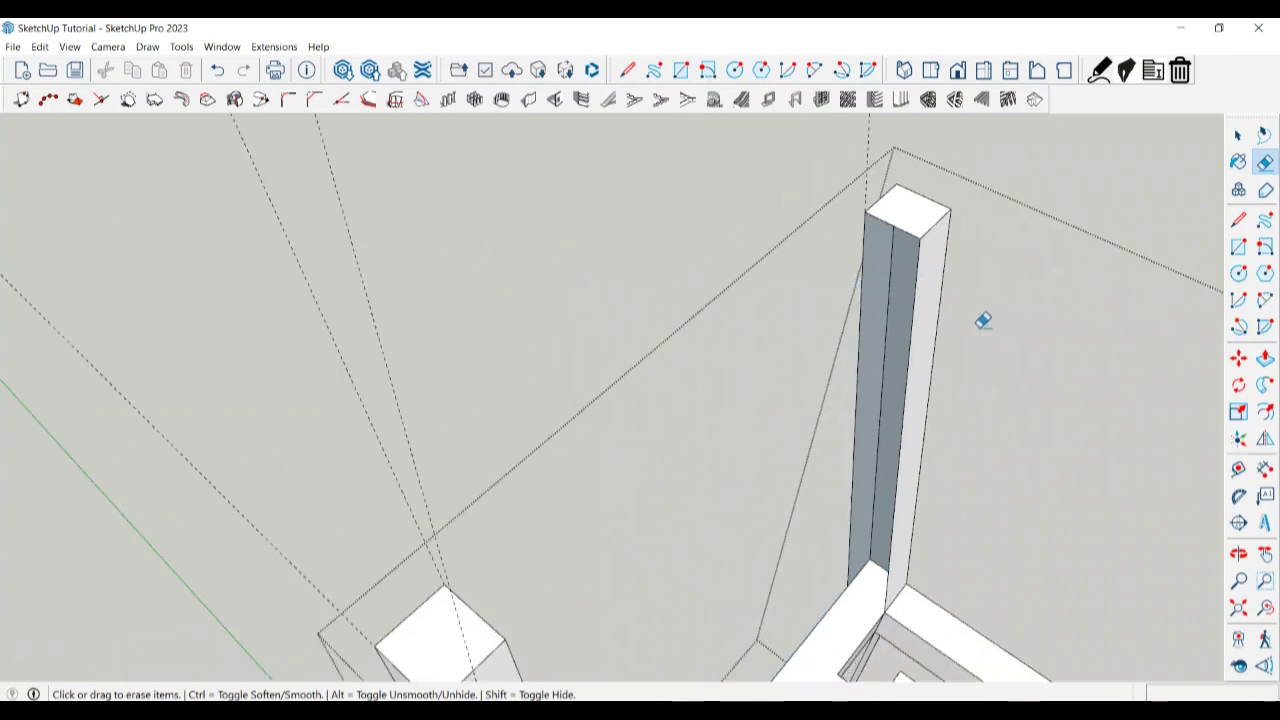
{"action": "scroll", "coordinate": [1012, 246], "scroll_direction": "down", "scroll_amount": 2}
{"action": "scroll", "coordinate": [614, 249], "scroll_direction": "down", "scroll_amount": 3}
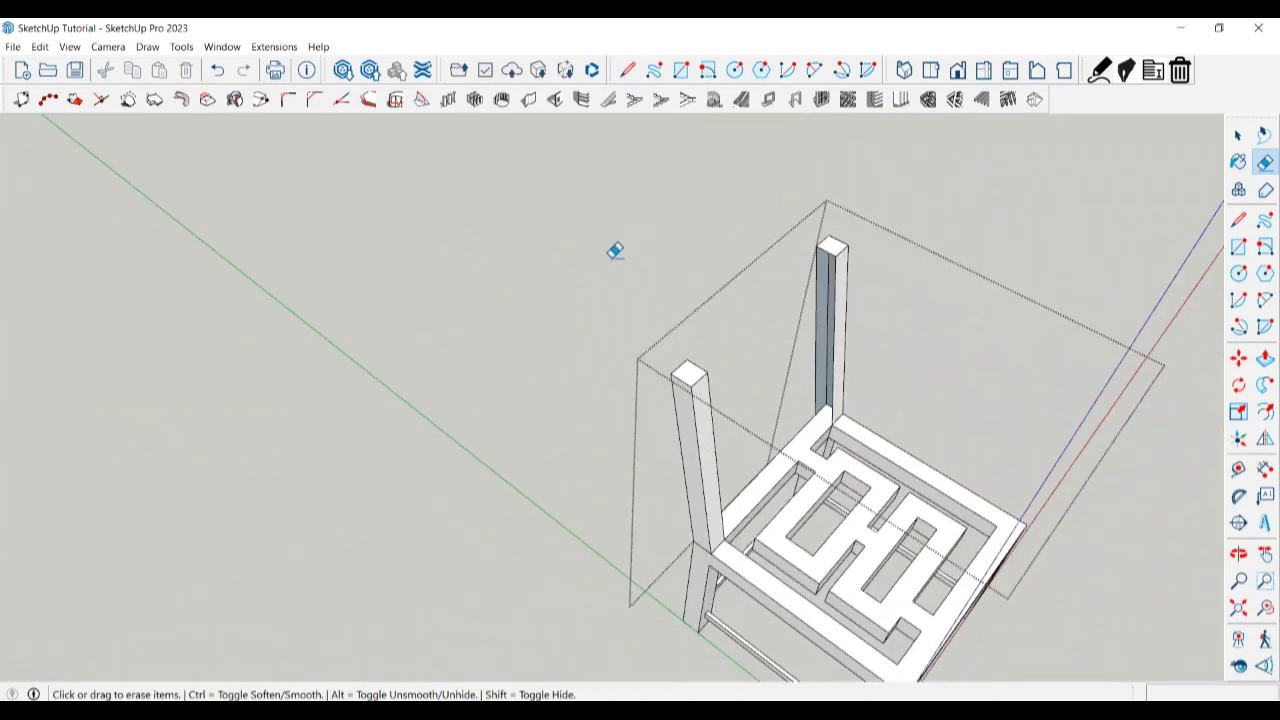
{"action": "scroll", "coordinate": [849, 457], "scroll_direction": "up", "scroll_amount": 1}
{"action": "scroll", "coordinate": [963, 454], "scroll_direction": "up", "scroll_amount": 2}
{"action": "mouse_move", "coordinate": [963, 454]}
{"action": "middle_mouse_down"}
{"action": "mouse_move", "coordinate": [806, 392]}
{"action": "mouse_move", "coordinate": [797, 354]}
{"action": "middle_mouse_up"}
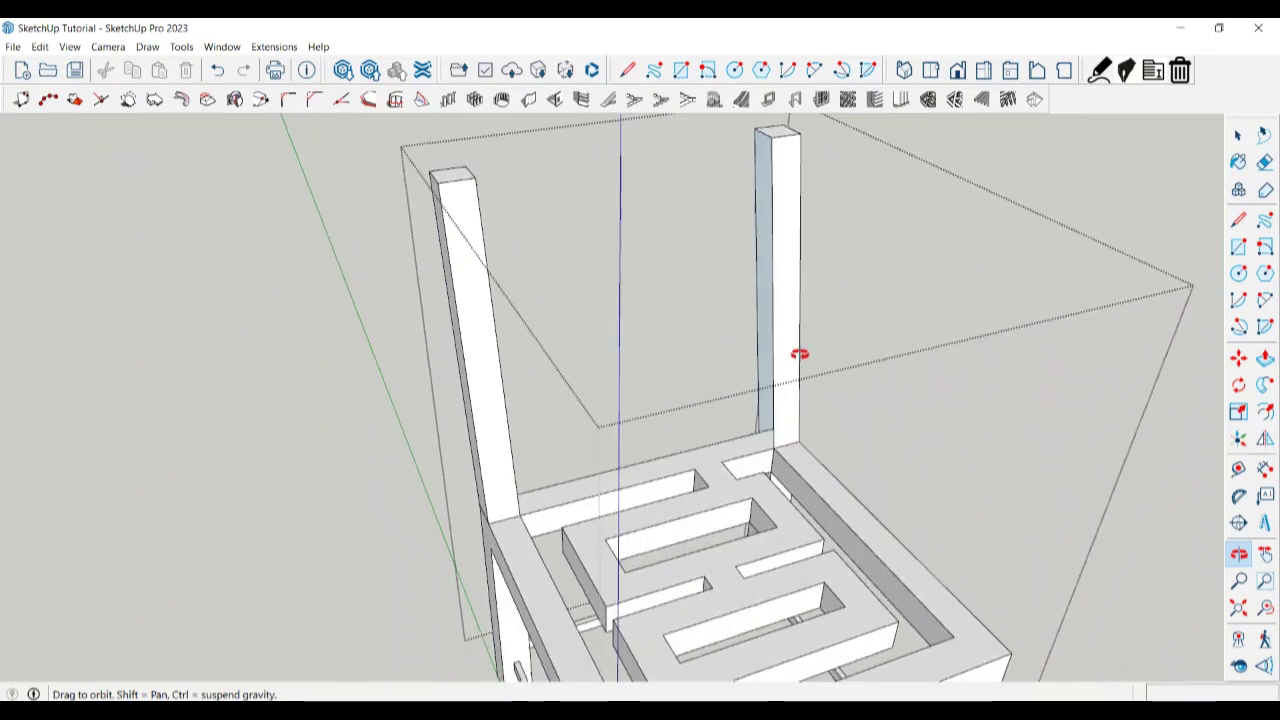
{"action": "scroll", "coordinate": [791, 423], "scroll_direction": "up", "scroll_amount": 5}
{"action": "mouse_move", "coordinate": [791, 423]}
{"action": "middle_mouse_down"}
{"action": "mouse_move", "coordinate": [766, 480]}
{"action": "mouse_move", "coordinate": [728, 470]}
{"action": "middle_mouse_up"}
{"action": "scroll", "coordinate": [730, 474], "scroll_direction": "up", "scroll_amount": 2}
Draw a 50 mm edge at the post/beam corner, splitting the post face above the seat channel.
{"action": "key", "text": "space"}
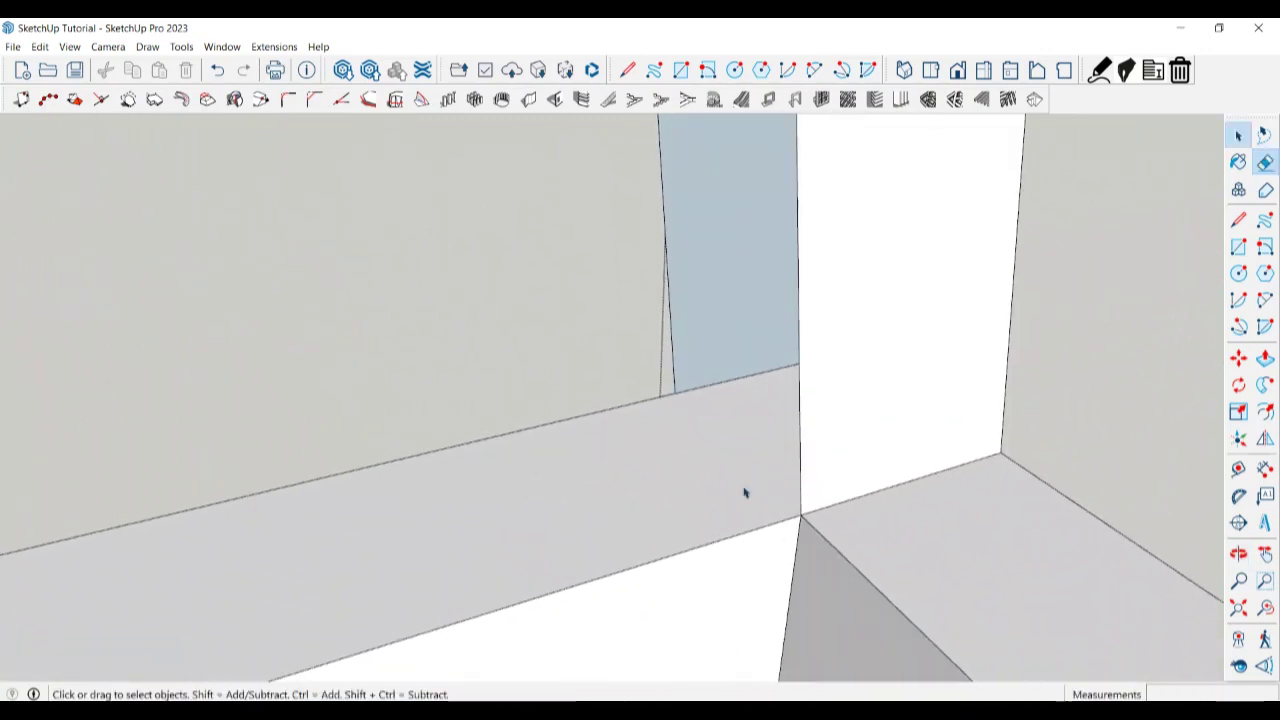
{"action": "key", "text": "l"}
{"action": "scroll", "coordinate": [690, 400], "scroll_direction": "up", "scroll_amount": 3}
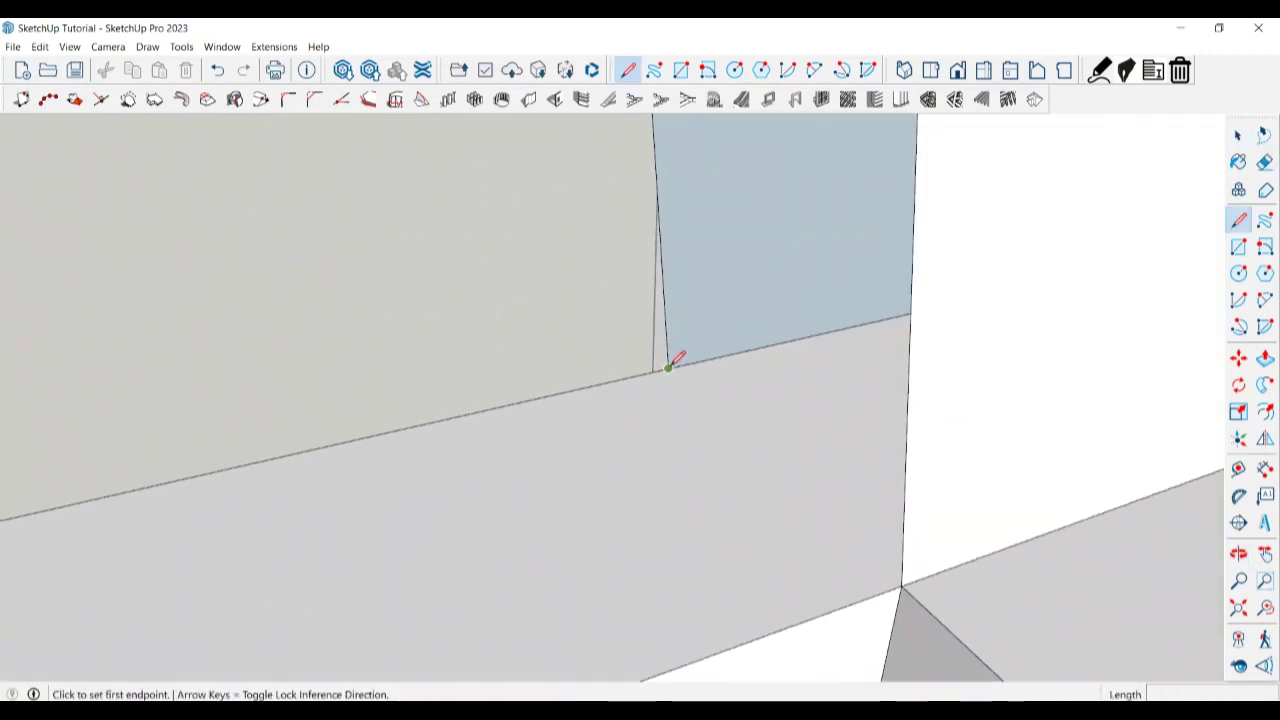
{"action": "left_click", "coordinate": [668, 368]}
{"action": "left_click", "coordinate": [903, 582]}
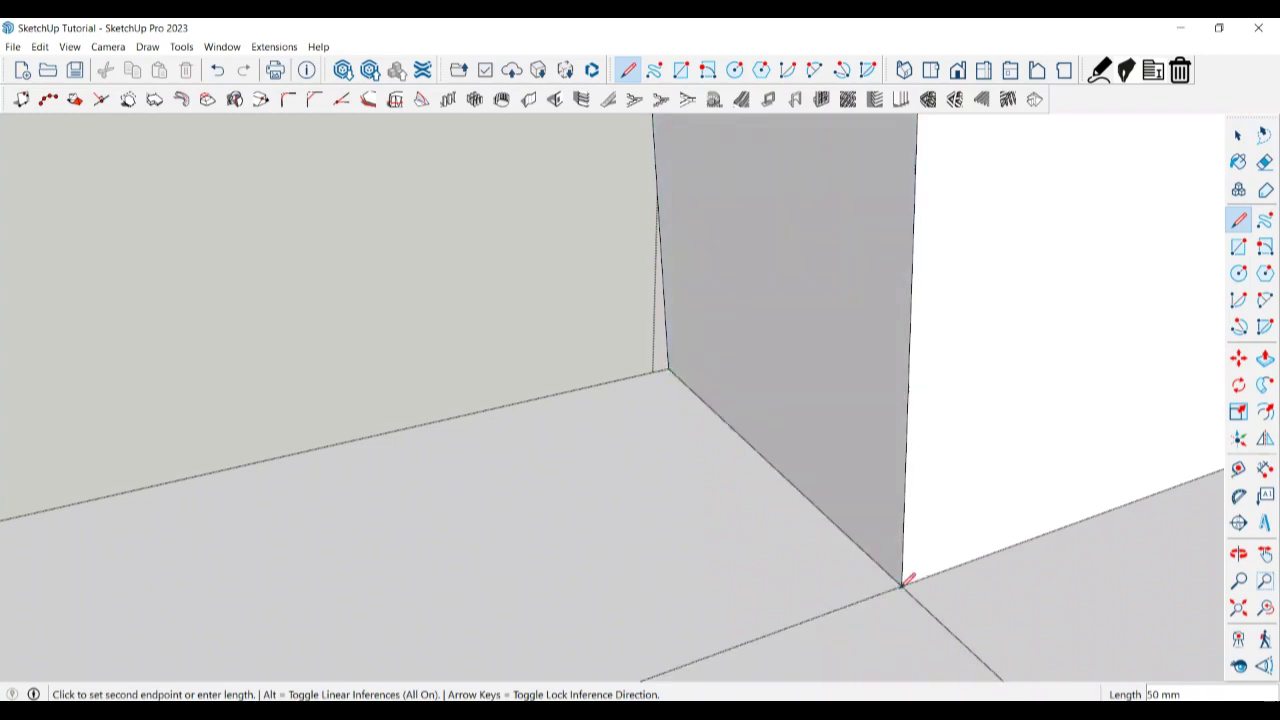
{"action": "key", "text": "Escape"}
{"action": "key", "text": "space"}
{"action": "mouse_move", "coordinate": [903, 582]}
{"action": "middle_mouse_down"}
{"action": "mouse_move", "coordinate": [597, 423]}
{"action": "mouse_move", "coordinate": [606, 457]}
{"action": "mouse_move", "coordinate": [842, 204]}
{"action": "middle_mouse_up"}
{"action": "scroll", "coordinate": [622, 425], "scroll_direction": "down", "scroll_amount": 3}
Select the stray face beside the seat frame's side rail and cut it away.
{"action": "scroll", "coordinate": [760, 383], "scroll_direction": "down", "scroll_amount": 3}
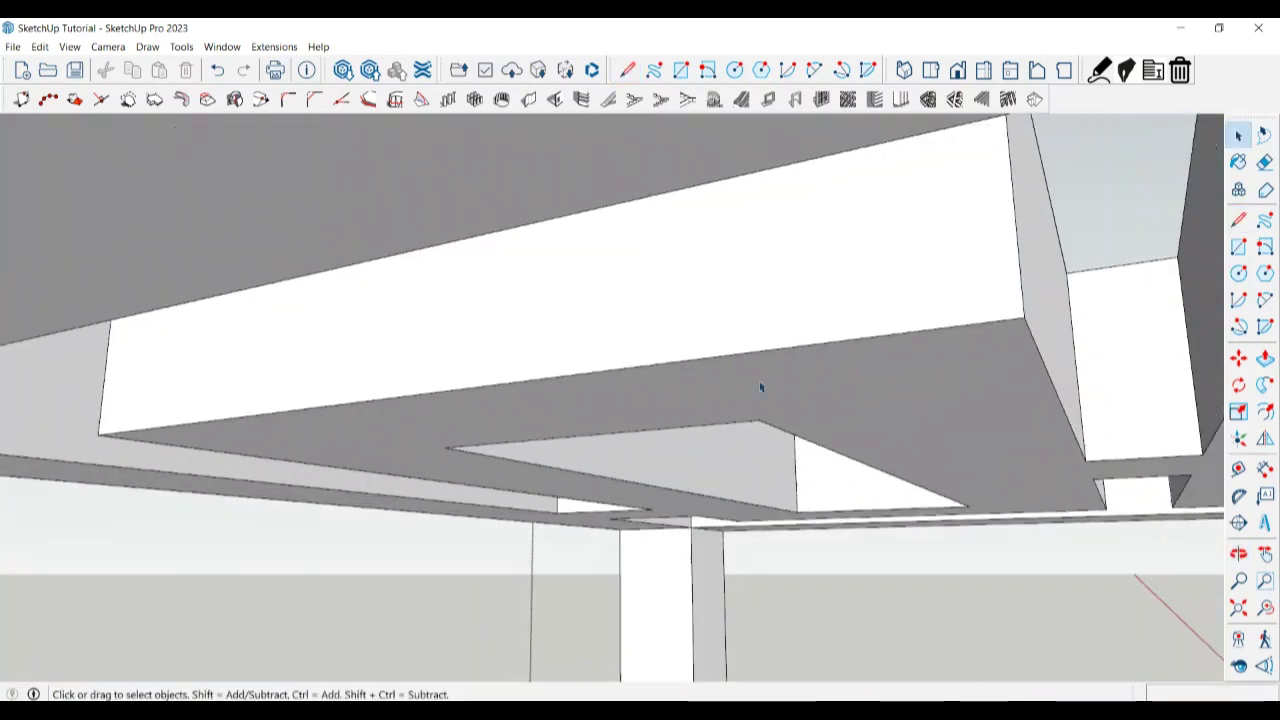
{"action": "mouse_move", "coordinate": [760, 383]}
{"action": "middle_mouse_down"}
{"action": "mouse_move", "coordinate": [697, 489]}
{"action": "mouse_move", "coordinate": [717, 354]}
{"action": "mouse_move", "coordinate": [666, 491]}
{"action": "mouse_move", "coordinate": [748, 511]}
{"action": "mouse_move", "coordinate": [577, 509]}
{"action": "mouse_move", "coordinate": [716, 483]}
{"action": "middle_mouse_up"}
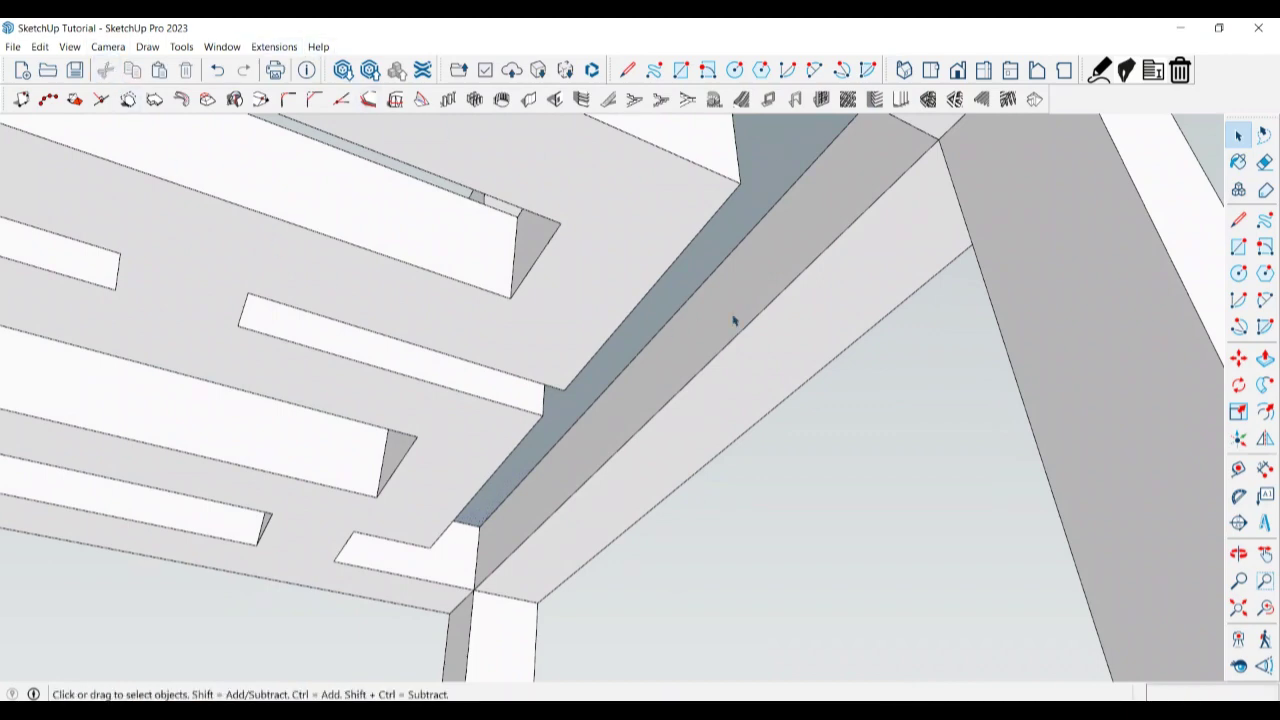
{"action": "left_click", "coordinate": [746, 204]}
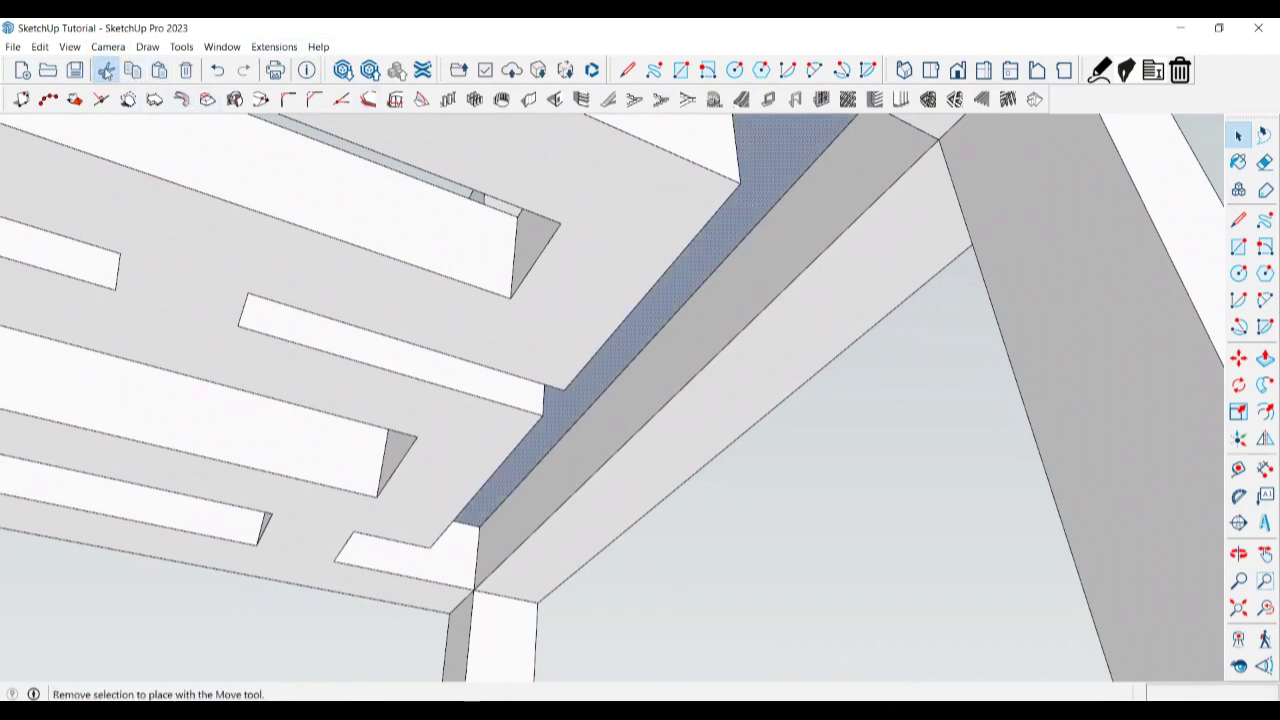
{"action": "left_click", "coordinate": [105, 69]}
{"action": "middle_click_drag", "start_coordinate": [474, 194], "coordinate": [355, 661]}
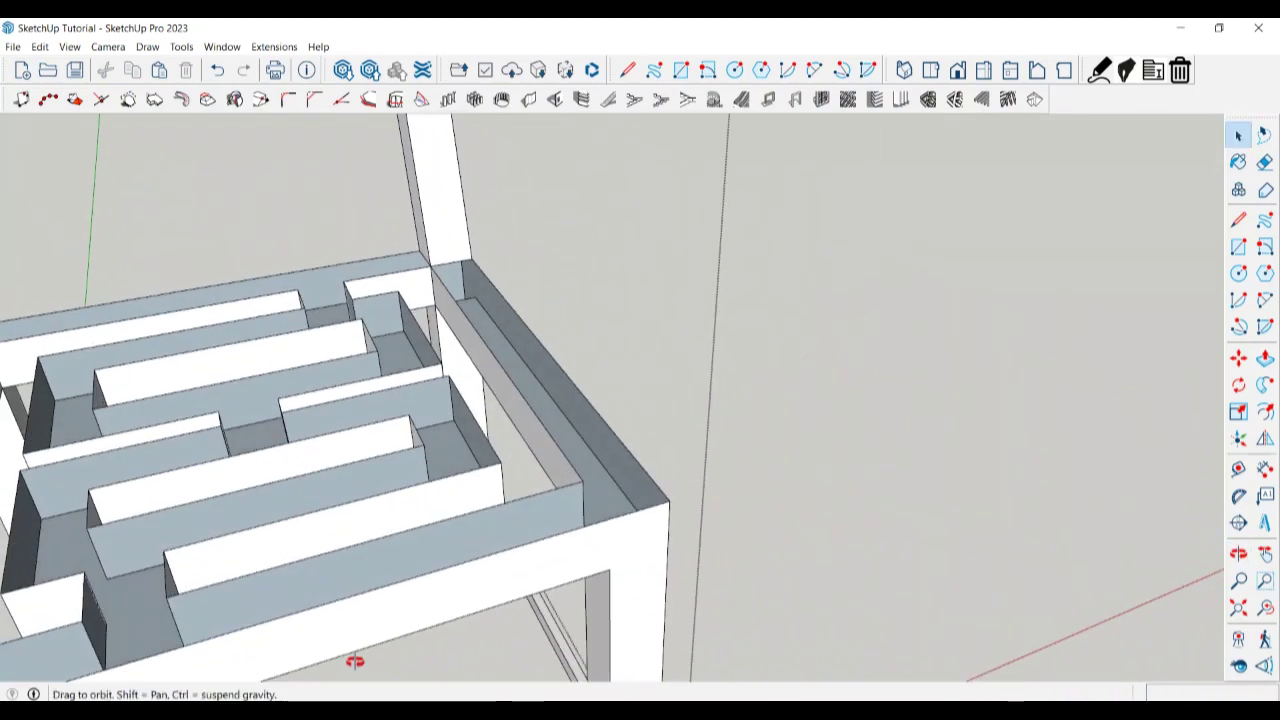
Bring the maze seat slats up close and select the connected slat faces.
{"action": "scroll", "coordinate": [865, 274], "scroll_direction": "down", "scroll_amount": 5}
{"action": "middle_click_drag", "start_coordinate": [865, 274], "coordinate": [101, 491]}
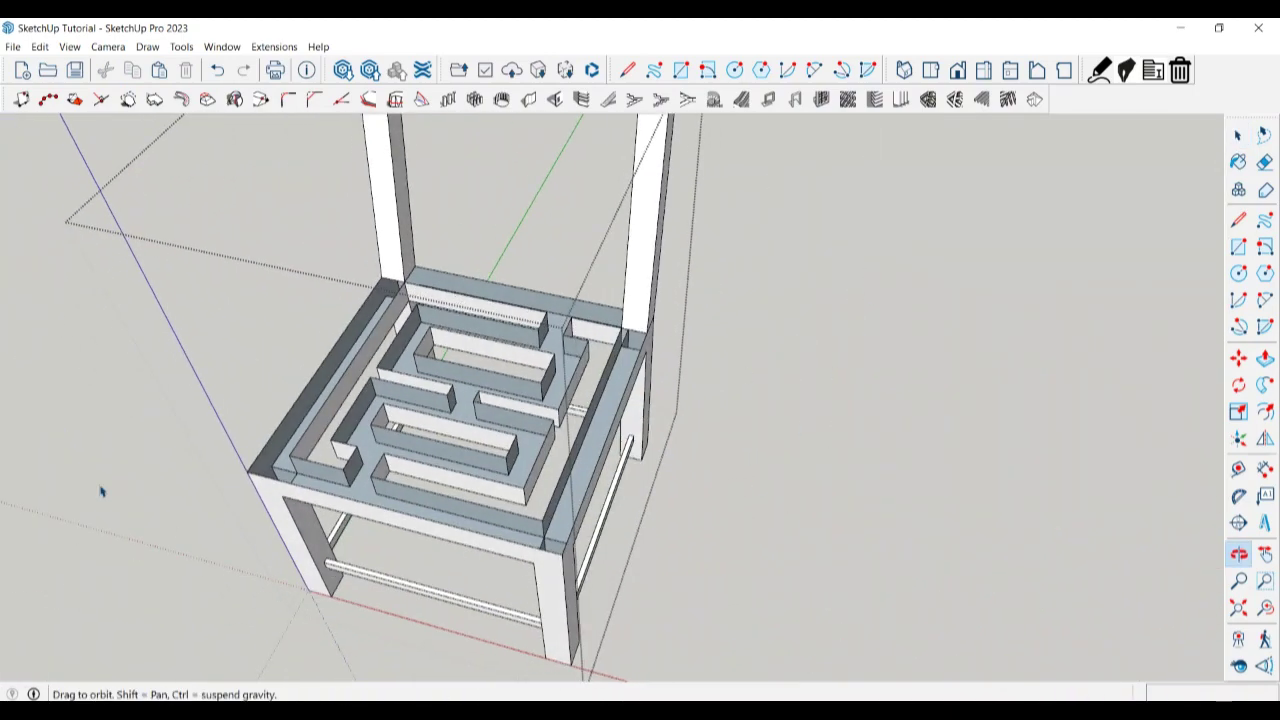
{"action": "scroll", "coordinate": [430, 360], "scroll_direction": "up", "scroll_amount": 5}
{"action": "middle_click_drag", "start_coordinate": [543, 351], "coordinate": [411, 381]}
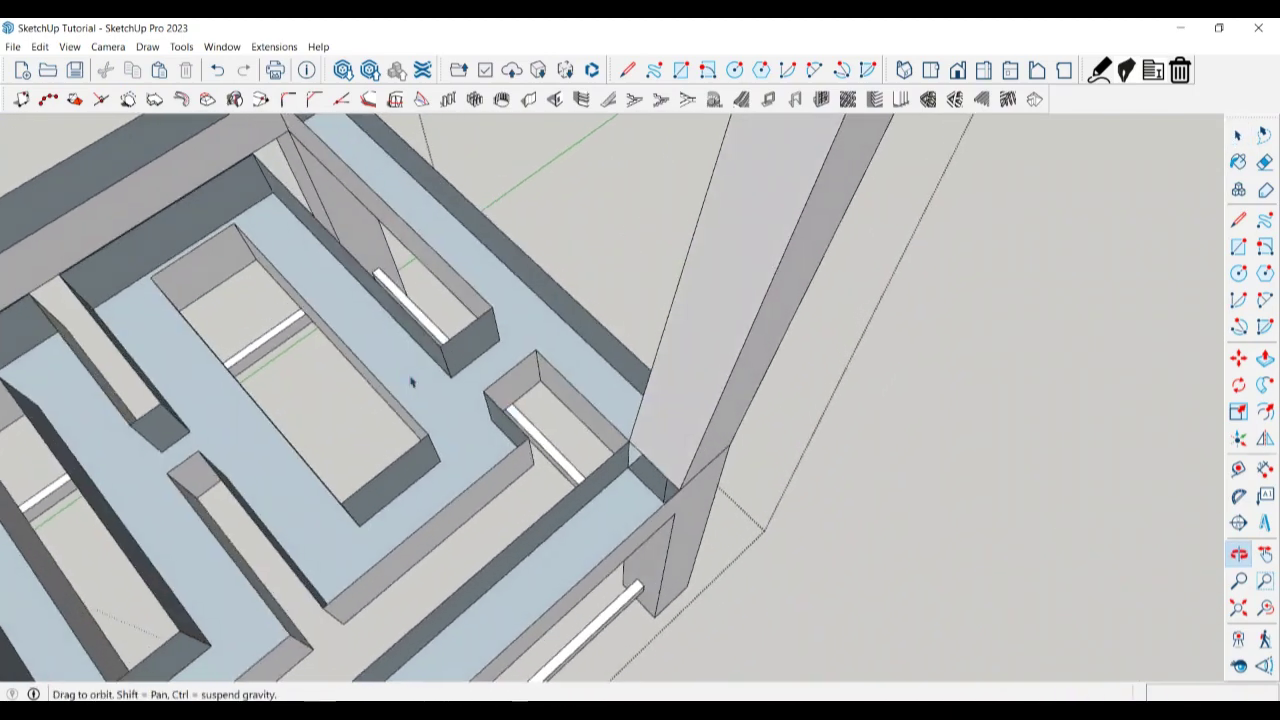
{"action": "key", "text": "l"}
{"action": "left_click", "coordinate": [491, 306]}
{"action": "key", "text": "Escape"}
{"action": "scroll", "coordinate": [551, 351], "scroll_direction": "down", "scroll_amount": 2}
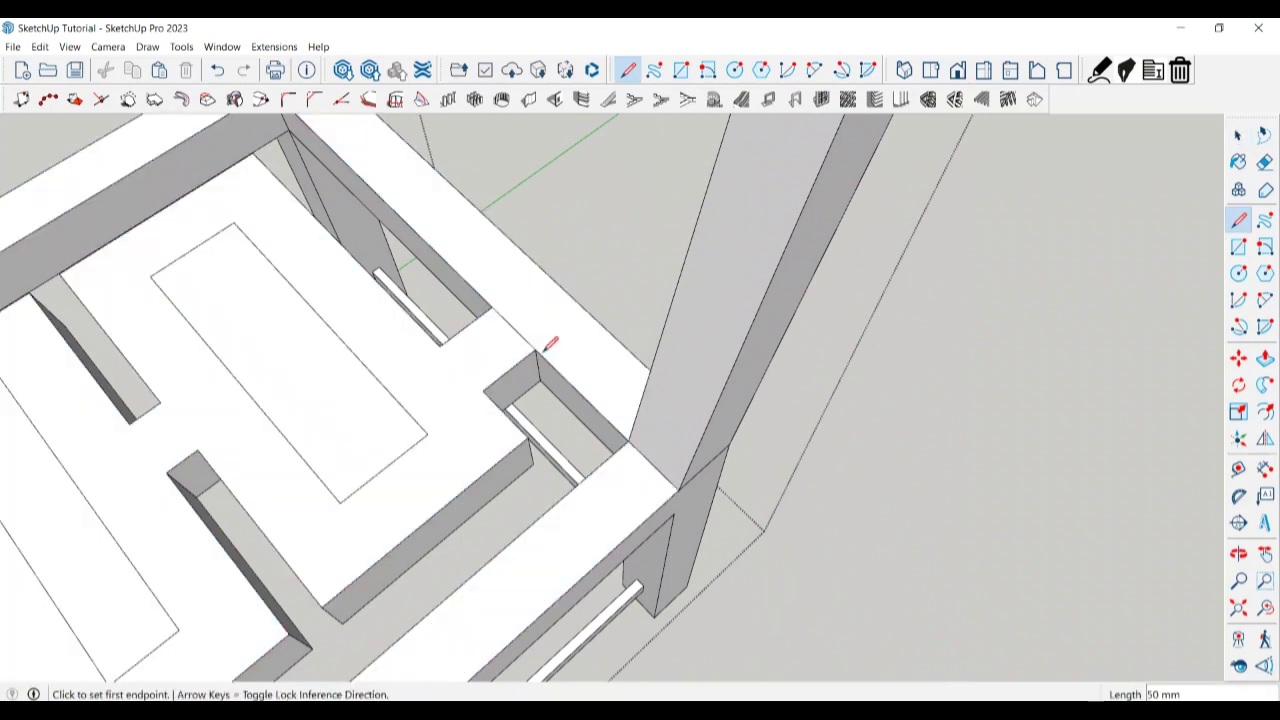
{"action": "key", "text": "space"}
{"action": "scroll", "coordinate": [403, 398], "scroll_direction": "down", "scroll_amount": 2}
{"action": "scroll", "coordinate": [420, 385], "scroll_direction": "down", "scroll_amount": 2}
{"action": "scroll", "coordinate": [445, 370], "scroll_direction": "up", "scroll_amount": 3}
{"action": "triple_click", "coordinate": [438, 376]}
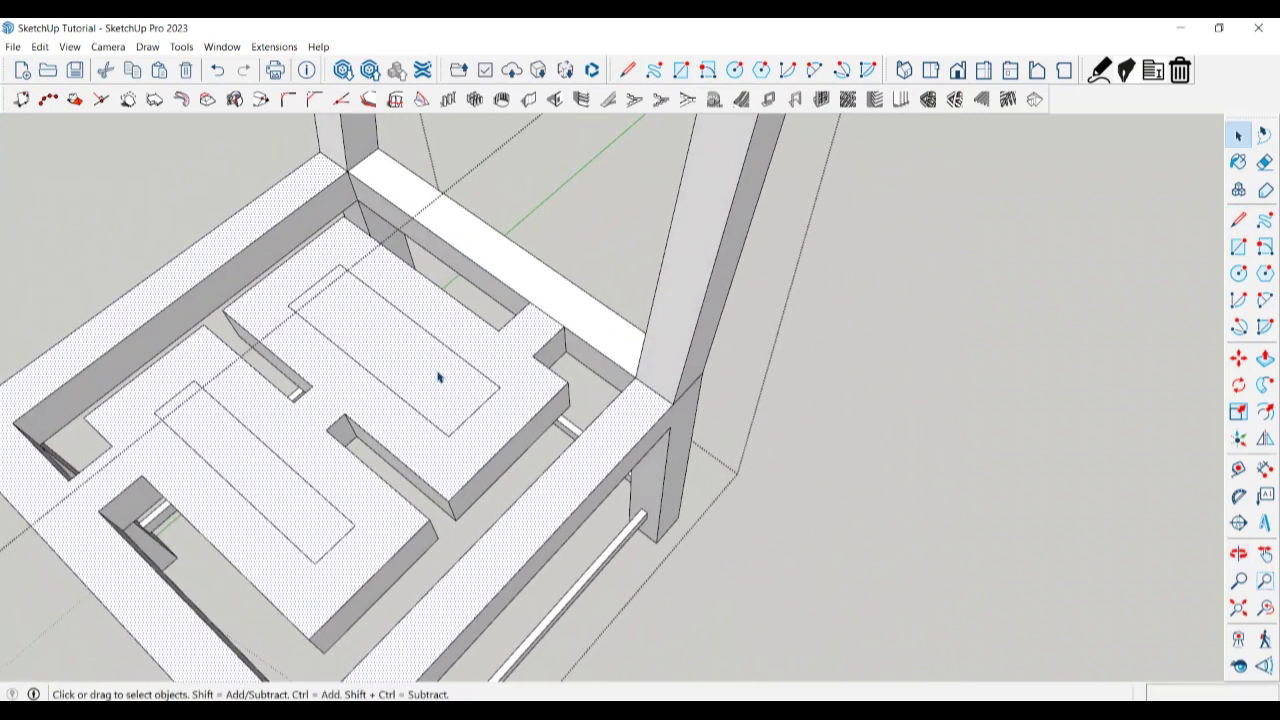
Cut a rectangular opening over the lower seat channel.
{"action": "key", "text": "r"}
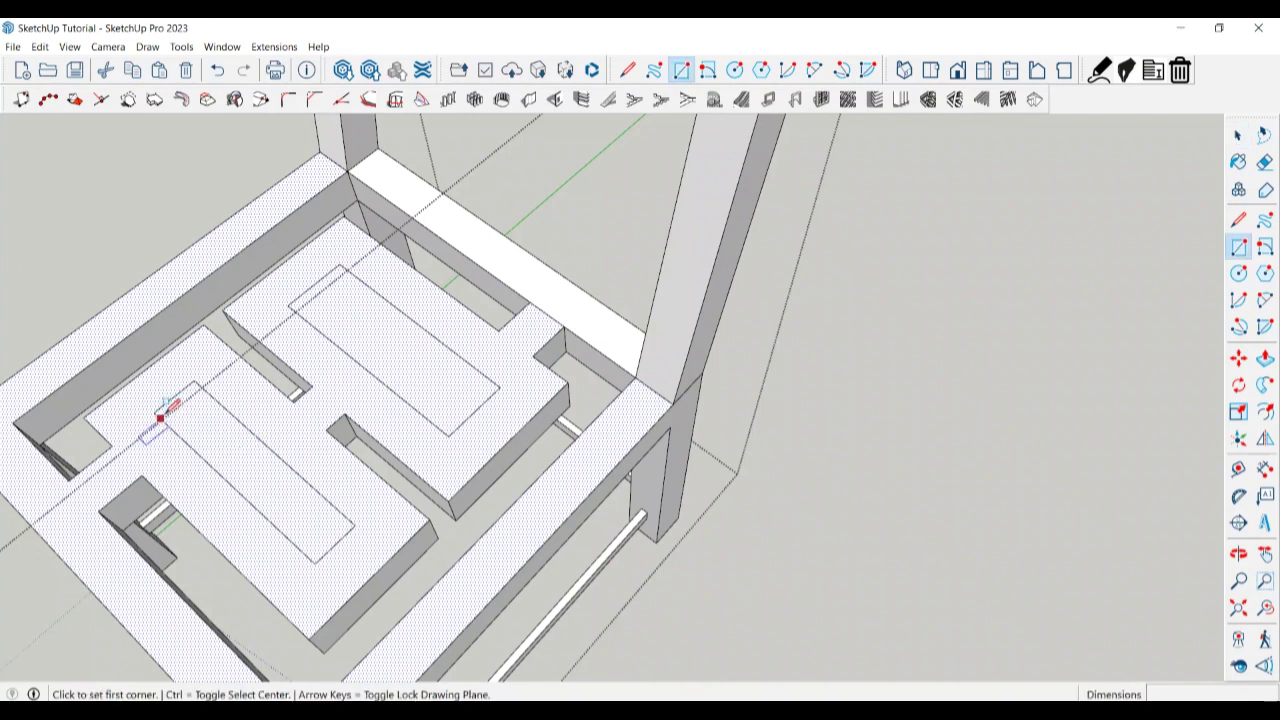
{"action": "left_click", "coordinate": [155, 412]}
{"action": "left_click", "coordinate": [352, 524]}
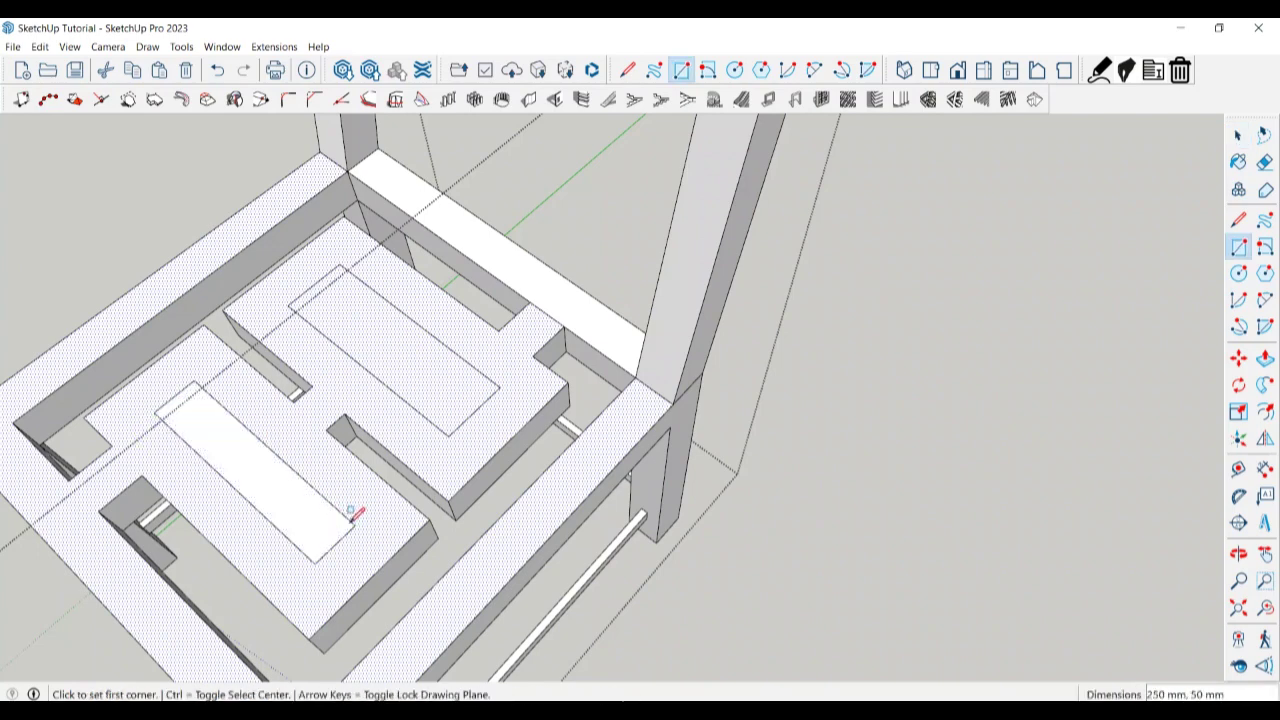
{"action": "key", "text": "space"}
{"action": "left_click", "coordinate": [302, 523]}
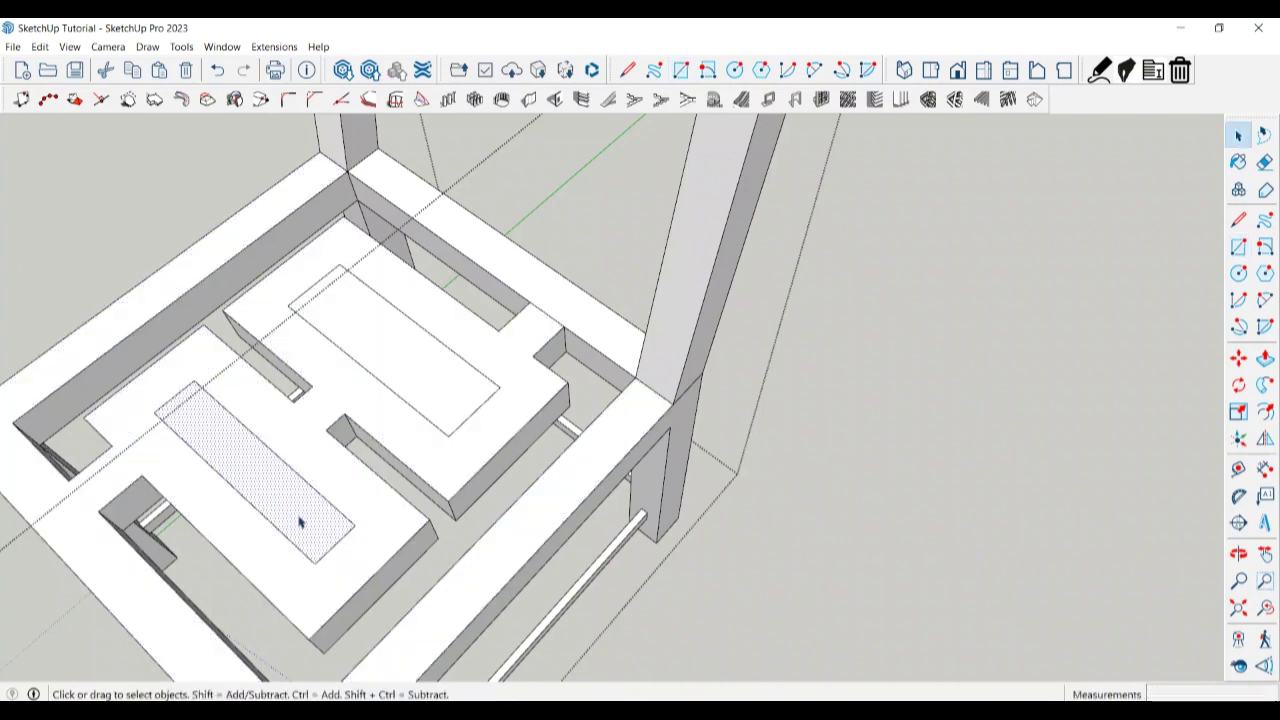
{"action": "left_click", "coordinate": [105, 69]}
Cut a second rectangular opening over the upper seat channel.
{"action": "key", "text": "r"}
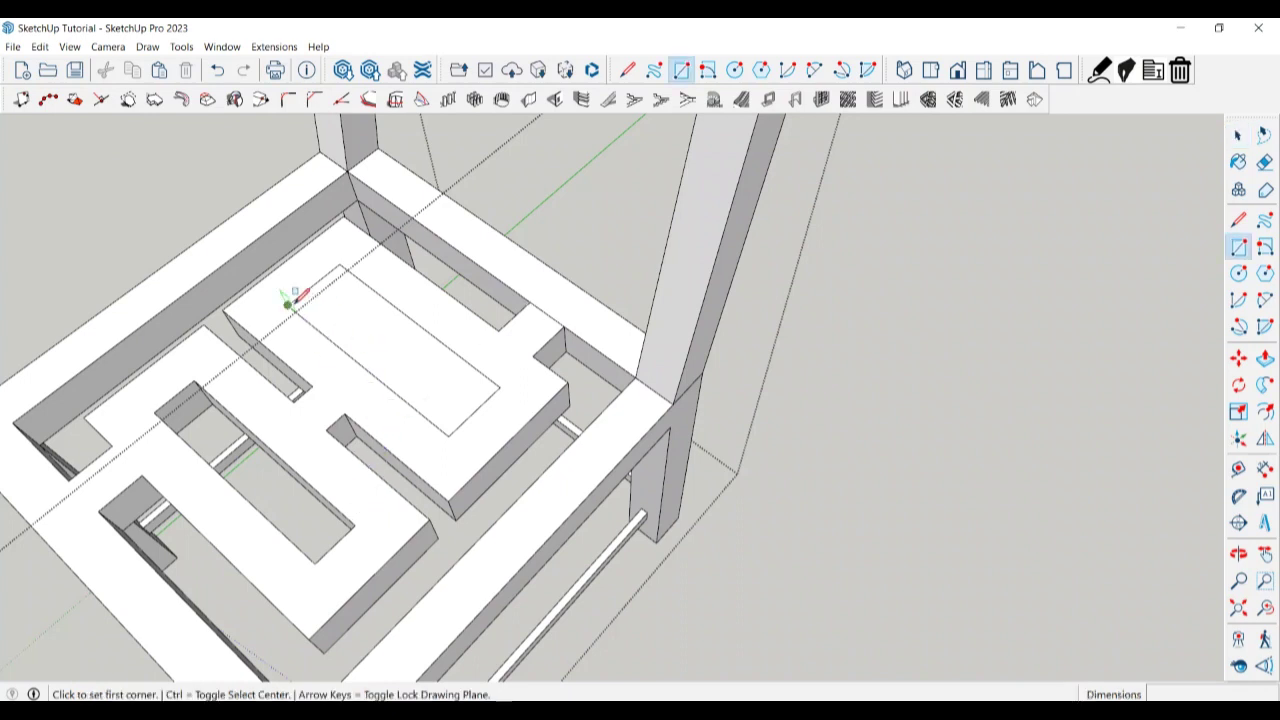
{"action": "left_click", "coordinate": [287, 304]}
{"action": "left_click", "coordinate": [499, 385]}
{"action": "key", "text": "space"}
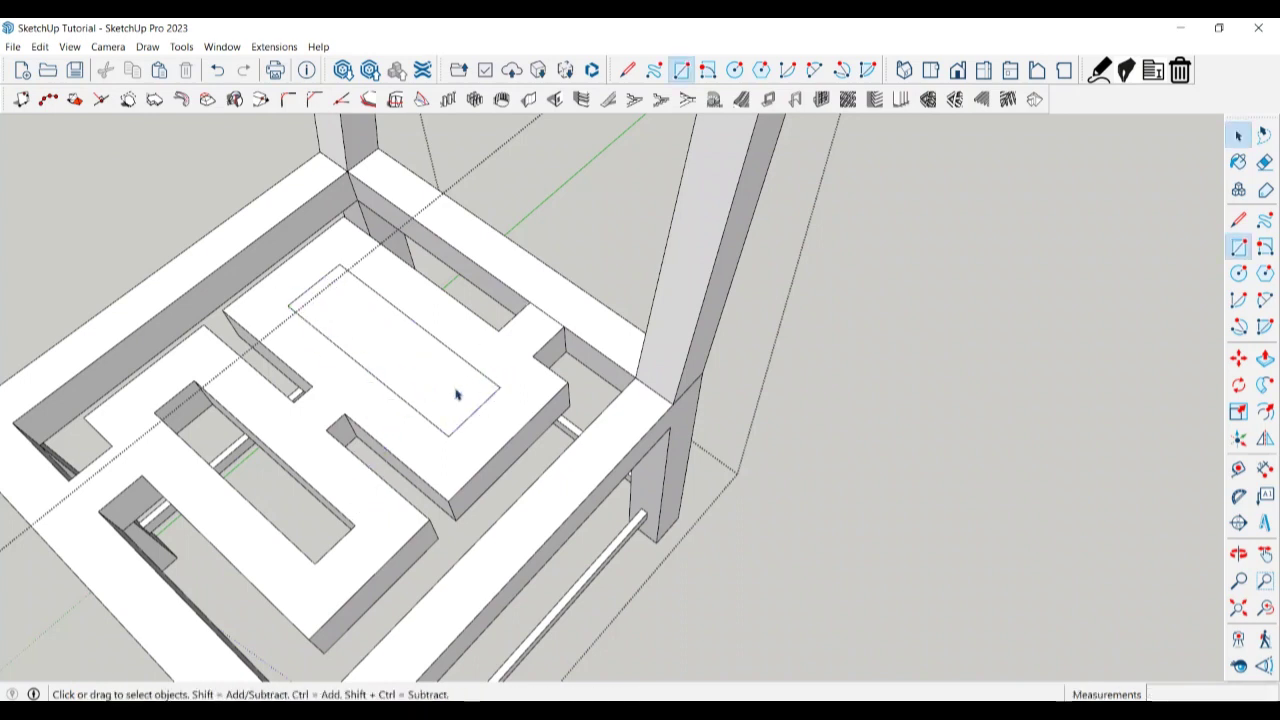
{"action": "left_click", "coordinate": [432, 390]}
{"action": "left_click", "coordinate": [105, 69]}
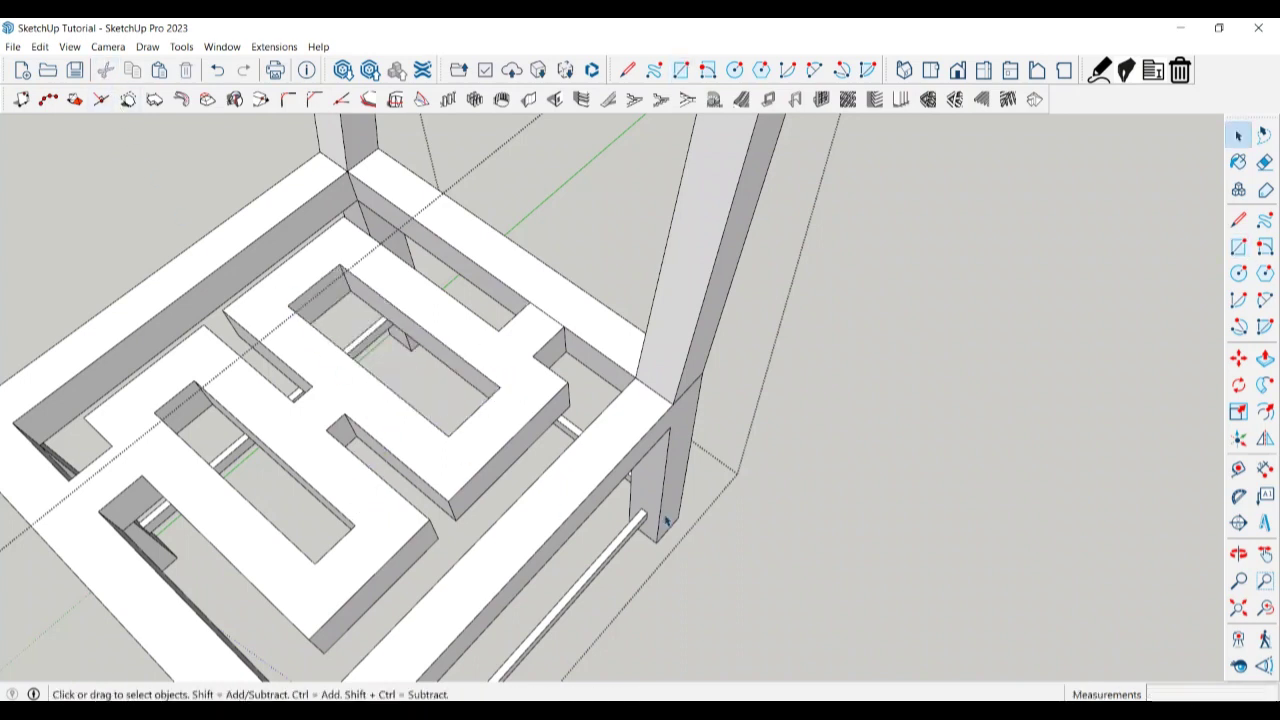
{"action": "scroll", "coordinate": [749, 559], "scroll_direction": "down", "scroll_amount": 5}
{"action": "mouse_move", "coordinate": [749, 559]}
{"action": "middle_mouse_down"}
{"action": "mouse_move", "coordinate": [889, 417]}
{"action": "mouse_move", "coordinate": [889, 434]}
{"action": "mouse_move", "coordinate": [753, 410]}
{"action": "mouse_move", "coordinate": [952, 320]}
{"action": "mouse_move", "coordinate": [1046, 384]}
{"action": "mouse_move", "coordinate": [1000, 431]}
{"action": "mouse_move", "coordinate": [725, 384]}
{"action": "mouse_move", "coordinate": [680, 346]}
{"action": "mouse_move", "coordinate": [717, 428]}
{"action": "mouse_move", "coordinate": [754, 457]}
{"action": "mouse_move", "coordinate": [677, 329]}
{"action": "mouse_move", "coordinate": [549, 219]}
{"action": "mouse_move", "coordinate": [646, 257]}
{"action": "mouse_move", "coordinate": [620, 211]}
{"action": "mouse_move", "coordinate": [634, 203]}
{"action": "mouse_move", "coordinate": [541, 189]}
{"action": "mouse_move", "coordinate": [626, 323]}
{"action": "mouse_move", "coordinate": [806, 366]}
{"action": "mouse_move", "coordinate": [634, 300]}
{"action": "mouse_move", "coordinate": [673, 237]}
{"action": "middle_mouse_up"}
Draw lines joining the two back posts' top corners to form a flat backrest panel.
{"action": "scroll", "coordinate": [673, 237], "scroll_direction": "up", "scroll_amount": 3}
{"action": "scroll", "coordinate": [686, 243], "scroll_direction": "up", "scroll_amount": 2}
{"action": "key", "text": "l"}
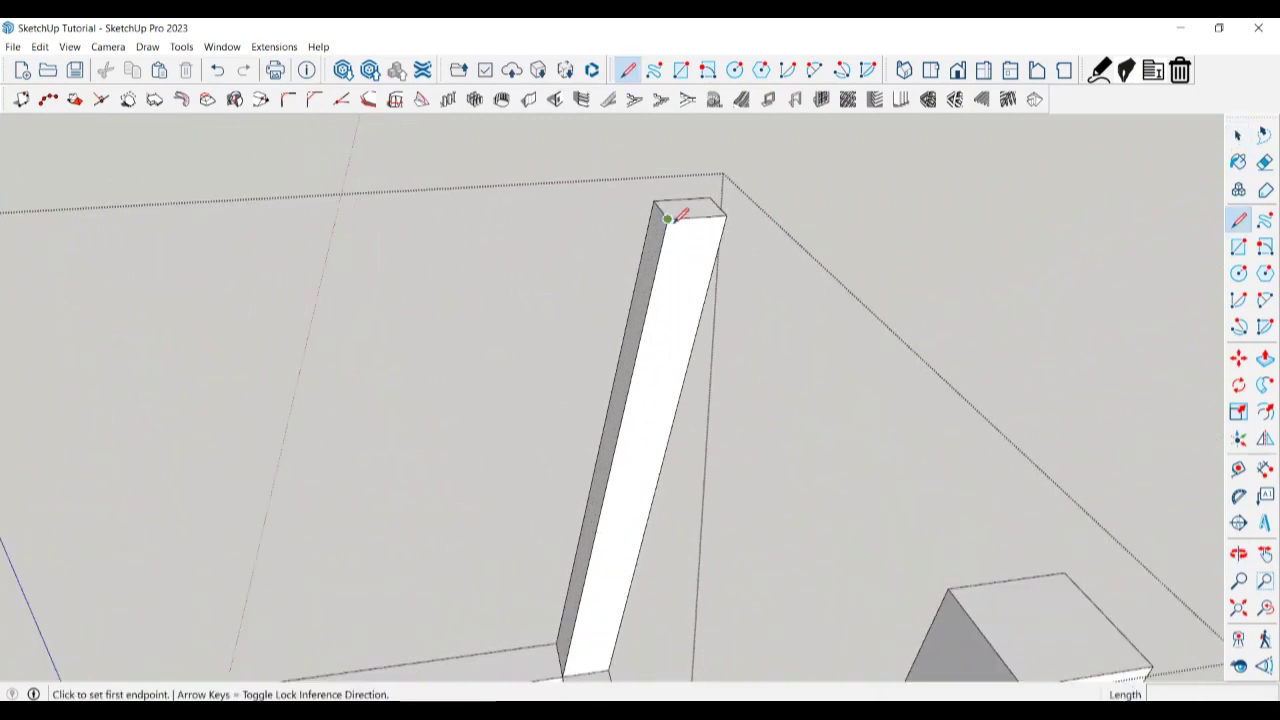
{"action": "left_click", "coordinate": [667, 219]}
{"action": "scroll", "coordinate": [685, 241], "scroll_direction": "down", "scroll_amount": 2}
{"action": "left_click", "coordinate": [878, 480]}
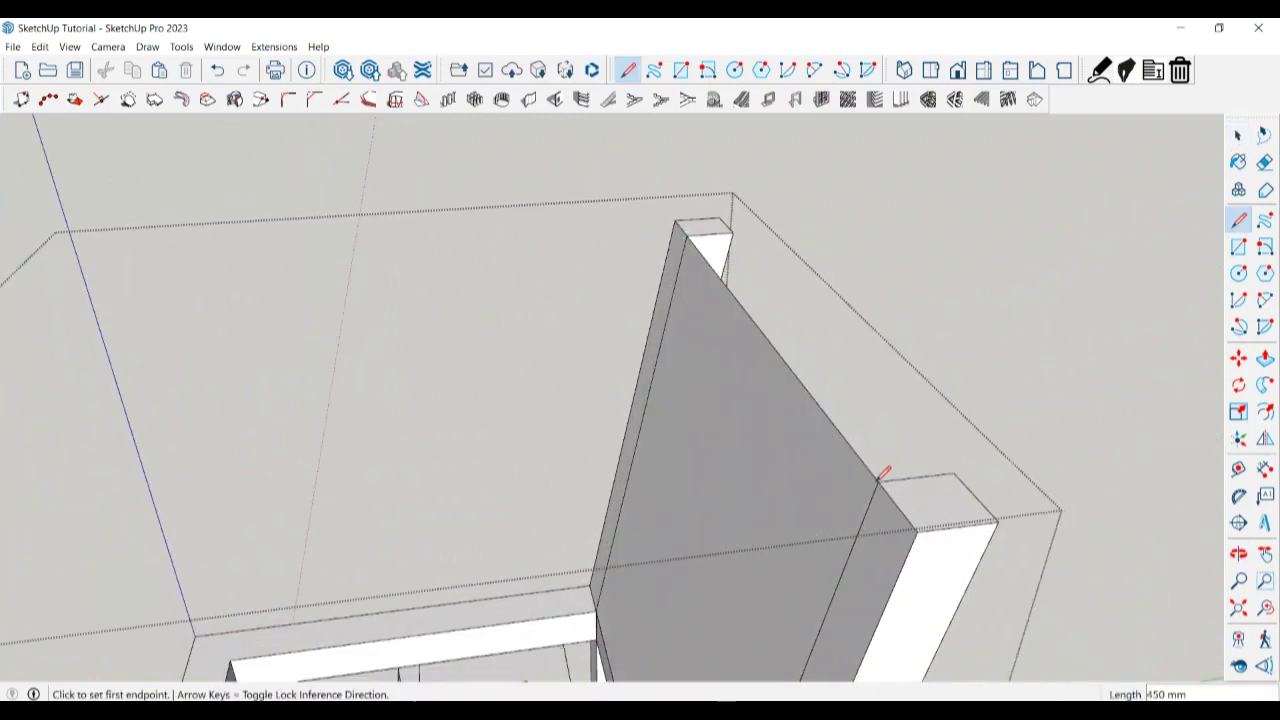
{"action": "left_click", "coordinate": [954, 472]}
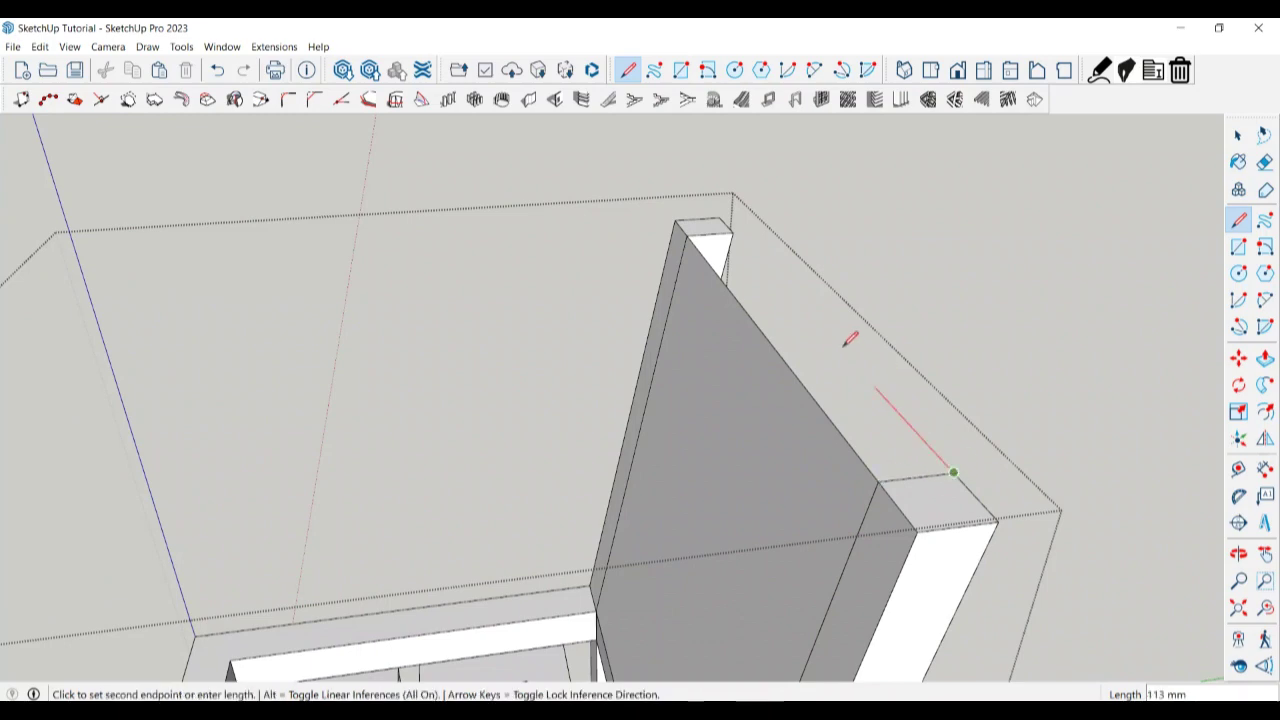
{"action": "left_click", "coordinate": [734, 232]}
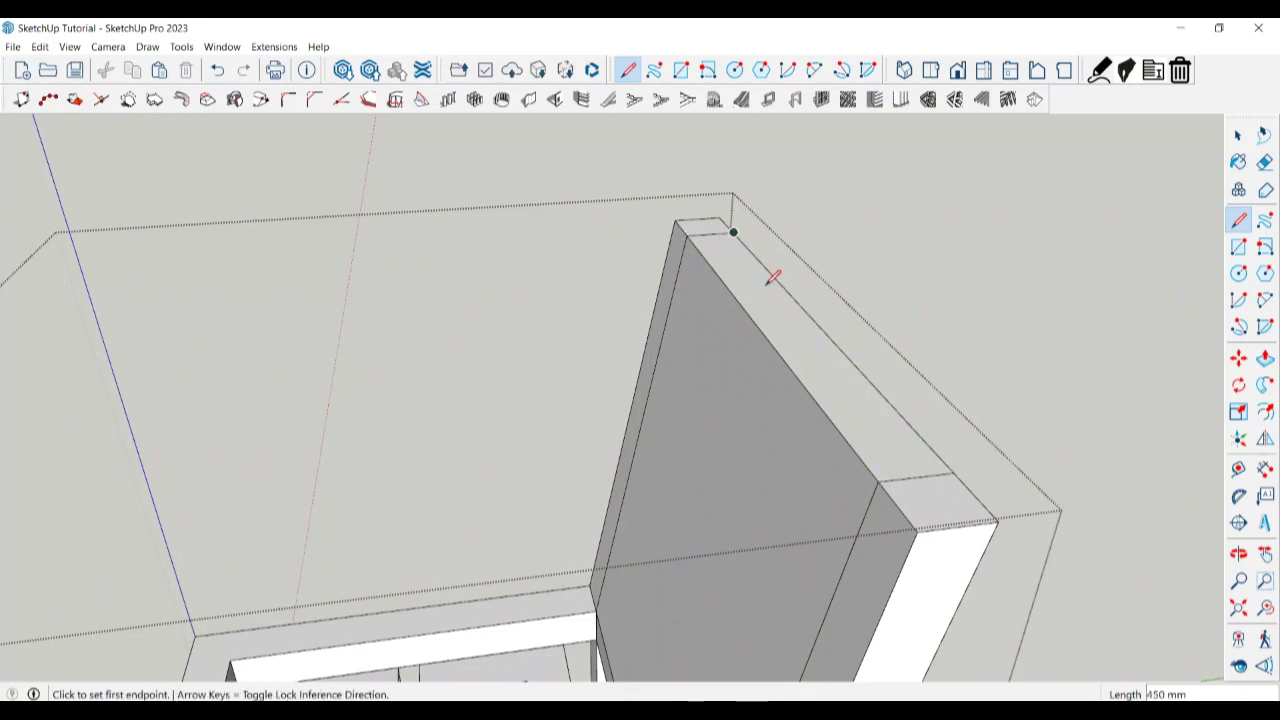
{"action": "mouse_move", "coordinate": [772, 277]}
{"action": "middle_mouse_down"}
{"action": "mouse_move", "coordinate": [449, 257]}
{"action": "mouse_move", "coordinate": [351, 163]}
{"action": "mouse_move", "coordinate": [841, 456]}
{"action": "mouse_move", "coordinate": [854, 494]}
{"action": "mouse_move", "coordinate": [920, 457]}
{"action": "mouse_move", "coordinate": [700, 417]}
{"action": "mouse_move", "coordinate": [769, 369]}
{"action": "mouse_move", "coordinate": [780, 420]}
{"action": "mouse_move", "coordinate": [800, 371]}
{"action": "mouse_move", "coordinate": [889, 351]}
{"action": "mouse_move", "coordinate": [850, 333]}
{"action": "middle_mouse_up"}
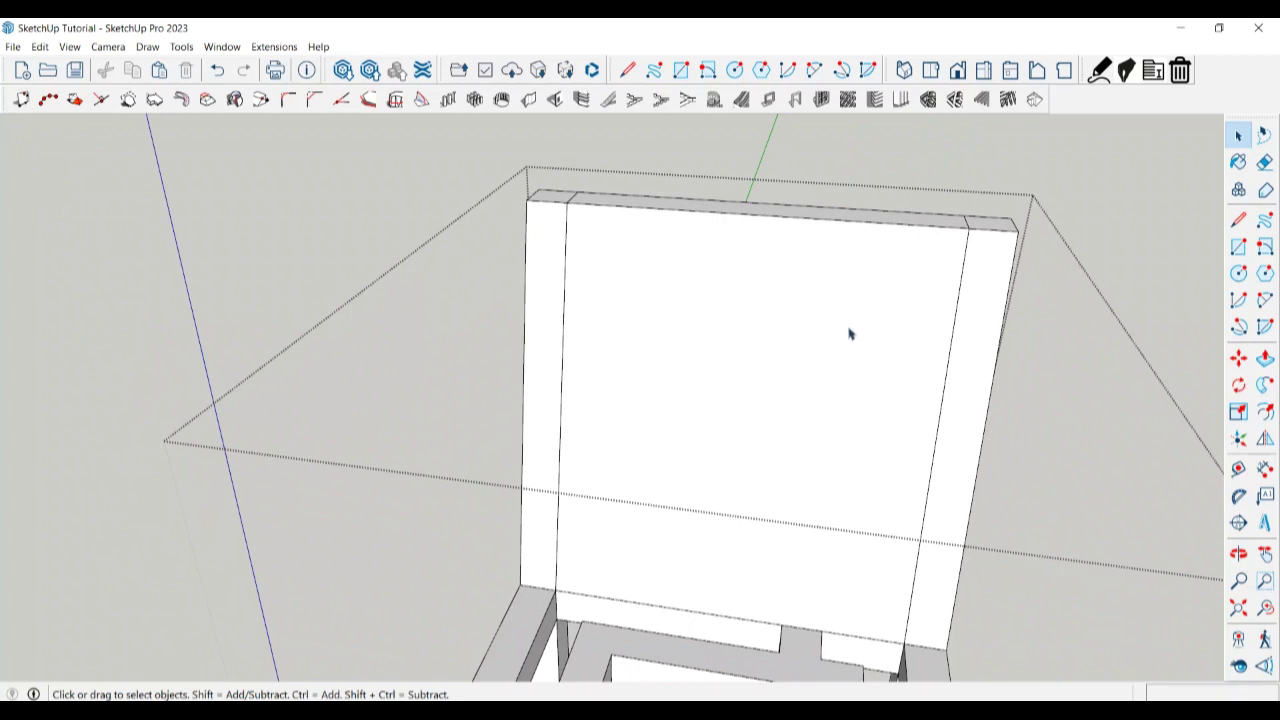
Place a guide 50 mm below the backrest top and draw a split line along it.
{"action": "key", "text": "t"}
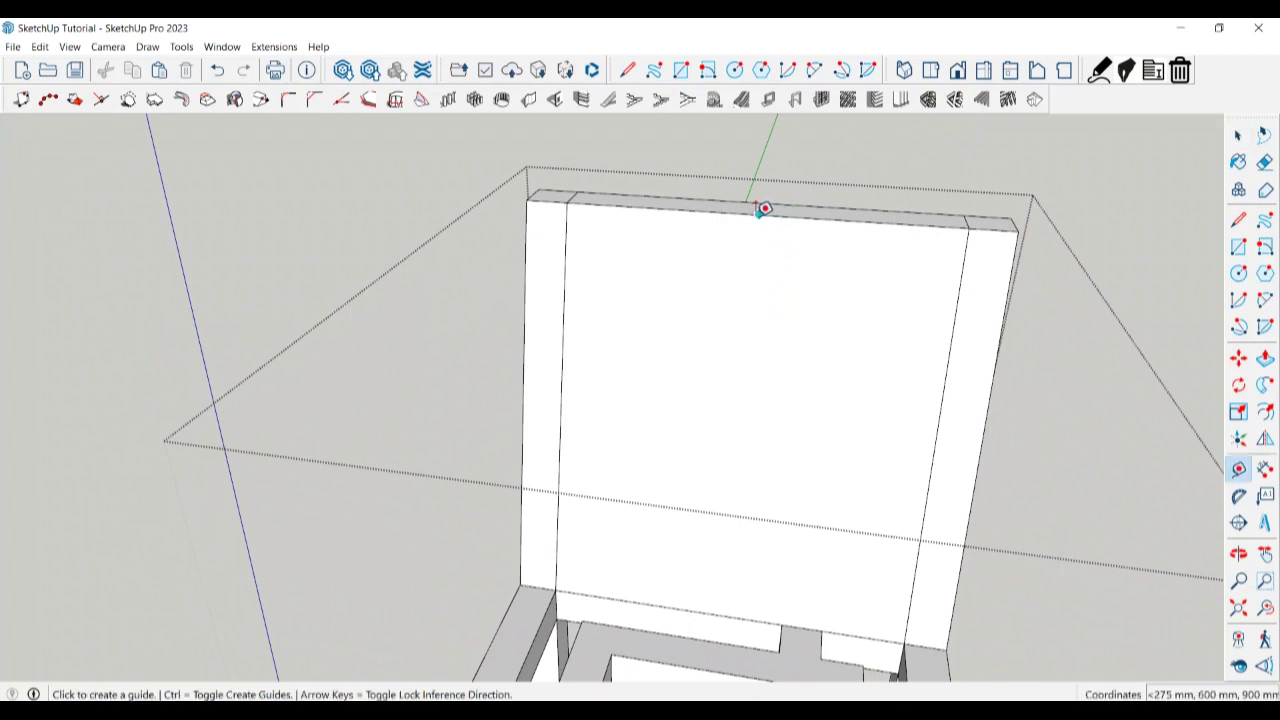
{"action": "left_click", "coordinate": [758, 210]}
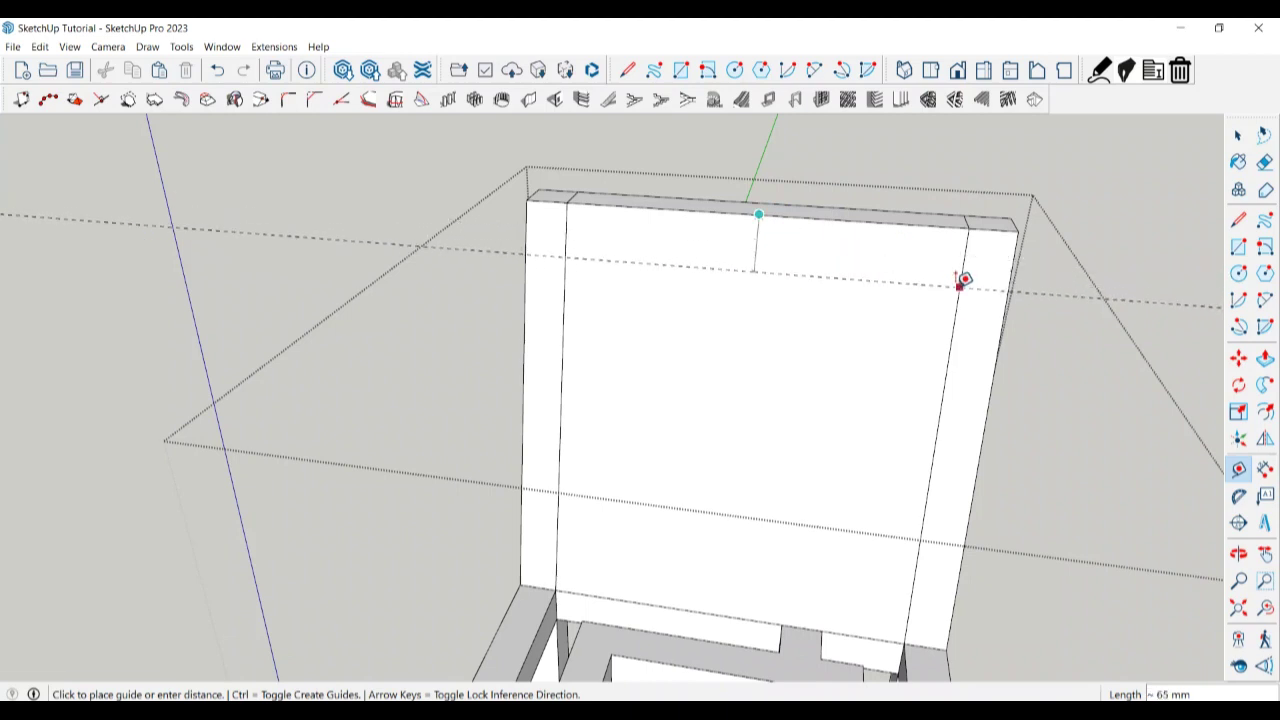
{"action": "key", "text": "Return"}
{"action": "key", "text": "space"}
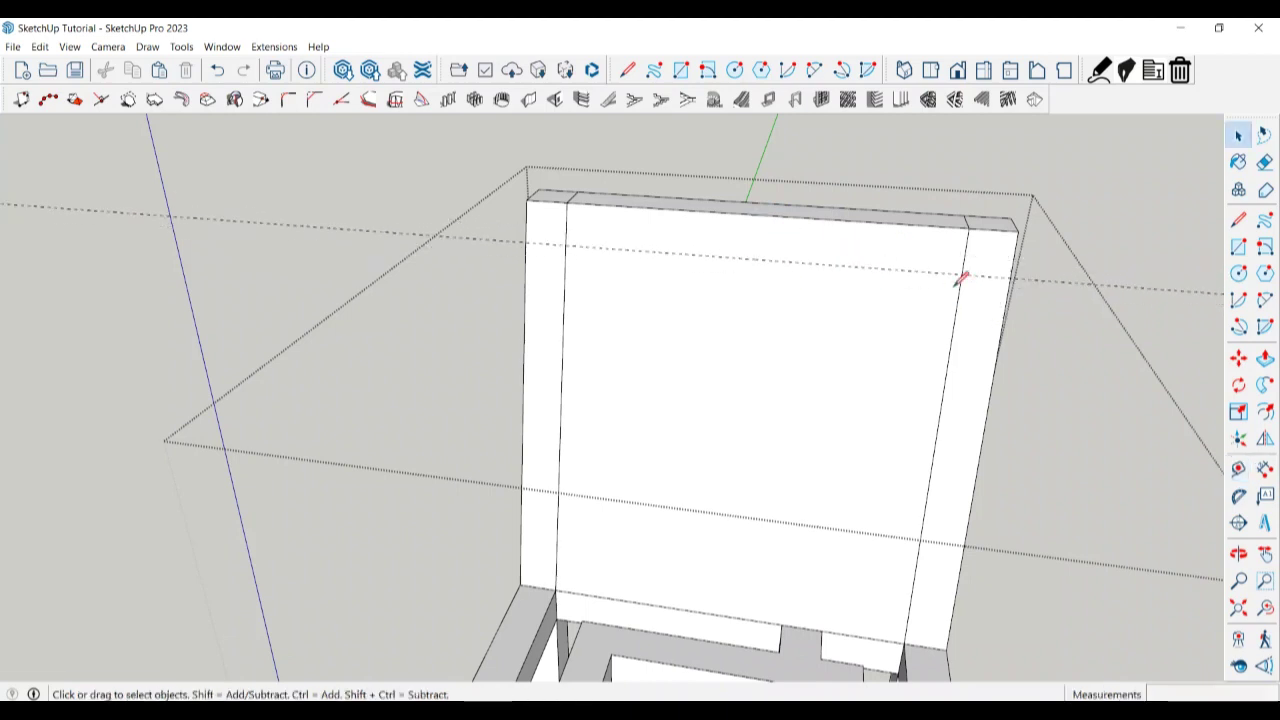
{"action": "key", "text": "l"}
{"action": "left_click", "coordinate": [960, 273]}
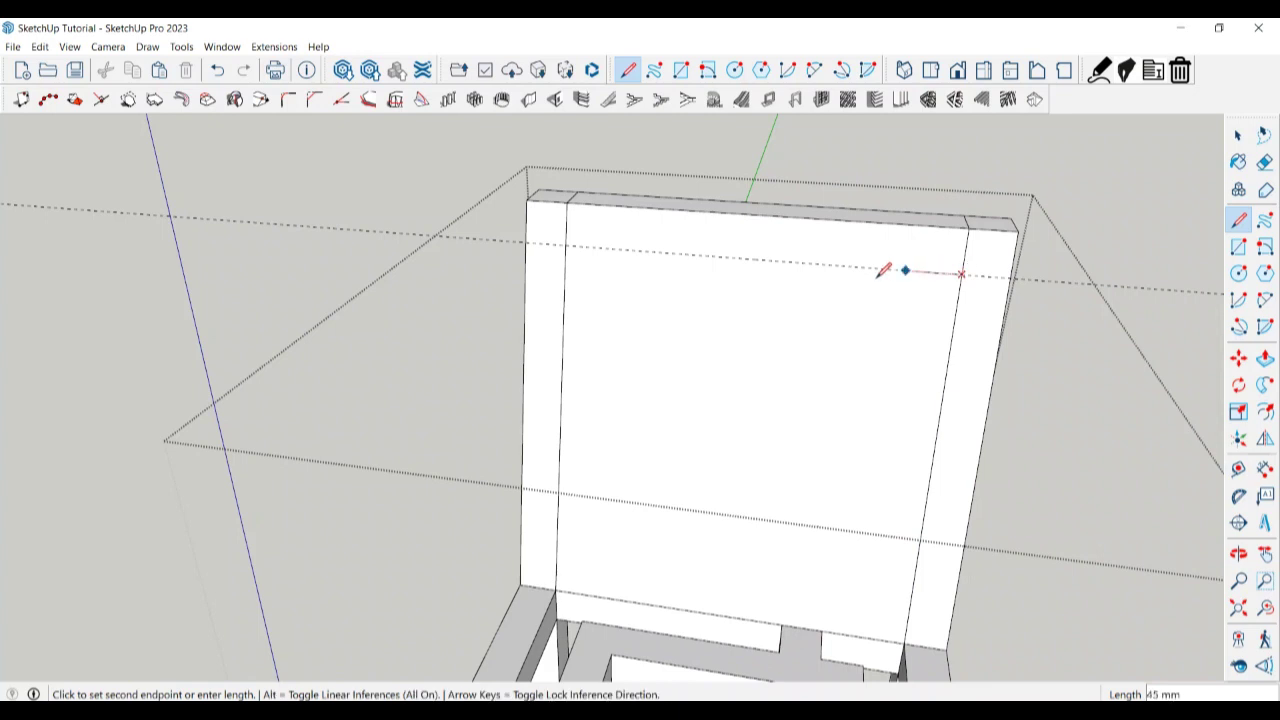
{"action": "left_click", "coordinate": [567, 243]}
{"action": "key", "text": "space"}
Push the lower backrest panel in, then cut it away, leaving the top rail.
{"action": "left_click", "coordinate": [760, 362]}
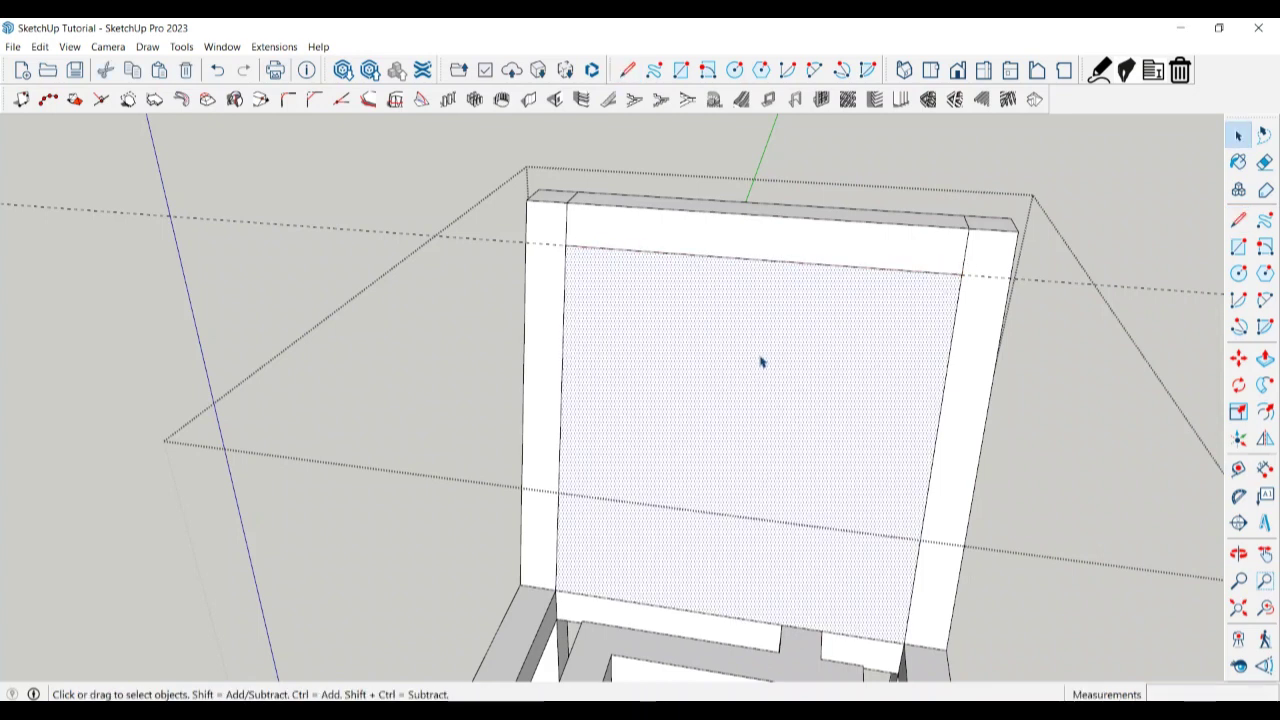
{"action": "key", "text": "p"}
{"action": "left_click", "coordinate": [760, 362]}
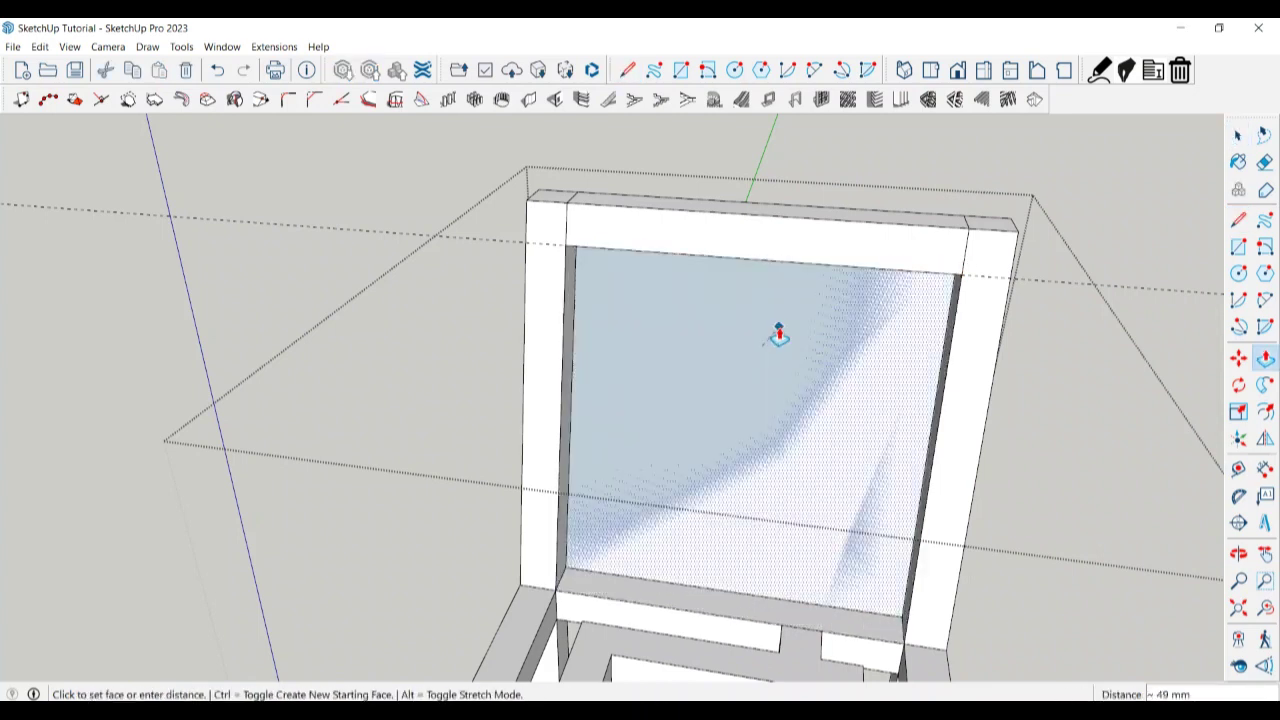
{"action": "left_click", "coordinate": [779, 335]}
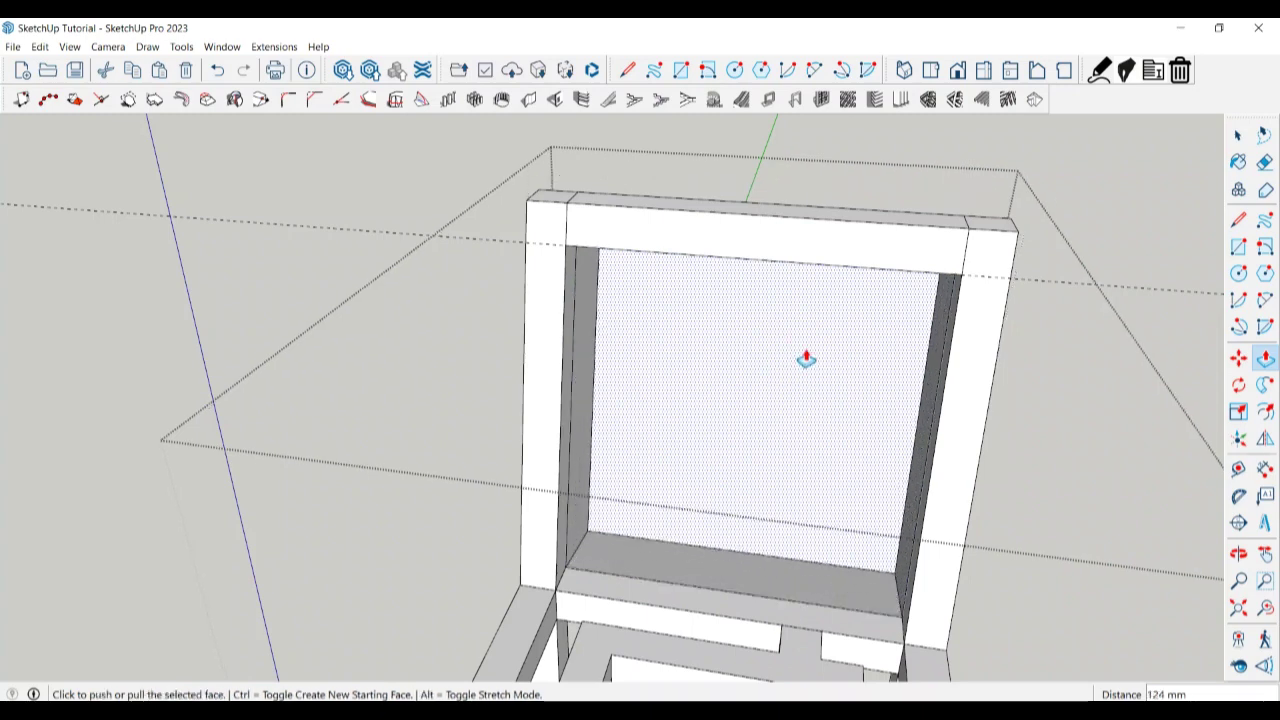
{"action": "key", "text": "Escape"}
{"action": "key", "text": "space"}
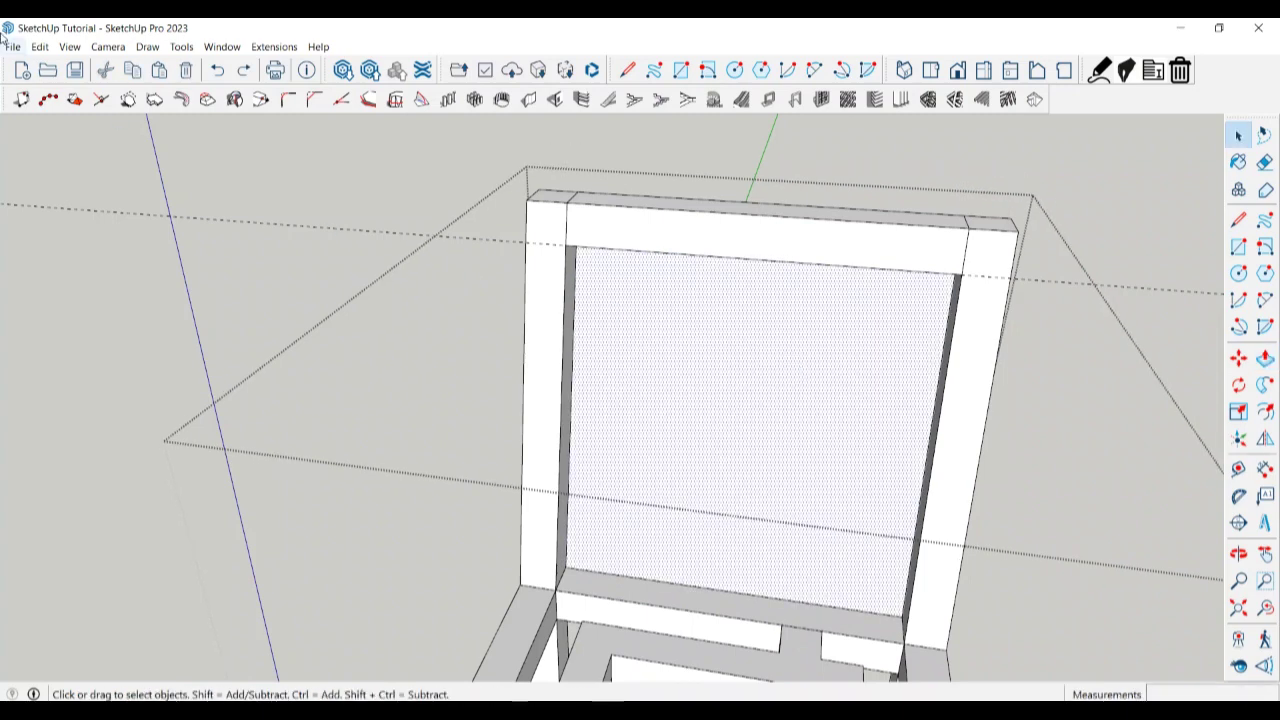
{"action": "left_click", "coordinate": [105, 70]}
Erase the stray top-right corner edge and smooth the top rail's right corner edge.
{"action": "mouse_move", "coordinate": [757, 449]}
{"action": "middle_mouse_down"}
{"action": "mouse_move", "coordinate": [594, 386]}
{"action": "mouse_move", "coordinate": [795, 502]}
{"action": "mouse_move", "coordinate": [786, 480]}
{"action": "mouse_move", "coordinate": [829, 386]}
{"action": "mouse_move", "coordinate": [709, 394]}
{"action": "middle_mouse_up"}
{"action": "key", "text": "e"}
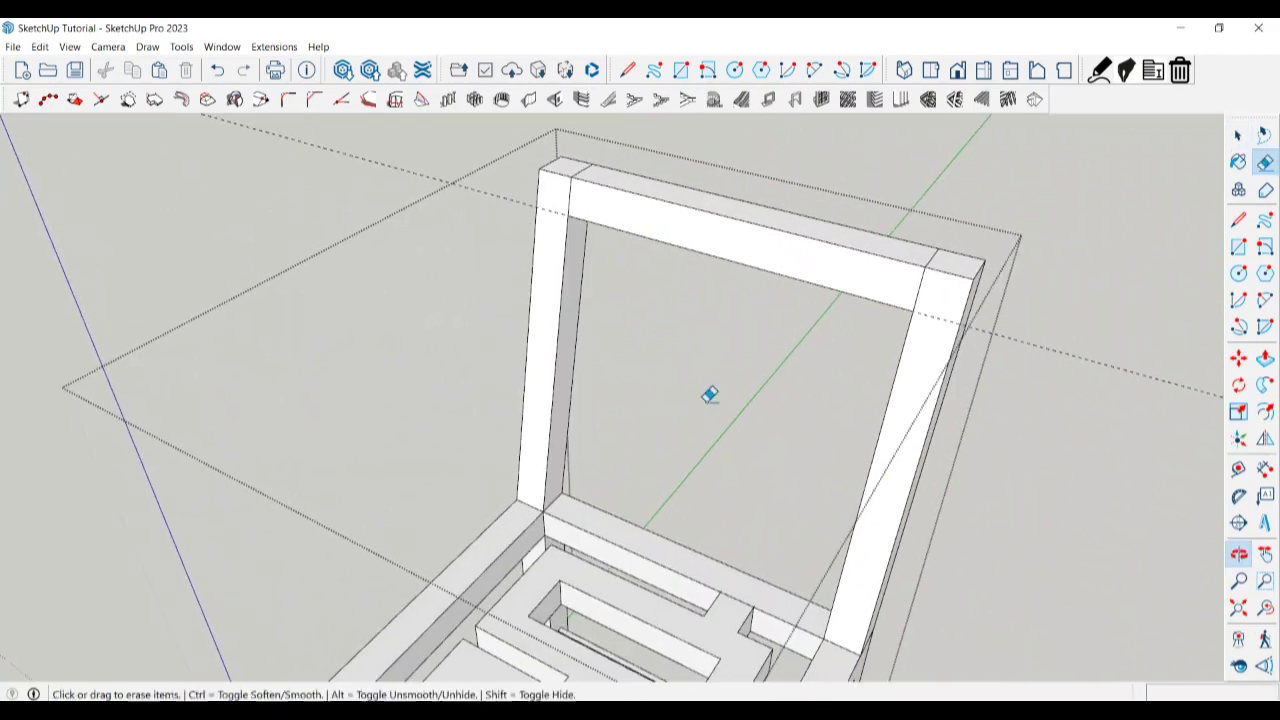
{"action": "left_click", "coordinate": [930, 265]}
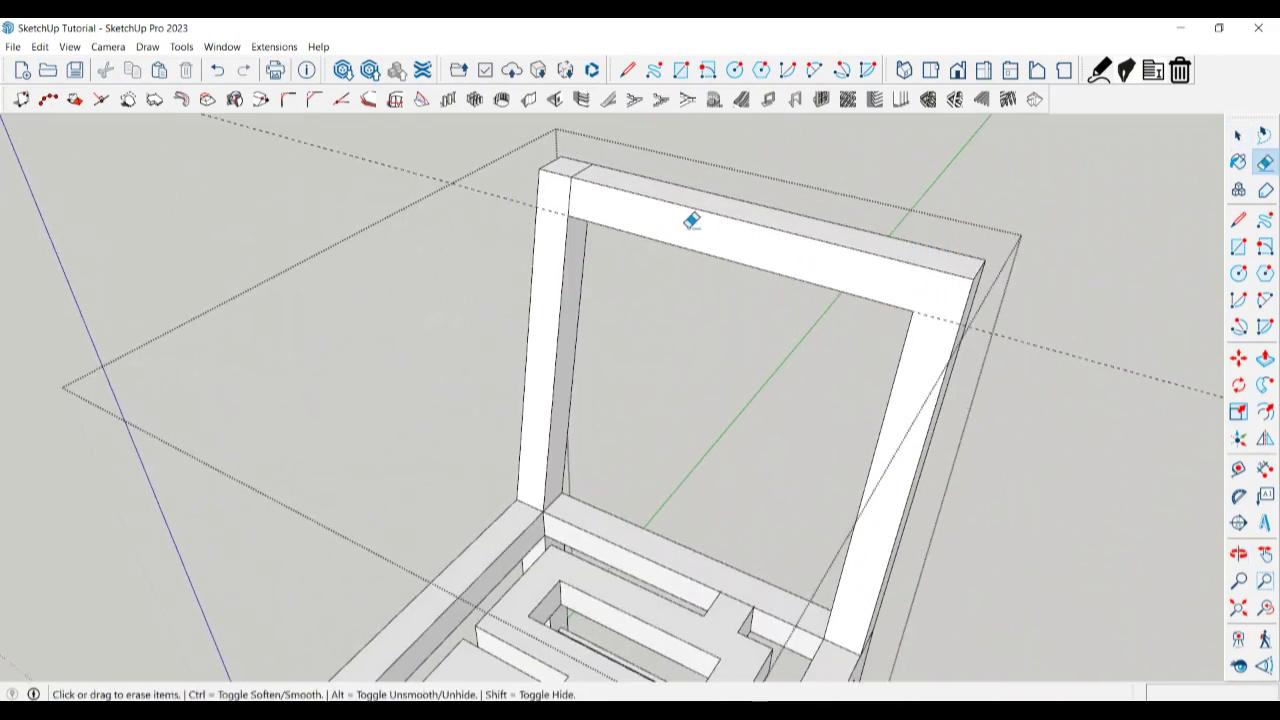
{"action": "mouse_move", "coordinate": [584, 160]}
{"action": "middle_mouse_down"}
{"action": "mouse_move", "coordinate": [511, 246]}
{"action": "mouse_move", "coordinate": [620, 386]}
{"action": "middle_mouse_up"}
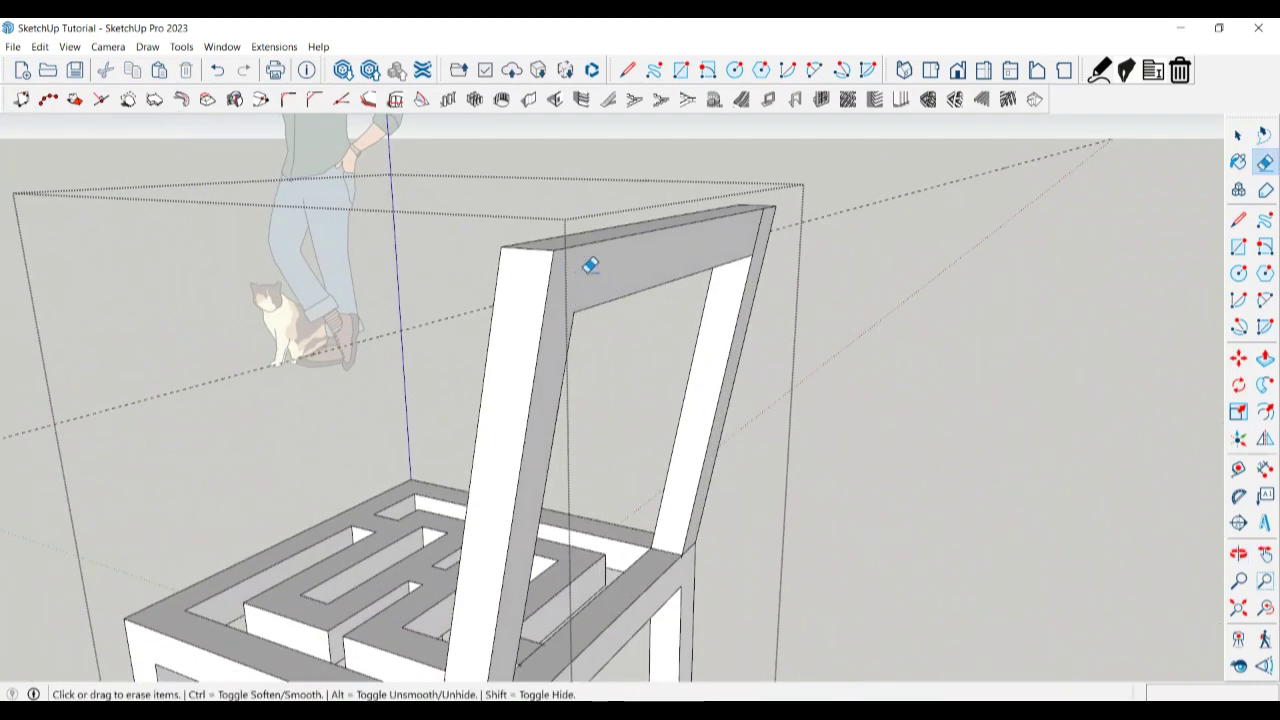
{"action": "left_click", "coordinate": [760, 240], "text": "ctrl"}
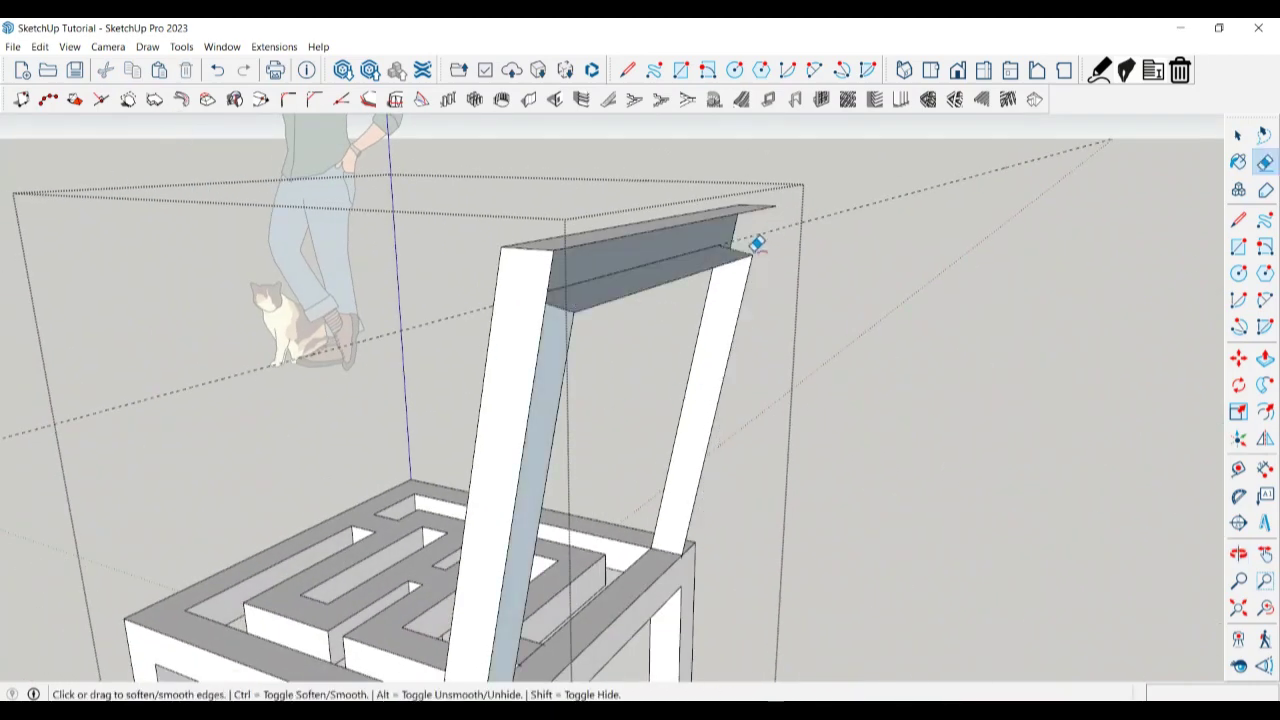
Orbit and zoom to a high front-on view of the empty backrest frame.
{"action": "key", "text": "space"}
{"action": "middle_click_drag", "start_coordinate": [762, 232], "coordinate": [750, 426]}
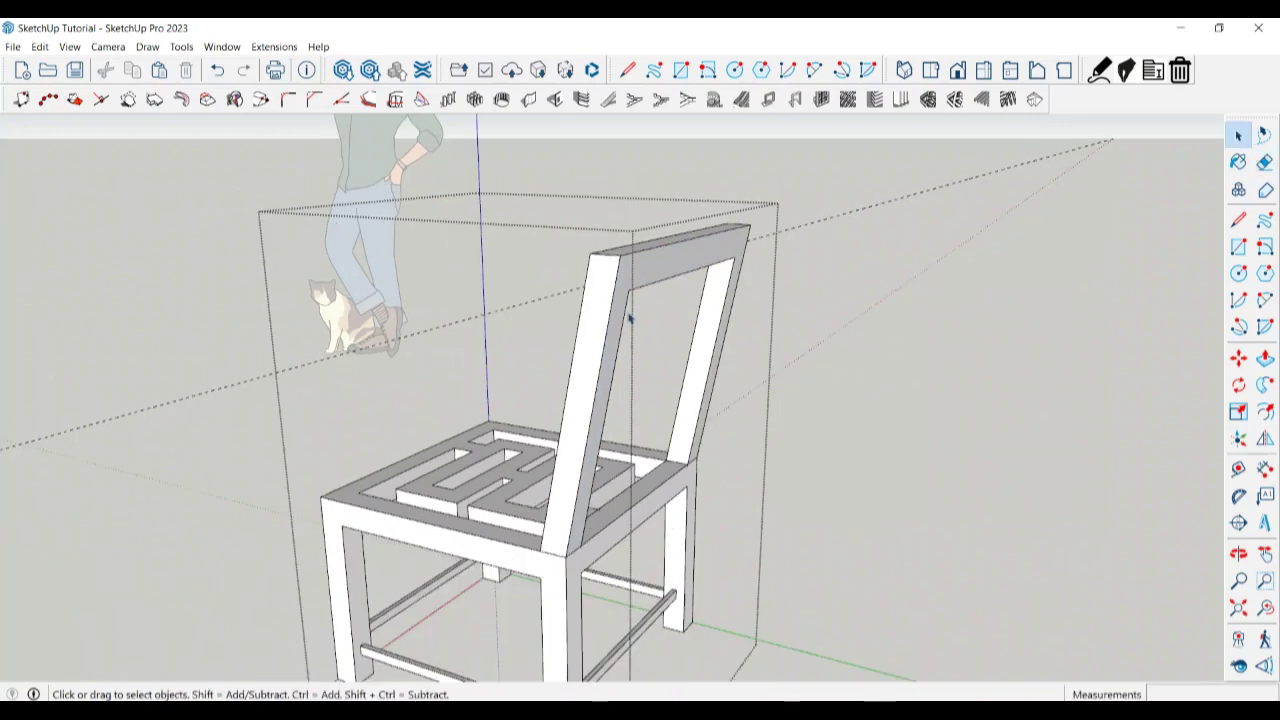
{"action": "scroll", "coordinate": [594, 400], "scroll_direction": "up", "scroll_amount": 3}
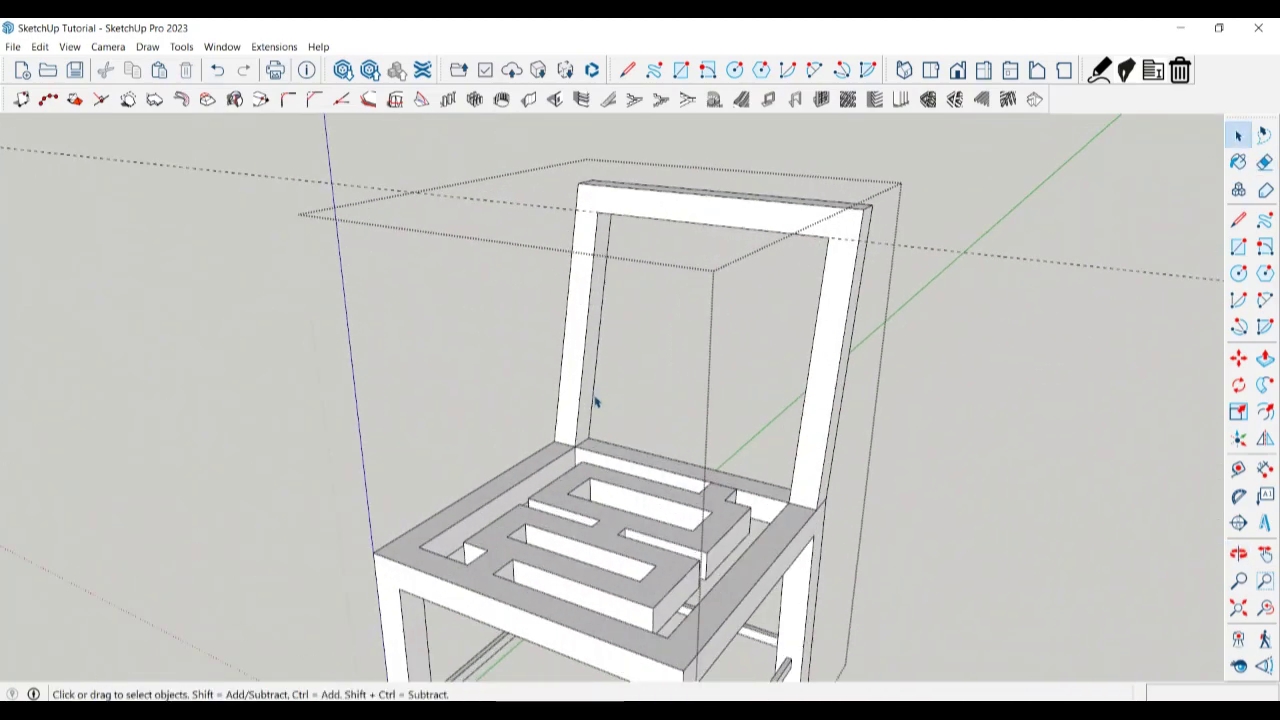
{"action": "middle_click_drag", "start_coordinate": [594, 400], "coordinate": [771, 551]}
{"action": "scroll", "coordinate": [773, 468], "scroll_direction": "up", "scroll_amount": 3}
{"action": "scroll", "coordinate": [773, 468], "scroll_direction": "down", "scroll_amount": 4}
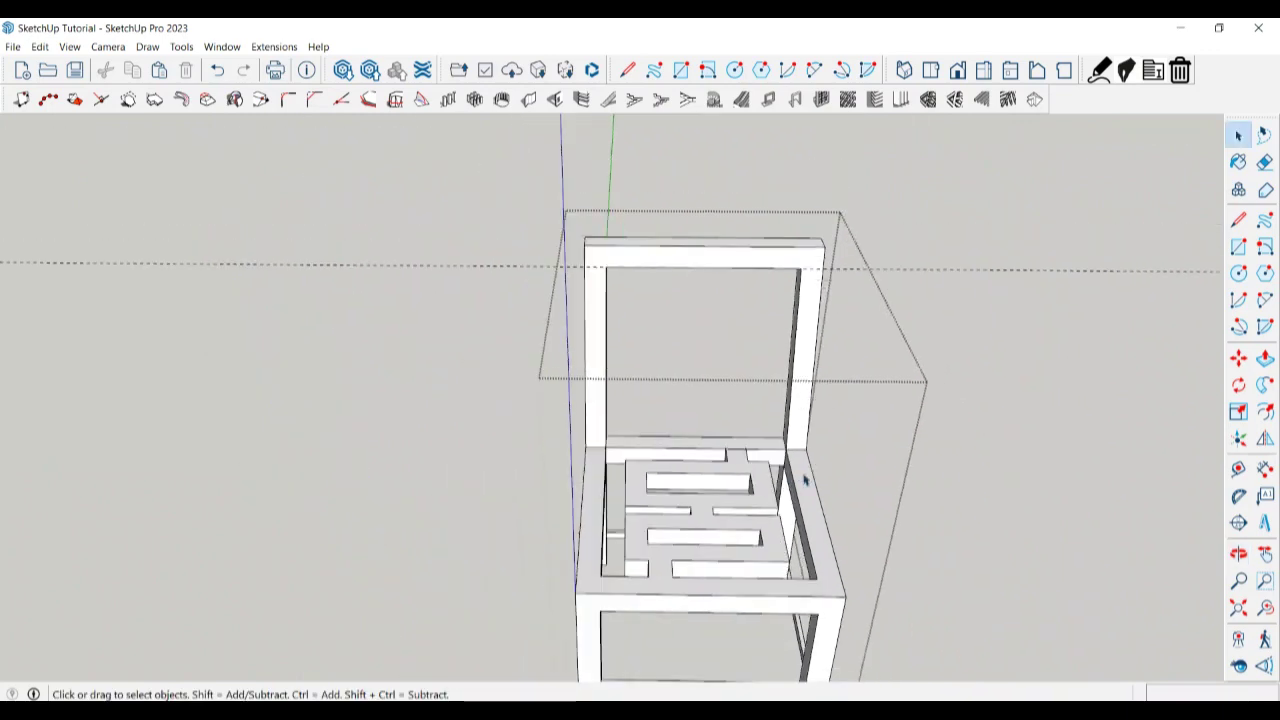
{"action": "middle_click_drag", "start_coordinate": [808, 480], "coordinate": [775, 372]}
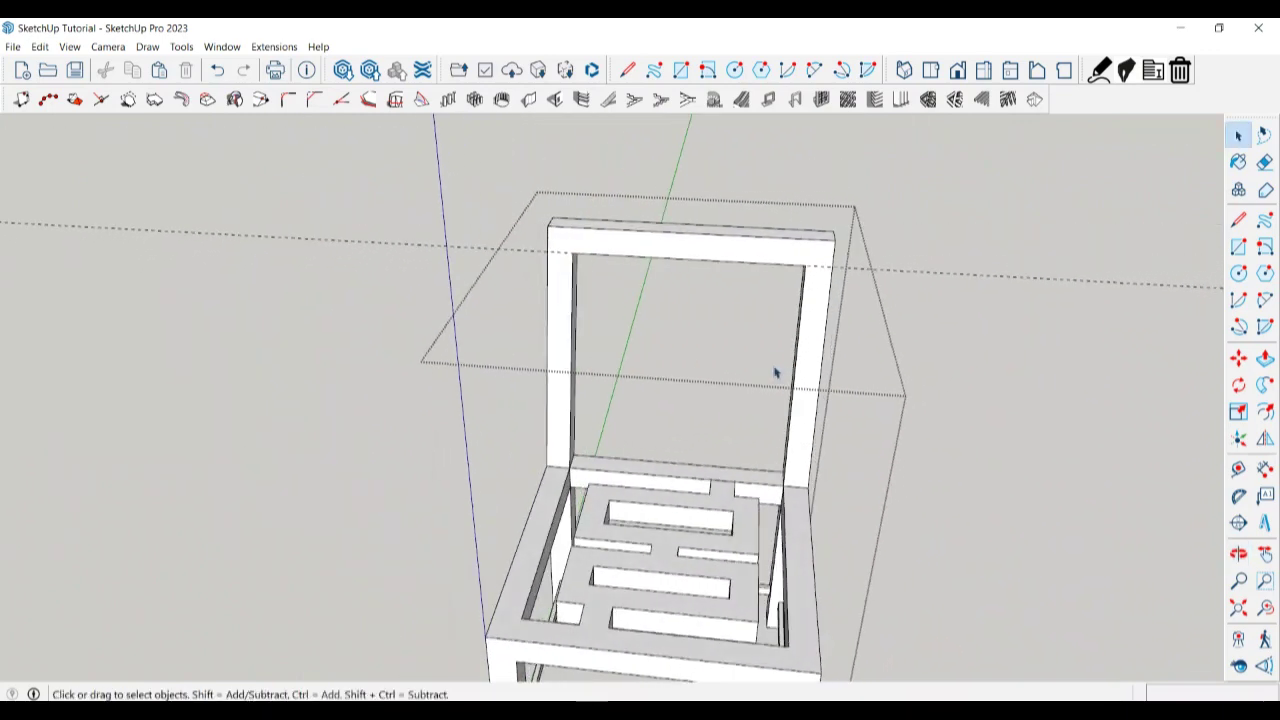
{"action": "key", "text": "t"}
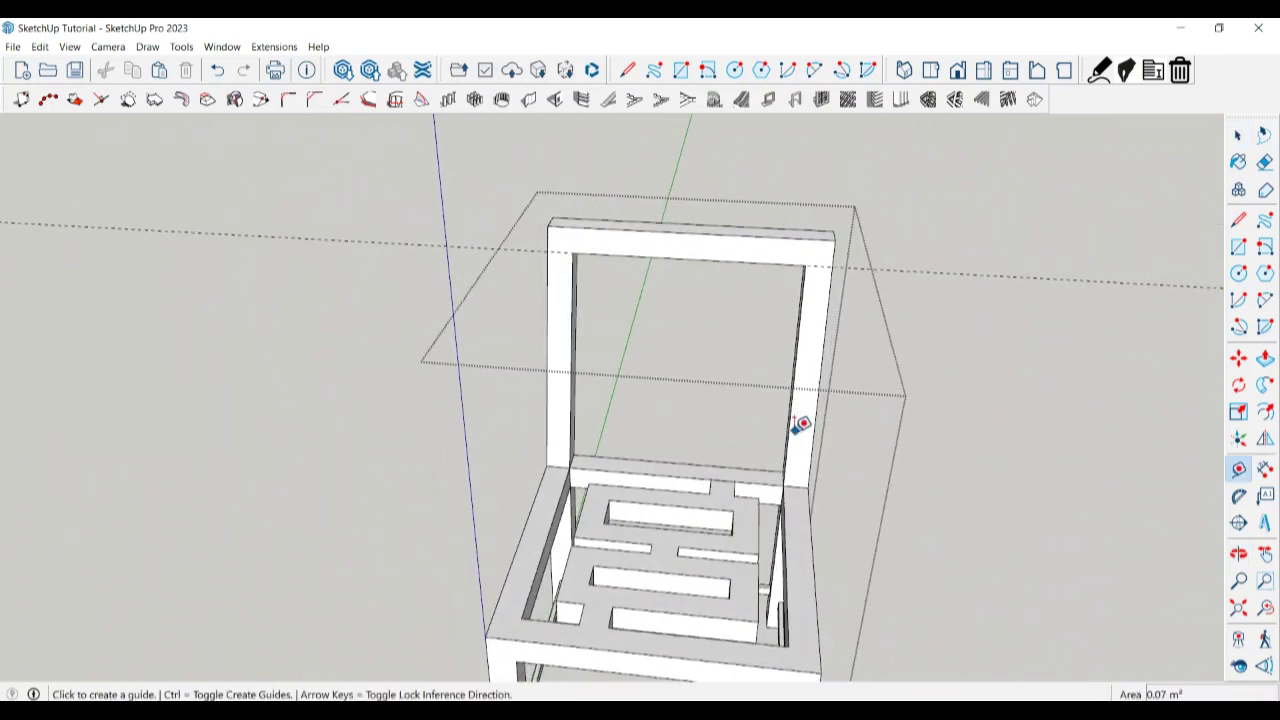
Place a vertical guide 225 mm from the right post and draw a line down it.
{"action": "left_click", "coordinate": [783, 434]}
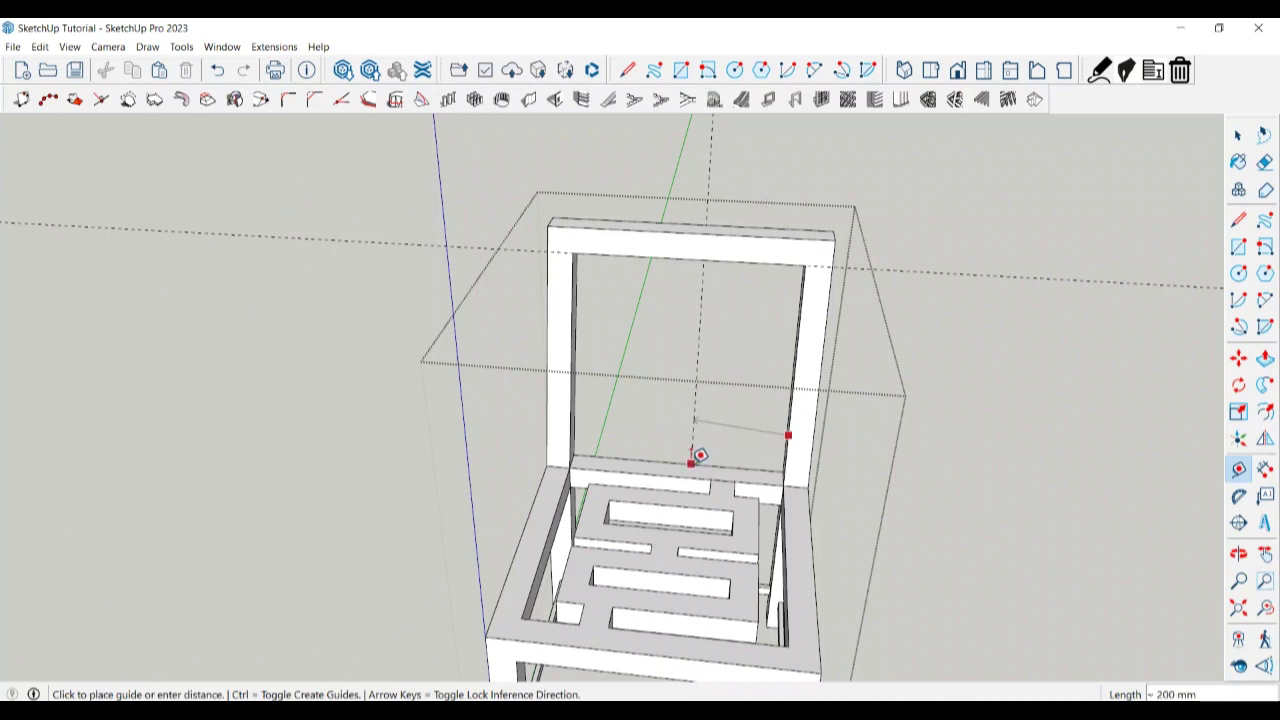
{"action": "scroll", "coordinate": [697, 473], "scroll_direction": "up", "scroll_amount": 2}
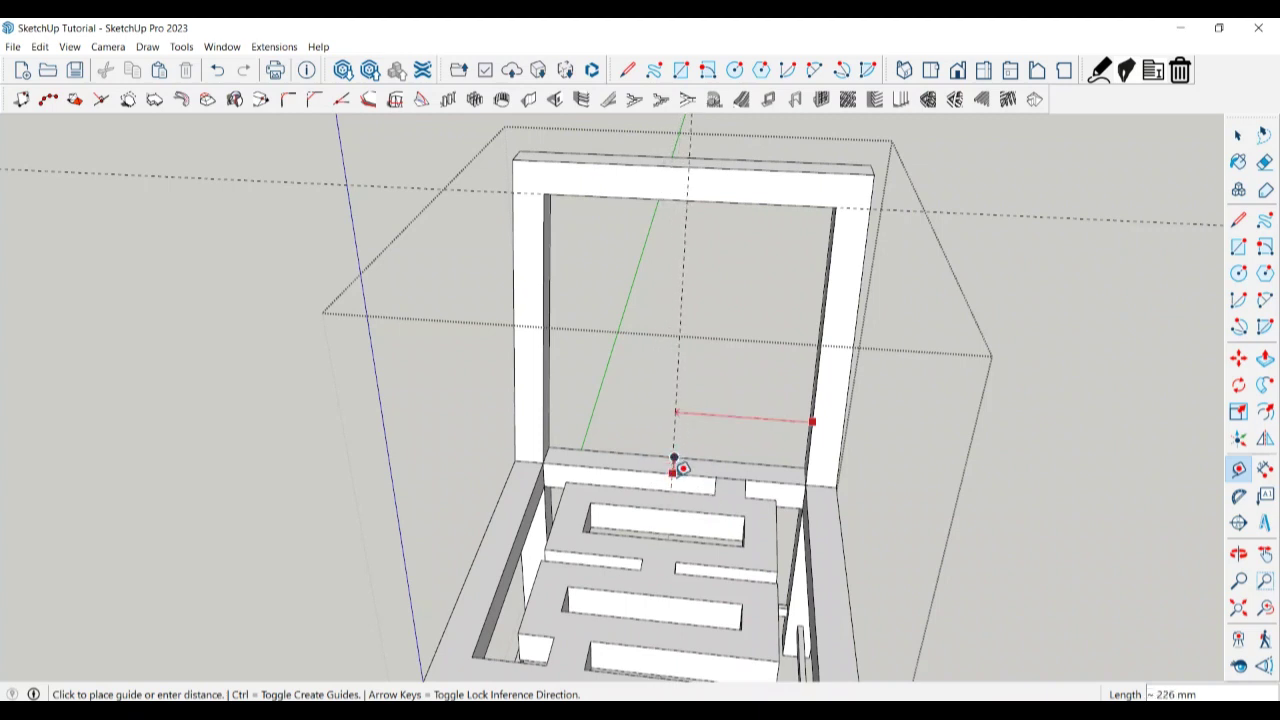
{"action": "left_click", "coordinate": [680, 465]}
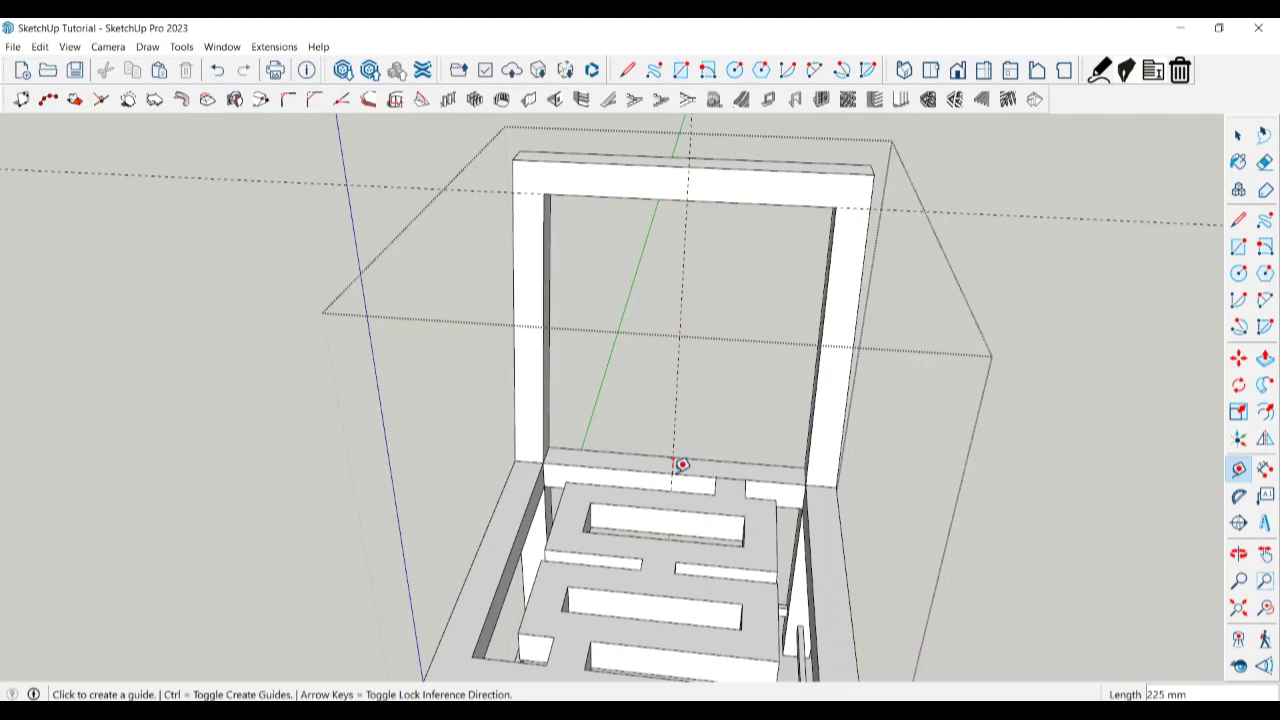
{"action": "key", "text": "space"}
{"action": "key", "text": "l"}
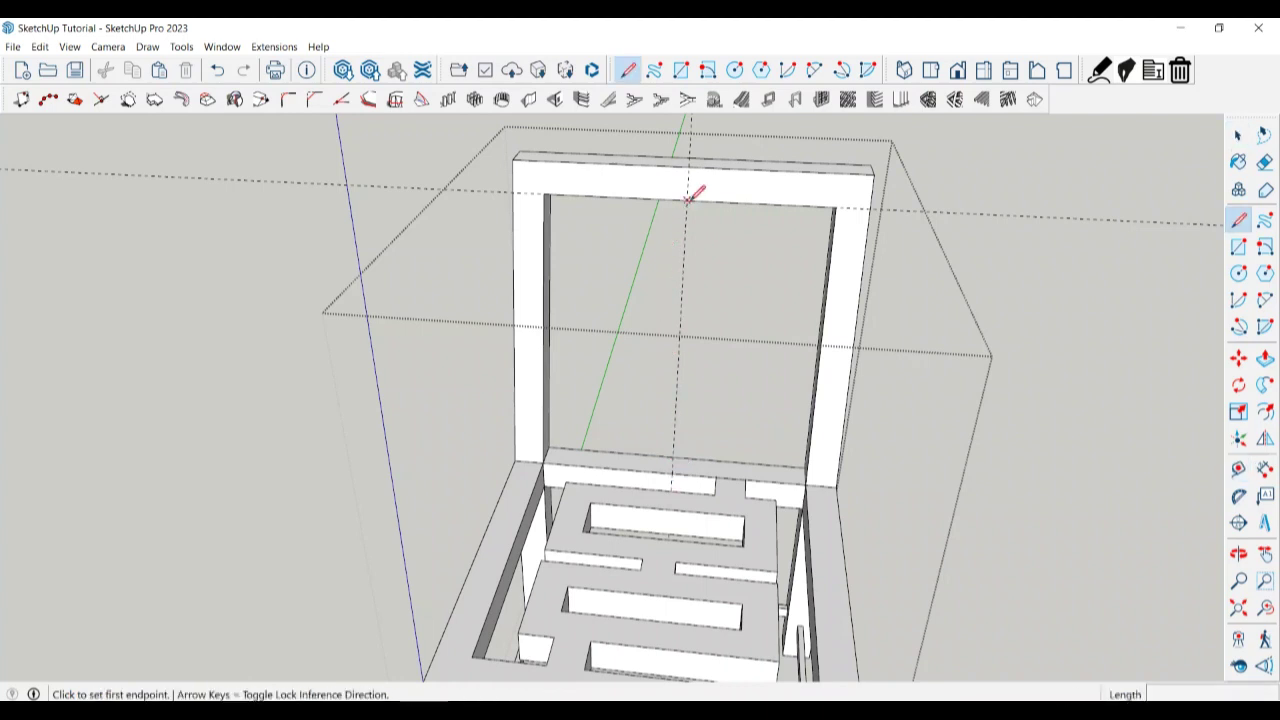
{"action": "left_click", "coordinate": [688, 199]}
{"action": "left_click", "coordinate": [676, 472]}
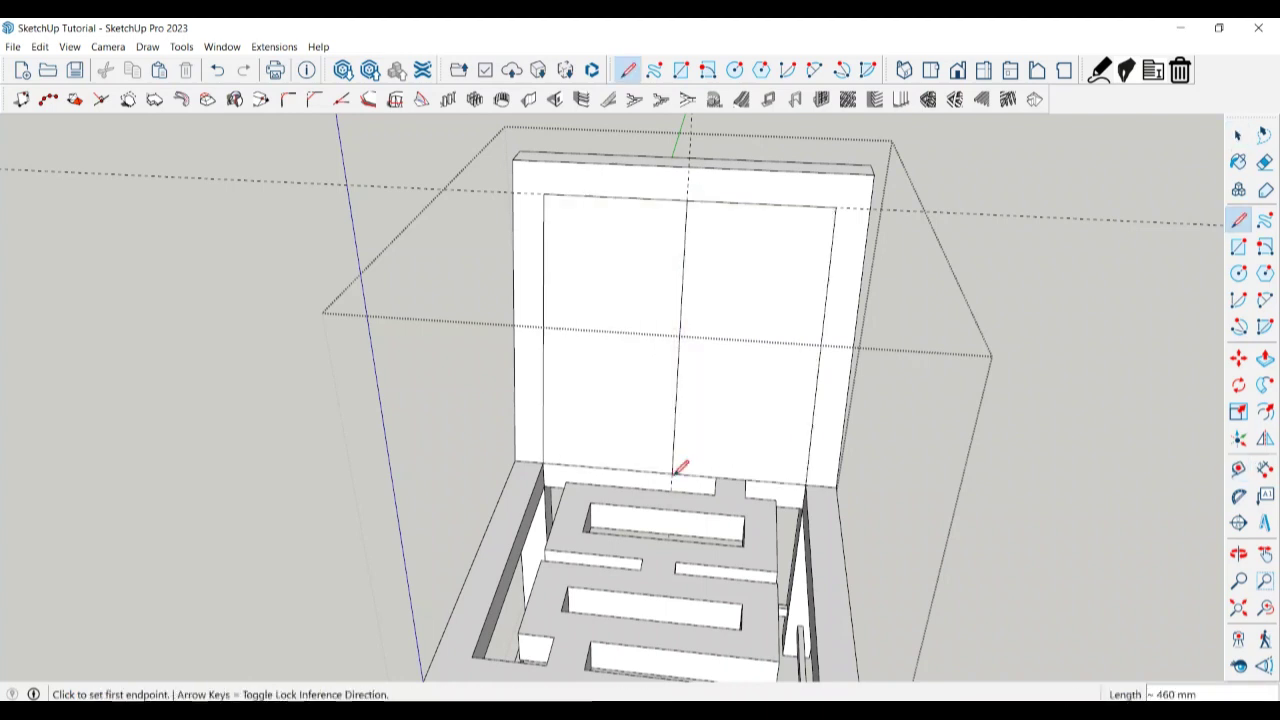
{"action": "key", "text": "space"}
Cut away both halves of the back face, leaving the opening empty.
{"action": "left_click", "coordinate": [702, 435]}
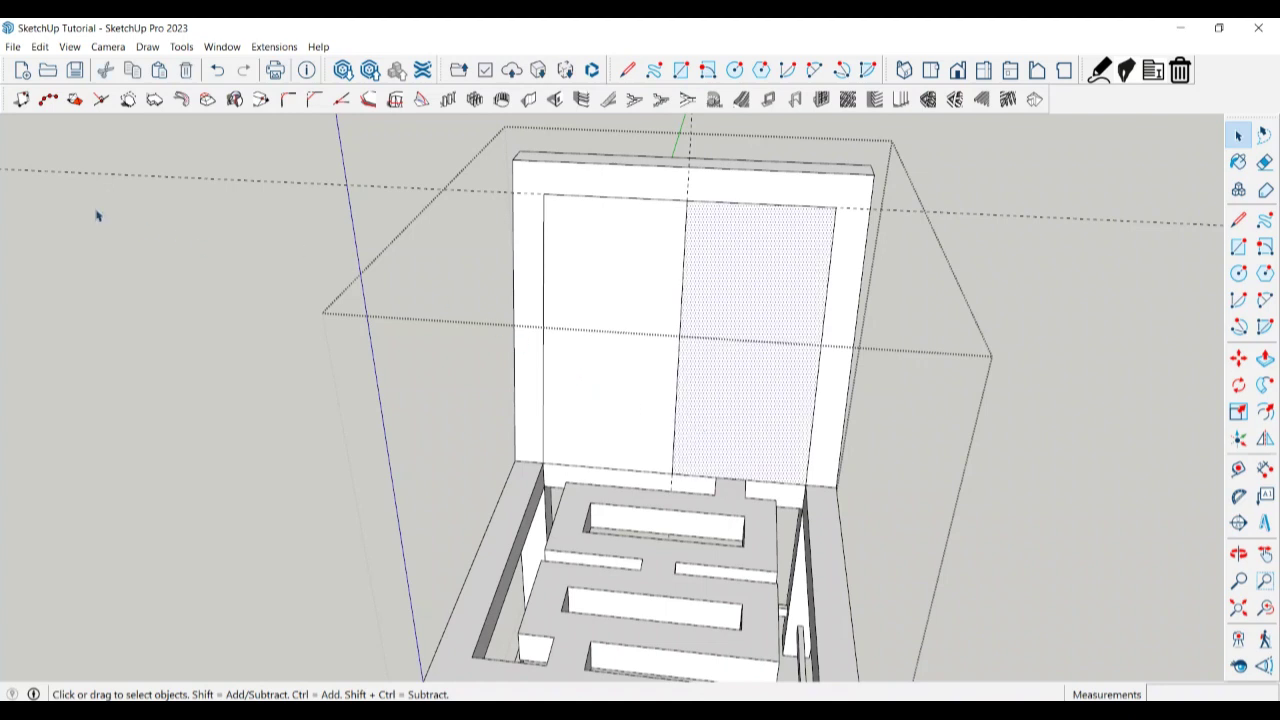
{"action": "left_click", "coordinate": [104, 70]}
{"action": "left_click", "coordinate": [595, 398]}
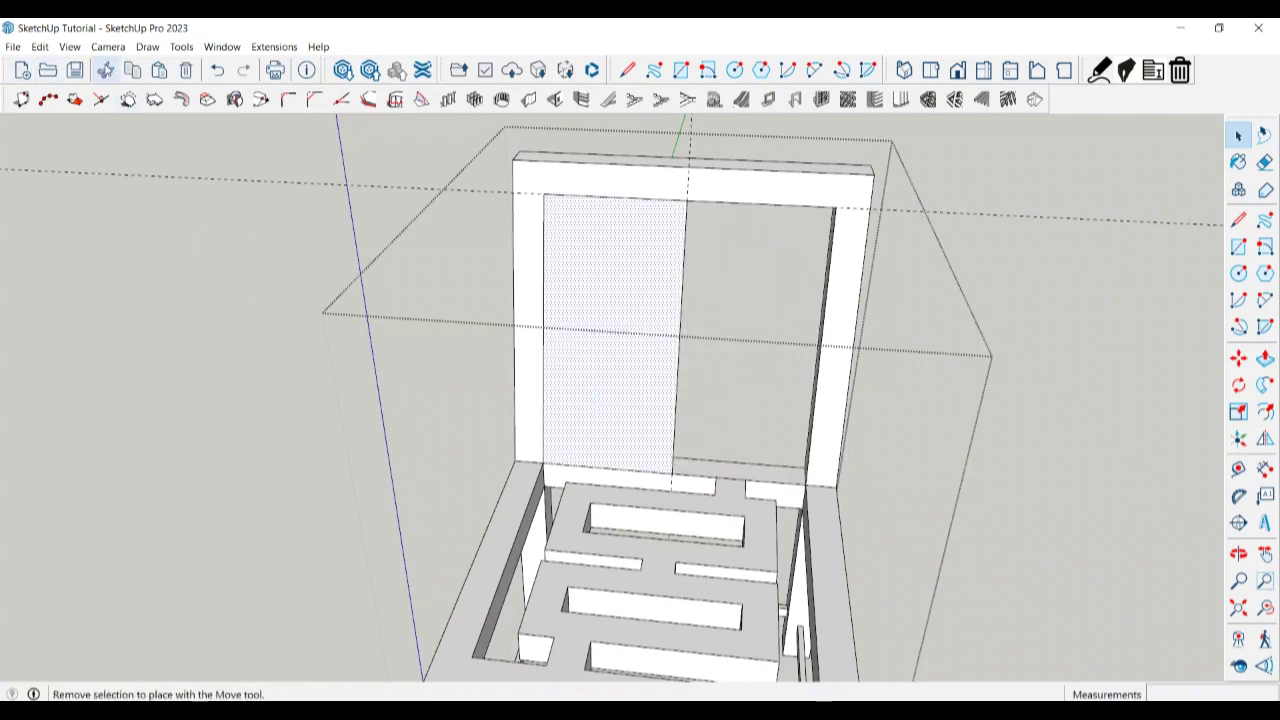
{"action": "left_click", "coordinate": [104, 70]}
Place guides 25 mm either side of the backrest centre line.
{"action": "key", "text": "t"}
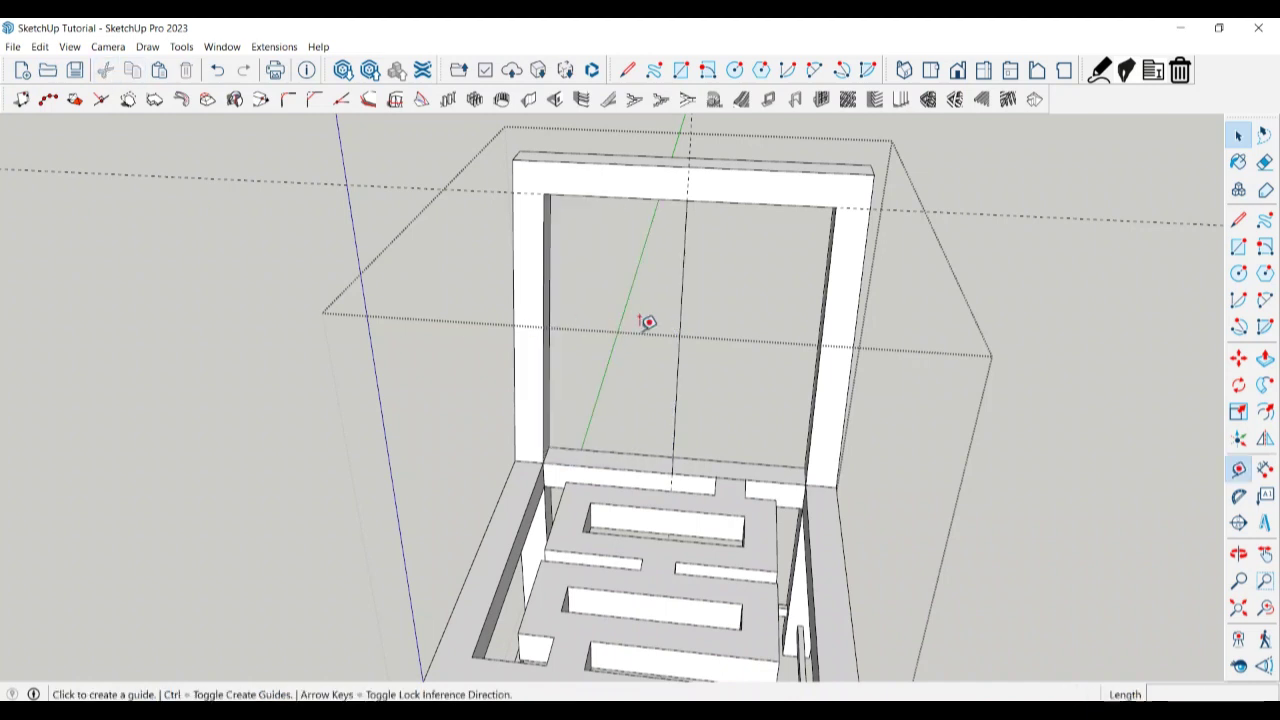
{"action": "left_click", "coordinate": [685, 230]}
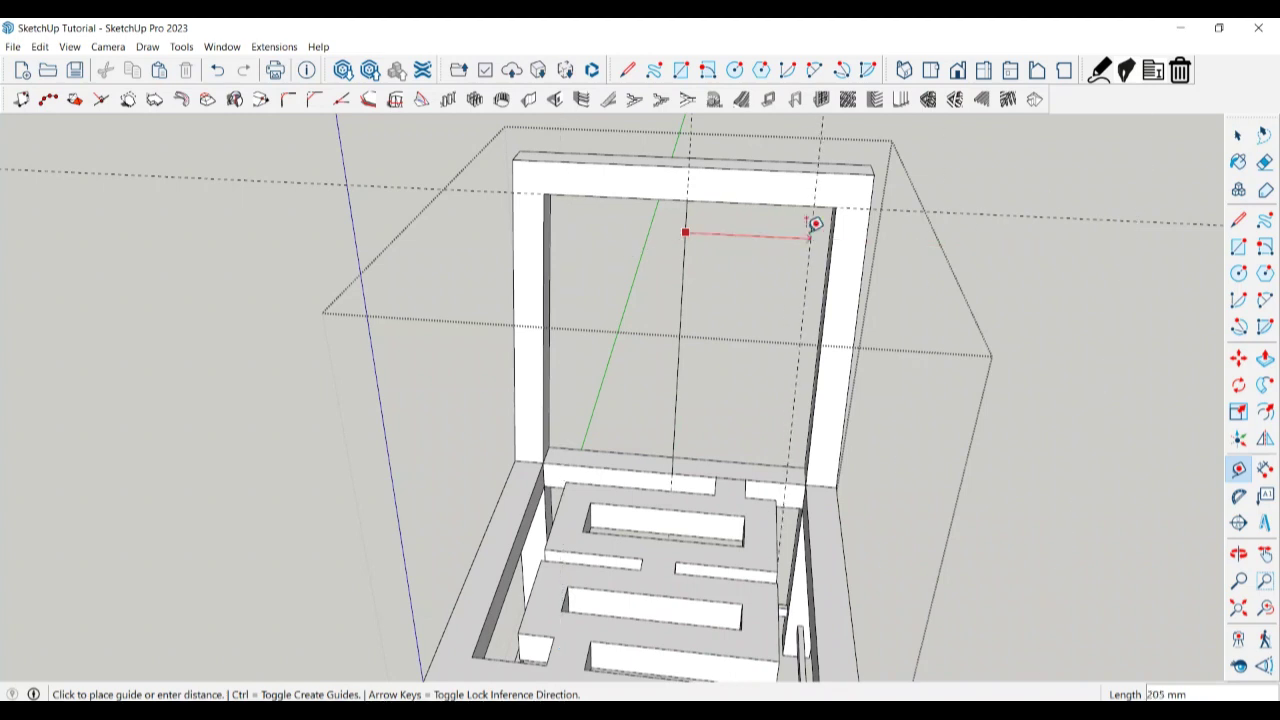
{"action": "type", "text": "25"}
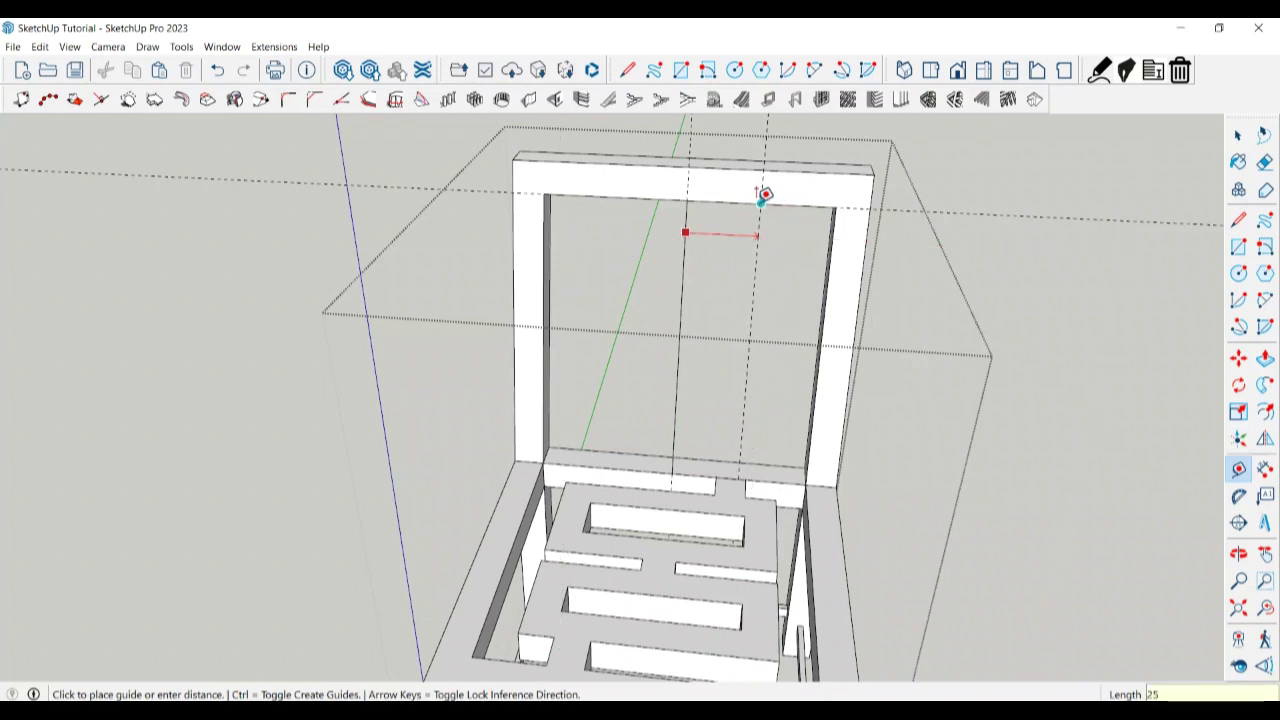
{"action": "key", "text": "Return"}
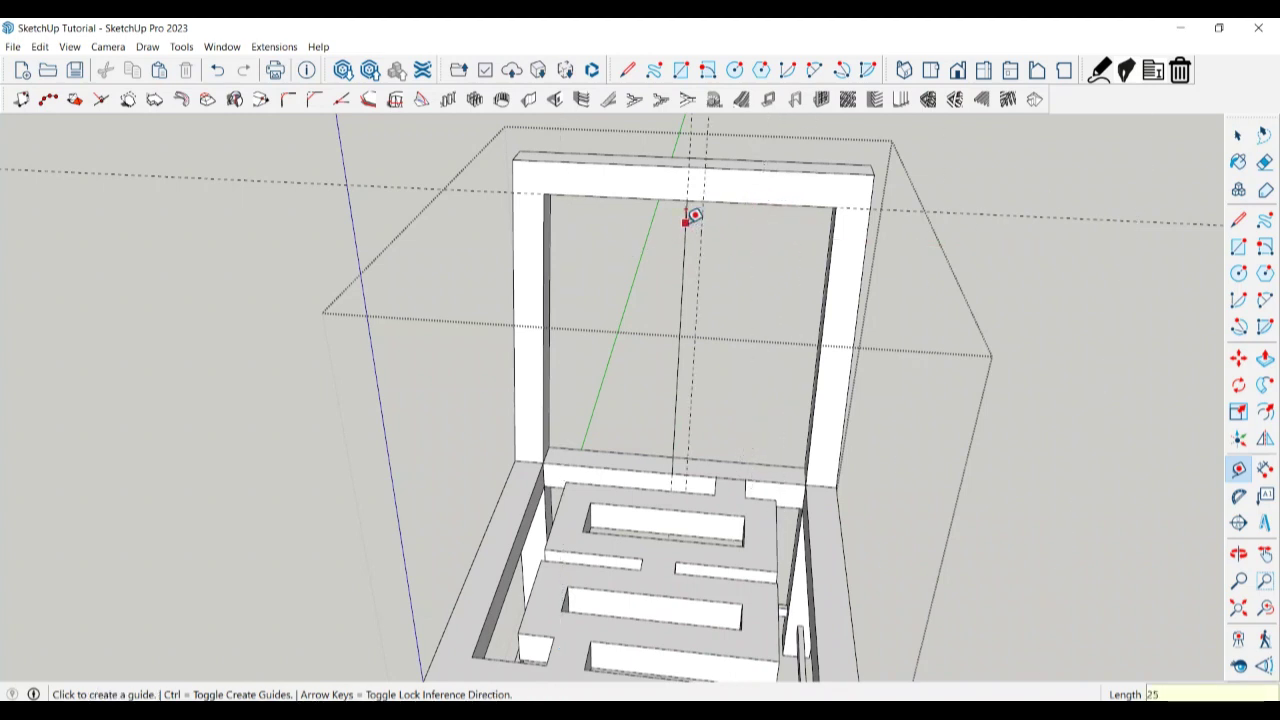
{"action": "left_click", "coordinate": [686, 221]}
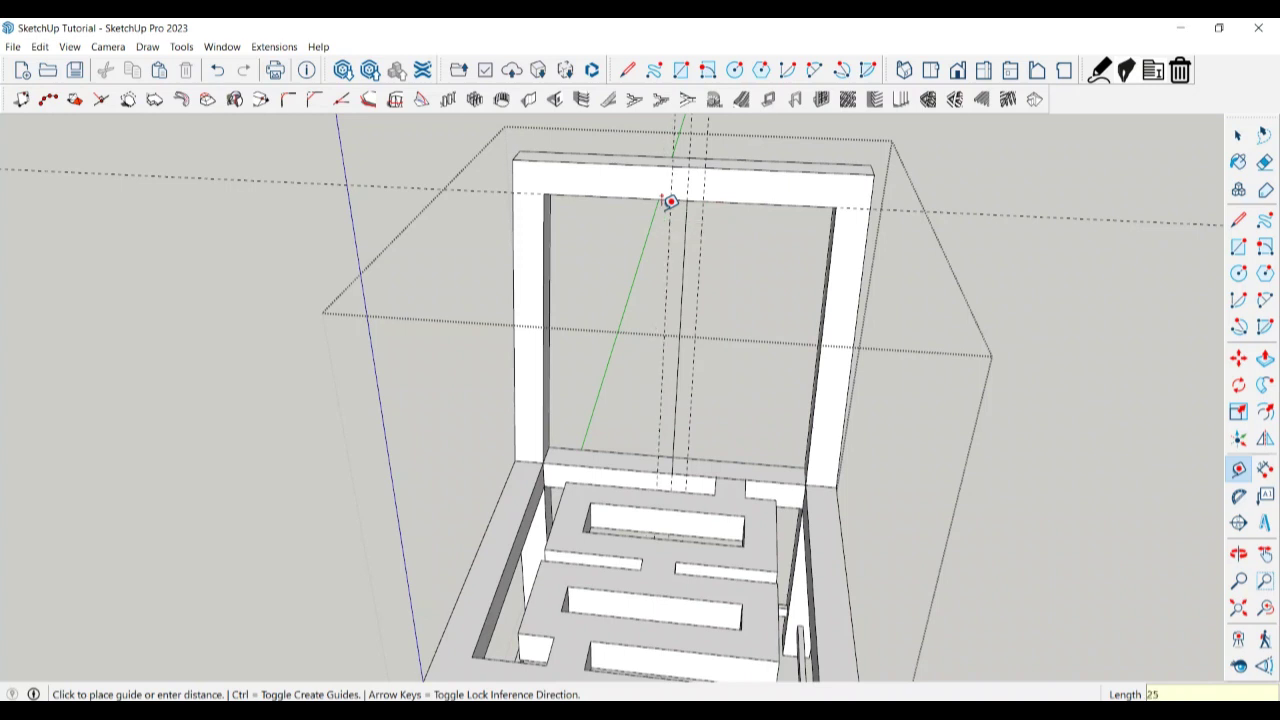
{"action": "key", "text": "space"}
Draw a 50 mm slat rectangle from top rail to seat rail and erase the centre edge.
{"action": "key", "text": "r"}
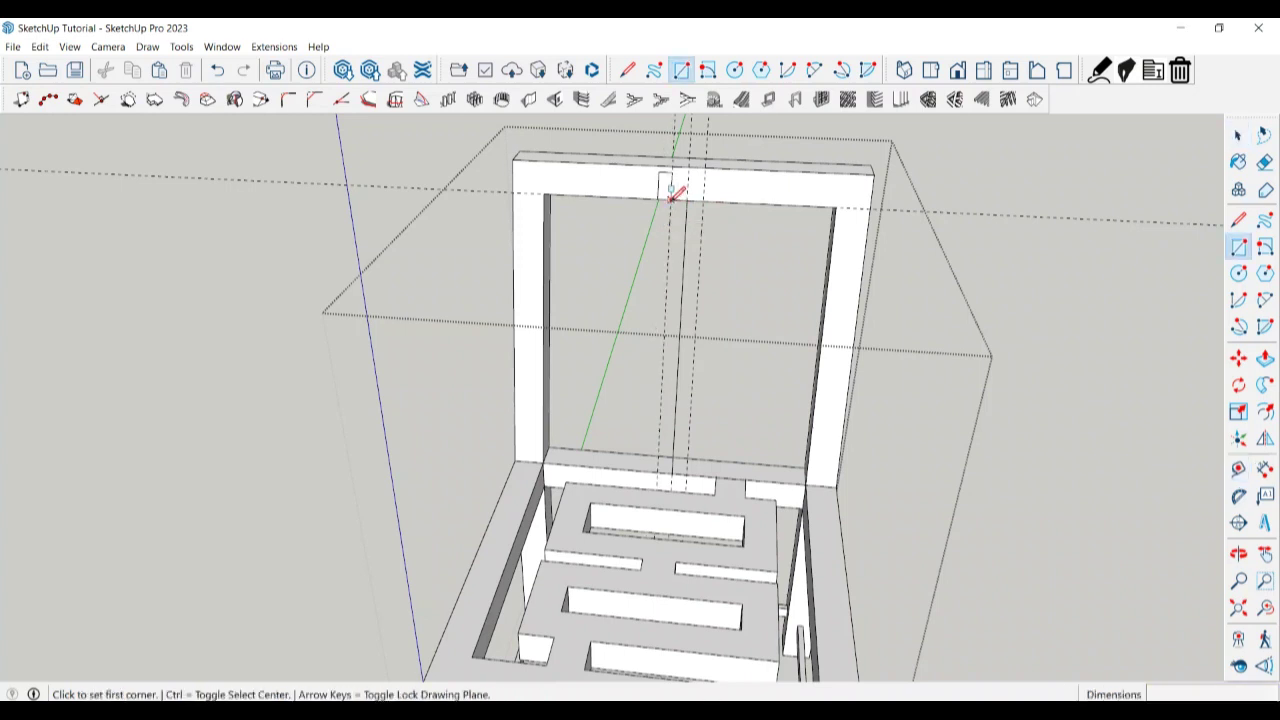
{"action": "left_click", "coordinate": [670, 198]}
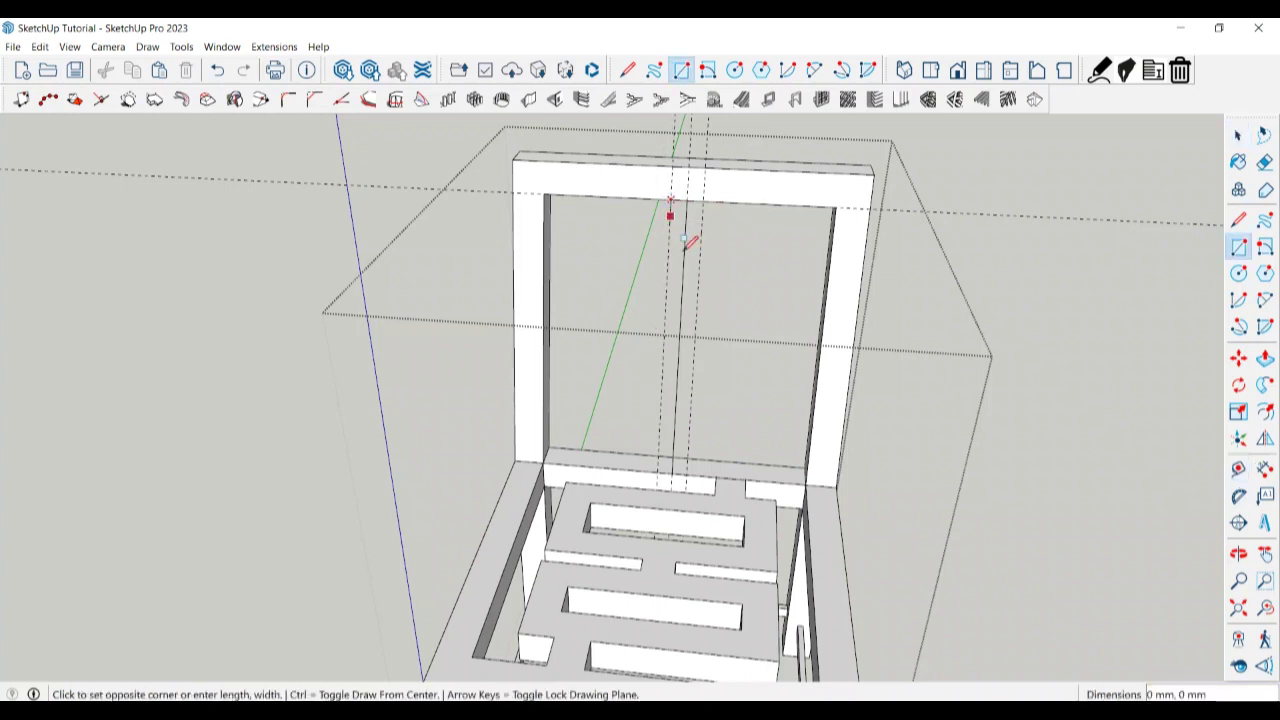
{"action": "left_click", "coordinate": [687, 470]}
{"action": "key", "text": "space"}
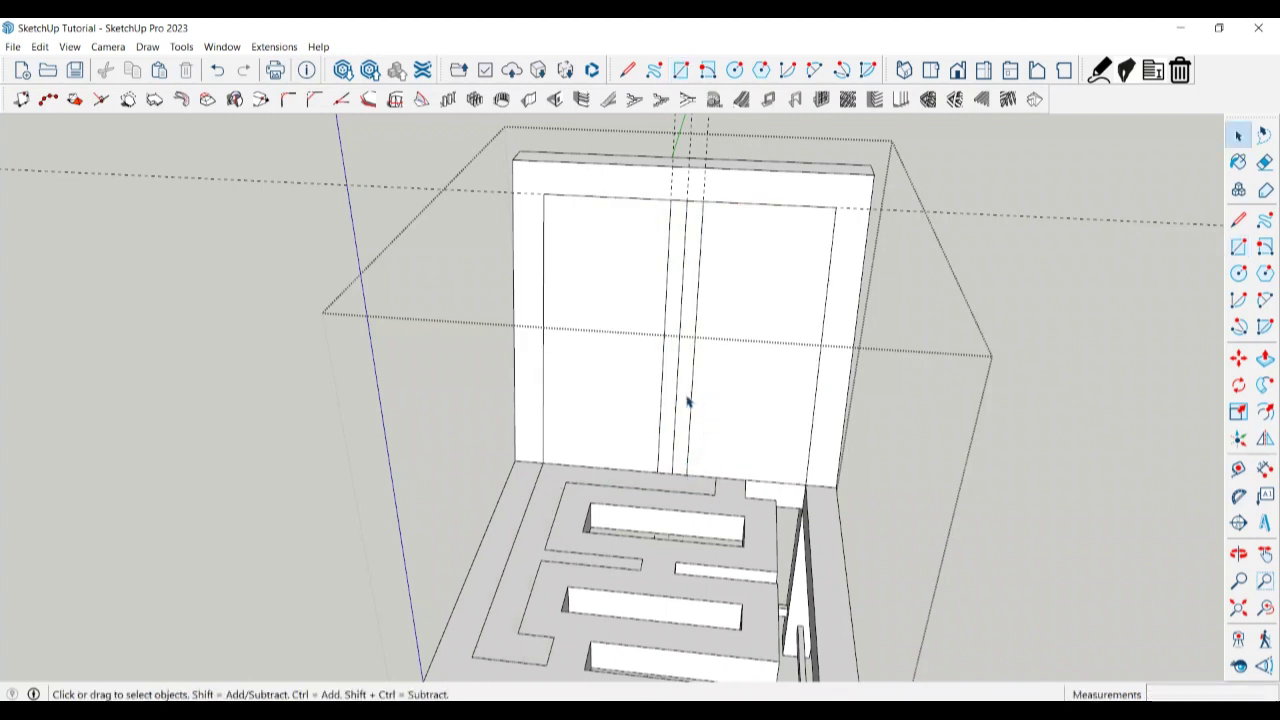
{"action": "key", "text": "e"}
{"action": "left_click", "coordinate": [678, 378]}
{"action": "key", "text": "space"}
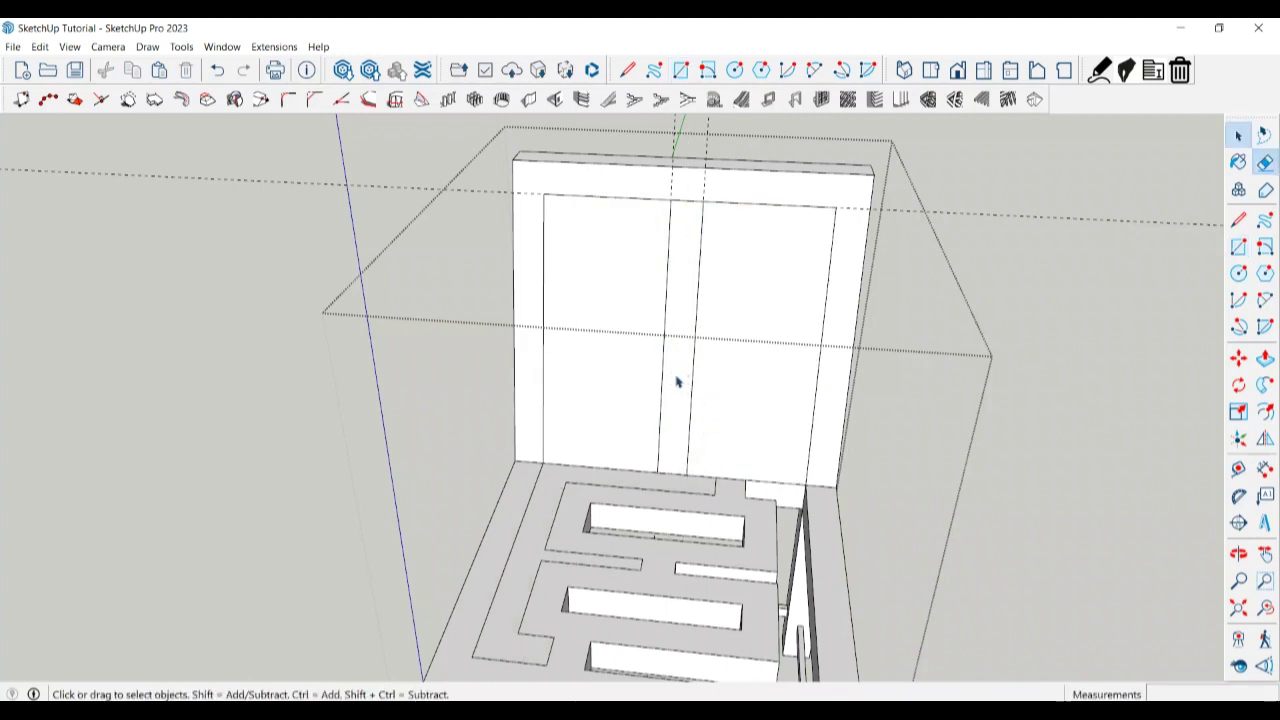
Cut away the left and right pane faces beside the slat.
{"action": "left_click", "coordinate": [585, 373]}
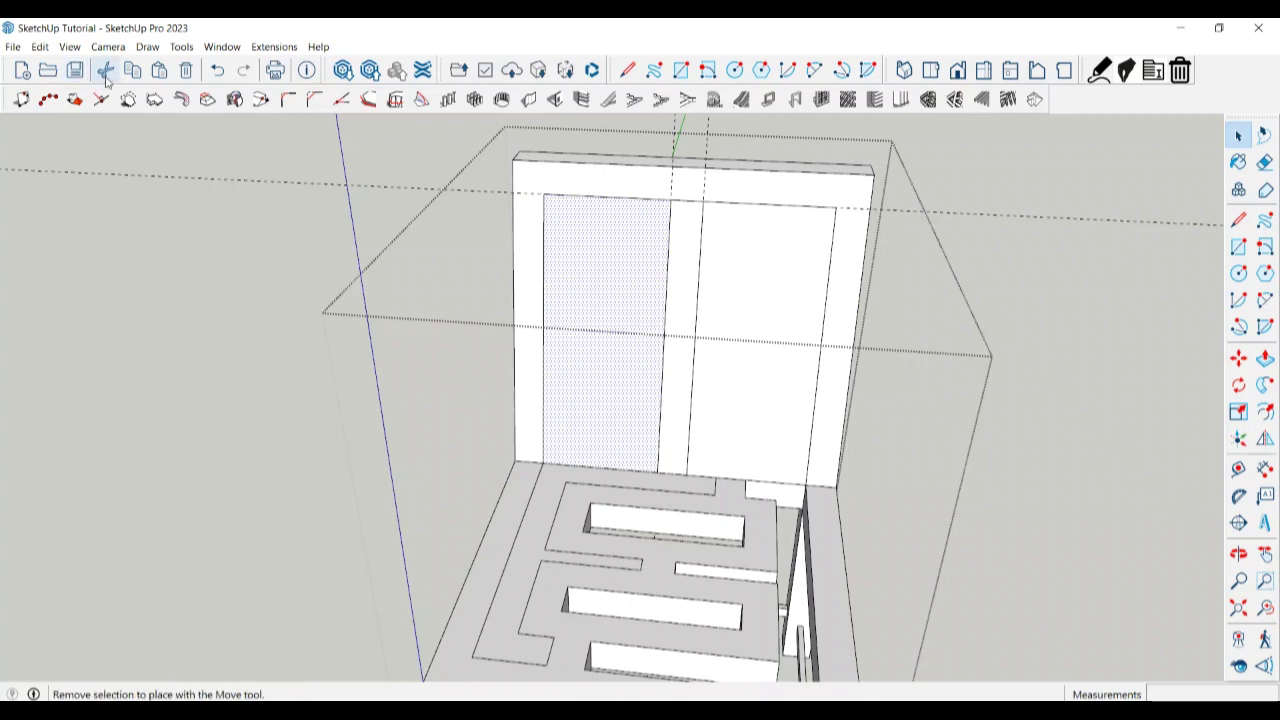
{"action": "left_click", "coordinate": [105, 70]}
{"action": "left_click", "coordinate": [780, 390]}
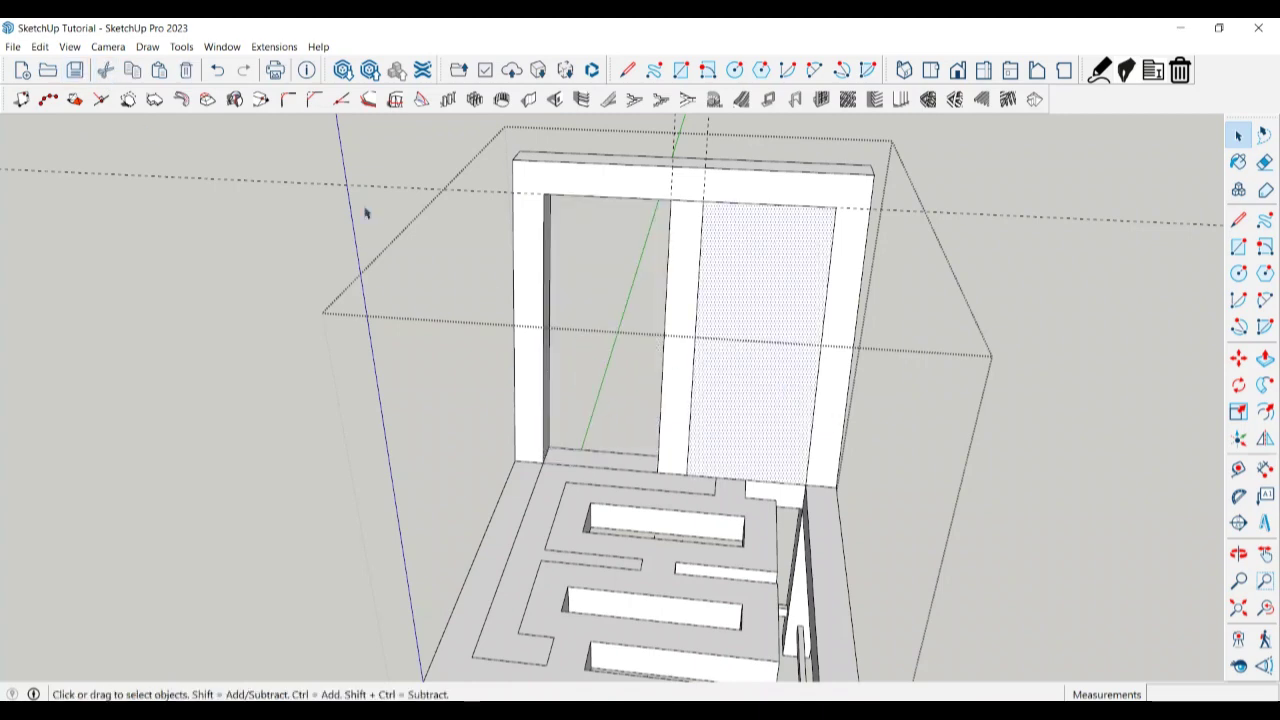
{"action": "left_click", "coordinate": [105, 70]}
{"action": "mouse_move", "coordinate": [770, 412]}
{"action": "middle_mouse_down"}
{"action": "mouse_move", "coordinate": [386, 400]}
{"action": "mouse_move", "coordinate": [277, 443]}
{"action": "mouse_move", "coordinate": [607, 506]}
{"action": "mouse_move", "coordinate": [445, 549]}
{"action": "middle_mouse_up"}
Push/Pull the centre slat face into a solid bar about 50 mm deep.
{"action": "scroll", "coordinate": [607, 506], "scroll_direction": "up", "scroll_amount": 3}
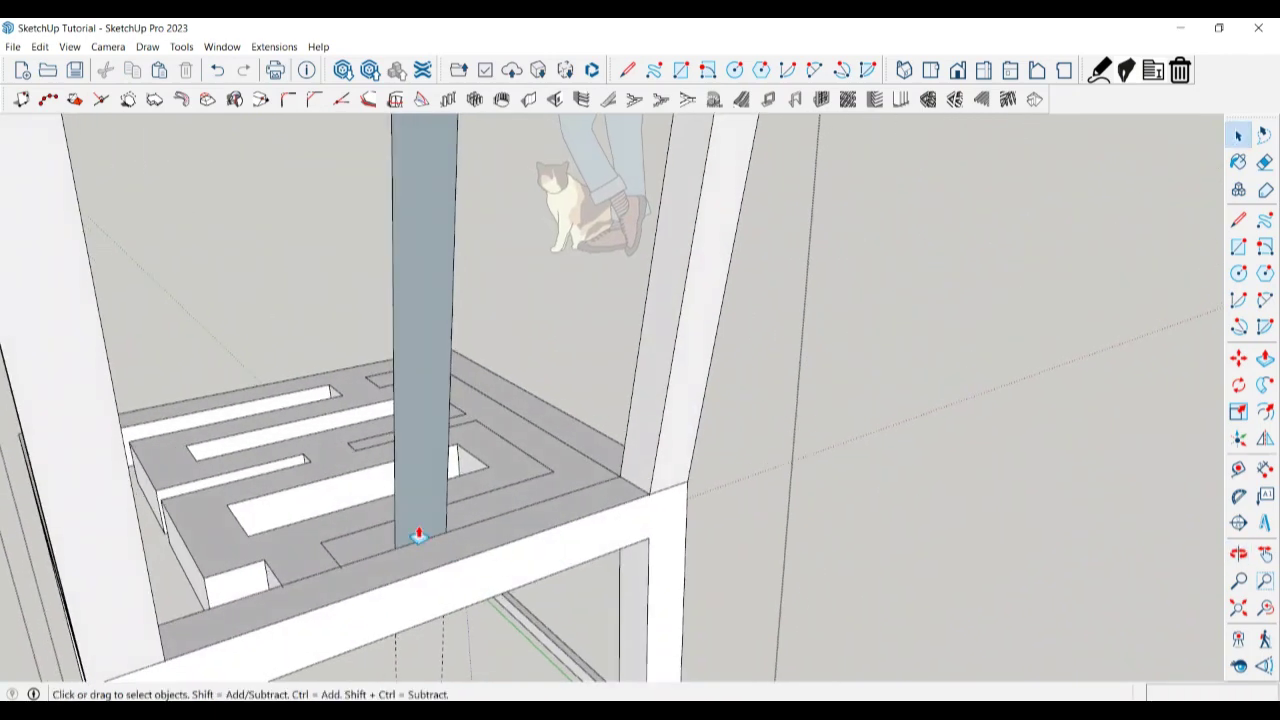
{"action": "key", "text": "p"}
{"action": "left_click", "coordinate": [419, 534]}
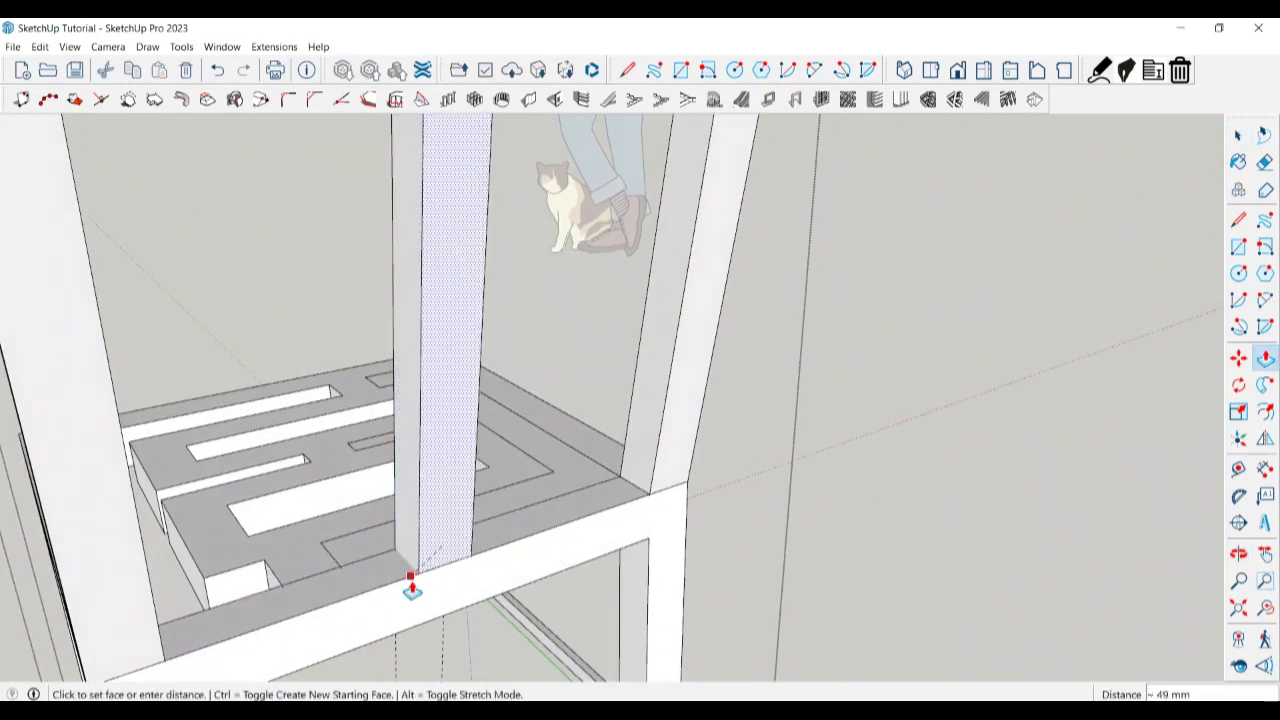
{"action": "key", "text": "space"}
{"action": "scroll", "coordinate": [580, 550], "scroll_direction": "down", "scroll_amount": 5}
{"action": "mouse_move", "coordinate": [609, 580]}
{"action": "middle_mouse_down"}
{"action": "mouse_move", "coordinate": [1017, 496]}
{"action": "mouse_move", "coordinate": [905, 322]}
{"action": "middle_mouse_up"}
{"action": "key", "text": "e"}
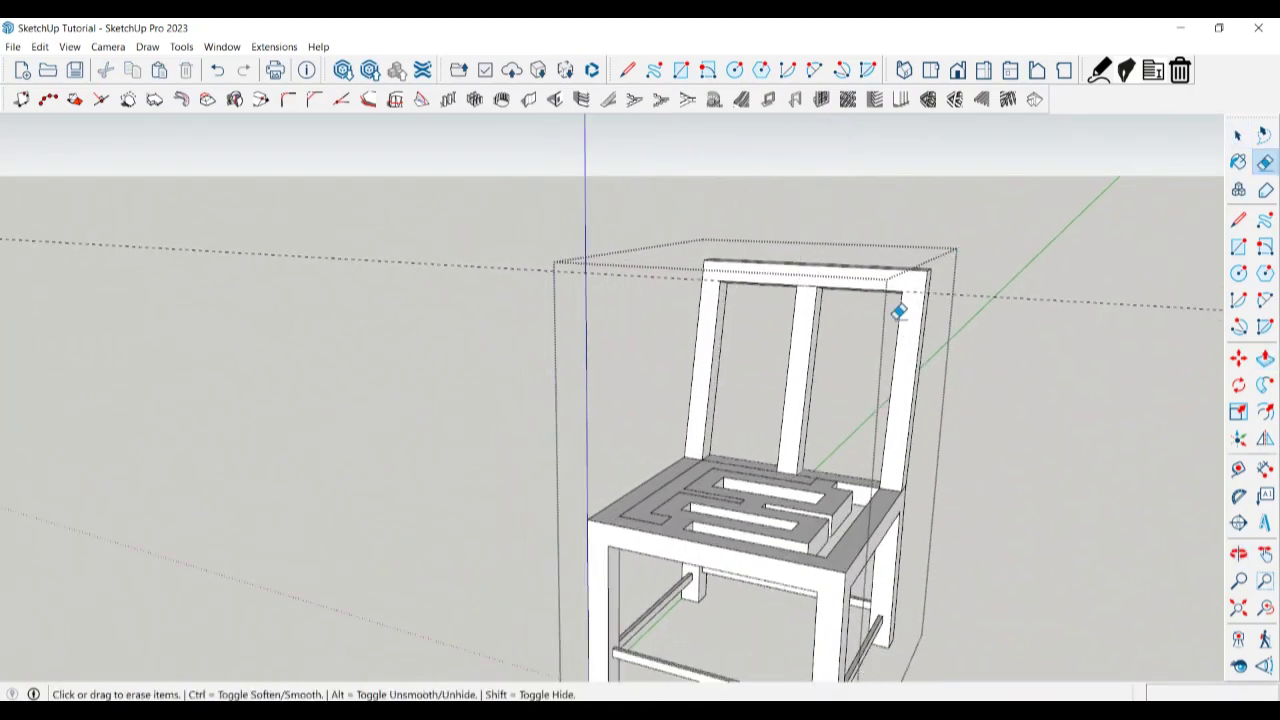
{"action": "mouse_move", "coordinate": [843, 486]}
{"action": "middle_mouse_down"}
{"action": "mouse_move", "coordinate": [760, 430]}
{"action": "mouse_move", "coordinate": [843, 397]}
{"action": "mouse_move", "coordinate": [814, 477]}
{"action": "middle_mouse_up"}
{"action": "key", "text": "space"}
{"action": "scroll", "coordinate": [713, 398], "scroll_direction": "up", "scroll_amount": 3}
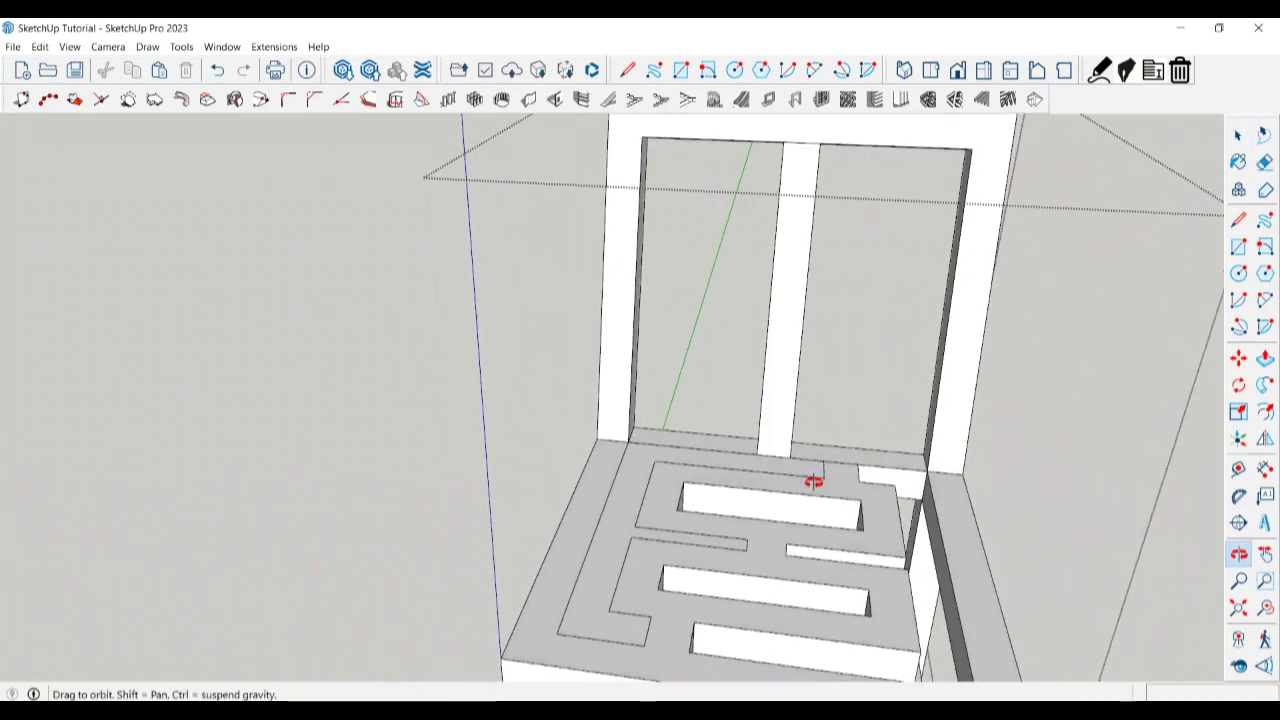
Delete the stray face lying over the seat frame's left and back edges.
{"action": "scroll", "coordinate": [614, 556], "scroll_direction": "up", "scroll_amount": 3}
{"action": "left_click", "coordinate": [607, 558]}
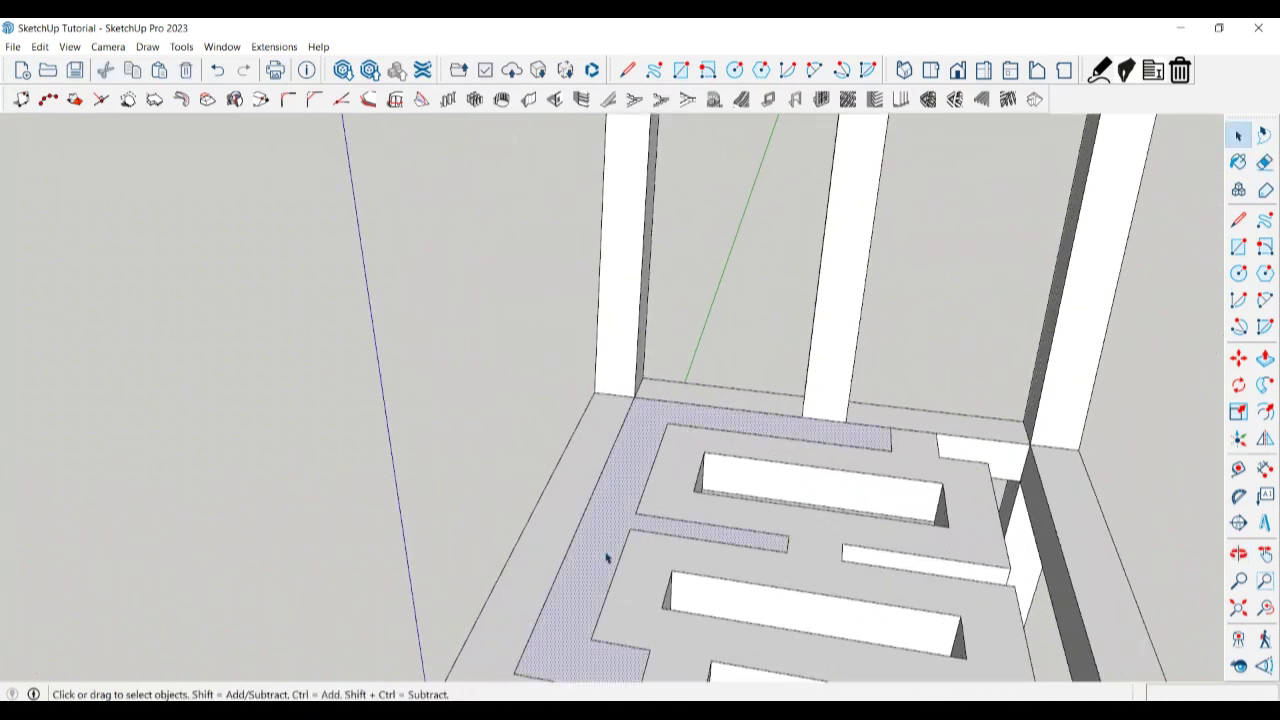
{"action": "left_click", "coordinate": [105, 70]}
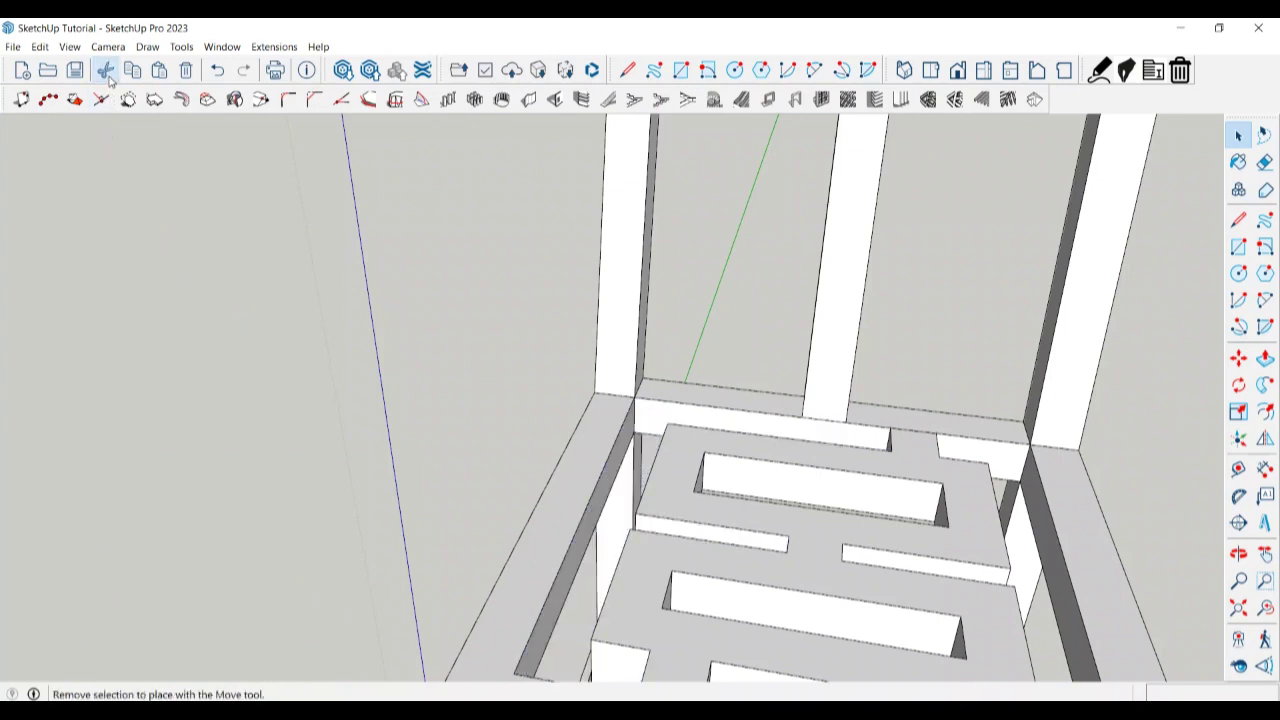
{"action": "mouse_move", "coordinate": [840, 550]}
{"action": "middle_mouse_down"}
{"action": "mouse_move", "coordinate": [791, 466]}
{"action": "mouse_move", "coordinate": [743, 543]}
{"action": "middle_mouse_up"}
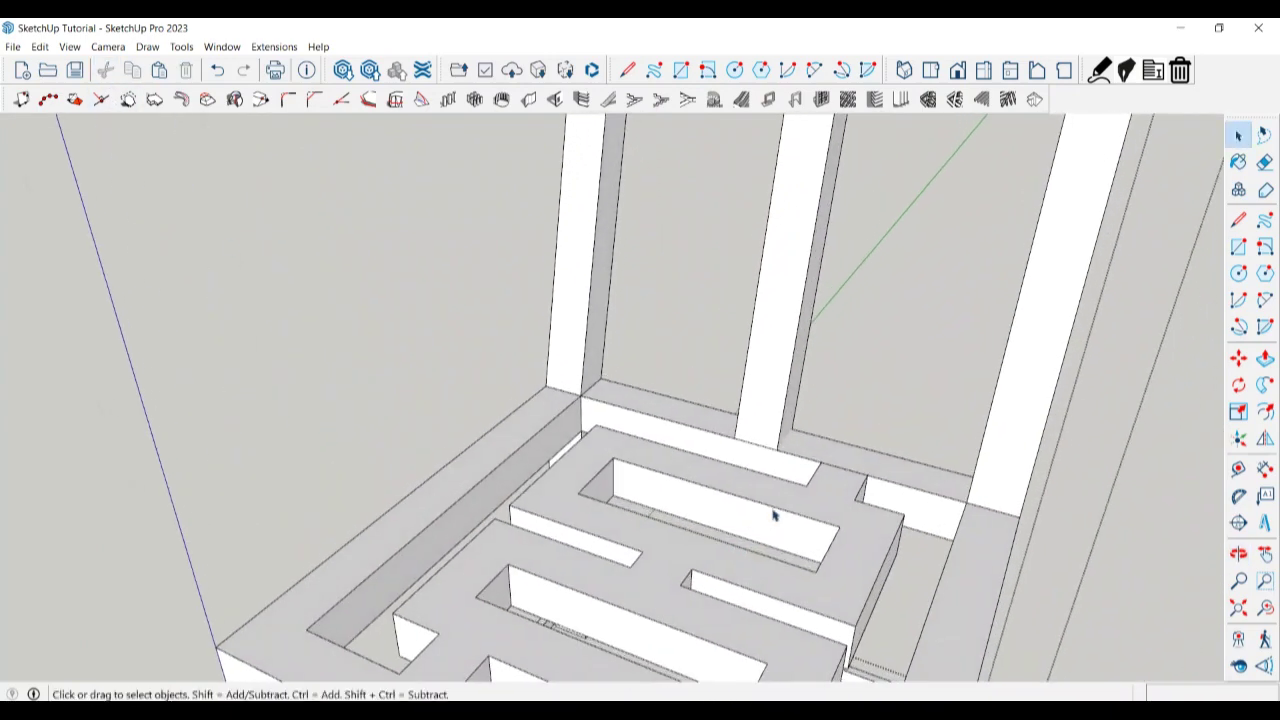
{"action": "scroll", "coordinate": [771, 514], "scroll_direction": "up", "scroll_amount": 2}
{"action": "scroll", "coordinate": [885, 476], "scroll_direction": "up", "scroll_amount": 2}
Erase the stray edge beside the seat's maze slot near the backrest.
{"action": "key", "text": "e"}
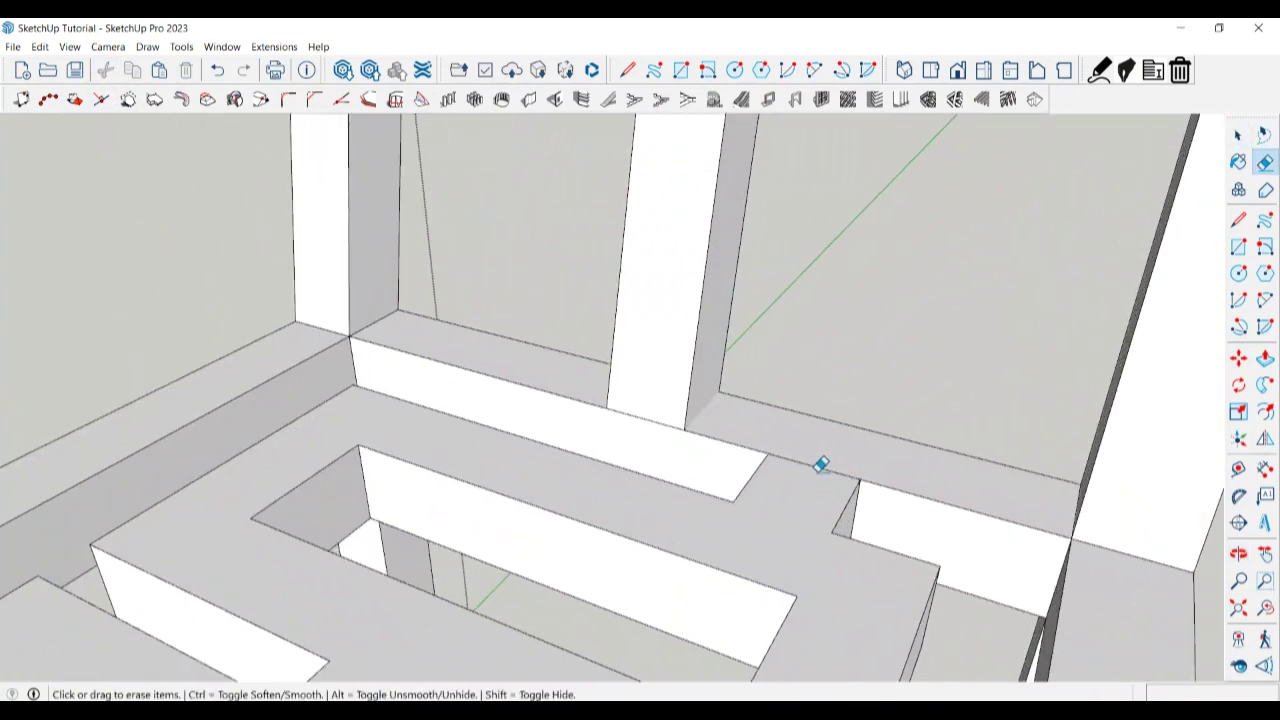
{"action": "left_click", "coordinate": [820, 465]}
{"action": "key", "text": "space"}
{"action": "scroll", "coordinate": [790, 440], "scroll_direction": "down", "scroll_amount": 2}
{"action": "scroll", "coordinate": [757, 420], "scroll_direction": "down", "scroll_amount": 2}
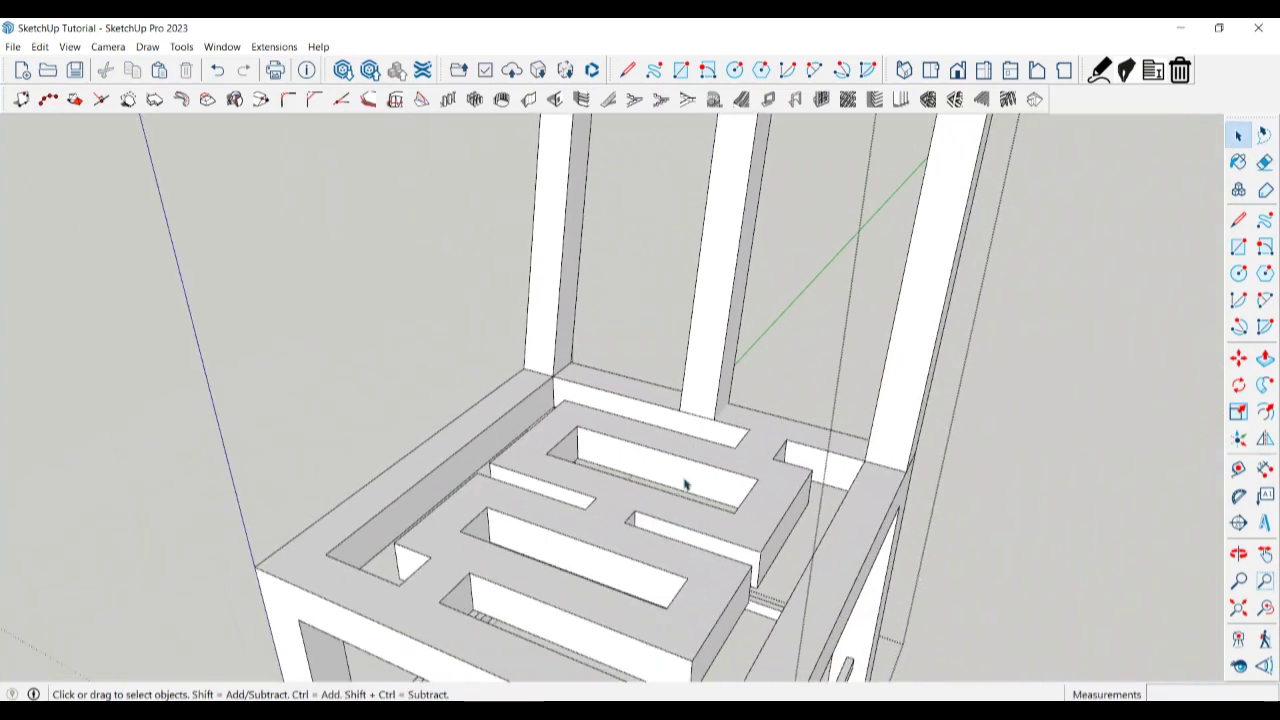
{"action": "scroll", "coordinate": [700, 470], "scroll_direction": "down", "scroll_amount": 1}
{"action": "scroll", "coordinate": [720, 452], "scroll_direction": "down", "scroll_amount": 2}
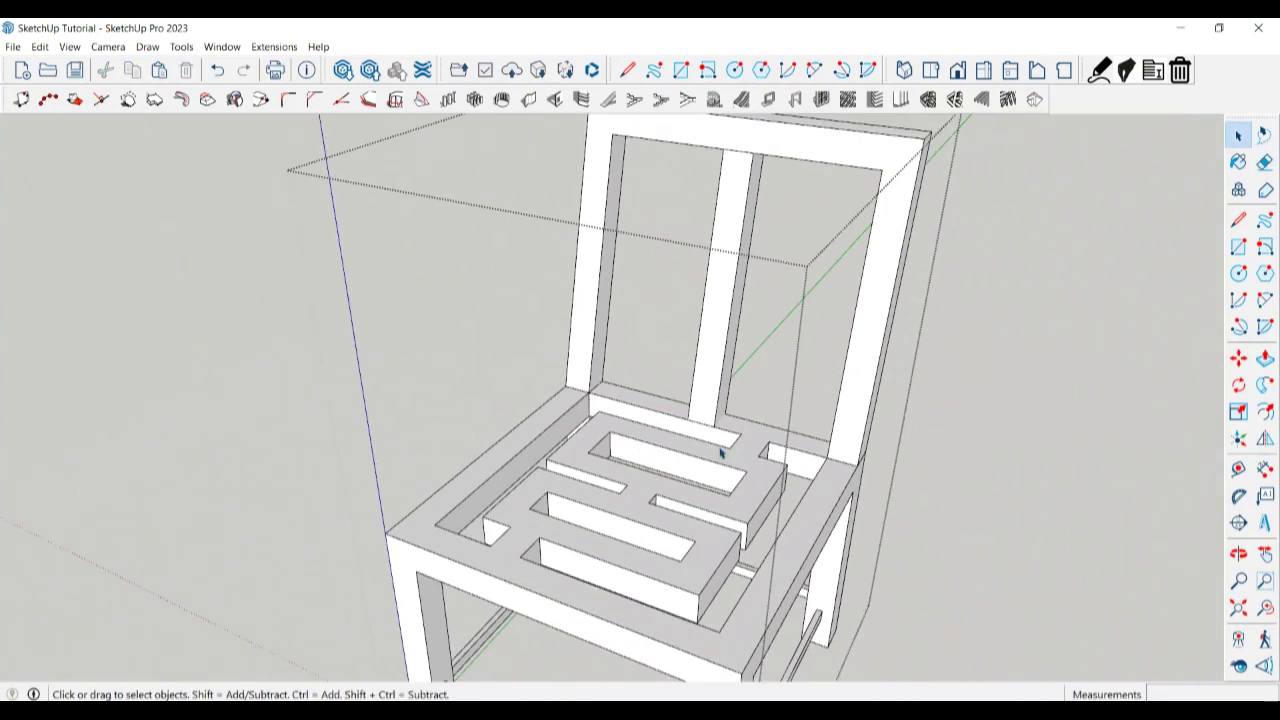
{"action": "scroll", "coordinate": [720, 452], "scroll_direction": "down", "scroll_amount": 2}
{"action": "mouse_move", "coordinate": [720, 452]}
{"action": "middle_mouse_down"}
{"action": "mouse_move", "coordinate": [980, 457]}
{"action": "mouse_move", "coordinate": [657, 423]}
{"action": "mouse_move", "coordinate": [766, 471]}
{"action": "mouse_move", "coordinate": [733, 472]}
{"action": "mouse_move", "coordinate": [823, 480]}
{"action": "middle_mouse_up"}
{"action": "scroll", "coordinate": [657, 423], "scroll_direction": "up", "scroll_amount": 3}
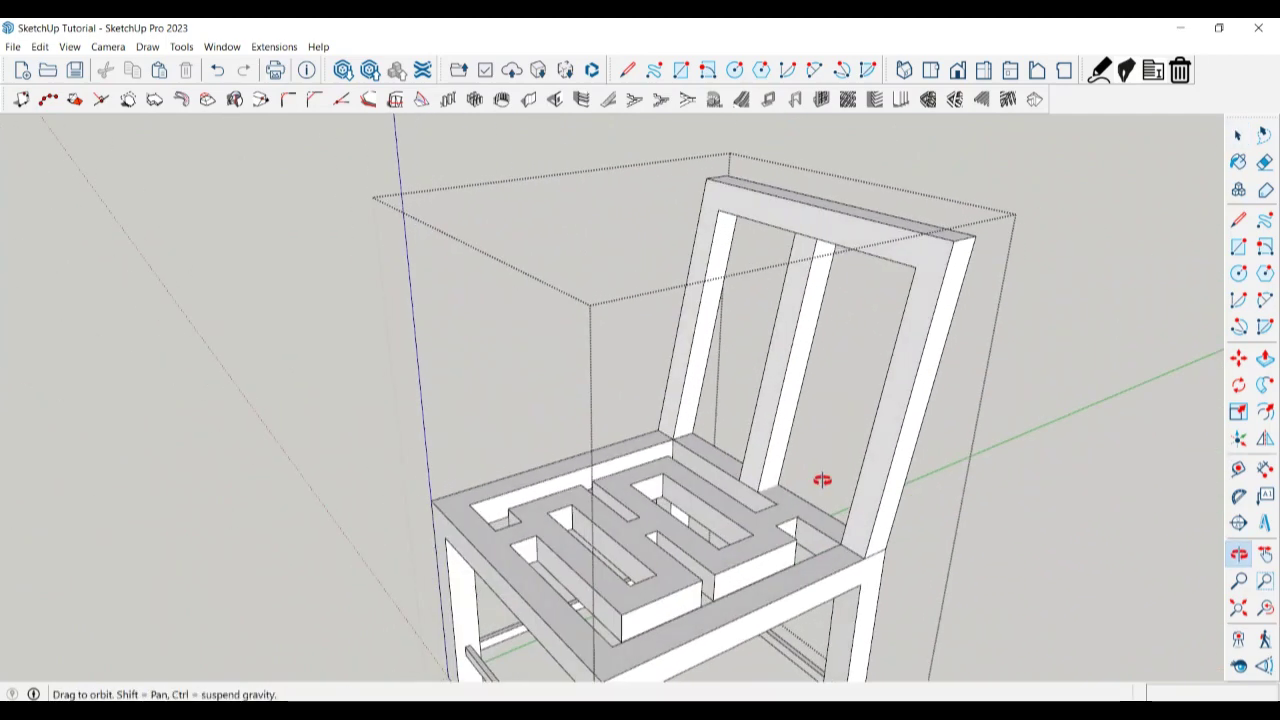
Place guides on the first backrest post, 225 mm up and a second 50 mm away.
{"action": "scroll", "coordinate": [800, 443], "scroll_direction": "up", "scroll_amount": 3}
{"action": "middle_click_drag", "start_coordinate": [772, 393], "coordinate": [757, 399]}
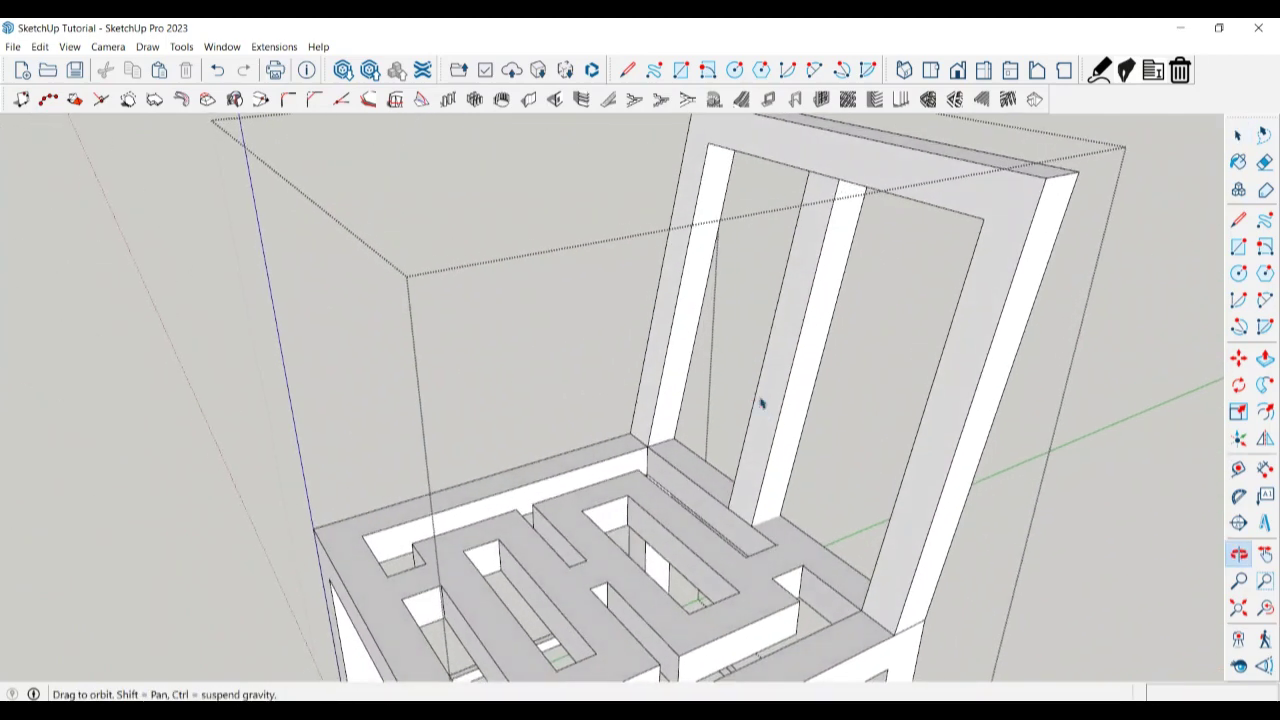
{"action": "scroll", "coordinate": [757, 399], "scroll_direction": "up", "scroll_amount": 1}
{"action": "key", "text": "t"}
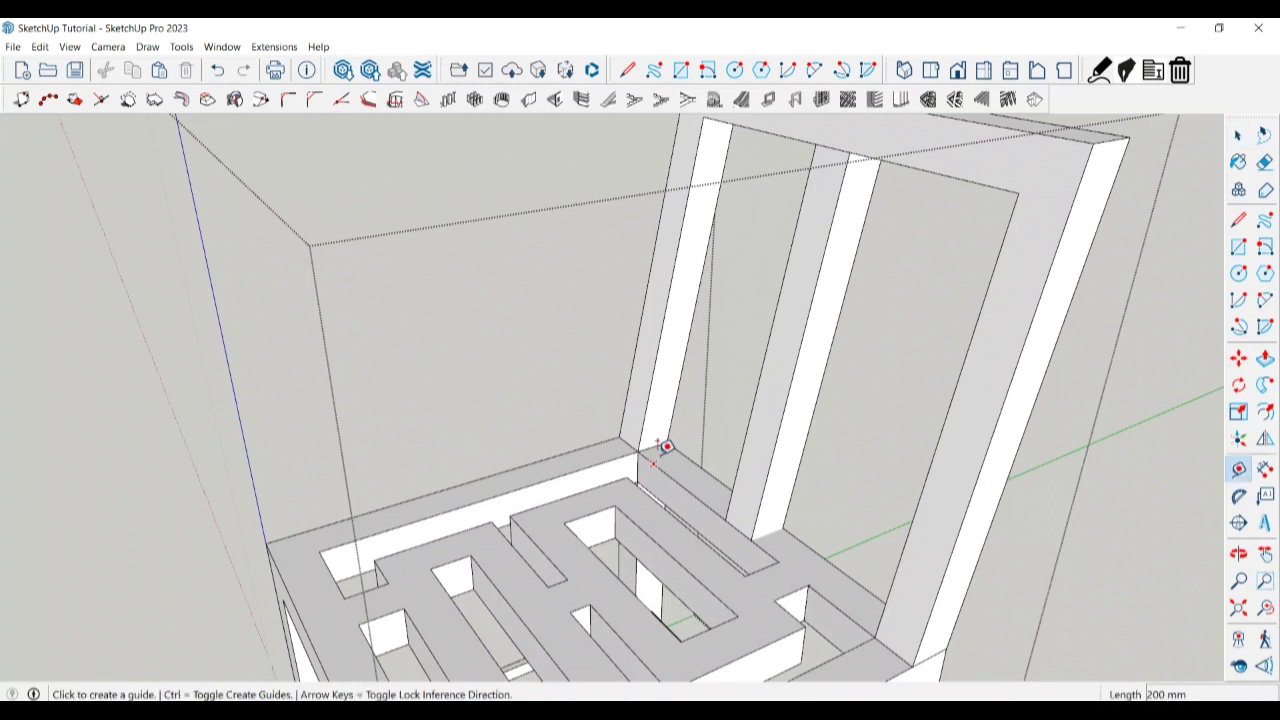
{"action": "left_click", "coordinate": [652, 446]}
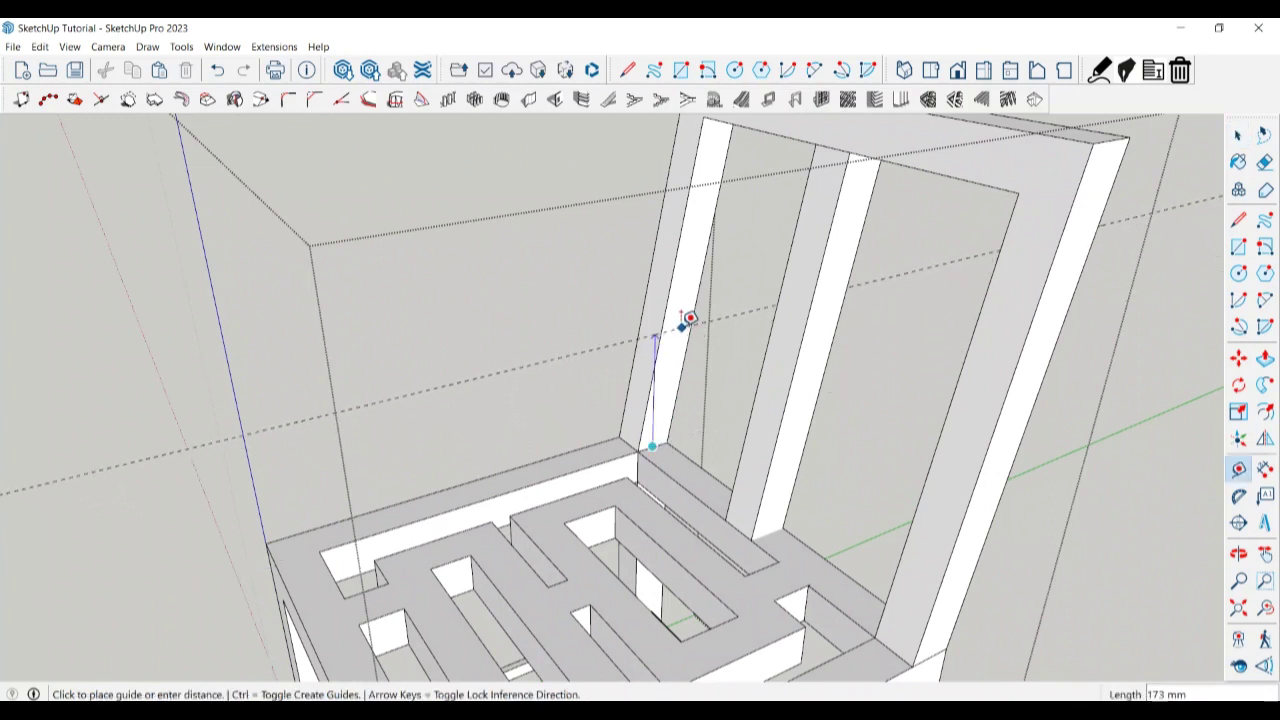
{"action": "left_click", "coordinate": [675, 287]}
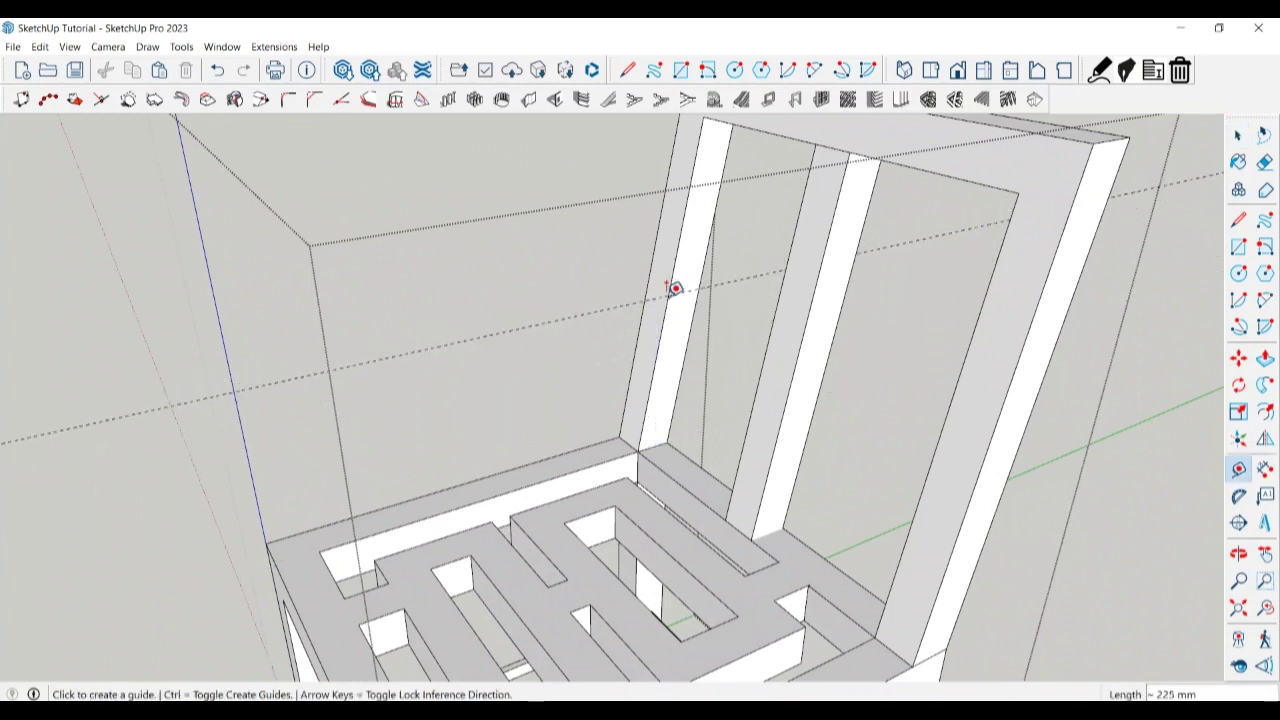
{"action": "scroll", "coordinate": [726, 323], "scroll_direction": "up", "scroll_amount": 2}
{"action": "scroll", "coordinate": [692, 284], "scroll_direction": "up", "scroll_amount": 2}
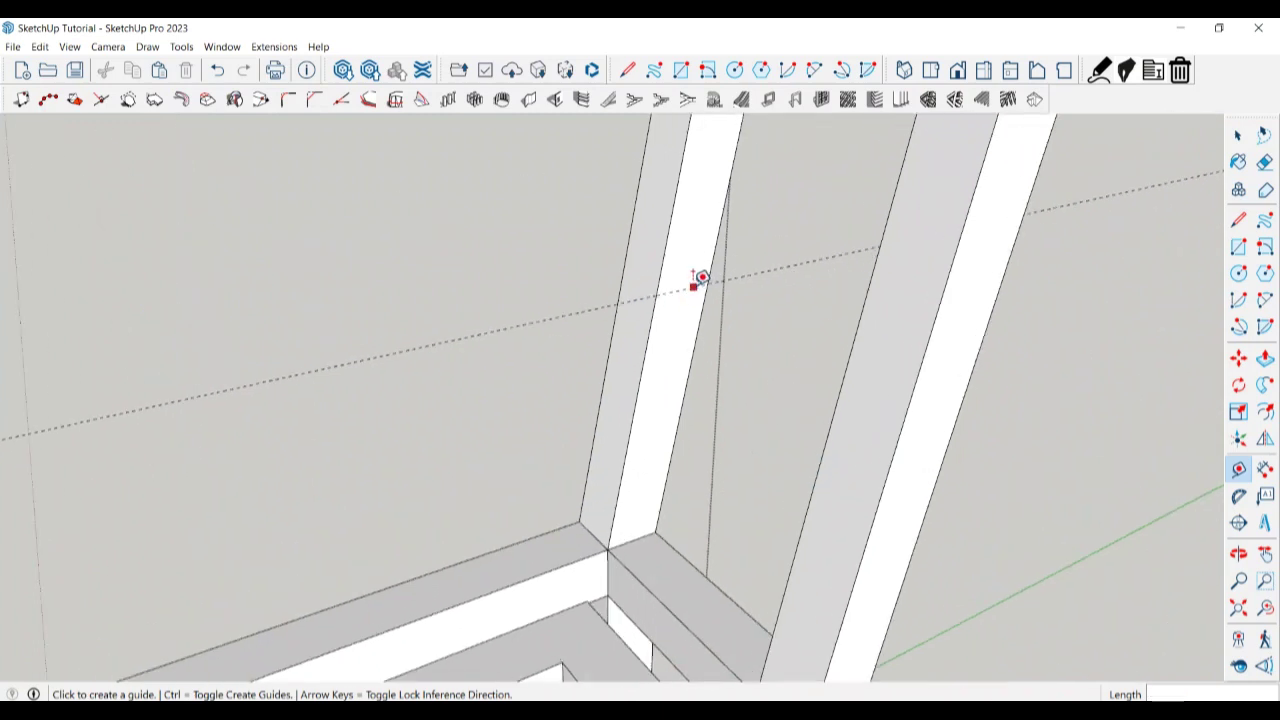
{"action": "left_click", "coordinate": [684, 286]}
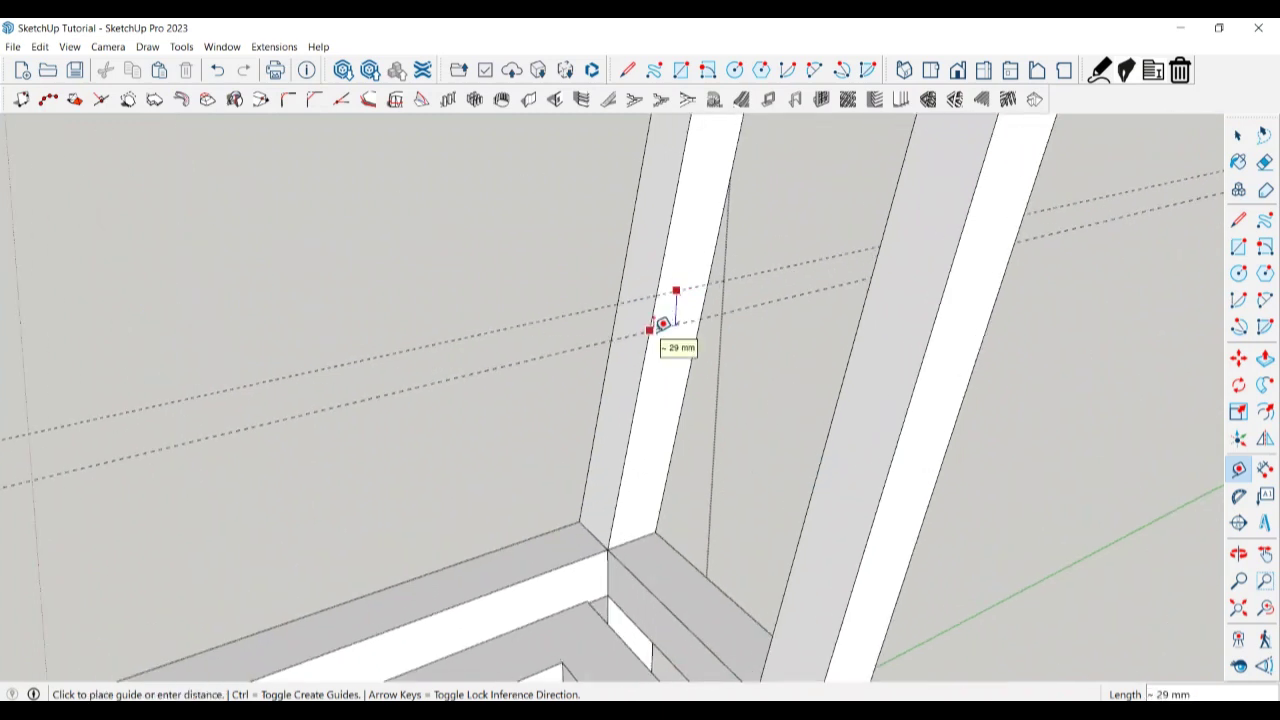
{"action": "key", "text": "Return"}
{"action": "key", "text": "space"}
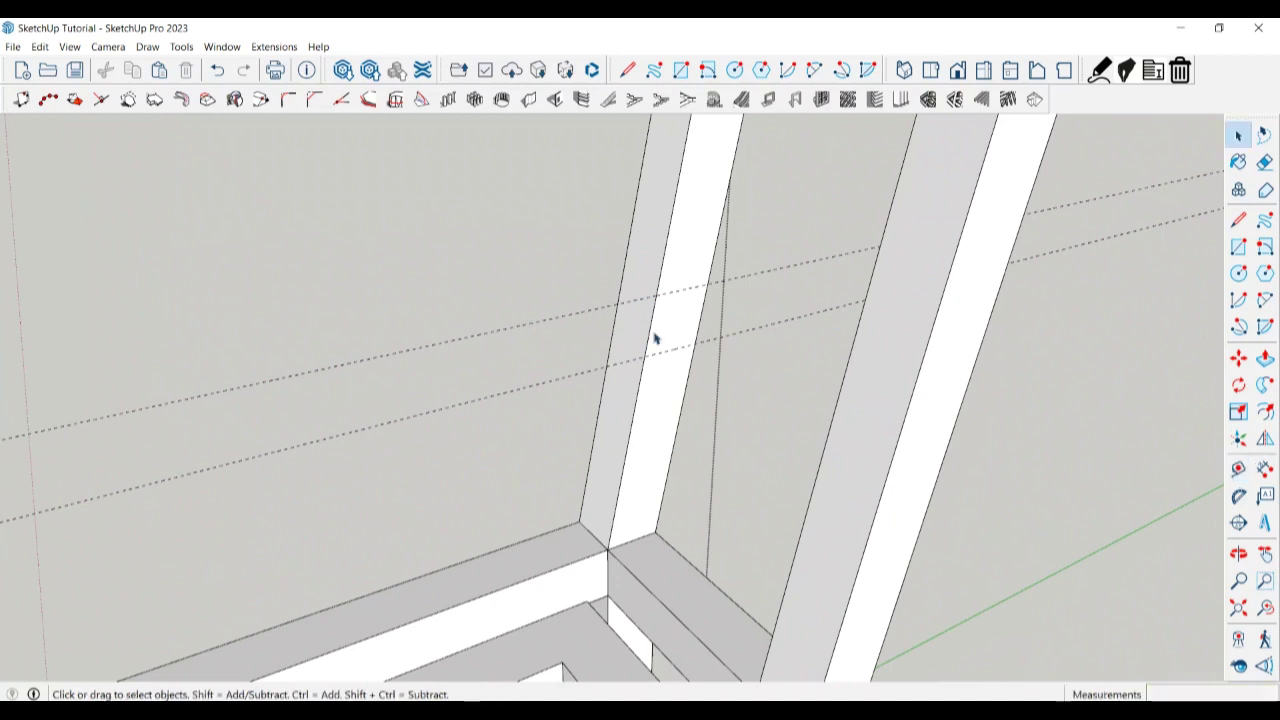
Draw a face between those guides and push/pull it 200 mm into a crossbar reaching the next upright.
{"action": "key", "text": "l"}
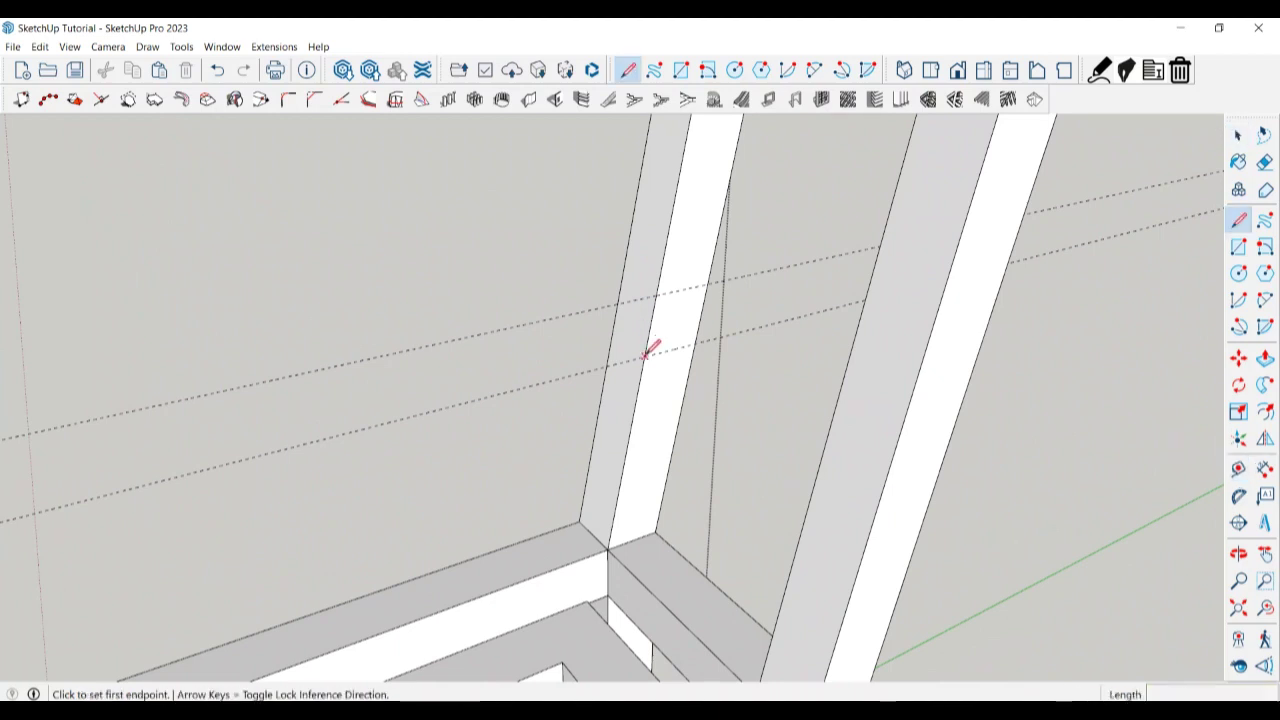
{"action": "left_click", "coordinate": [646, 355]}
{"action": "key", "text": "Escape"}
{"action": "key", "text": "space"}
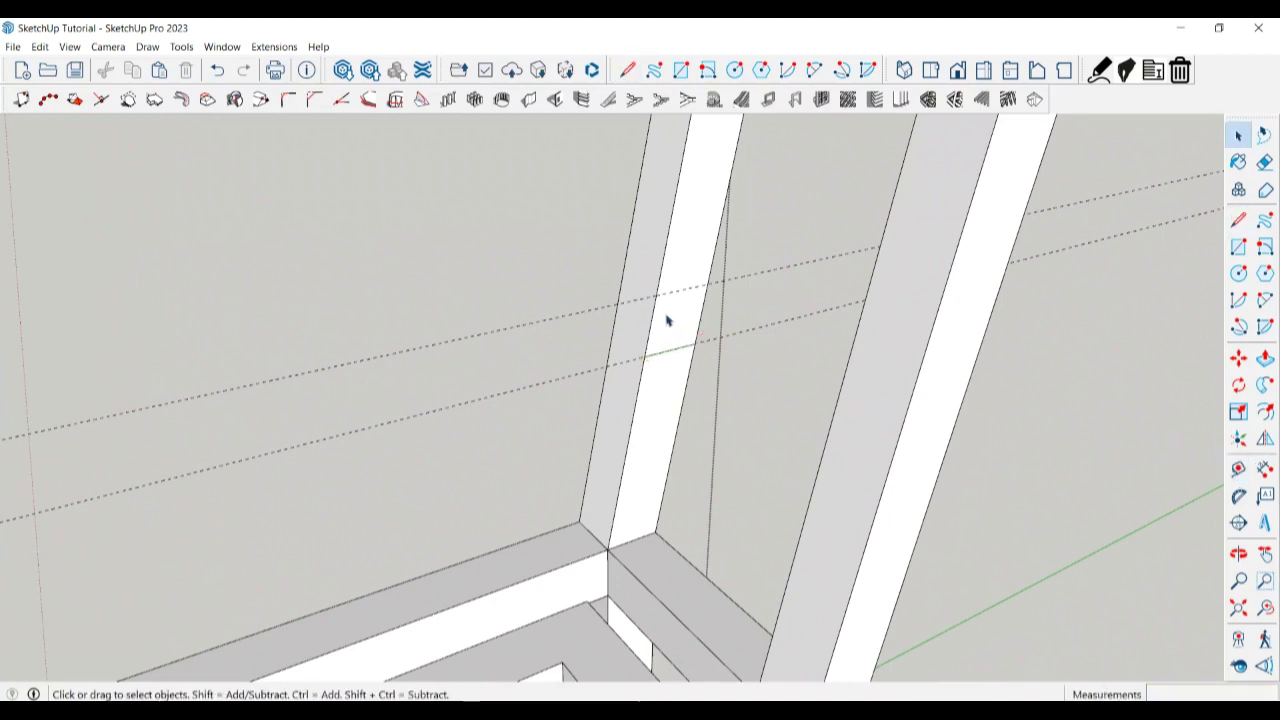
{"action": "key", "text": "l"}
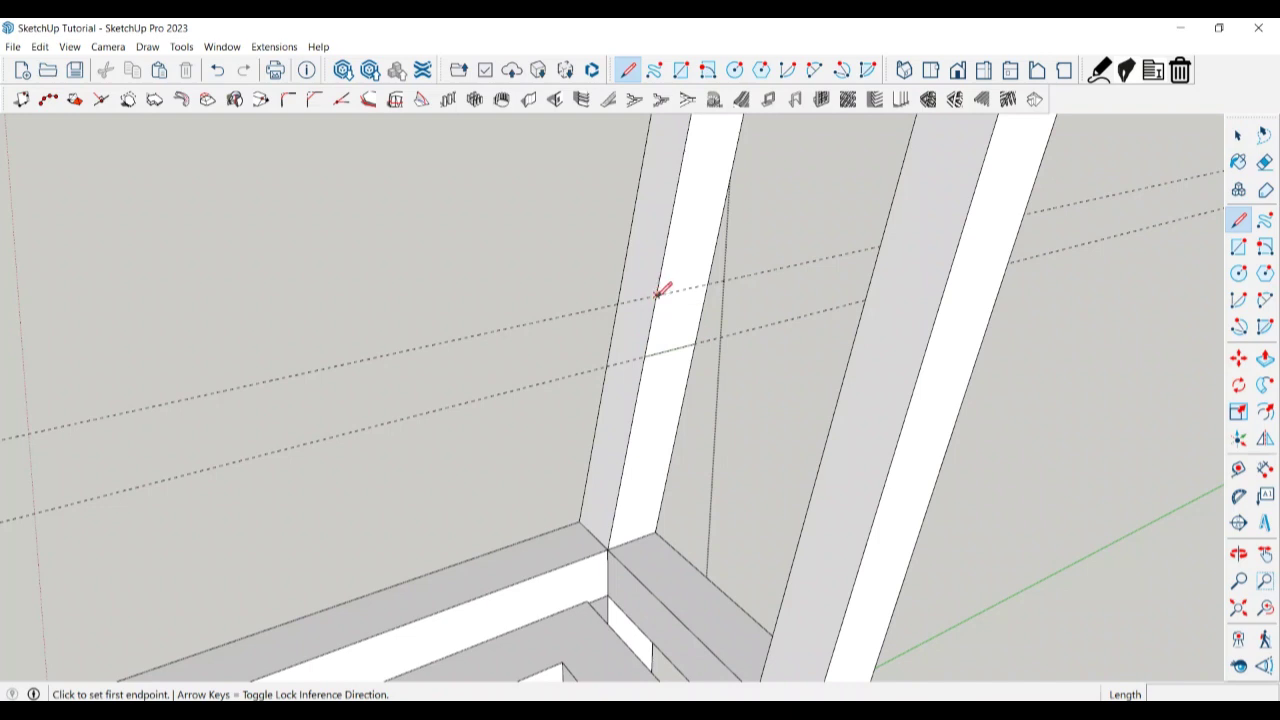
{"action": "left_click", "coordinate": [656, 294]}
{"action": "left_click", "coordinate": [710, 282]}
{"action": "key", "text": "space"}
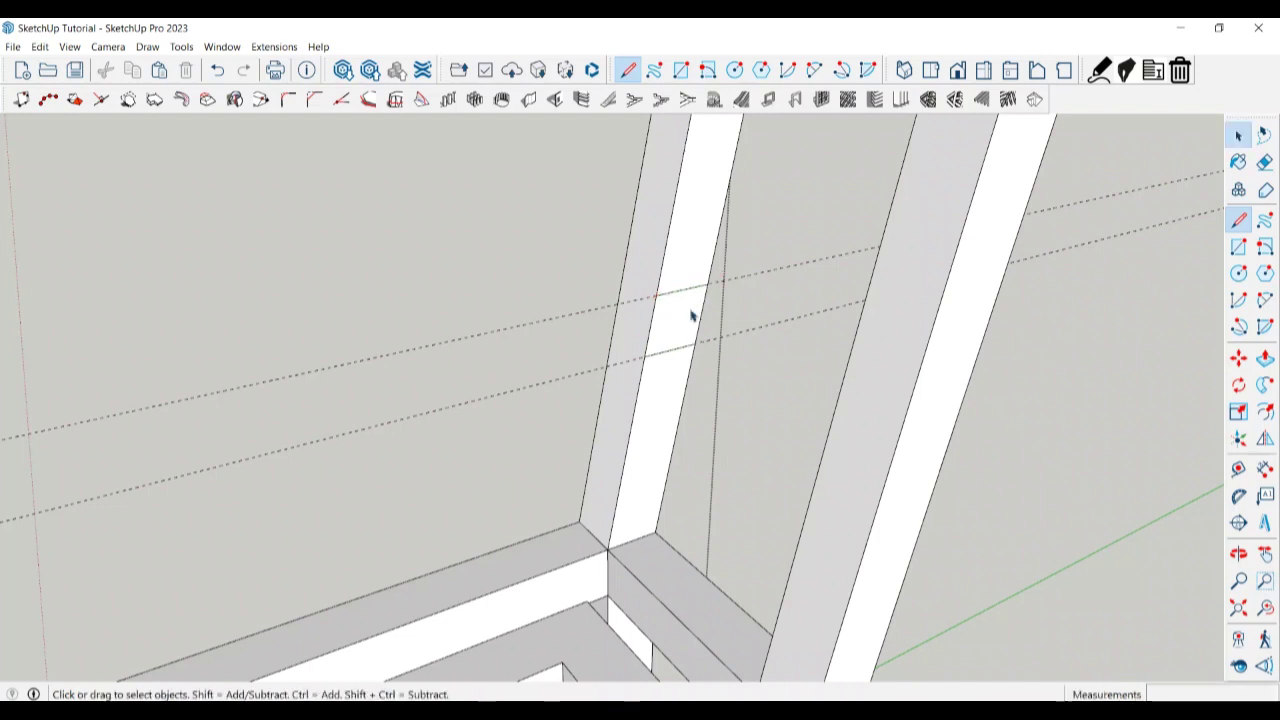
{"action": "left_click", "coordinate": [680, 332]}
{"action": "key", "text": "p"}
{"action": "left_click", "coordinate": [680, 332]}
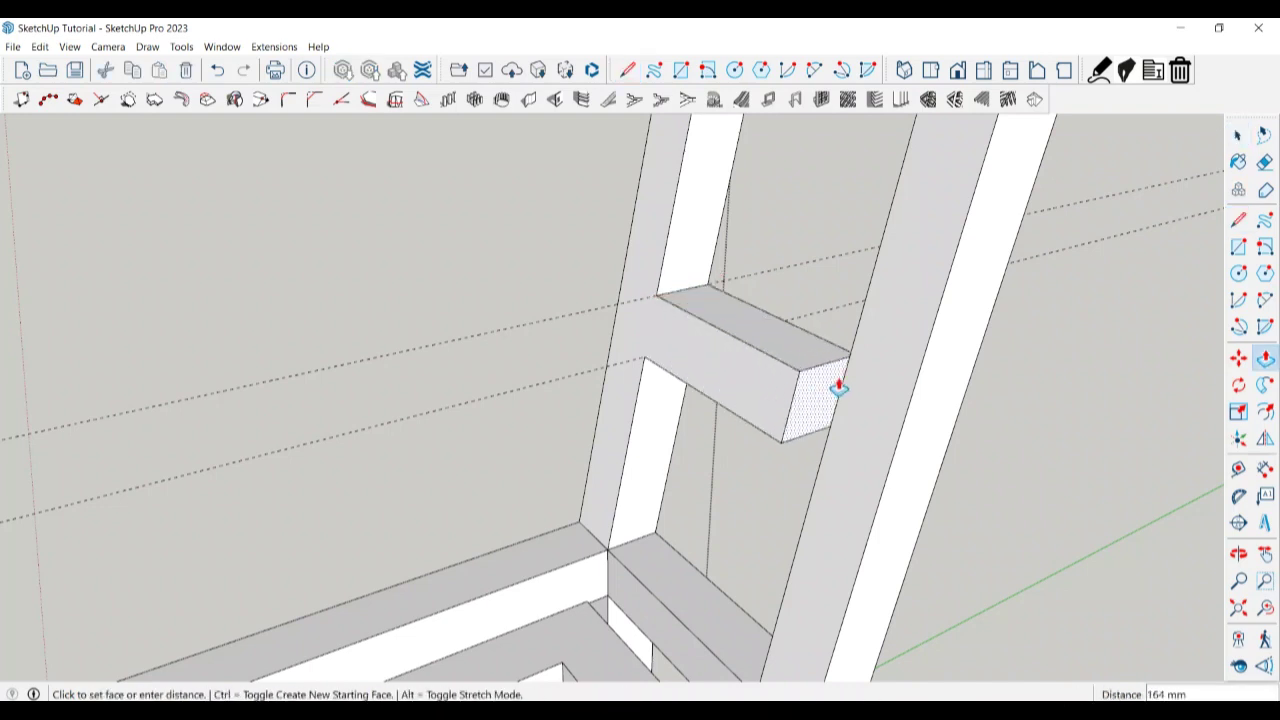
{"action": "left_click", "coordinate": [846, 378]}
{"action": "mouse_move", "coordinate": [846, 378]}
{"action": "middle_mouse_down"}
{"action": "mouse_move", "coordinate": [877, 449]}
{"action": "mouse_move", "coordinate": [920, 451]}
{"action": "mouse_move", "coordinate": [754, 458]}
{"action": "mouse_move", "coordinate": [1100, 471]}
{"action": "mouse_move", "coordinate": [811, 411]}
{"action": "mouse_move", "coordinate": [617, 420]}
{"action": "middle_mouse_up"}
Set guides on the other post, 225 mm up and a second 50 mm away.
{"action": "key", "text": "space"}
{"action": "key", "text": "t"}
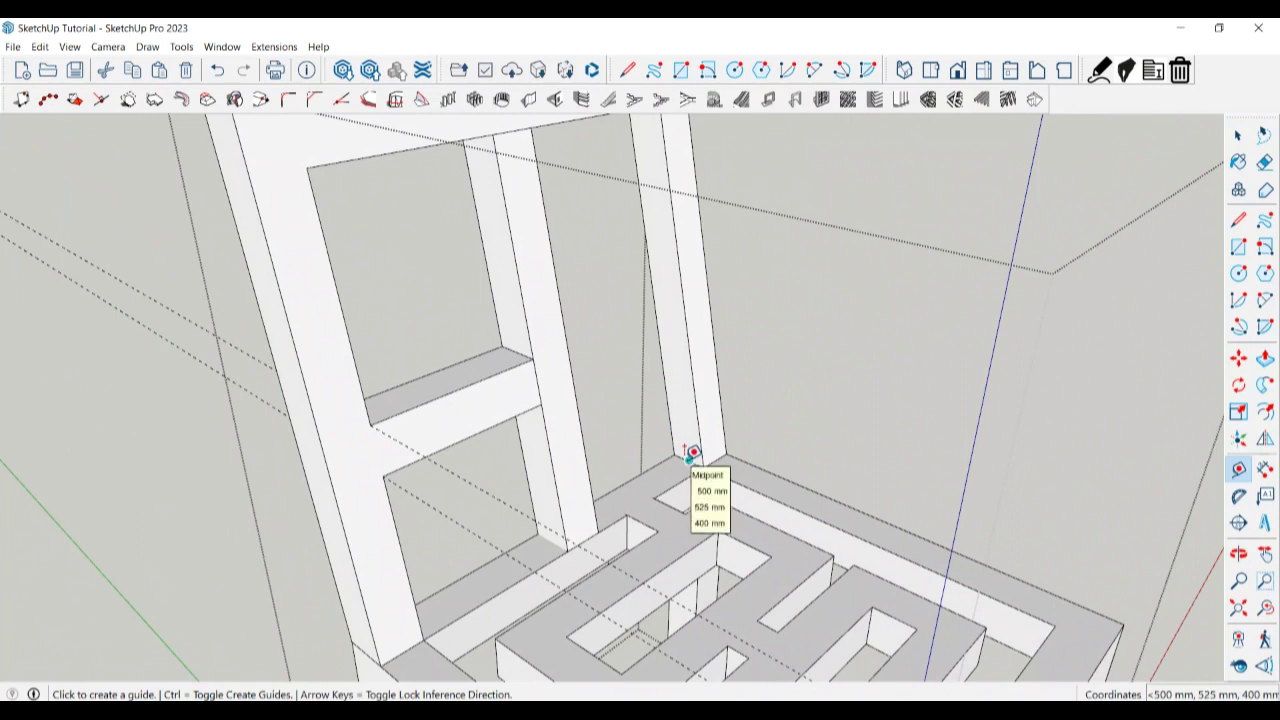
{"action": "left_click", "coordinate": [688, 460]}
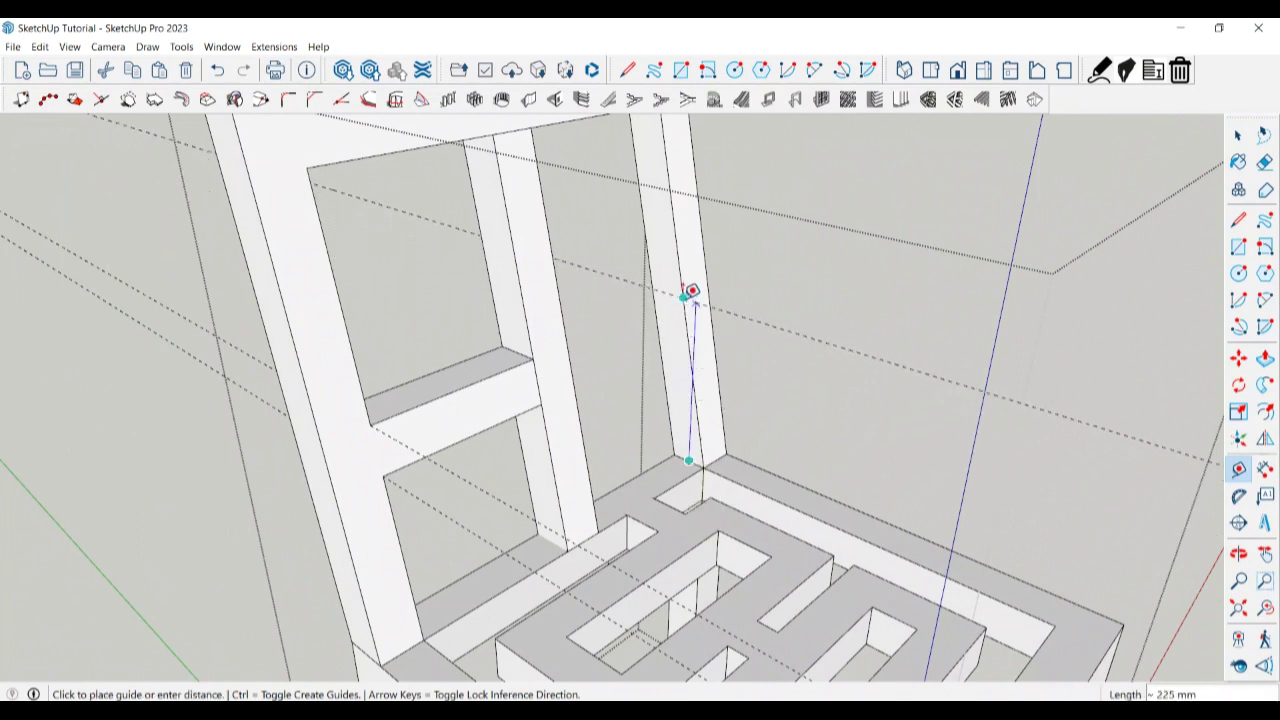
{"action": "left_click", "coordinate": [692, 291]}
{"action": "left_click", "coordinate": [664, 290]}
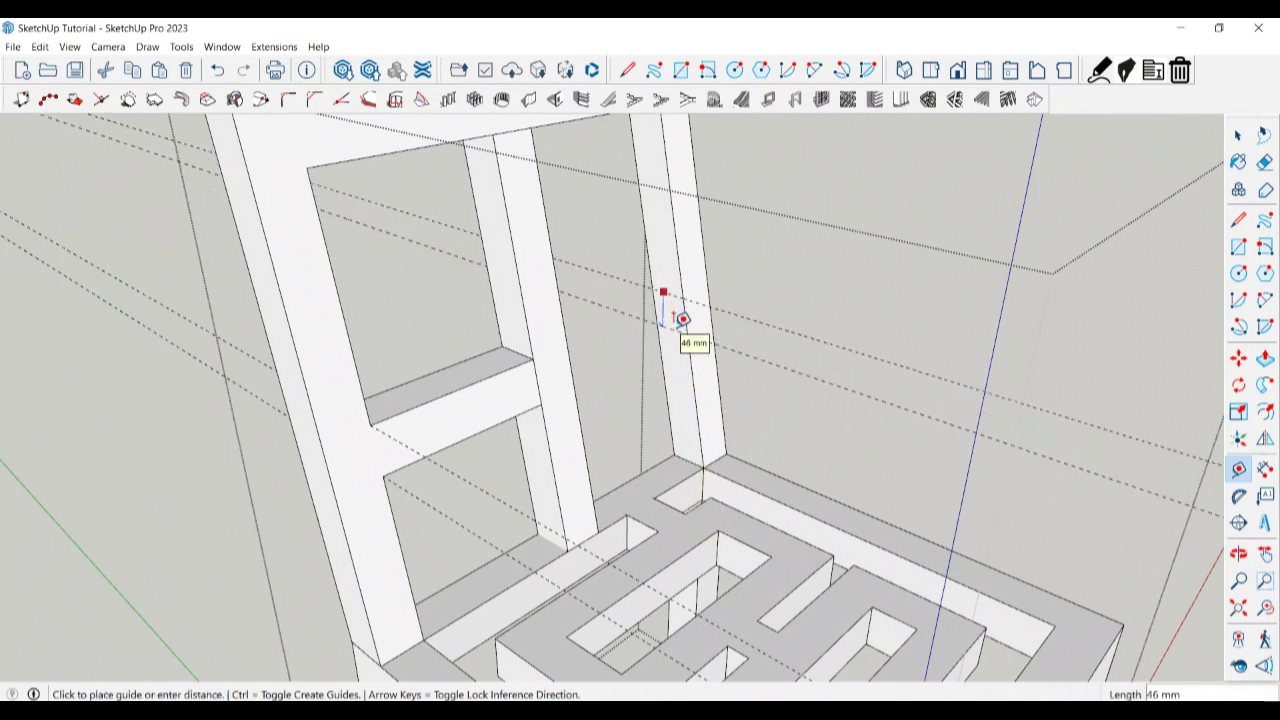
{"action": "key", "text": "Return"}
{"action": "key", "text": "space"}
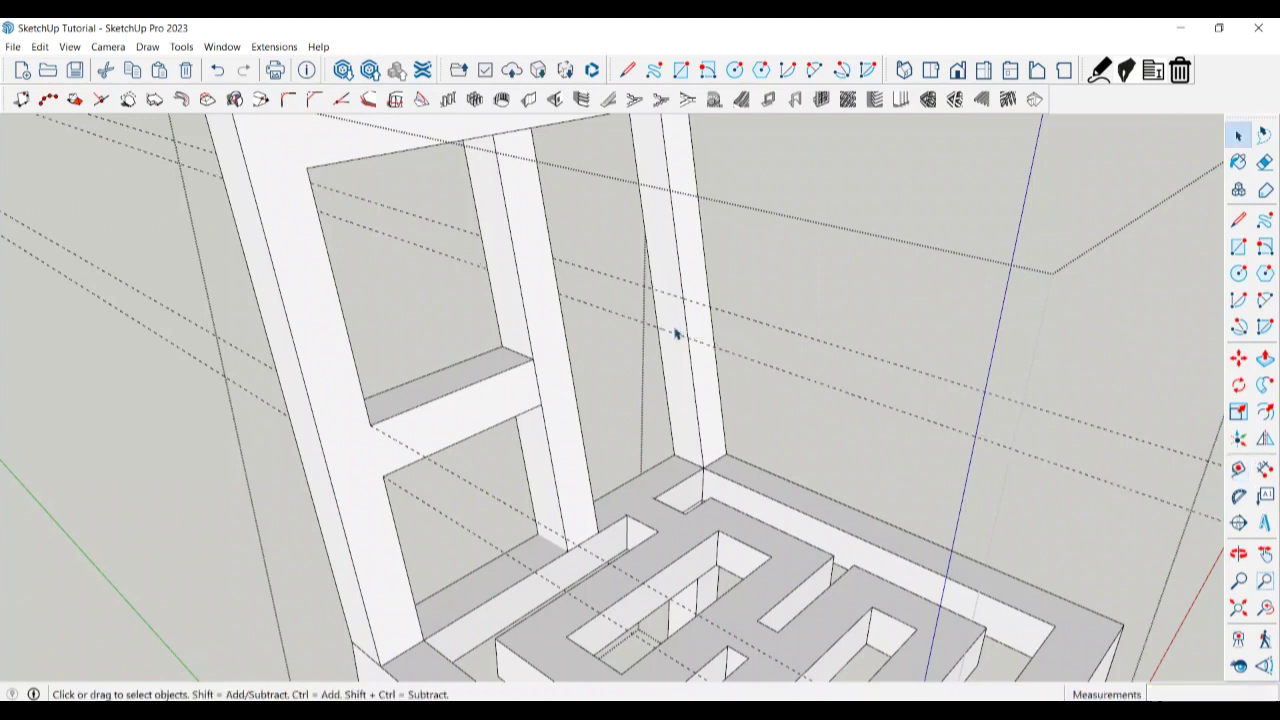
{"action": "key", "text": "l"}
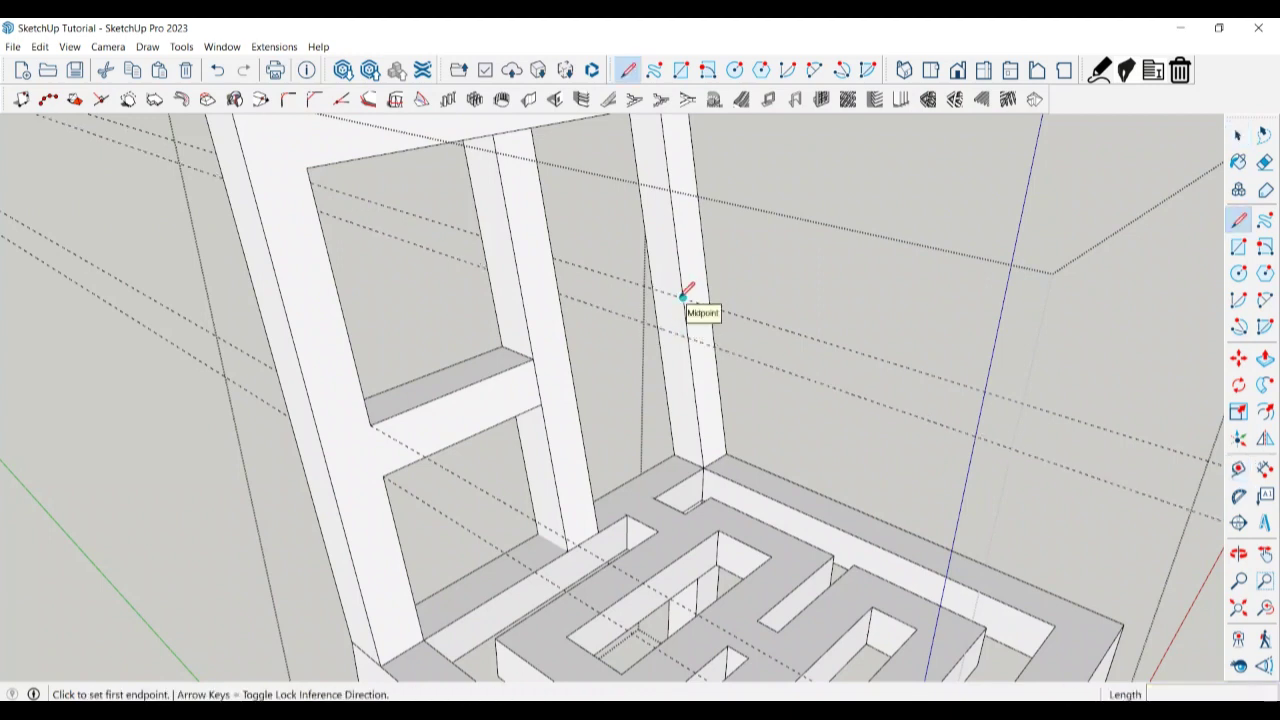
{"action": "key", "text": "space"}
{"action": "key", "text": "e"}
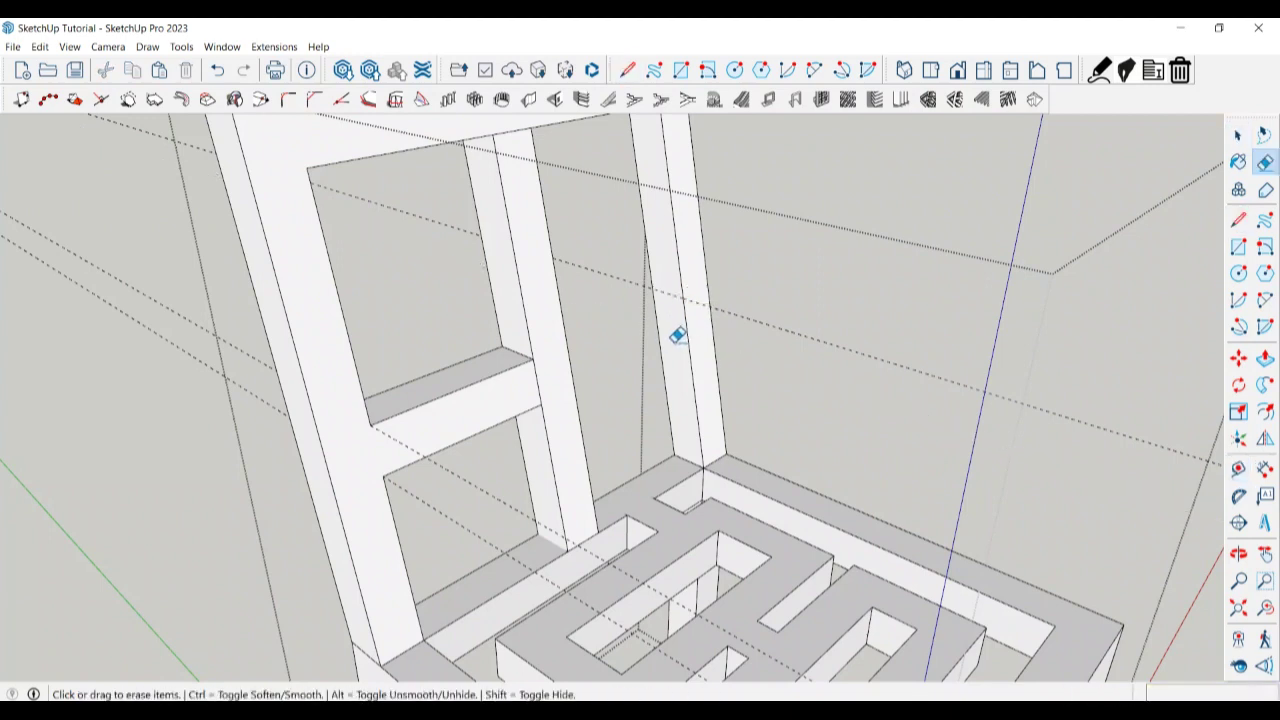
{"action": "key", "text": "space"}
{"action": "key", "text": "t"}
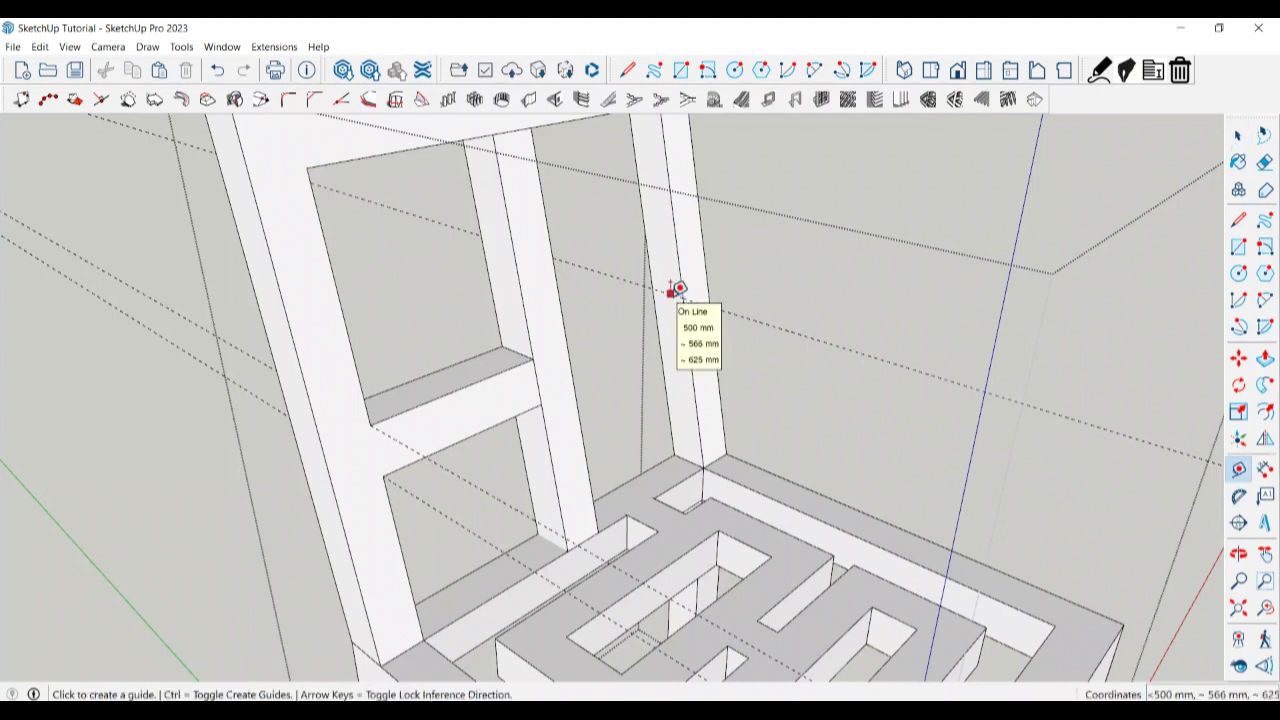
{"action": "left_click", "coordinate": [670, 291]}
{"action": "type", "text": "50"}
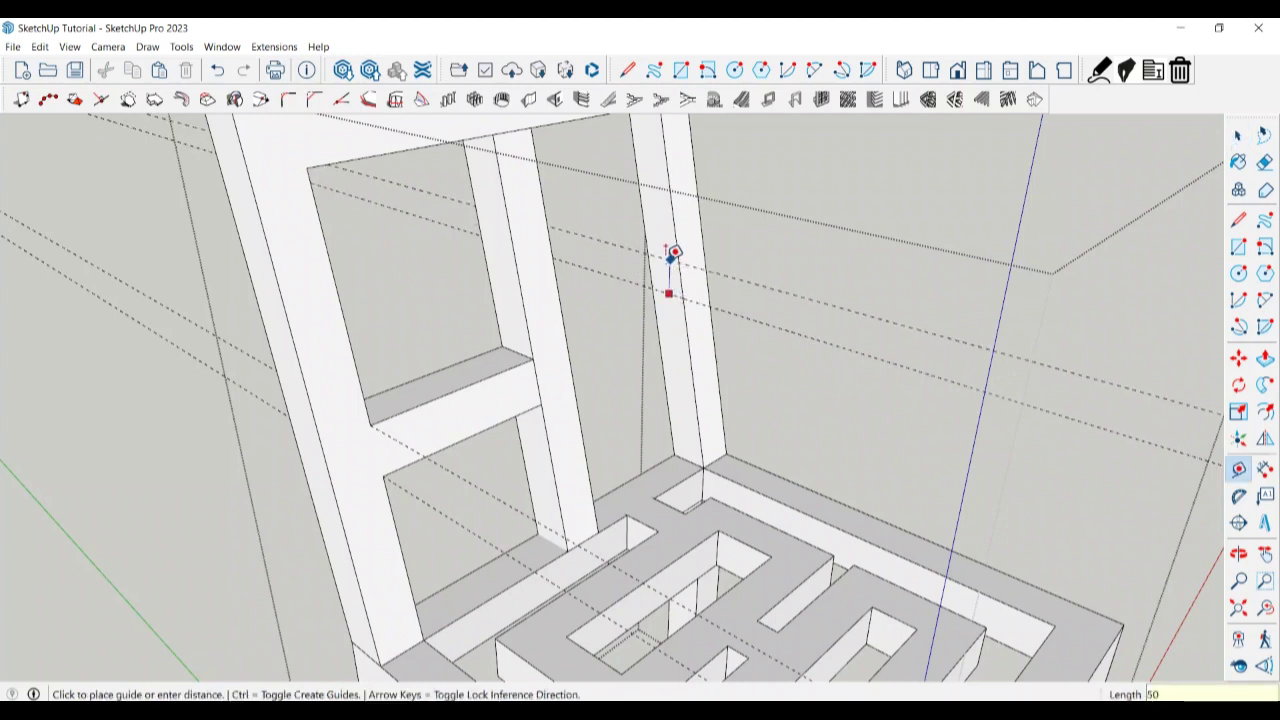
{"action": "key", "text": "Return"}
{"action": "key", "text": "space"}
Close a face between the new guides and pull it 200 mm into a crossbar ending at the neighbouring post.
{"action": "key", "text": "l"}
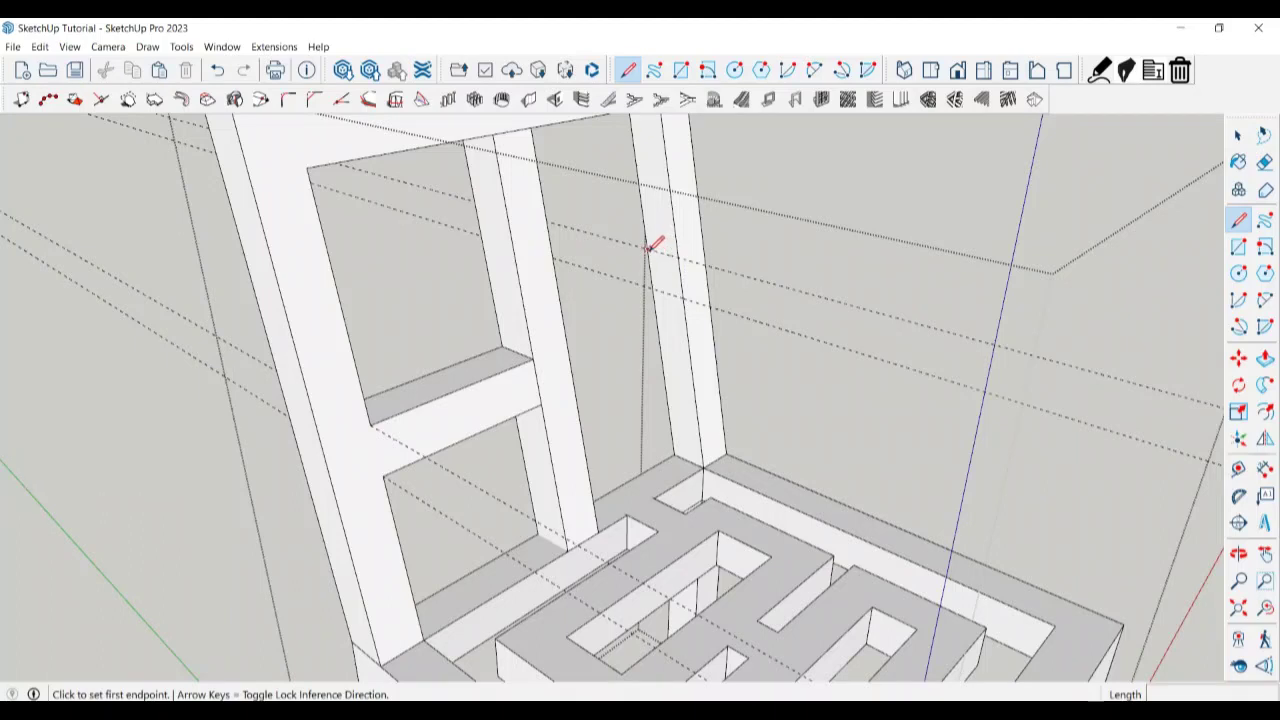
{"action": "left_click", "coordinate": [648, 249]}
{"action": "key", "text": "Return"}
{"action": "key", "text": "space"}
{"action": "key", "text": "l"}
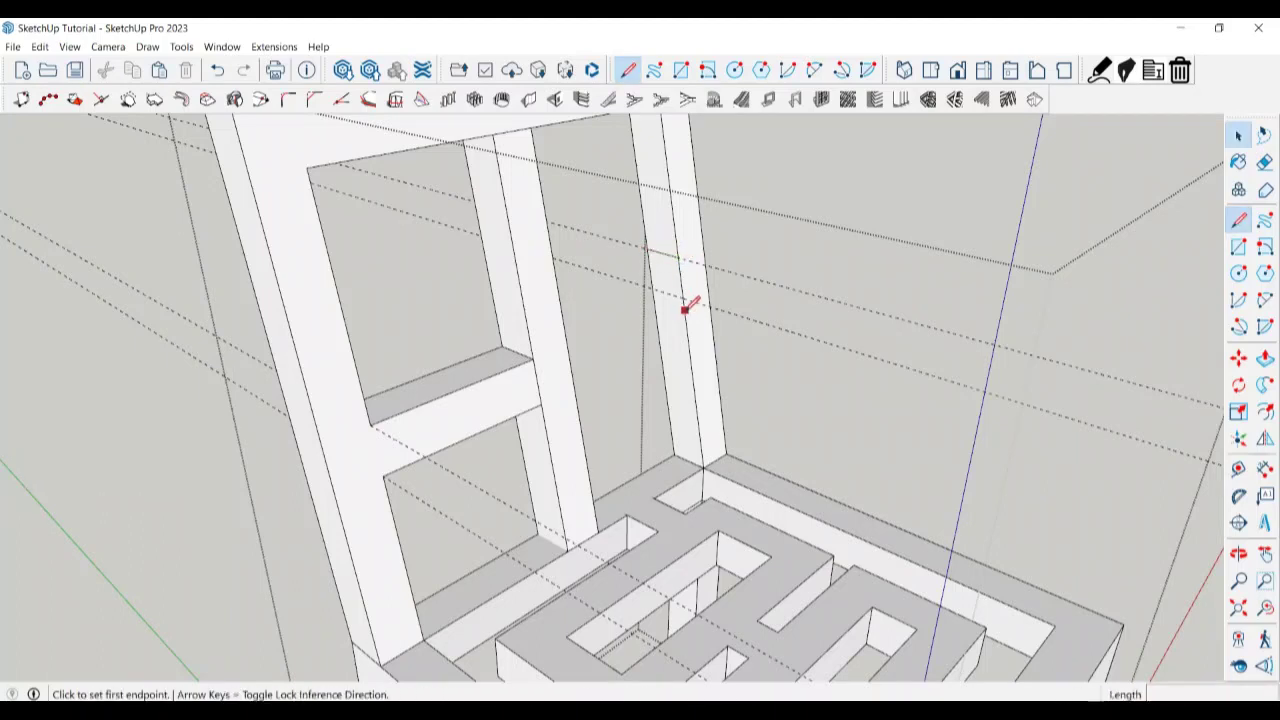
{"action": "left_click", "coordinate": [688, 296]}
{"action": "left_click", "coordinate": [658, 280]}
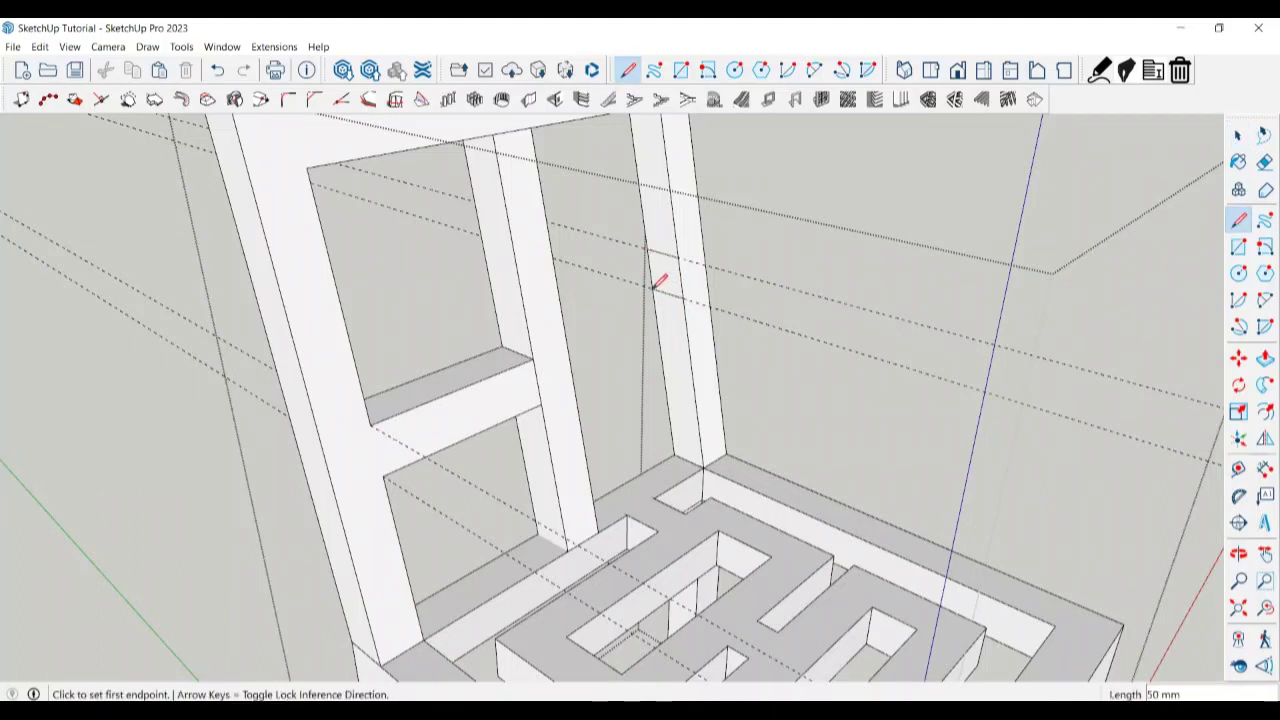
{"action": "key", "text": "space"}
{"action": "left_click", "coordinate": [662, 288]}
{"action": "key", "text": "p"}
{"action": "left_click", "coordinate": [660, 288]}
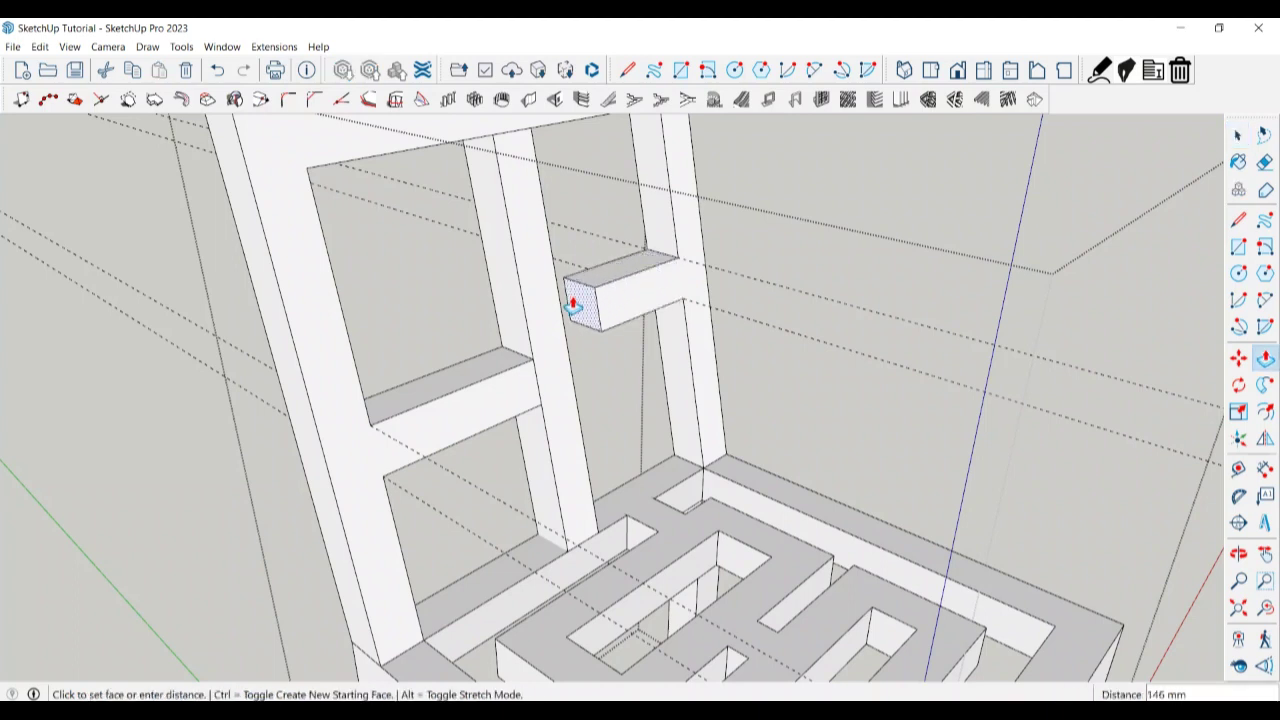
{"action": "left_click", "coordinate": [565, 362]}
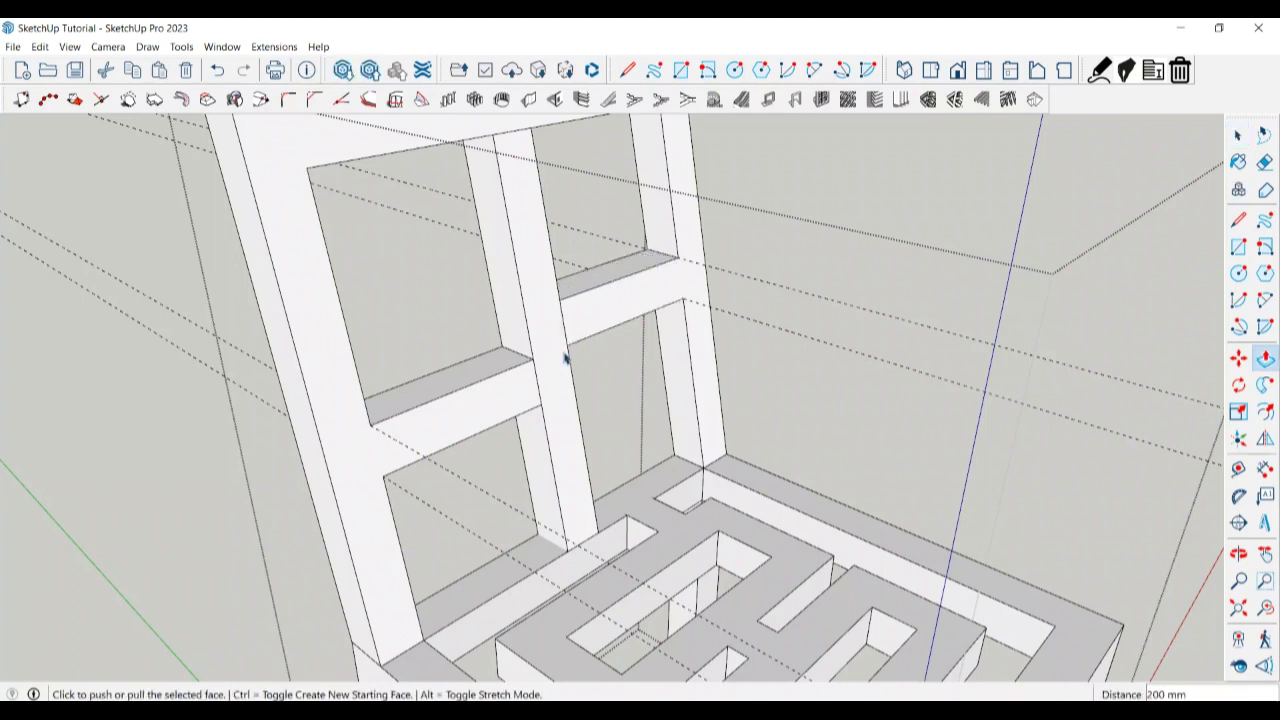
{"action": "key", "text": "r"}
{"action": "key", "text": "e"}
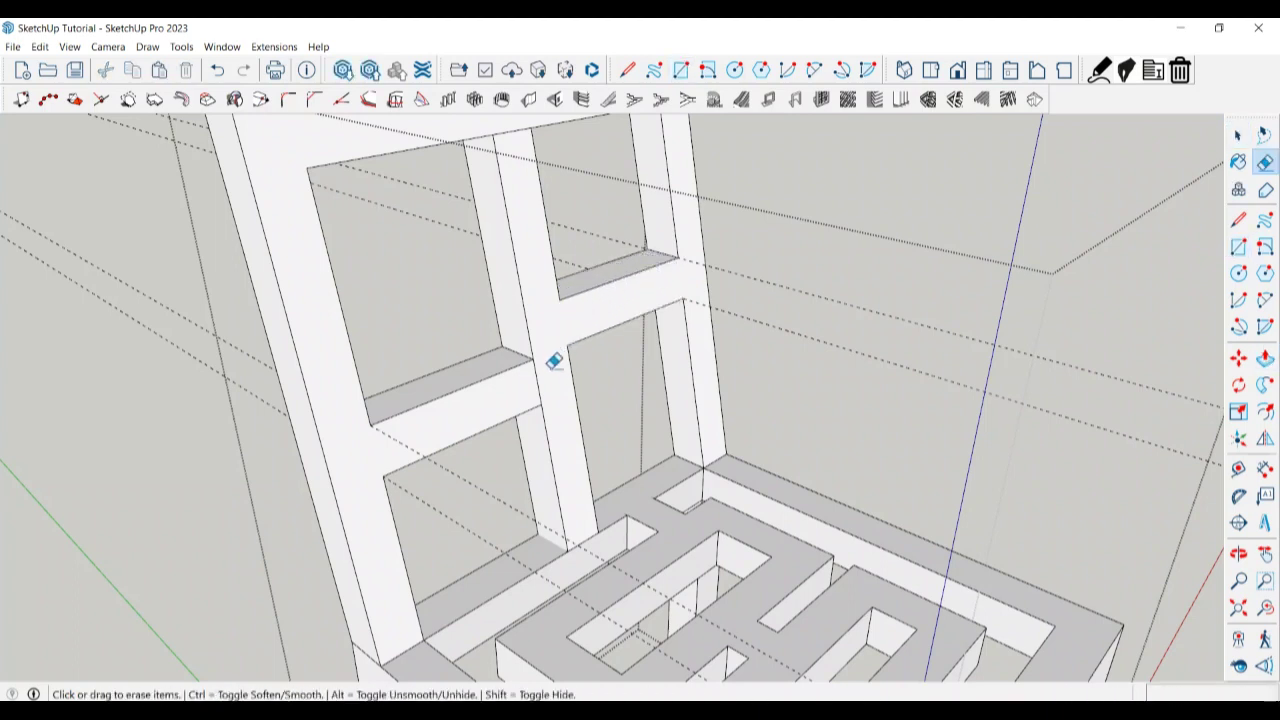
{"action": "mouse_move", "coordinate": [537, 377]}
{"action": "middle_mouse_down"}
{"action": "mouse_move", "coordinate": [551, 420]}
{"action": "mouse_move", "coordinate": [1052, 424]}
{"action": "mouse_move", "coordinate": [349, 517]}
{"action": "middle_mouse_up"}
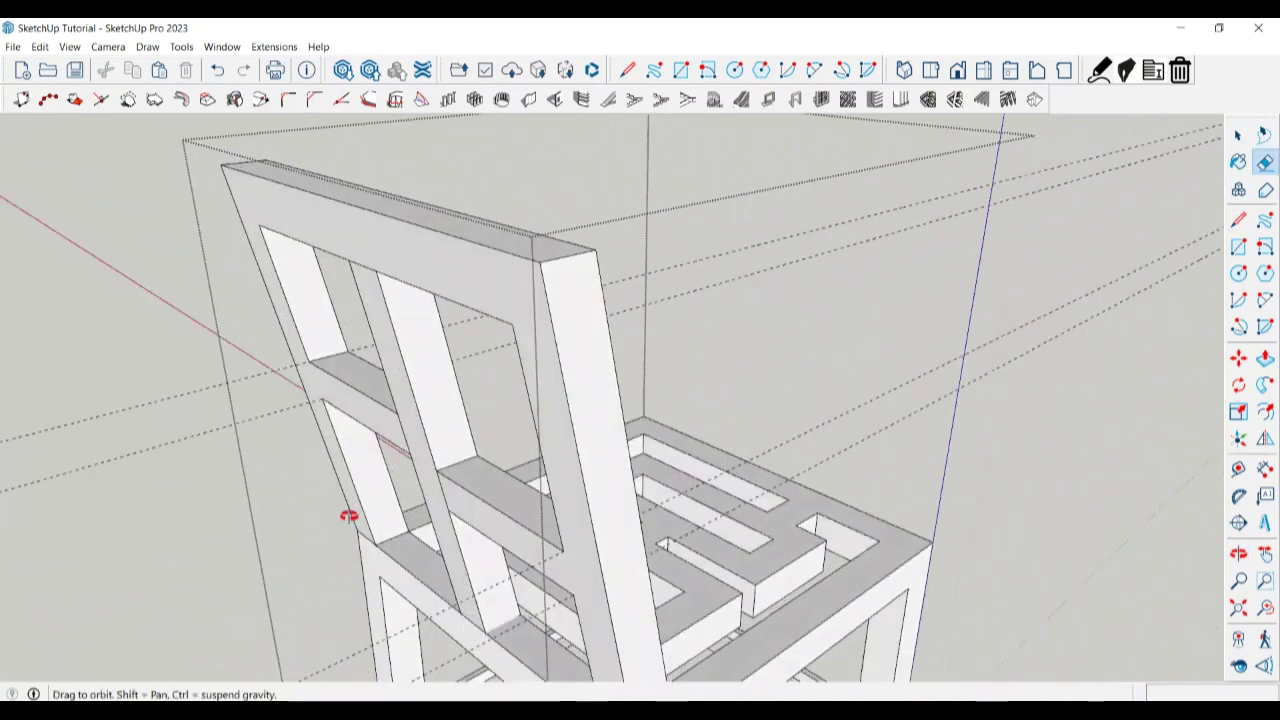
{"action": "scroll", "coordinate": [514, 457], "scroll_direction": "up", "scroll_amount": 5}
{"action": "scroll", "coordinate": [492, 408], "scroll_direction": "up", "scroll_amount": 2}
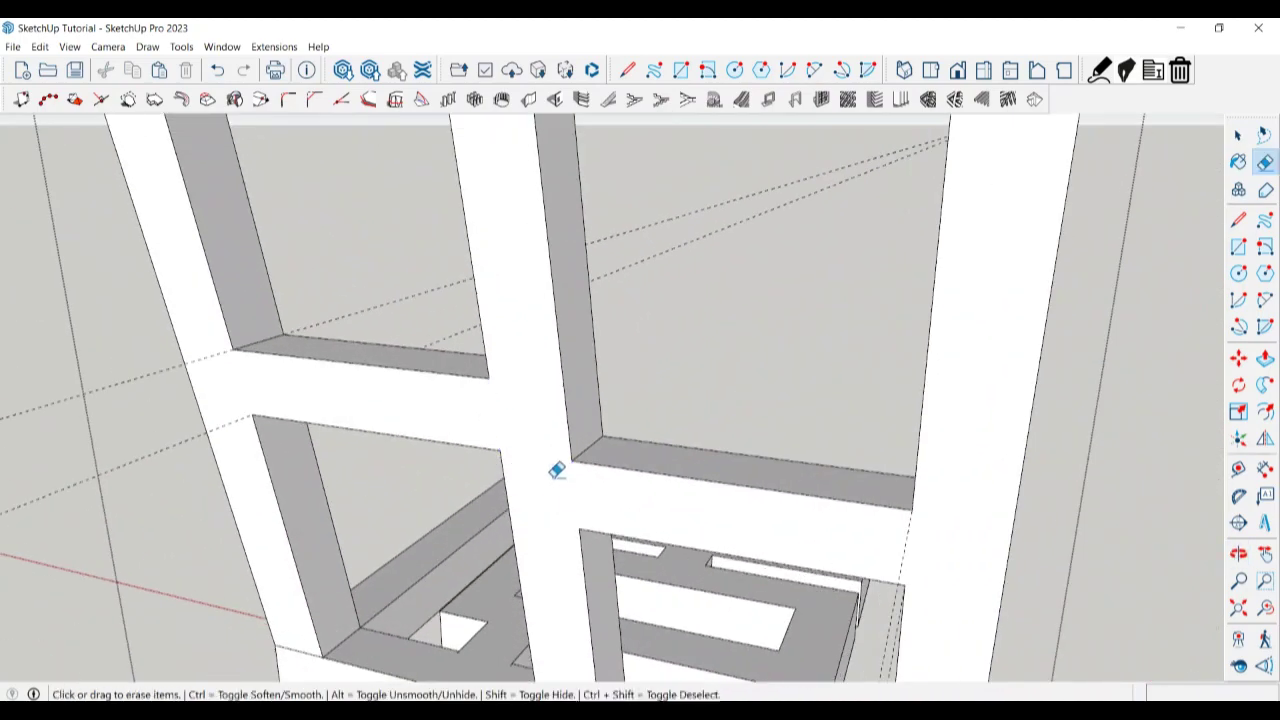
{"action": "scroll", "coordinate": [560, 478], "scroll_direction": "down", "scroll_amount": 3}
{"action": "scroll", "coordinate": [560, 488], "scroll_direction": "down", "scroll_amount": 3}
{"action": "scroll", "coordinate": [555, 490], "scroll_direction": "down", "scroll_amount": 2}
{"action": "key", "text": "space"}
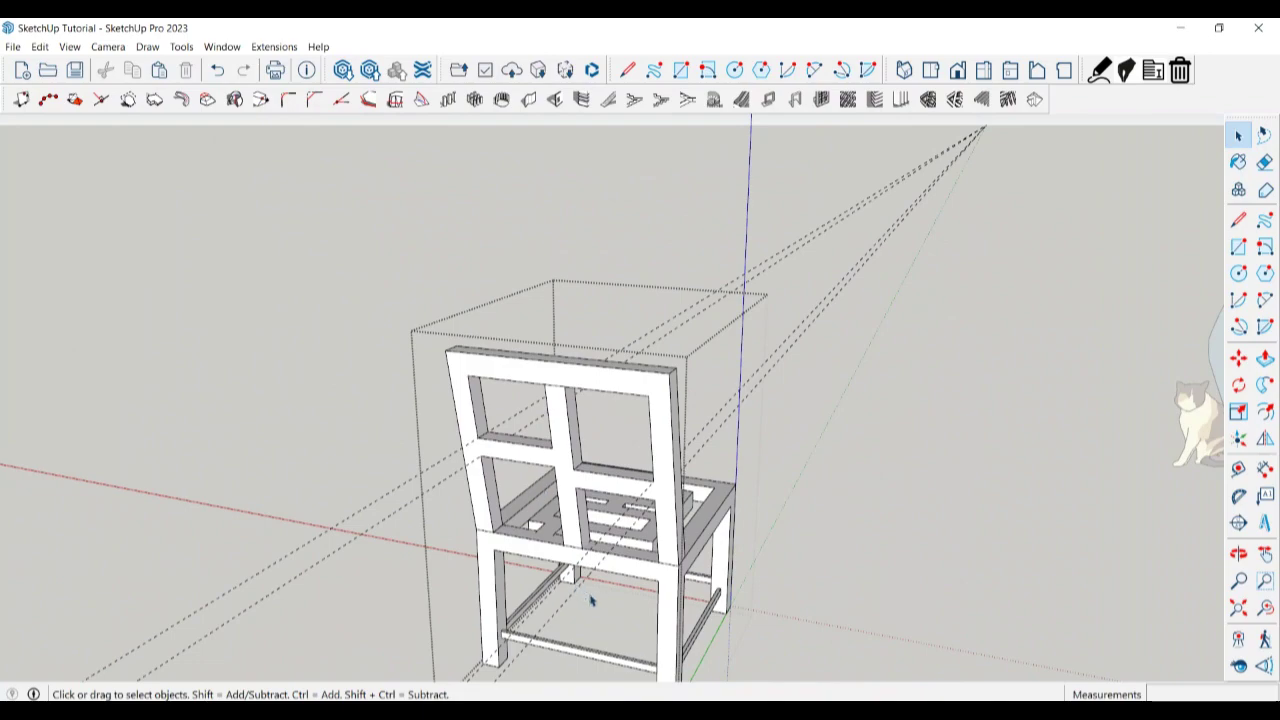
{"action": "mouse_move", "coordinate": [590, 600]}
{"action": "middle_mouse_down"}
{"action": "mouse_move", "coordinate": [686, 560]}
{"action": "mouse_move", "coordinate": [657, 546]}
{"action": "middle_mouse_up"}
{"action": "scroll", "coordinate": [657, 546], "scroll_direction": "up", "scroll_amount": 3}
{"action": "scroll", "coordinate": [594, 512], "scroll_direction": "up", "scroll_amount": 3}
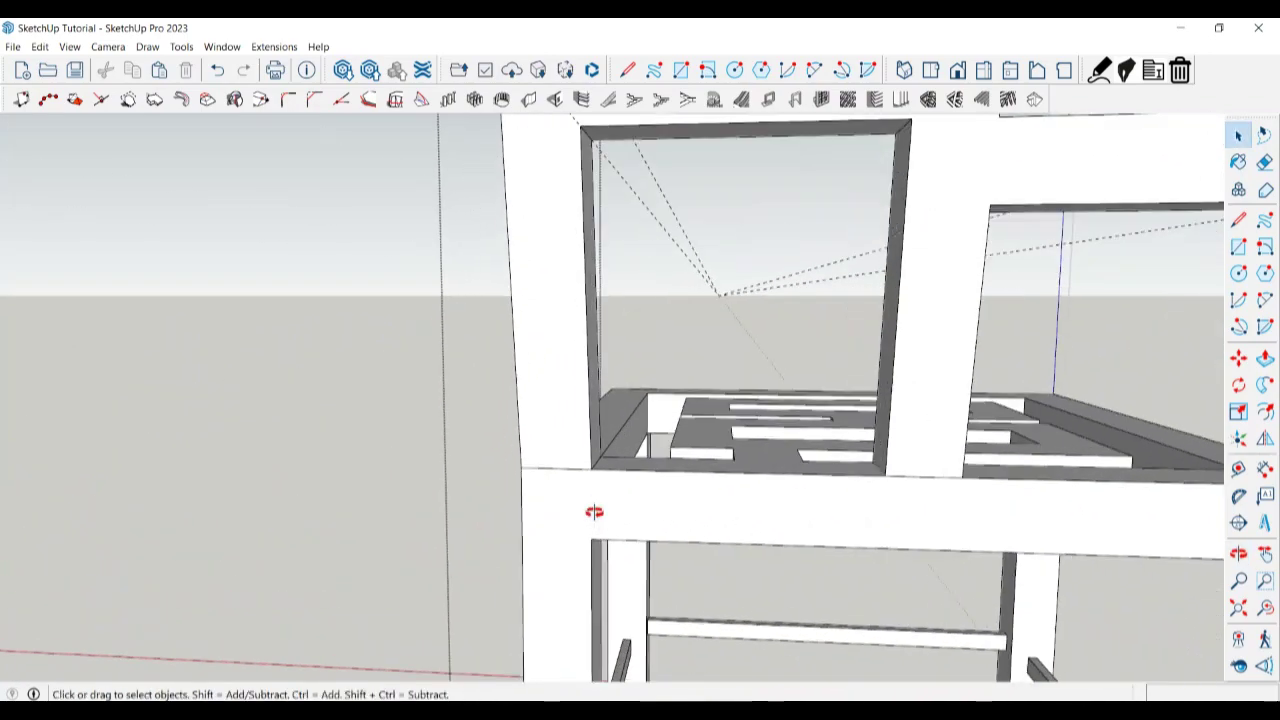
{"action": "middle_click_drag", "start_coordinate": [594, 512], "coordinate": [314, 534]}
{"action": "scroll", "coordinate": [314, 534], "scroll_direction": "down", "scroll_amount": 5}
{"action": "middle_click_drag", "start_coordinate": [700, 540], "coordinate": [860, 546]}
{"action": "key", "text": "e"}
{"action": "key", "text": "space"}
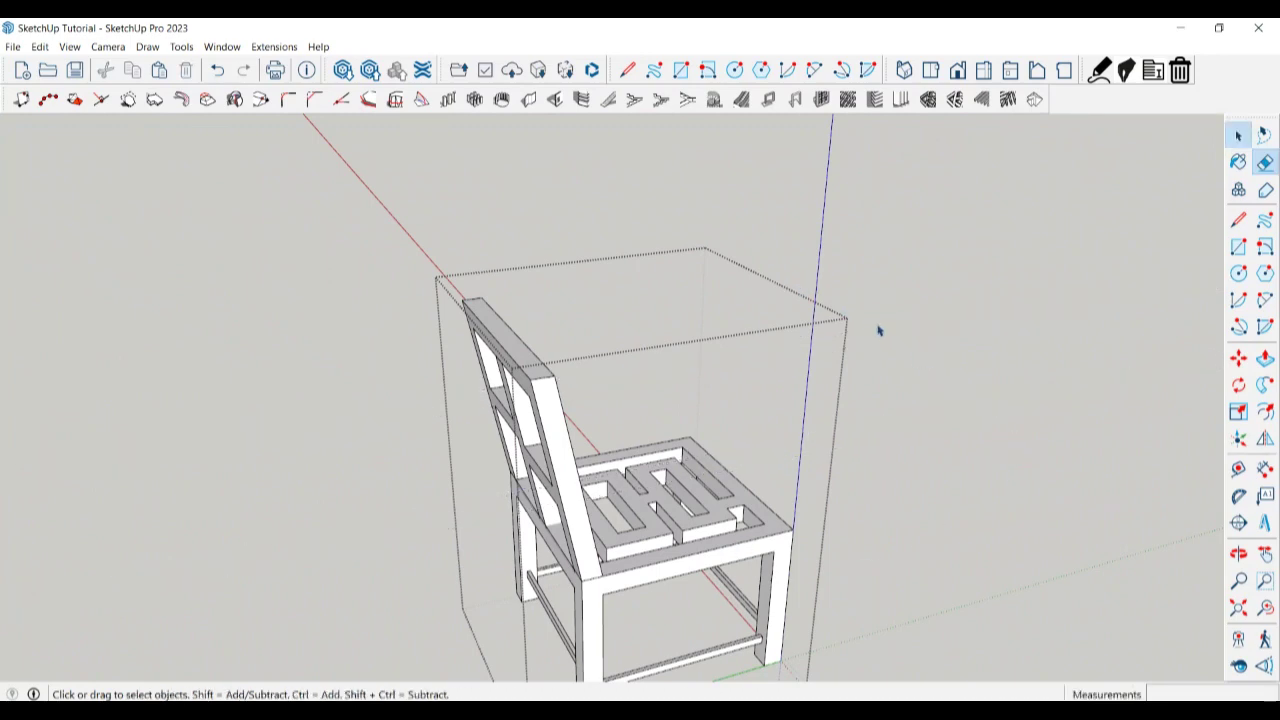
{"action": "mouse_move", "coordinate": [878, 330]}
{"action": "middle_mouse_down"}
{"action": "mouse_move", "coordinate": [623, 509]}
{"action": "mouse_move", "coordinate": [486, 531]}
{"action": "middle_mouse_up"}
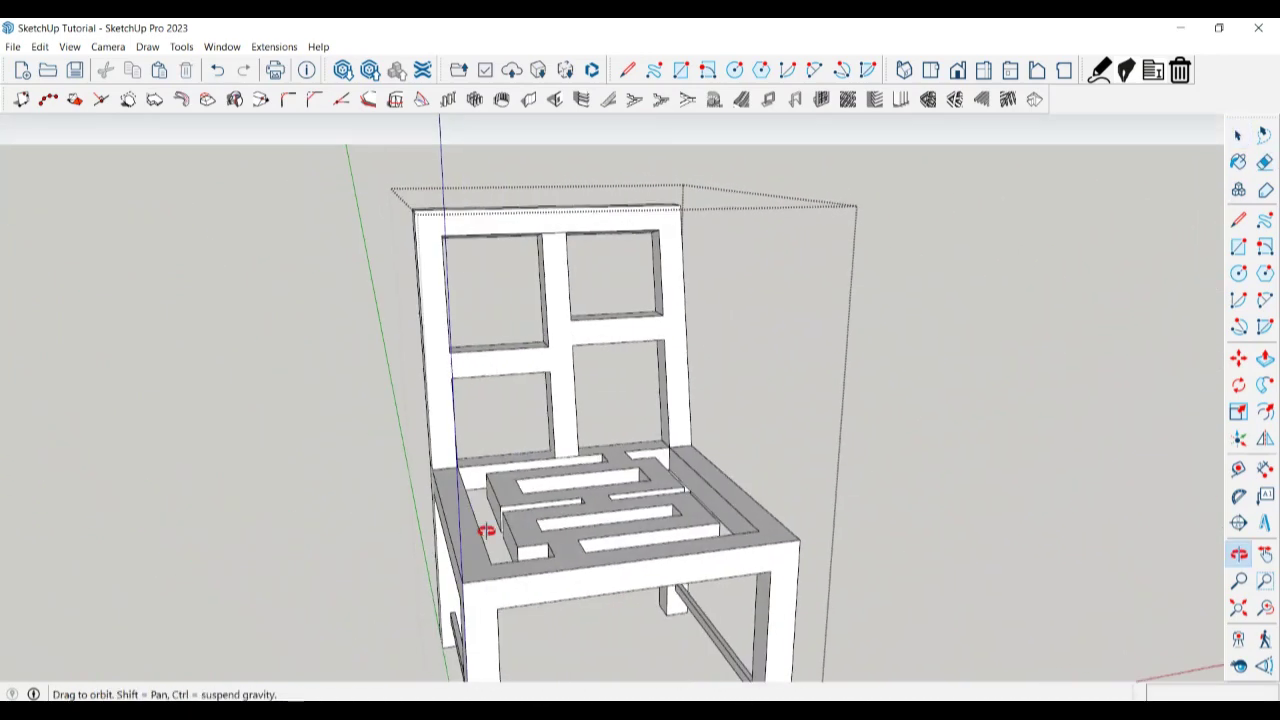
{"action": "scroll", "coordinate": [949, 423], "scroll_direction": "down", "scroll_amount": 3}
{"action": "scroll", "coordinate": [586, 451], "scroll_direction": "down", "scroll_amount": 3}
{"action": "mouse_move", "coordinate": [586, 451]}
{"action": "middle_mouse_down"}
{"action": "mouse_move", "coordinate": [769, 569]}
{"action": "mouse_move", "coordinate": [354, 605]}
{"action": "middle_mouse_up"}
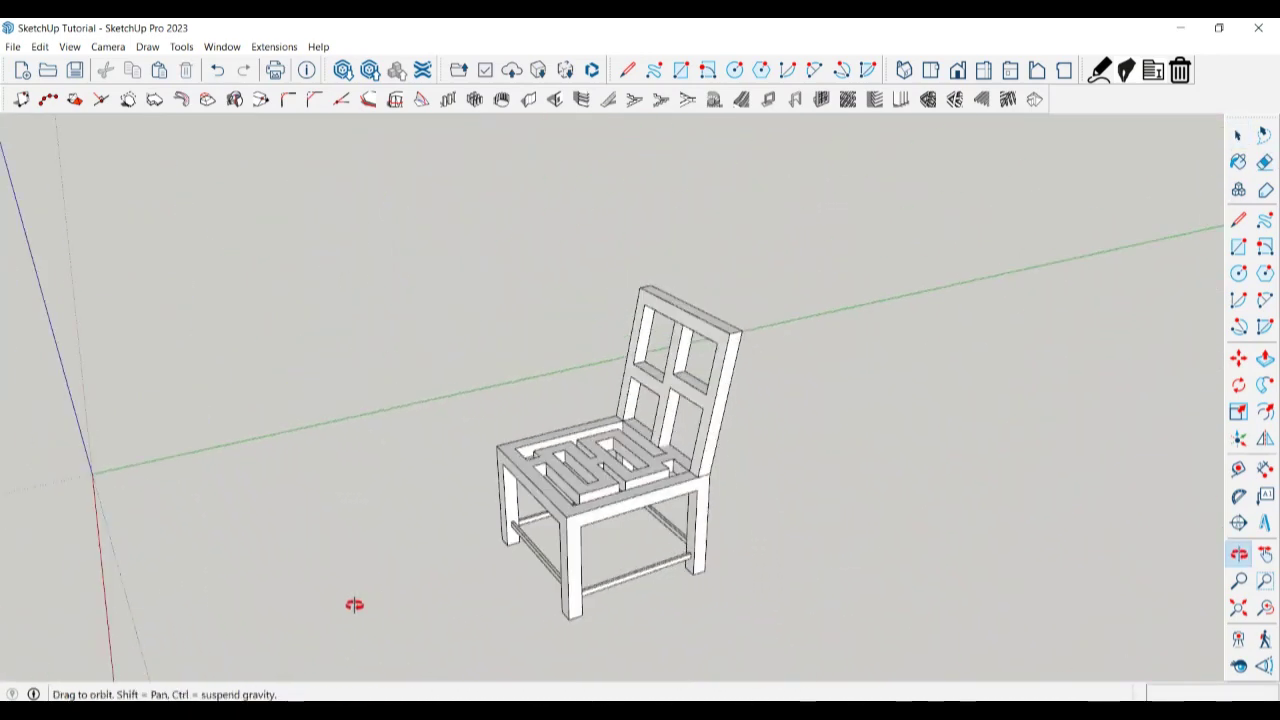
{"action": "scroll", "coordinate": [619, 483], "scroll_direction": "up", "scroll_amount": 3}
{"action": "middle_click_drag", "start_coordinate": [619, 483], "coordinate": [643, 514]}
{"action": "scroll", "coordinate": [643, 514], "scroll_direction": "down", "scroll_amount": 3}
{"action": "scroll", "coordinate": [721, 591], "scroll_direction": "up", "scroll_amount": 3}
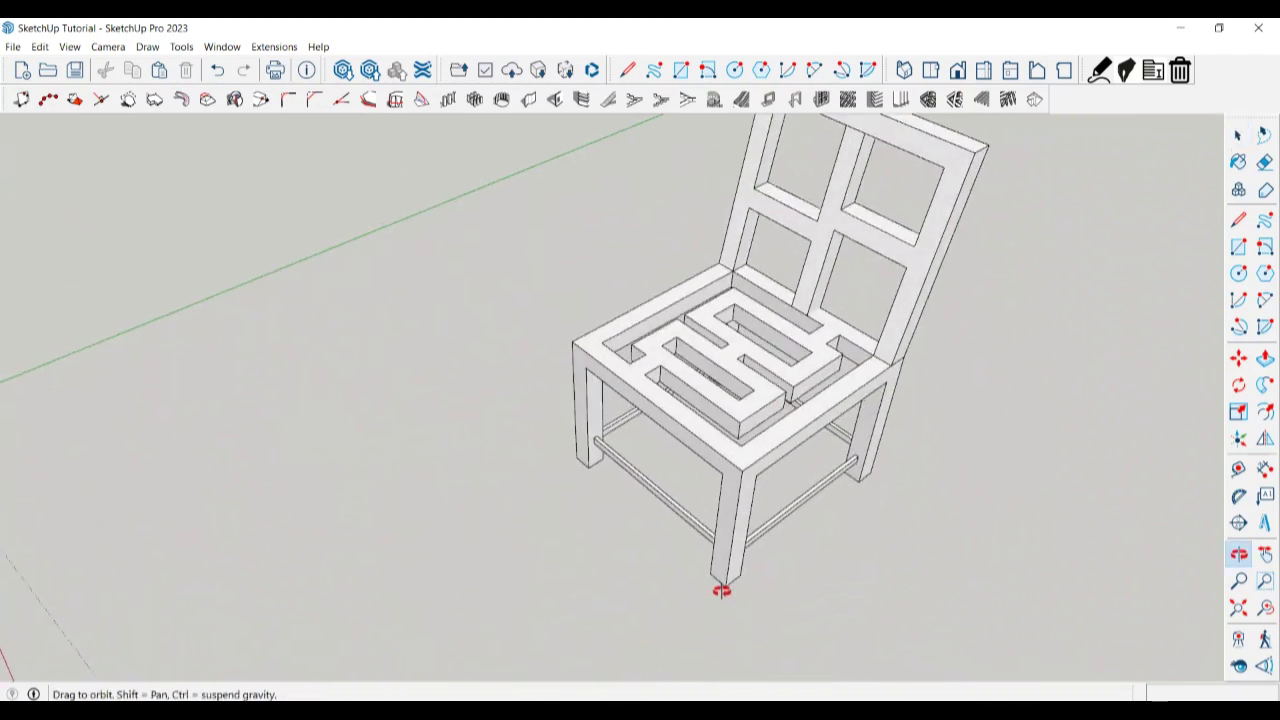
{"action": "middle_click_drag", "start_coordinate": [721, 591], "coordinate": [466, 529]}
{"action": "scroll", "coordinate": [1023, 391], "scroll_direction": "down", "scroll_amount": 3}
{"action": "scroll", "coordinate": [1088, 349], "scroll_direction": "up", "scroll_amount": 3}
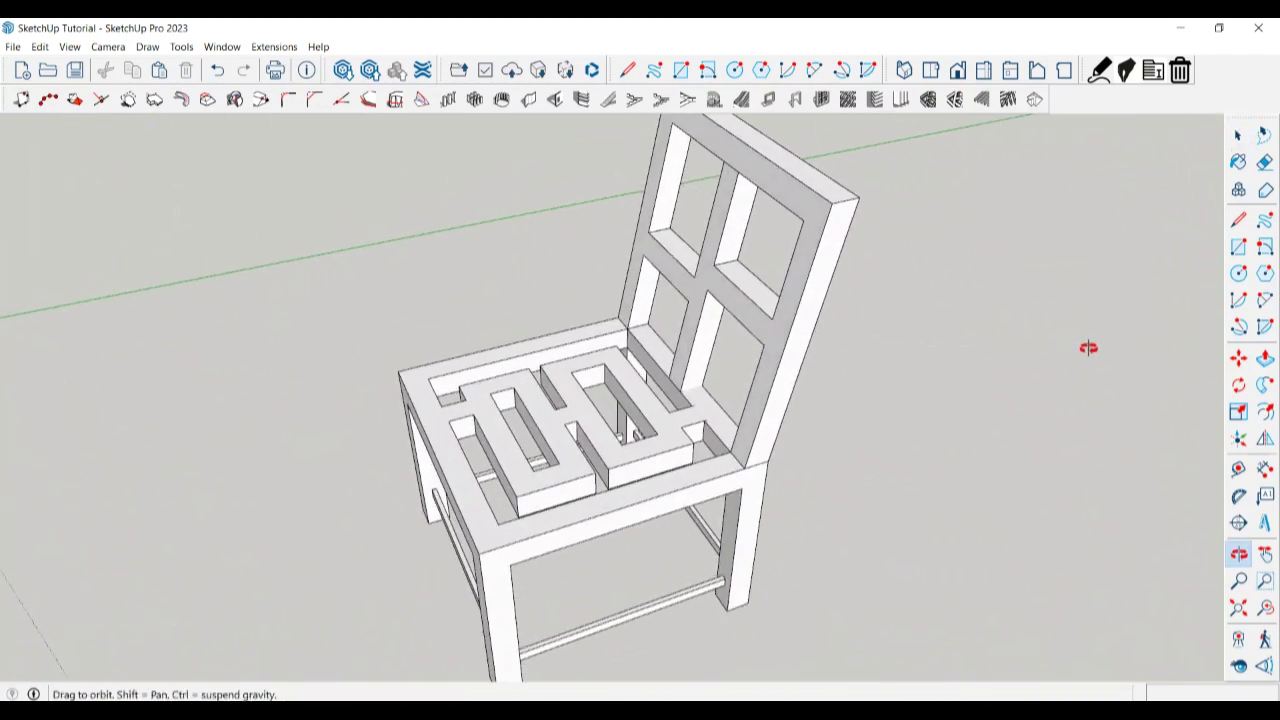
{"action": "middle_click_drag", "start_coordinate": [1088, 348], "coordinate": [1032, 400]}
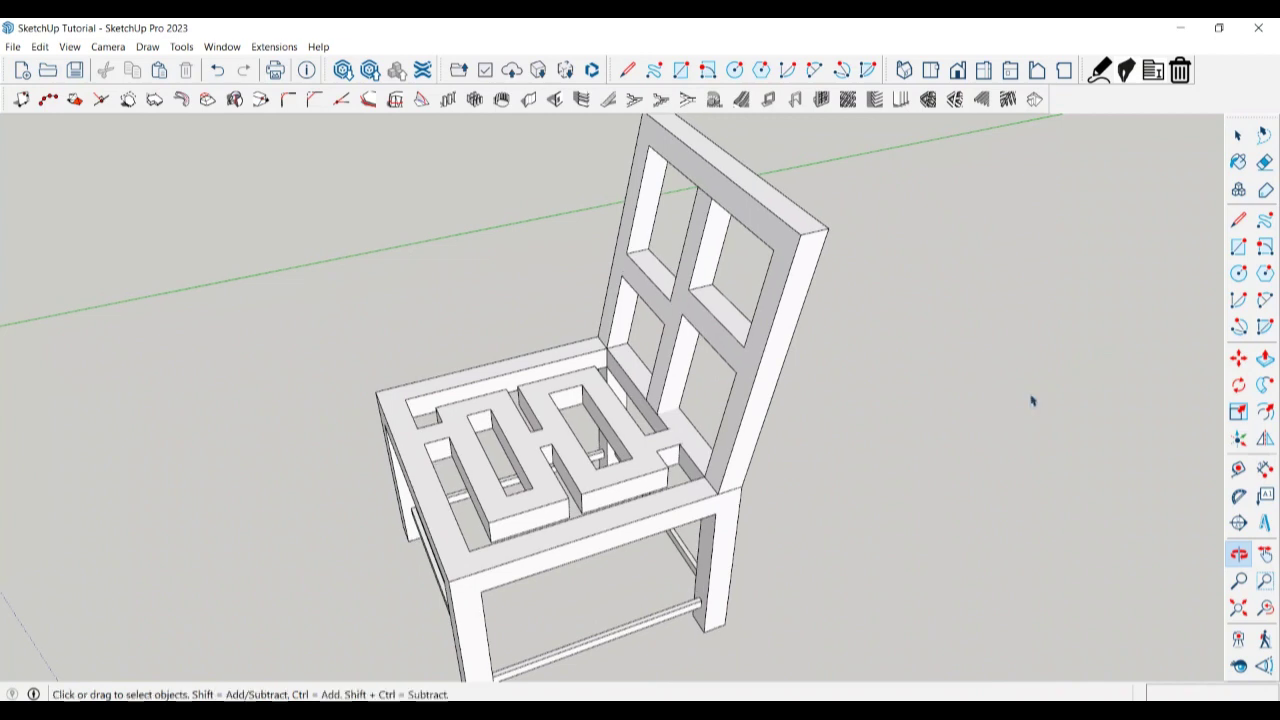
{"action": "scroll", "coordinate": [1032, 400], "scroll_direction": "up", "scroll_amount": 2}
{"action": "scroll", "coordinate": [789, 571], "scroll_direction": "down", "scroll_amount": 2}
{"action": "middle_click_drag", "start_coordinate": [789, 571], "coordinate": [769, 555]}
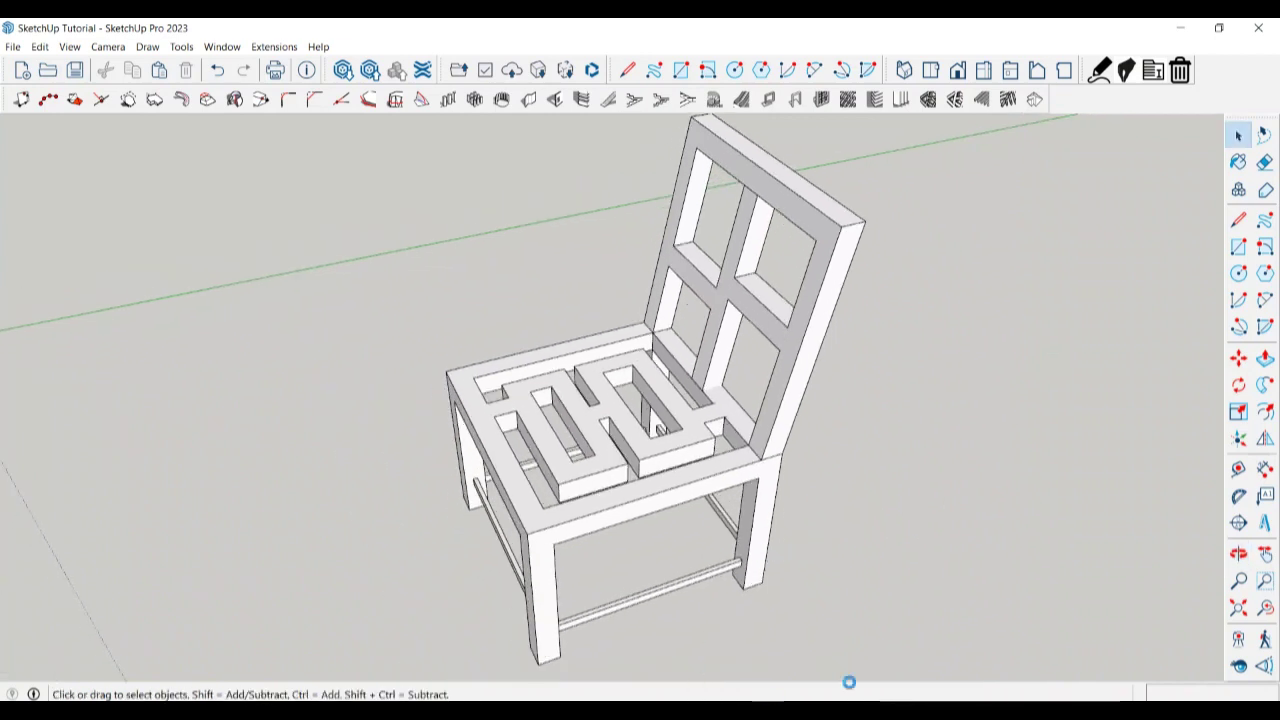
{"action": "middle_click_drag", "start_coordinate": [849, 682], "coordinate": [1060, 526]}
Paint the chair with Formica Laminate Dark from the Synthetic Surfaces materials.
{"action": "key", "text": "b"}
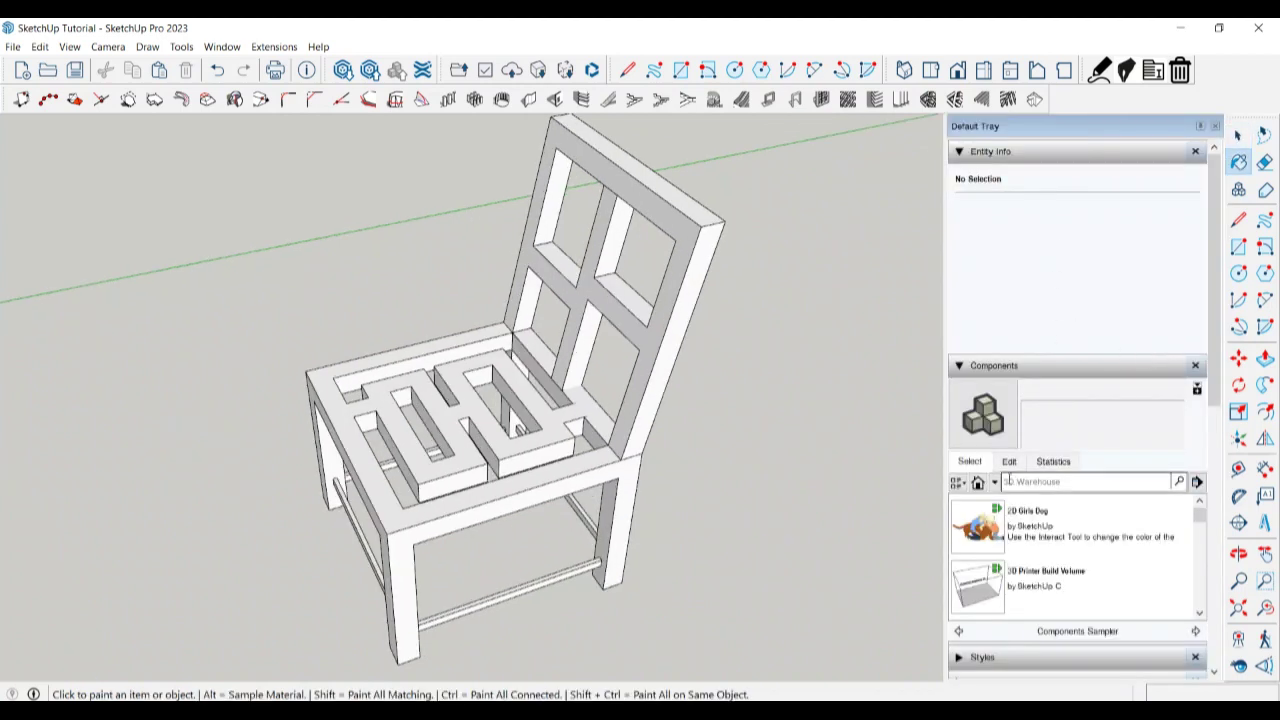
{"action": "scroll", "coordinate": [1006, 540], "scroll_direction": "down", "scroll_amount": 5}
{"action": "scroll", "coordinate": [1007, 632], "scroll_direction": "down", "scroll_amount": 3}
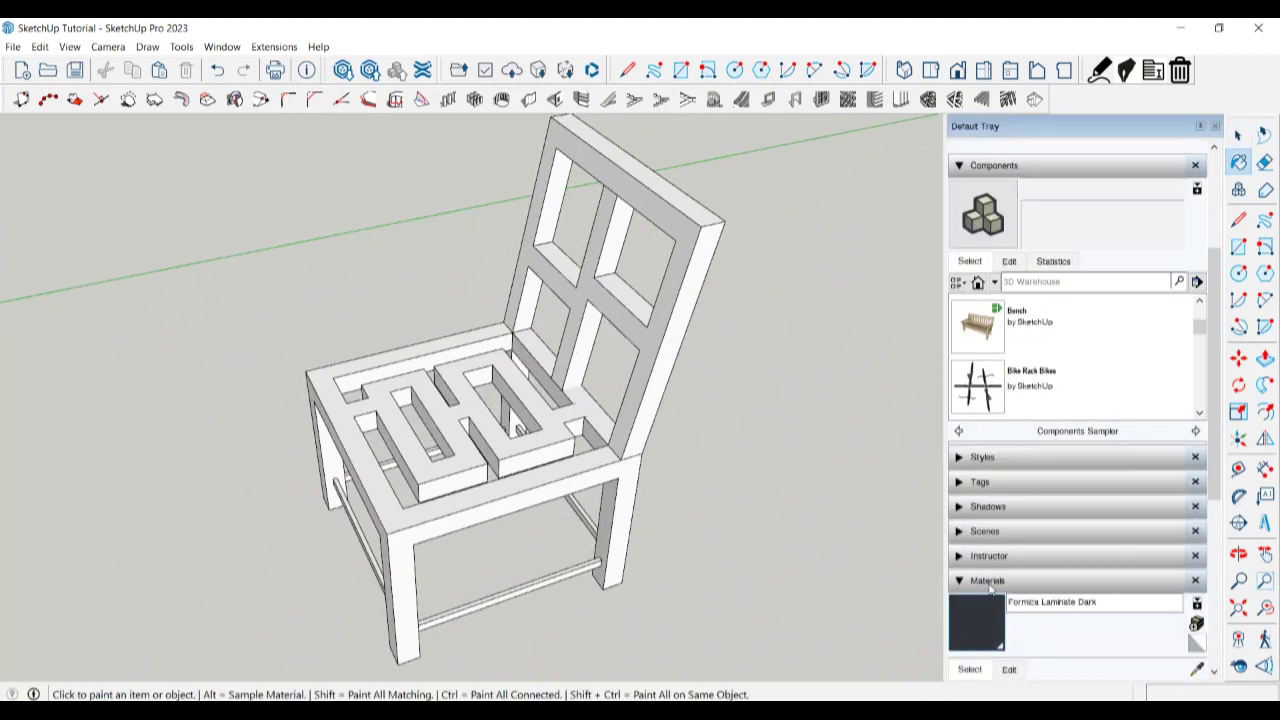
{"action": "scroll", "coordinate": [1000, 570], "scroll_direction": "down", "scroll_amount": 3}
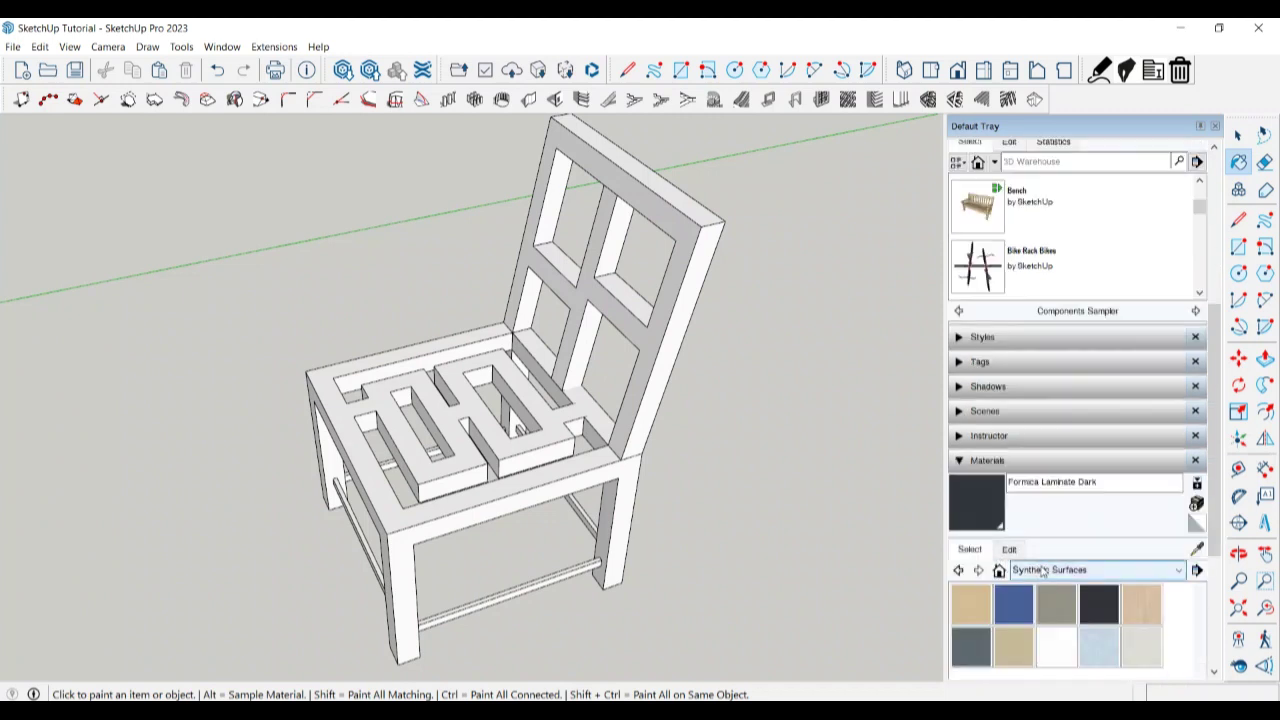
{"action": "left_click", "coordinate": [1099, 603]}
{"action": "left_click", "coordinate": [632, 488]}
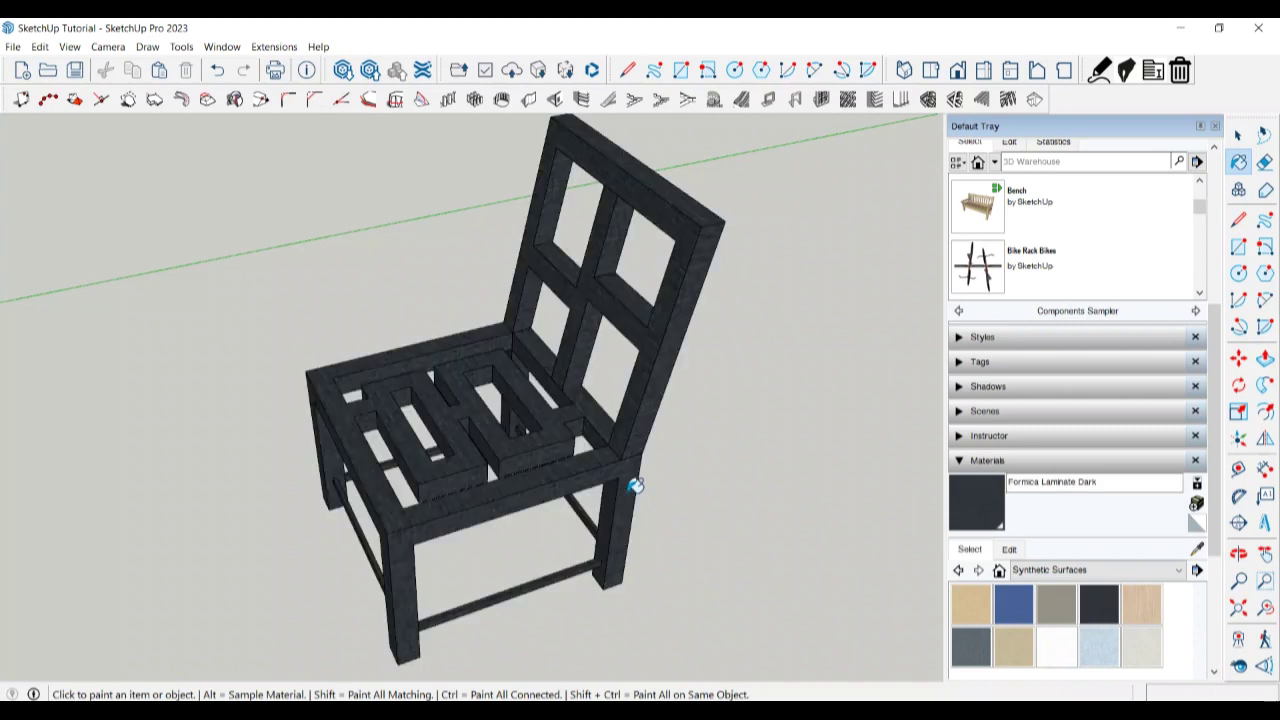
{"action": "scroll", "coordinate": [636, 486], "scroll_direction": "up", "scroll_amount": 2}
{"action": "scroll", "coordinate": [660, 495], "scroll_direction": "up", "scroll_amount": 2}
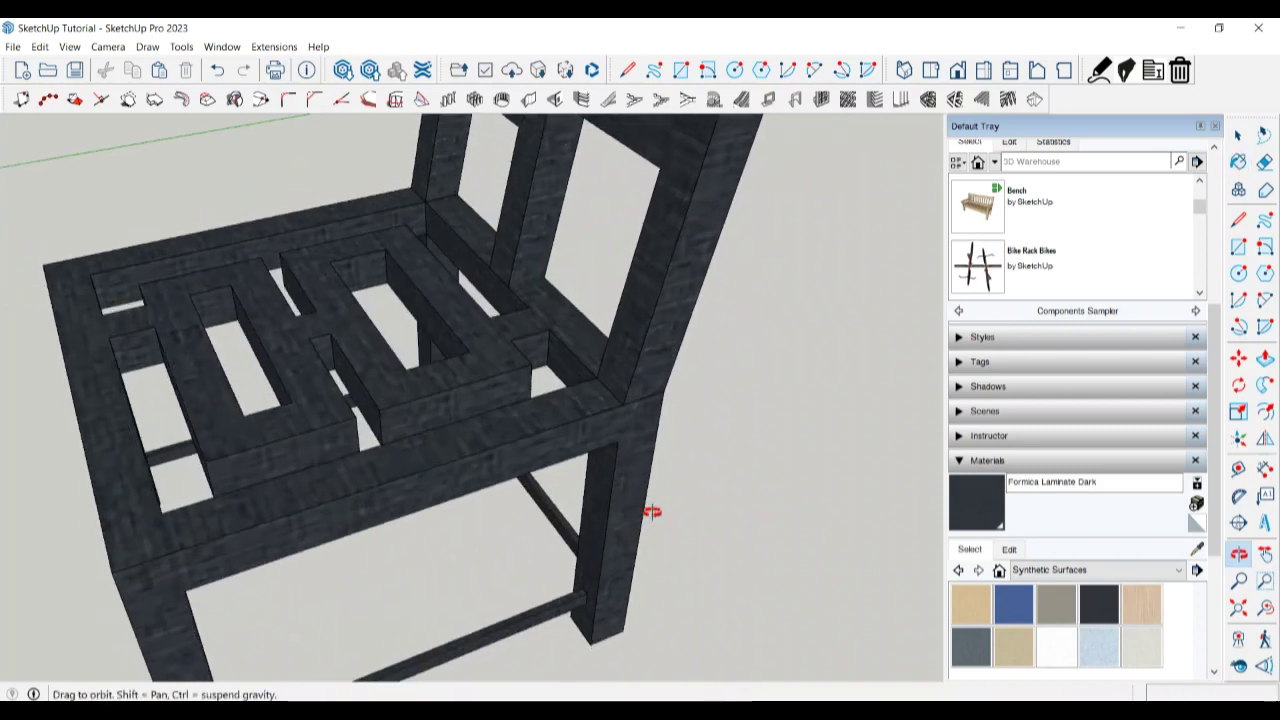
{"action": "scroll", "coordinate": [700, 505], "scroll_direction": "up", "scroll_amount": 2}
Switch the Materials list to Colors and paint the chair grey with Color M06.
{"action": "middle_click", "coordinate": [701, 505]}
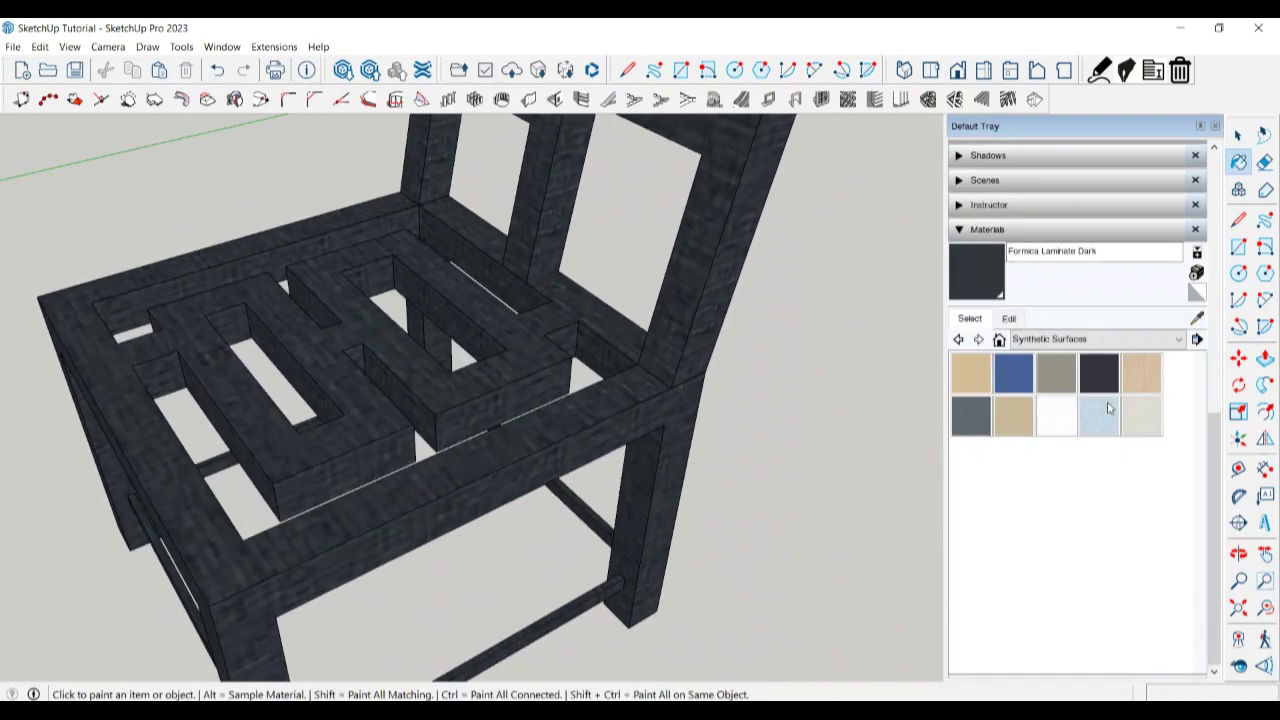
{"action": "left_click", "coordinate": [1040, 342]}
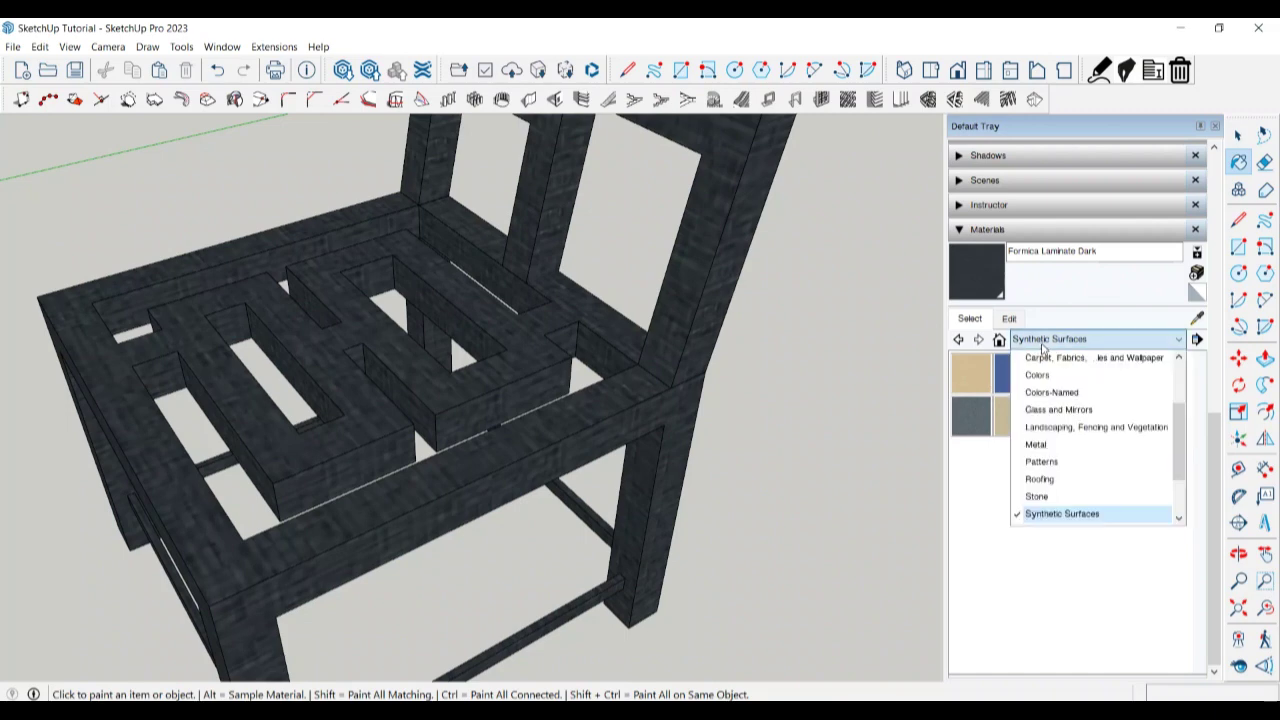
{"action": "left_click", "coordinate": [1035, 376]}
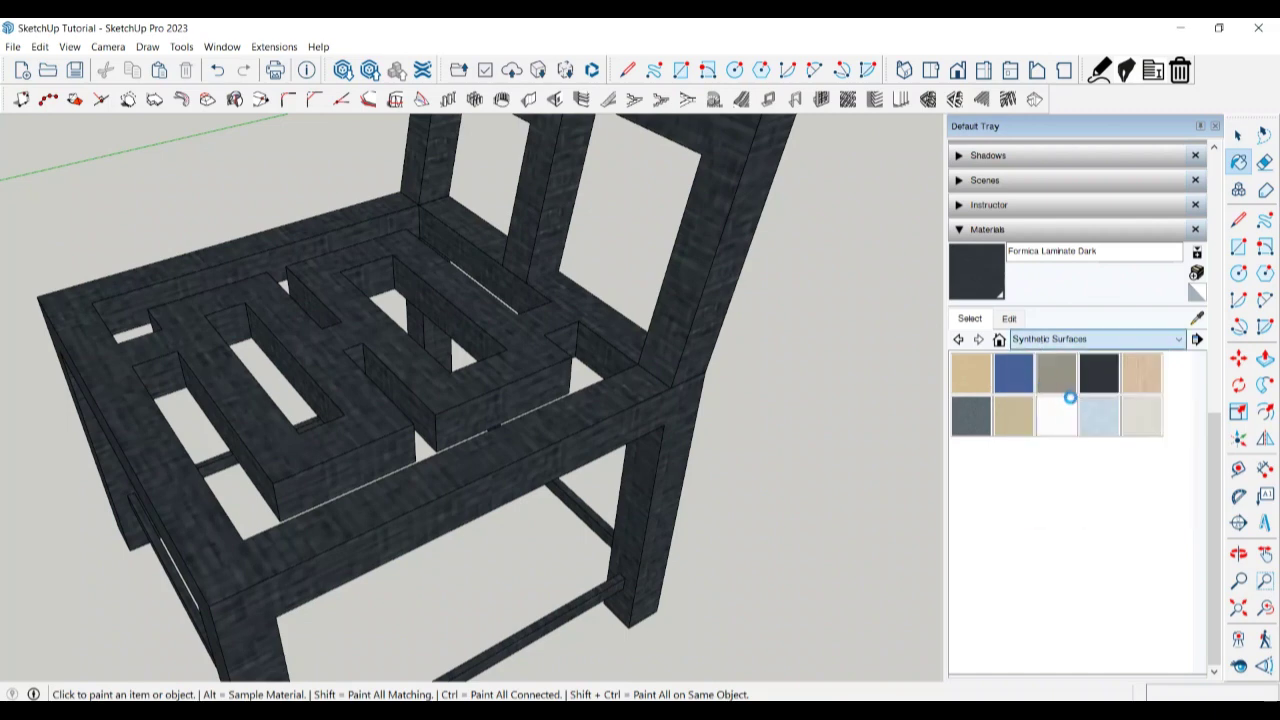
{"action": "scroll", "coordinate": [1072, 410], "scroll_direction": "down", "scroll_amount": 3}
{"action": "scroll", "coordinate": [1040, 500], "scroll_direction": "down", "scroll_amount": 3}
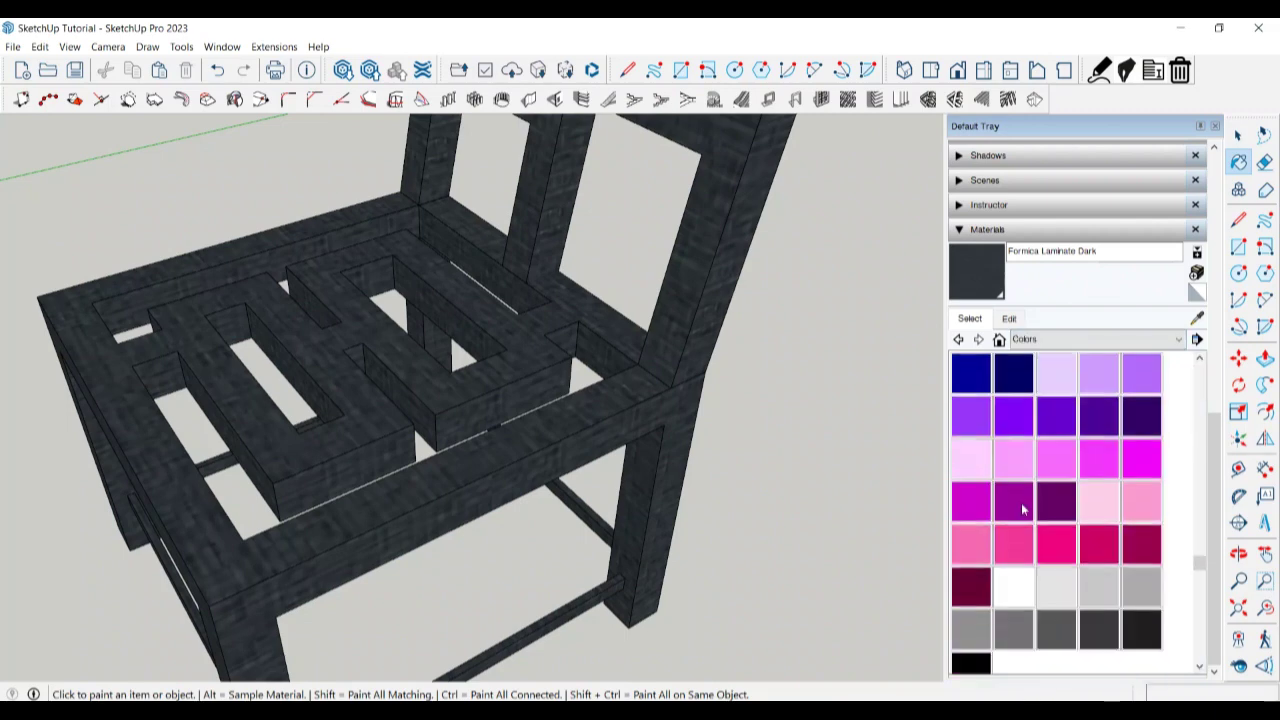
{"action": "scroll", "coordinate": [1033, 524], "scroll_direction": "down", "scroll_amount": 3}
{"action": "scroll", "coordinate": [1033, 490], "scroll_direction": "up", "scroll_amount": 2}
{"action": "scroll", "coordinate": [1033, 495], "scroll_direction": "up", "scroll_amount": 1}
{"action": "left_click", "coordinate": [1066, 508]}
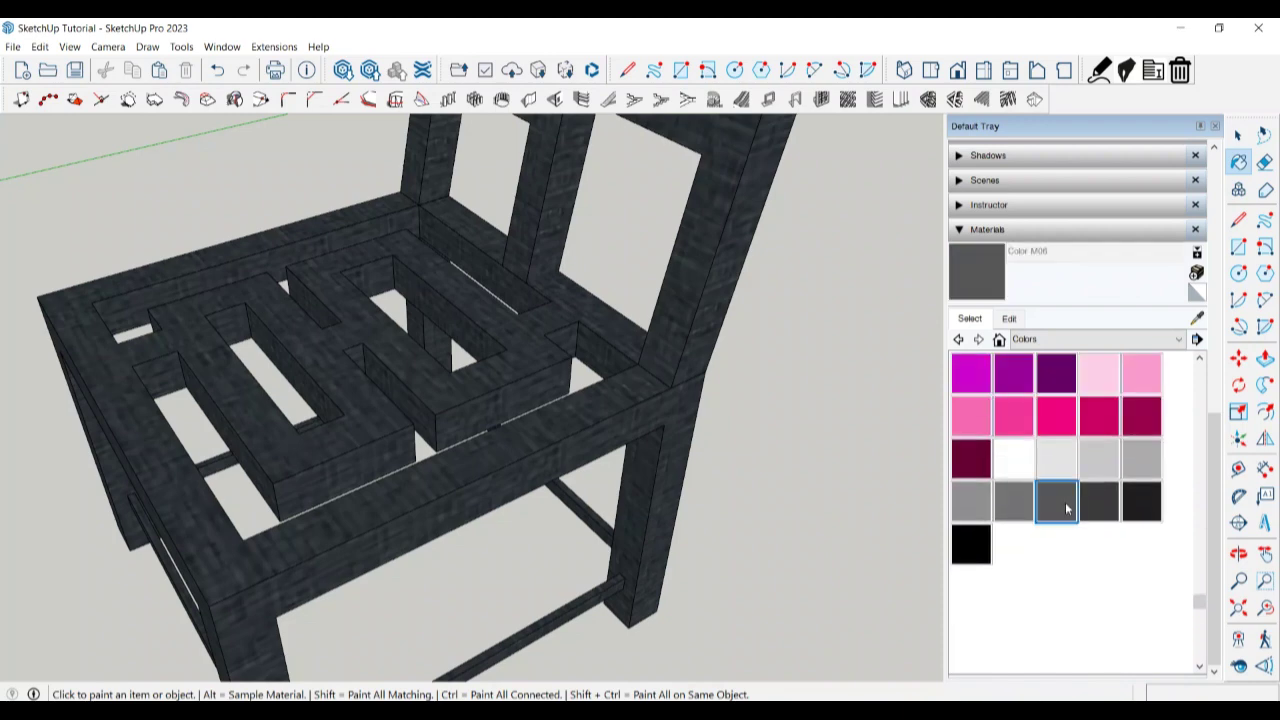
{"action": "left_click", "coordinate": [697, 400]}
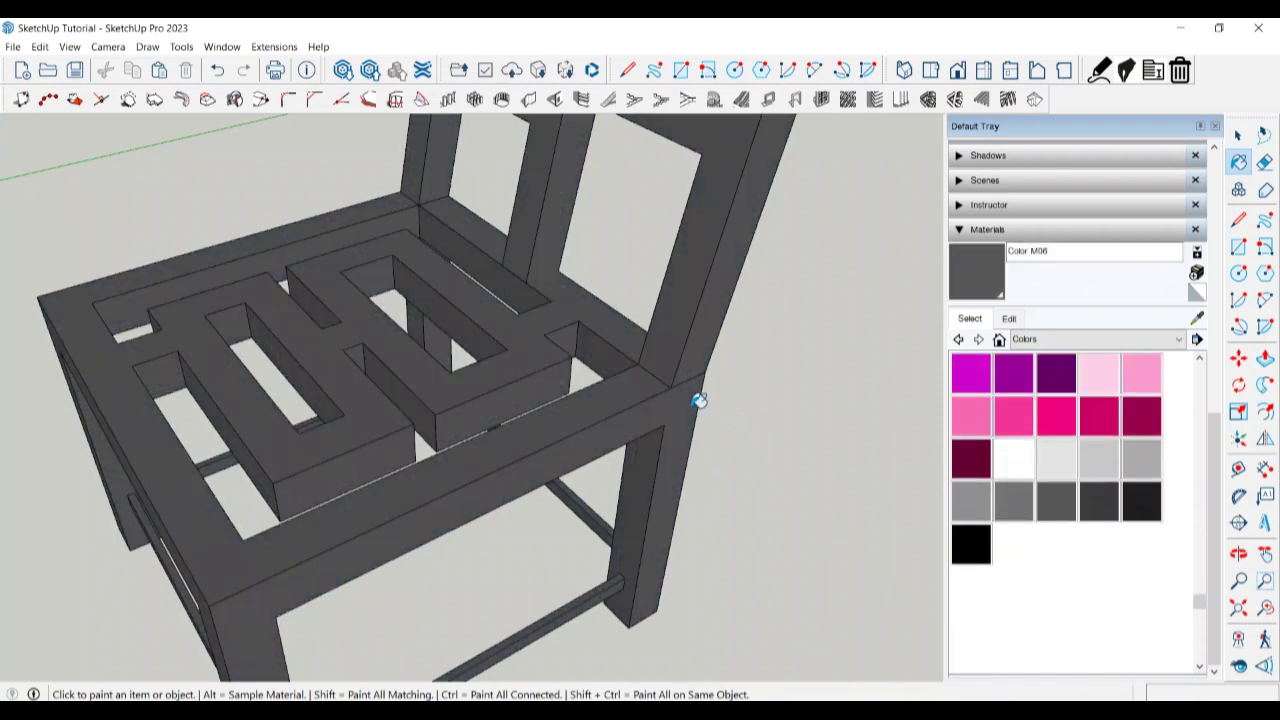
Repaint the chair with Color M09, then edit it to brightness 29 and hue 119.
{"action": "left_click", "coordinate": [969, 548]}
{"action": "left_click", "coordinate": [684, 354]}
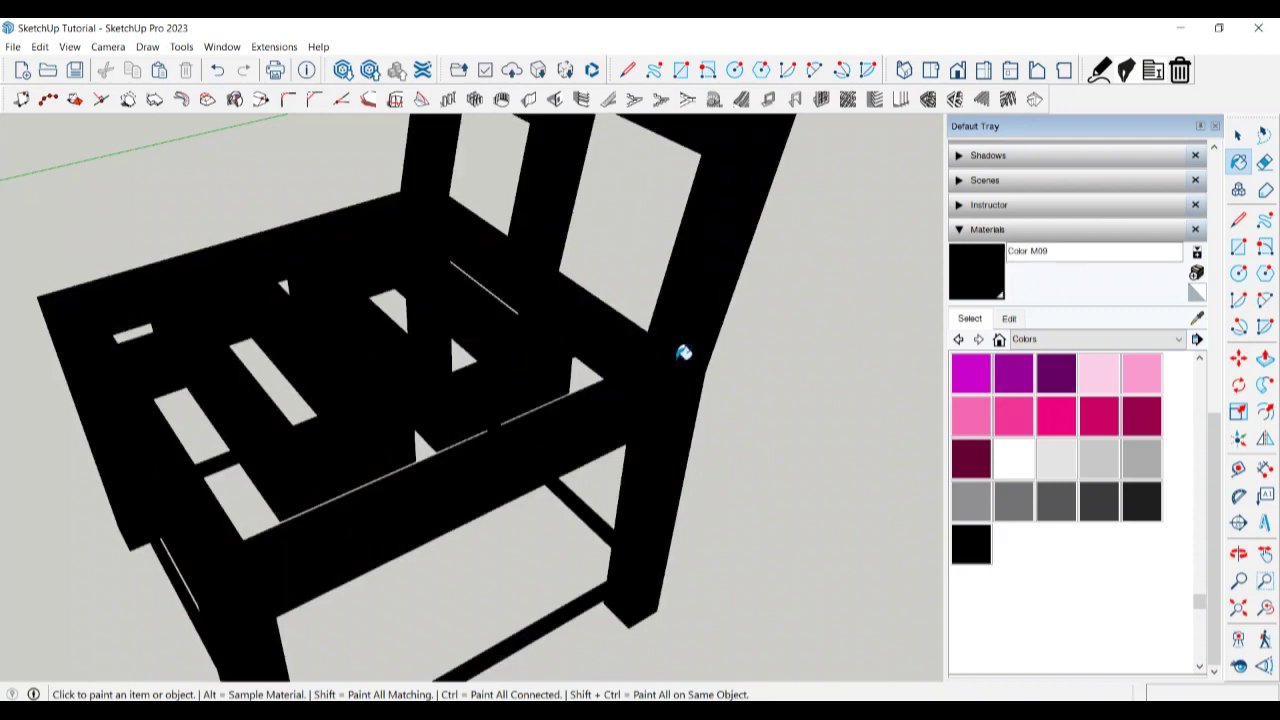
{"action": "left_click", "coordinate": [1009, 320]}
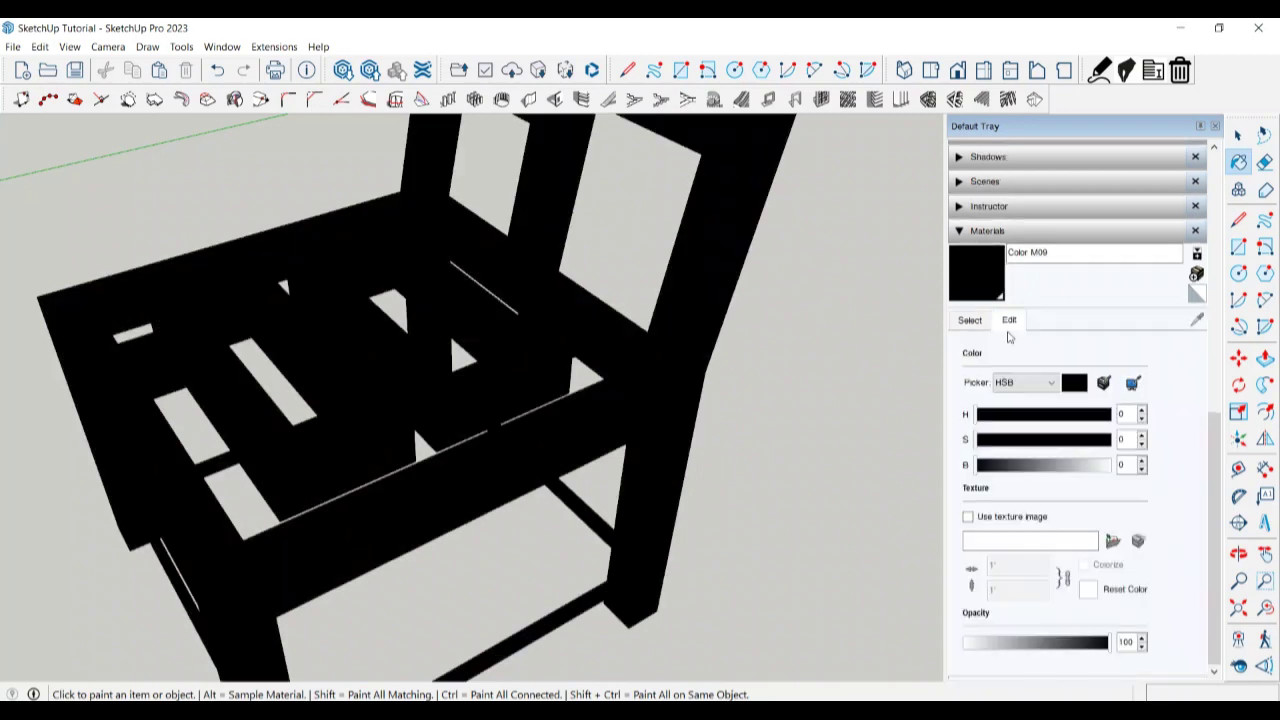
{"action": "mouse_move", "coordinate": [978, 476]}
{"action": "left_mouse_down"}
{"action": "mouse_move", "coordinate": [1051, 480]}
{"action": "mouse_move", "coordinate": [1016, 483]}
{"action": "left_mouse_up"}
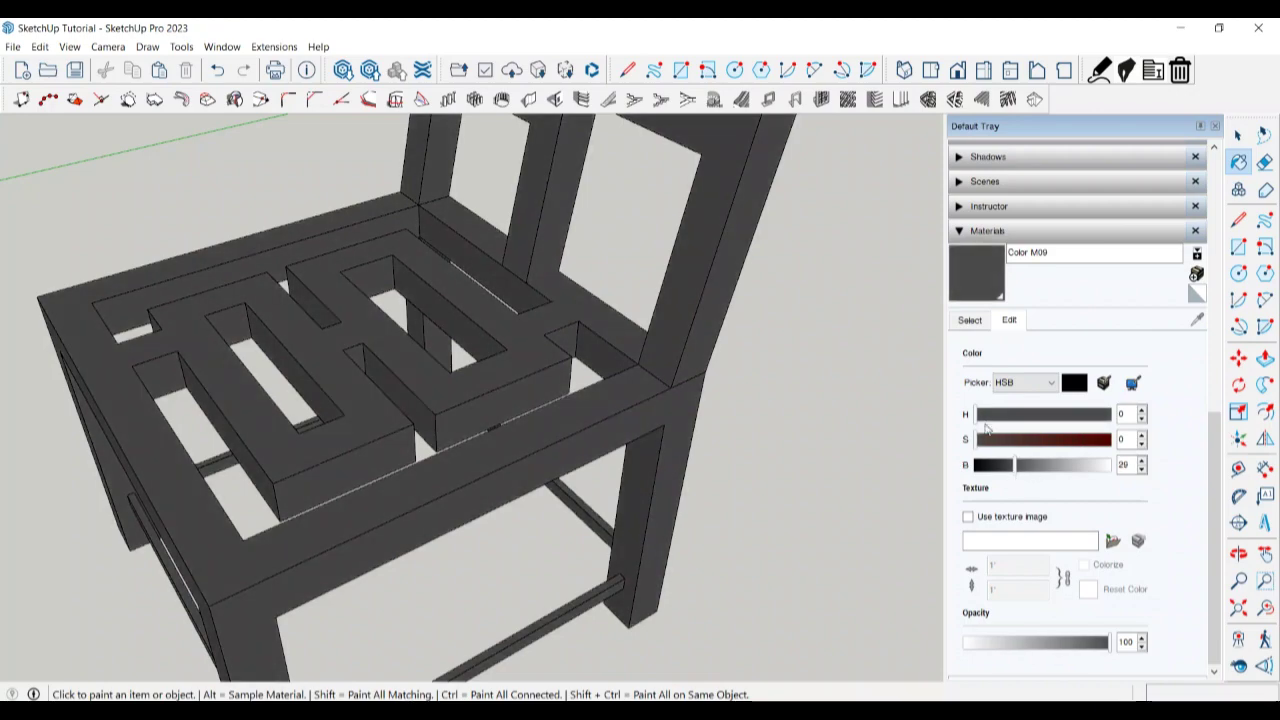
{"action": "left_click_drag", "start_coordinate": [977, 420], "coordinate": [1025, 428]}
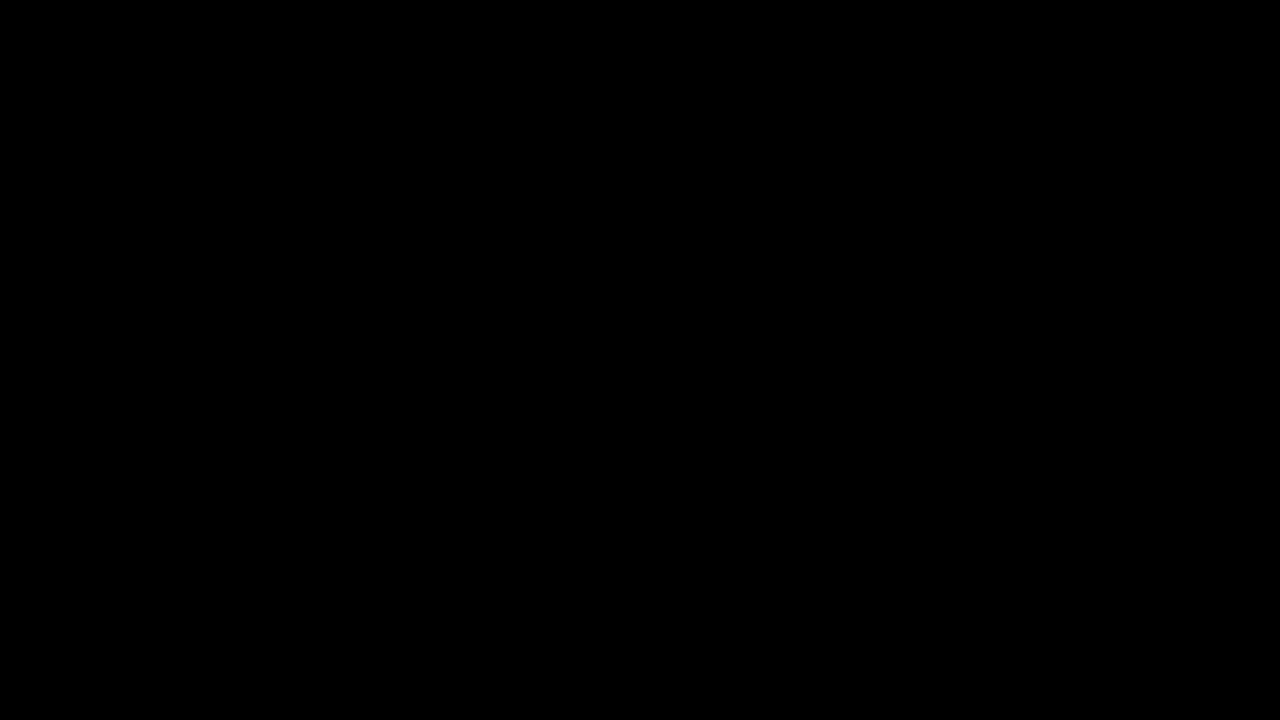